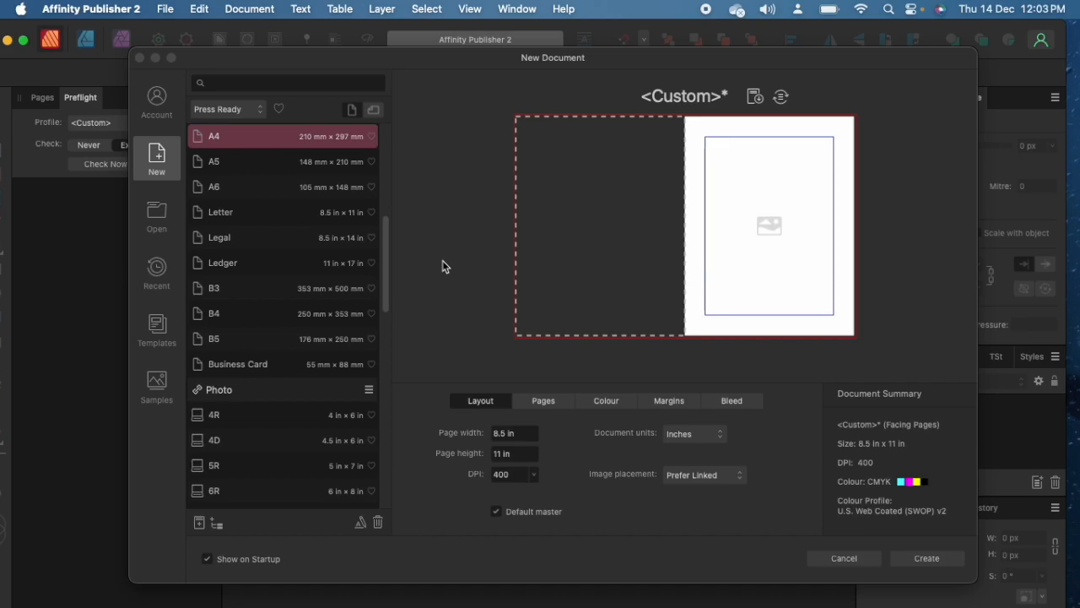
Set the new document's page width to 7.125 in and its page height to 10.25 in
left_click(535, 436)
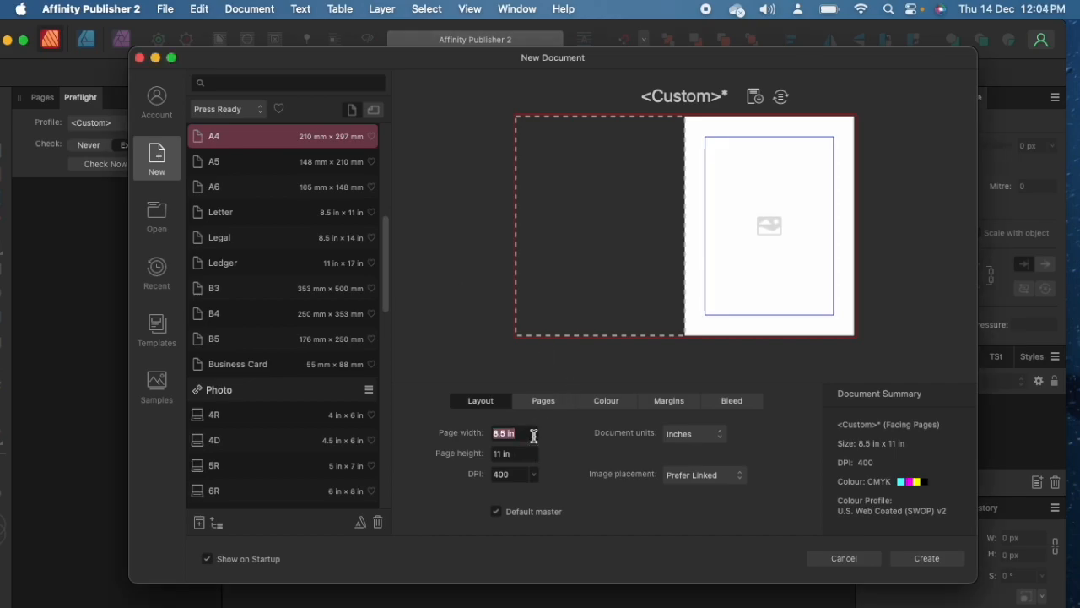
type("7.126")
key("Tab")
left_click(511, 435)
left_click(509, 433)
type("5")
key("Tab")
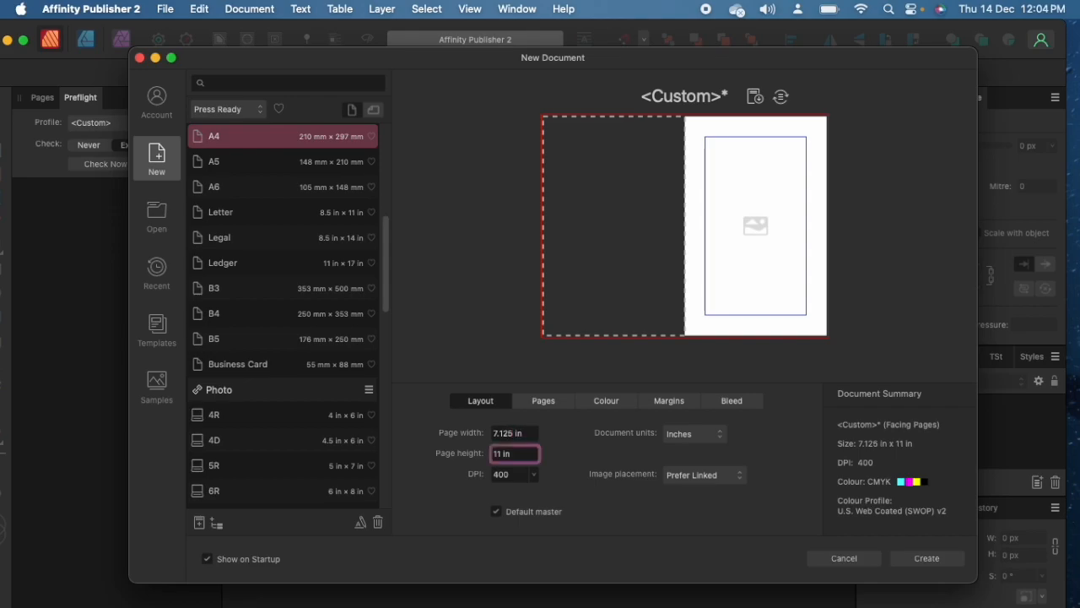
type("1")
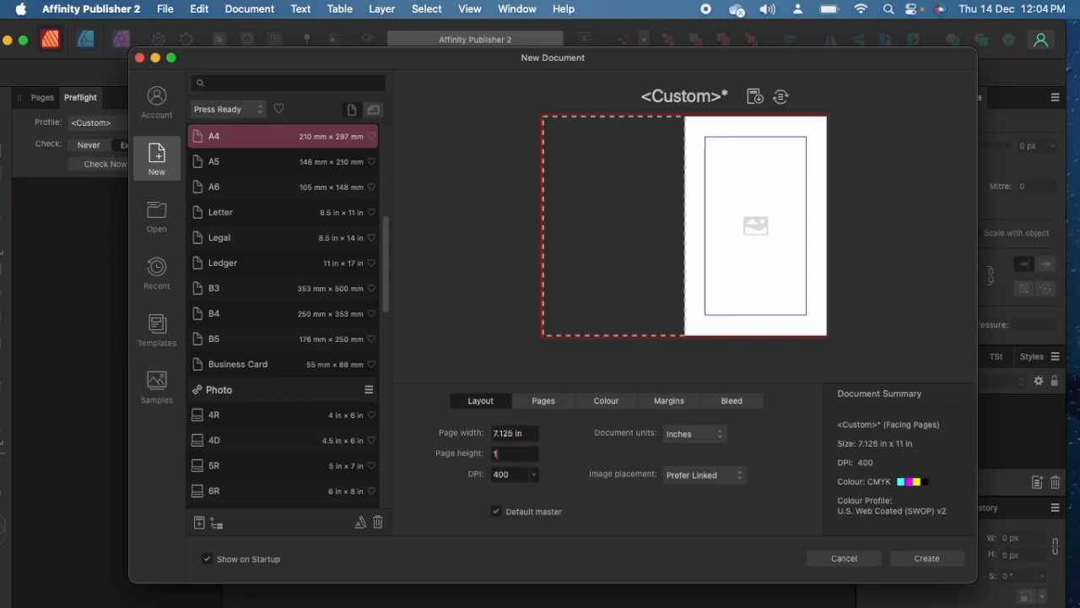
type("0.25")
key("Tab")
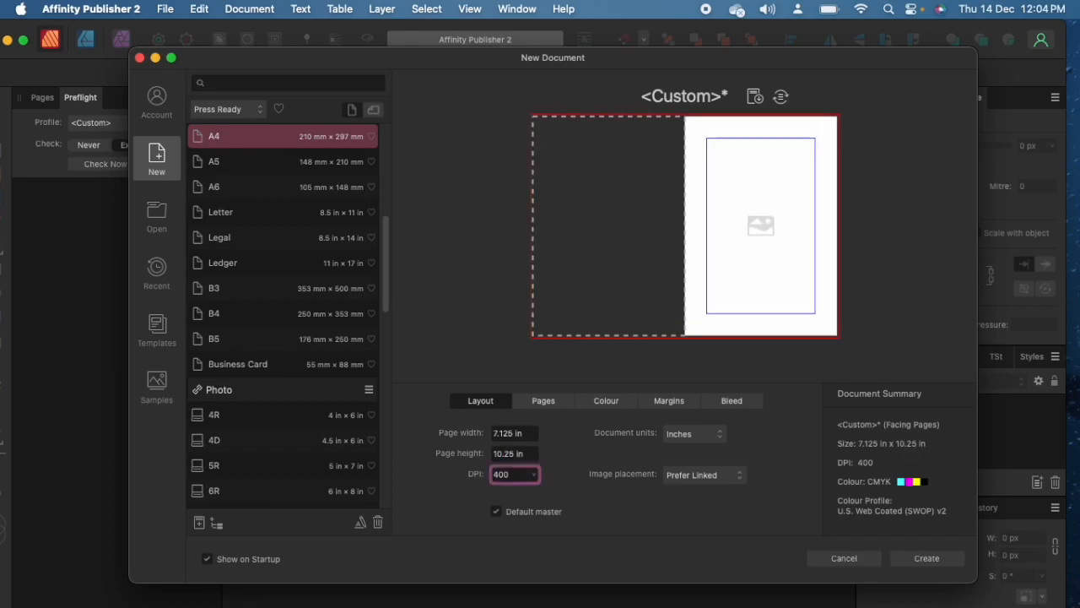
Turn off facing pages for the new document and set all four margins to 0.25 in
left_click(547, 402)
left_click(541, 430)
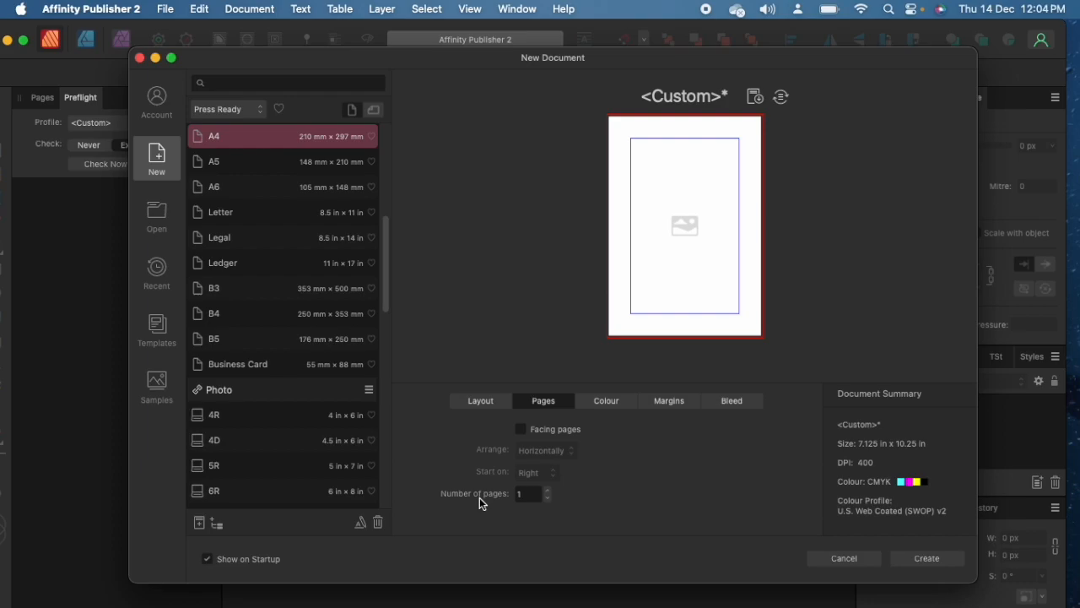
left_click(605, 402)
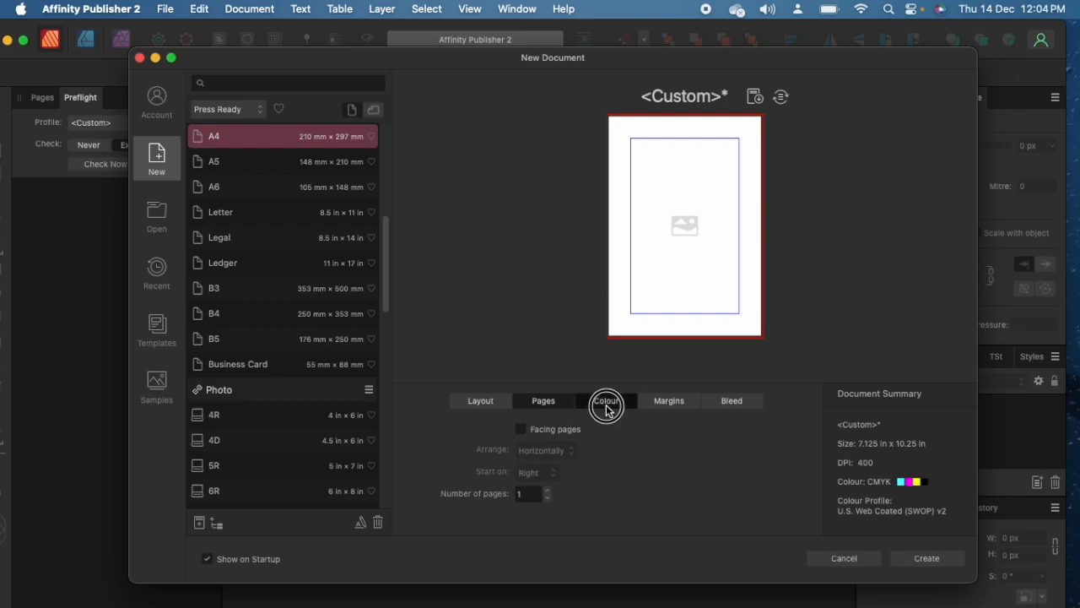
left_click(655, 407)
left_click(534, 452)
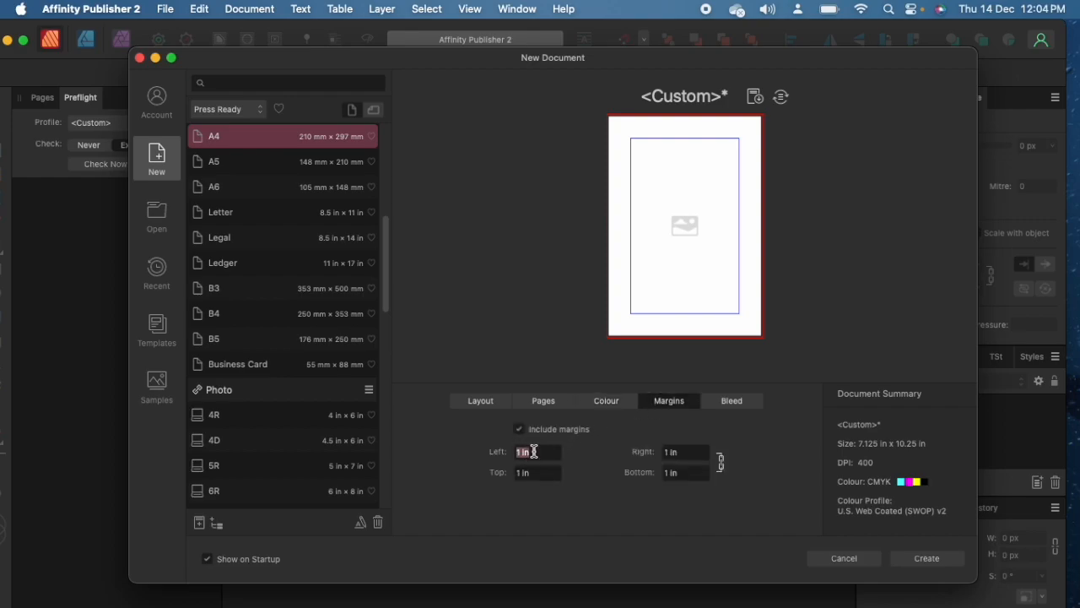
type("0.25")
key("Tab")
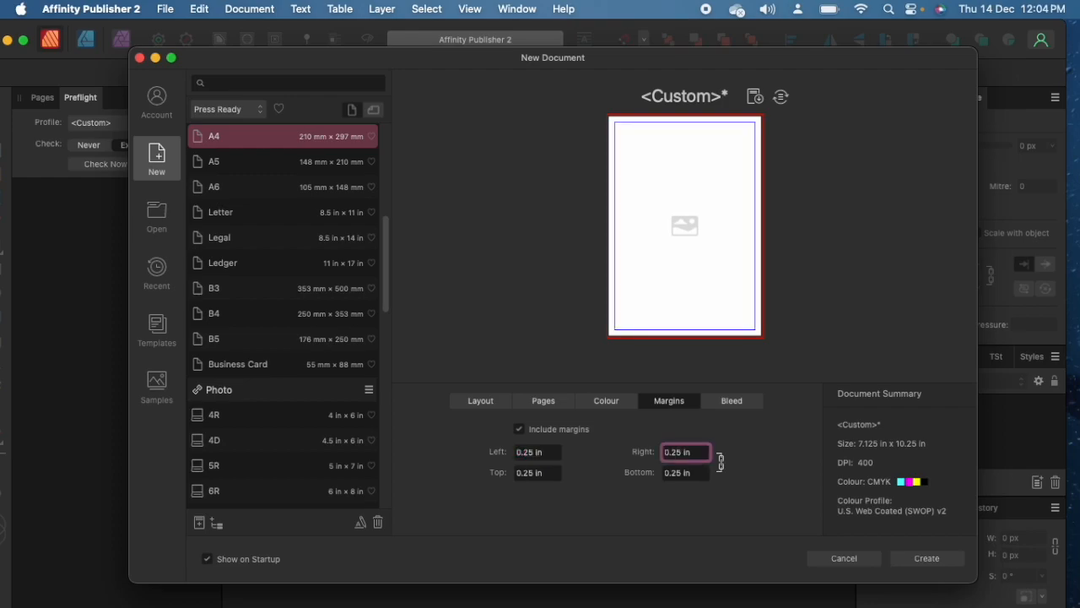
Set the bleed to 0.375 in on all four sides and create the document
left_click(732, 400)
left_click(550, 453)
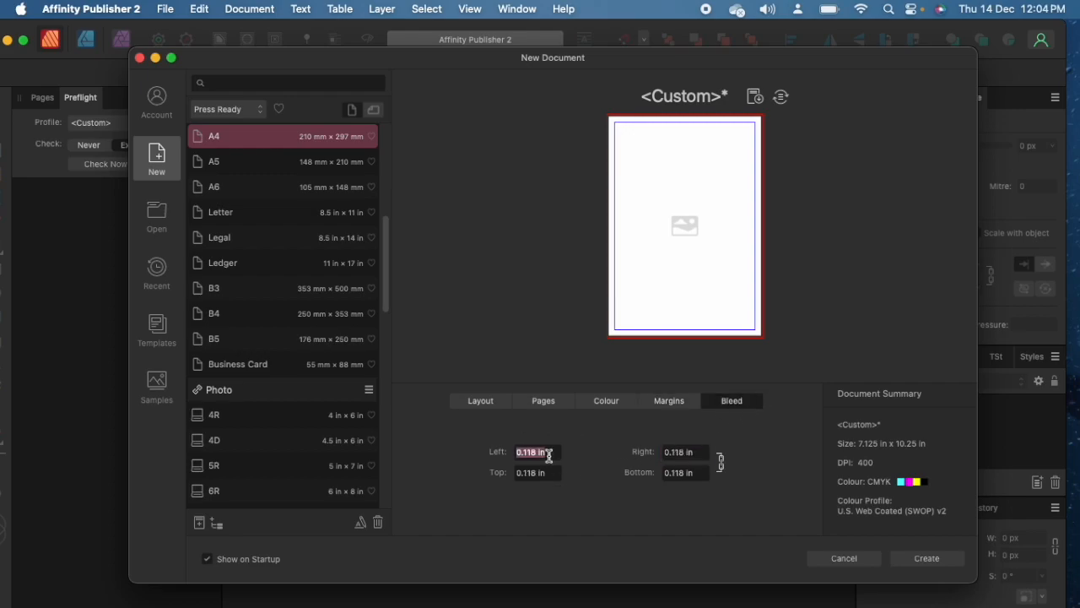
type("0.375")
key("Tab")
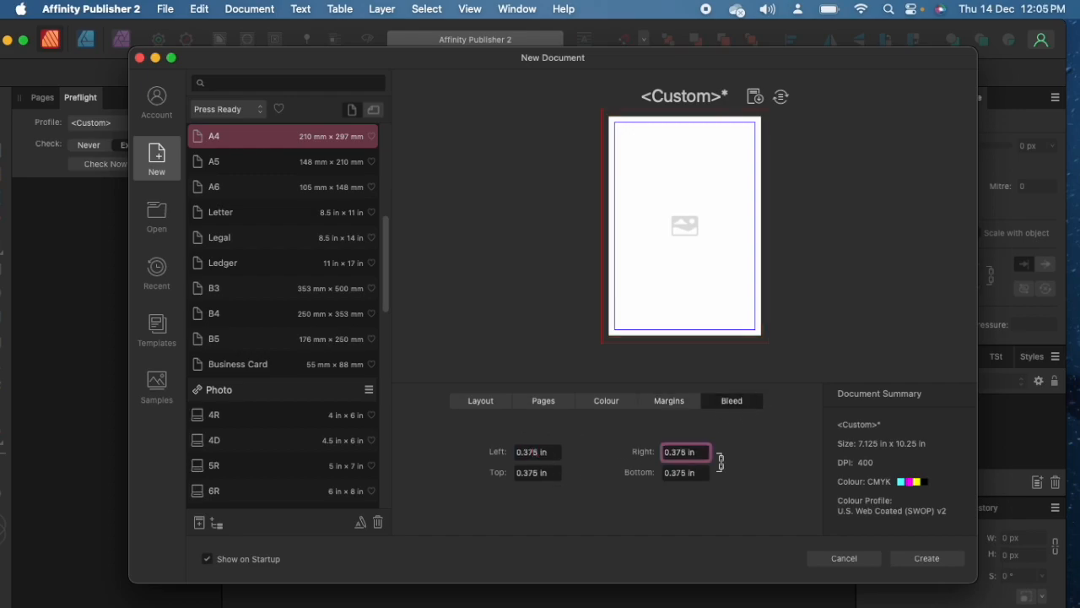
left_click(929, 558)
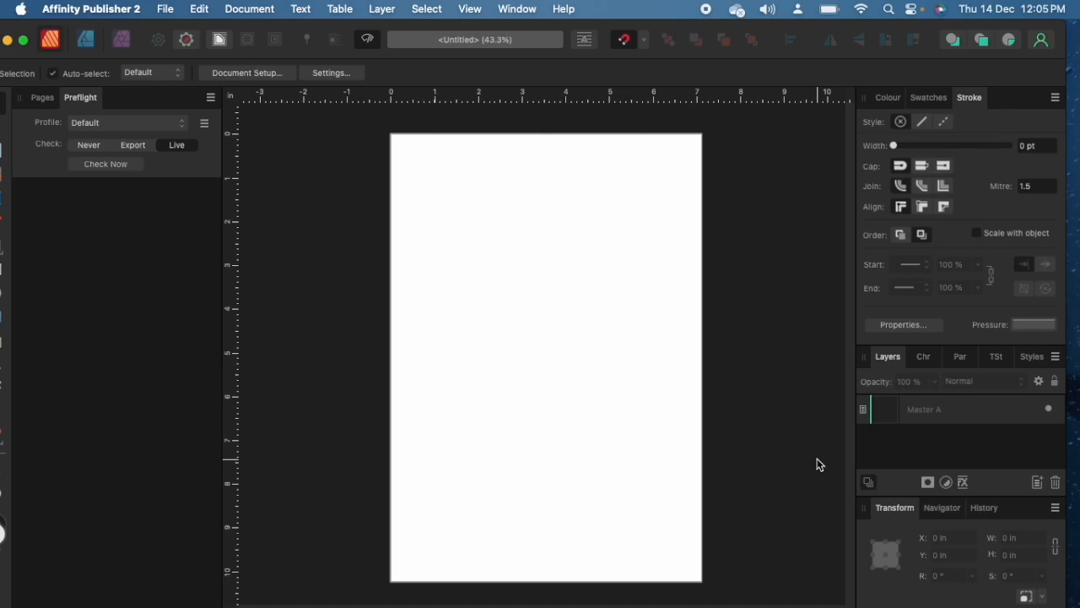
Expand both the master pages and the document pages lists, and open Master A for editing
left_click(47, 100)
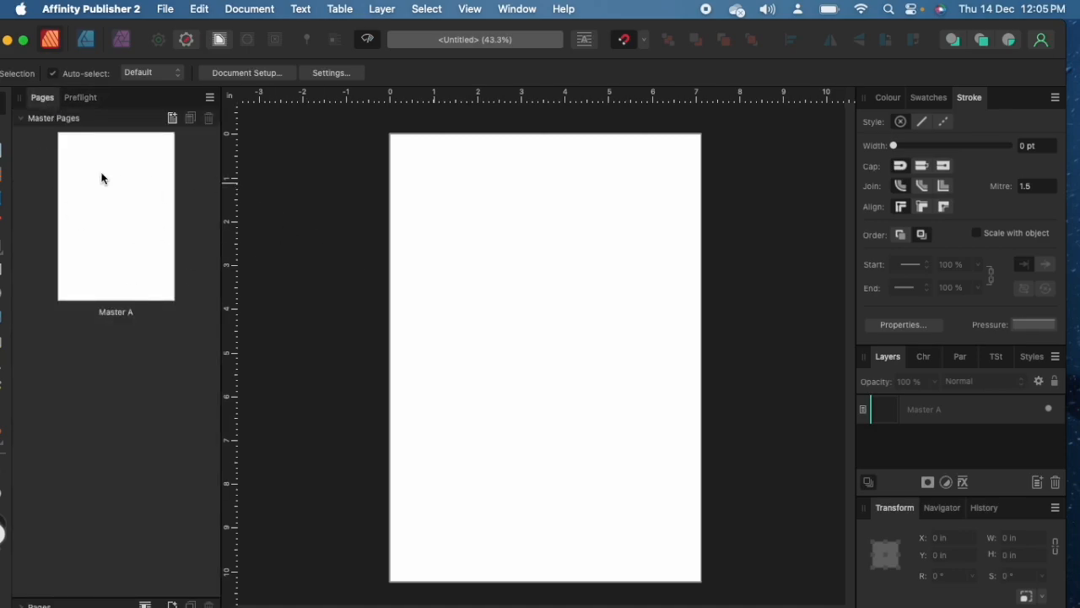
double_click(85, 201)
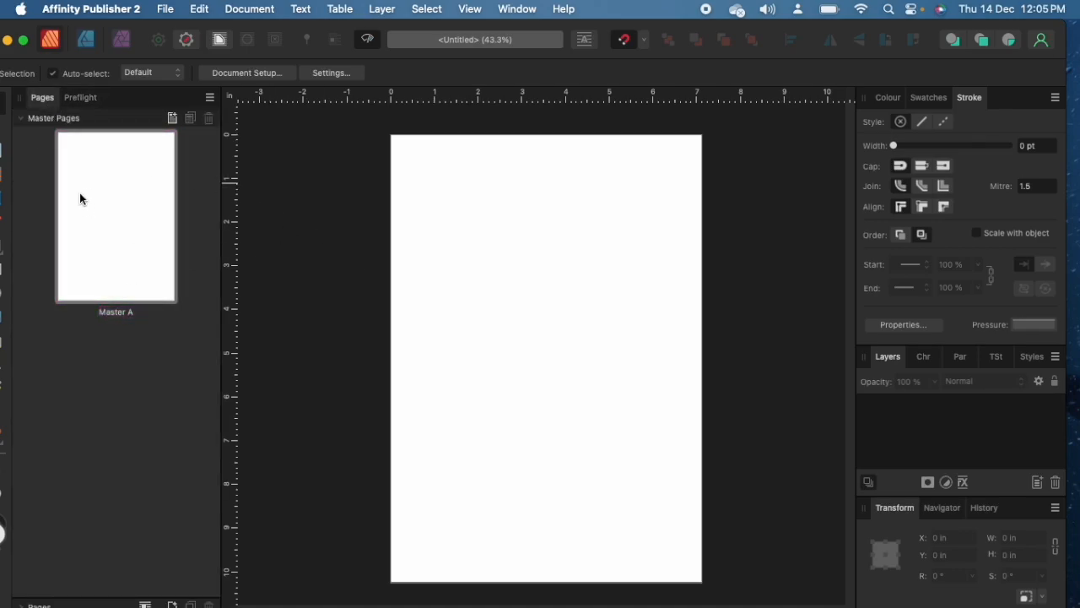
left_click(20, 120)
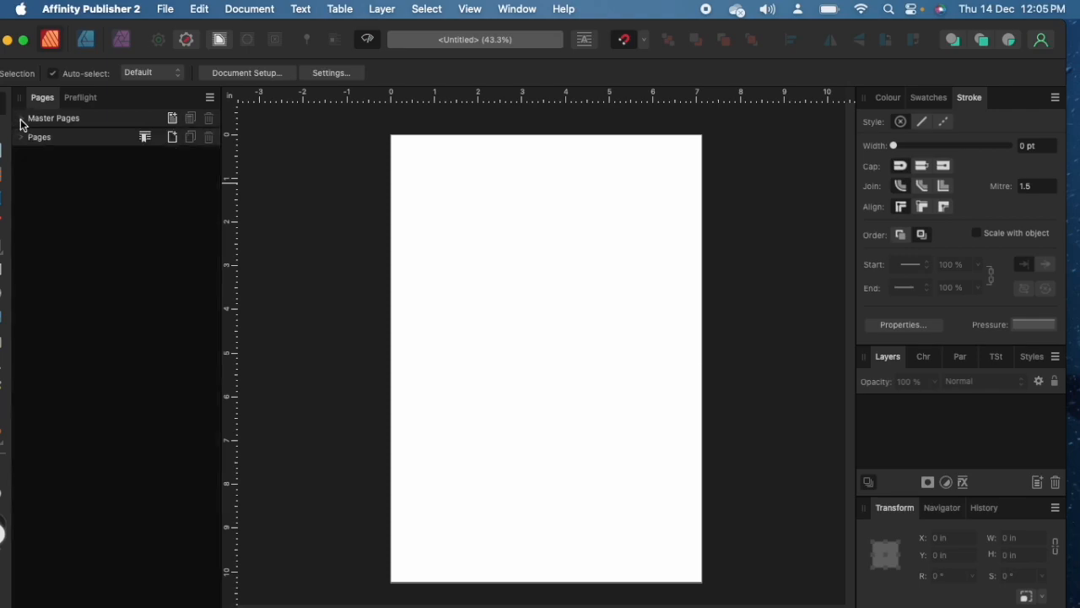
left_click(26, 137)
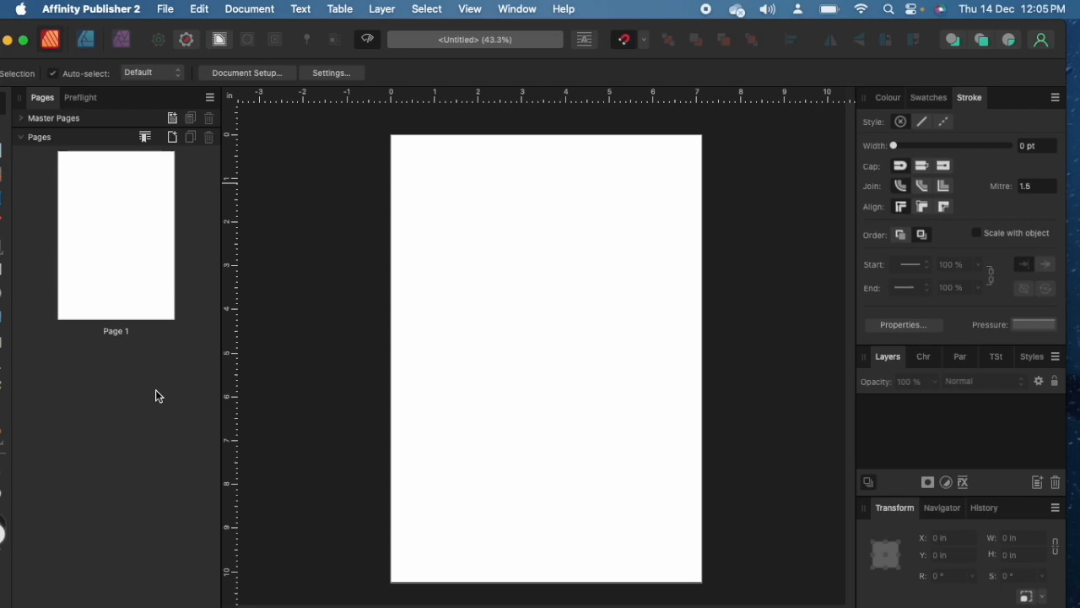
left_click(60, 126)
left_click(85, 182)
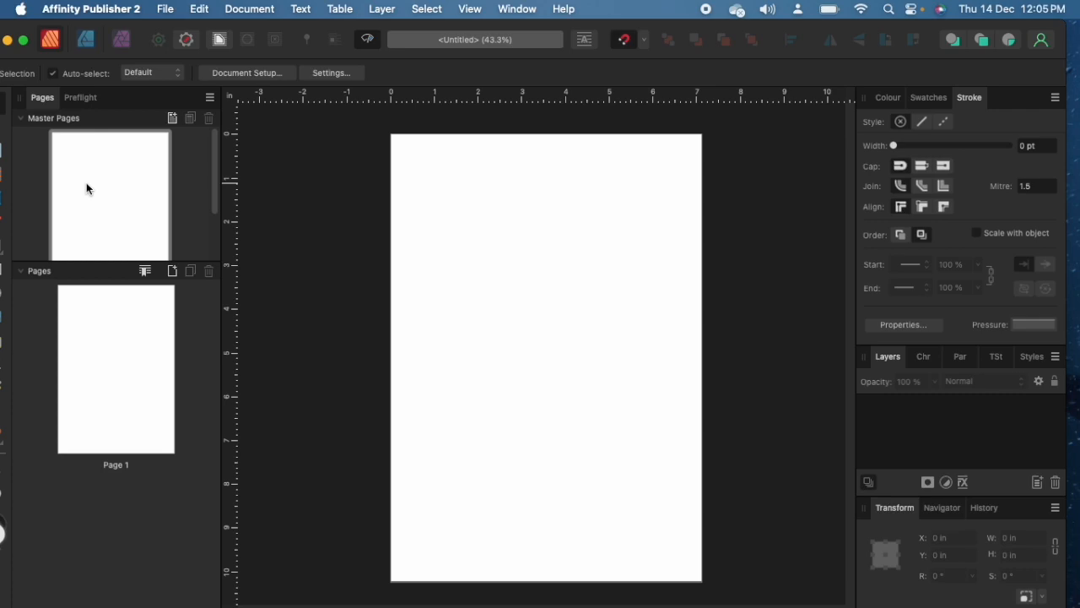
left_click(119, 369)
left_click(133, 230)
Show the bleed area around the master page
left_click(463, 12)
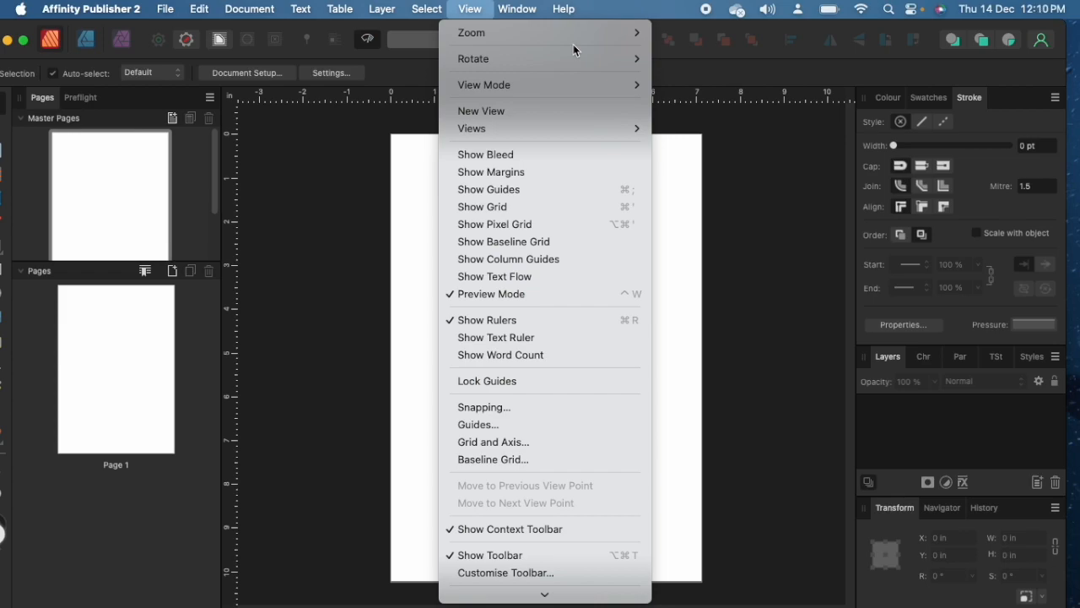
left_click(531, 155)
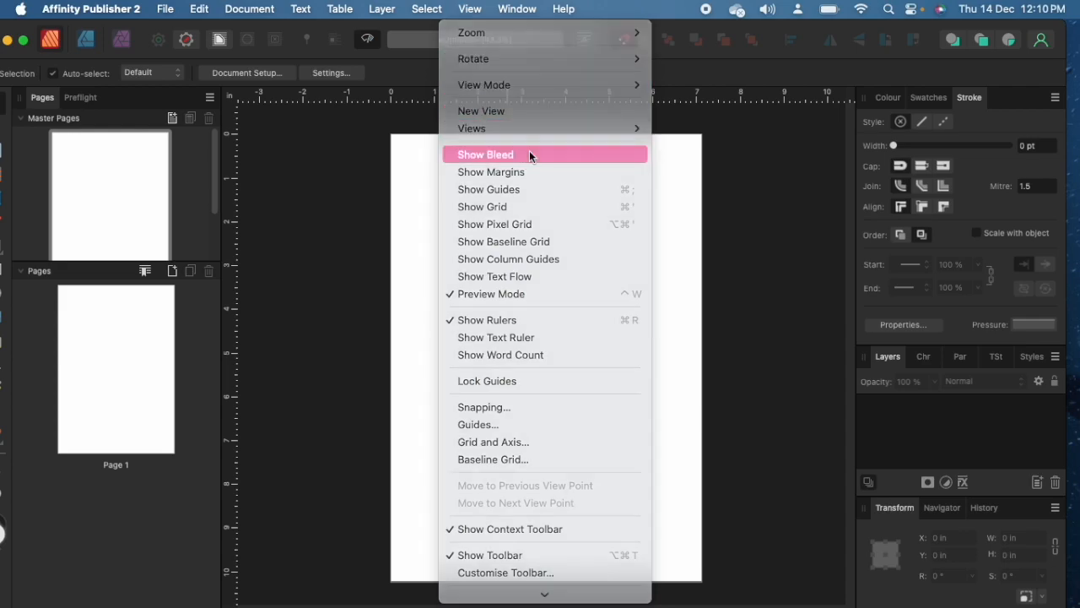
Enable the document's baseline grid and change its line colour to red (FF0034)
left_click(471, 10)
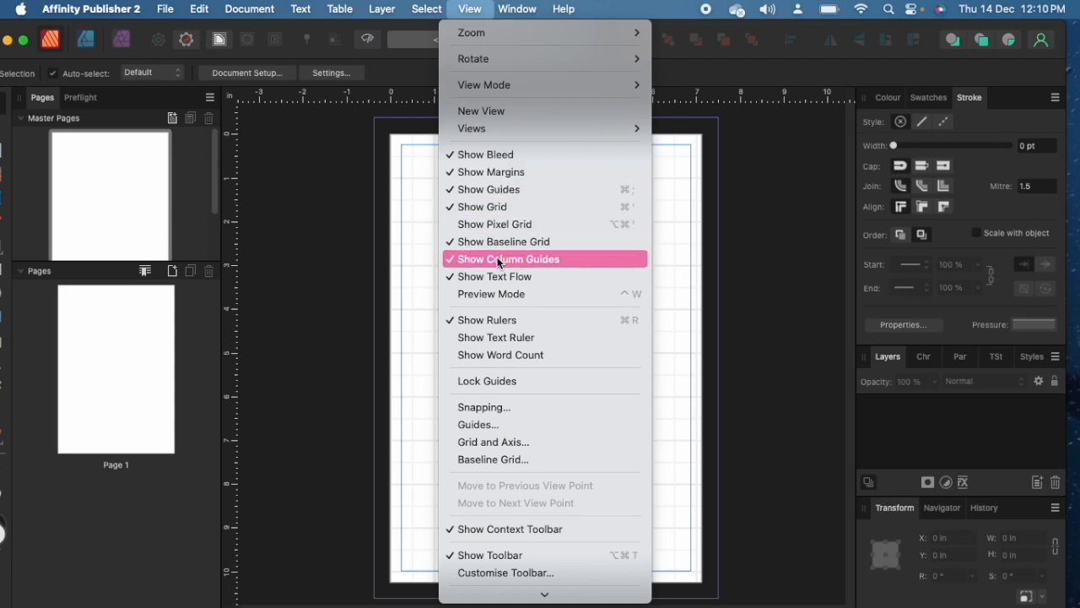
left_click(494, 459)
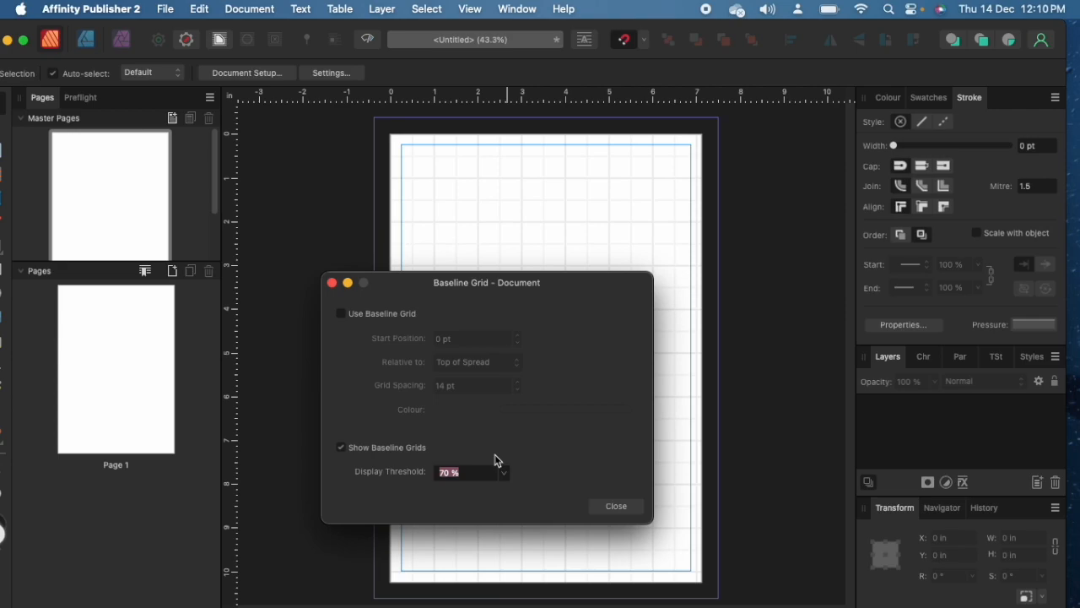
left_click(358, 314)
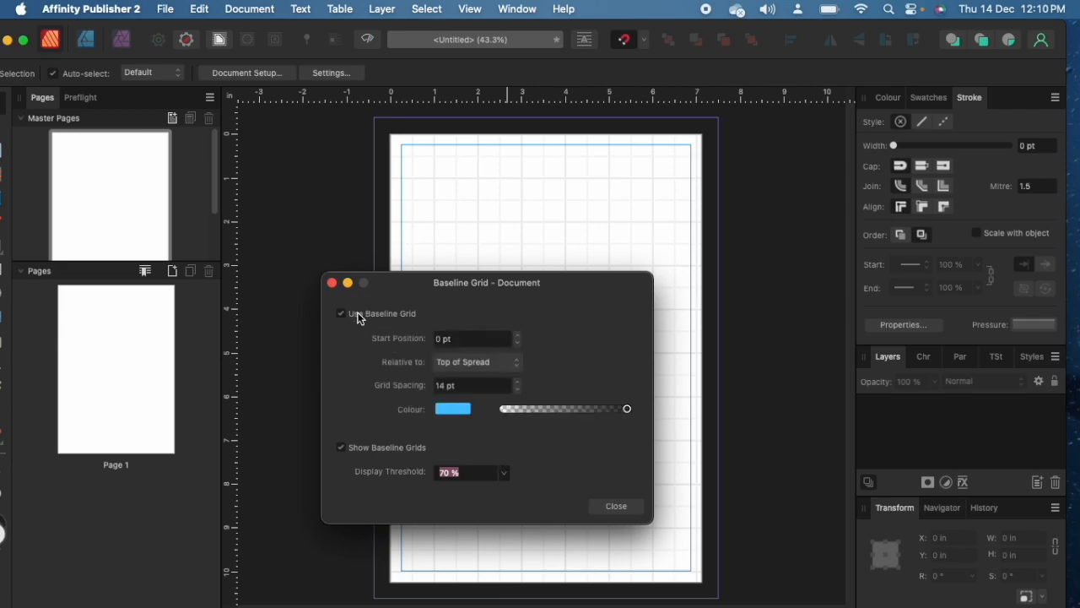
left_click(488, 390)
type("24.75")
left_click(456, 409)
left_click(578, 283)
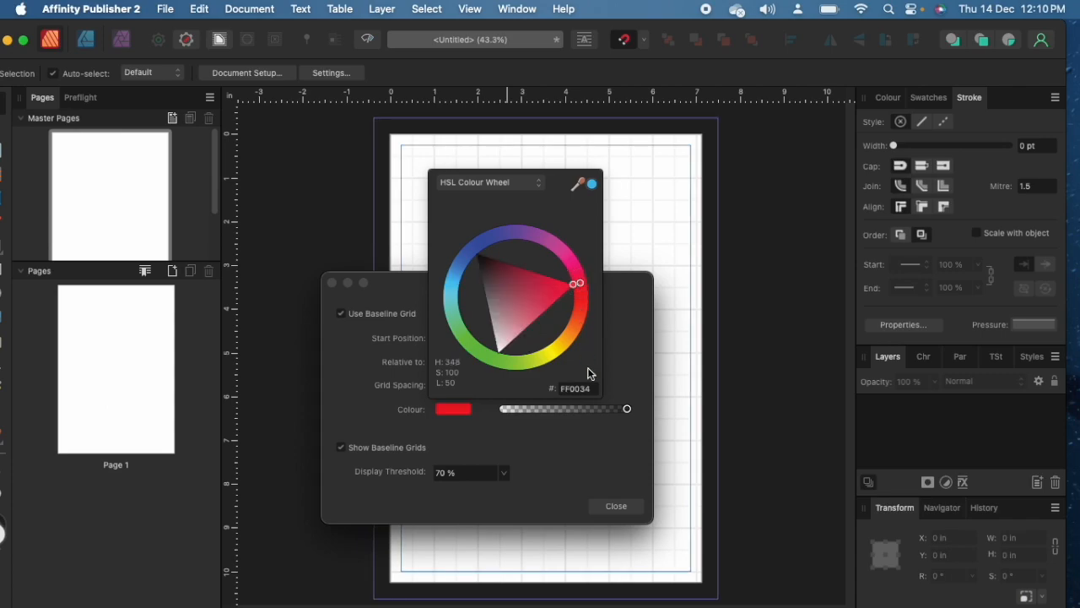
left_click(566, 464)
left_click(625, 511)
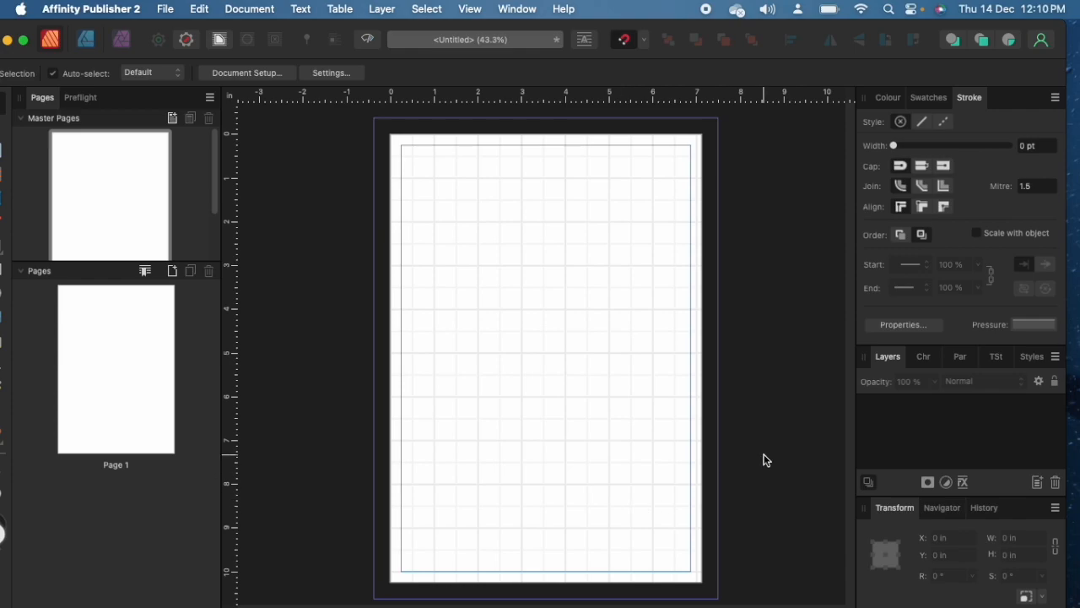
Examine the baseline grid, margins and bleed on the page at several zoom levels
key("super+equal")
key("super+equal")
key("super+equal")
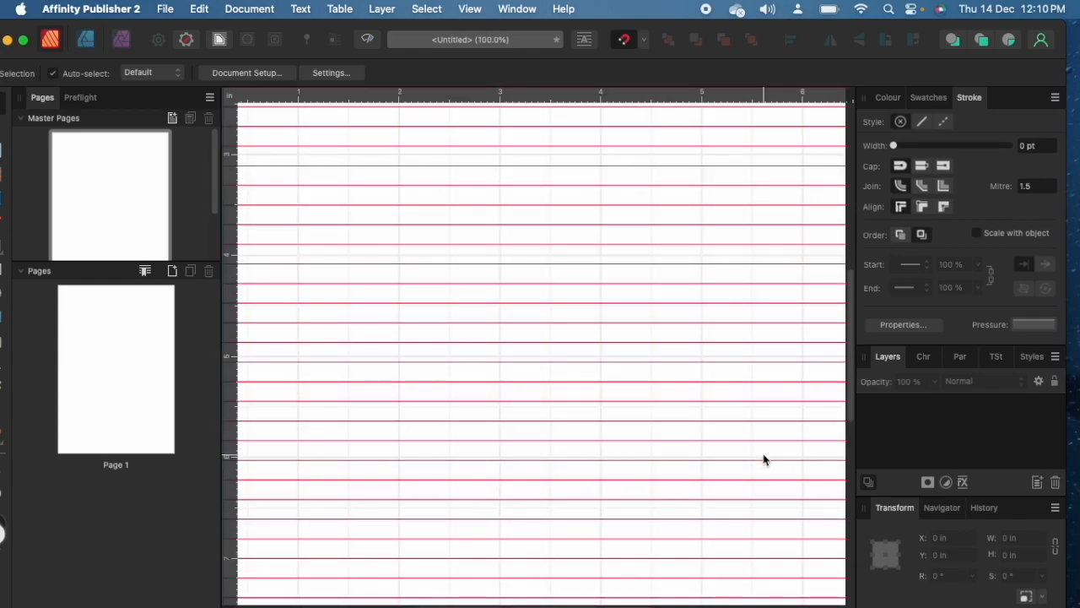
key("super+minus")
key("super+minus")
key("super+equal")
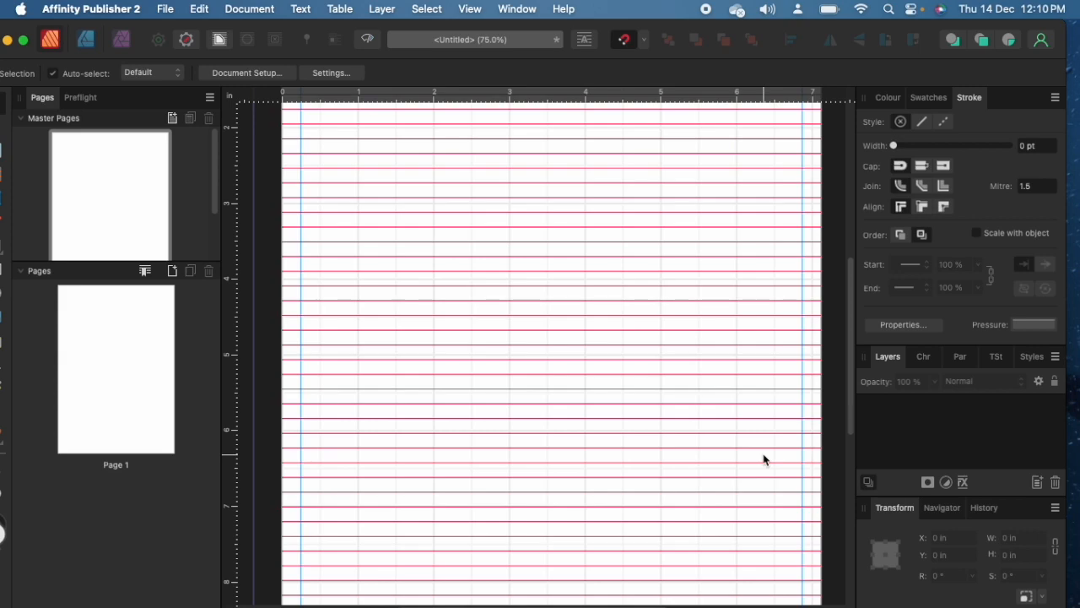
key("super+minus")
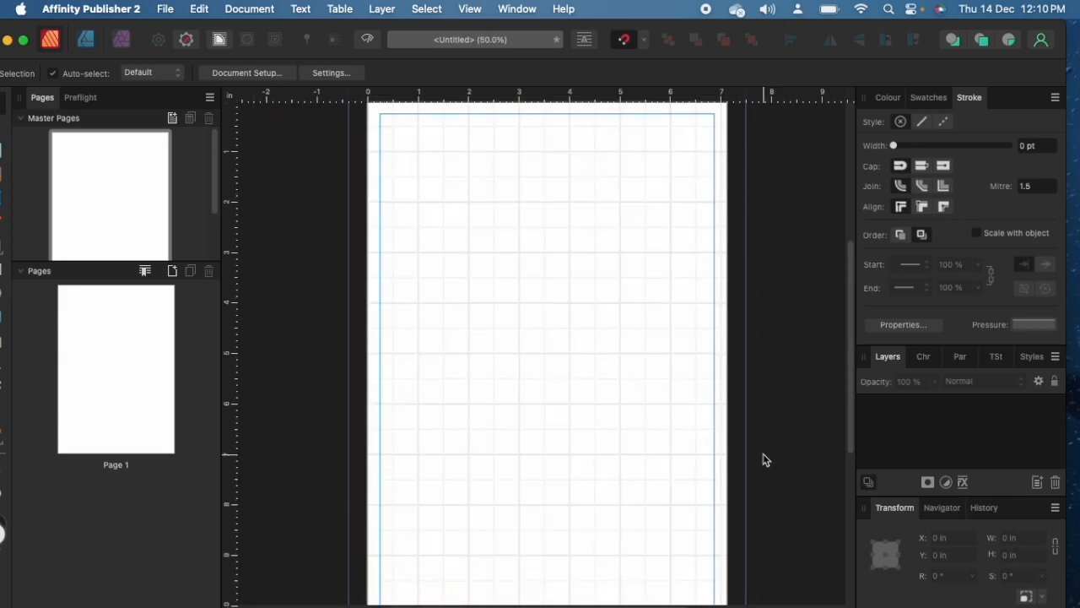
scroll(763, 453, "up", 2)
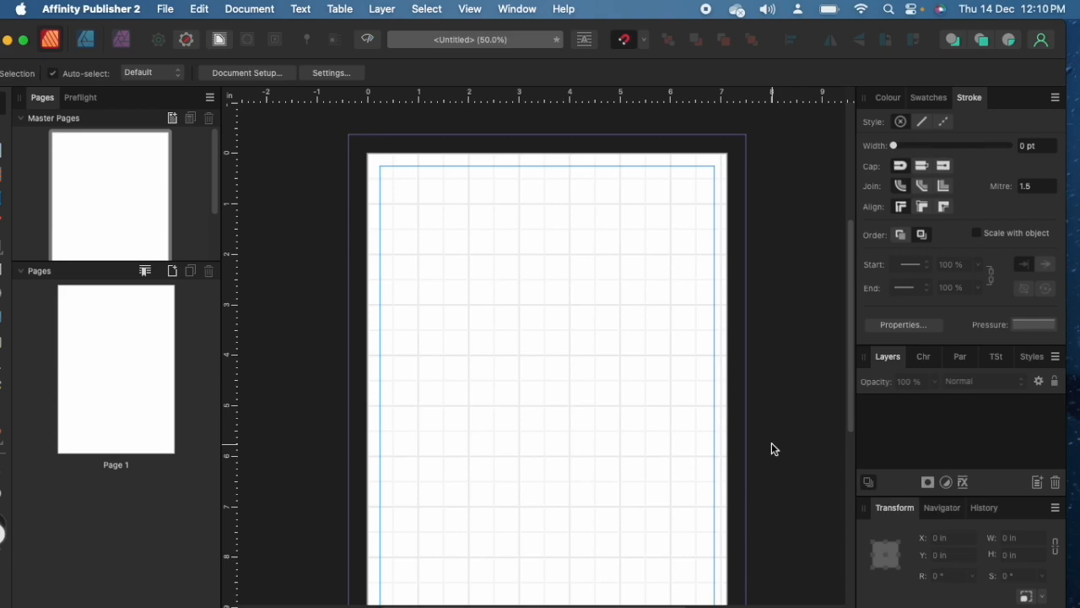
Move the application window so the tools are fully visible, and open Master A for editing again
left_click(643, 27)
left_click_drag(643, 27, 700, 27)
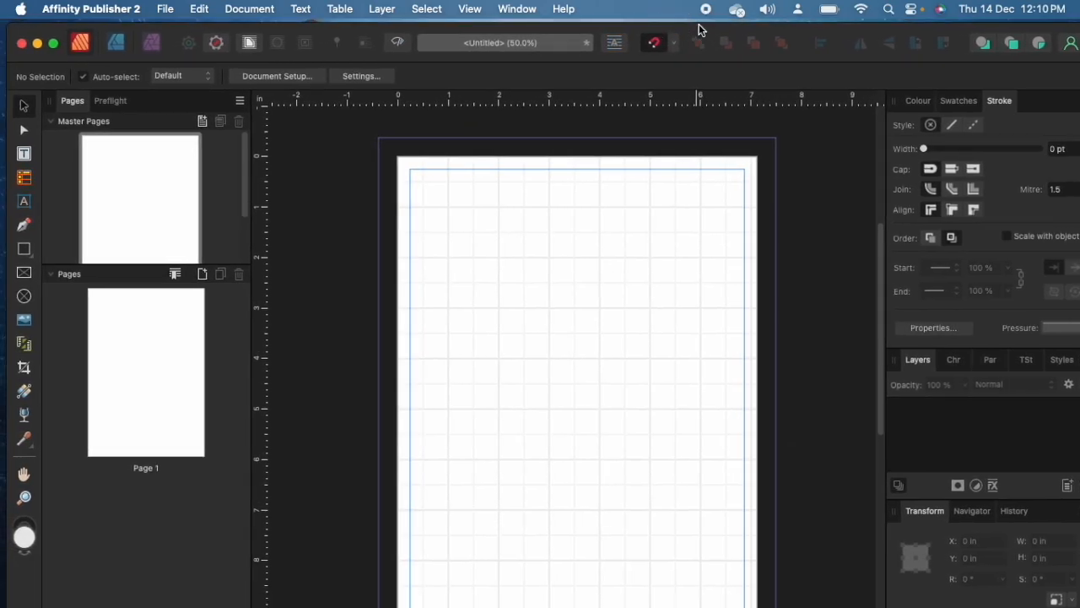
double_click(164, 202)
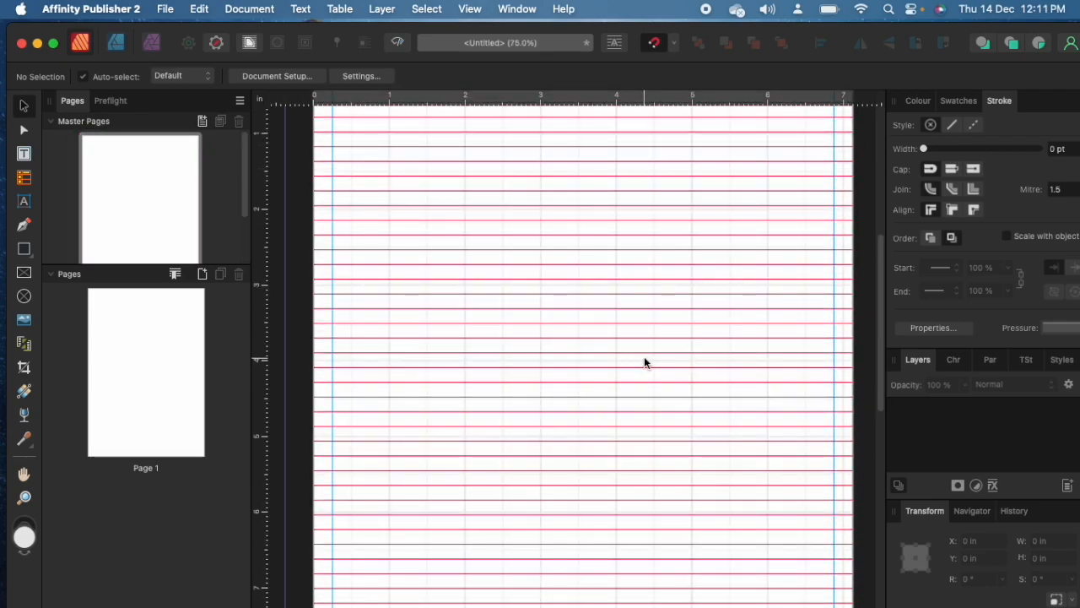
Add the artistic text "WEEKLY PLANNER" at the top-left corner of the master page, just inside the margins
scroll(643, 356, "up", 2)
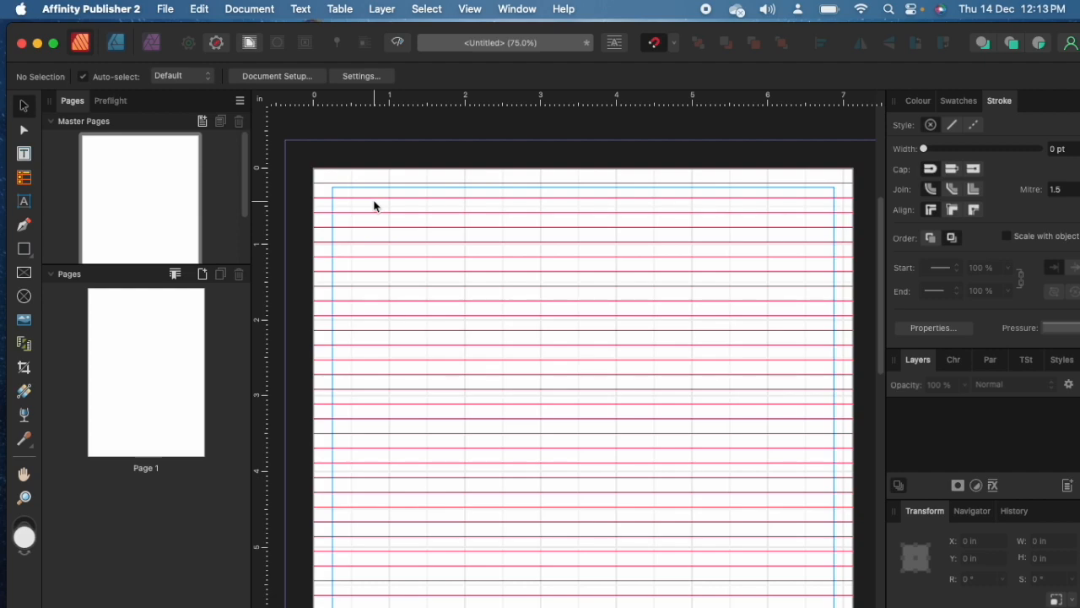
left_click(25, 152)
left_click(24, 203)
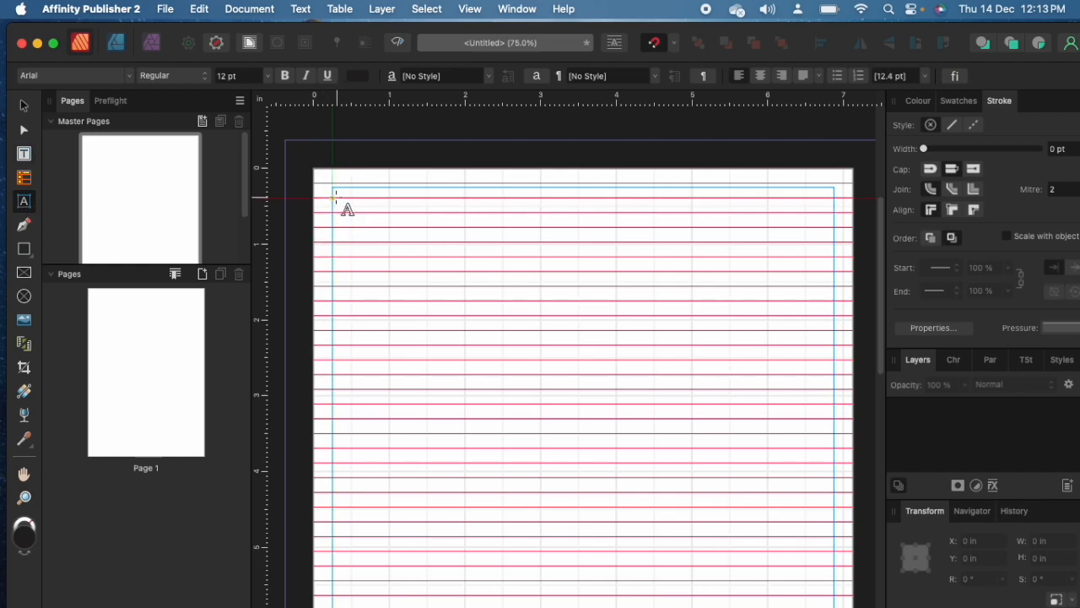
left_click(338, 200)
type("WEEKLY PLANNER")
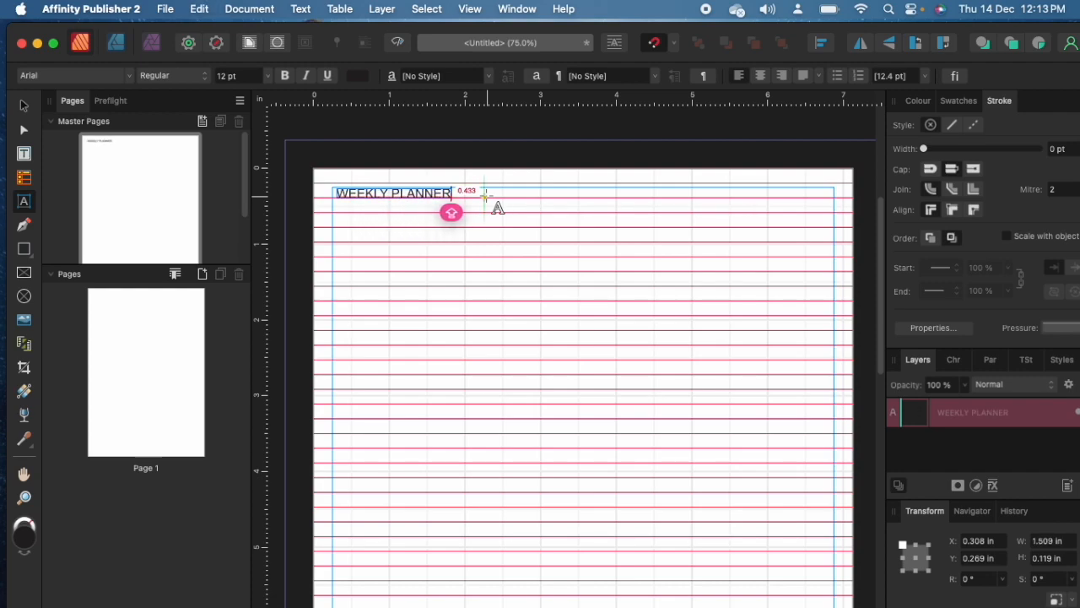
key("Escape")
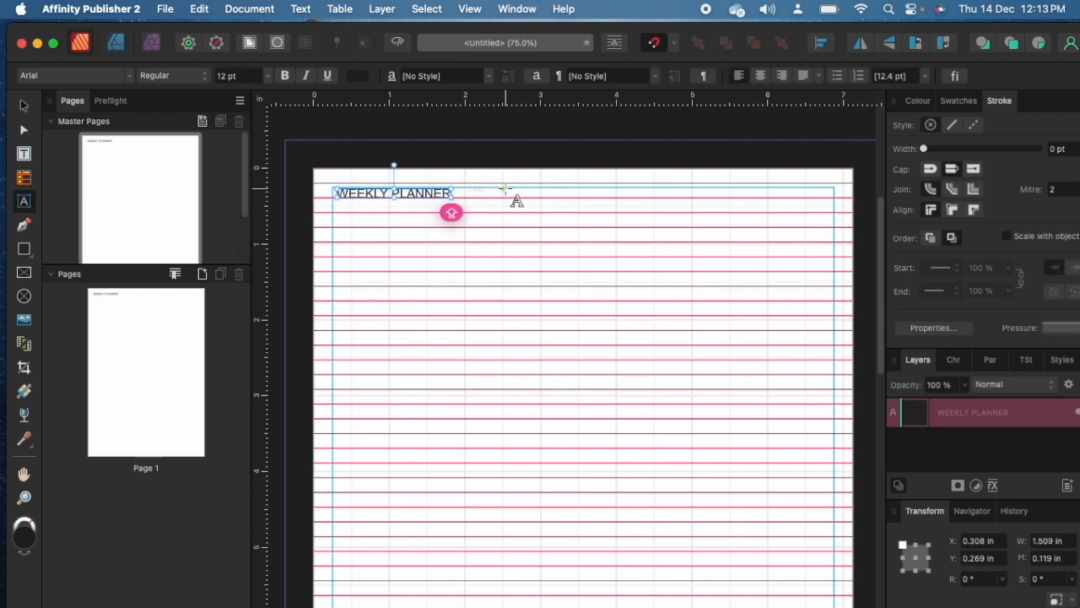
Browse the font list and set the "WEEKLY PLANNER" heading in the Postmark font
left_click(25, 107)
left_click(108, 76)
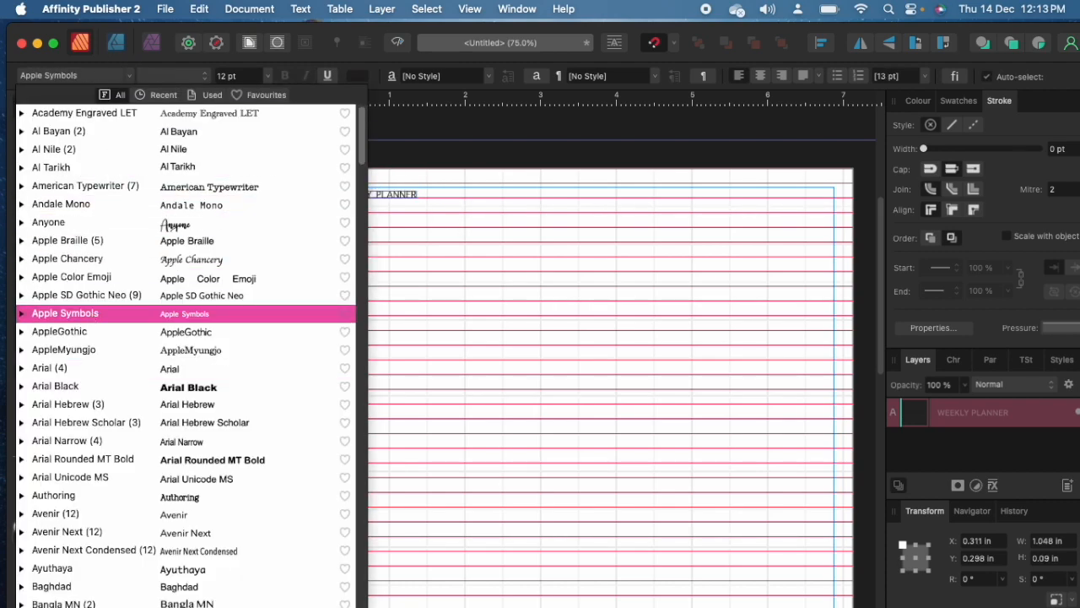
scroll(89, 313, "down", 3)
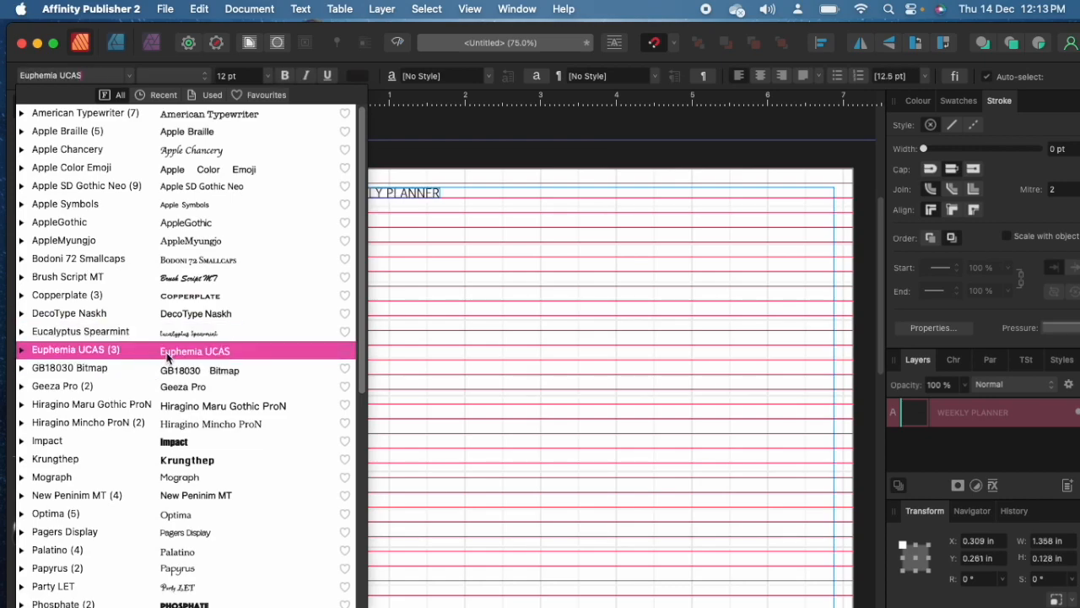
scroll(169, 405, "down", 5)
scroll(196, 472, "down", 2)
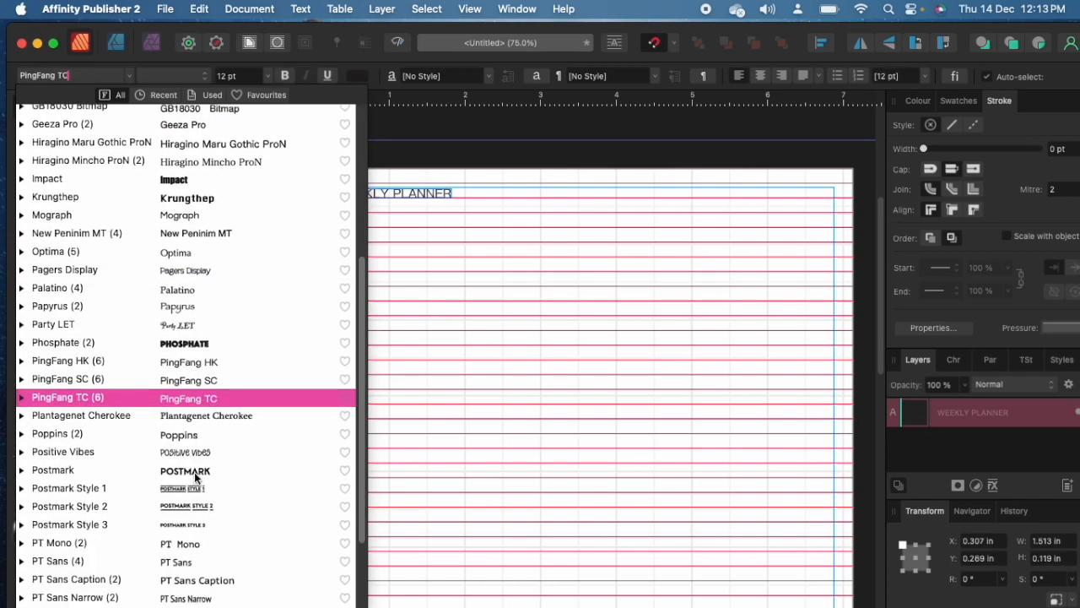
scroll(196, 475, "down", 2)
left_click(190, 432)
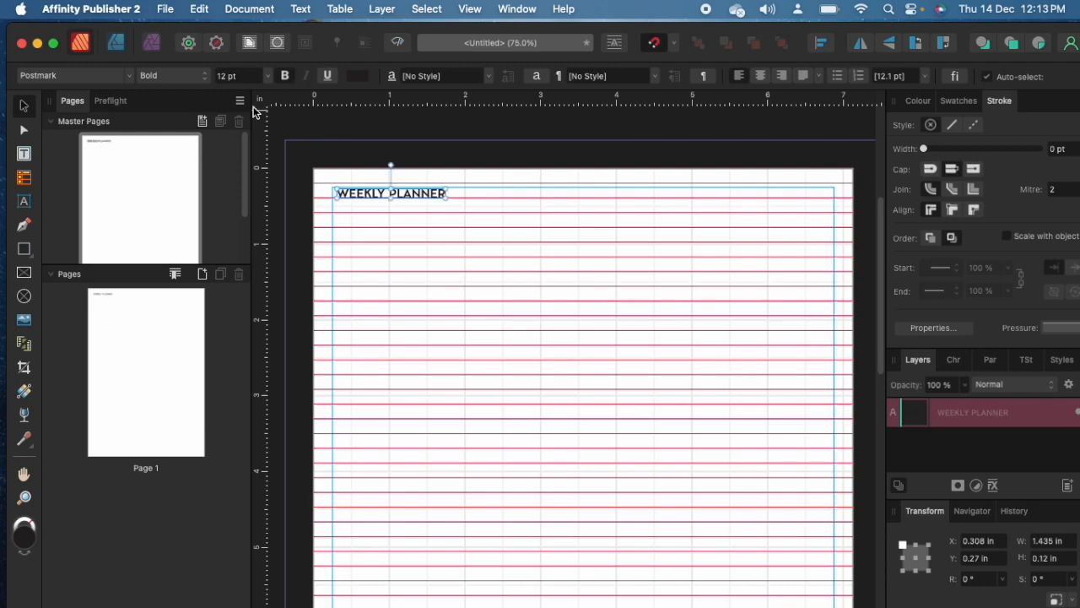
Set the heading's size to 20 pt and move it down to about X 0.304 in, Y 0.383 in
left_click(267, 76)
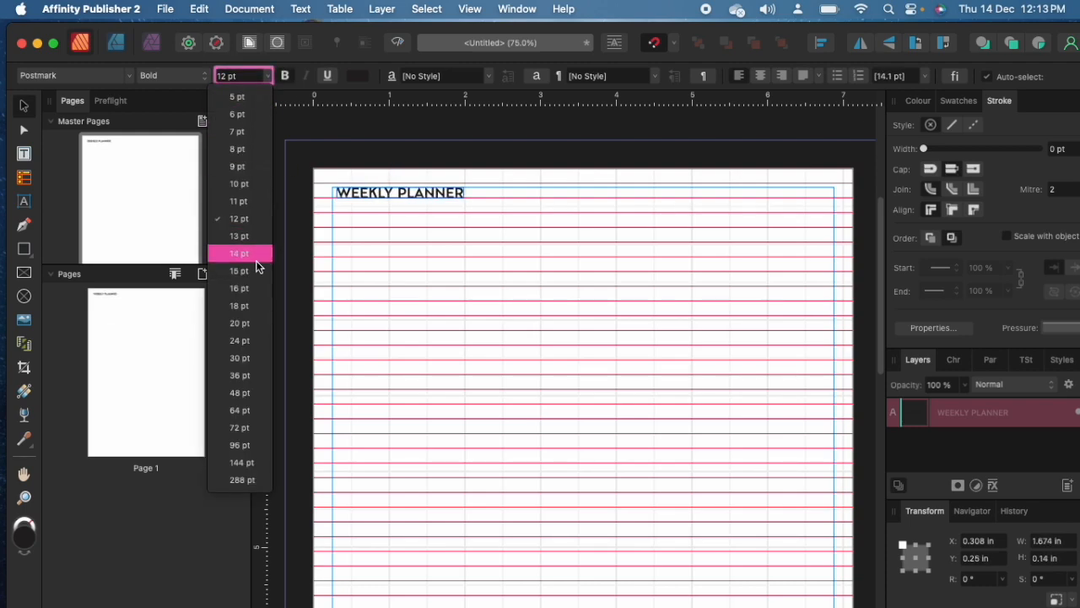
left_click(248, 321)
left_click_drag(430, 205, 430, 209)
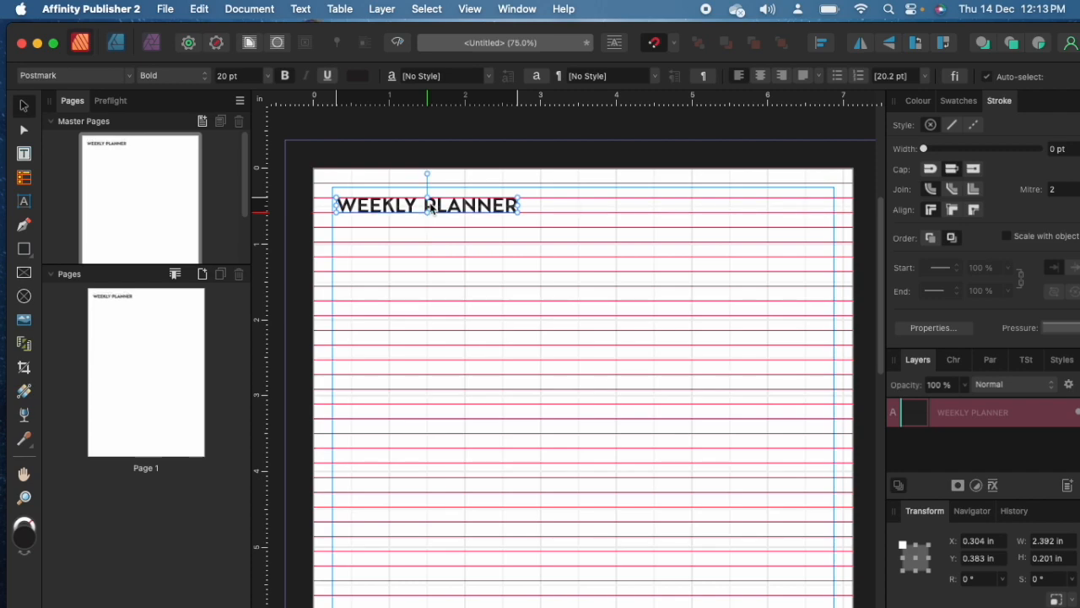
key("super+1")
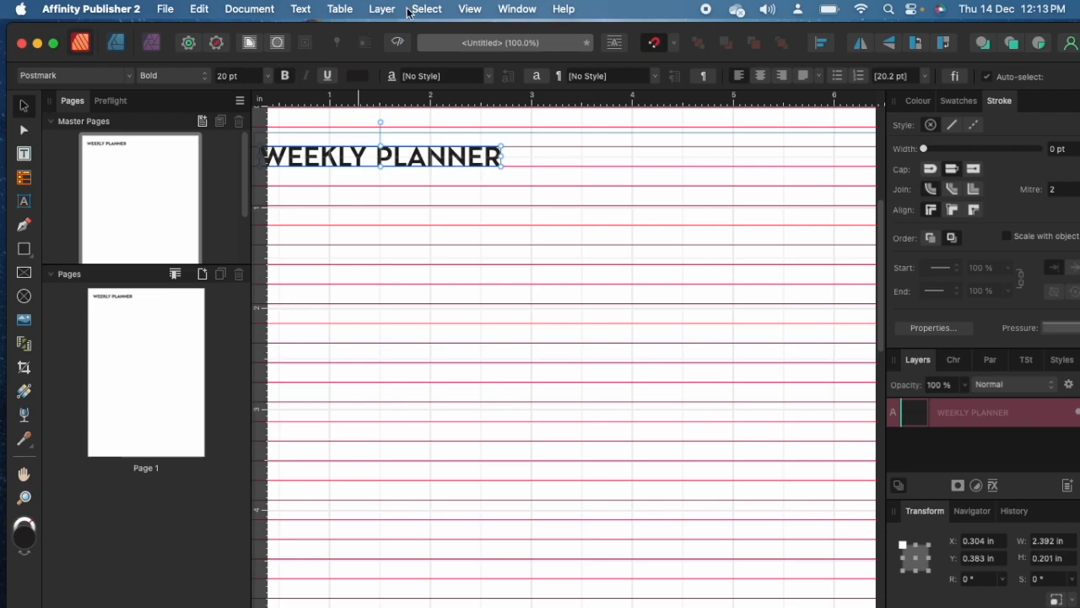
Hide the baseline grid and bring the top of the page with the heading into view
left_click(470, 10)
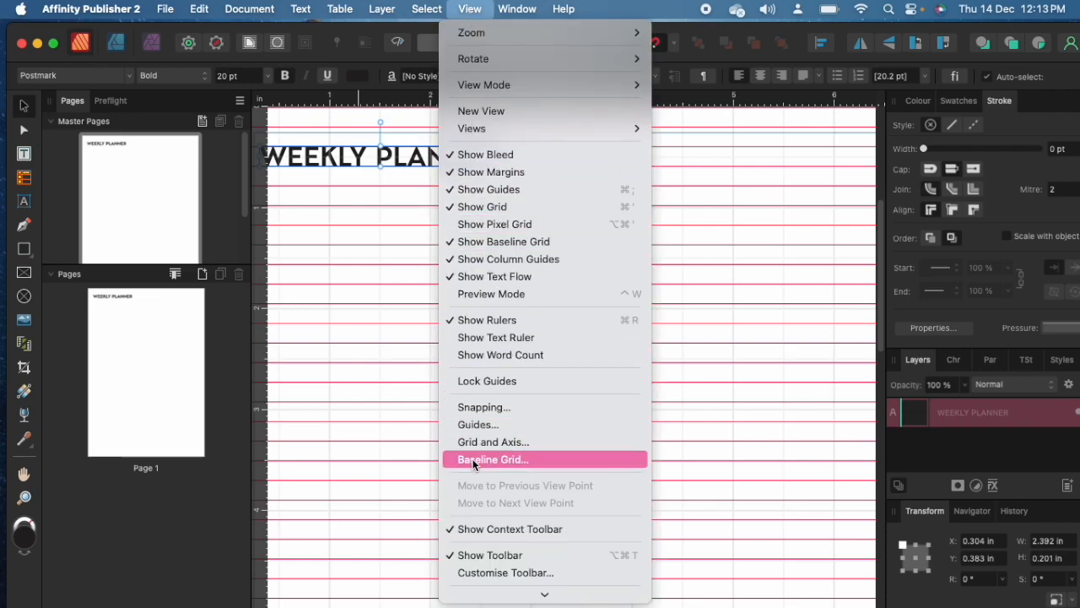
left_click(477, 241)
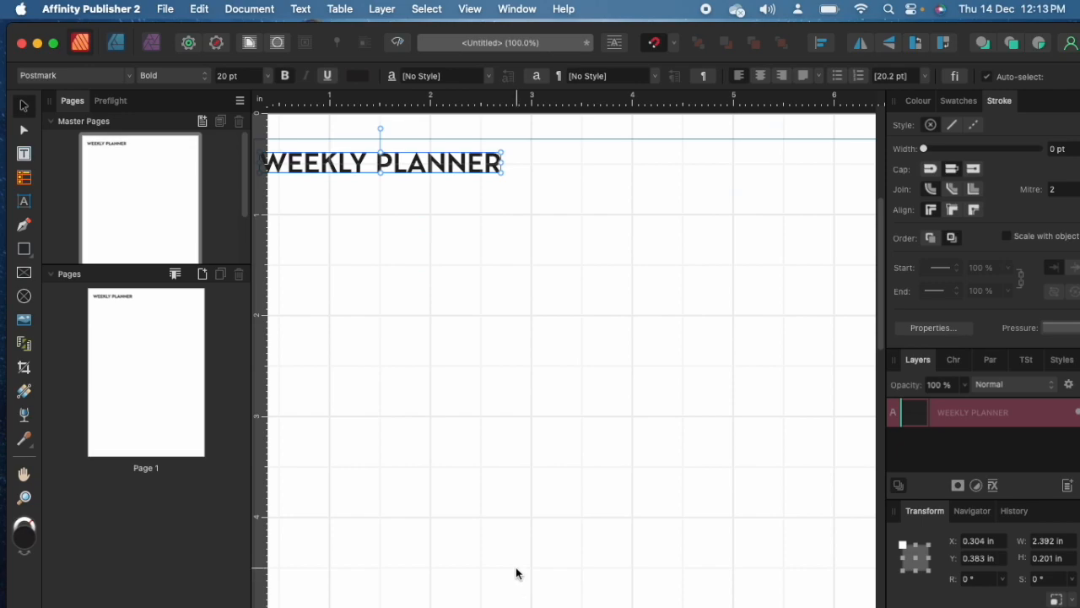
key("super+minus")
scroll(518, 573, "right", 1)
scroll(518, 573, "left", 3)
scroll(518, 574, "up", 2)
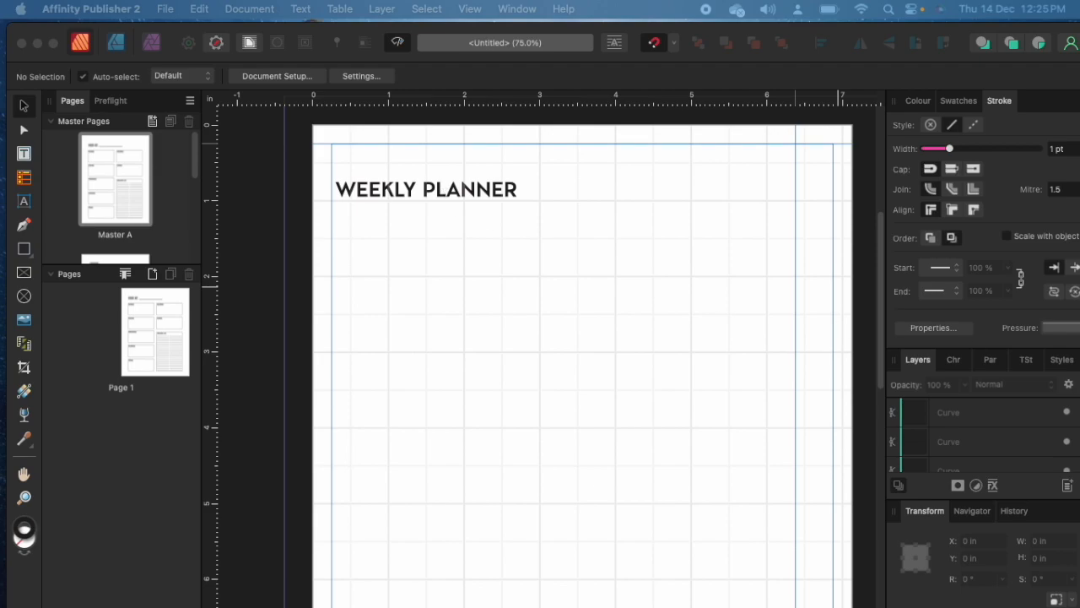
Change the "WEEKLY PLANNER" heading's font to Postmark Style 1 and its size to 30 pt
left_click(405, 189)
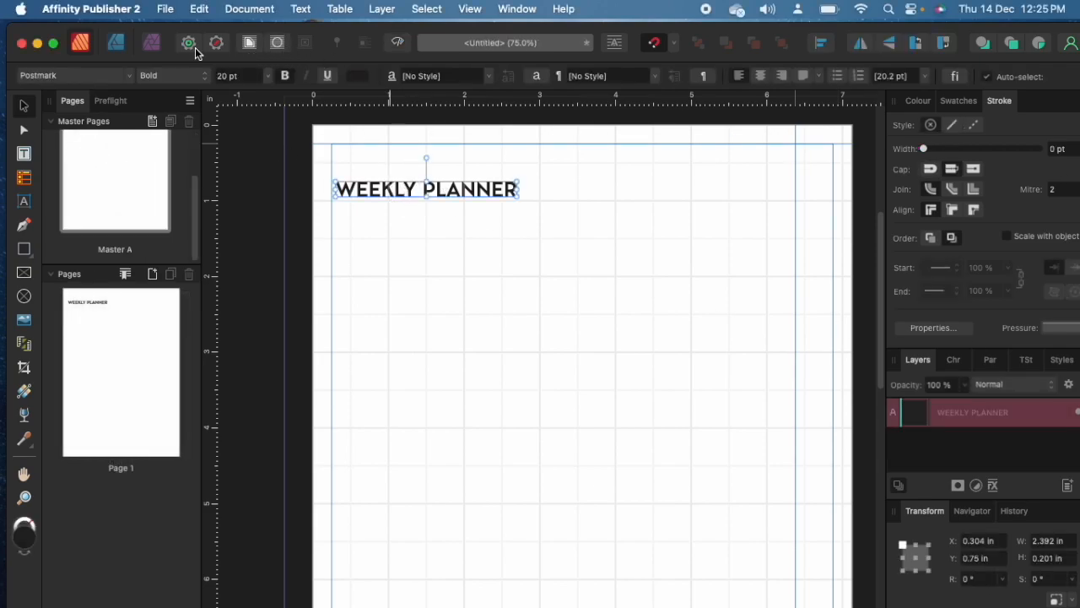
left_click(95, 76)
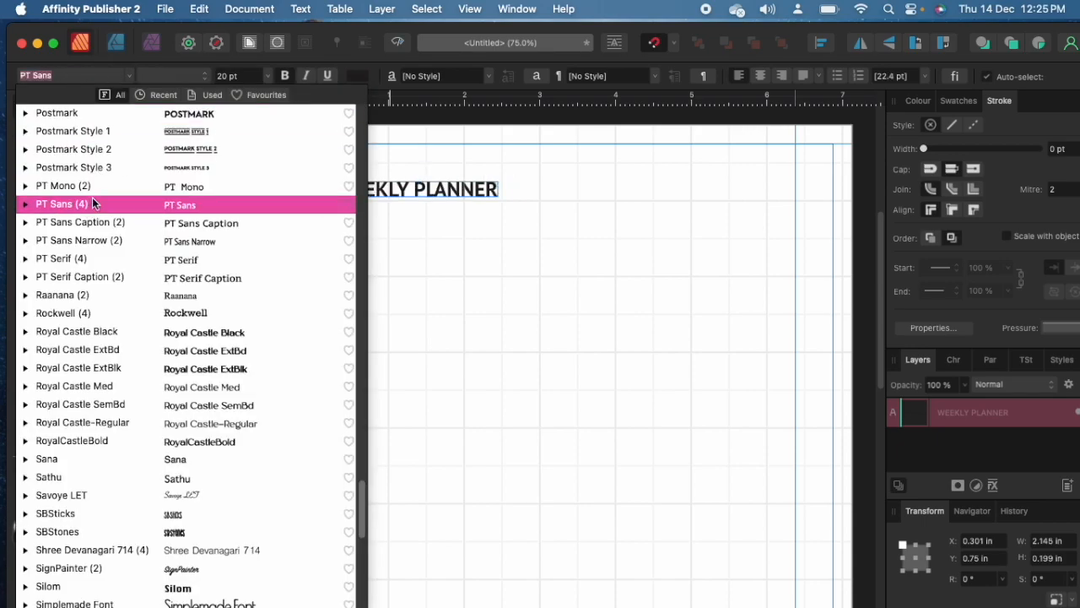
left_click(127, 138)
left_click(267, 76)
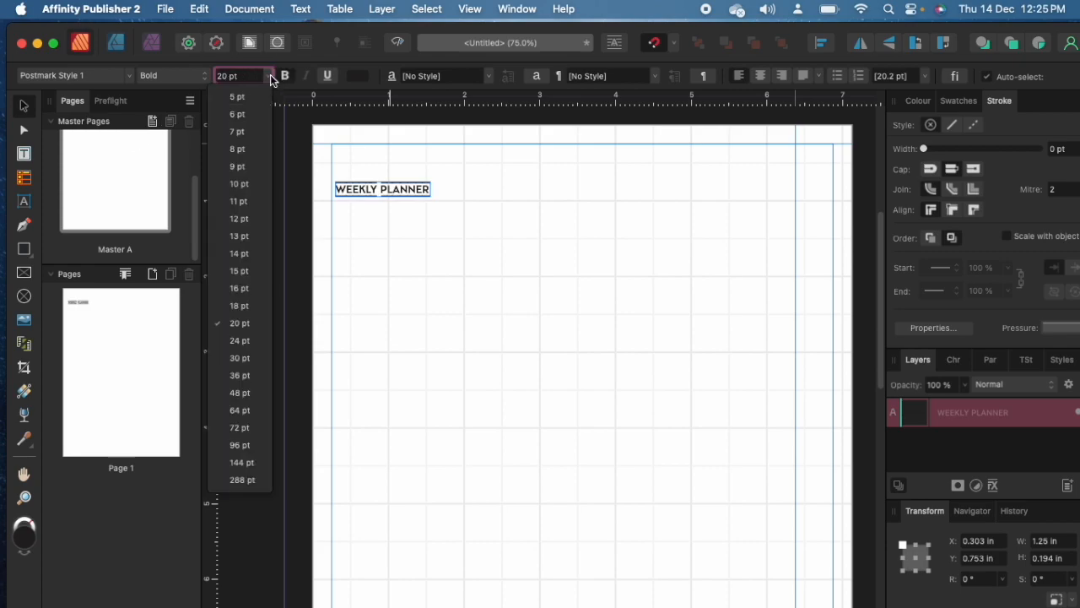
left_click(251, 359)
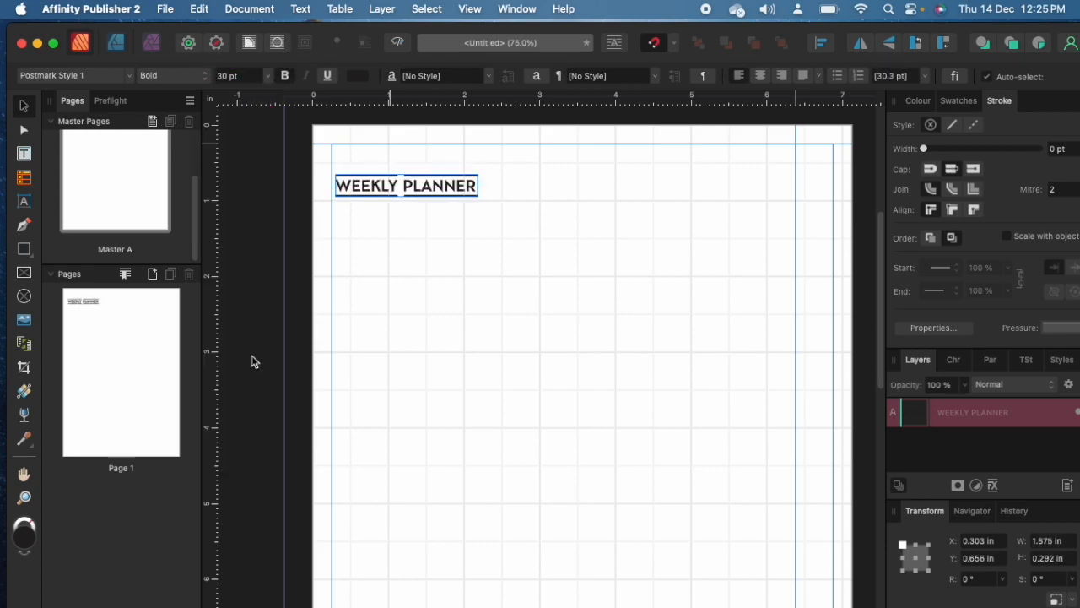
key("Escape")
Replace the word "PLANNER" in the heading with "OF:" so it reads "WEEKLY OF:"
double_click(464, 183)
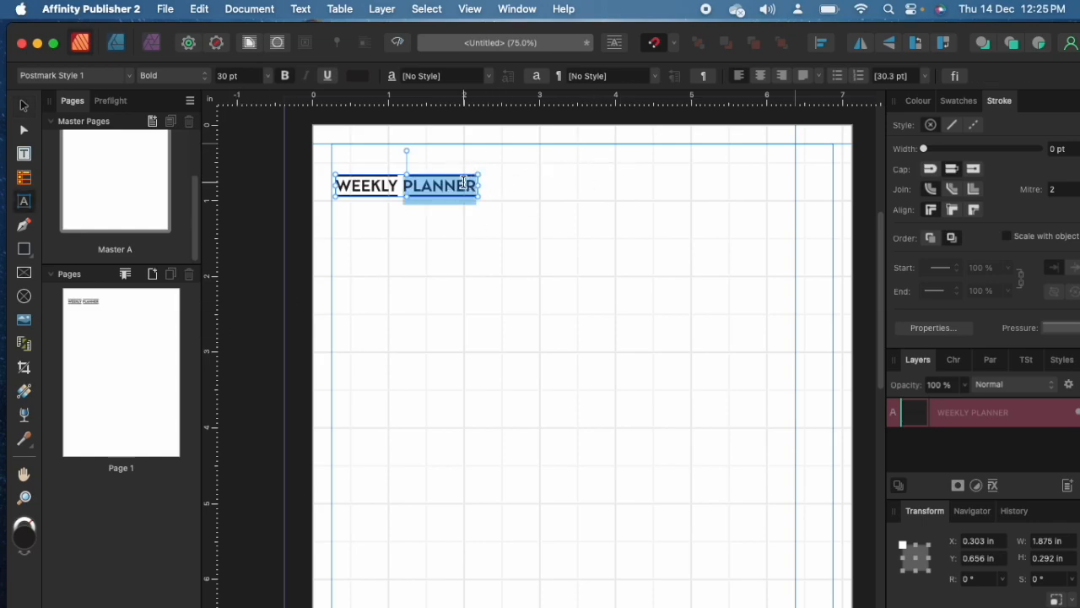
type("OF :")
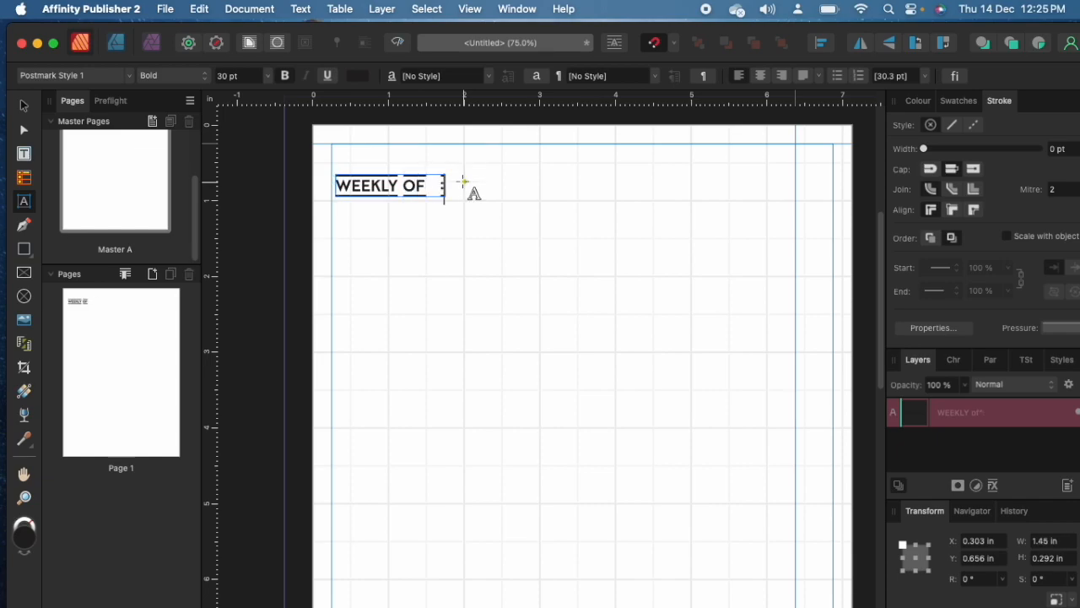
key("BackSpace")
type(":")
key("BackSpace")
type("L")
key("super+z")
type(":")
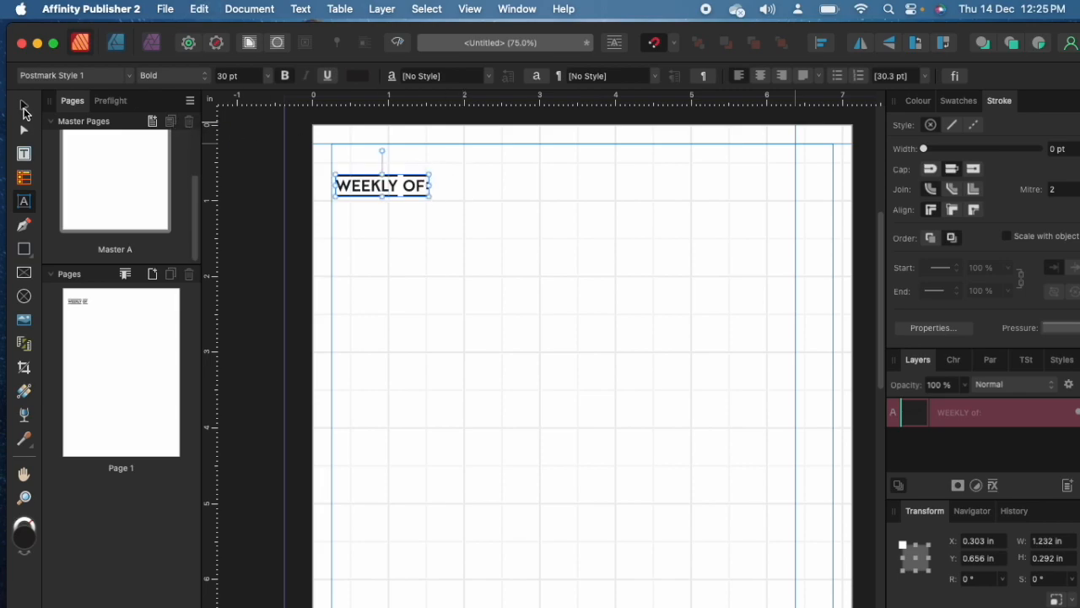
left_click(24, 224)
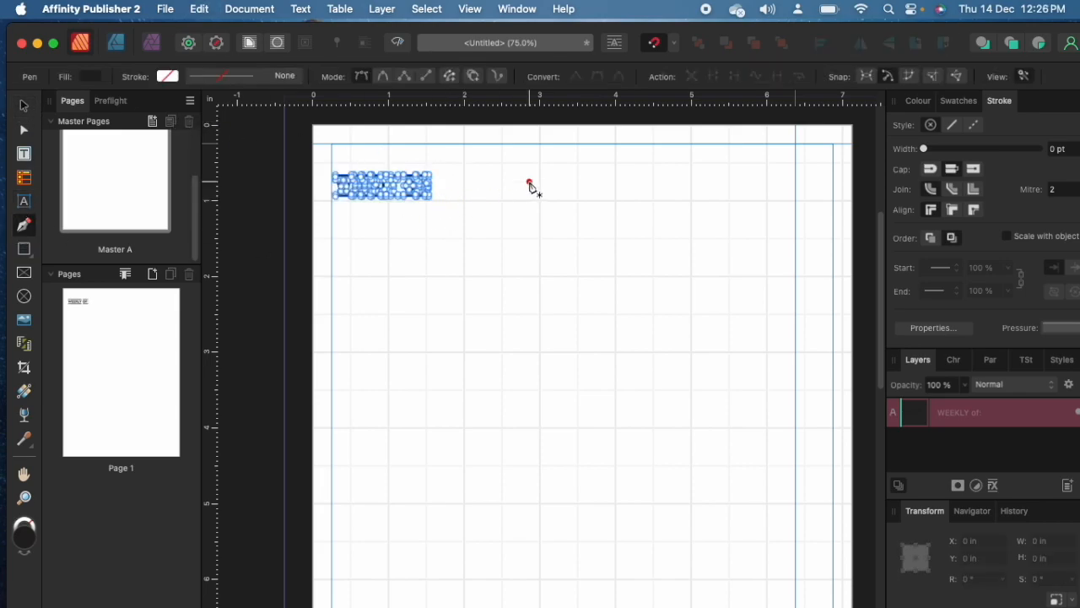
key("super+1")
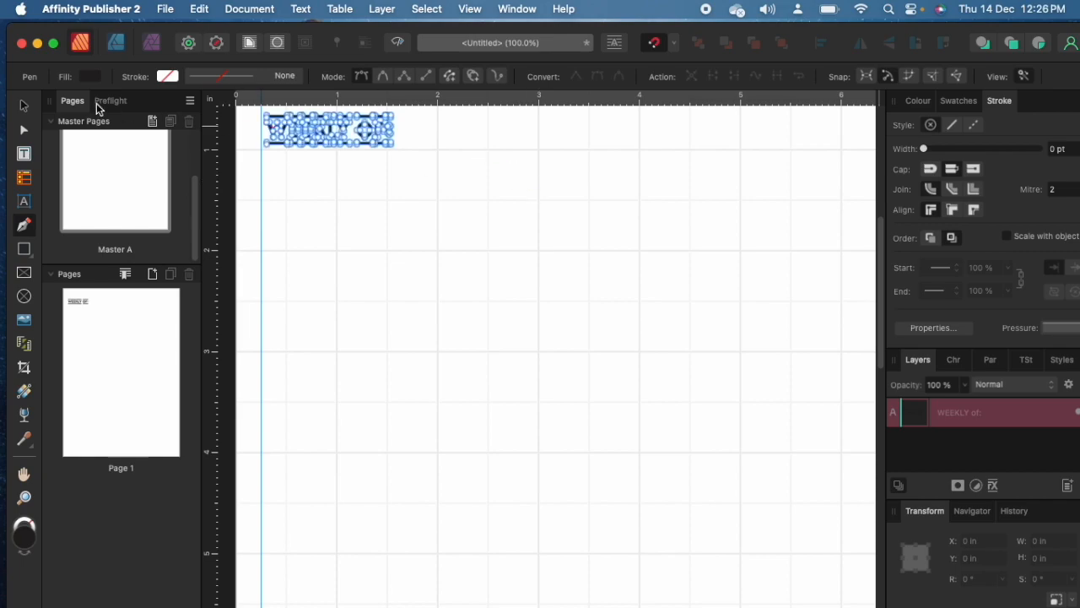
left_click(25, 108)
Turn on the display of the document's baseline grid through the baseline grid settings
key("super+equal")
scroll(309, 188, "up", 3)
left_click(470, 9)
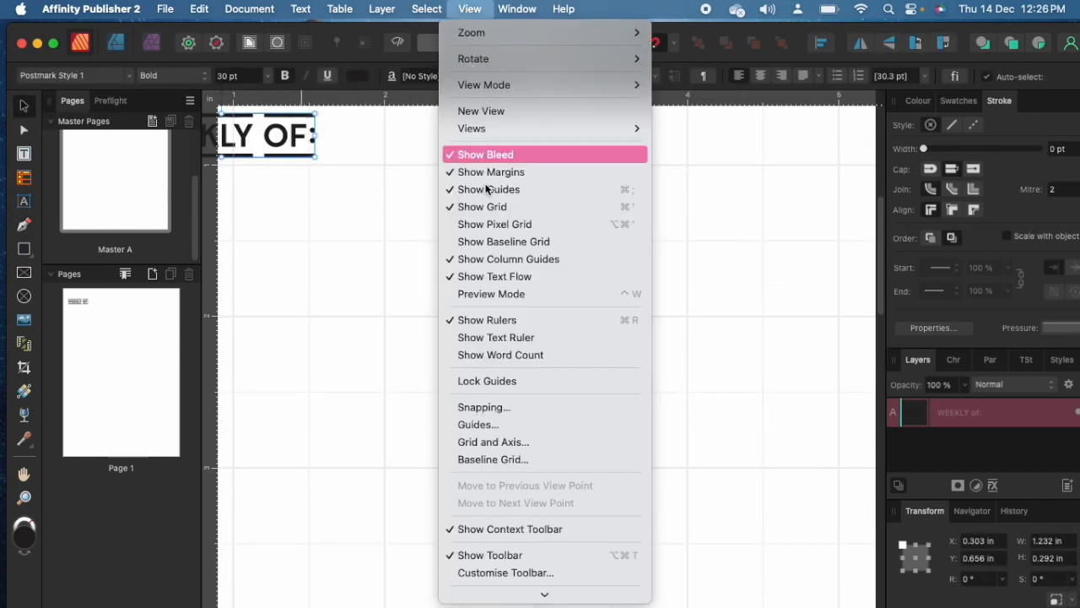
left_click(488, 457)
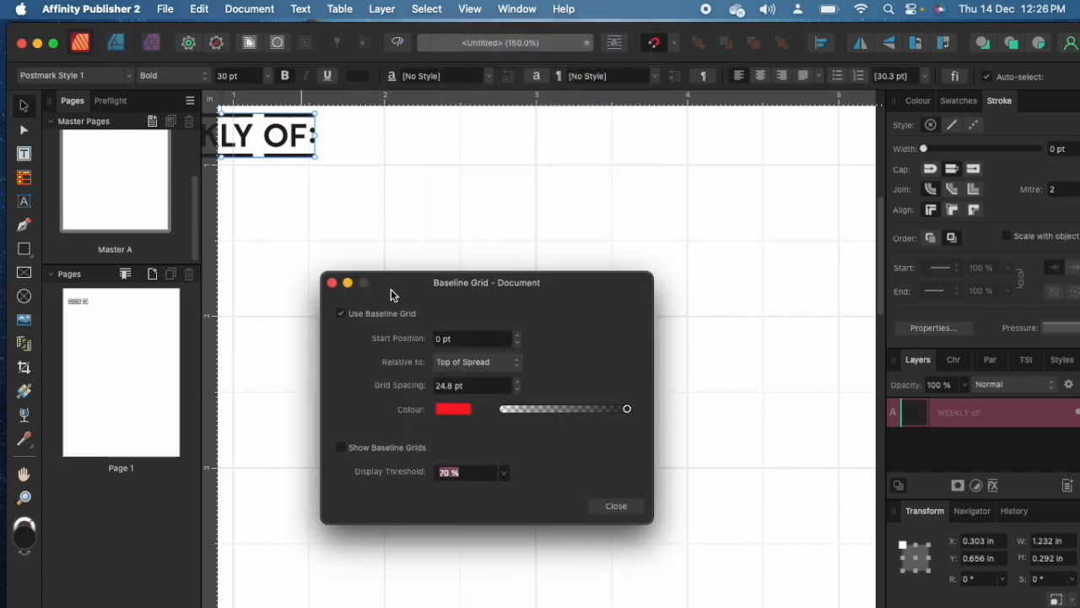
left_click(386, 451)
left_click(614, 505)
scroll(404, 373, "up", 3)
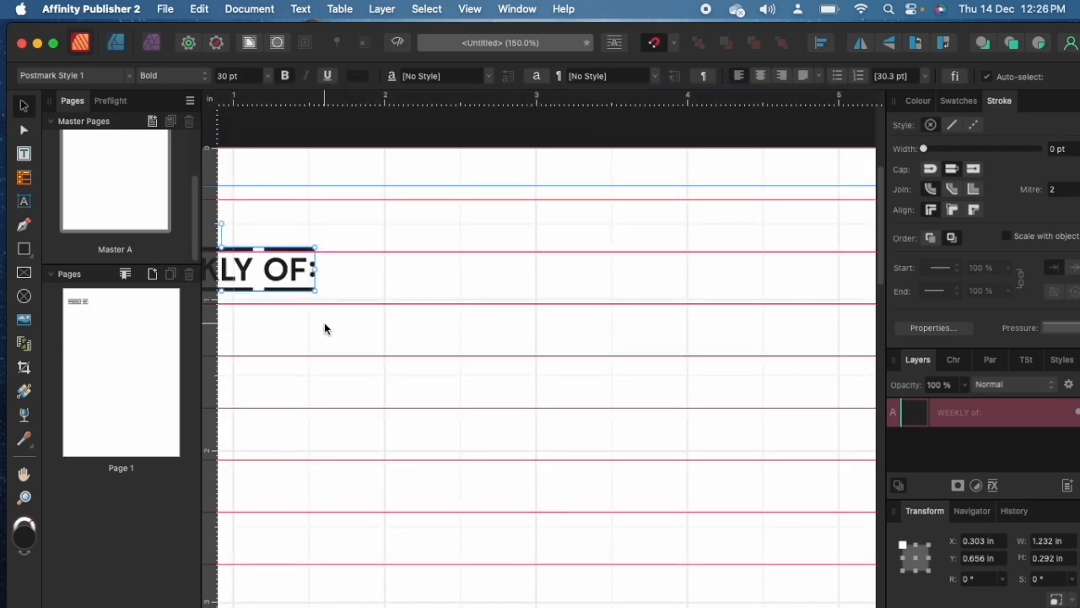
Move the "WEEKLY OF:" heading against the left margin and down onto the baseline, to about X 0.268 in, Y 0.75 in
scroll(358, 447, "left", 5)
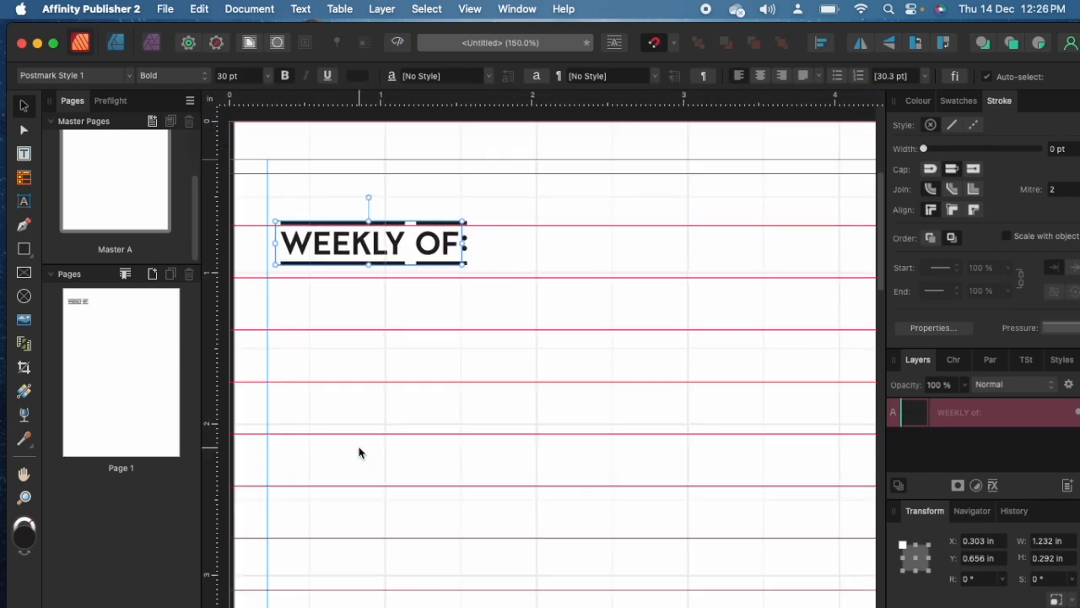
scroll(359, 451, "left", 3)
left_click_drag(385, 245, 384, 253)
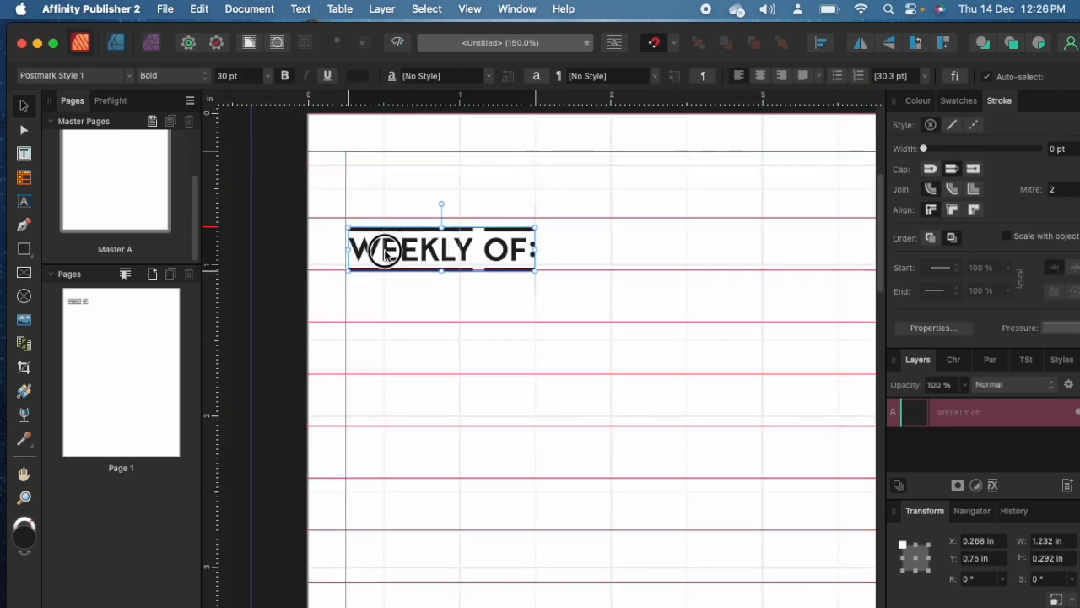
scroll(395, 236, "up", 4)
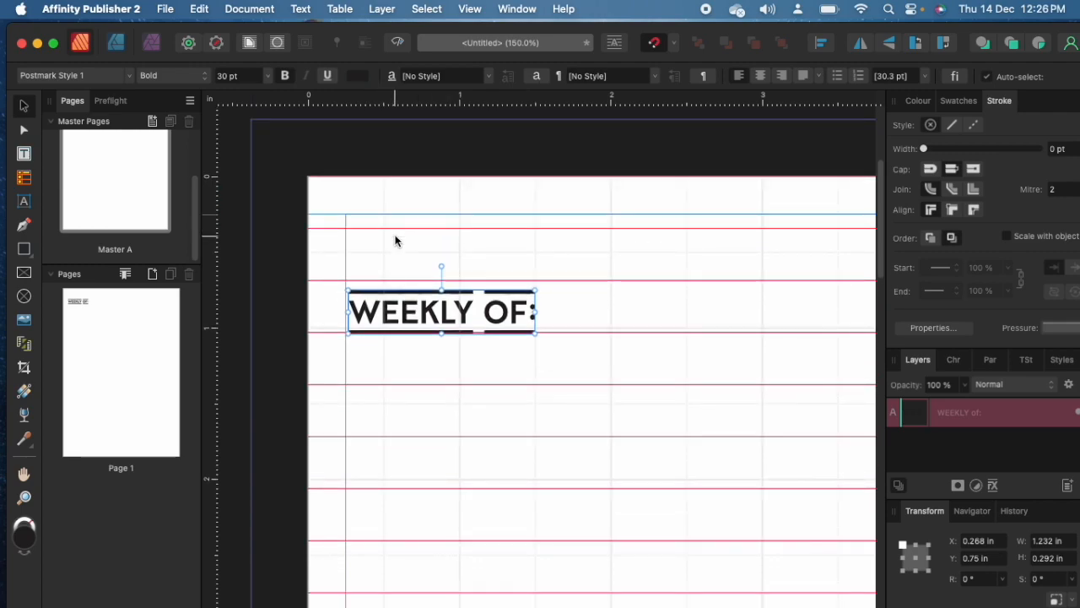
left_click(406, 296)
Draw a horizontal Pen tool line about 1.9 in long on the baseline, starting just right of "WEEKLY OF:"
left_click(24, 225)
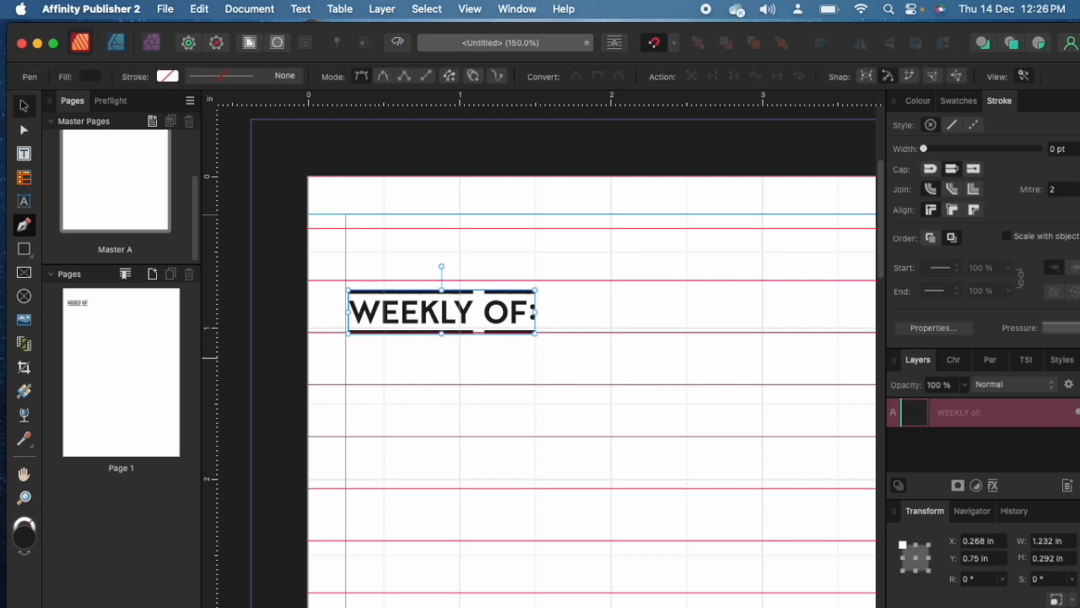
left_click(23, 106)
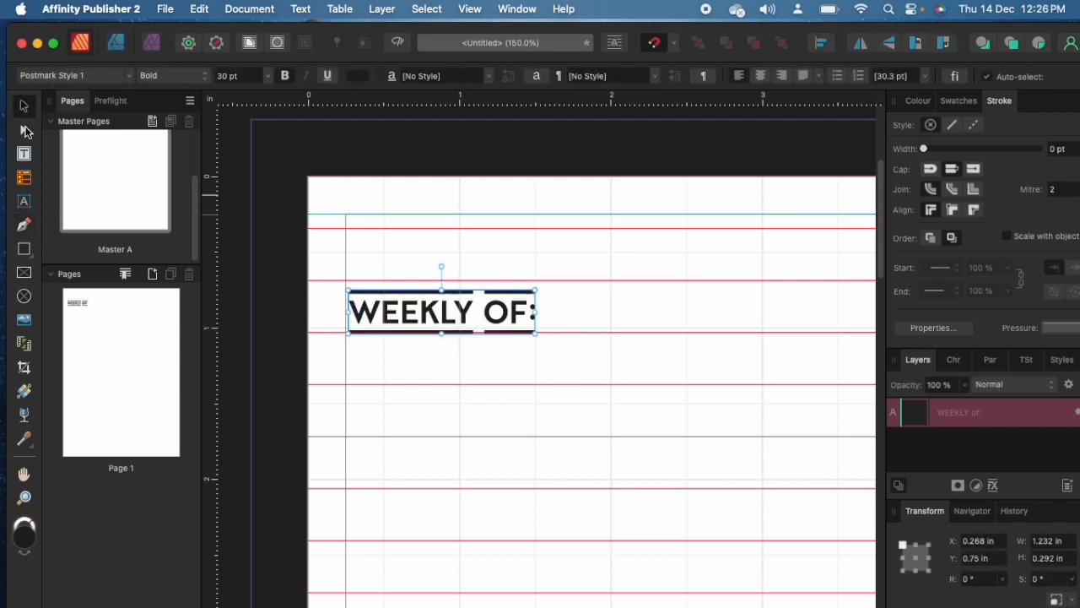
left_click(25, 226)
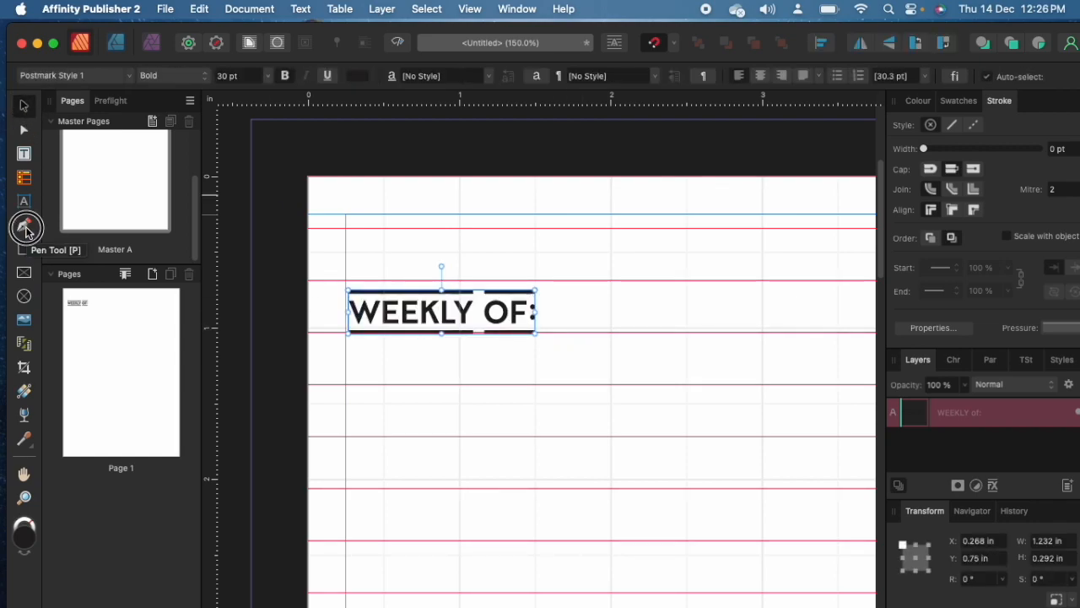
left_click(552, 332)
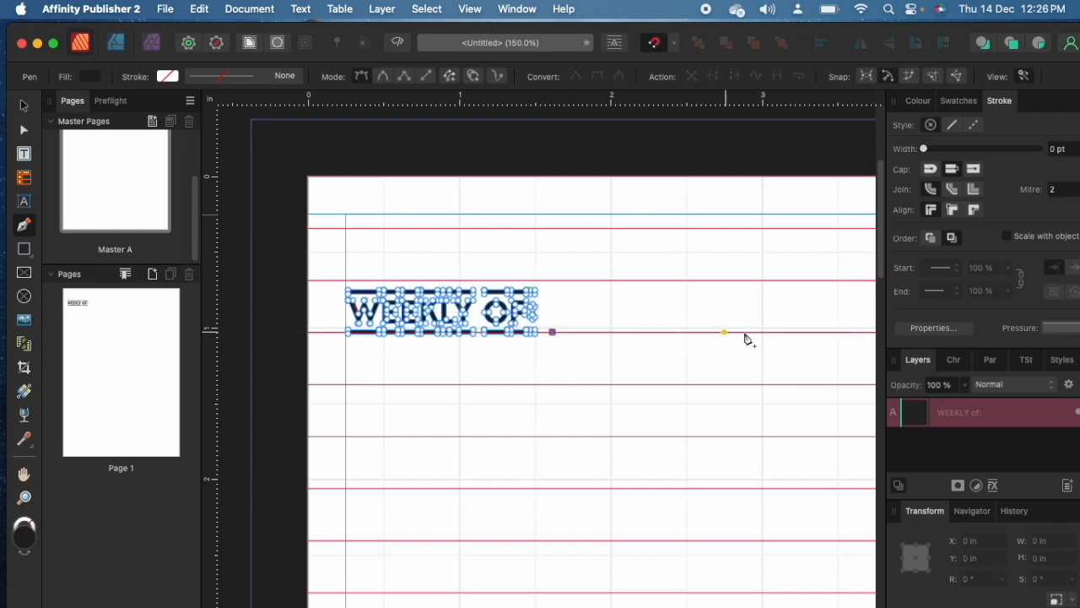
left_click(839, 333)
scroll(839, 339, "right", 2)
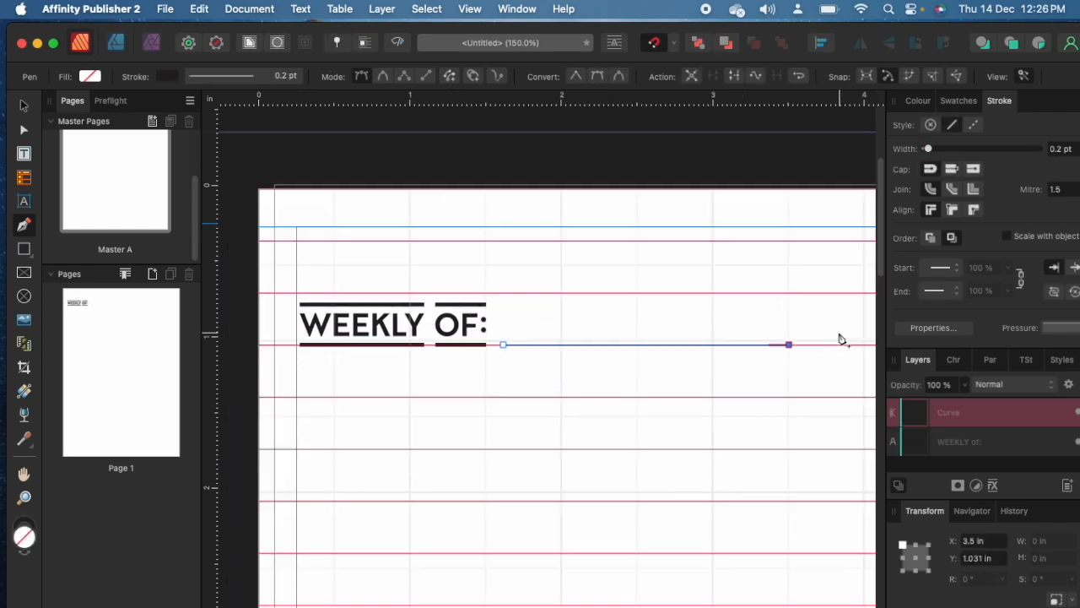
scroll(839, 340, "right", 3)
mouse_move(568, 368)
left_mouse_down()
mouse_move(591, 366)
mouse_move(566, 369)
left_mouse_up()
Lengthen the line beside the heading to about 2.885 in and set its stroke width to 1 pt
left_click(23, 105)
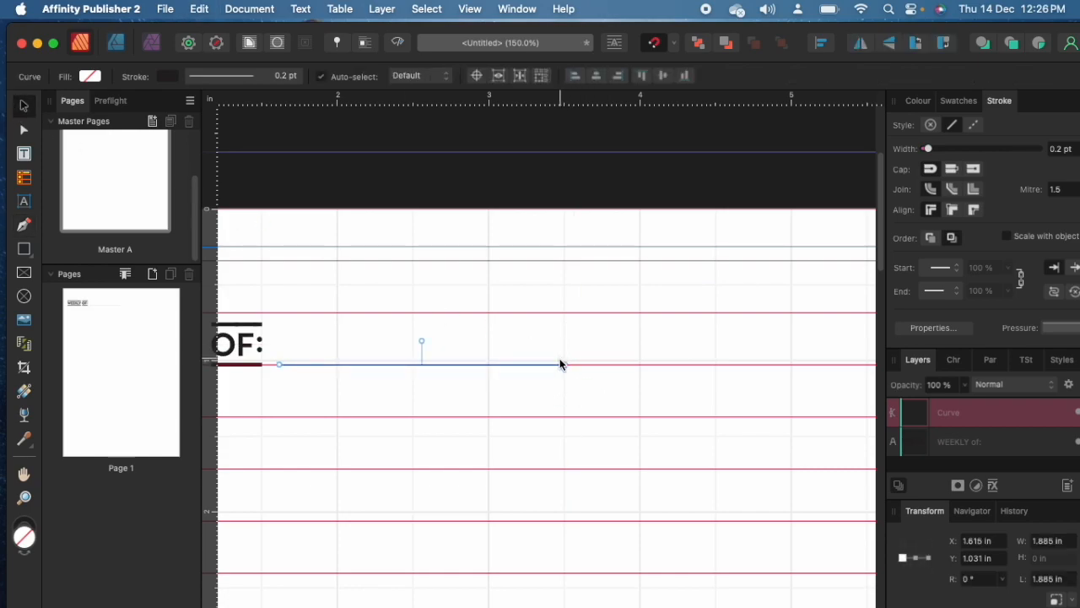
left_click_drag(564, 364, 725, 364)
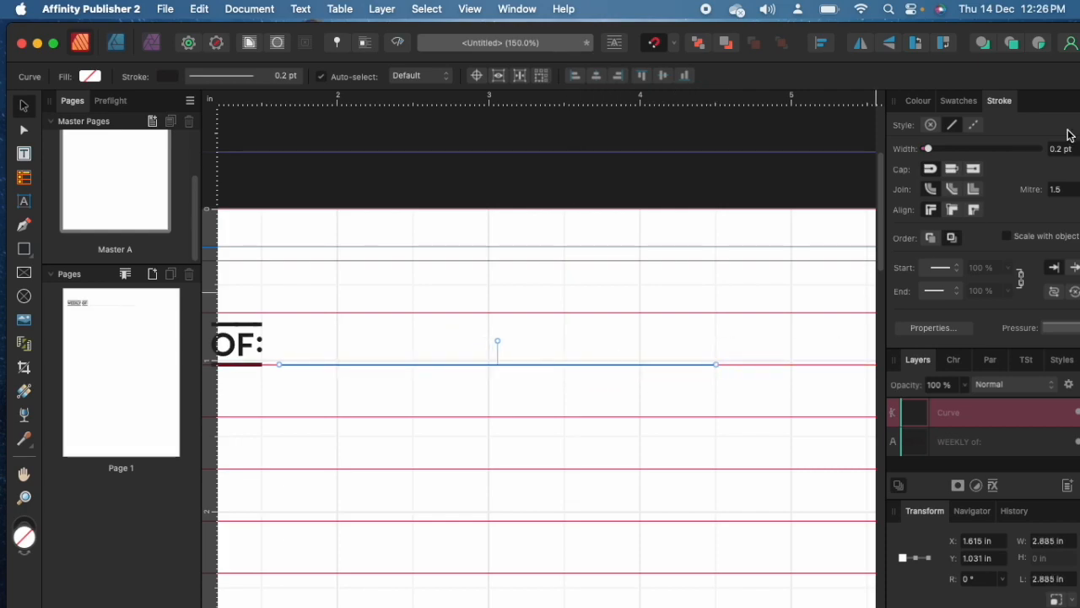
left_click_drag(992, 31, 961, 25)
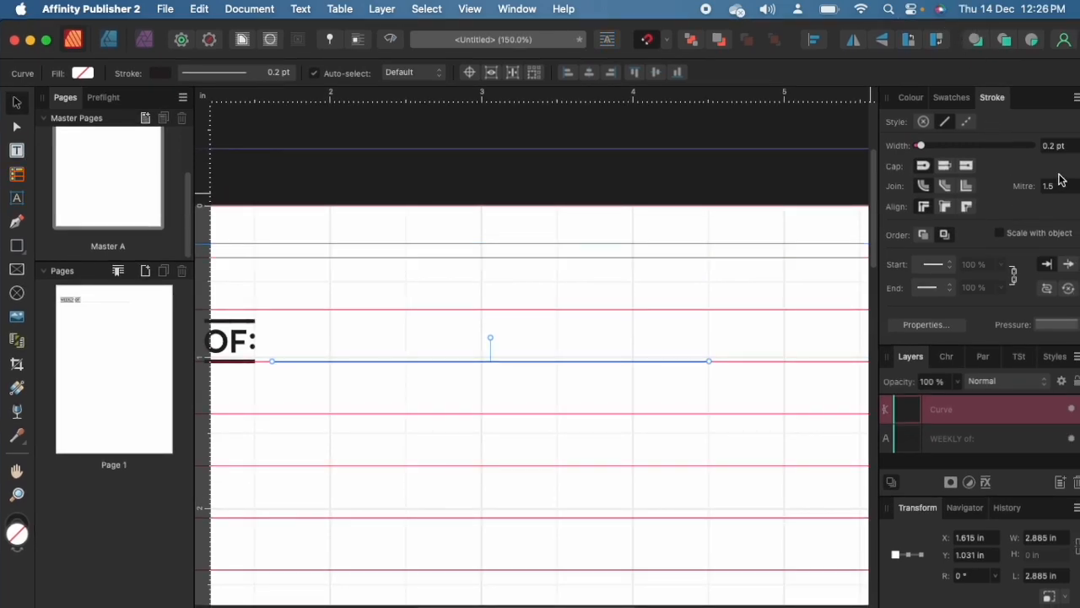
left_click(1054, 145)
type("1")
key("Return")
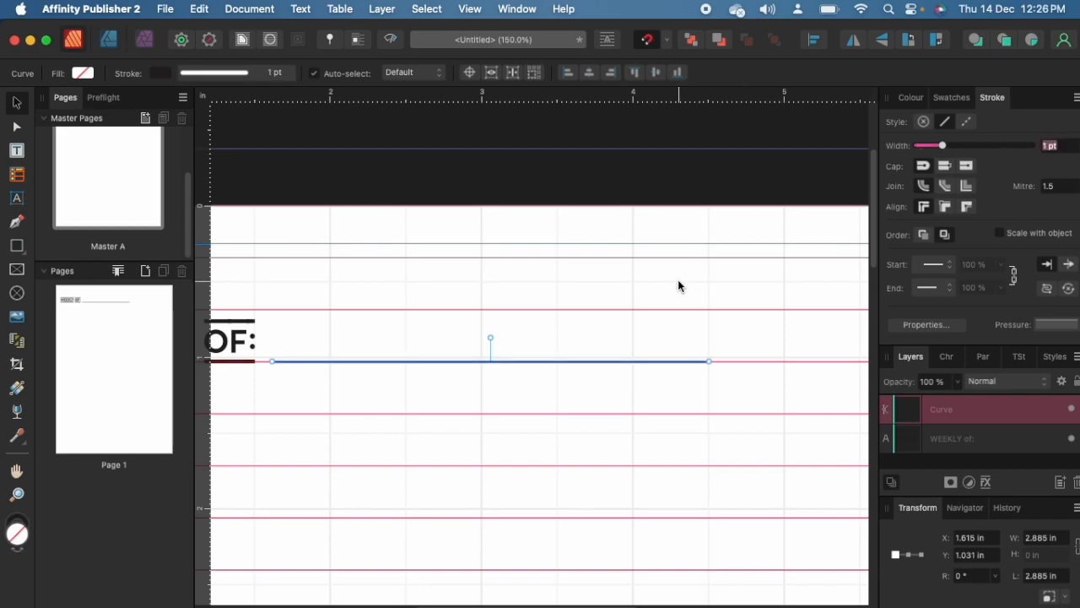
left_click(678, 287)
key("super+minus")
key("super+minus")
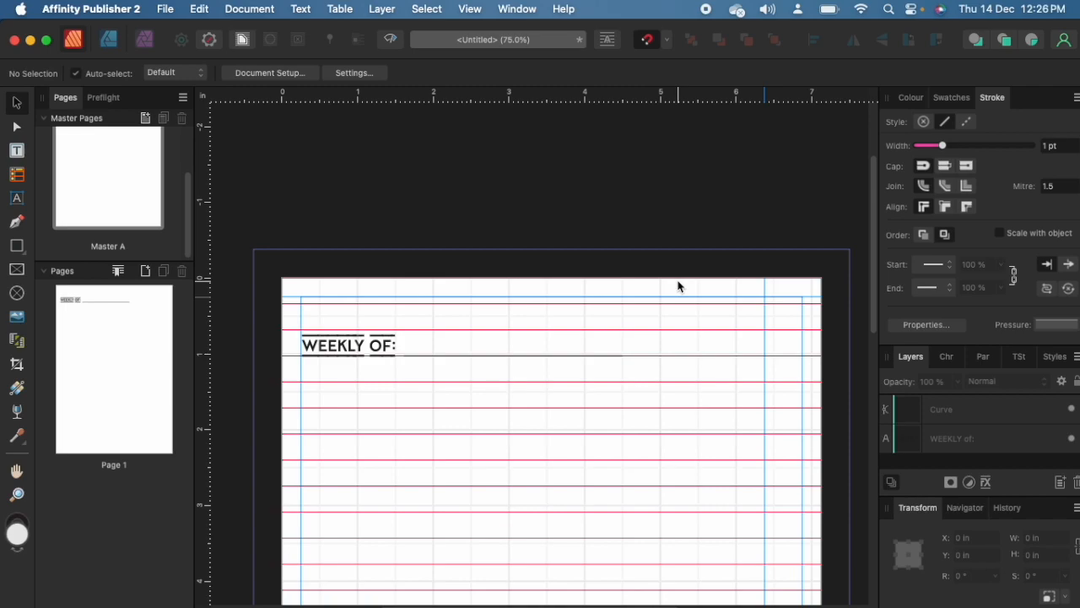
Turn on preview mode and set the stroke width of the line beside "WEEKLY OF:" to 2 pt
key("w")
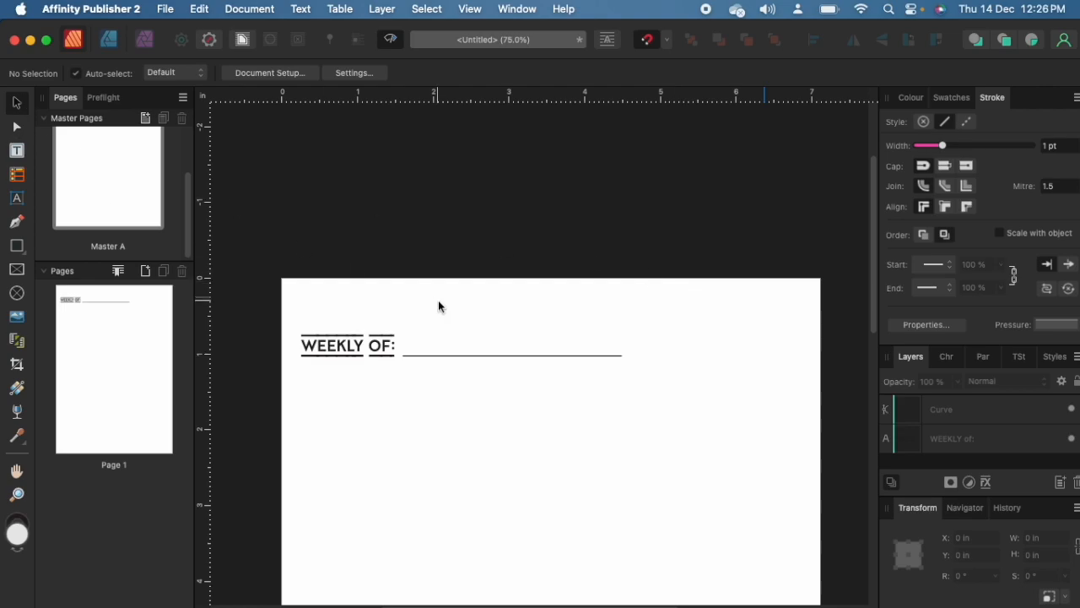
left_click(433, 355)
left_click(1049, 145)
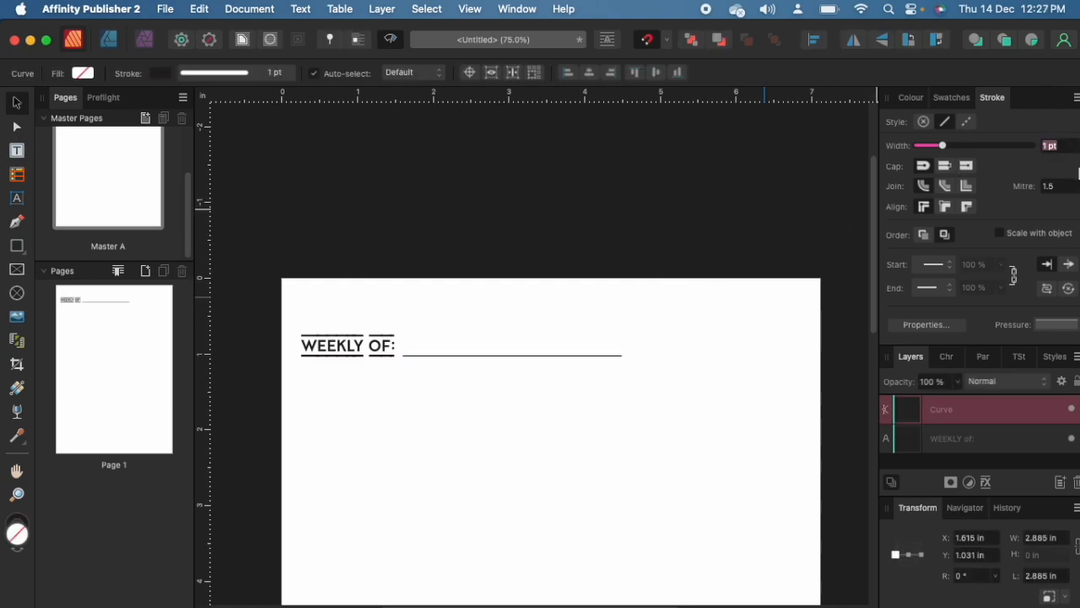
type("2")
key("Return")
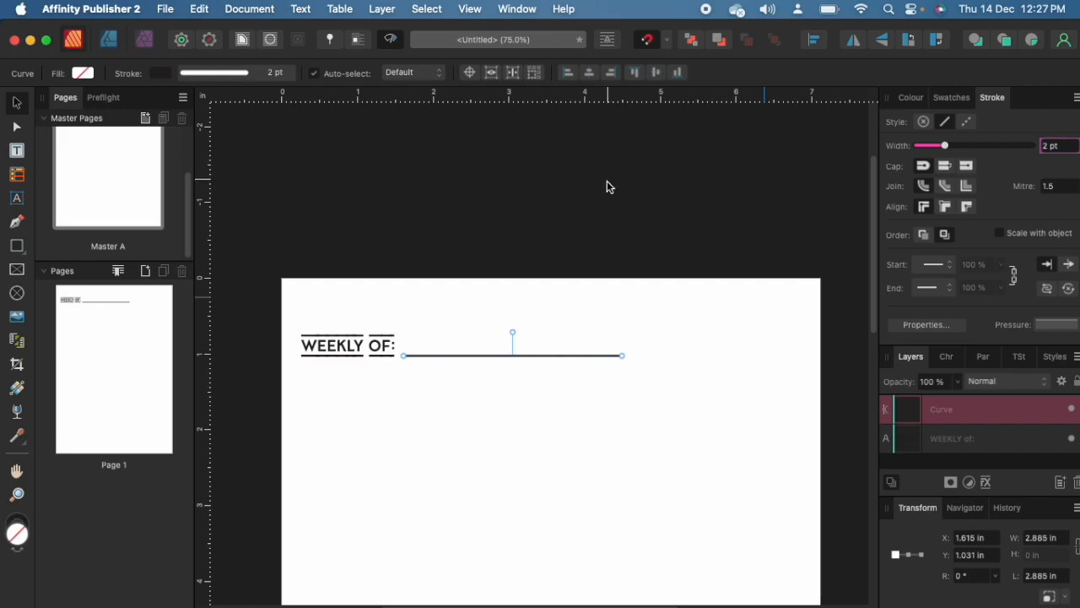
Examine the heading and its write-in line up close in preview, and turn the guides and baseline grid display back on
left_click(585, 208)
scroll(584, 214, "down", 3)
scroll(588, 217, "down", 1)
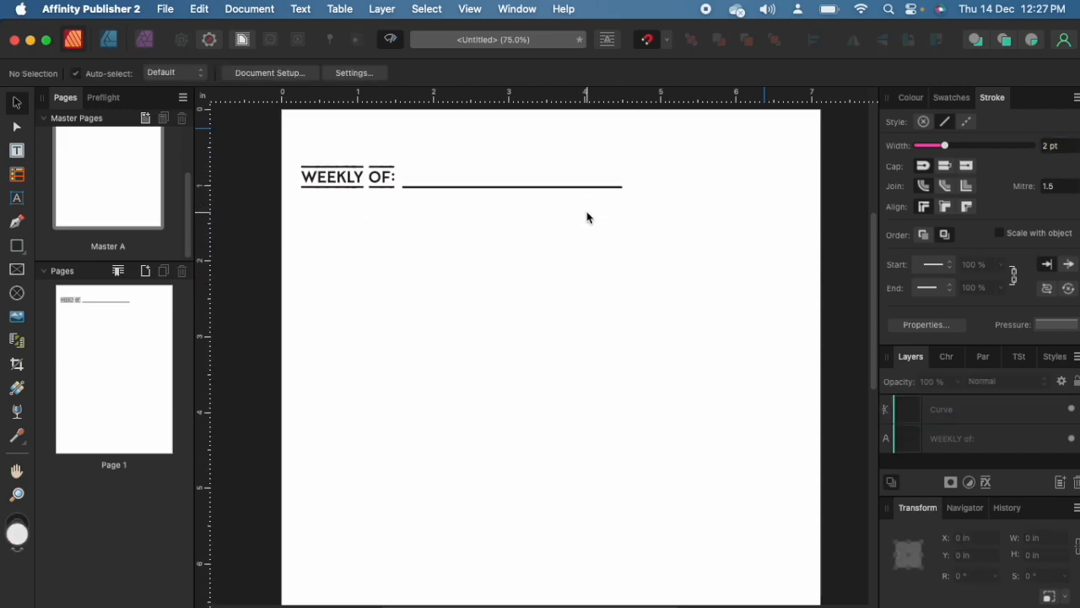
key("super+equal")
key("super+equal")
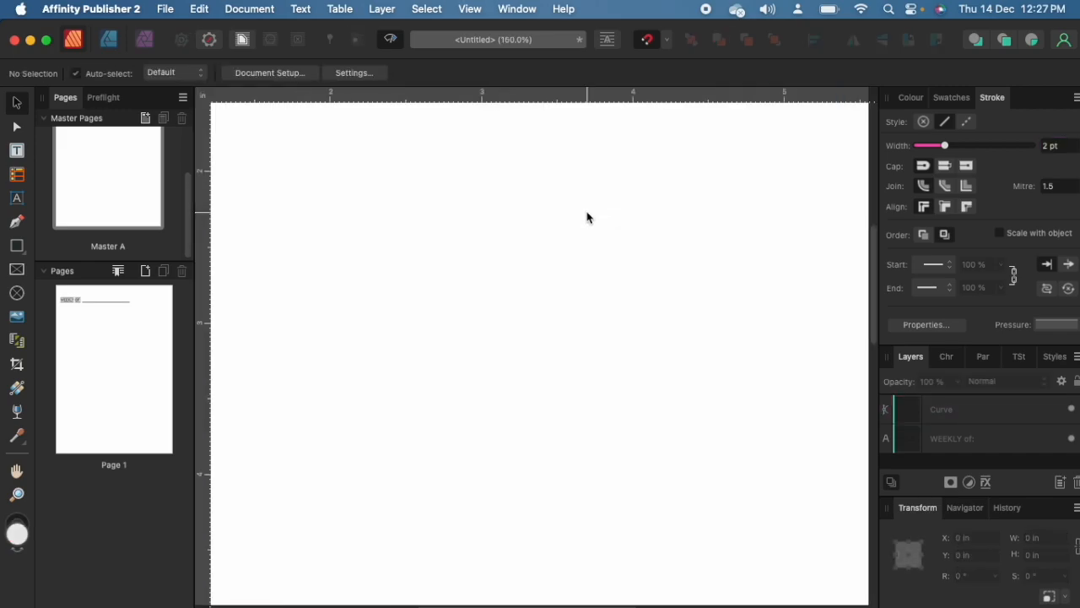
scroll(588, 217, "up", 2)
scroll(587, 217, "left", 3)
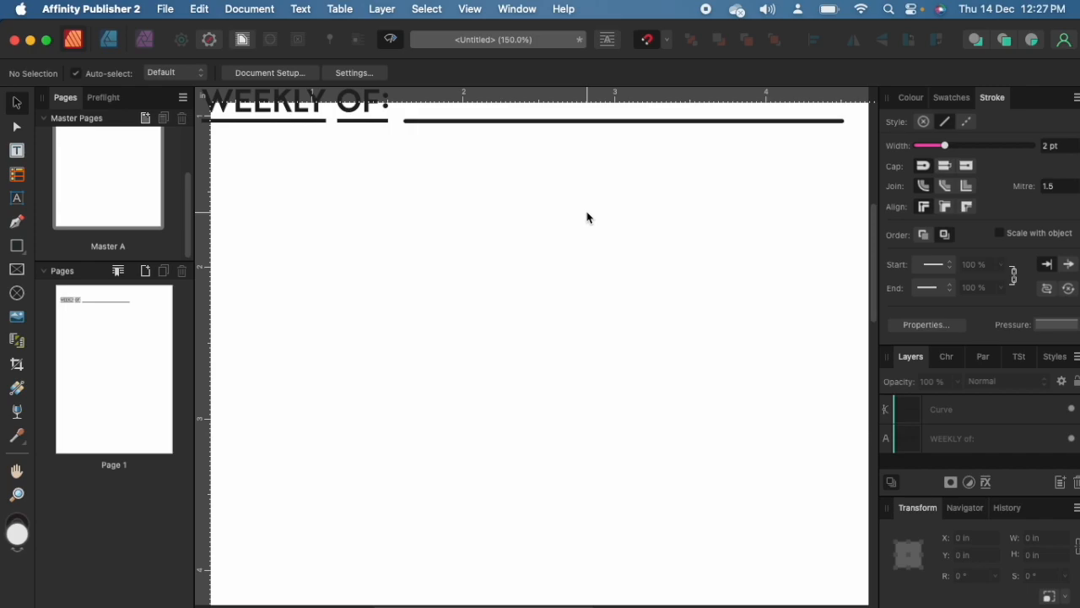
scroll(587, 217, "down", 2)
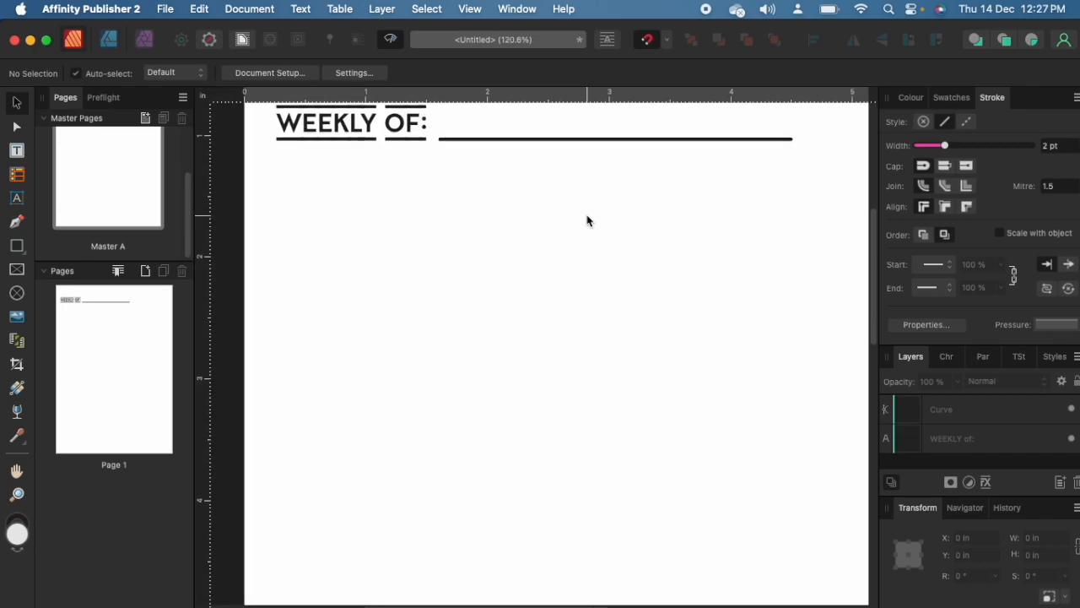
scroll(588, 223, "down", 1)
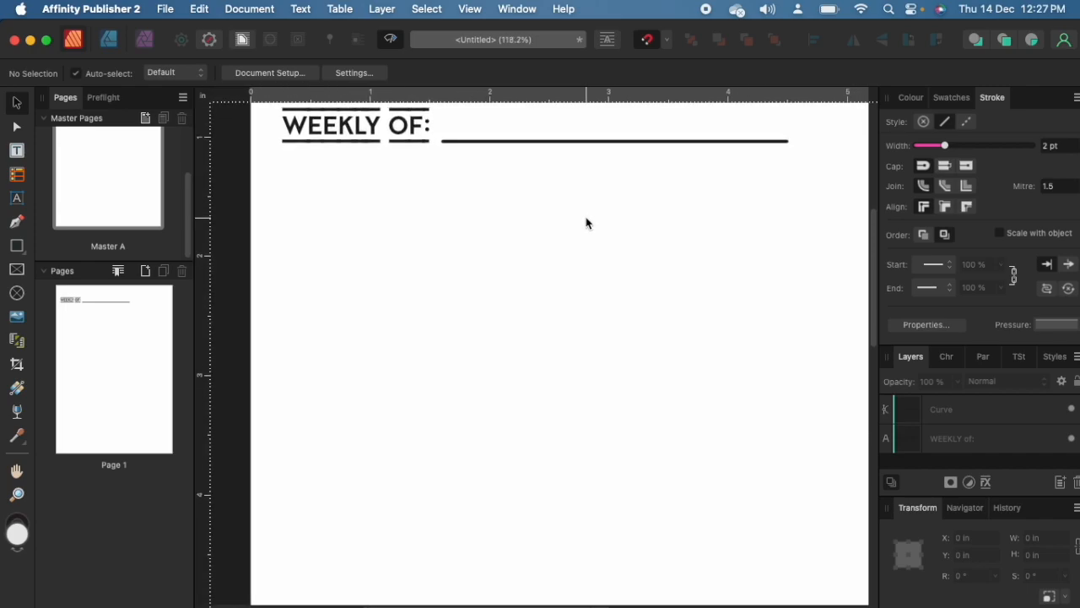
key("super+apostrophe")
Duplicate the "WEEKLY OF:" heading about 0.6 in below the original and change the copy's text to "monday"
scroll(545, 236, "up", 2)
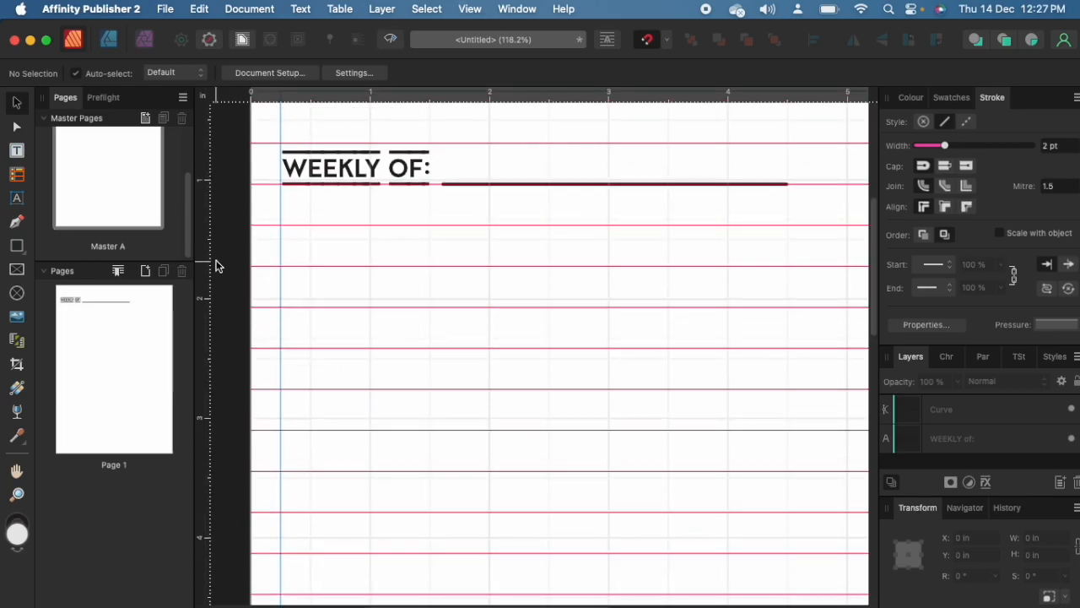
left_click(332, 167)
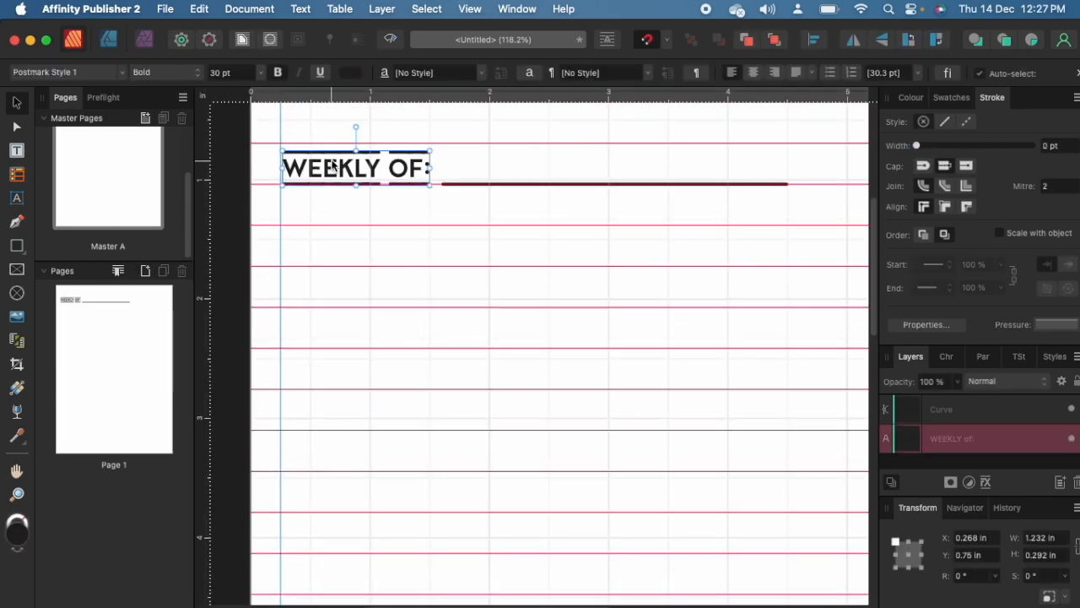
left_click_drag(331, 168, 332, 242)
key("t")
key("super+a")
type("monday")
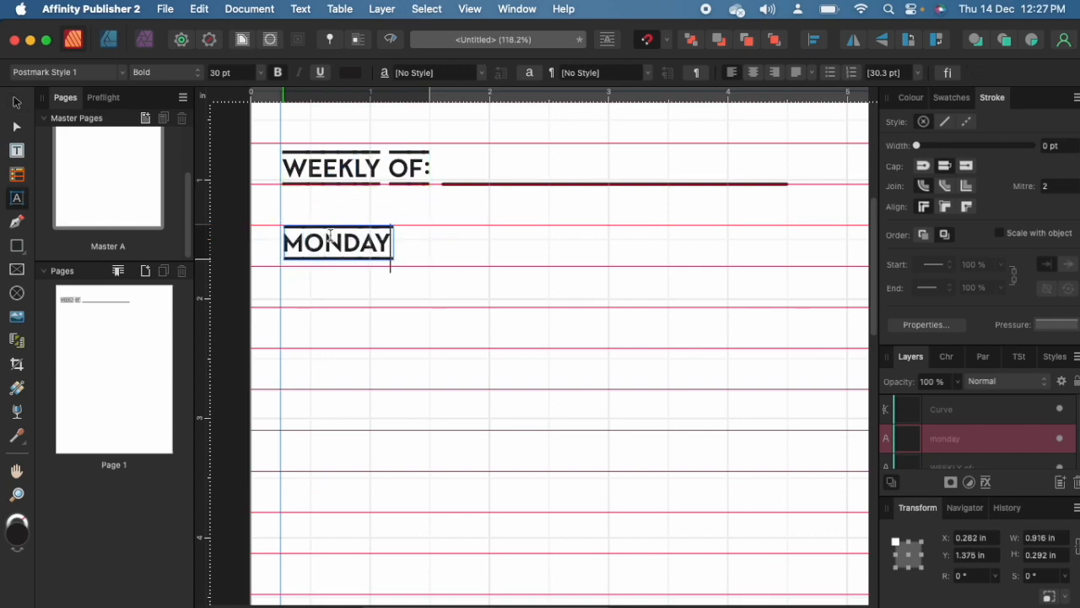
left_click(16, 102)
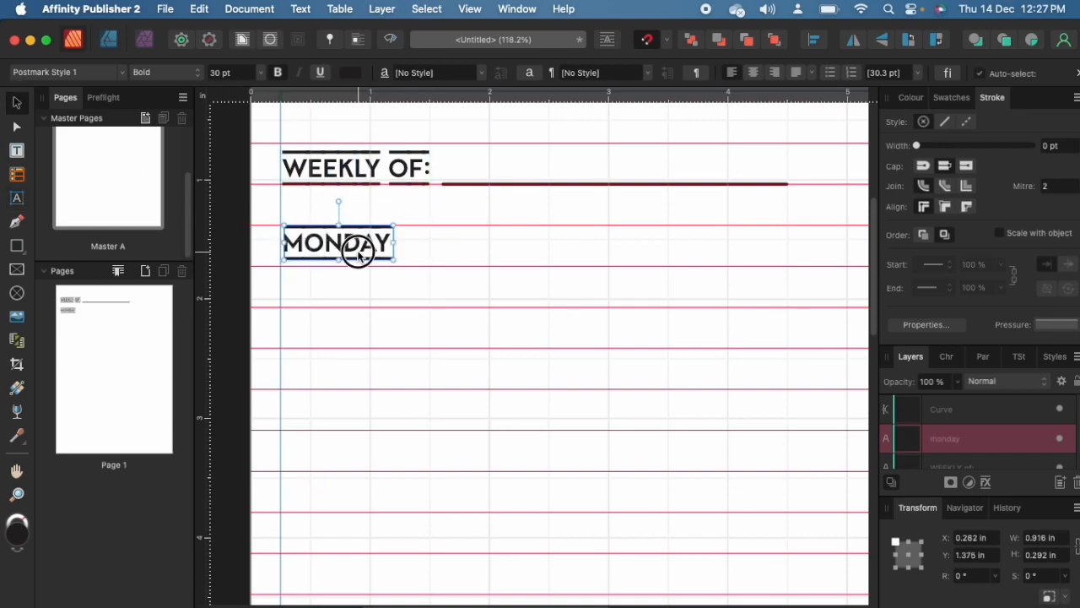
Move the MONDAY label to about X 0.34 in, Y 1.427 in, and draw a rectangle about 3.73 × 1.375 in around it from the margin
left_click_drag(359, 259, 364, 264)
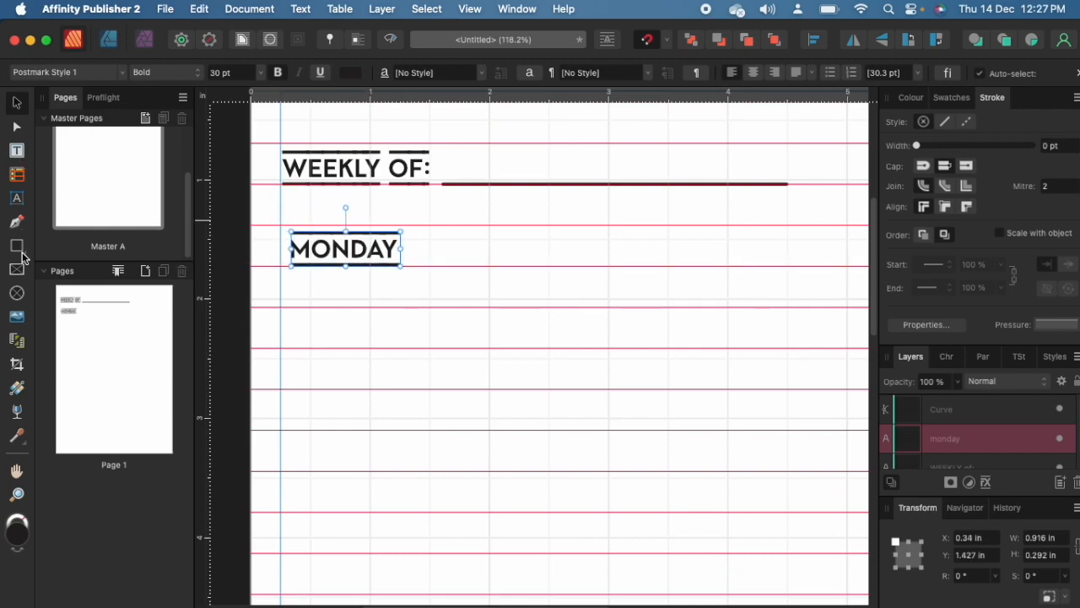
left_click_drag(18, 246, 75, 205)
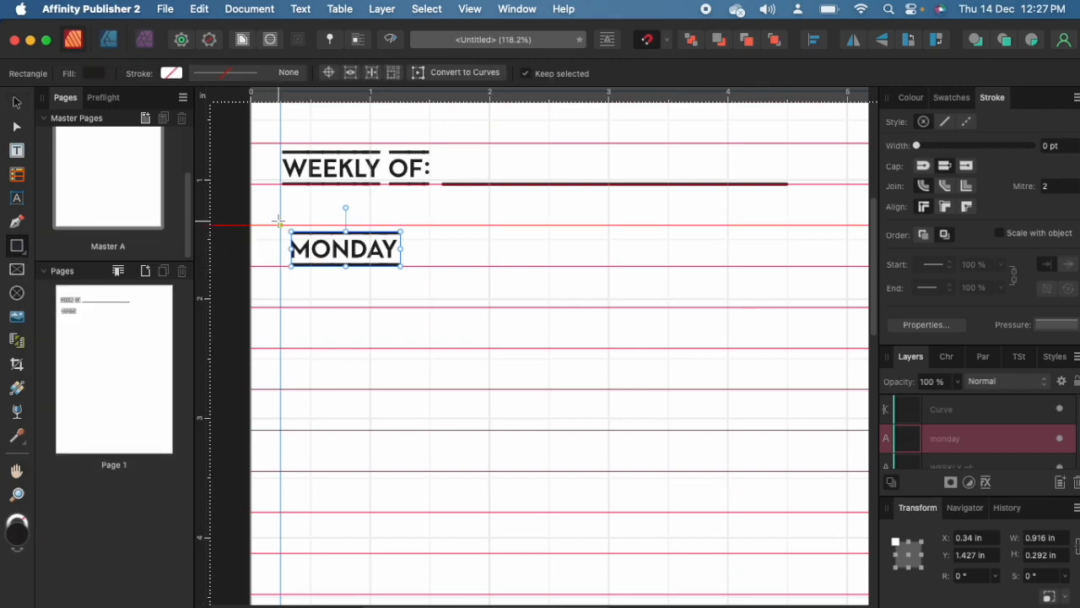
left_click_drag(281, 223, 724, 390)
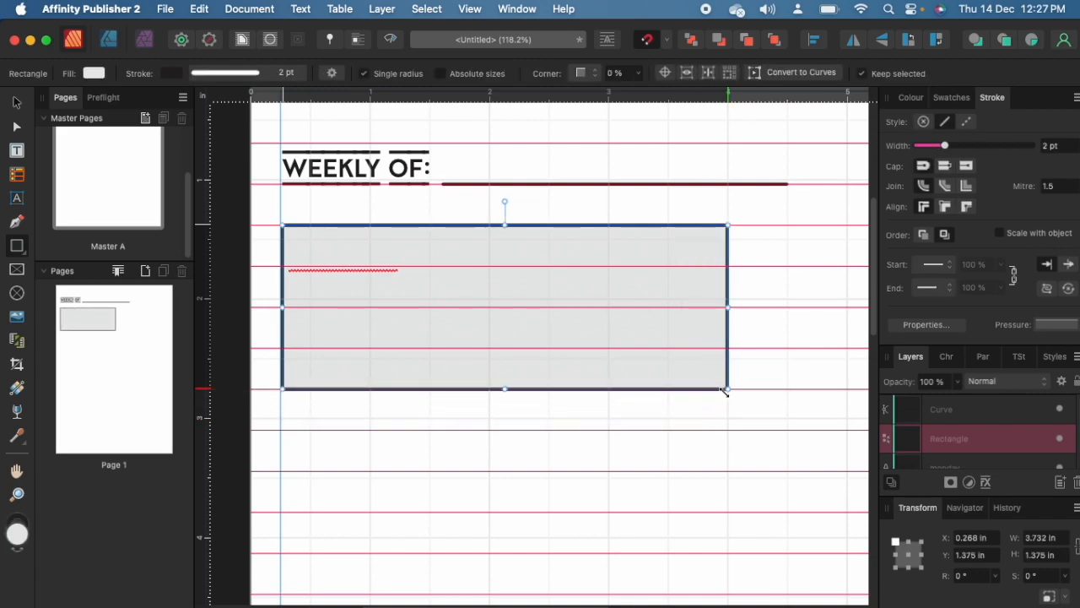
Set the MONDAY rectangle's stroke width to 1 pt and remove its fill
left_click(1064, 148)
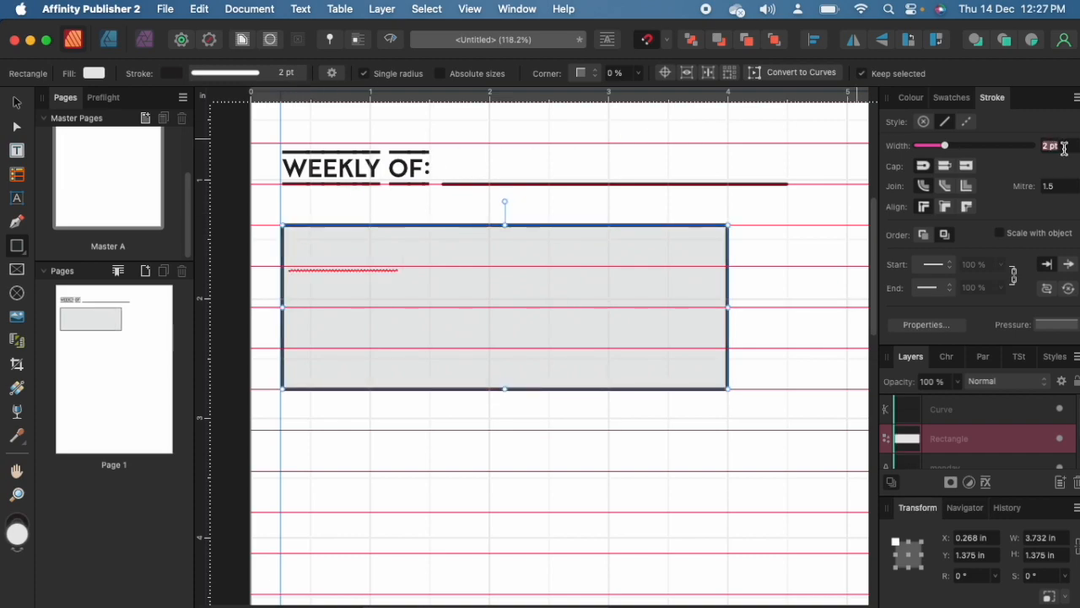
type("1")
key("Return")
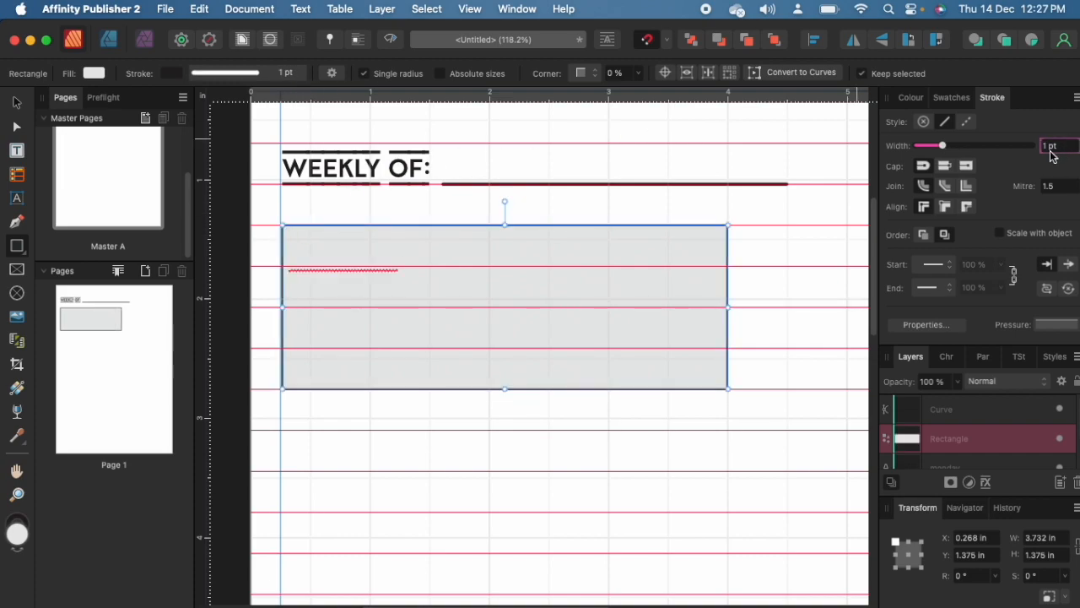
left_click(17, 103)
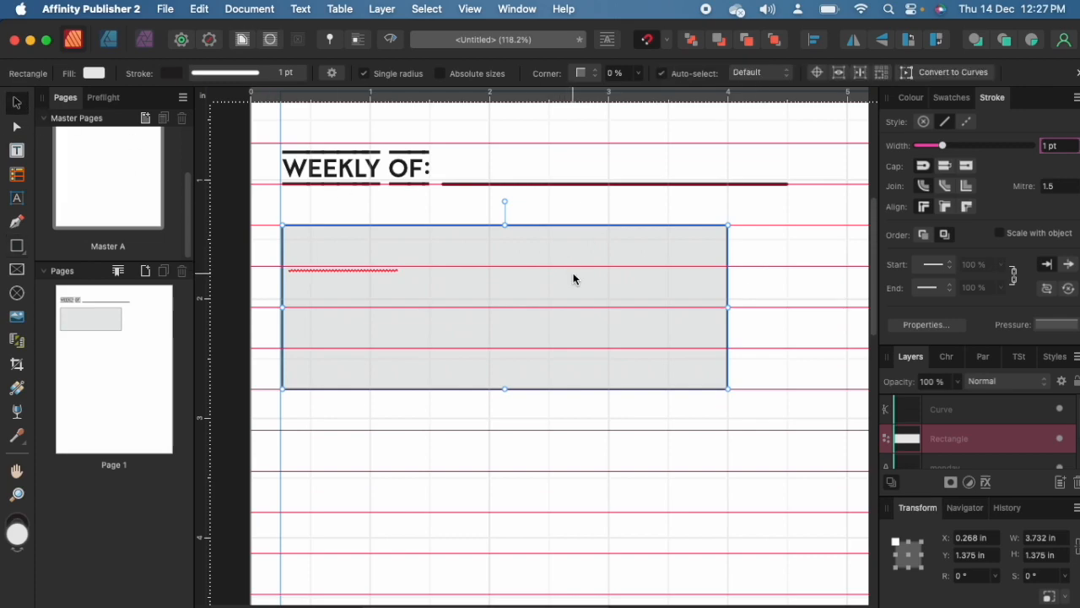
left_click(912, 97)
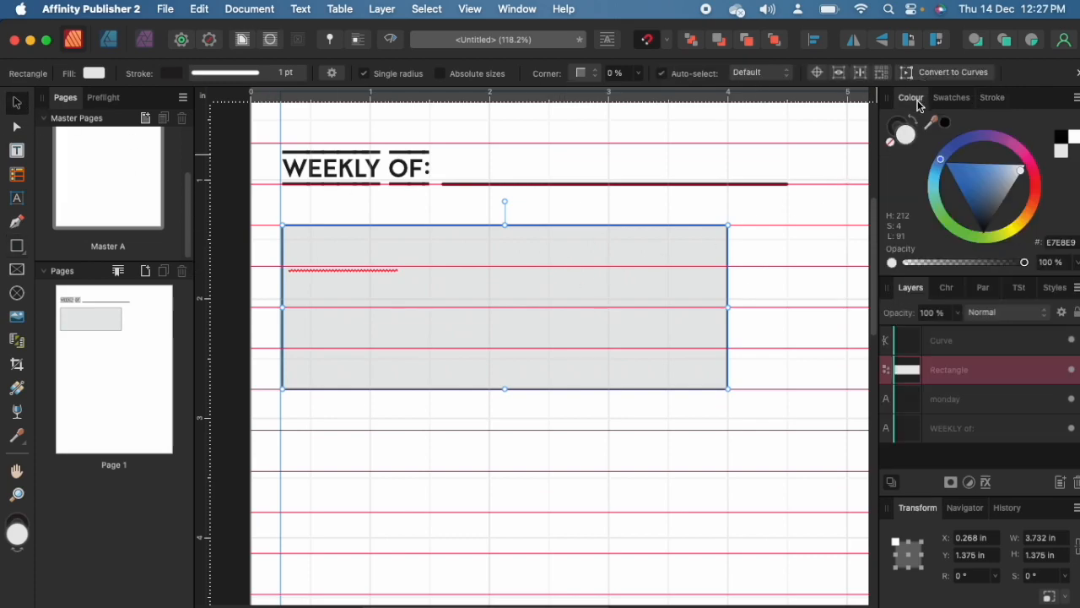
left_click(892, 145)
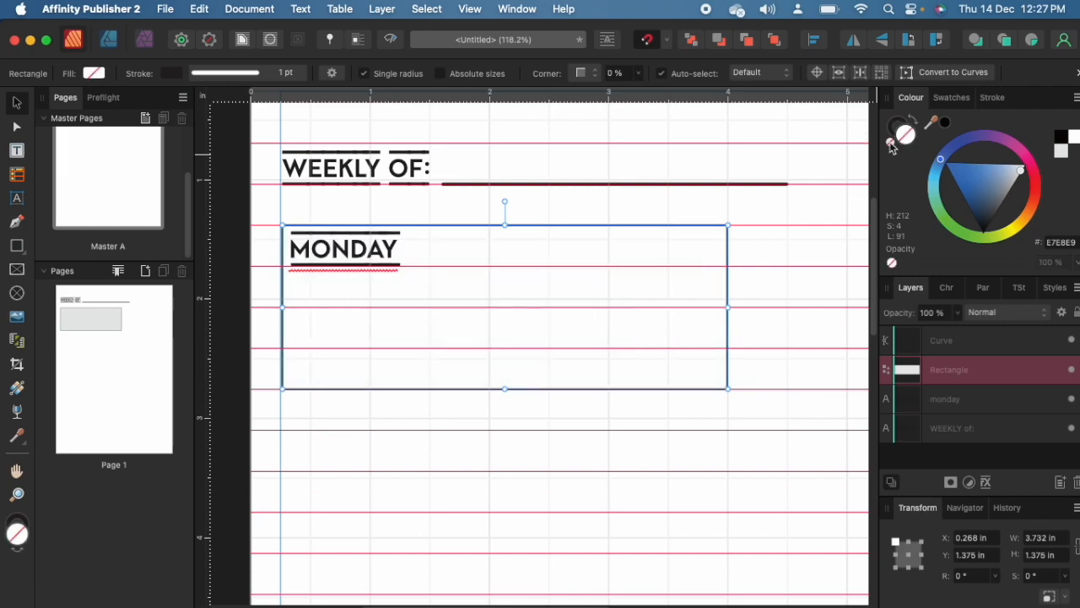
left_click(781, 295)
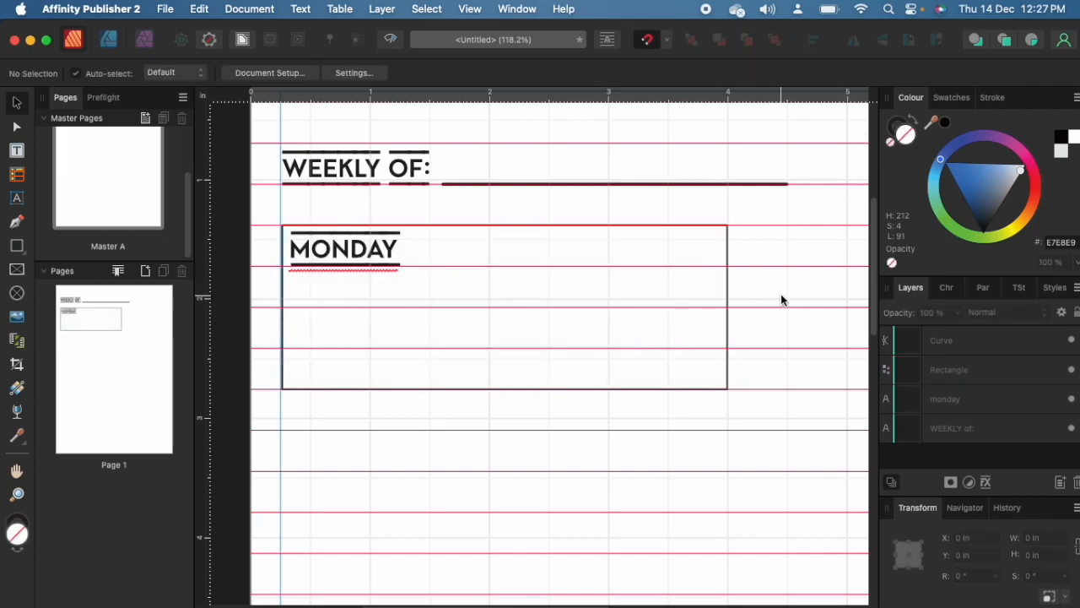
Preview the page without guides and narrow the MONDAY rectangle to about 3.295 in wide
key("ctrl+w")
scroll(768, 292, "up", 2)
key("ctrl+1")
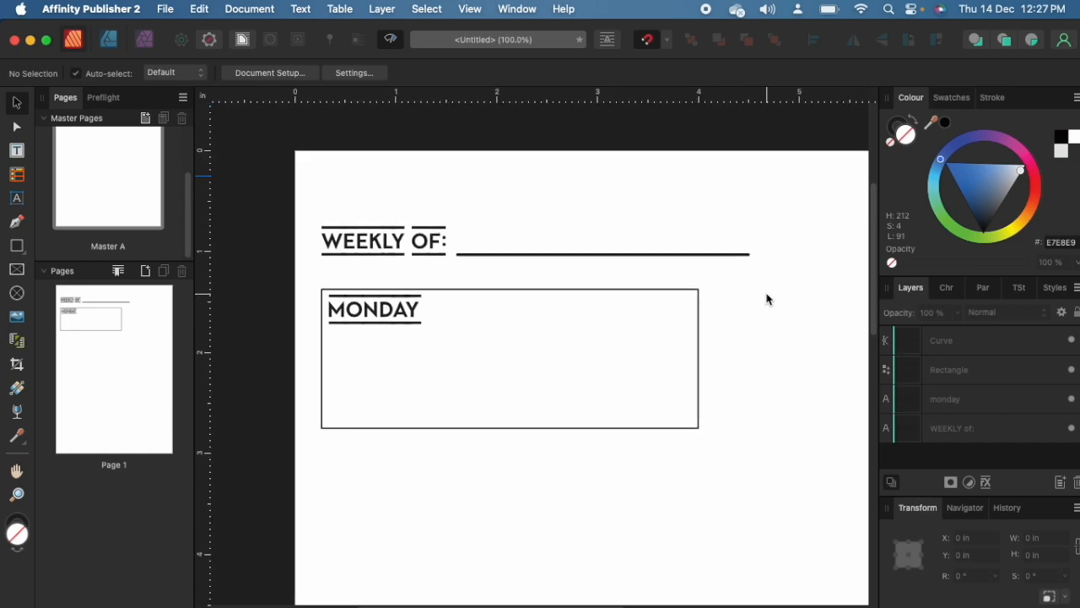
left_click(699, 342)
left_click(771, 314)
scroll(771, 319, "down", 1)
key("ctrl+minus")
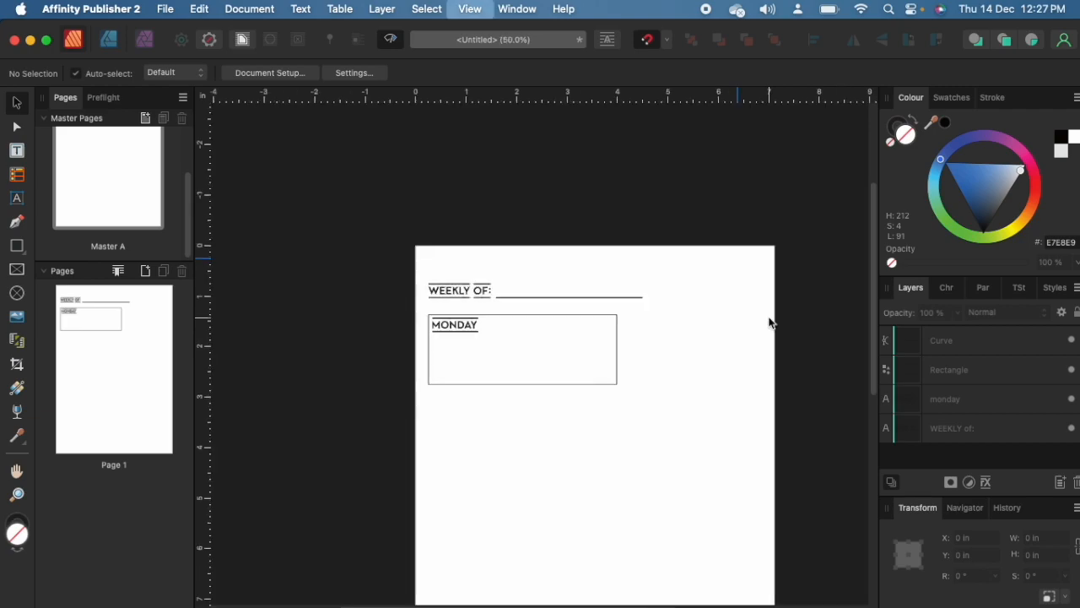
scroll(767, 304, "down", 5)
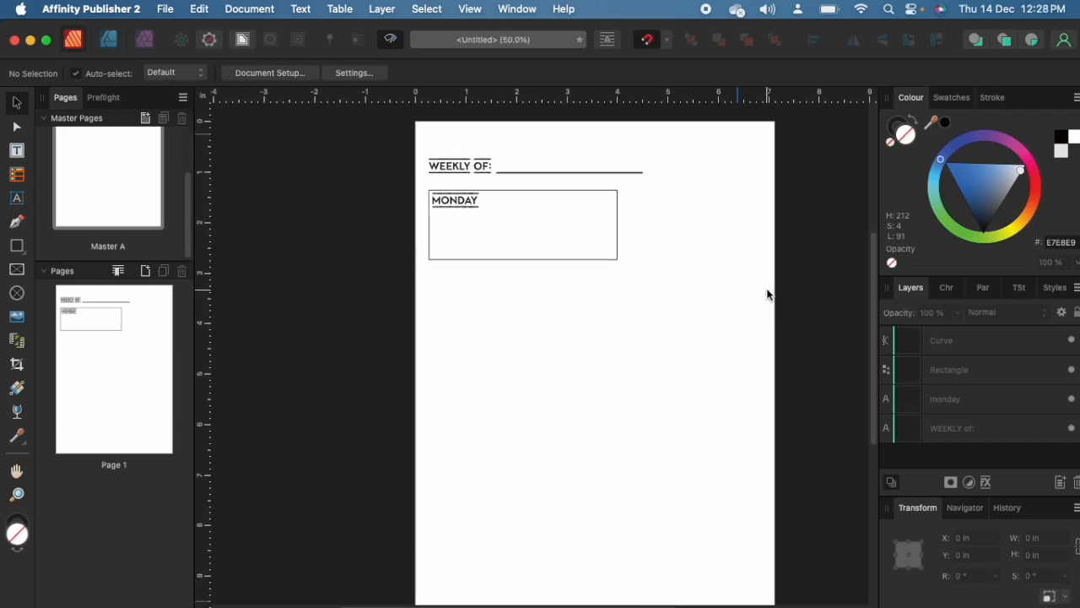
left_click(613, 211)
left_click_drag(617, 222, 598, 219)
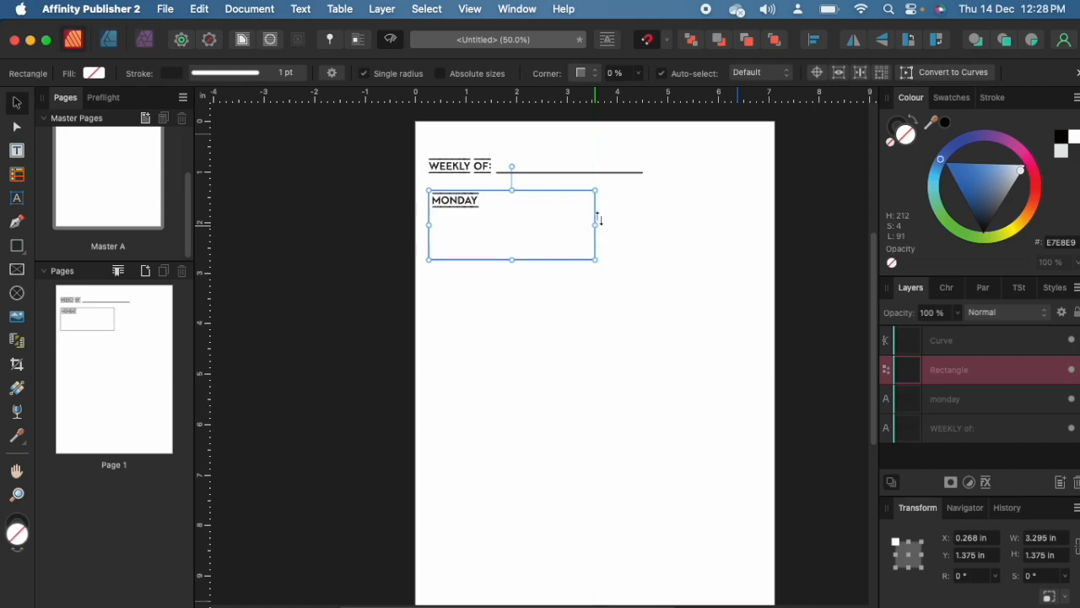
key("super+equal")
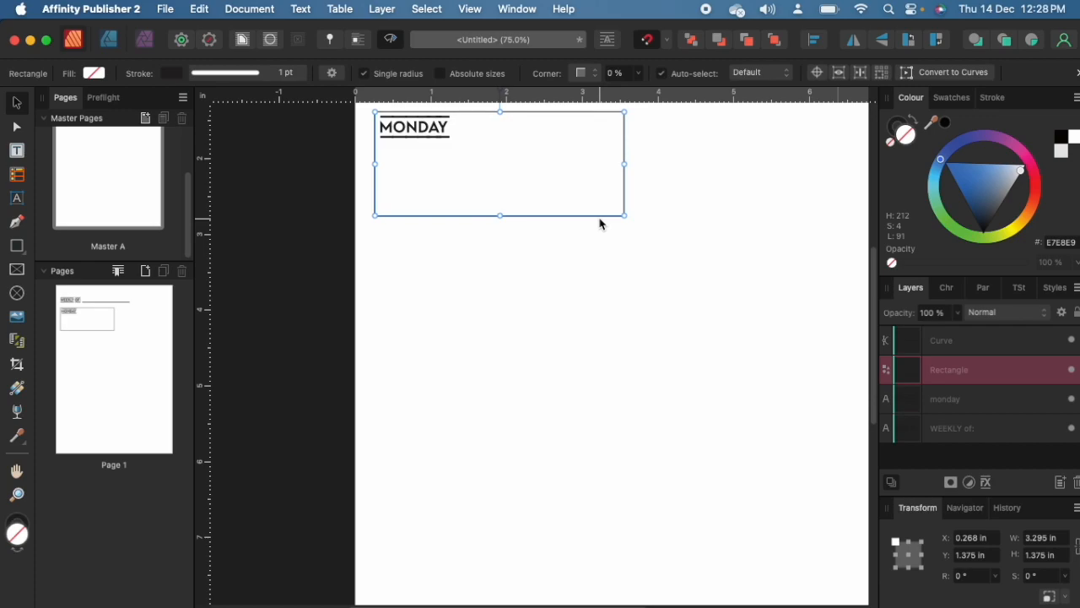
scroll(599, 224, "up", 2)
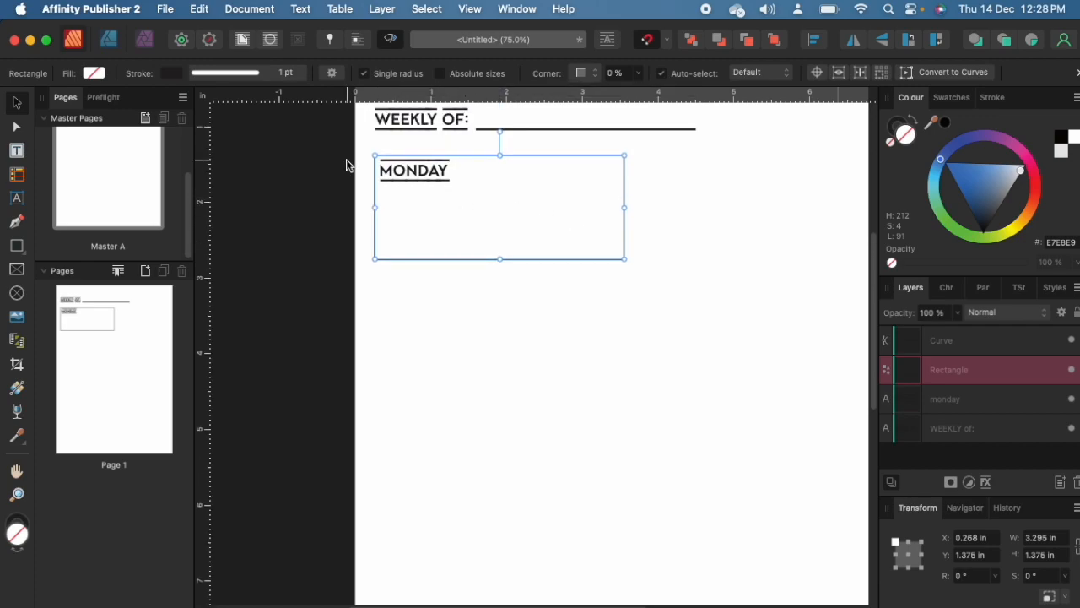
Show the guides again, duplicate the MONDAY box with its label, and place the copy 0.125 in below the original
key("ctrl+w")
left_click(339, 255)
left_click_drag(347, 143, 759, 349)
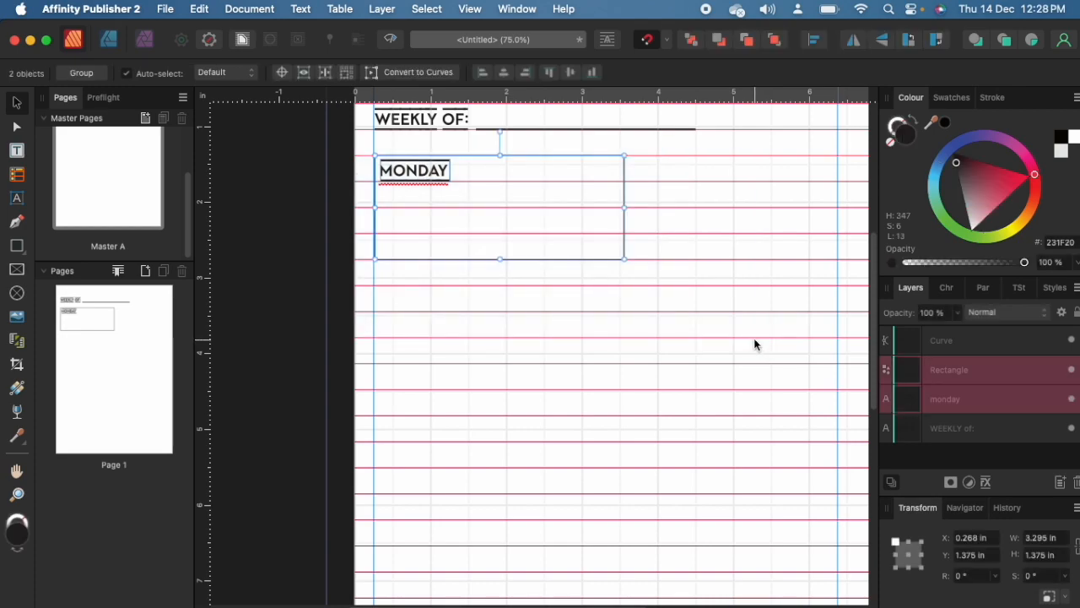
key("super+j")
left_click_drag(522, 221, 523, 338)
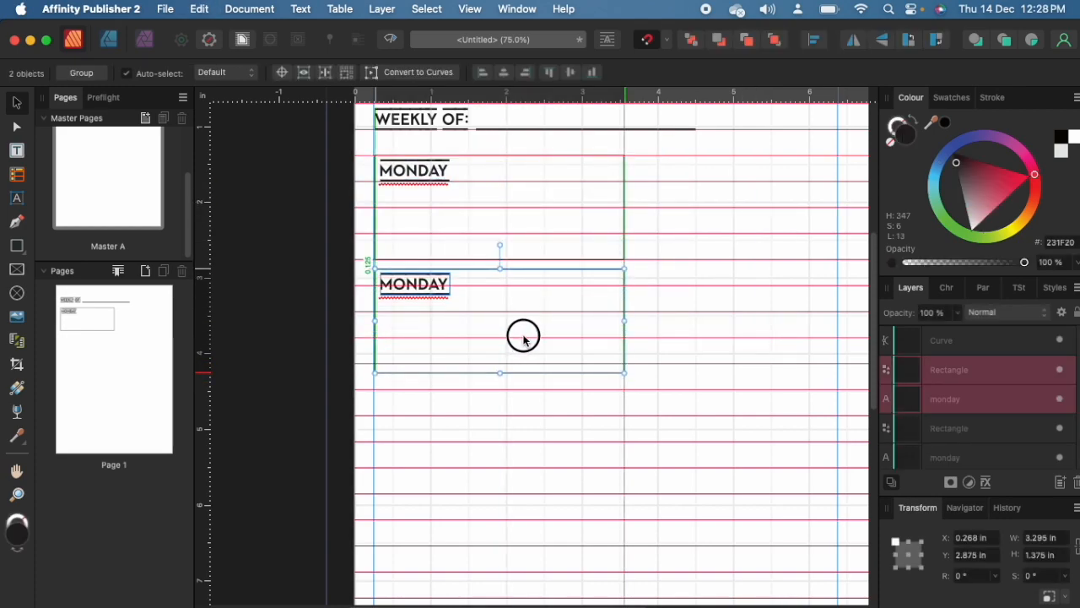
Change the label in the second day box to "TUESDAY"
double_click(429, 285)
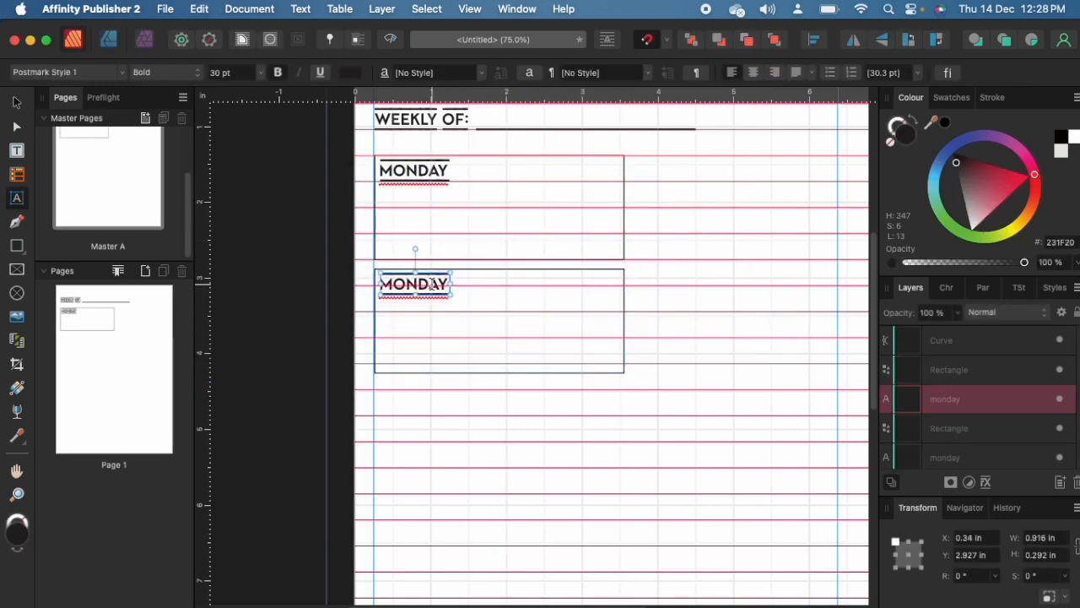
double_click(430, 285)
type("TUESDAY")
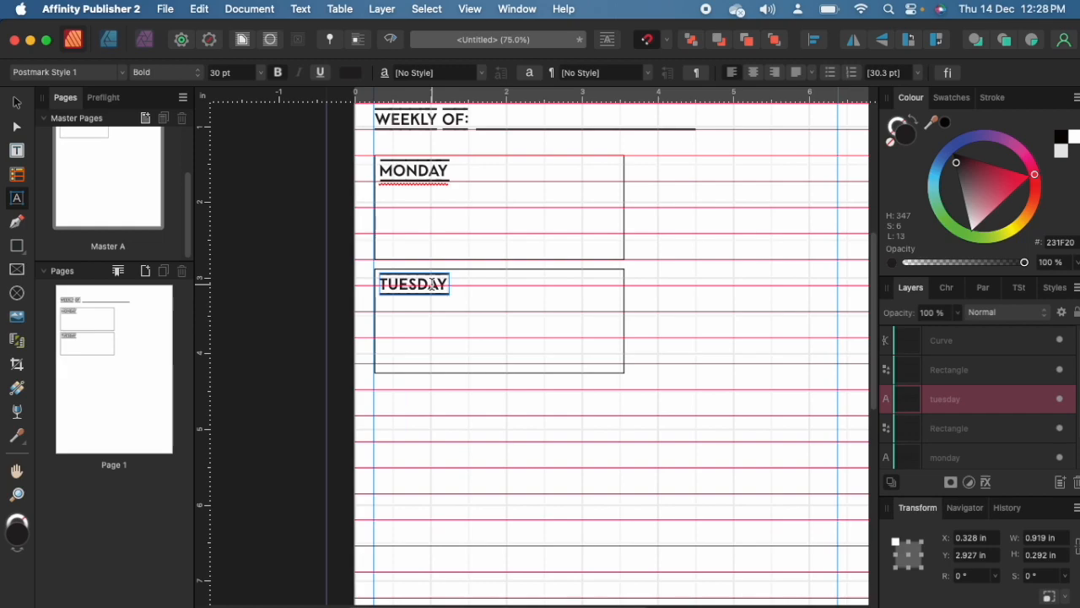
key("Escape")
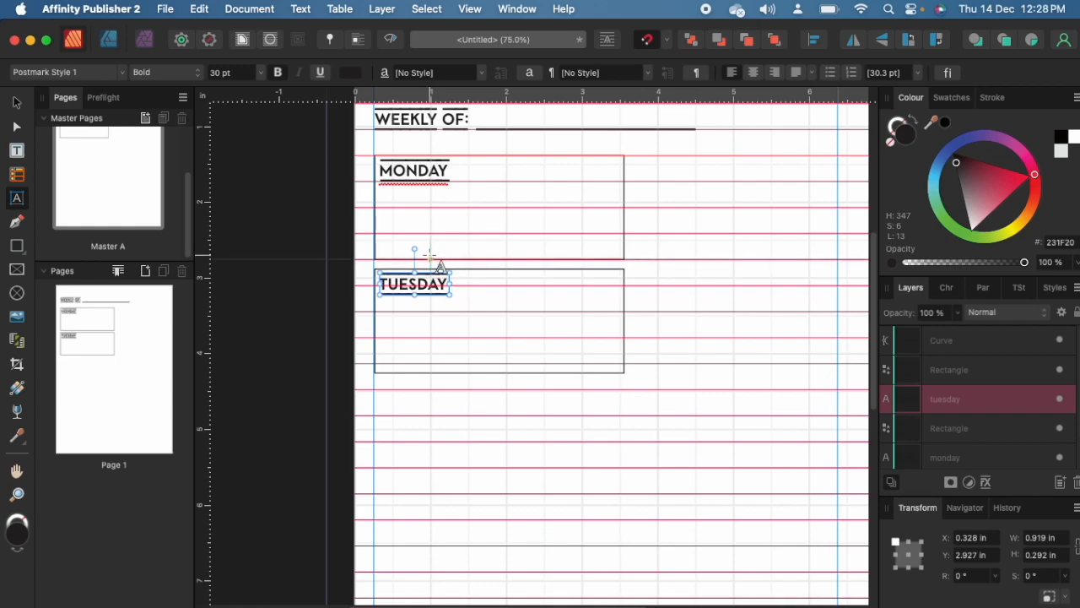
Duplicate the TUESDAY box with its label, place the copy 0.125 in below it, and select the new box and label
left_click(16, 102)
left_click_drag(686, 444, 315, 268)
left_click_drag(403, 309, 437, 419)
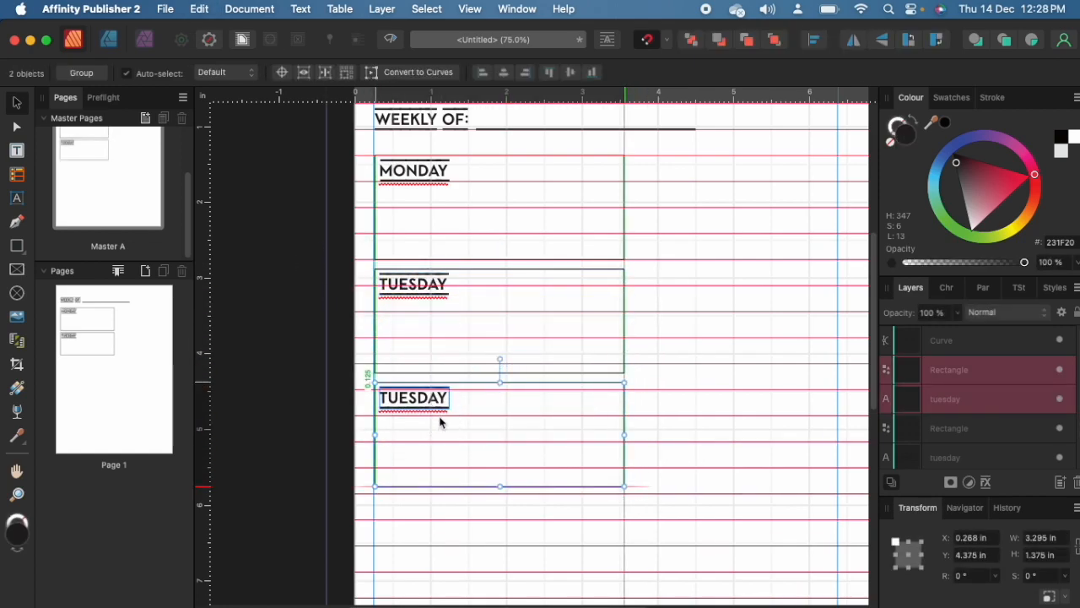
scroll(505, 395, "down", 5)
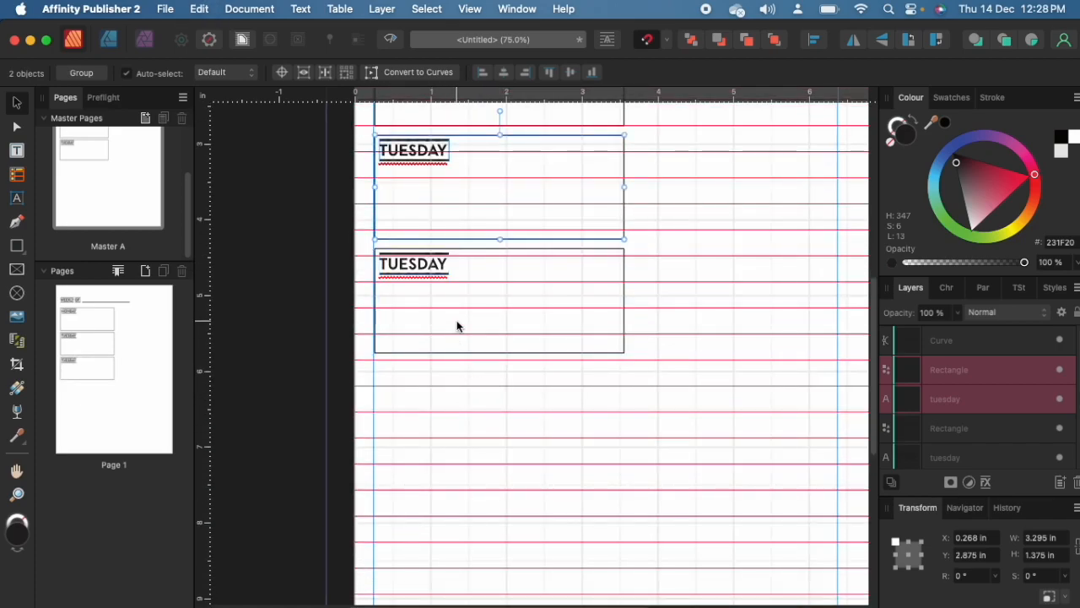
left_click(446, 353)
key("super+z")
left_click_drag(692, 400, 335, 251)
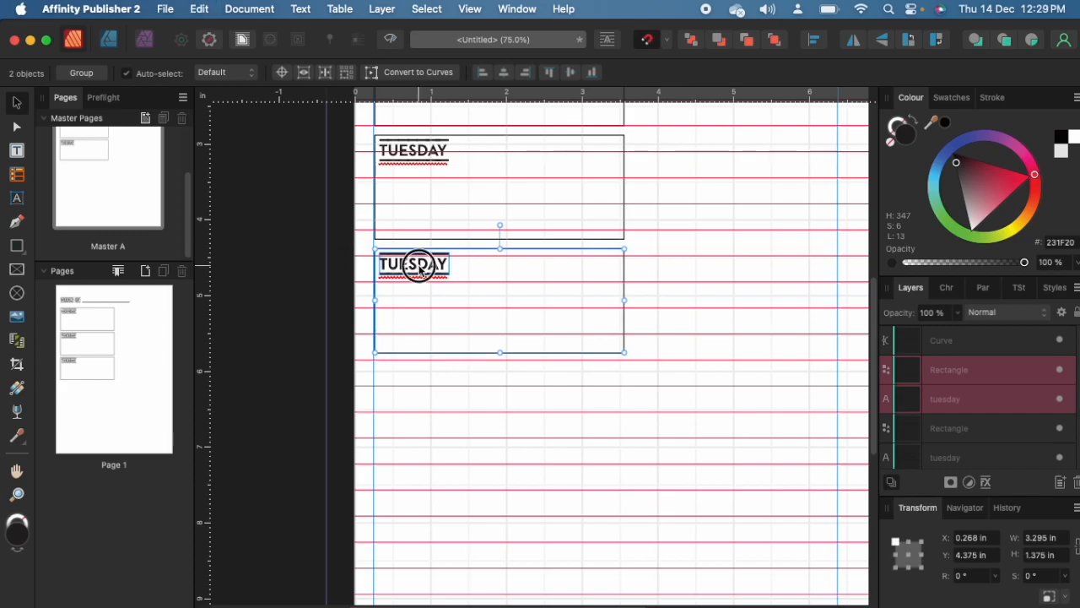
Duplicate the third day box with its label and place the copy 0.125 in below it, at Y 5.875 in
left_click_drag(422, 267, 421, 384)
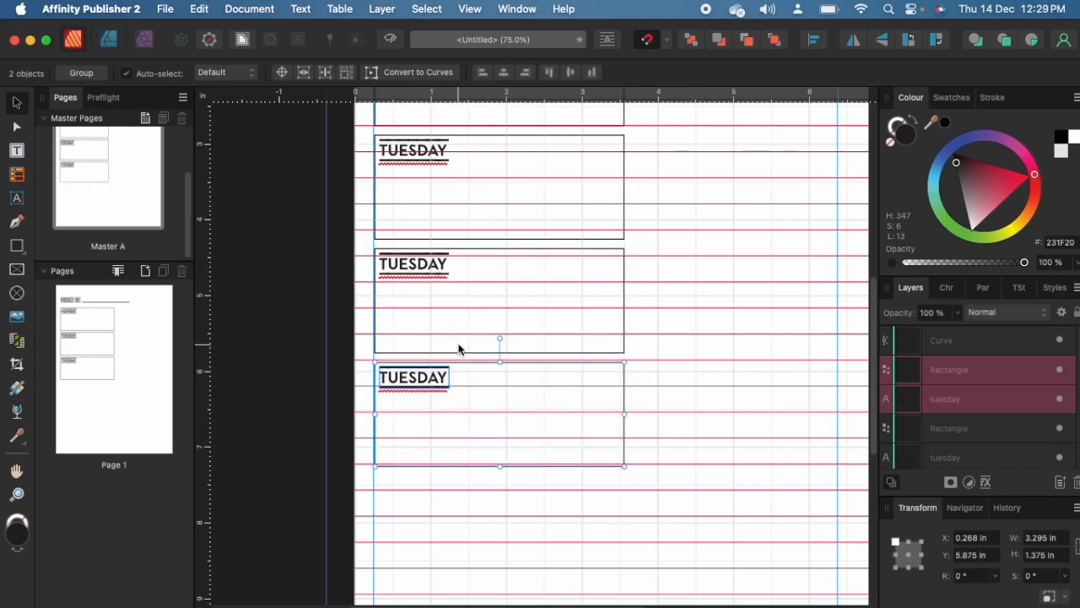
scroll(458, 345, "down", 5)
scroll(458, 346, "up", 10)
scroll(594, 287, "down", 5)
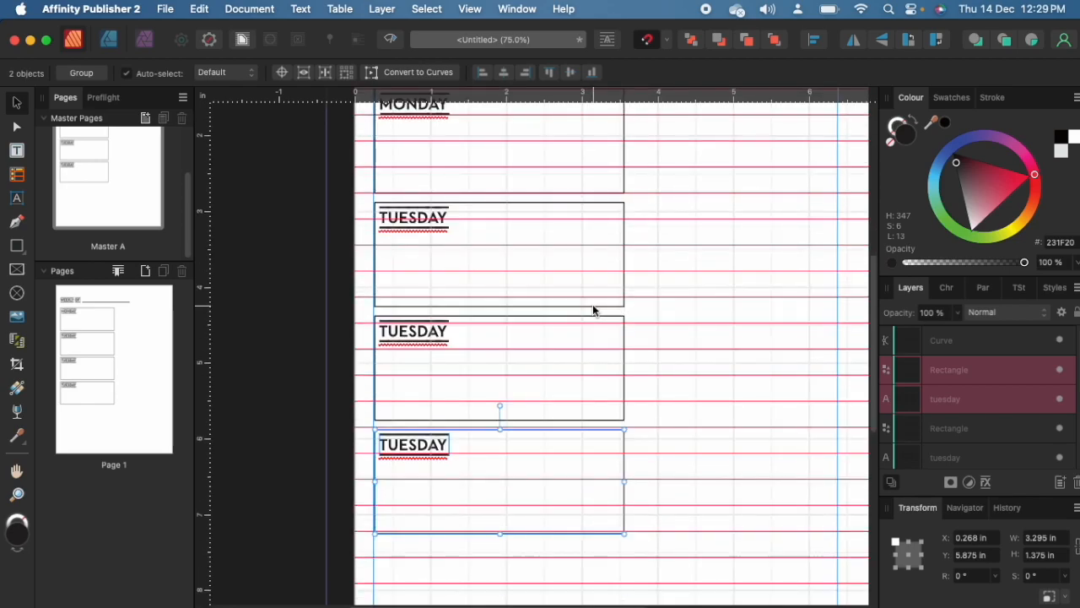
Change the labels in the third and fourth day boxes to "WEDNESDAY" and "THURSDAY"
double_click(411, 333)
key("super+a")
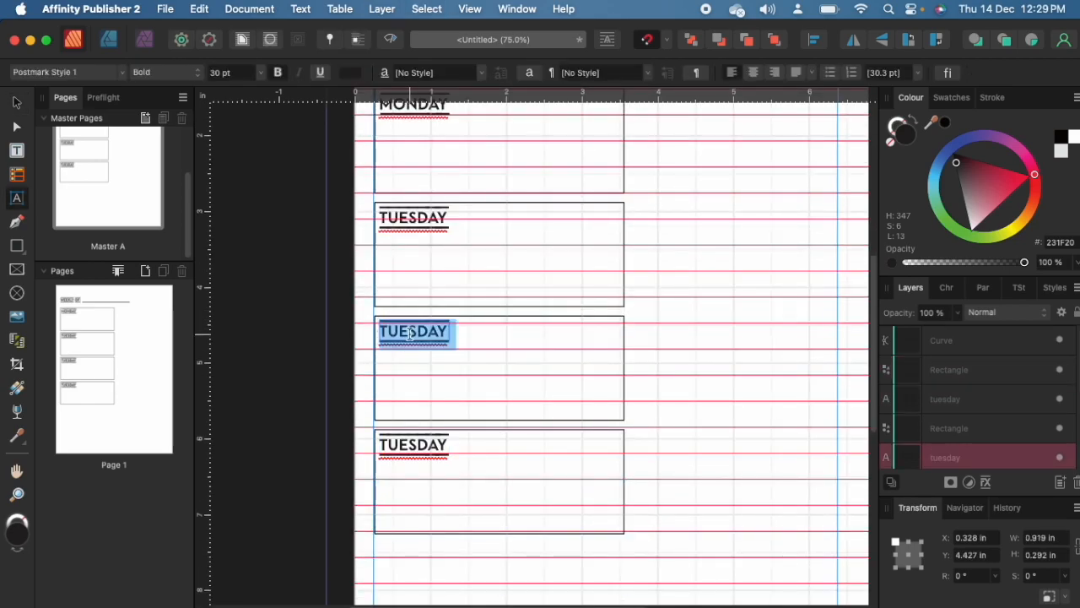
type("wednesday")
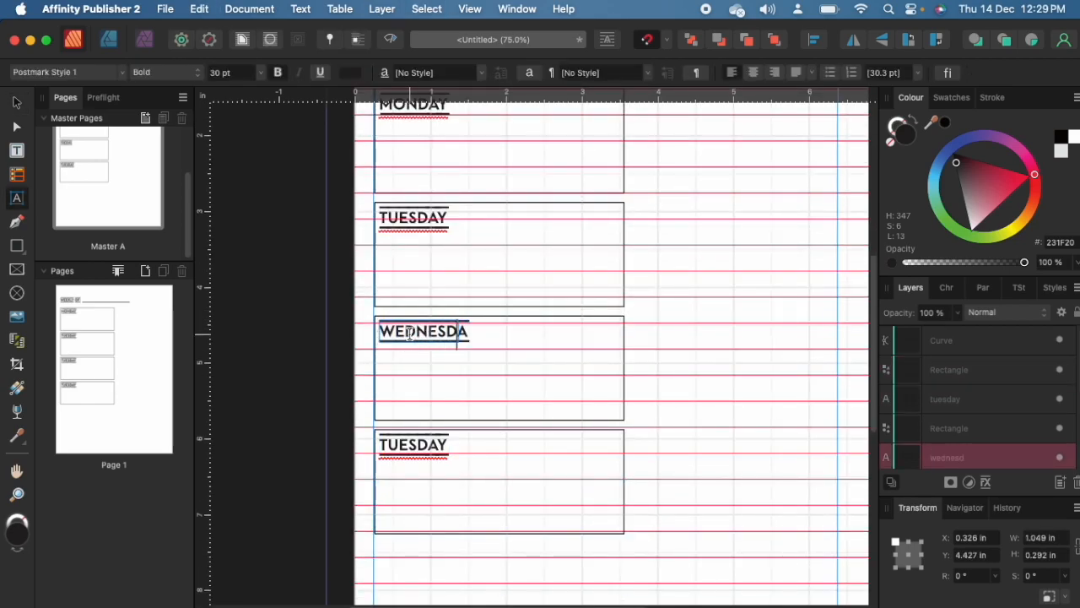
double_click(427, 437)
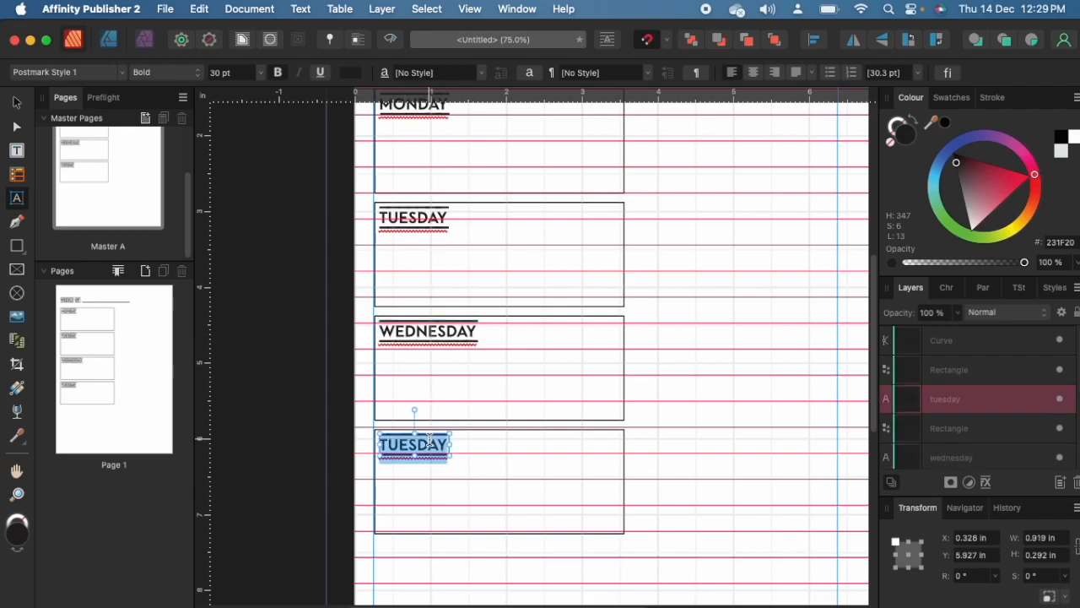
type("thursday")
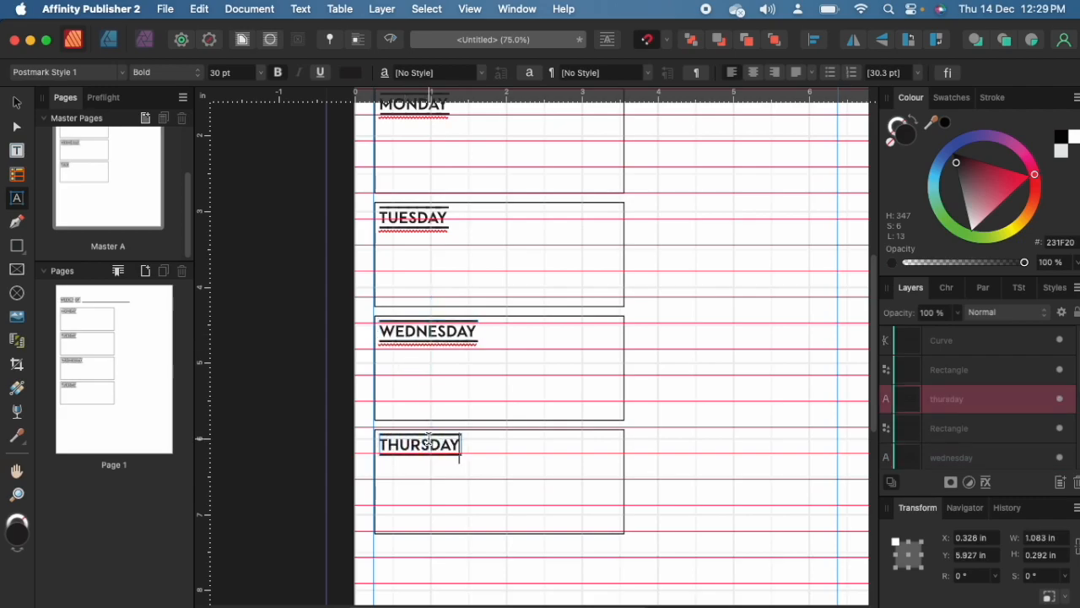
scroll(596, 344, "down", 4)
key("Escape")
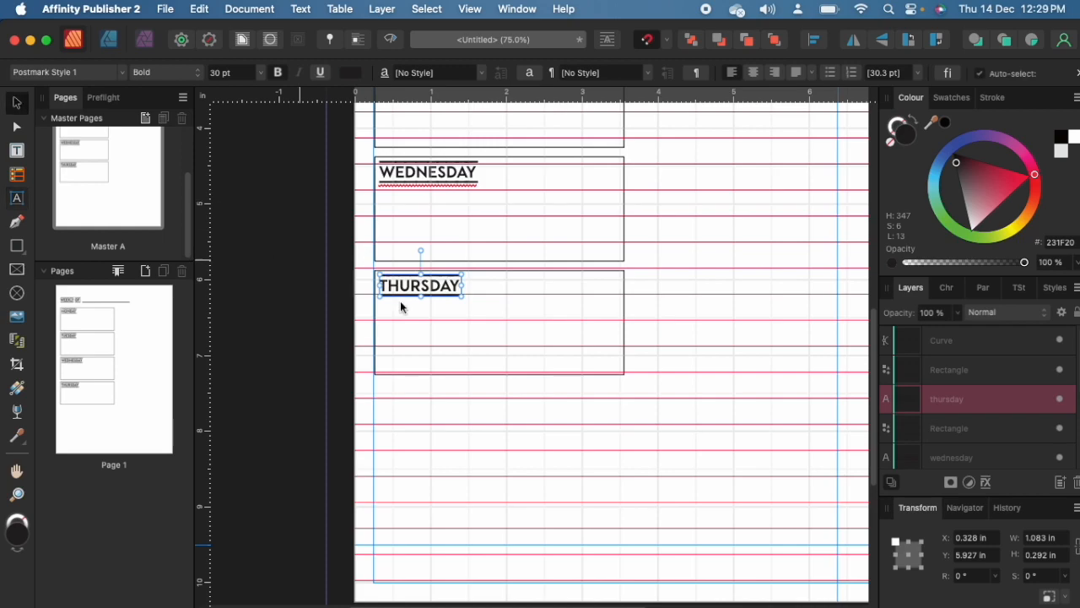
Duplicate the THURSDAY box with its label and place the copy 0.125 in below it, at Y 7.375 in
scroll(635, 311, "down", 3)
left_click_drag(648, 331, 332, 146)
key("super+c")
key("super+v")
left_click_drag(463, 206, 470, 276)
Change the label in the fifth day box to "FRIDAY" and deselect it
double_click(439, 281)
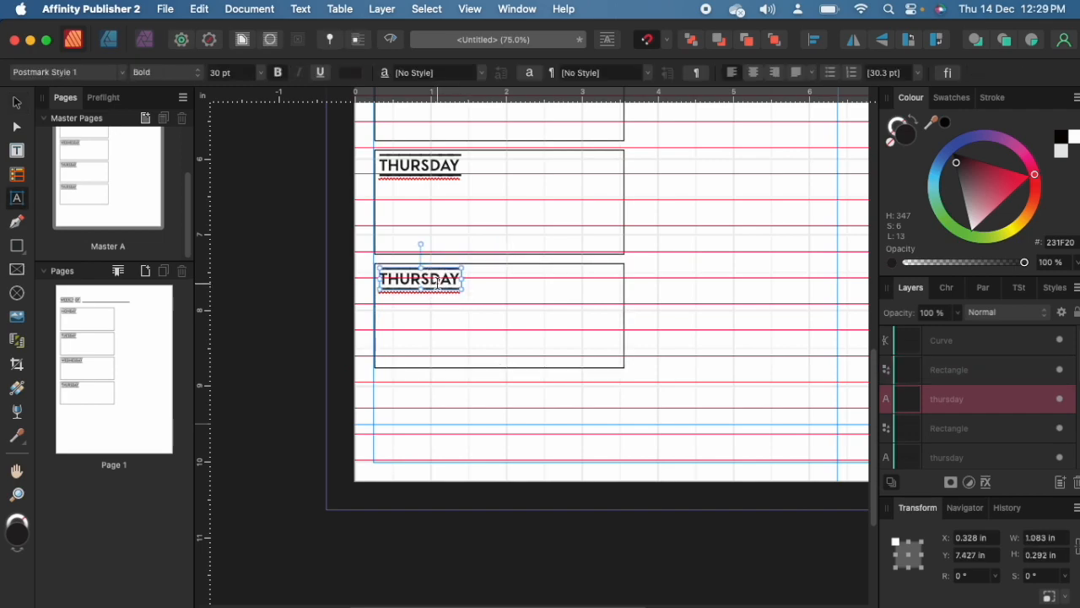
type("FRIDAY")
left_click(16, 102)
left_click(674, 274)
scroll(678, 276, "up", 1)
scroll(679, 278, "up", 10)
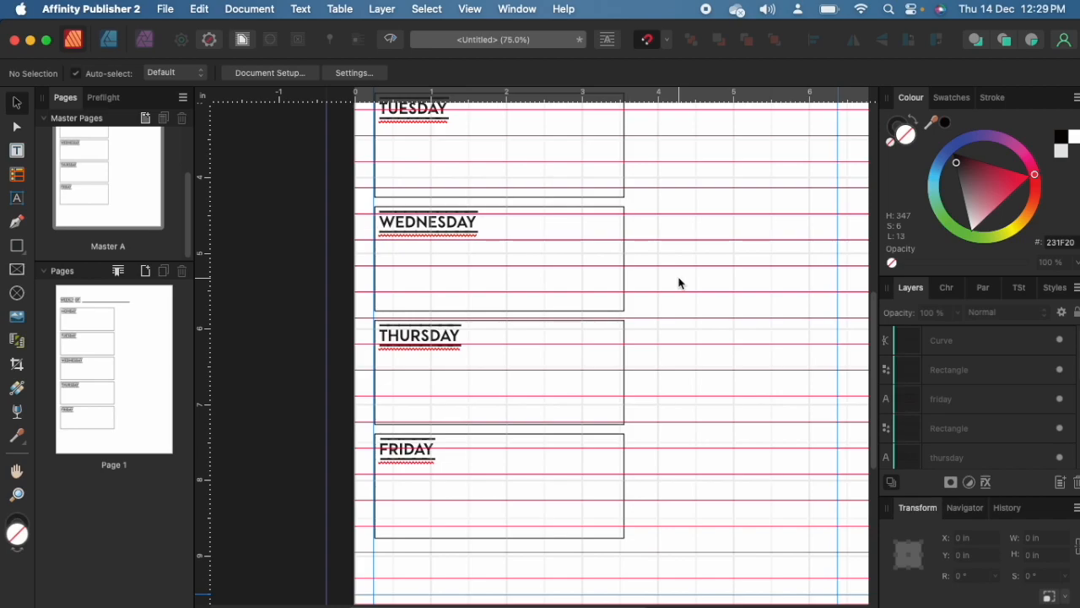
scroll(679, 276, "down", 10)
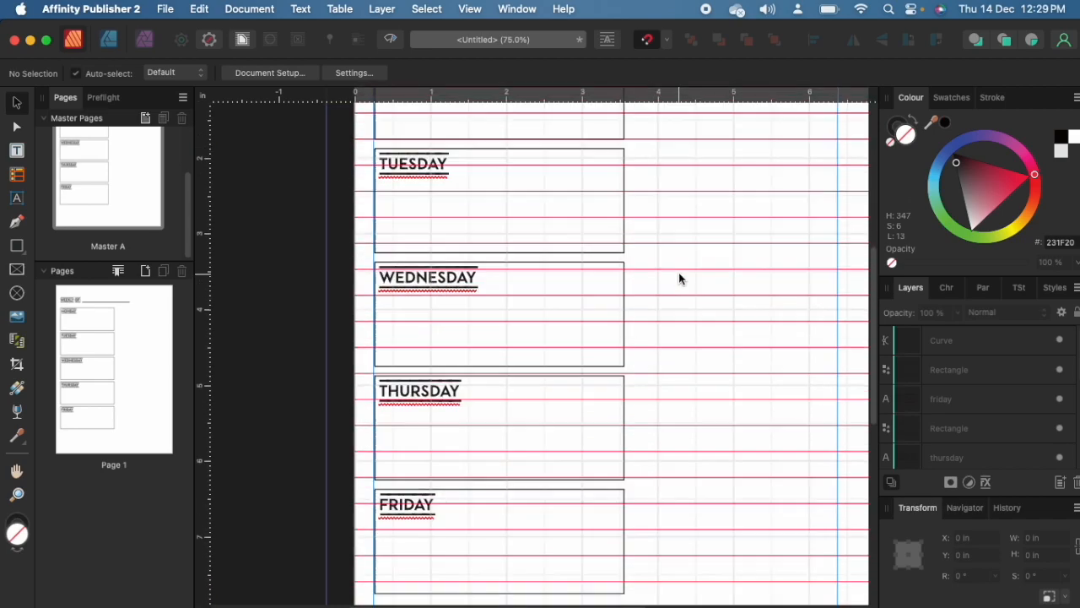
Select the FRIDAY rectangle and review the document's snapping options
left_click(623, 328)
mouse_move(623, 327)
left_mouse_down()
mouse_move(600, 326)
mouse_move(626, 330)
left_mouse_up()
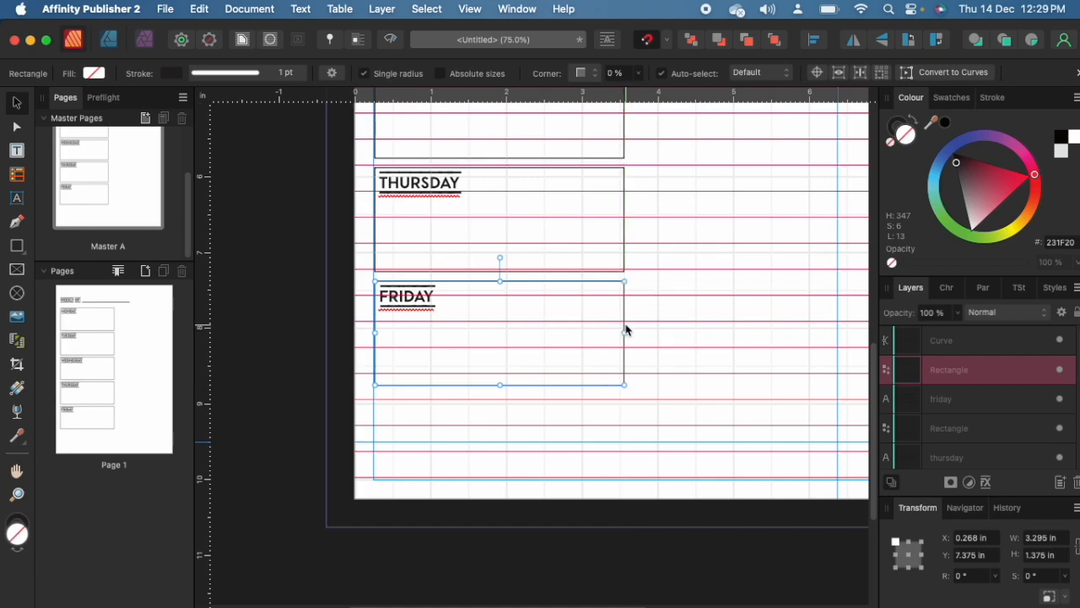
left_click(474, 14)
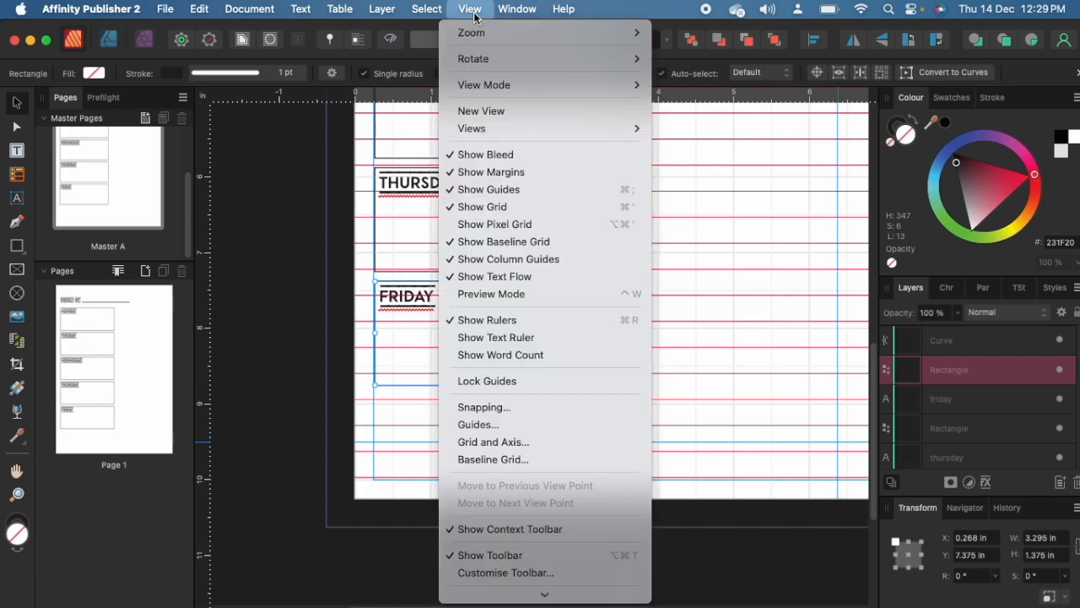
left_click(512, 407)
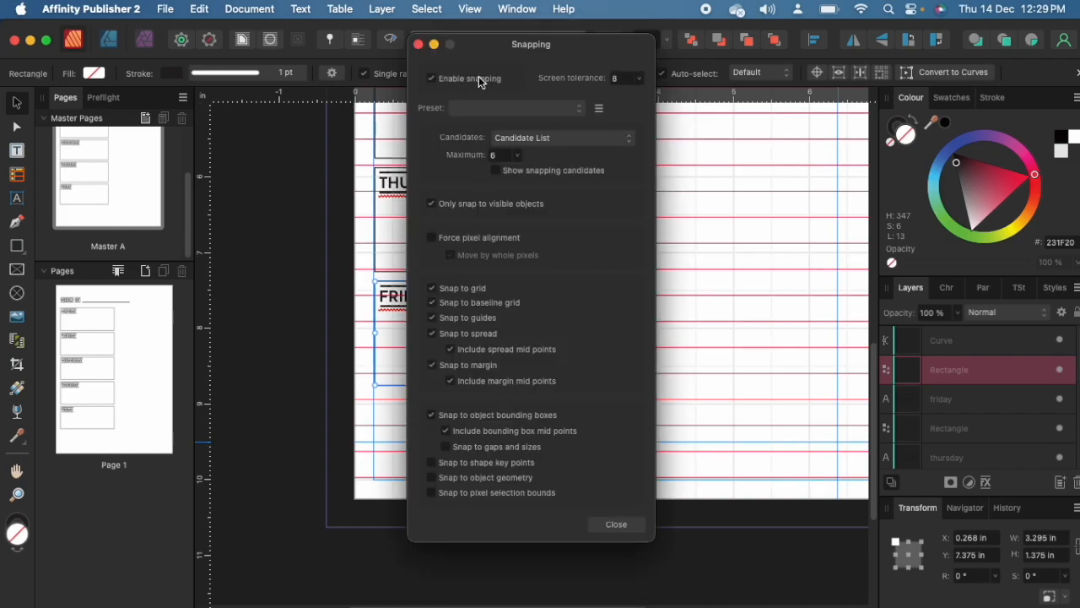
left_click(627, 525)
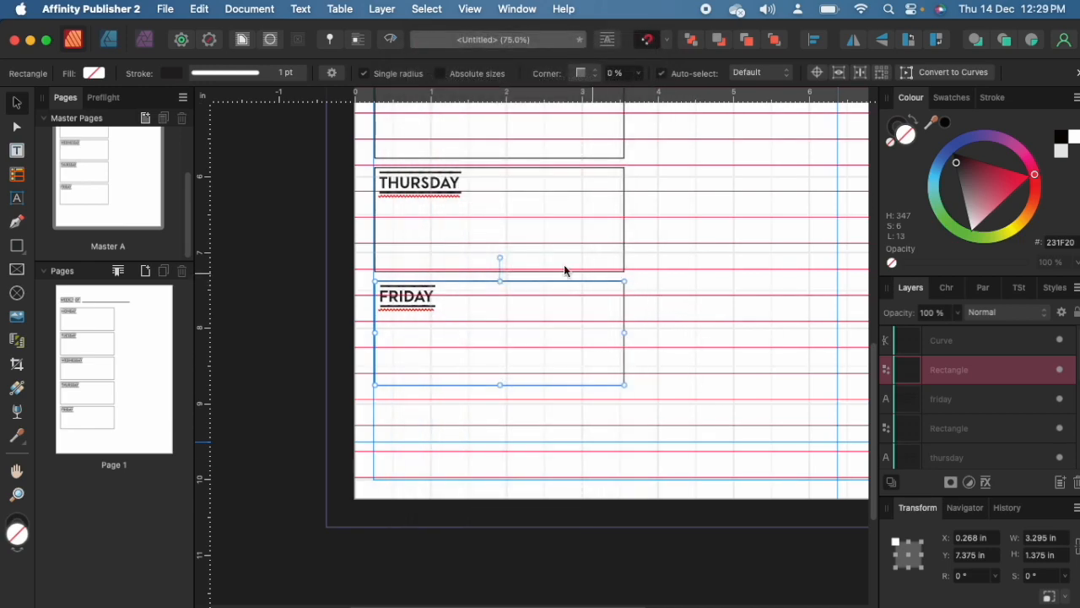
left_click(660, 330)
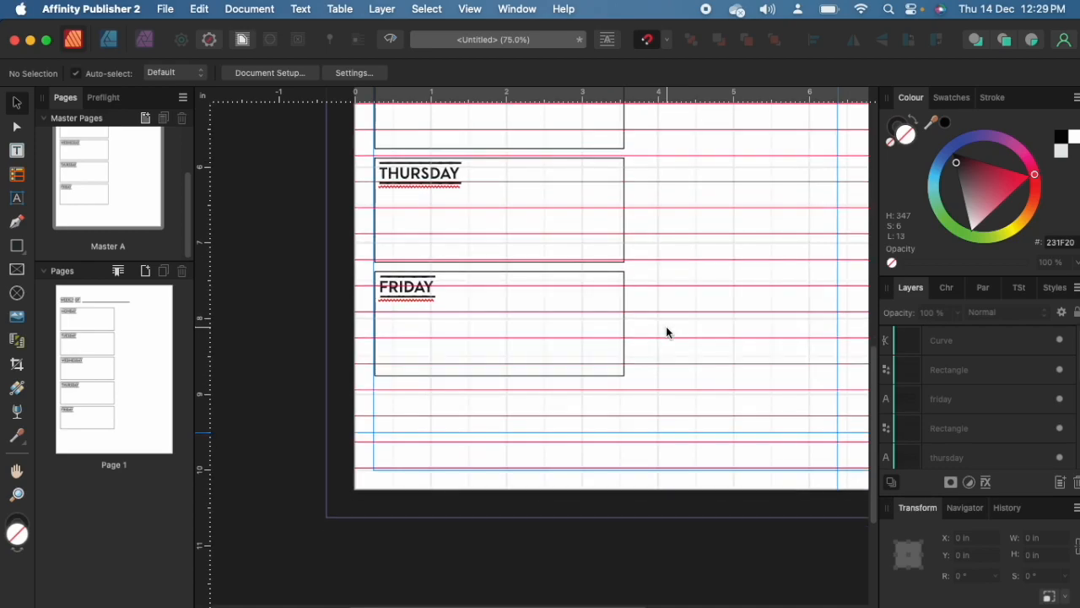
Preview the page without guides, nudge all five day boxes and labels down to Y 1.41 in, and show the guides again
scroll(666, 330, "up", 10)
key("super+0")
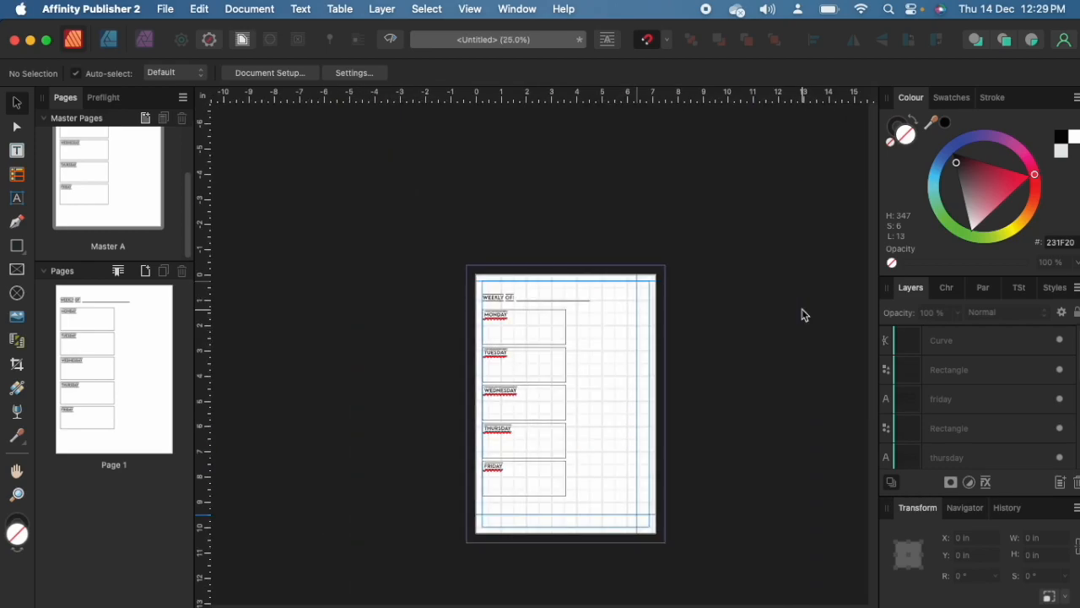
key("super+equal")
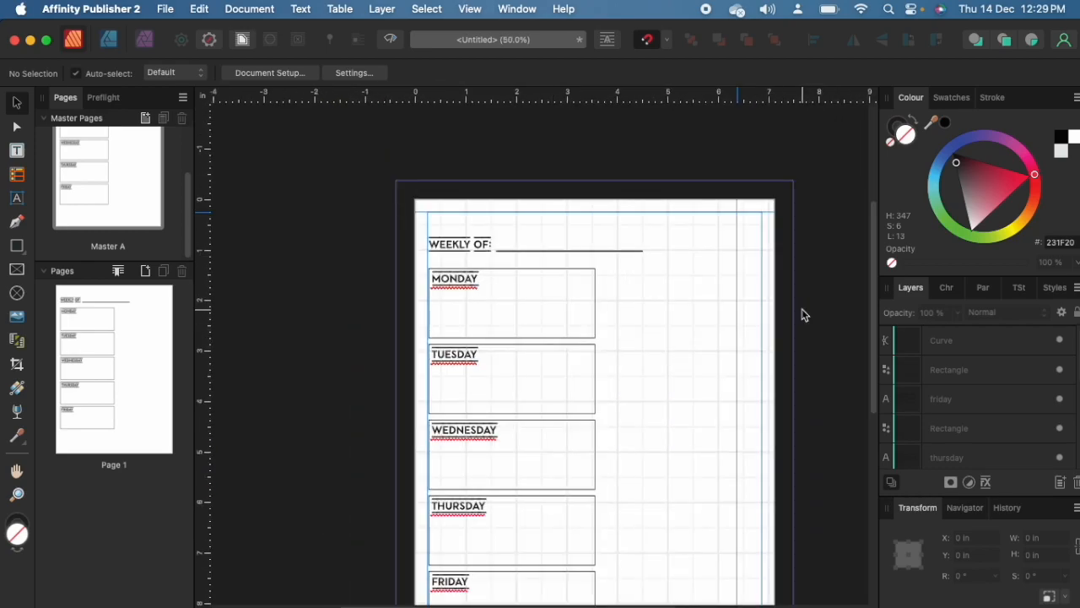
key("ctrl+w")
scroll(794, 309, "down", 3)
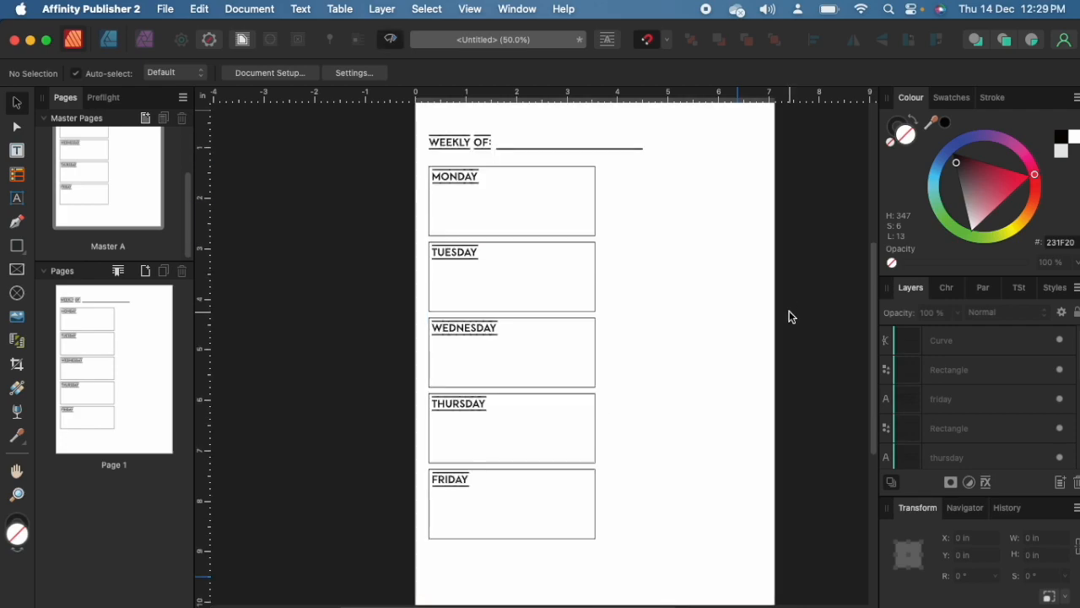
scroll(422, 227, "down", 1)
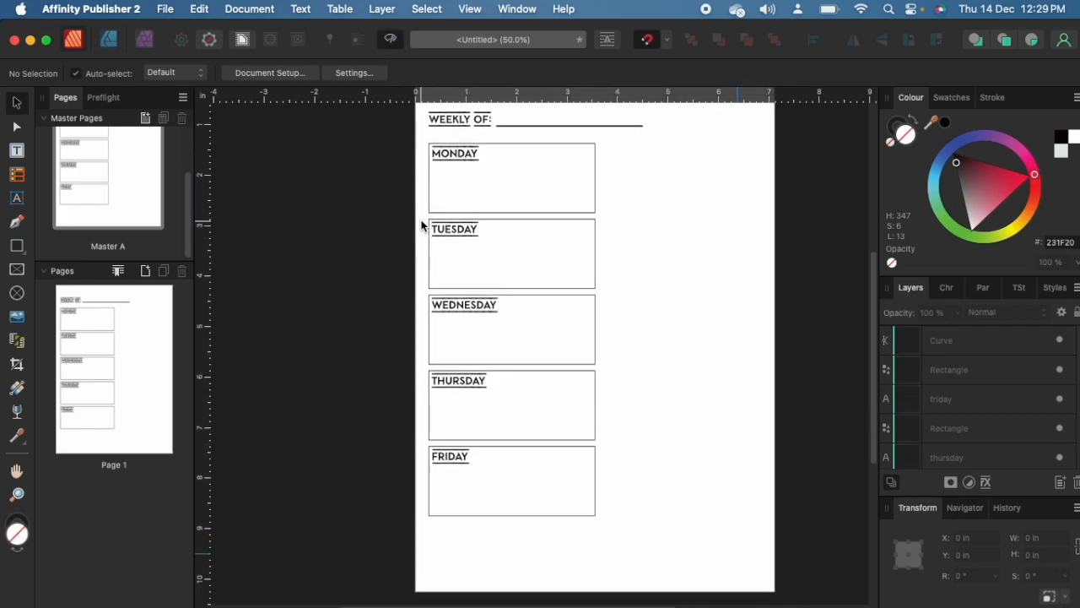
left_click_drag(402, 140, 685, 581)
key("Down")
key("Down")
key("Down")
key("Down")
key("Down")
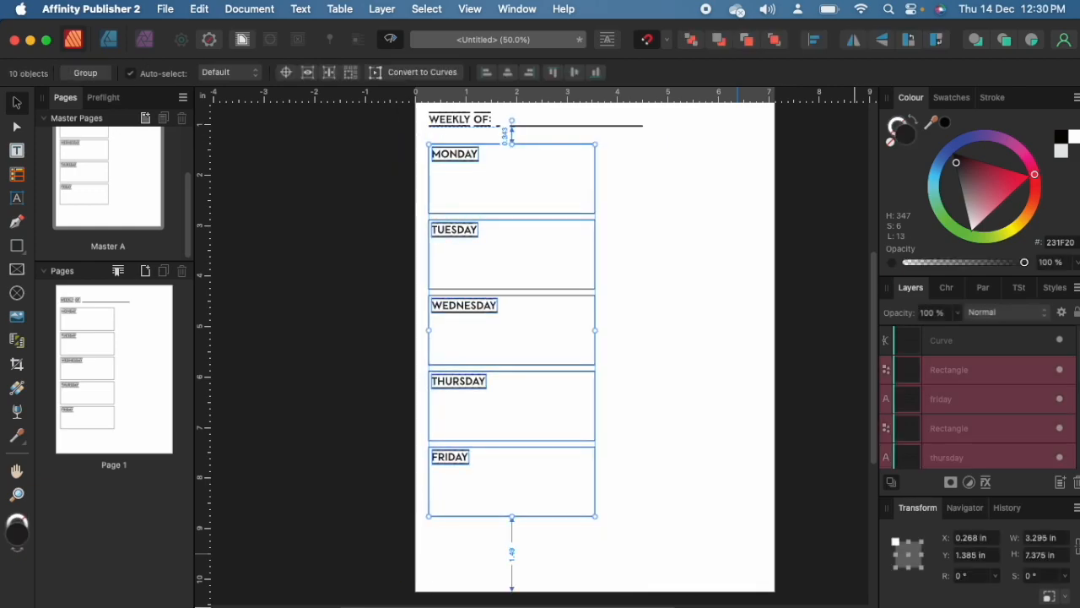
key("Down")
key("Down")
key("ctrl+w")
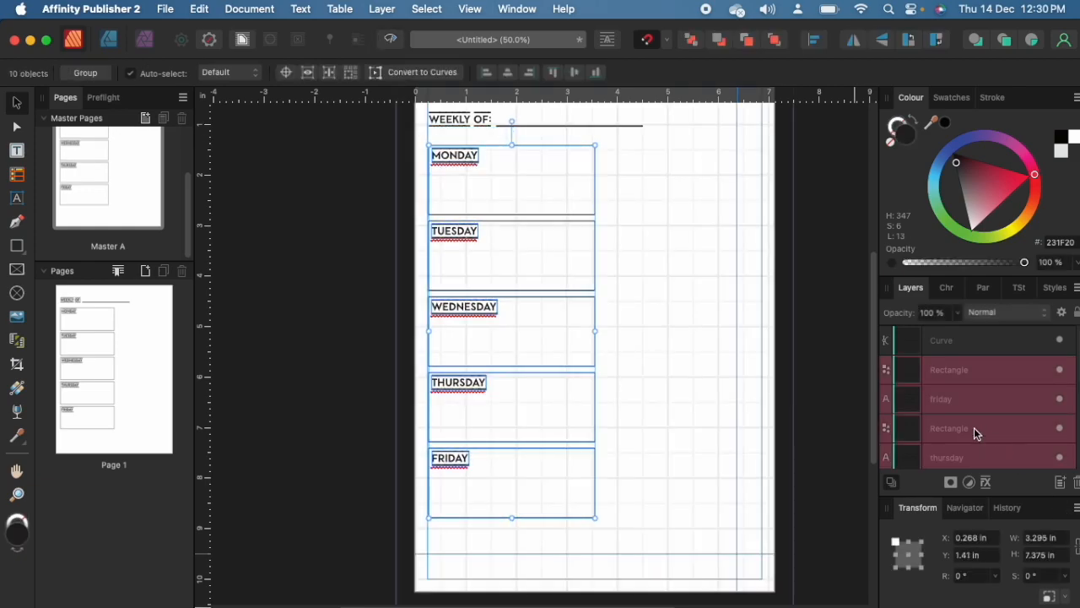
Move the five day boxes with their labels to X 0.25 in on the margin and down to Y 1.719 in
left_click_drag(518, 294, 519, 305)
key("super+1")
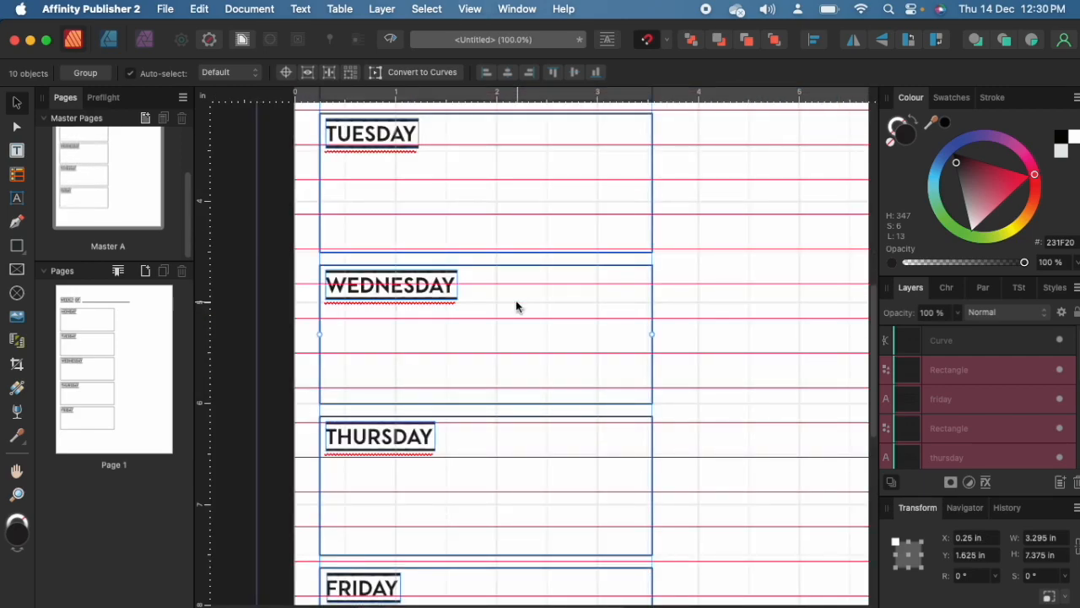
scroll(487, 220, "up", 5)
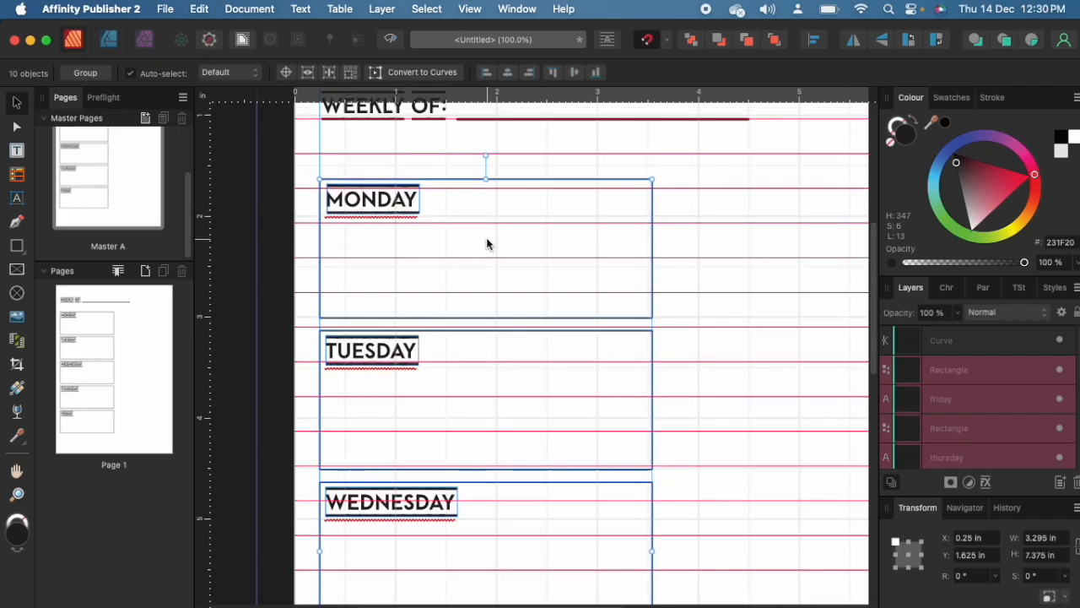
scroll(486, 243, "up", 1)
left_click_drag(469, 214, 469, 224)
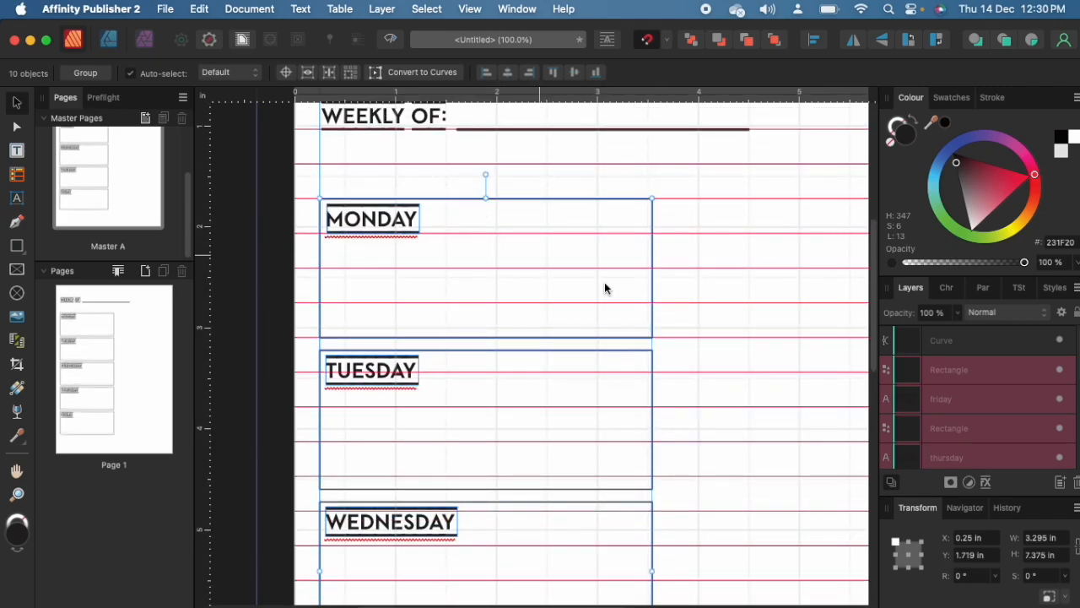
Preview the page without guides to check the spacing between the heading and day boxes, then show the guides again
left_click(740, 342)
key("w")
scroll(740, 342, "down", 10)
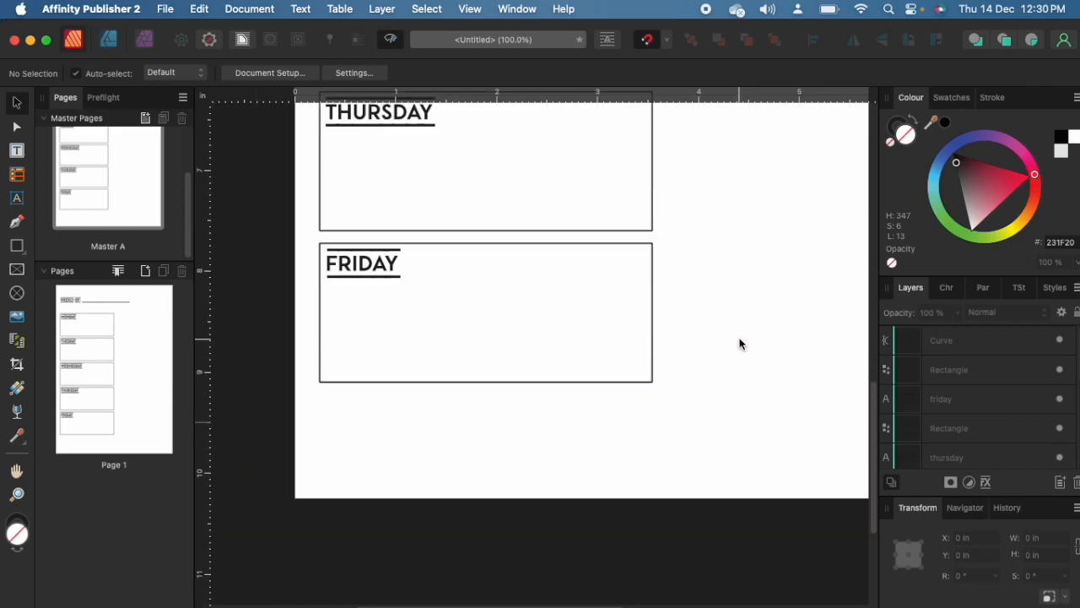
key("super+minus")
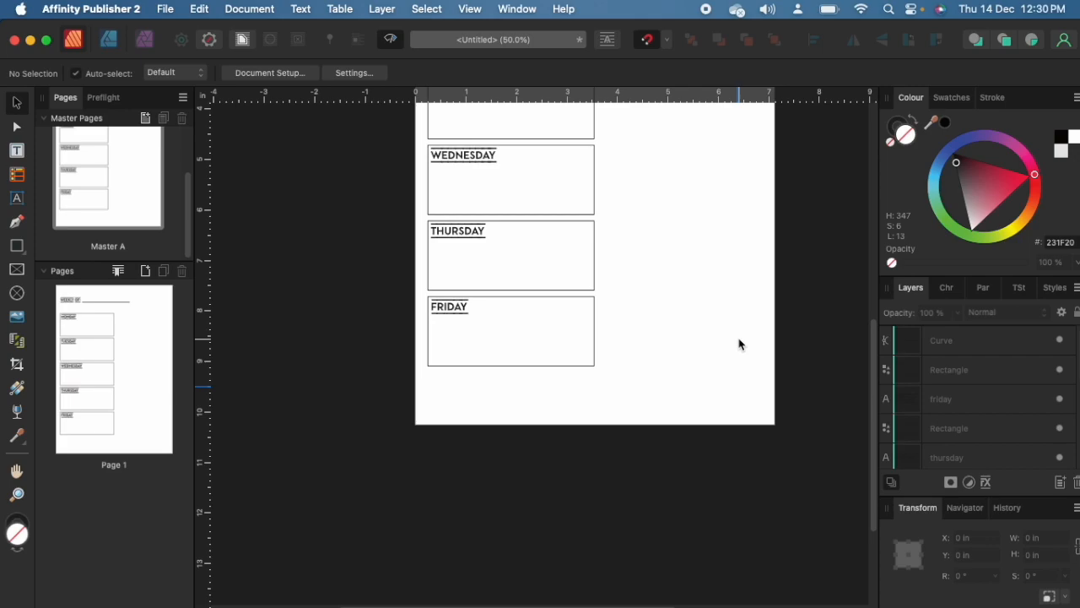
scroll(717, 319, "up", 5)
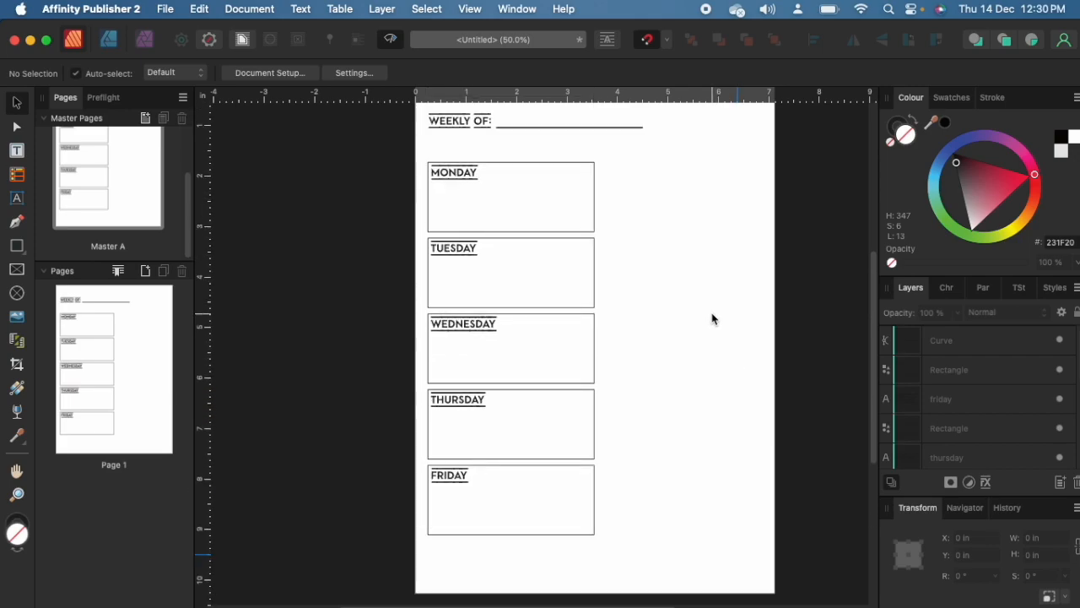
key("ctrl+w")
key("super+plus")
scroll(674, 304, "up", 5)
key("super+minus")
scroll(552, 279, "down", 2)
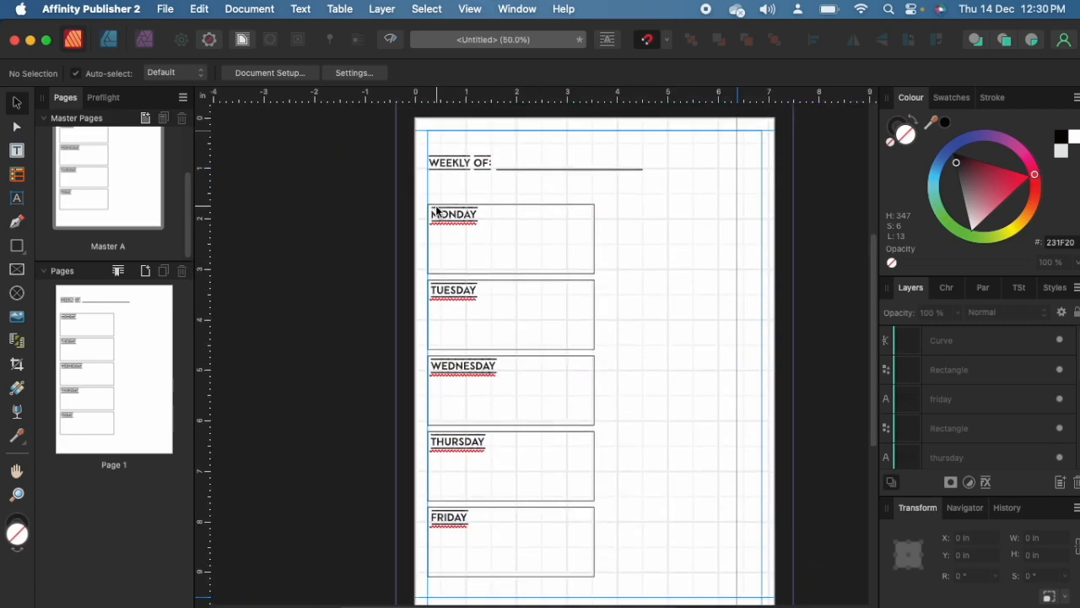
Move all five day boxes with their labels up to Y 1.438 in, keeping them on the margin at X 0.25 in
left_click_drag(397, 173, 665, 579)
left_click_drag(461, 244, 460, 230)
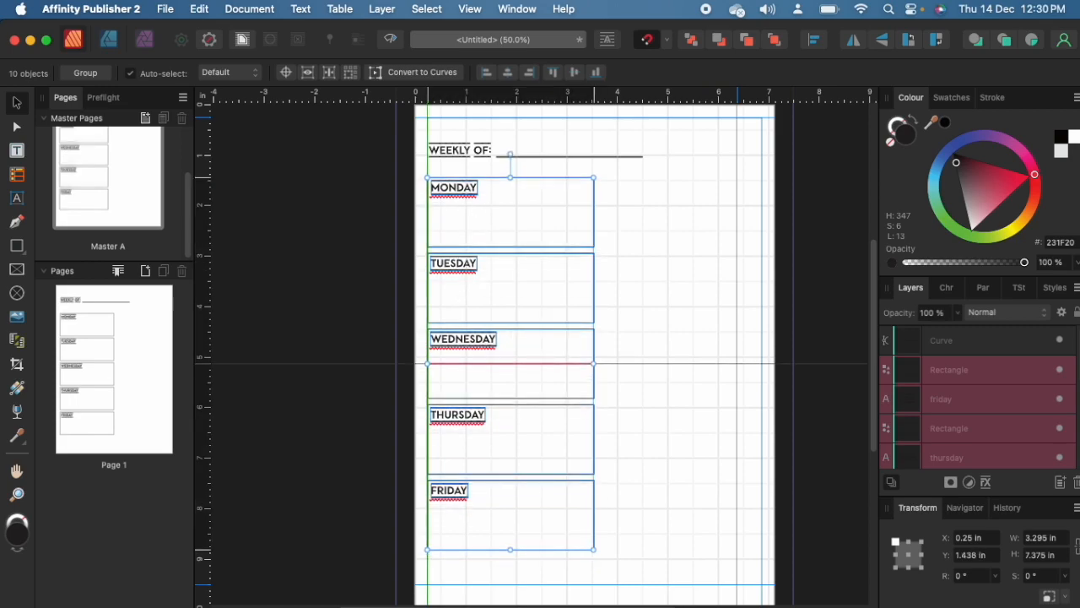
scroll(610, 270, "down", 3)
left_click(660, 426)
Duplicate the MONDAY box with its label into a second column, placing the copy at X 3.705 in, Y 1.375 in
scroll(665, 440, "up", 1)
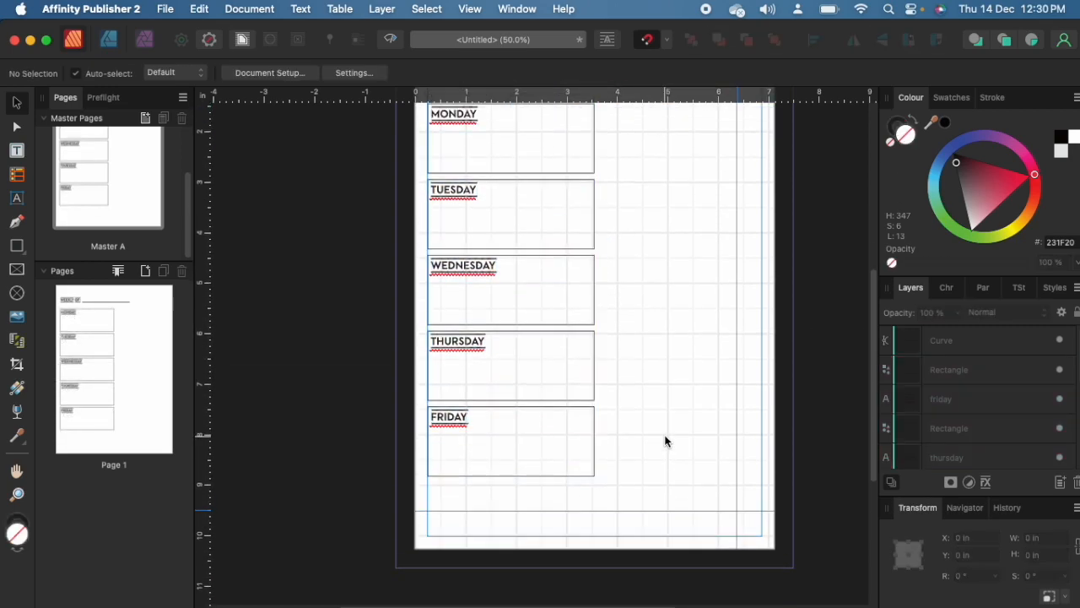
scroll(665, 440, "up", 1)
key("super+1")
scroll(709, 470, "up", 2)
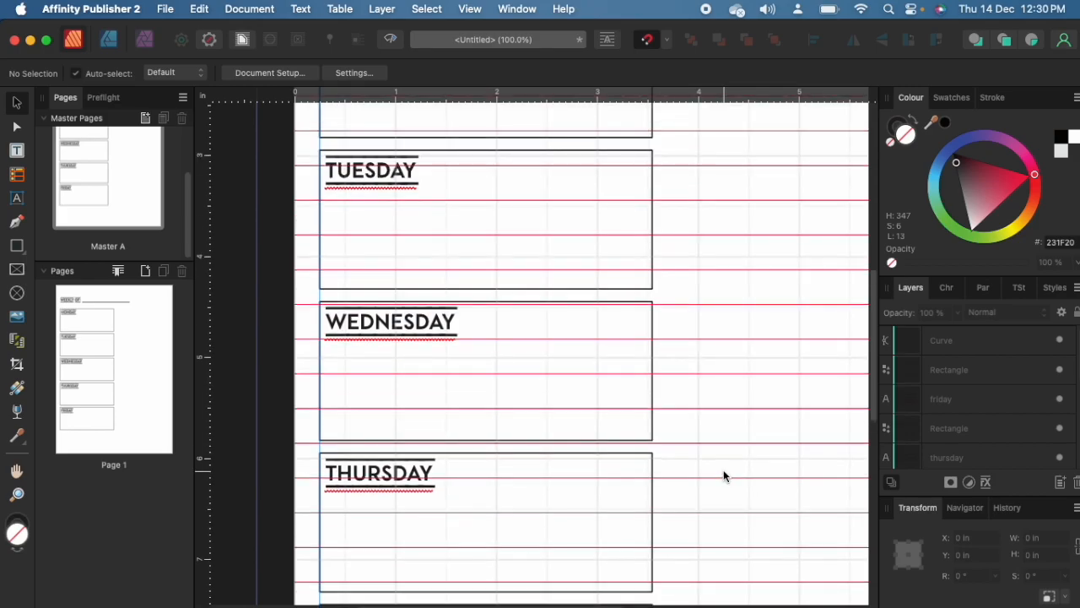
key("super+minus")
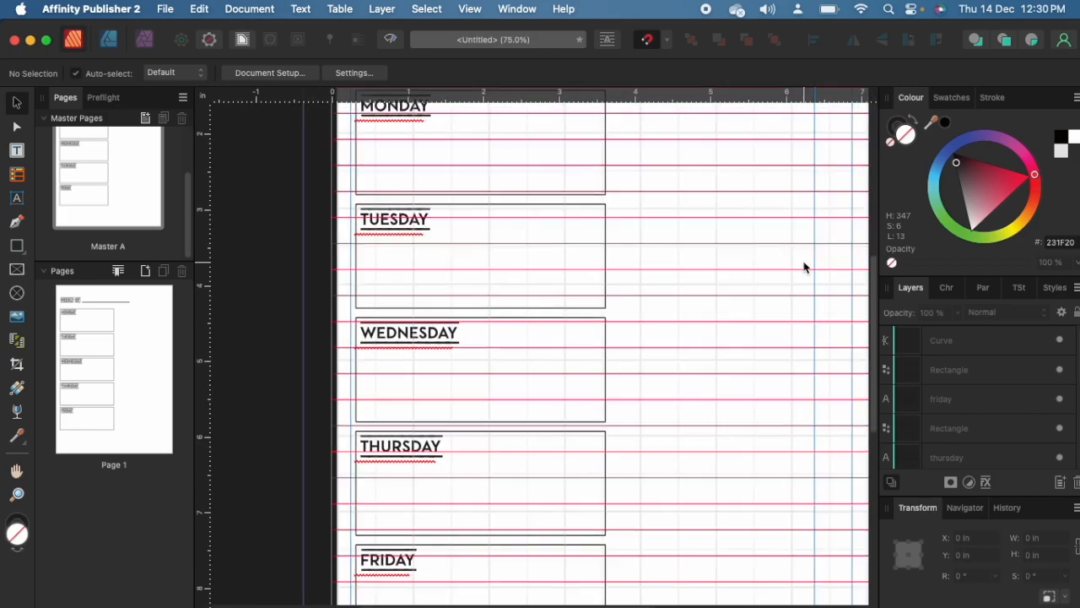
scroll(804, 266, "up", 3)
scroll(804, 266, "right", 3)
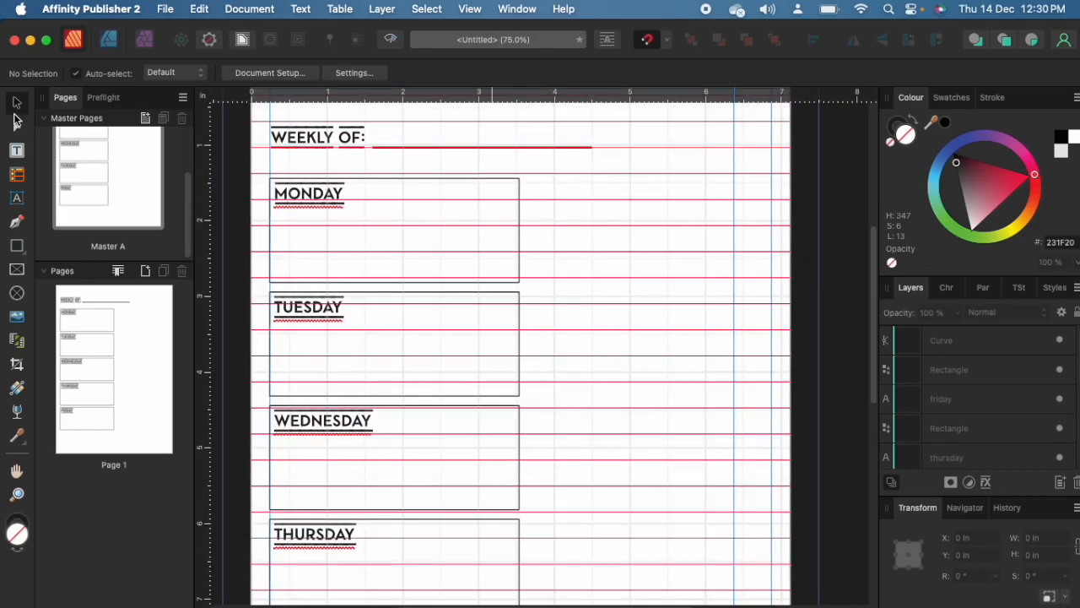
left_click_drag(262, 173, 562, 286)
left_click_drag(422, 219, 674, 222)
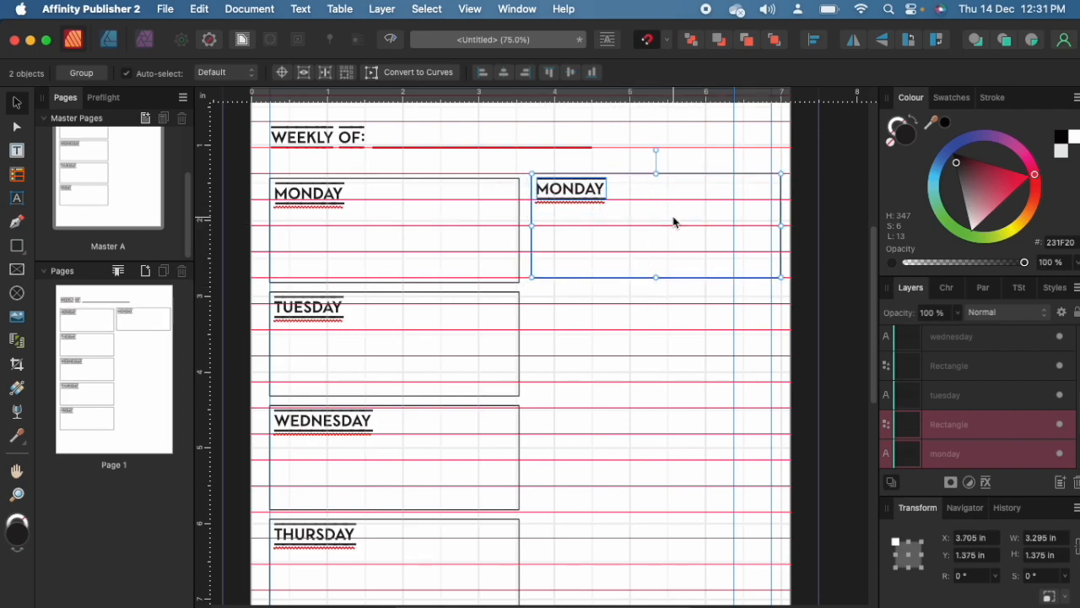
scroll(667, 304, "right", 5)
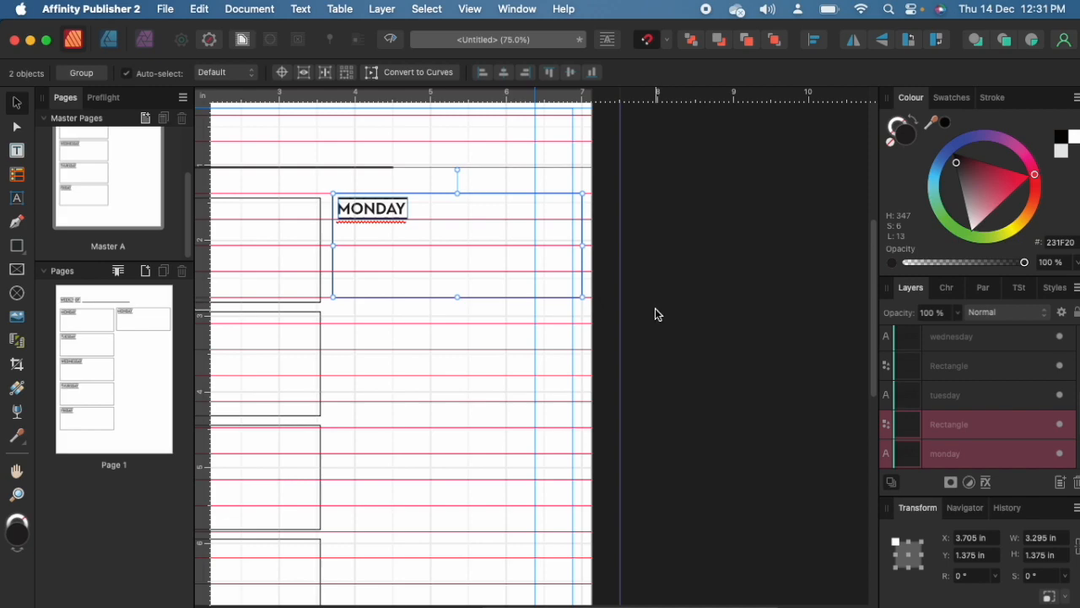
Move the second-column MONDAY copy with its label to X 3.603 in, Y 1.5 in
left_click(606, 332)
left_click_drag(619, 366, 322, 183)
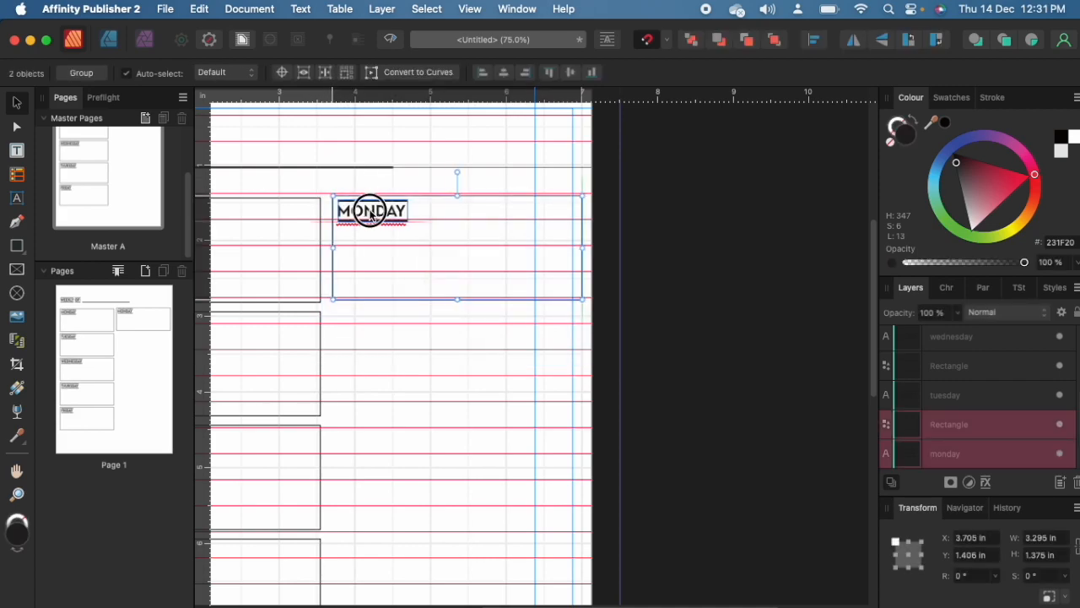
left_click_drag(370, 214, 368, 218)
left_click(368, 217)
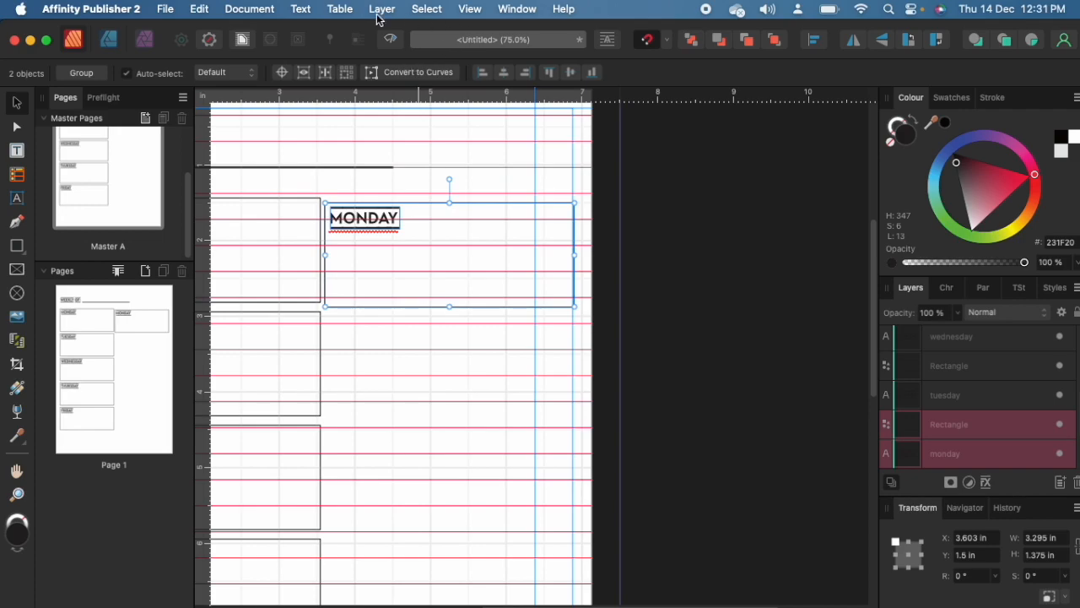
Review the document's snapping settings
left_click(470, 10)
left_click(477, 409)
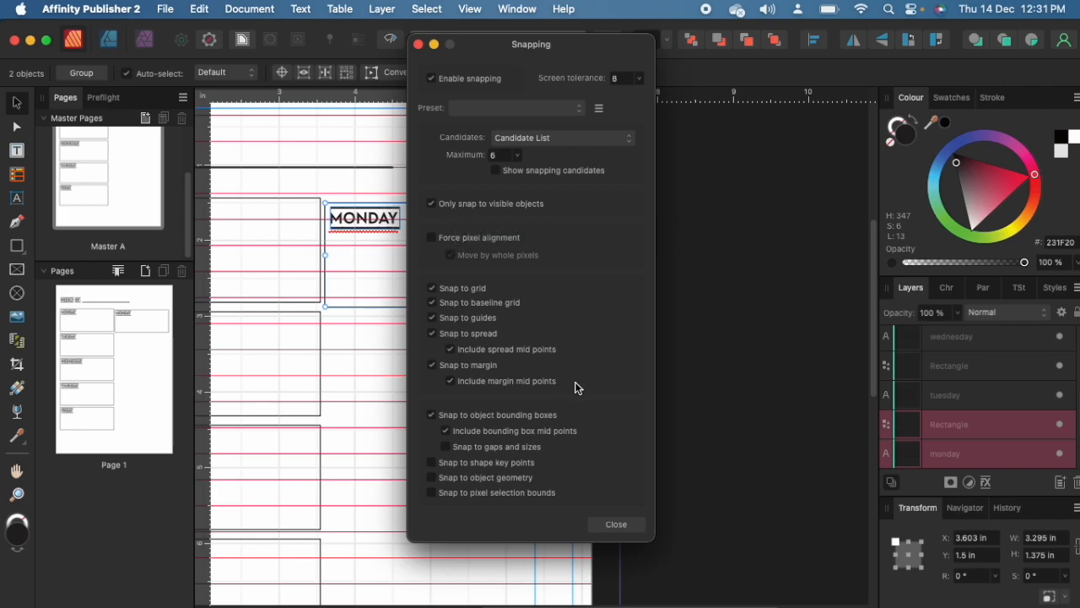
left_click(619, 527)
Move the MONDAY copy level with the original MONDAY box and preview the page without guides
left_click_drag(445, 271, 442, 261)
key("ctrl+w")
left_click_drag(422, 216, 424, 225)
left_click(533, 313)
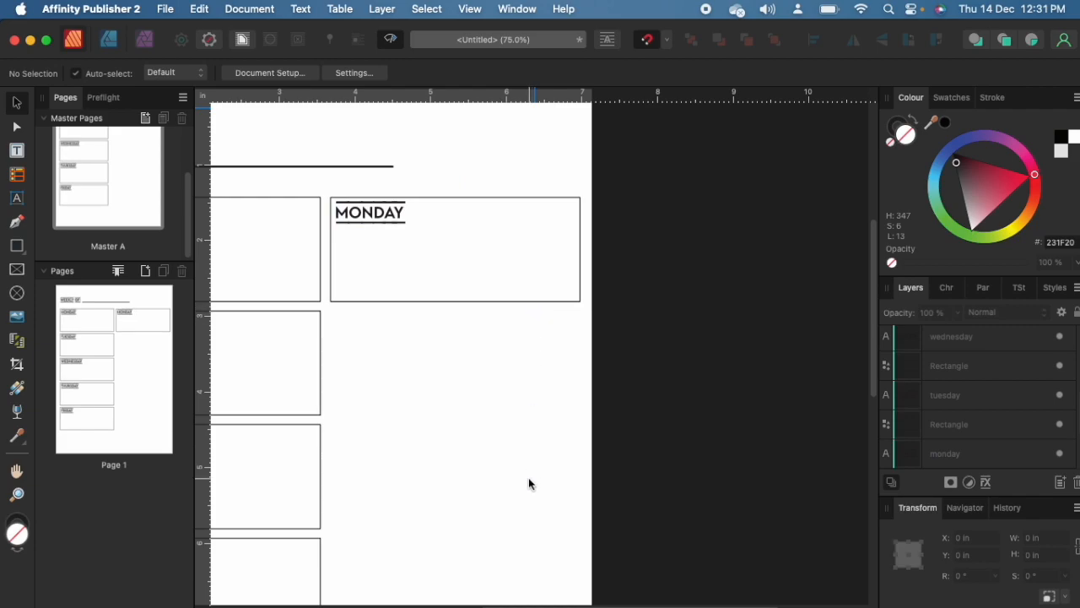
Delete the second-column copy of the MONDAY box together with its label
scroll(529, 481, "down", 3)
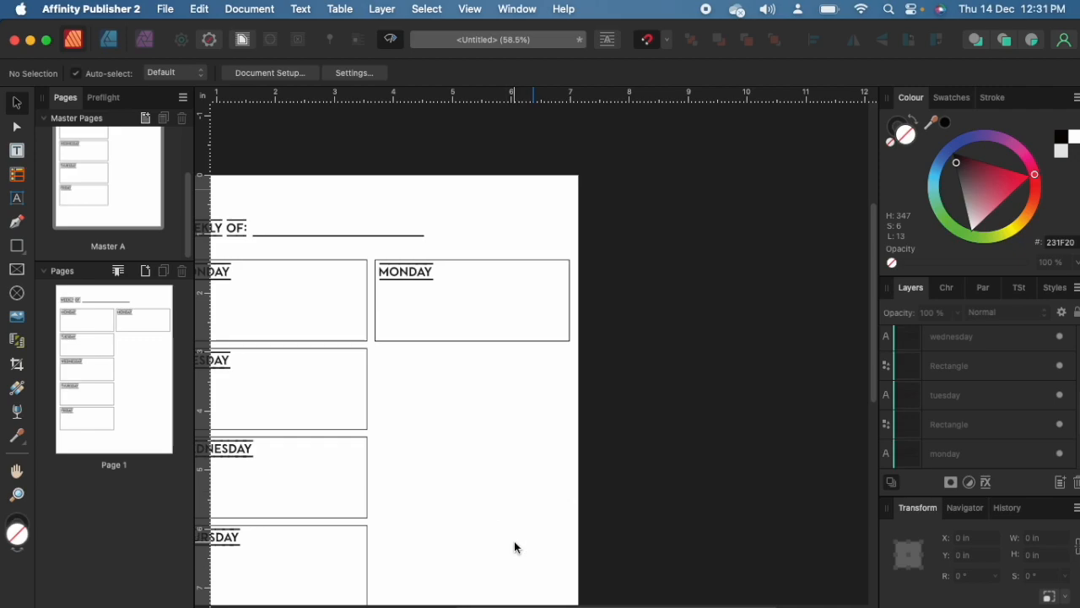
scroll(538, 479, "down", 2)
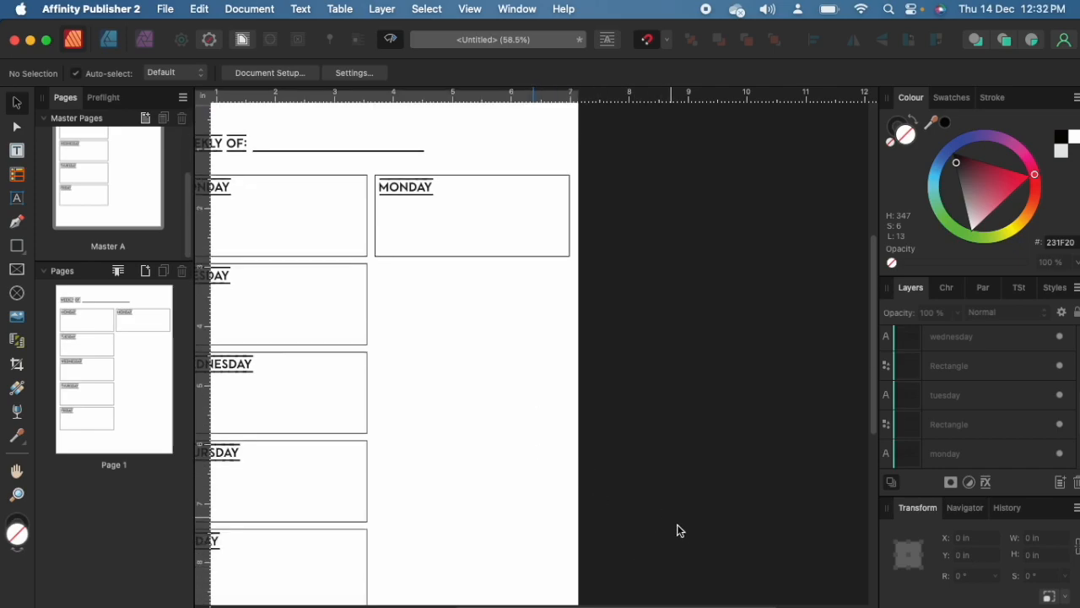
scroll(675, 528, "down", 2)
scroll(487, 445, "down", 1)
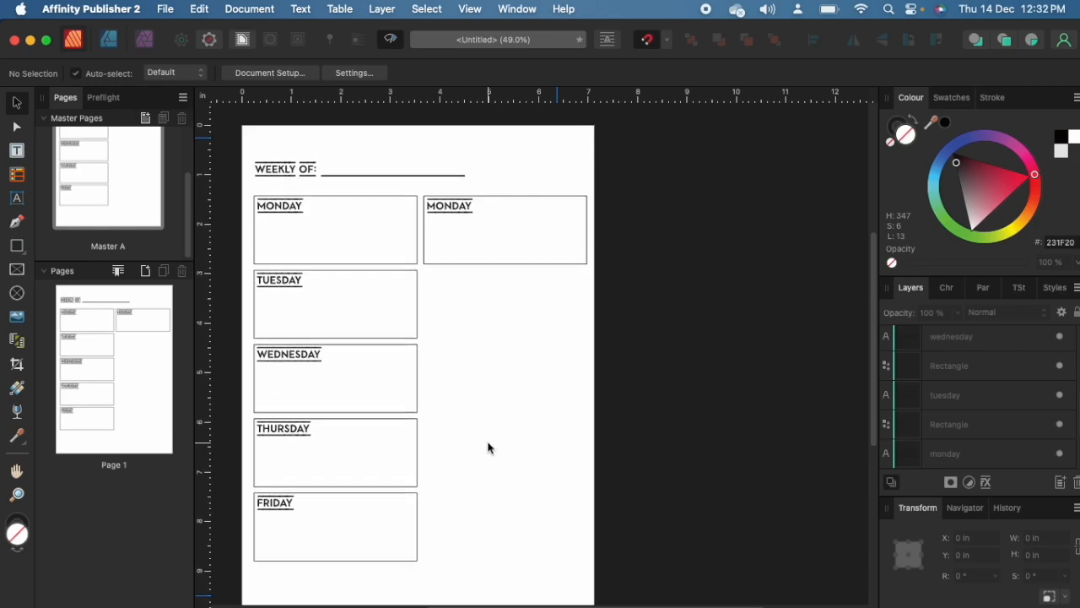
left_click_drag(614, 279, 422, 175)
key("Delete")
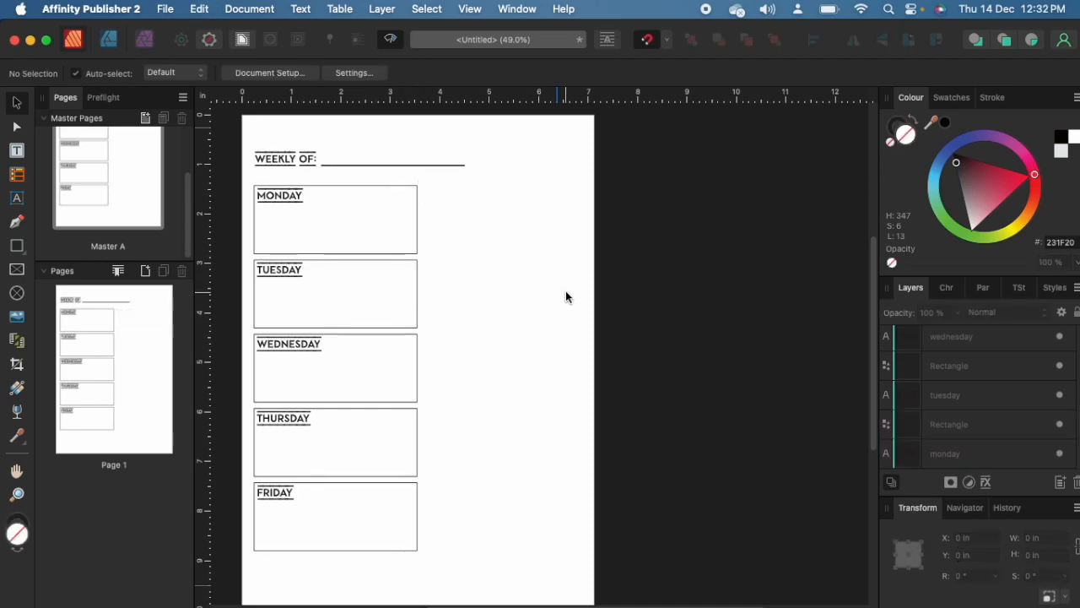
right_click(553, 324)
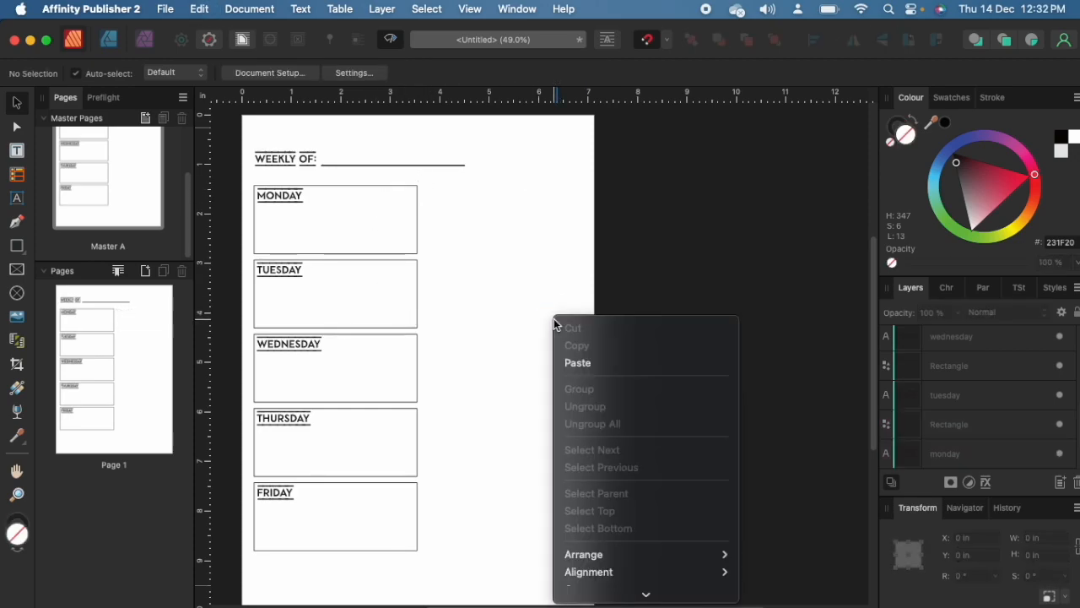
left_click(642, 224)
right_click(643, 221)
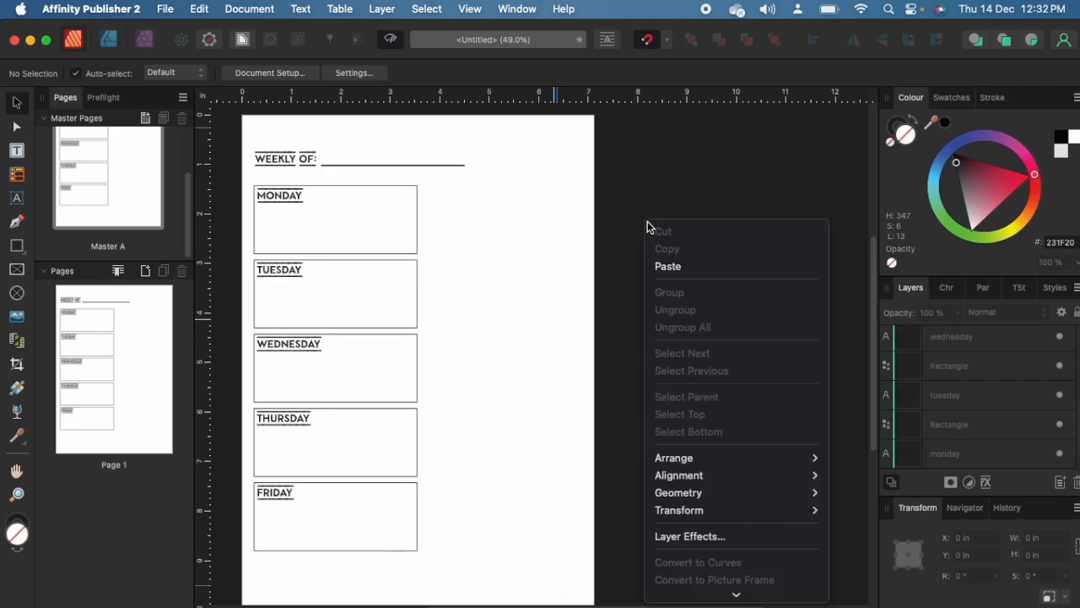
left_click(489, 226)
scroll(489, 226, "left", 3)
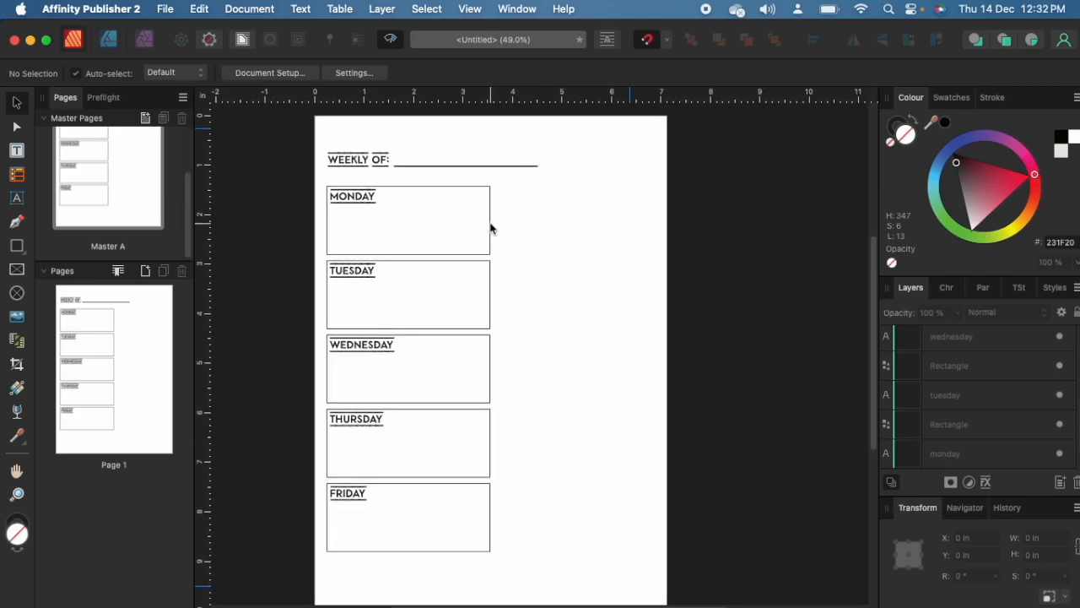
scroll(490, 228, "right", 2)
scroll(490, 228, "up", 2)
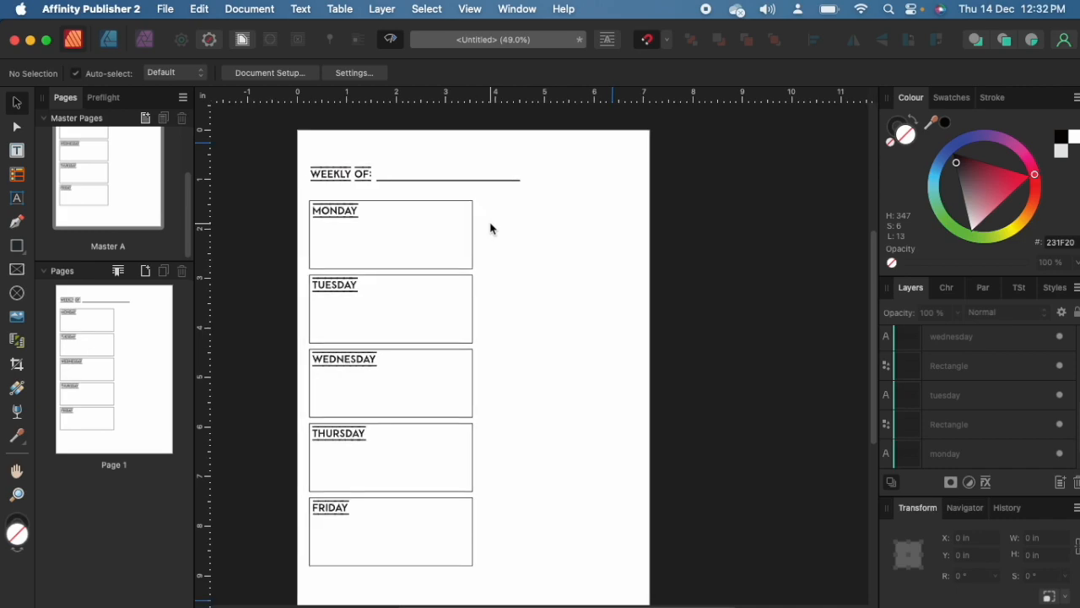
Narrow all five day rectangles to a width of 2.904 in, keeping their outer edges at X 0.25 in
left_click(471, 218)
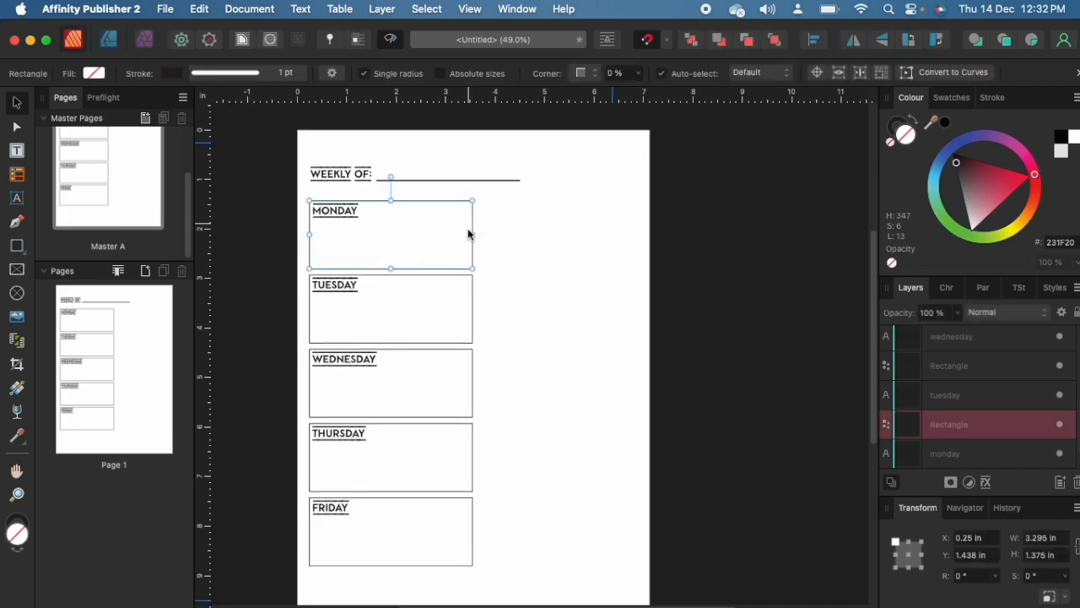
left_click(470, 309, "shift")
key("Escape")
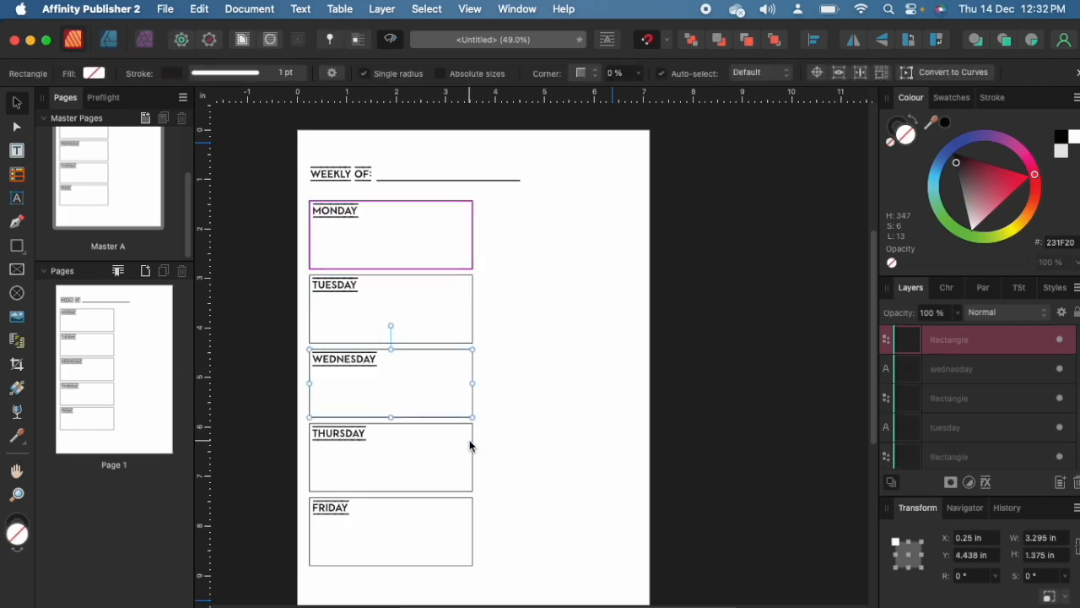
left_click(469, 236)
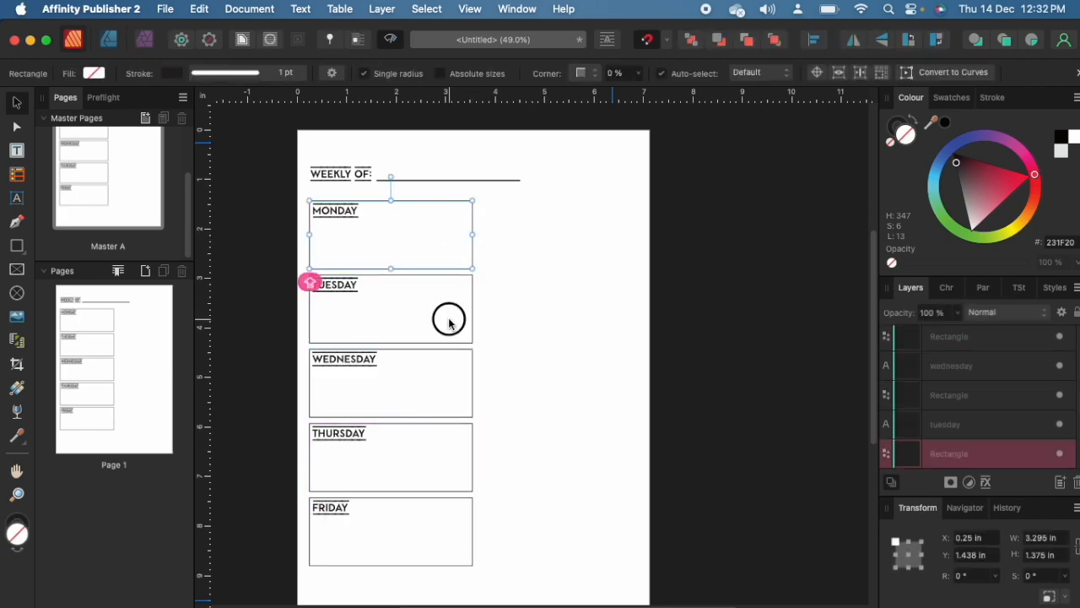
left_click(476, 313, "shift")
left_click(469, 389, "shift")
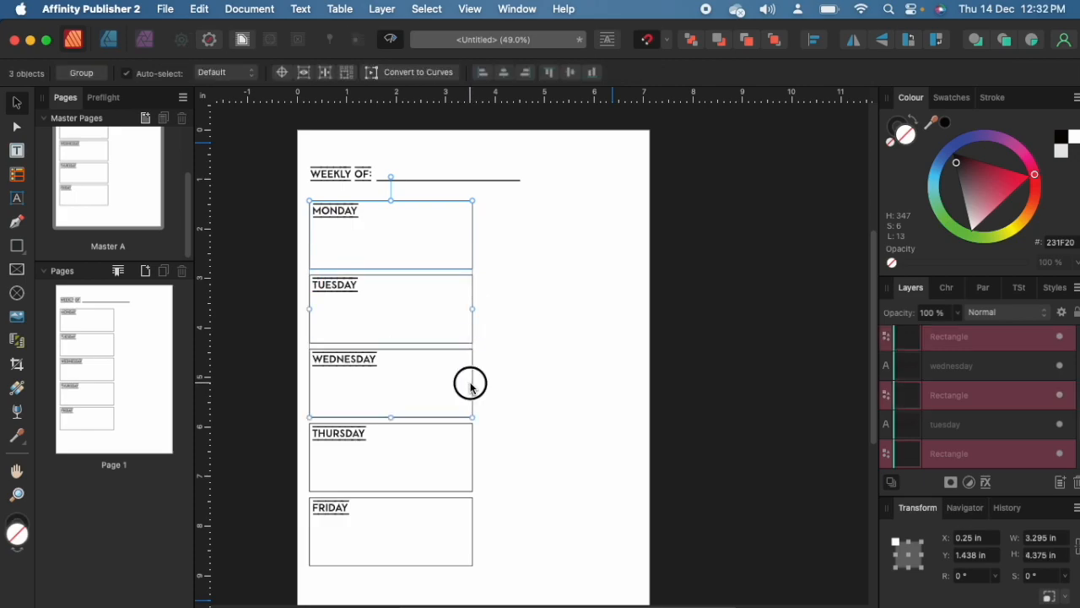
left_click(467, 469, "shift")
left_click(470, 510, "shift")
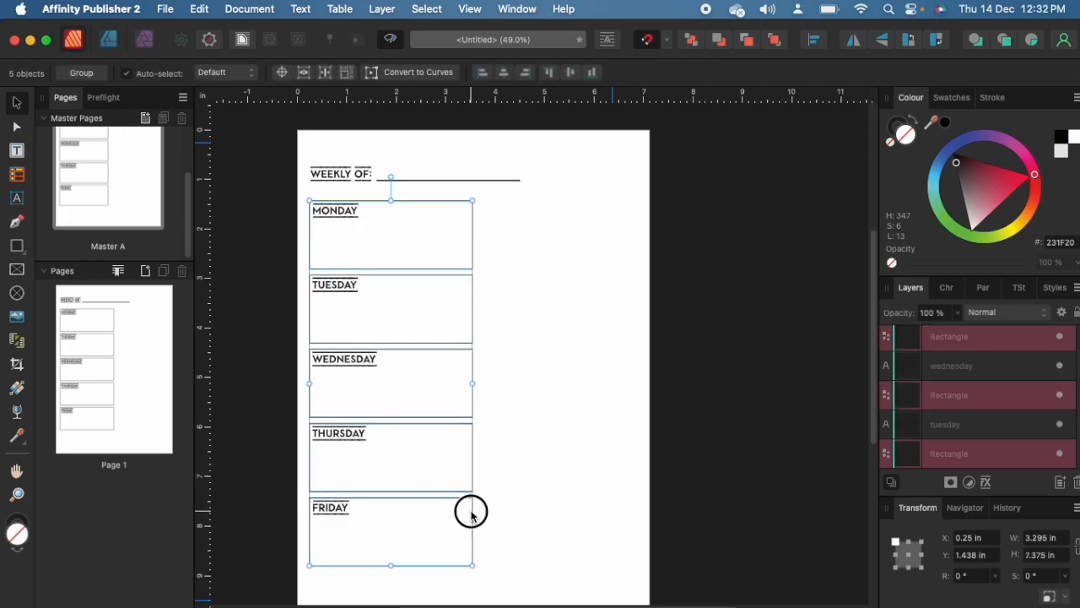
left_click_drag(473, 383, 453, 378)
key("super+z")
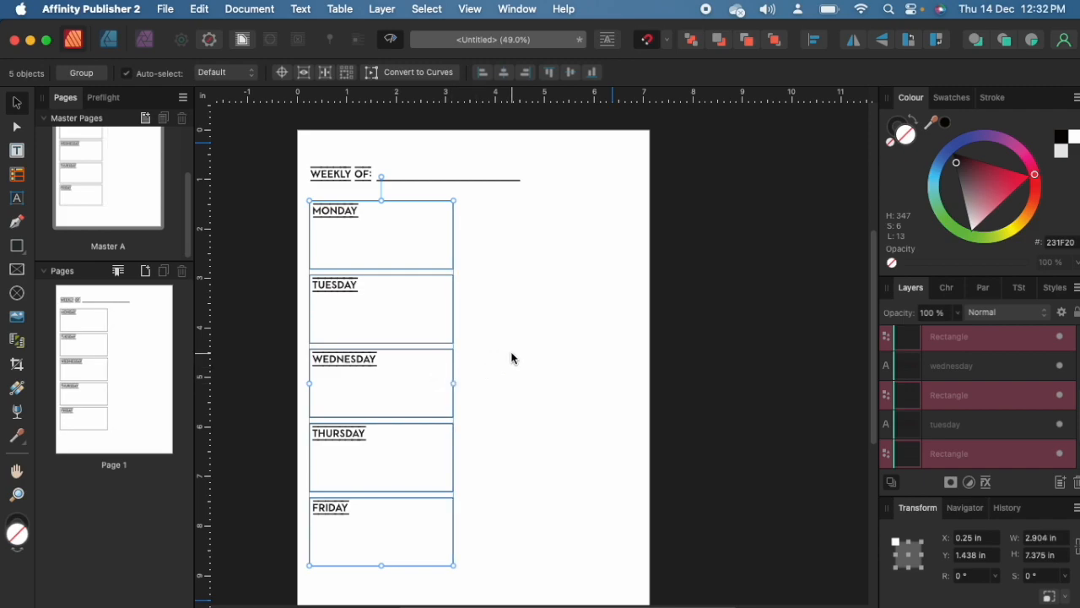
Try shifting the five day rectangles without their labels to X 0.346 in with the guides shown, and undo the shifts
scroll(512, 357, "down", 3)
scroll(510, 360, "up", 1)
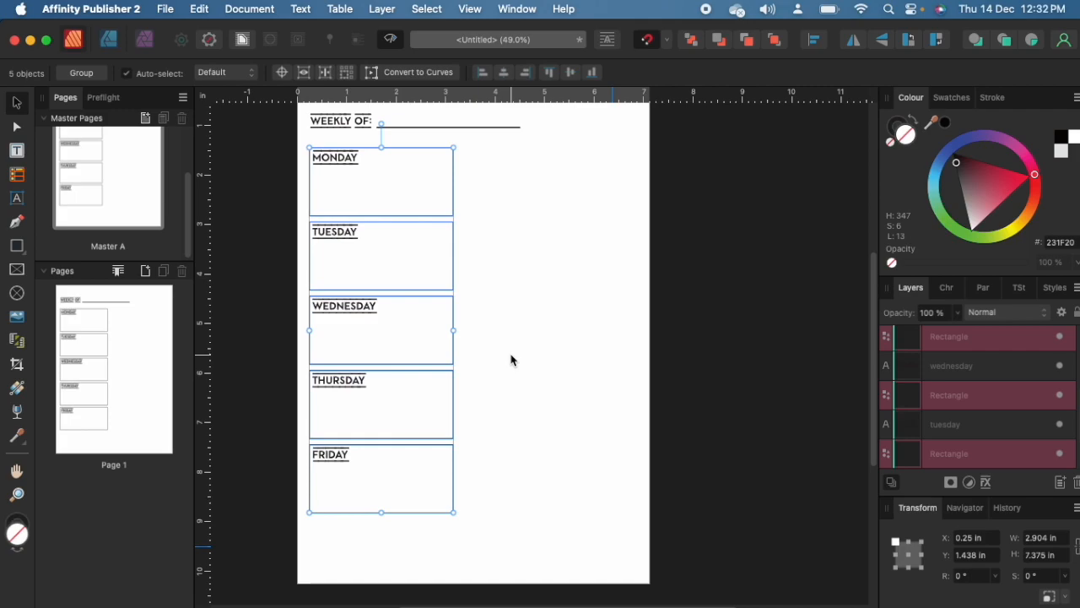
left_click_drag(422, 191, 425, 195)
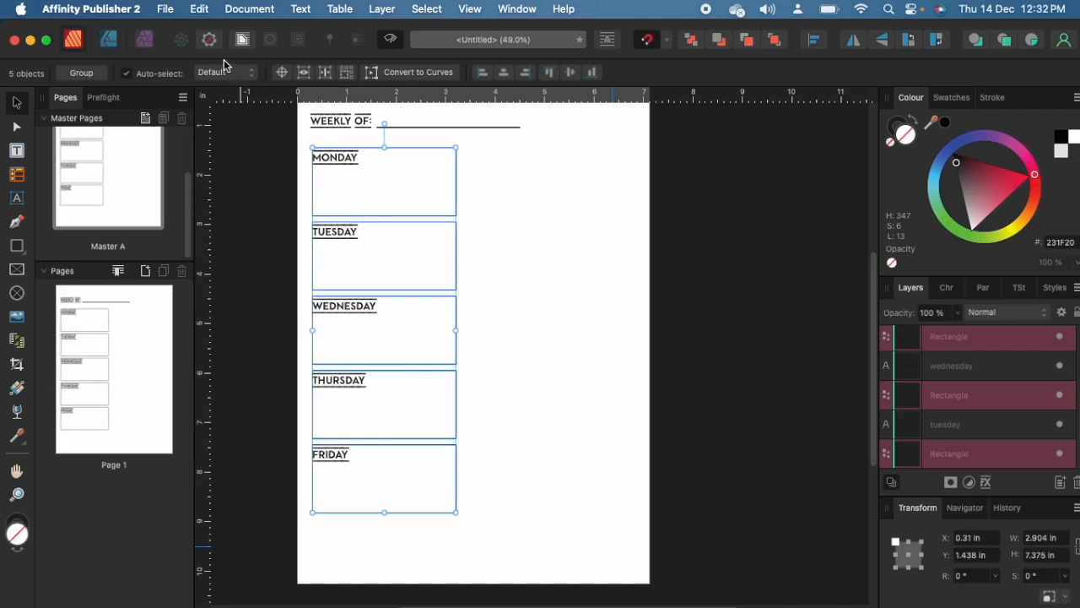
key("w")
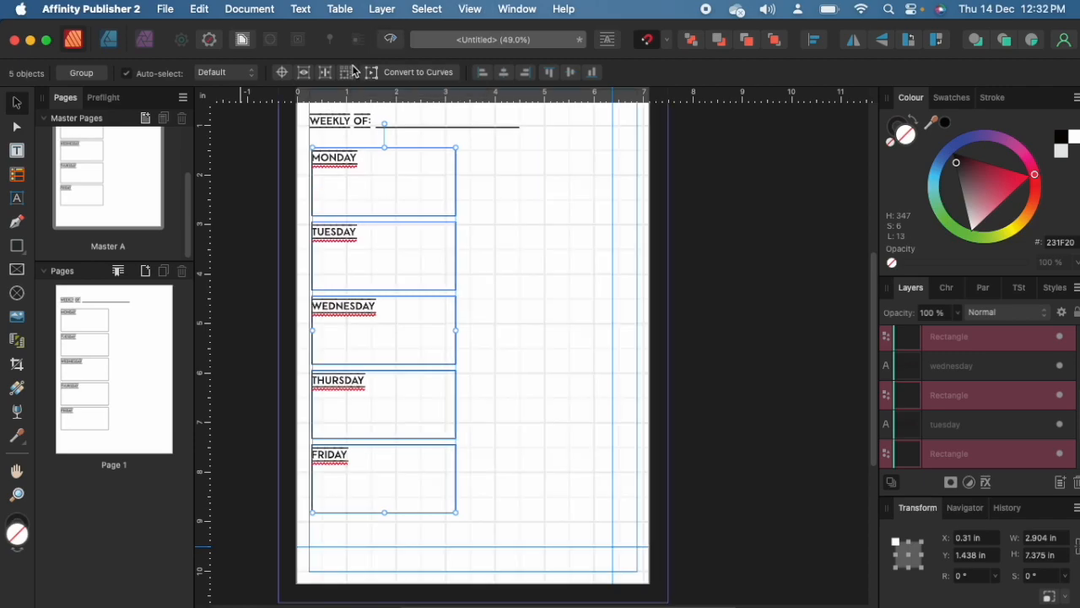
left_click_drag(386, 198, 410, 194)
key("super+z")
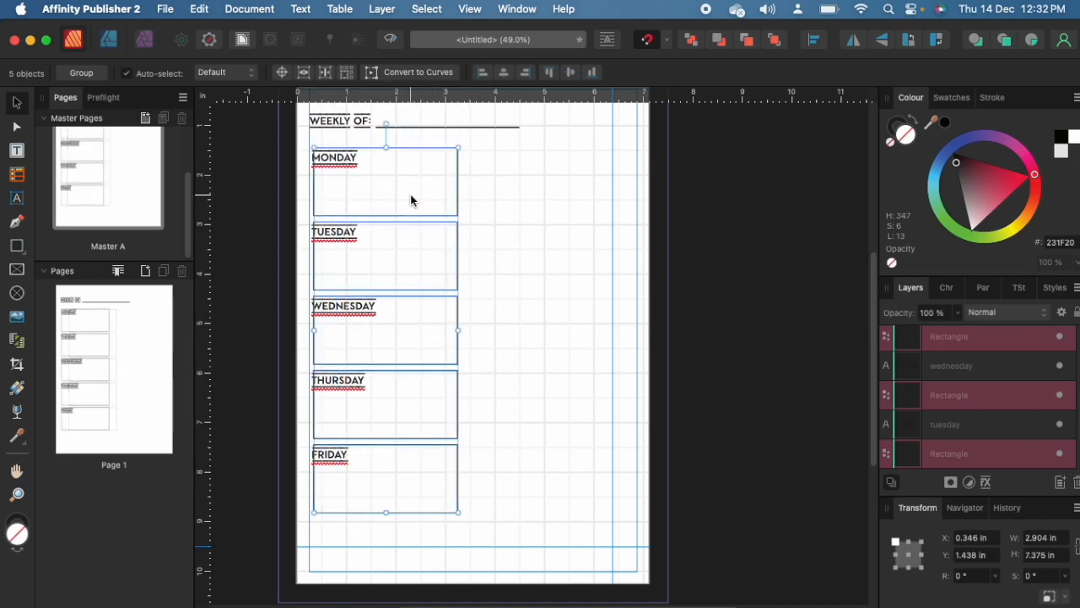
key("super+z")
key("super+z")
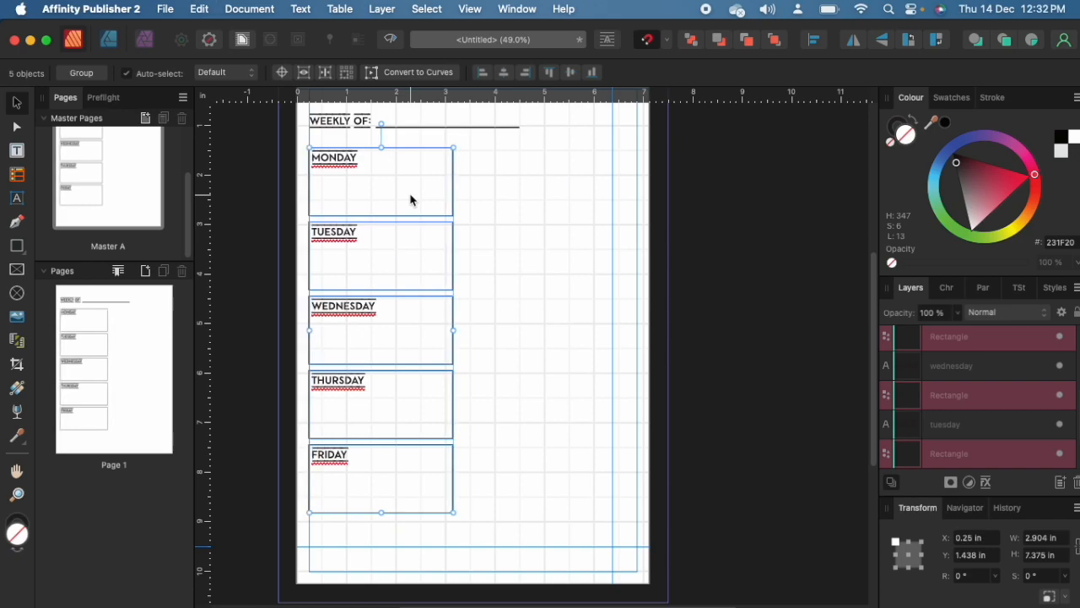
Move all five day boxes together with their labels to X 0.5 in, Y 1.469 in
left_click(512, 214)
left_click_drag(283, 137, 504, 534)
left_click_drag(362, 269, 370, 268)
left_click(502, 223)
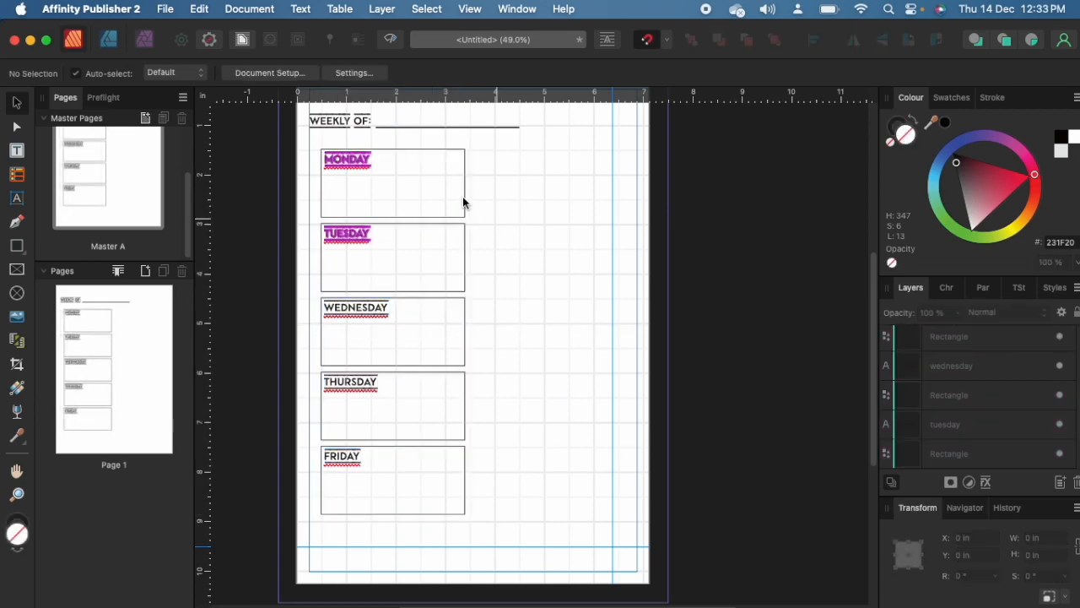
Duplicate the MONDAY box with its label into a second column at X 3.596 in, Y 1.469 in
left_click_drag(306, 140, 457, 201)
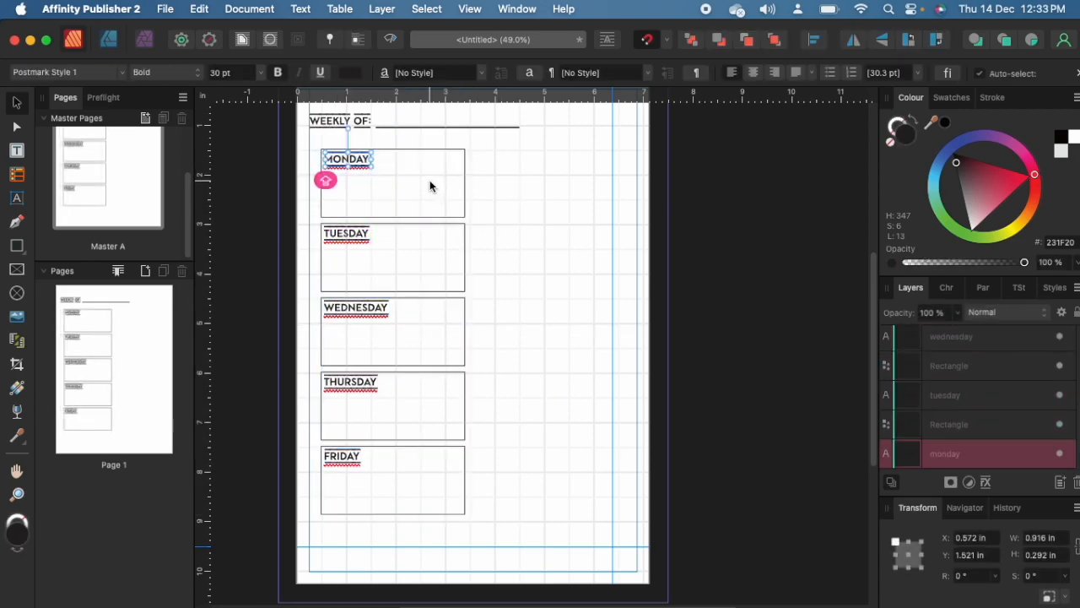
left_click(517, 217)
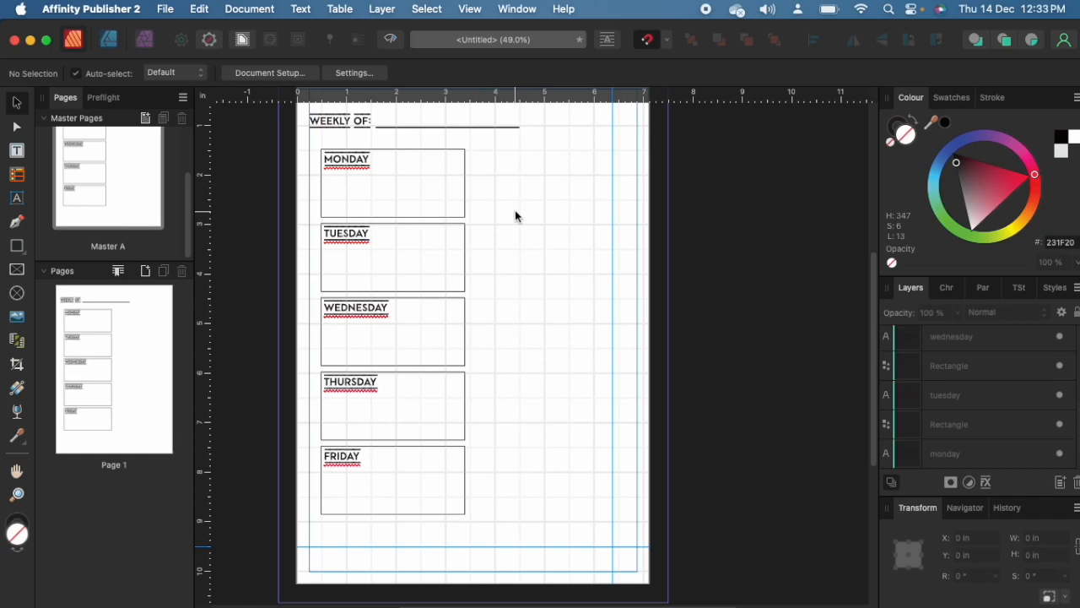
left_click_drag(306, 150, 173, 133)
left_click(506, 217)
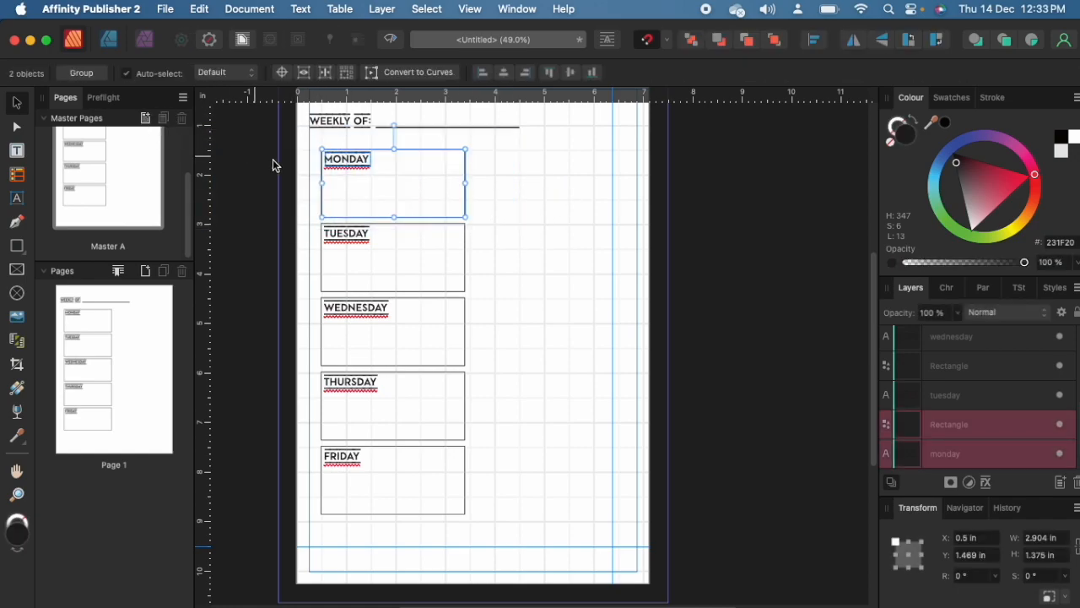
left_click_drag(364, 177, 517, 176)
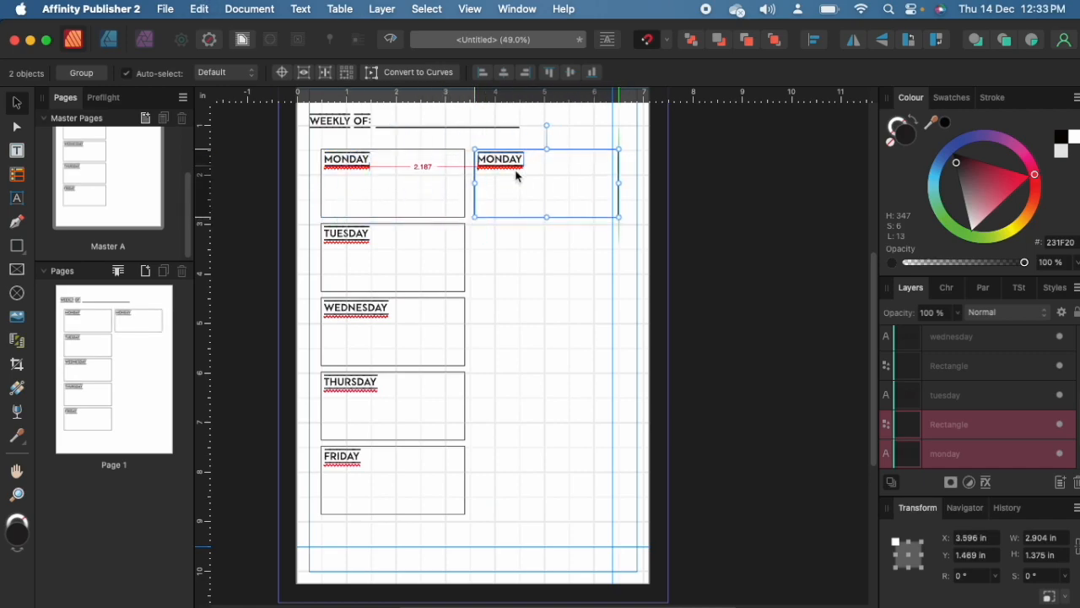
left_click(516, 176)
Change the label of the second-column box to SATURDAY
double_click(501, 162)
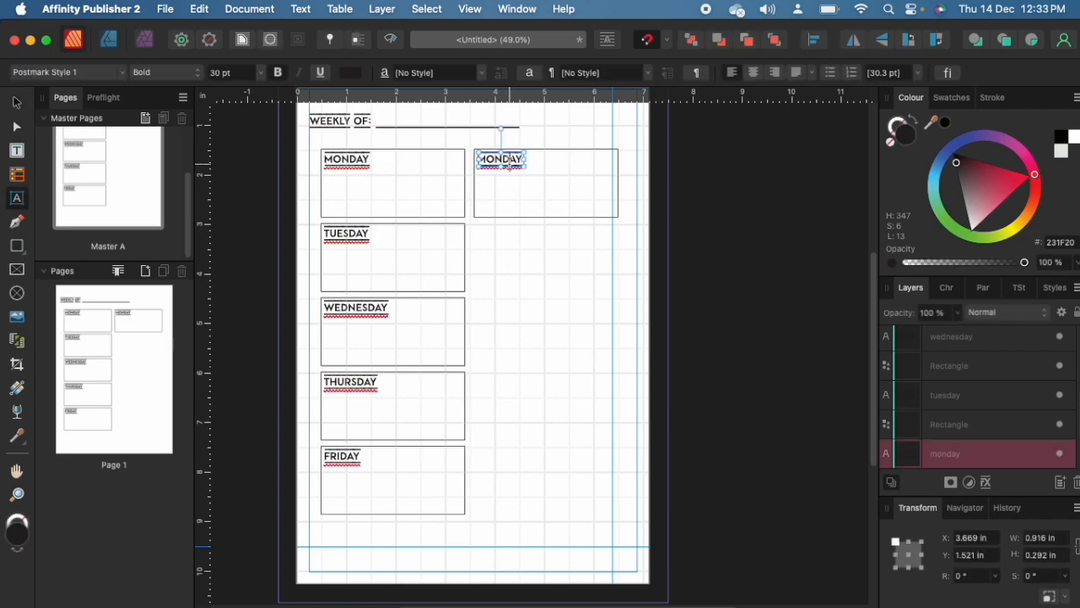
type("SATURDAY")
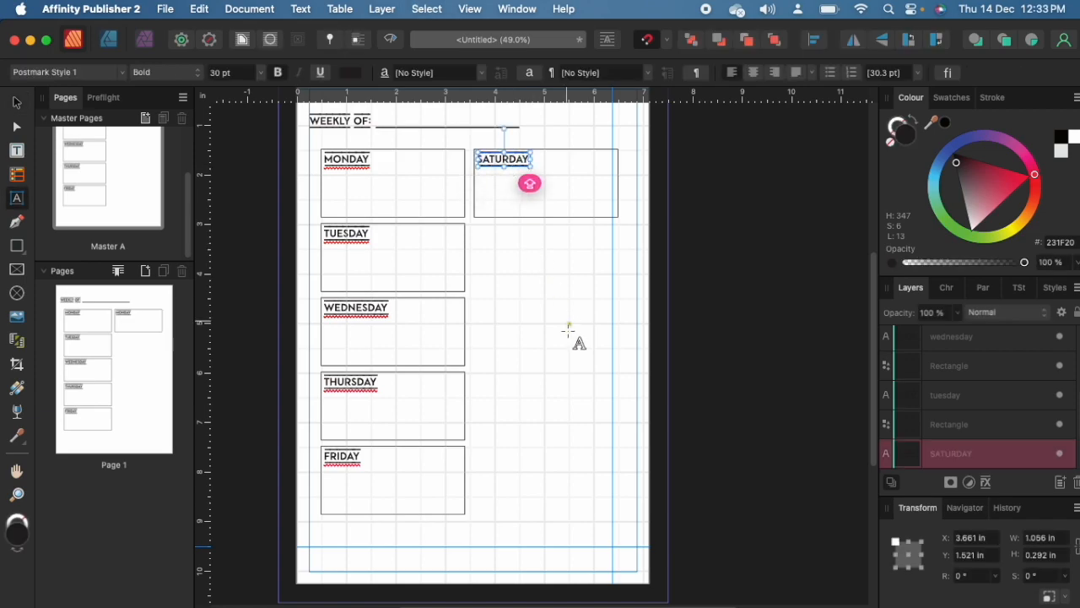
key("Escape")
key("Escape")
Duplicate the SATURDAY box with its label directly below and change the copy's label to SUNDAY
left_click_drag(673, 280, 514, 231)
left_click(565, 239)
double_click(514, 237)
double_click(514, 236)
type("SUNDAY")
key("Escape")
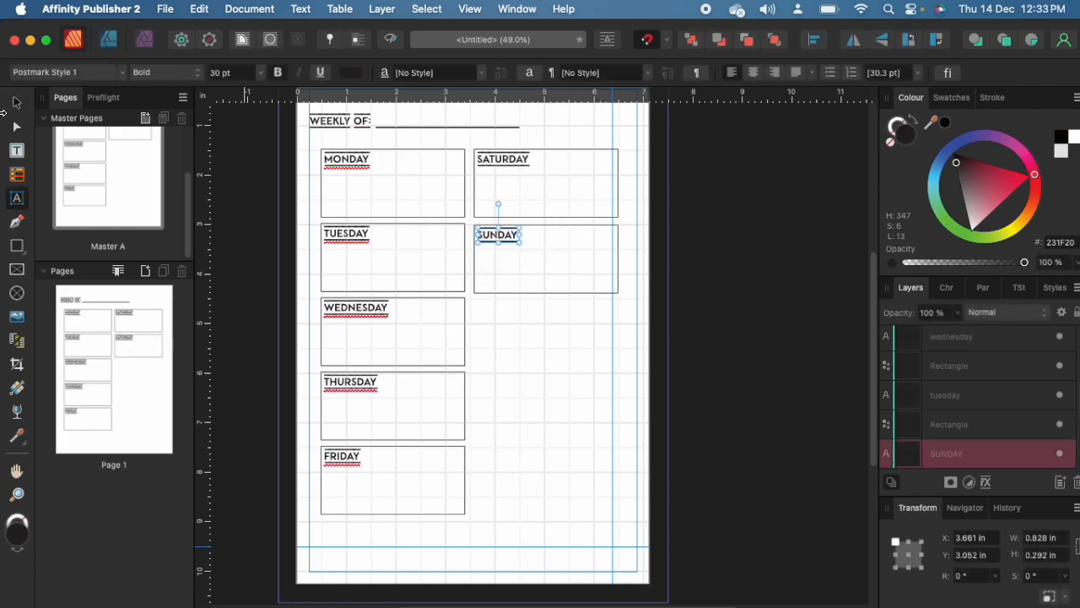
Add a tall unlabelled rectangle below the SUNDAY box at X 3.596 in, Y 4.563 in, sized 2.904 × 5.406 in
left_click(17, 103)
left_click(640, 308)
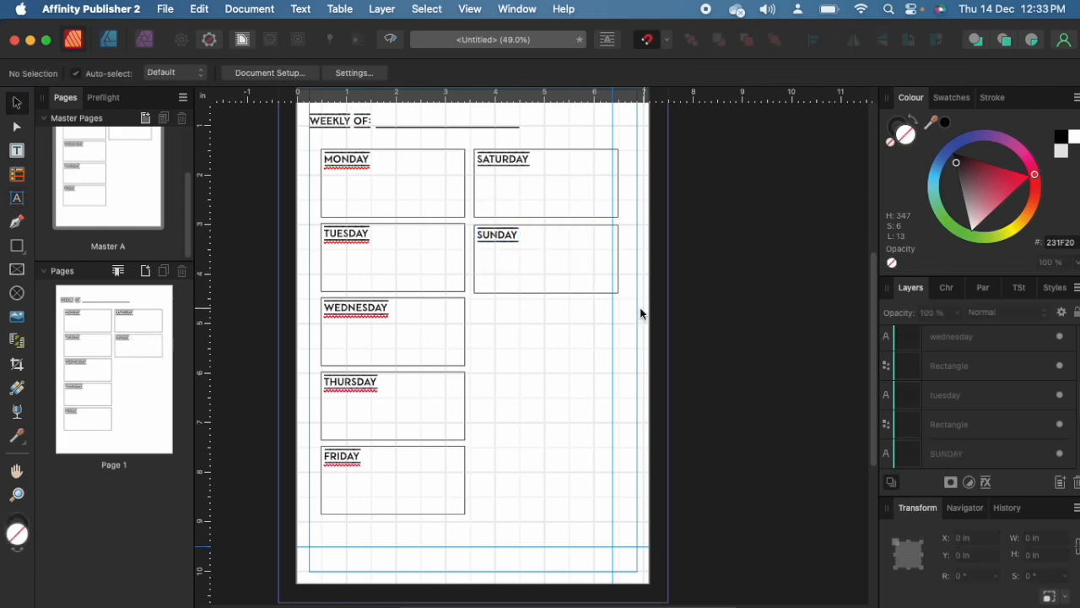
left_click(528, 293)
left_click_drag(528, 292, 547, 570)
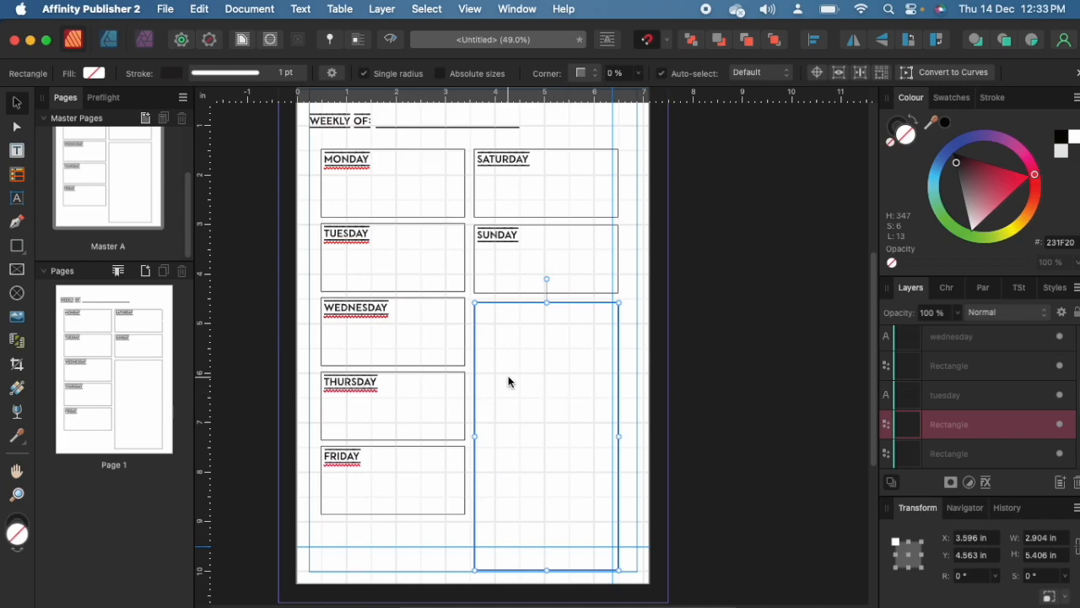
Move the THURSDAY and FRIDAY boxes with their labels down, placing the FRIDAY label at Y 7.958 in
left_click_drag(304, 382, 434, 439)
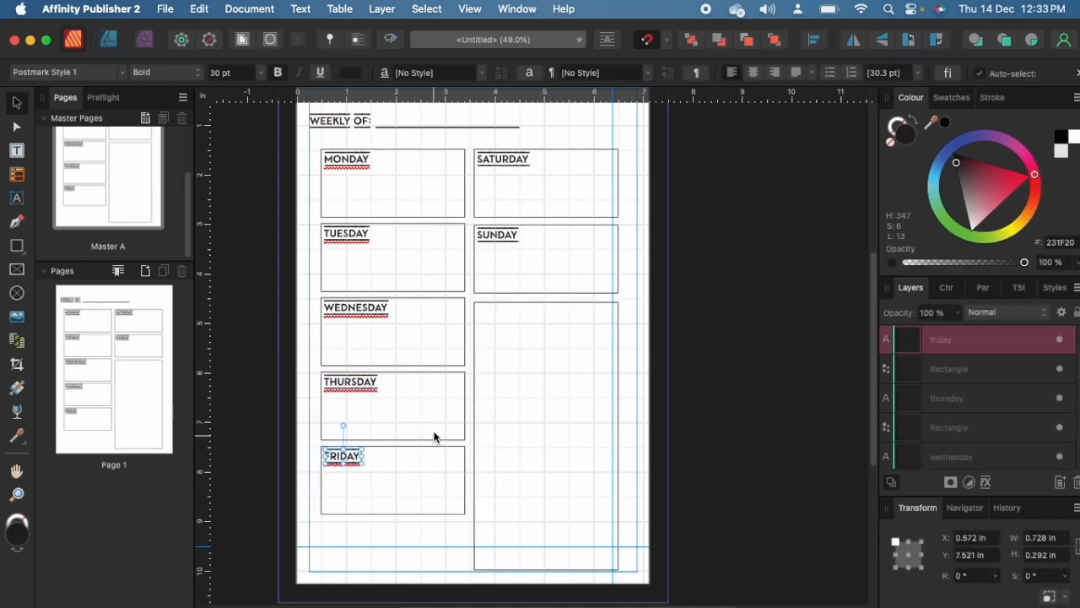
left_click_drag(305, 365, 467, 540)
left_click_drag(434, 413, 434, 439)
scroll(372, 315, "up", 1)
Move the FRIDAY box with its label down to Y 8.125 in, resting on the horizontal guide
mouse_move(309, 247)
left_mouse_down()
mouse_move(410, 340)
mouse_move(426, 339)
left_mouse_up()
left_click(414, 506)
left_click_drag(307, 475, 319, 496)
left_click(294, 506)
left_click(343, 489)
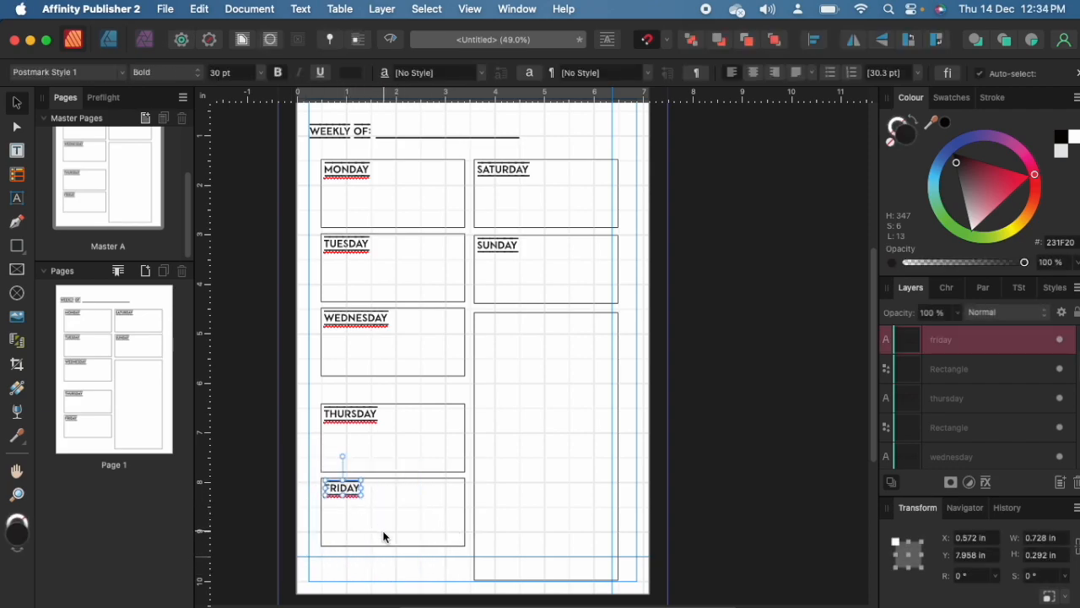
left_click(383, 544, "shift")
left_click(394, 511)
left_click_drag(394, 510, 395, 521)
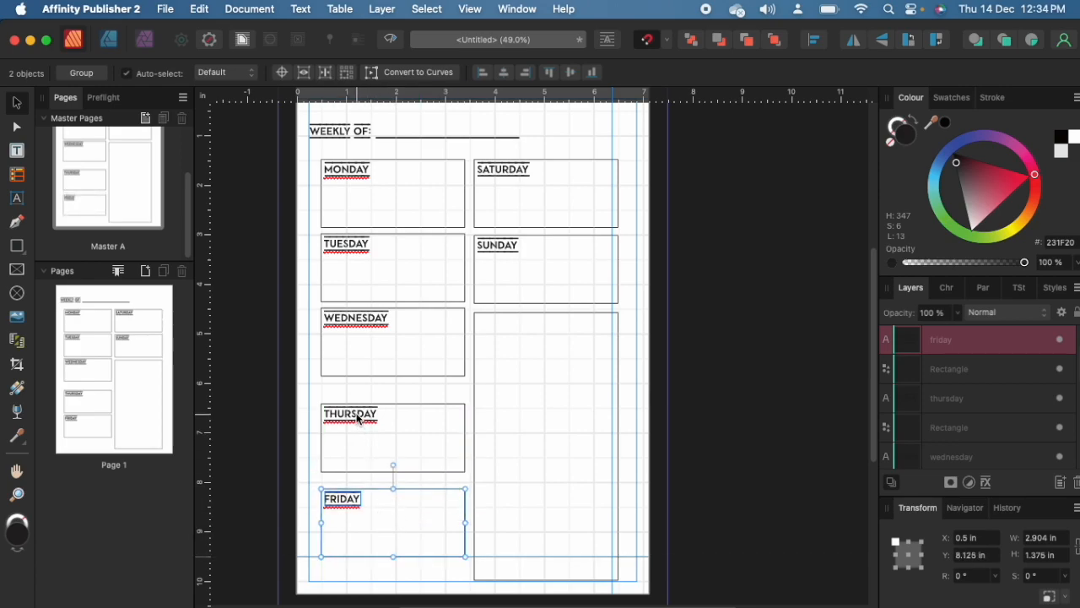
Move the WEDNESDAY box with its label down to Y 4.75 in
left_click(292, 393)
left_click_drag(310, 306, 460, 398)
left_click(396, 340)
left_click(369, 320)
left_click(391, 375, "shift")
mouse_move(391, 369)
left_mouse_down()
mouse_move(391, 353)
mouse_move(392, 365)
left_mouse_up()
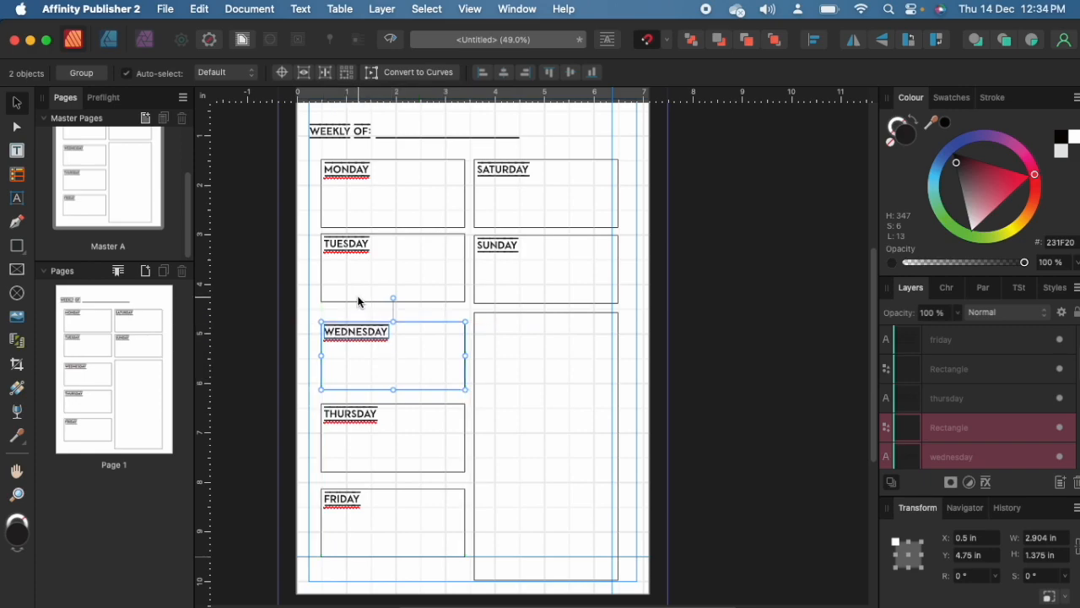
Move the TUESDAY box together with its label down to Y 3.156 in
scroll(312, 281, "up", 2)
left_click_drag(301, 250, 450, 330)
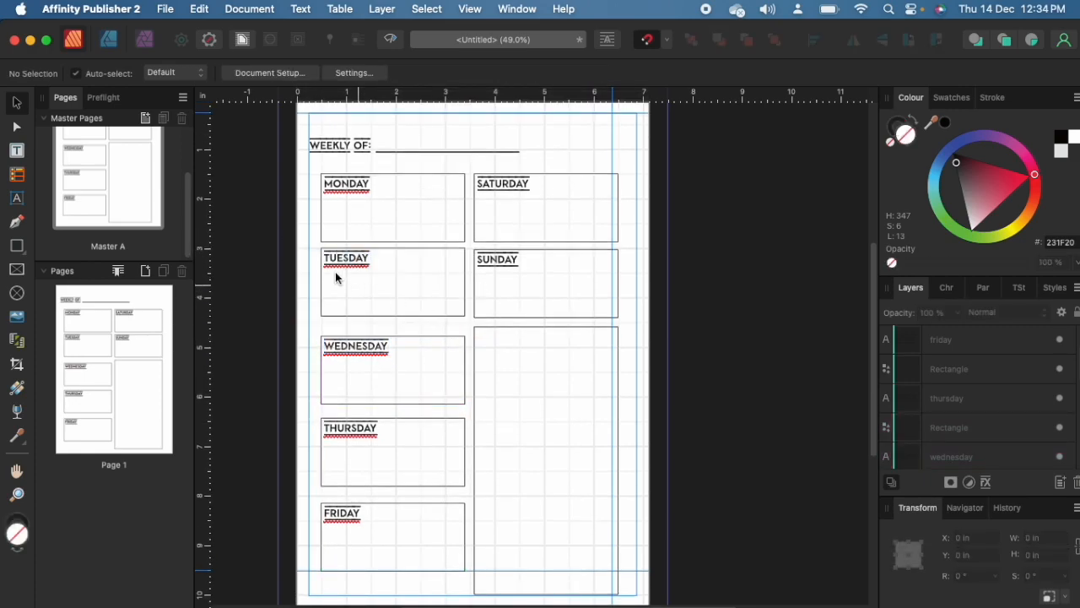
left_click(322, 255)
left_click(358, 261, "shift")
left_click_drag(363, 263, 364, 272)
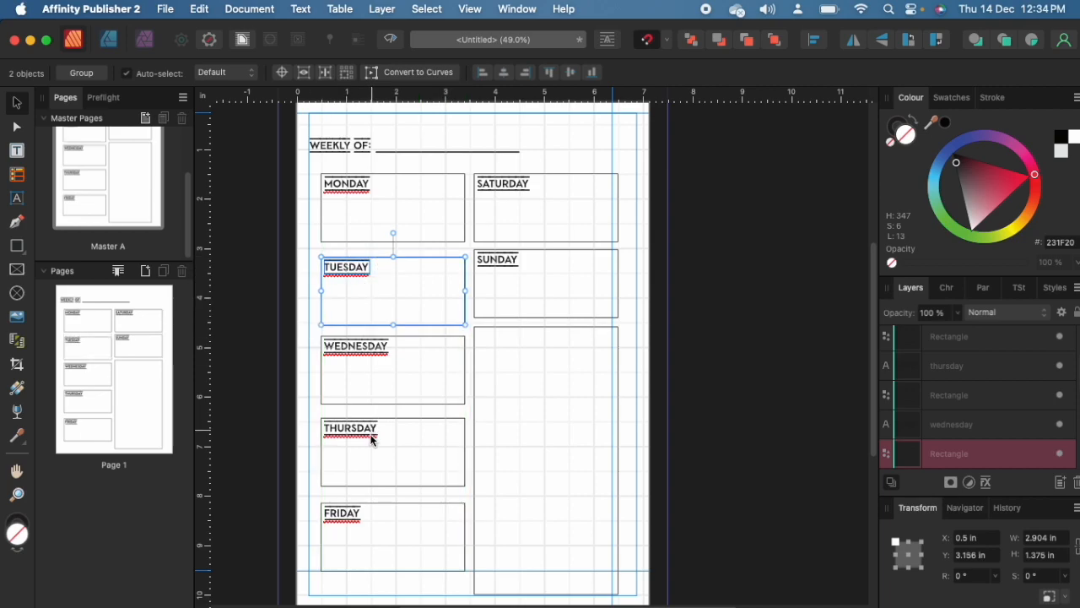
Shift the THURSDAY box and its label down slightly to about Y 6.531 in
left_click(299, 461)
left_click_drag(302, 407, 462, 502)
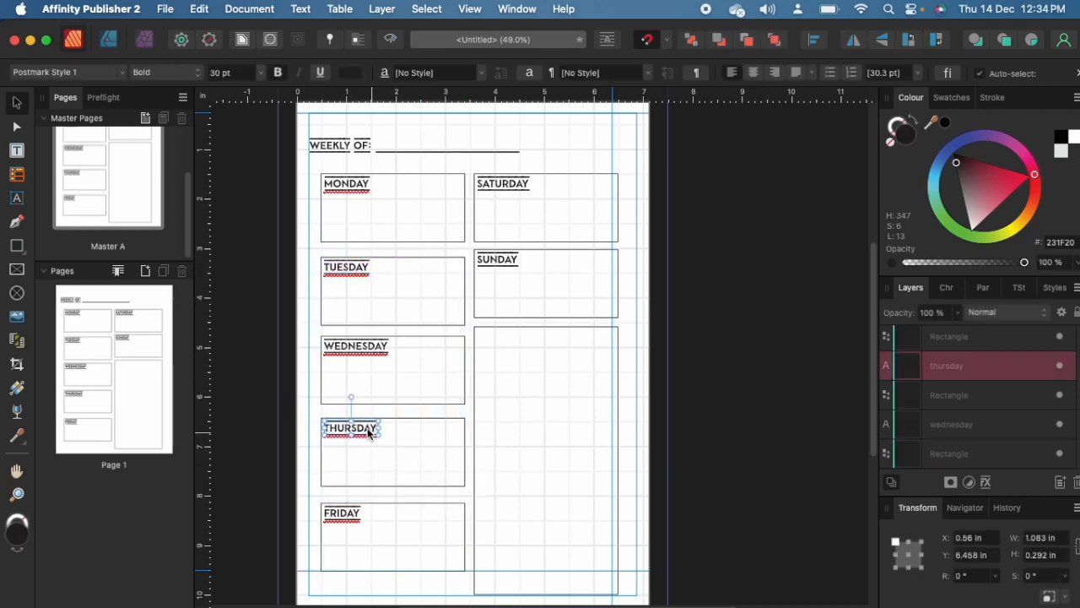
left_click(386, 484, "shift")
left_click_drag(364, 432, 365, 436)
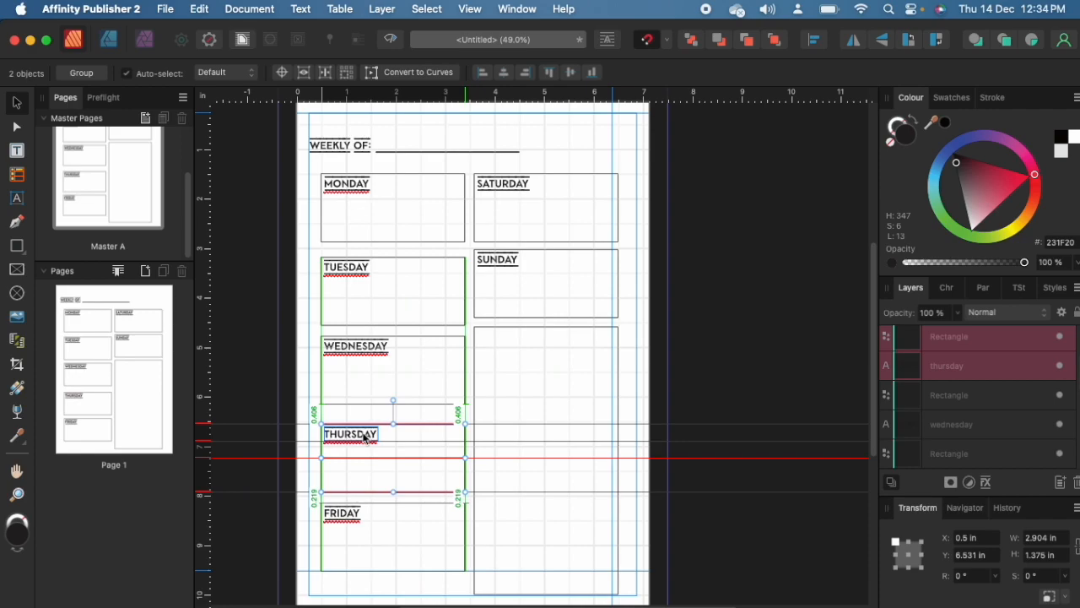
left_click(301, 337)
Move the "WEEKLY OF:" heading and its write-in line to X 0.5 in, Y 0.604 in, aligned with the day boxes
scroll(302, 341, "down", 3)
scroll(302, 339, "up", 5)
left_click(313, 206)
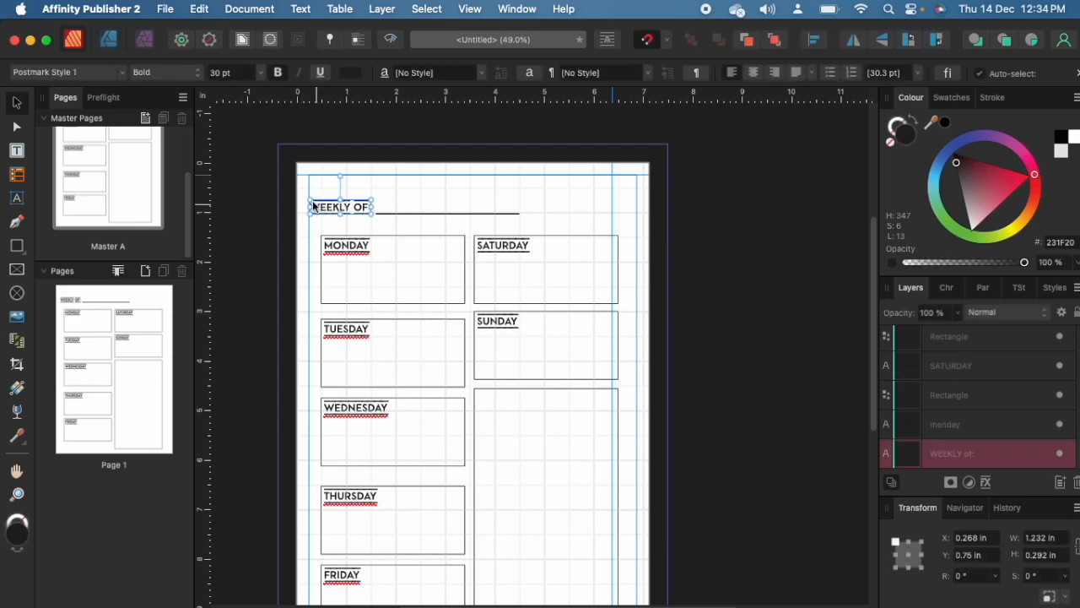
left_click_drag(302, 188, 626, 224)
left_click_drag(453, 213, 465, 206)
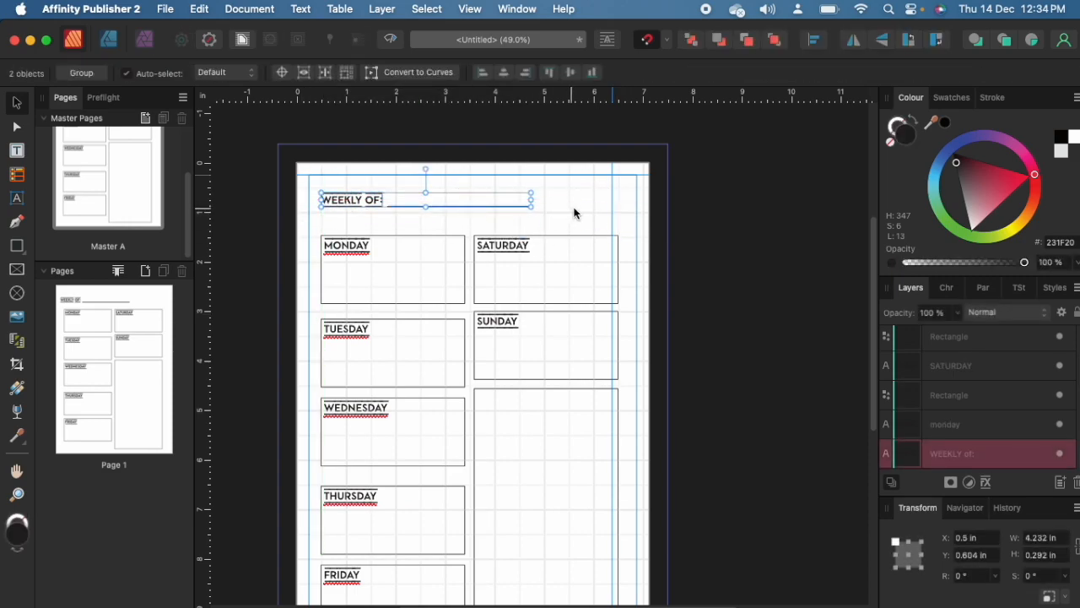
left_click(571, 207)
left_click(368, 200)
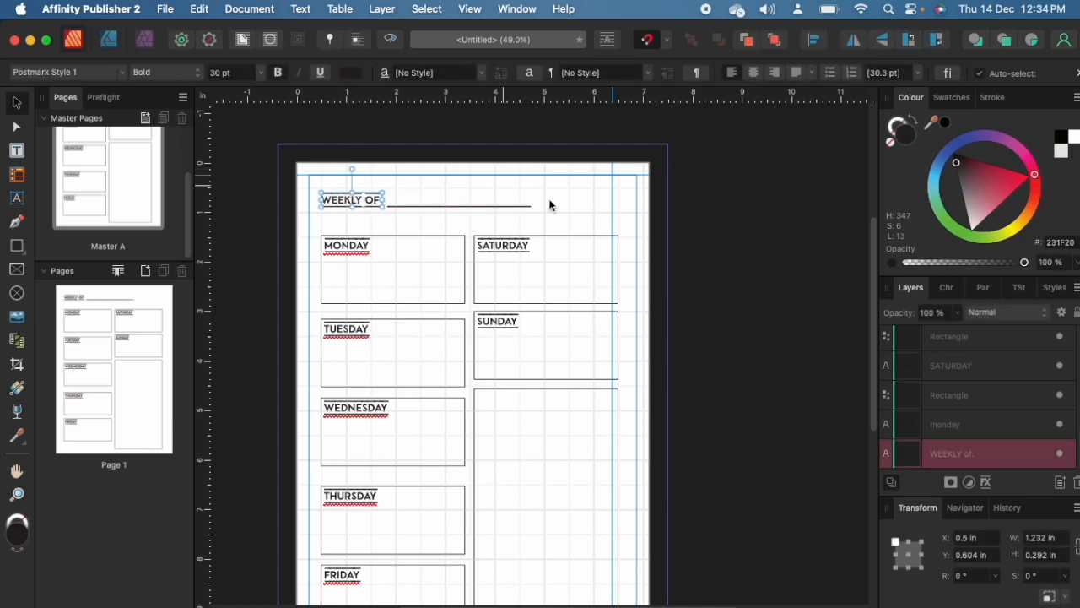
Duplicate the SUNDAY label into the tall box at about X 3.672 in, Y 4.708 in and change its text to "Shopping list:"
left_click(680, 247)
scroll(696, 251, "down", 8)
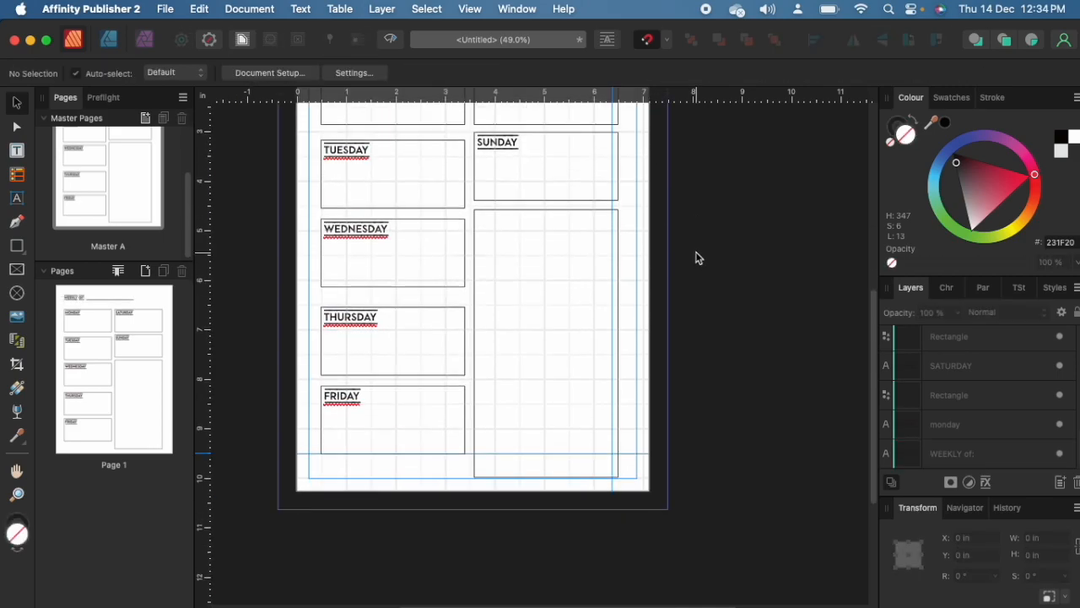
left_click(501, 140)
left_click_drag(500, 153, 500, 227)
double_click(501, 227)
type("shoppo")
key("BackSpace")
type("ing list")
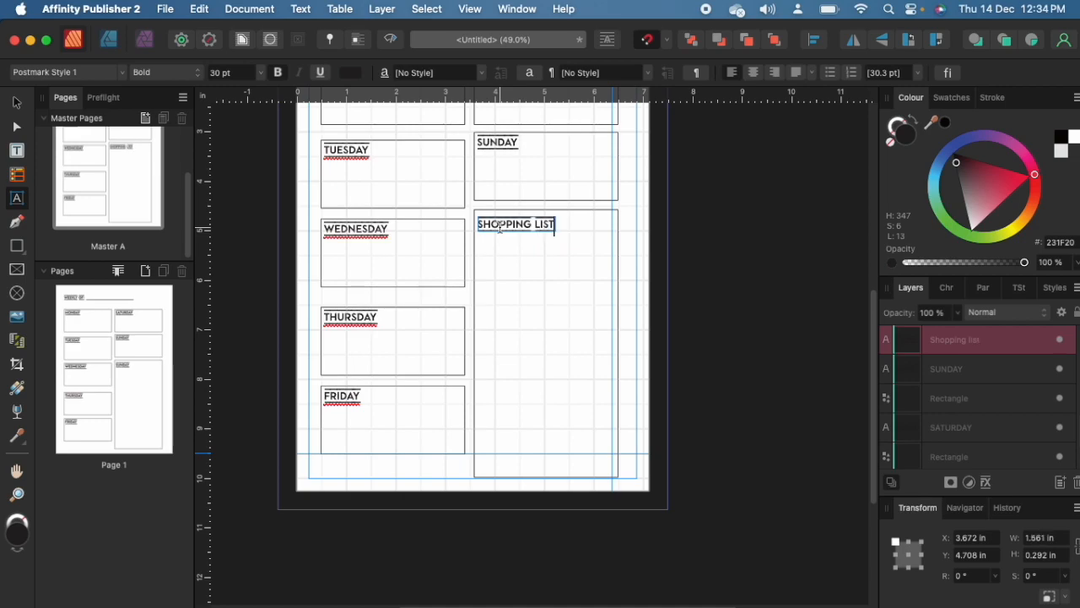
type(":")
left_click(16, 101)
left_click(631, 224)
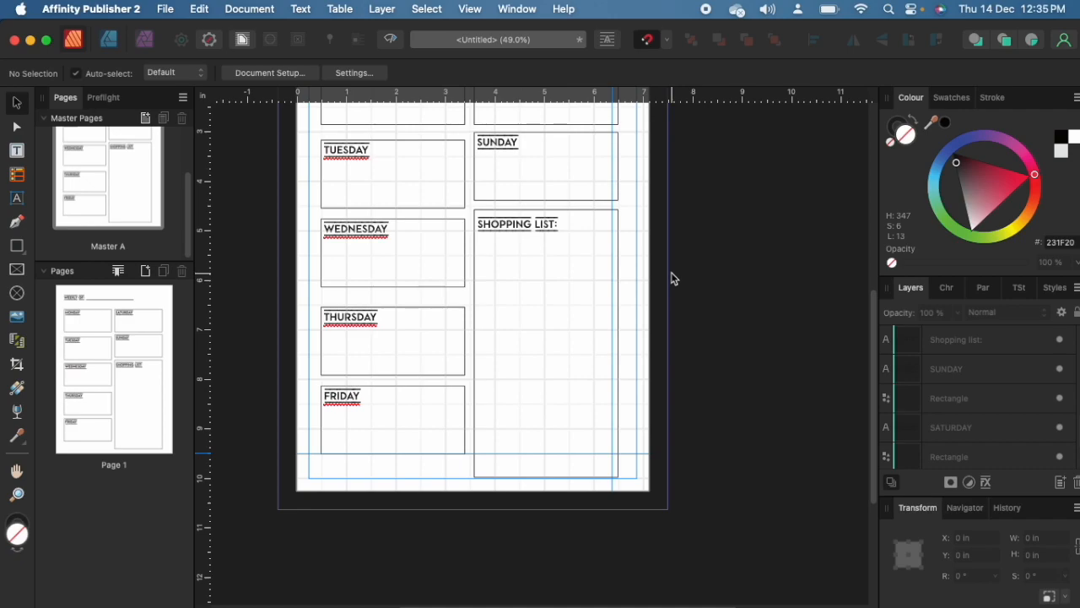
Review the spacing of the heading, day boxes and shopping list box over the whole page
scroll(253, 262, "up", 3)
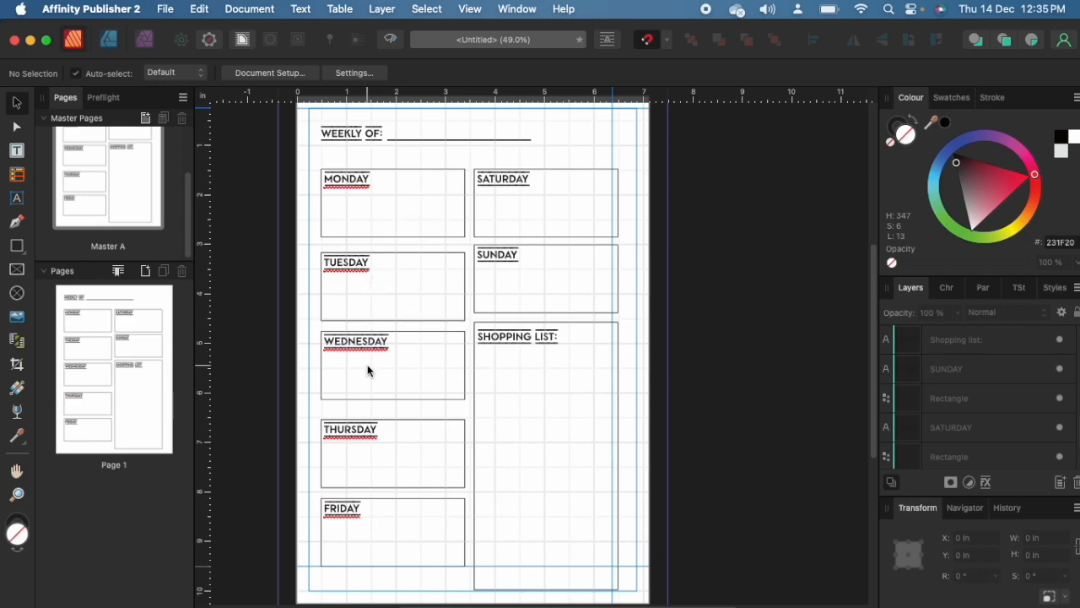
scroll(363, 438, "down", 2)
double_click(363, 474)
left_click(363, 210)
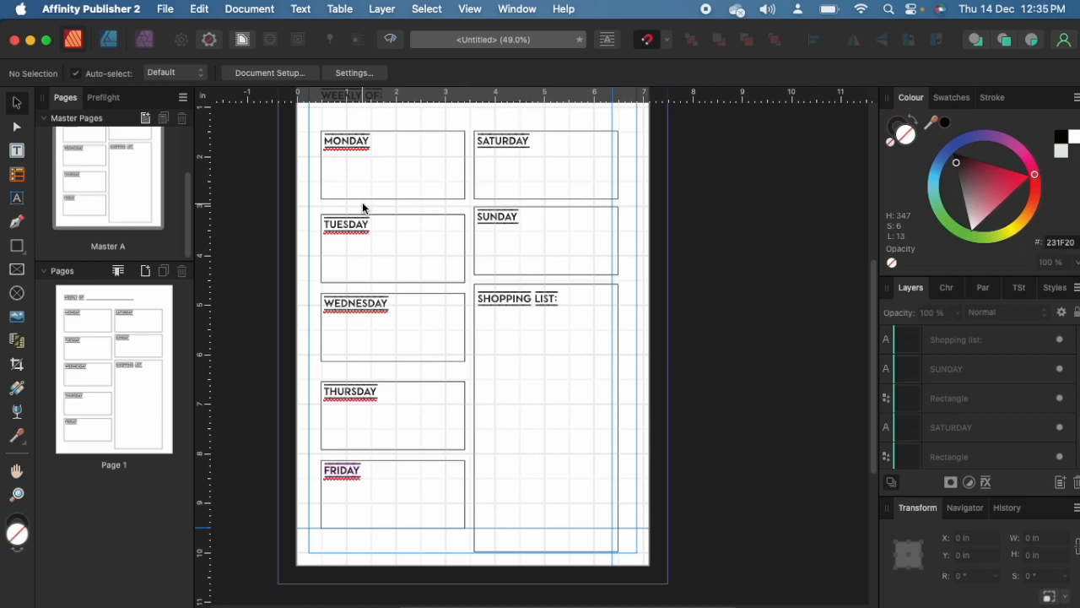
double_click(354, 152)
left_click(352, 152)
scroll(313, 152, "up", 3)
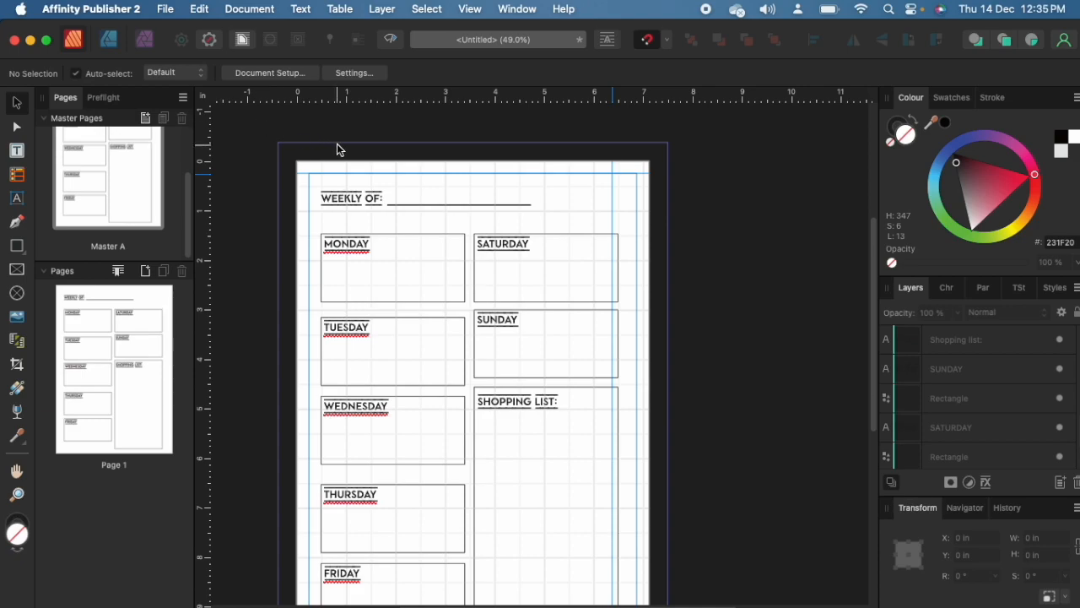
scroll(337, 149, "down", 3)
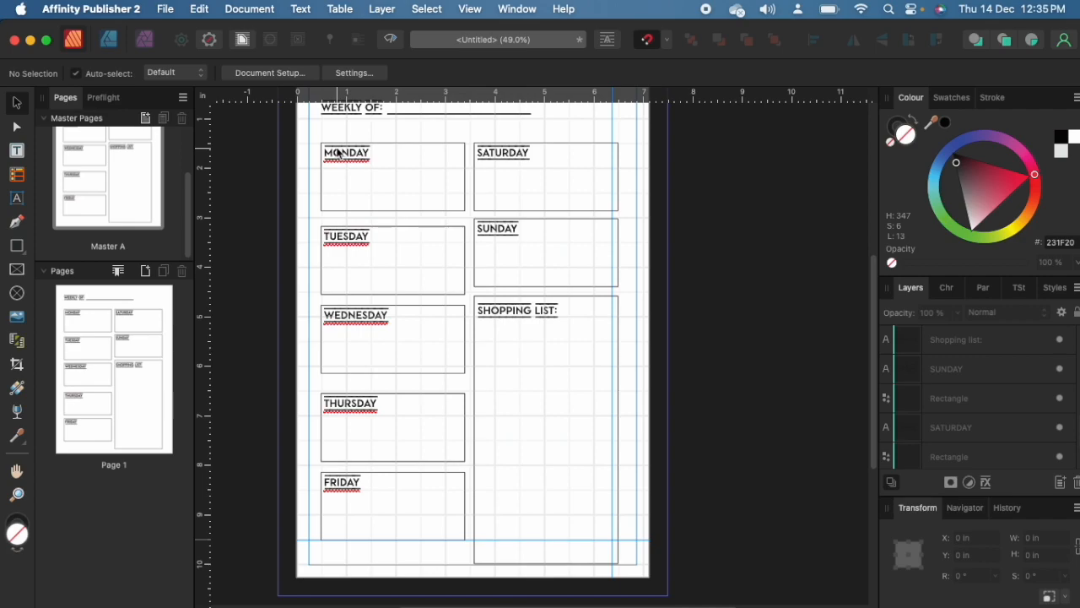
scroll(524, 291, "up", 1)
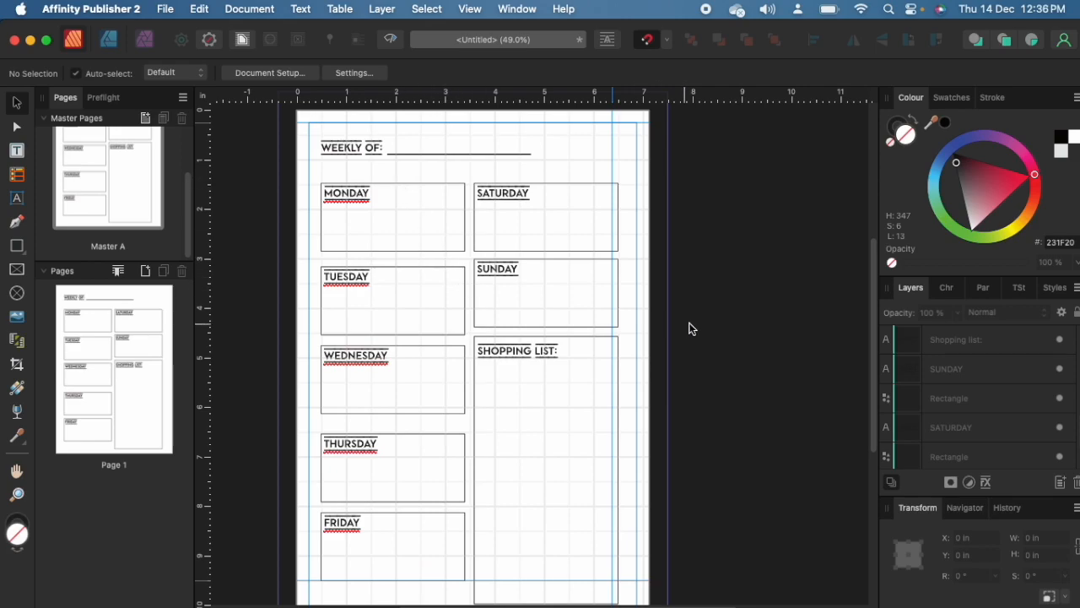
scroll(694, 327, "down", 3)
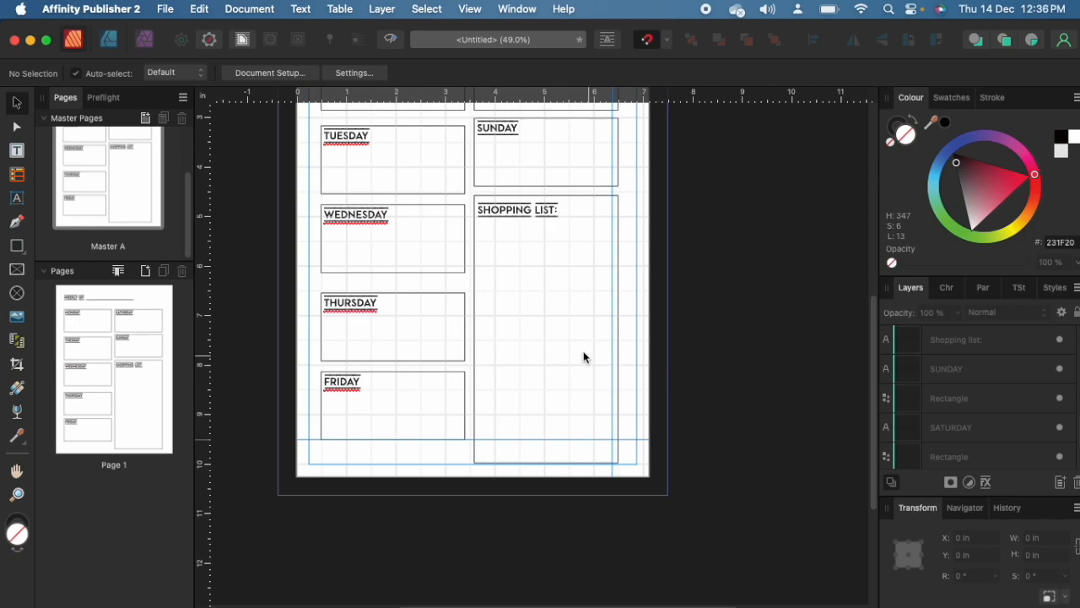
scroll(588, 357, "up", 5)
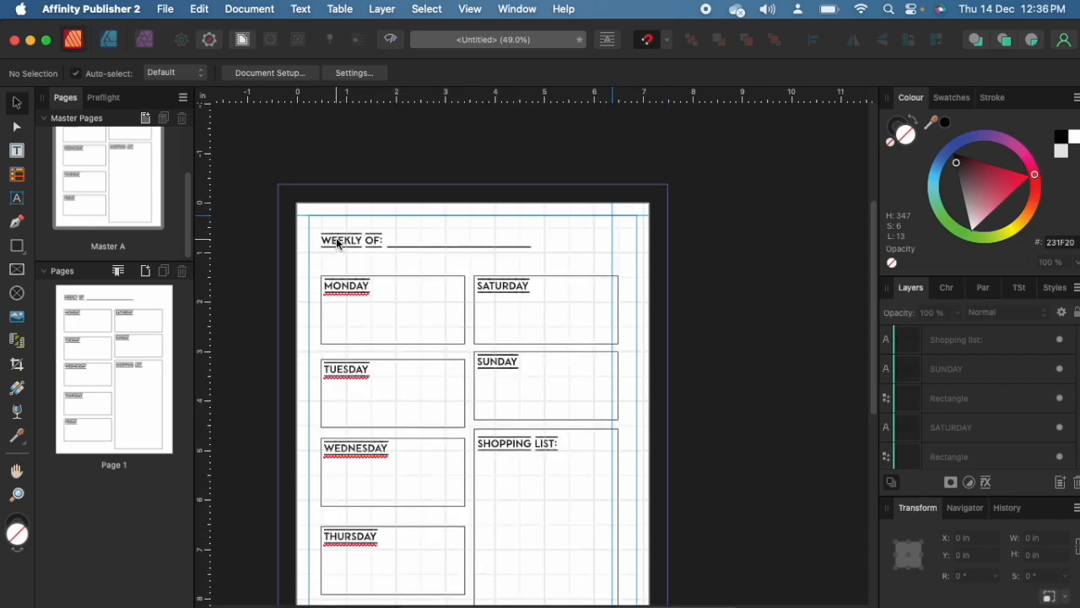
scroll(759, 342, "down", 2)
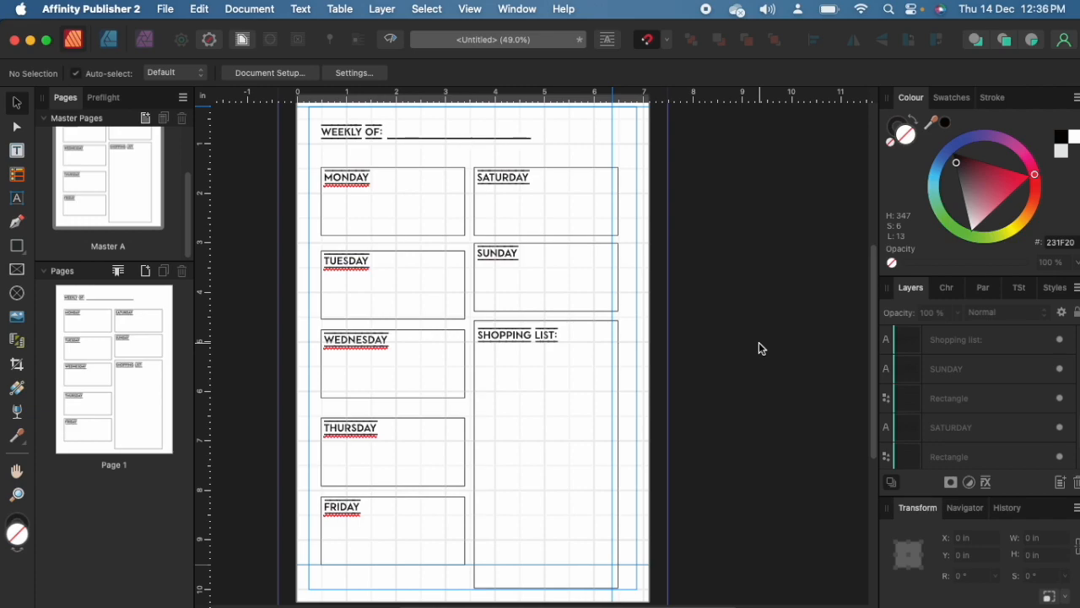
Turn on preview mode and inspect the full page without guides and grid
key("w")
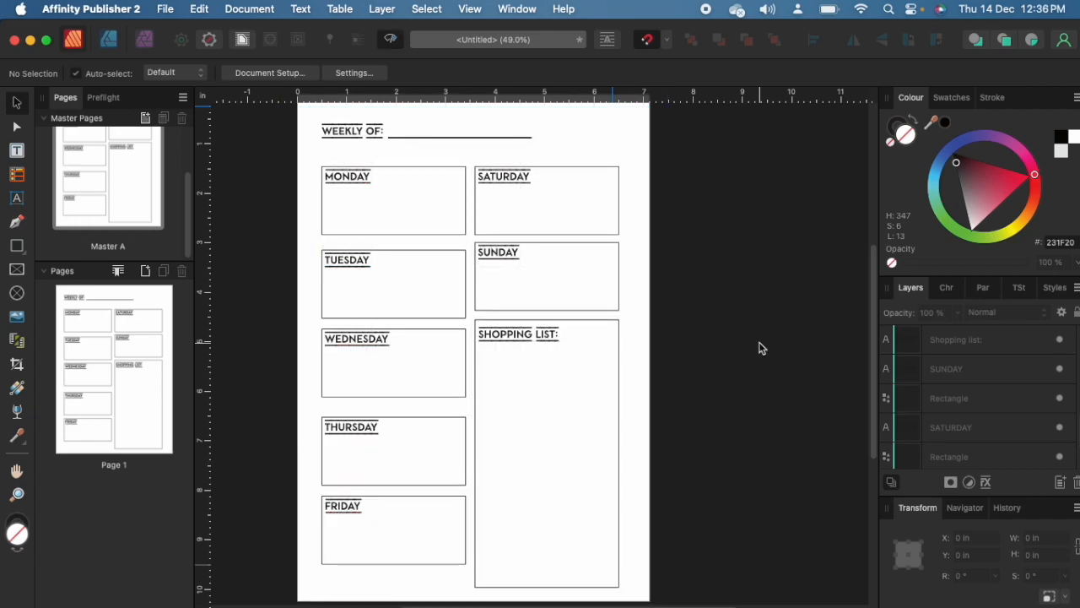
scroll(707, 334, "down", 1)
scroll(706, 334, "down", 2)
scroll(706, 334, "up", 5)
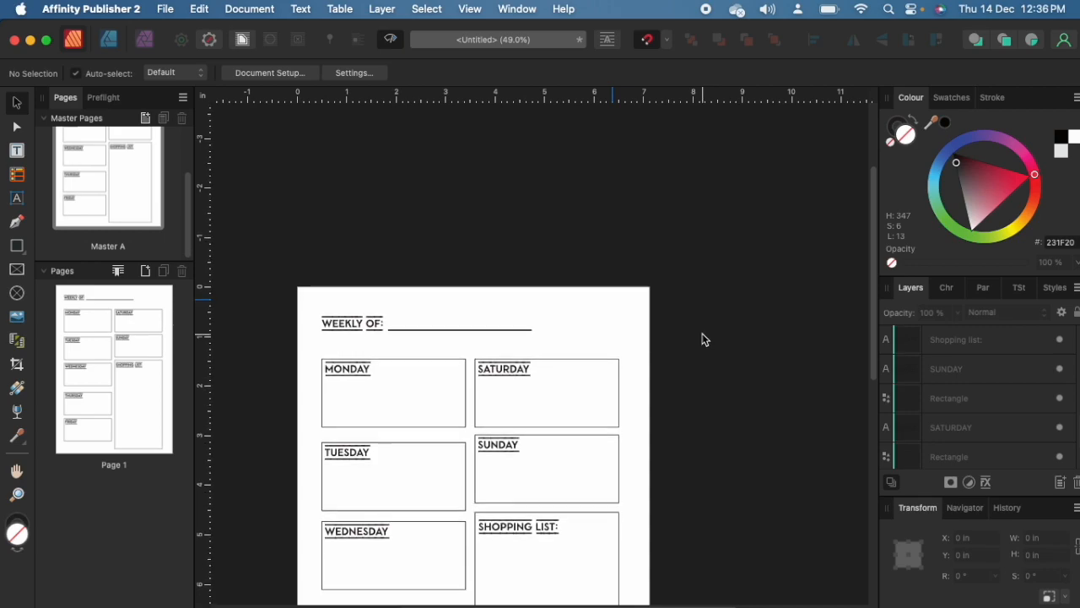
scroll(704, 338, "down", 4)
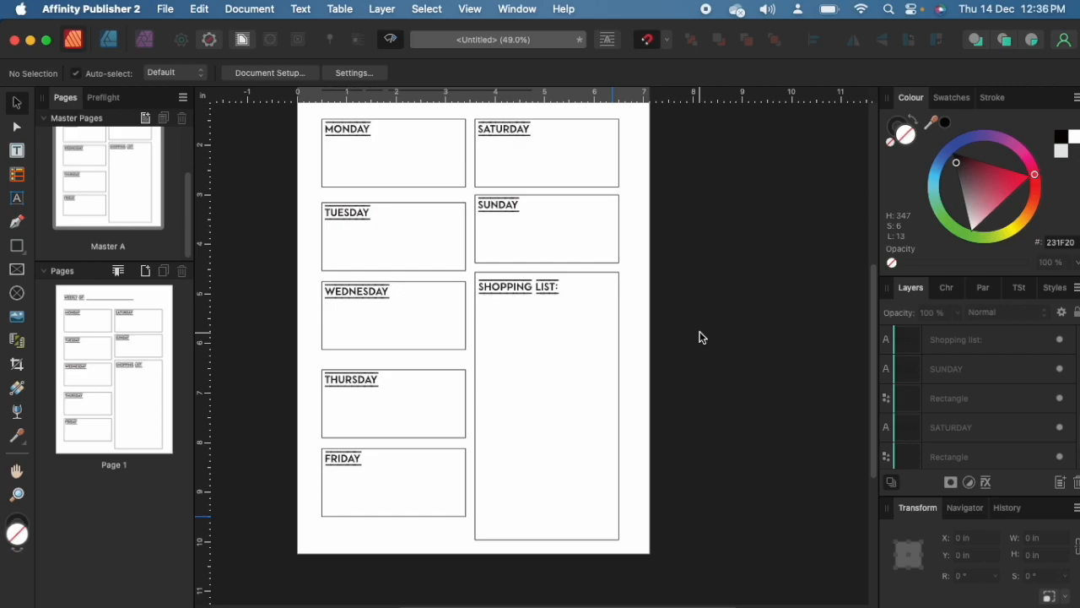
key("super+equal")
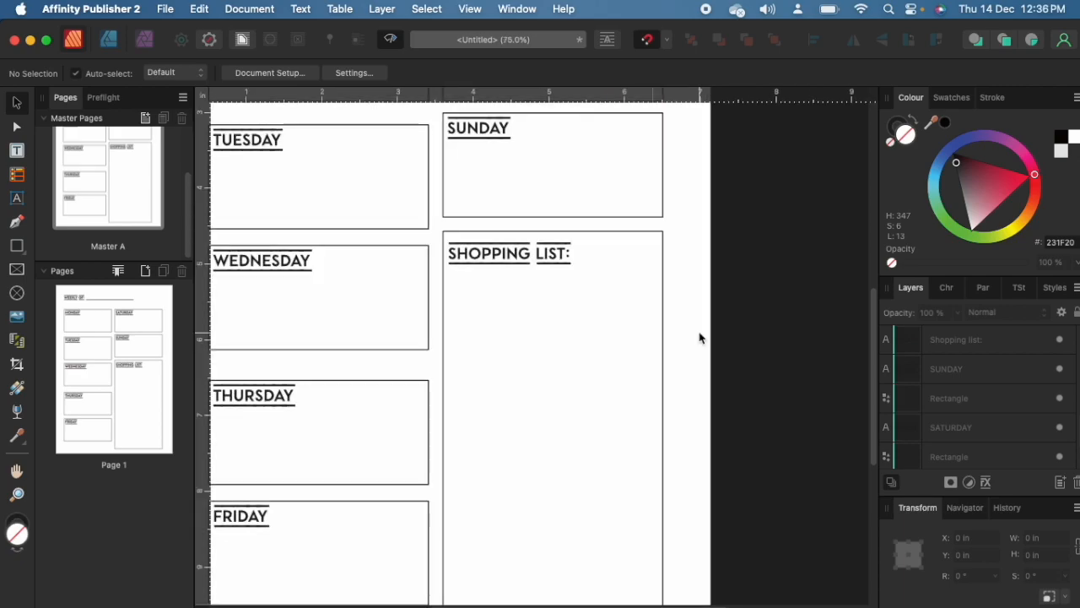
key("super+minus")
scroll(286, 438, "down", 2)
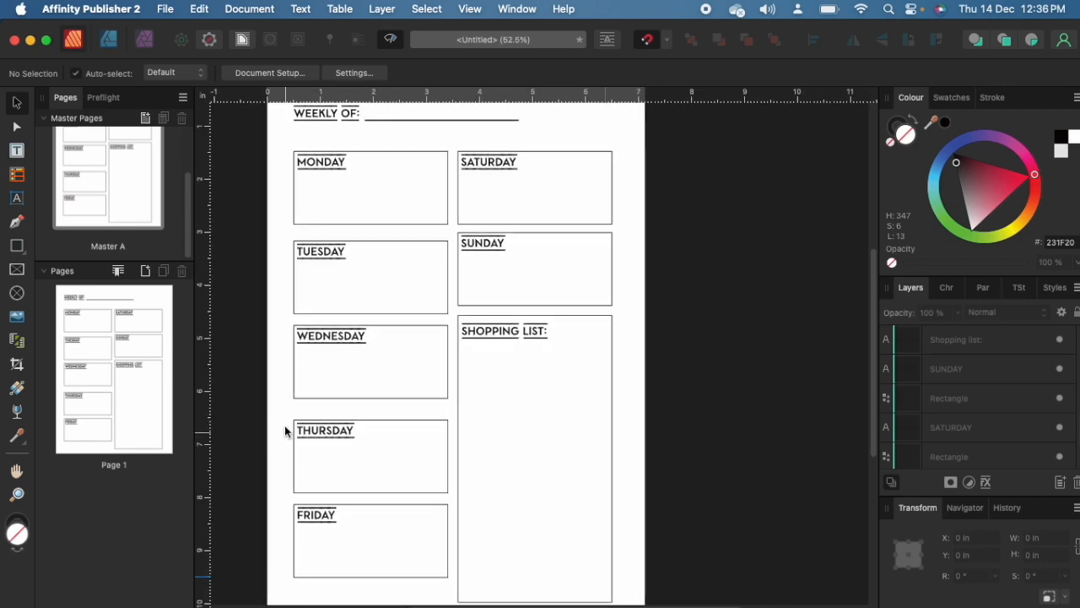
scroll(287, 435, "up", 2)
scroll(308, 378, "up", 2)
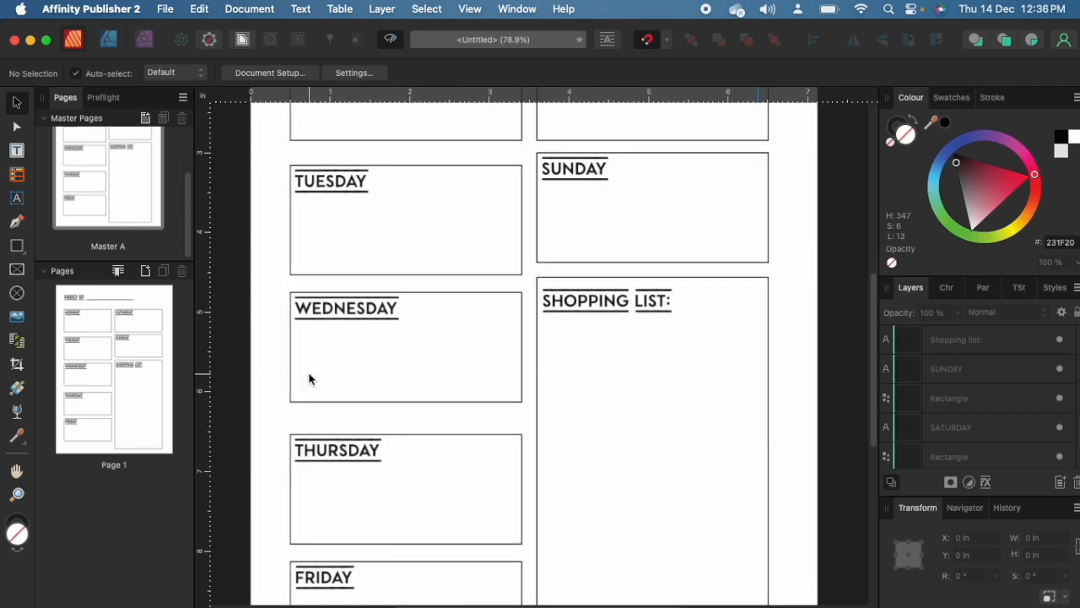
scroll(321, 366, "up", 5)
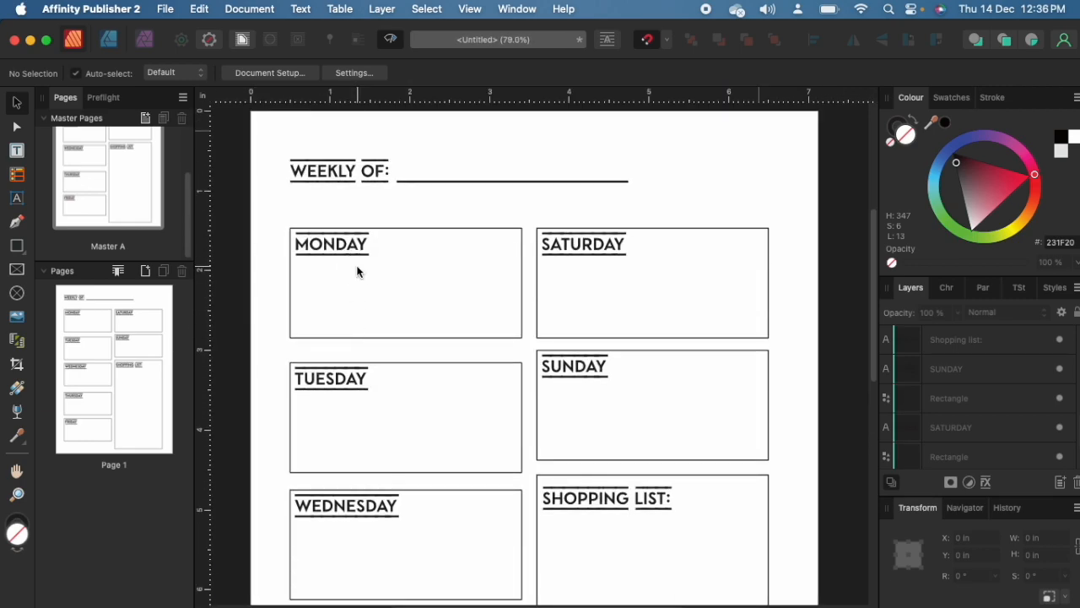
Disable snapping and widen the MONDAY box toward the second column to about 3.008 in
left_click(520, 275)
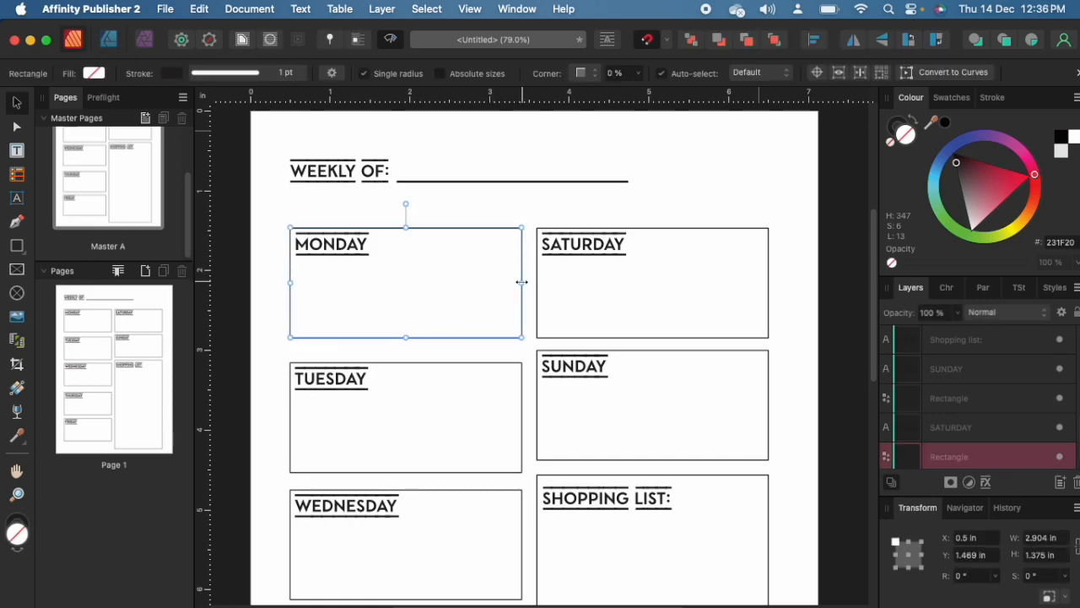
left_click_drag(524, 281, 528, 282)
left_click(470, 9)
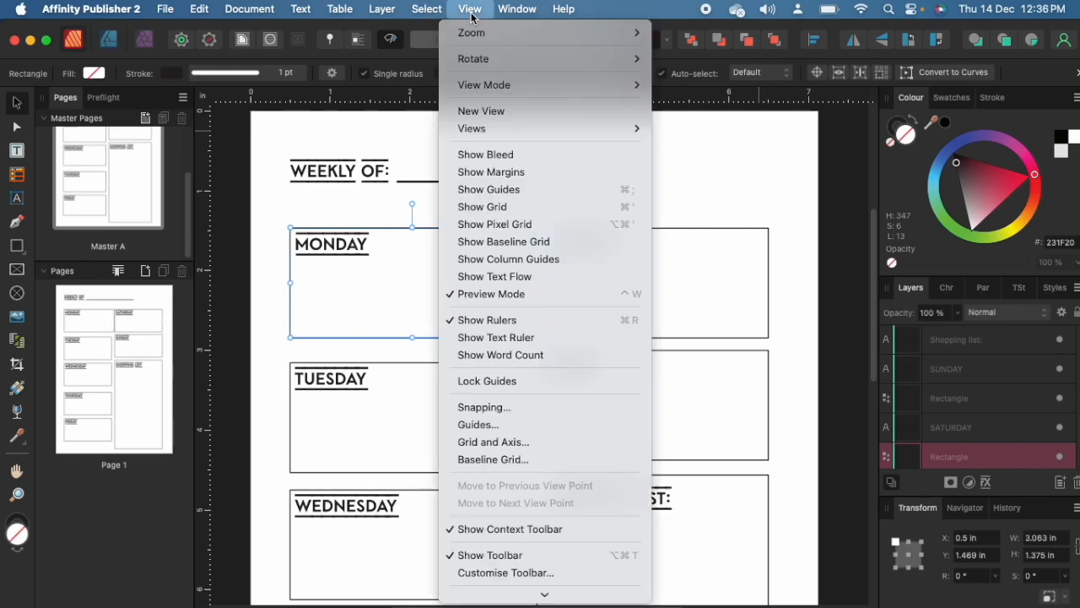
left_click(482, 408)
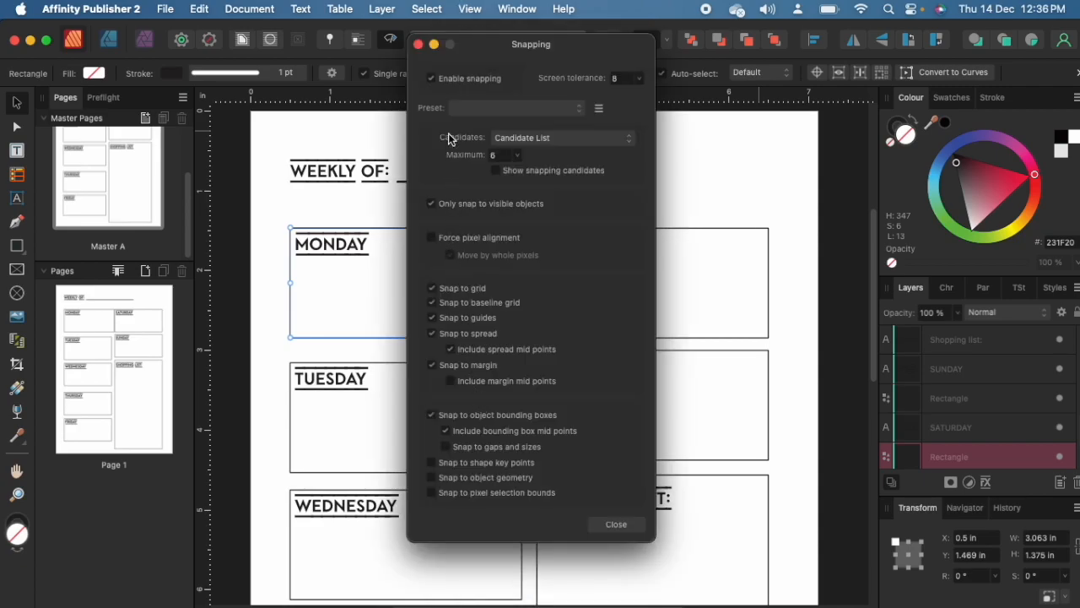
left_click(432, 78)
left_click(638, 524)
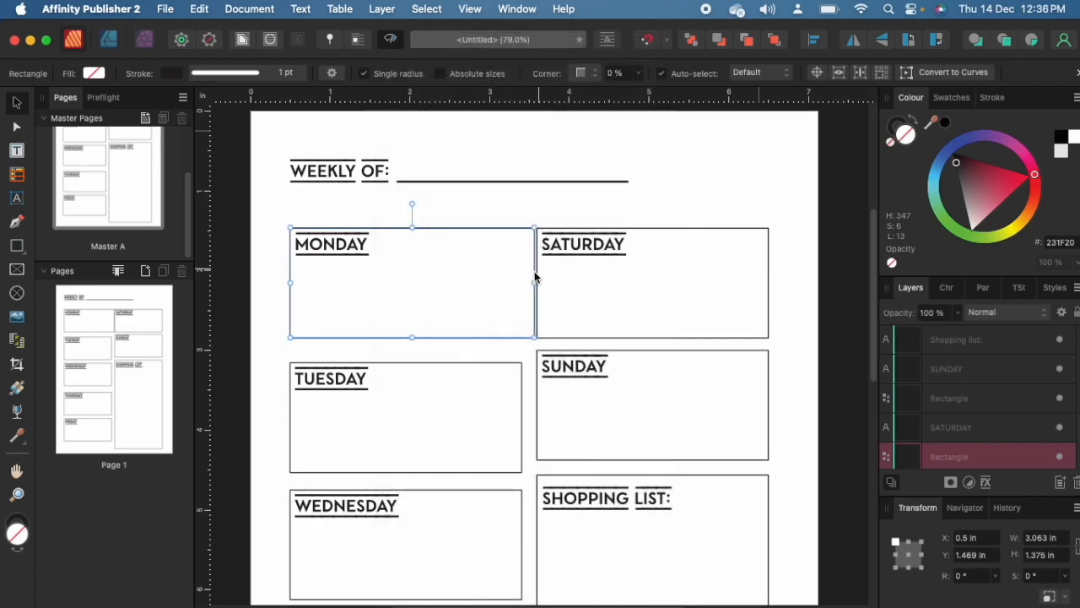
left_click_drag(536, 281, 529, 281)
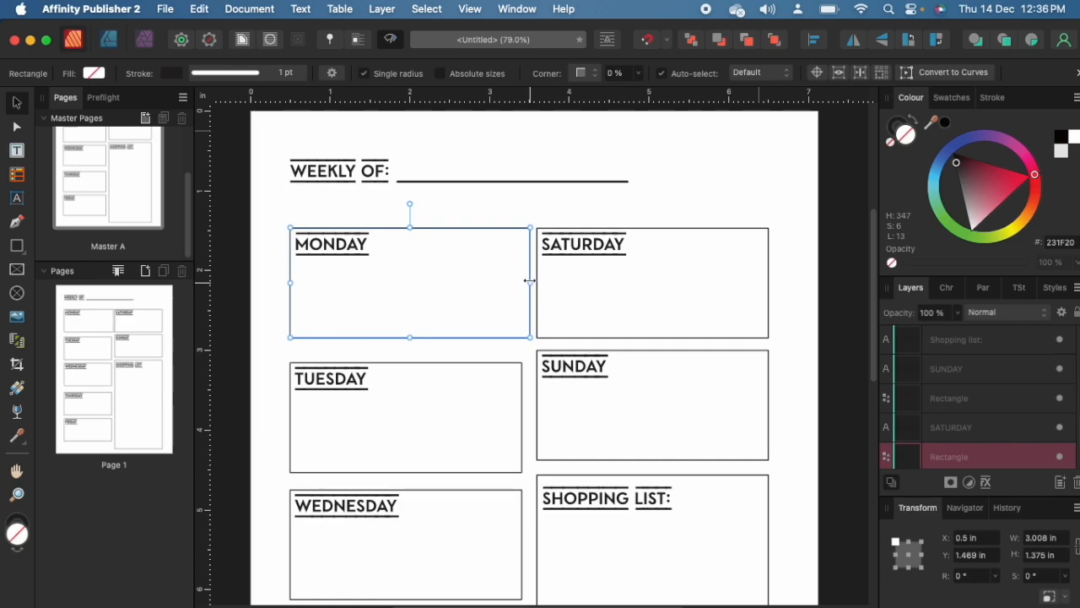
Widen the TUESDAY box to about 2.995 in so its edge nearly matches the MONDAY box
left_click(514, 405)
left_click(522, 418)
left_click_drag(522, 419, 530, 416)
Turn snapping back on and widen the WEDNESDAY box to line up with the boxes above it
scroll(511, 396, "down", 5)
left_click(470, 8)
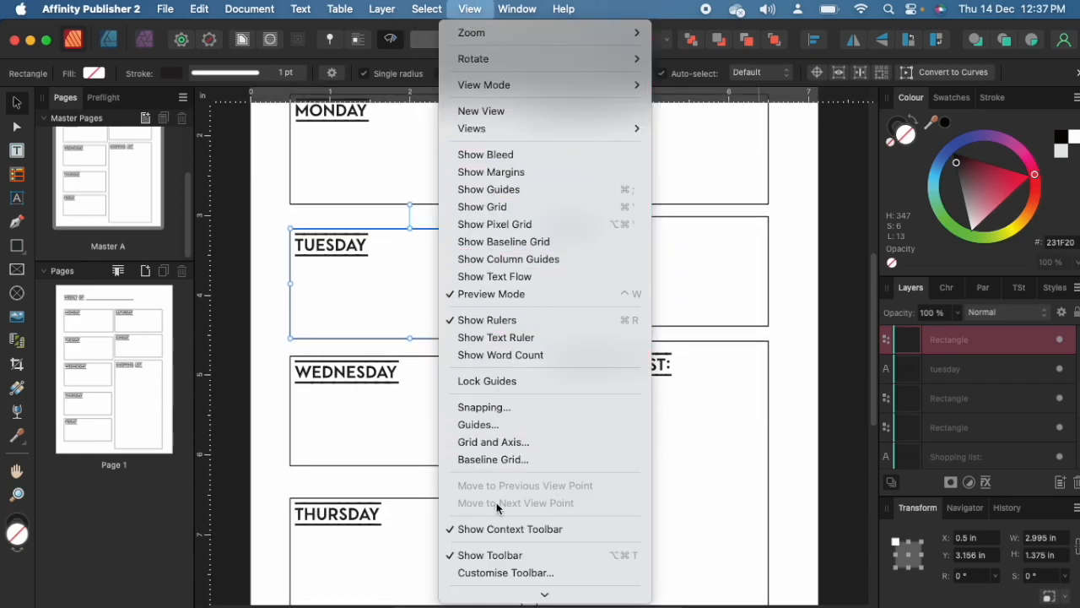
left_click(494, 407)
left_click(442, 81)
left_click(640, 523)
left_click(520, 410)
left_click(520, 410)
mouse_move(522, 410)
left_mouse_down()
mouse_move(533, 385)
mouse_move(530, 420)
left_mouse_up()
Widen the THURSDAY and FRIDAY boxes to match the column, making the FRIDAY box 3.008 in wide
scroll(498, 422, "down", 4)
left_click(519, 405)
scroll(494, 417, "down", 3)
left_click(517, 420)
scroll(327, 371, "up", 10)
left_click(374, 355)
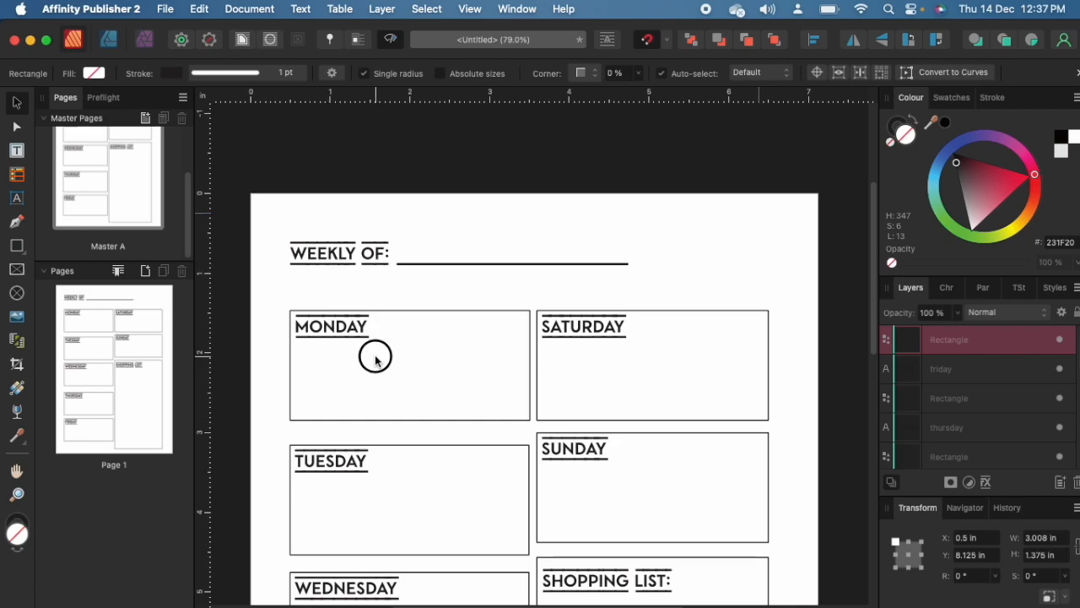
Extend the MONDAY box downward and resize the TUESDAY box over it to the same height, 1.568 in
left_click(397, 419)
left_click_drag(410, 420, 410, 435)
left_click(410, 447)
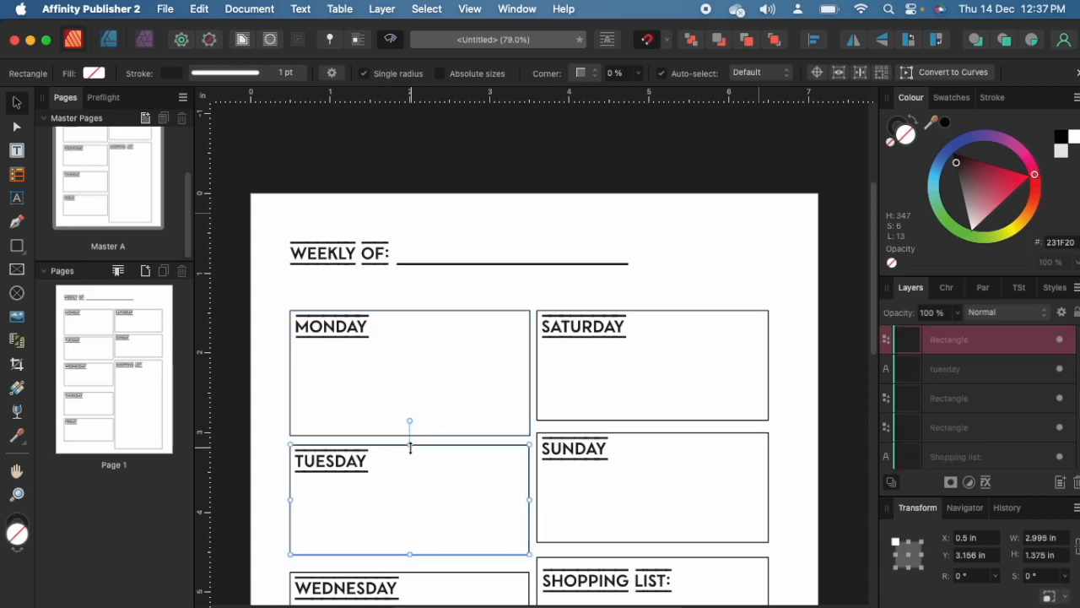
key("super+j")
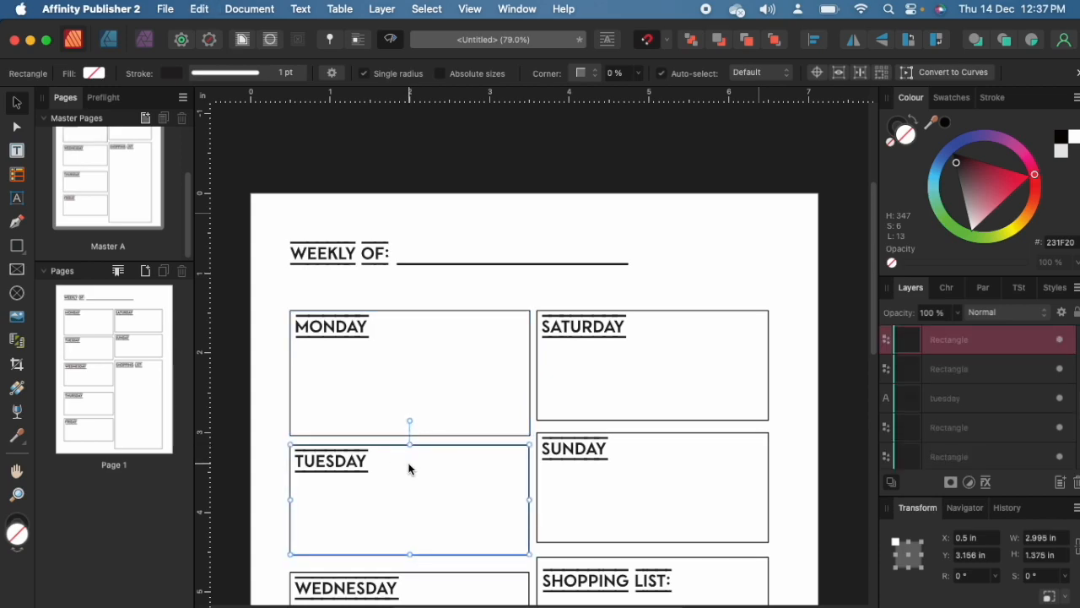
key("super+z")
left_click_drag(434, 451, 437, 318)
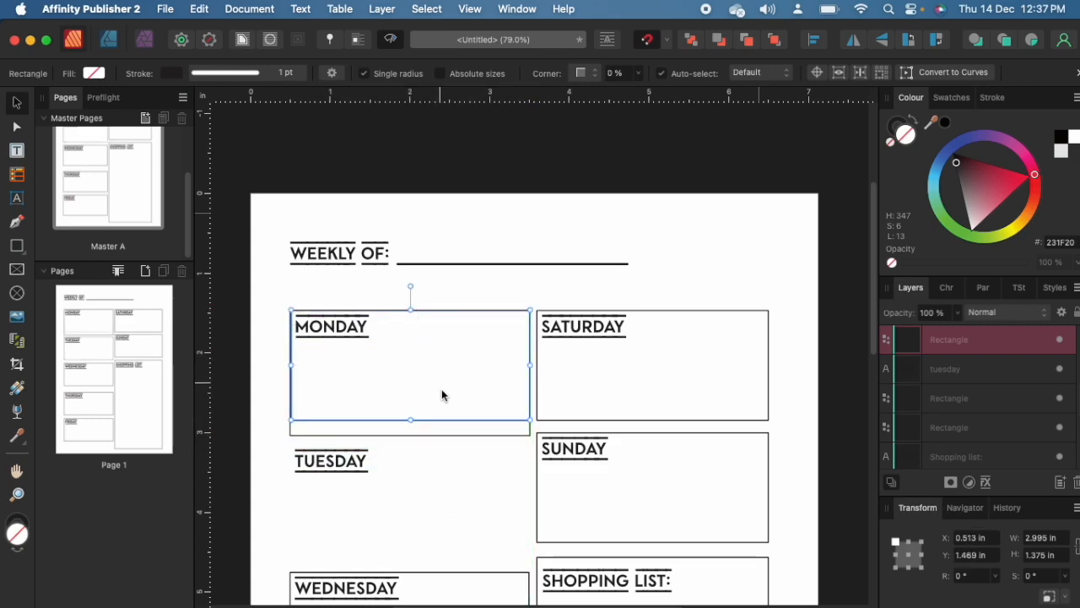
left_click_drag(412, 427, 410, 434)
Place the TUESDAY box back around its heading and nudge it up to Y 3.152 in, just below the MONDAY box
left_click_drag(396, 366, 394, 496)
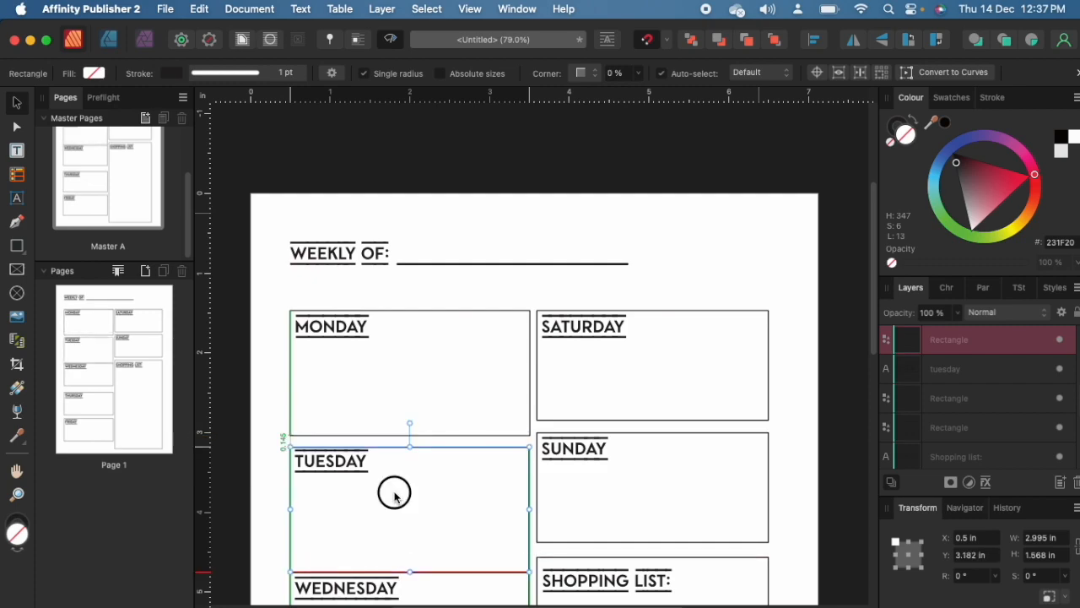
left_click_drag(394, 496, 394, 496)
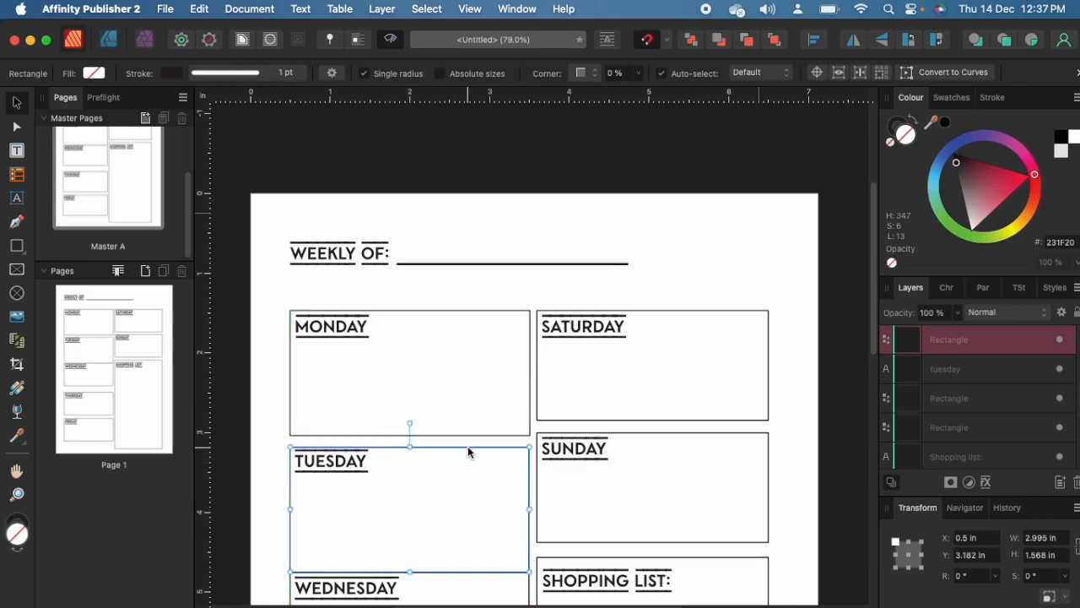
scroll(468, 449, "down", 2)
key("Up")
key("Up")
key("Up")
key("Up")
key("Up")
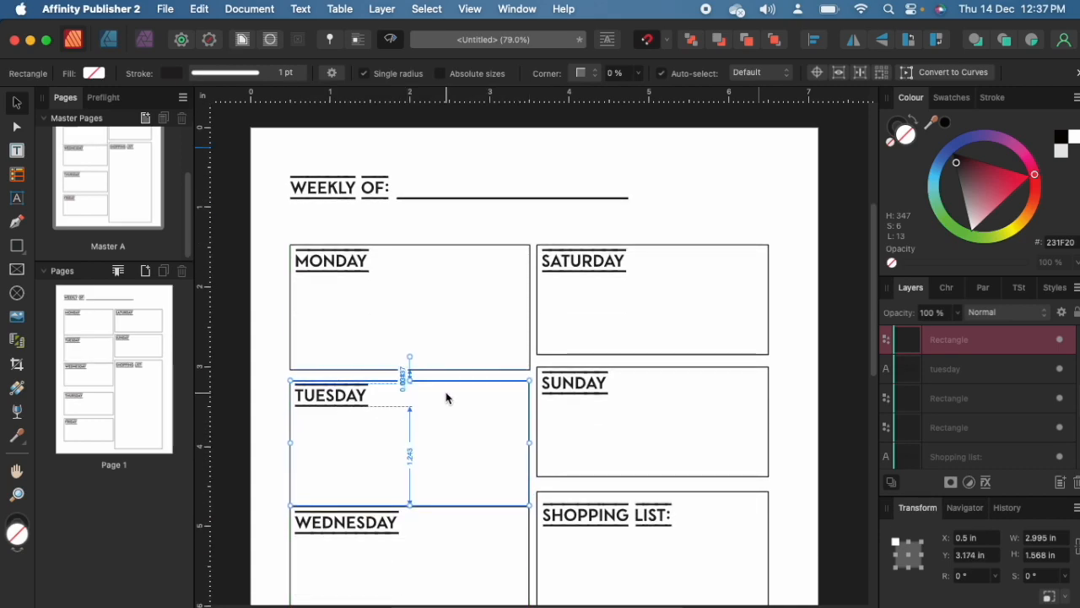
key("Up")
Delete the box around the WEDNESDAY heading
scroll(379, 373, "down", 3)
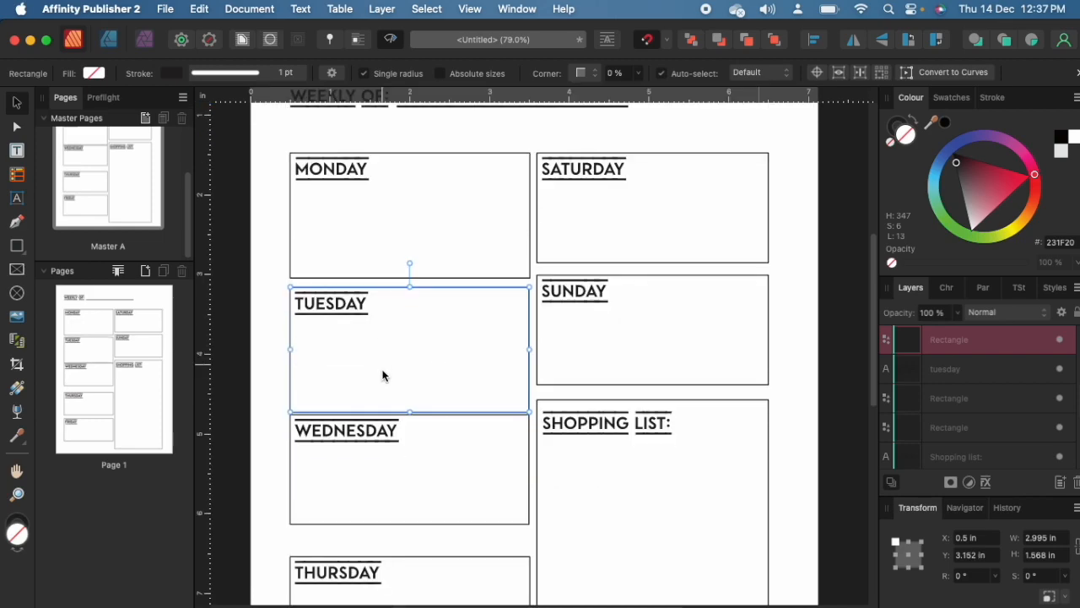
left_click(413, 432)
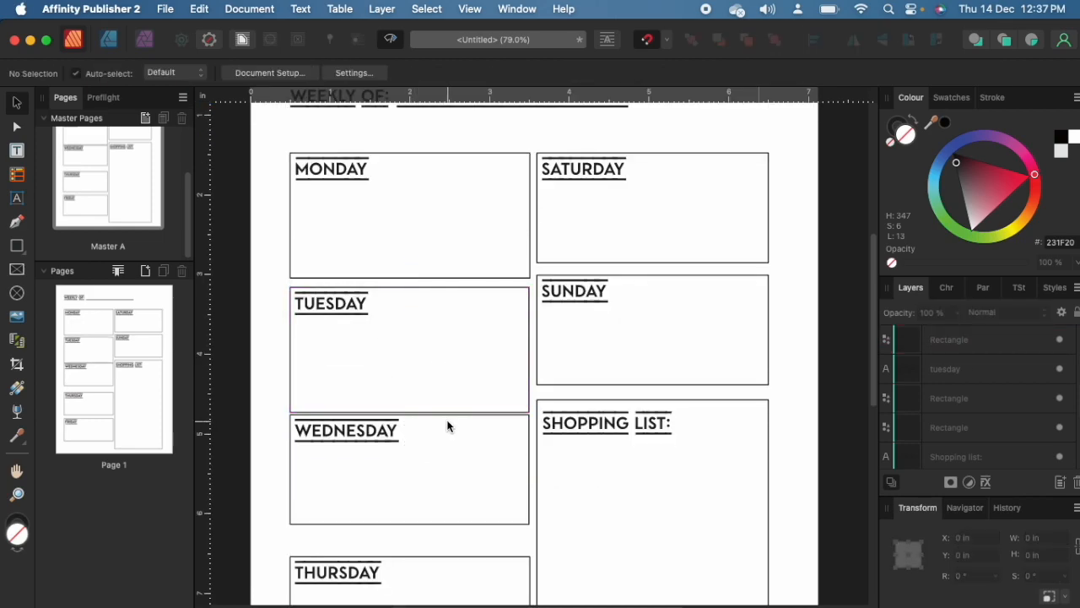
left_click(449, 422)
key("Delete")
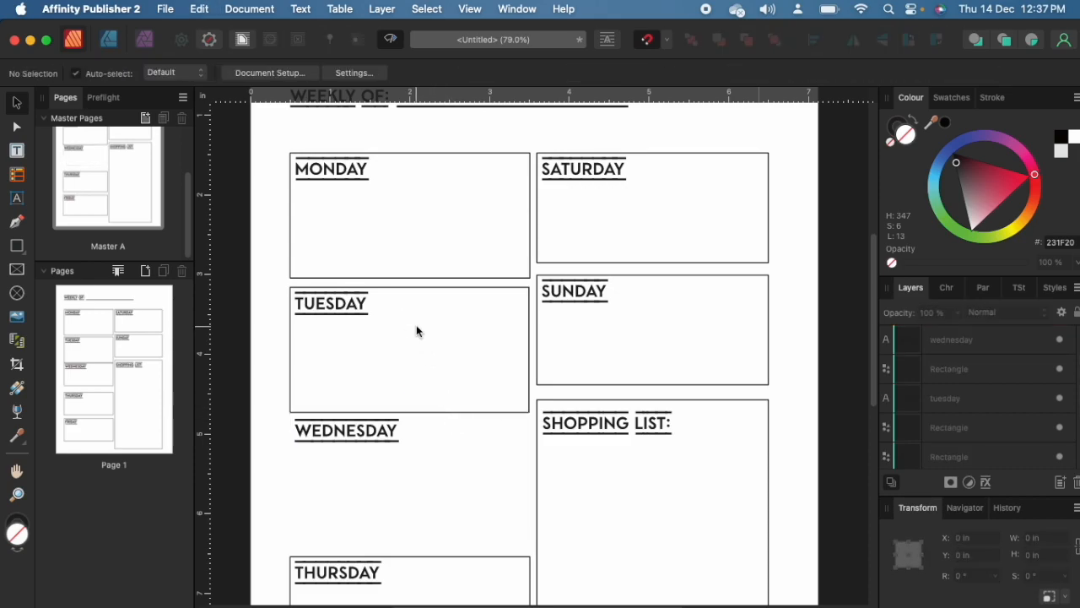
Turn off preview mode, copy the TUESDAY box around the WEDNESDAY heading and shift box and heading together to Y 4.813 in
key("w")
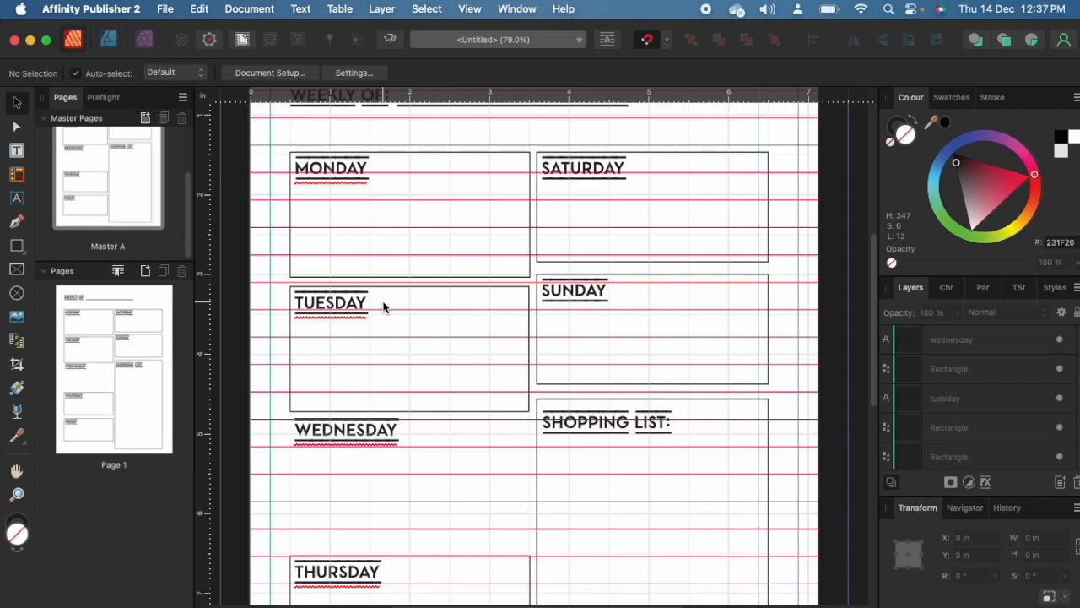
scroll(388, 318, "down", 3)
left_click(384, 342)
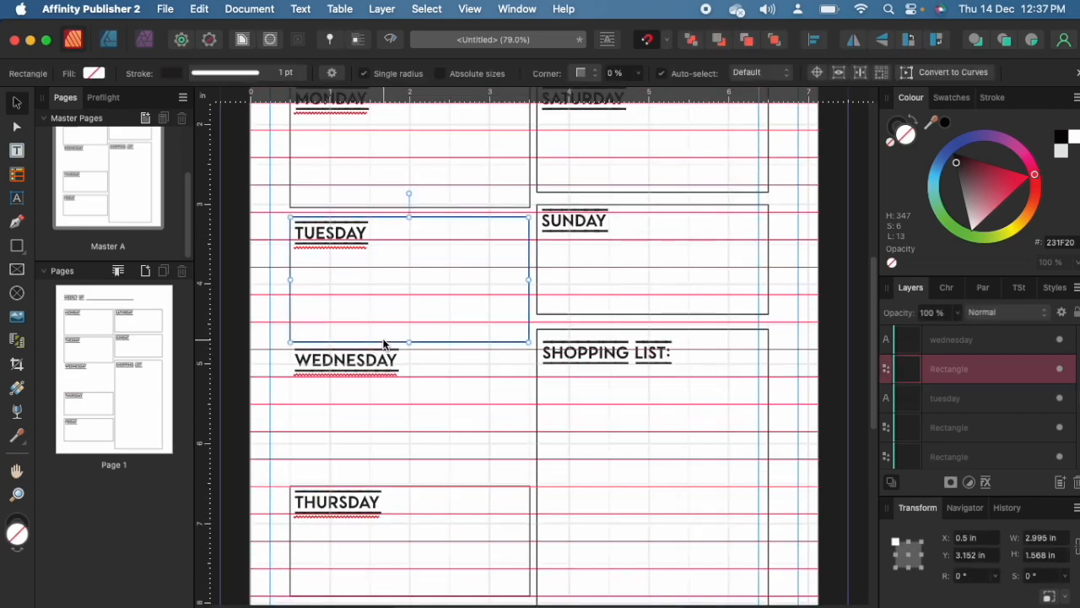
left_click_drag(410, 313, 406, 456)
left_click(377, 370, "shift")
left_click_drag(377, 370, 379, 377)
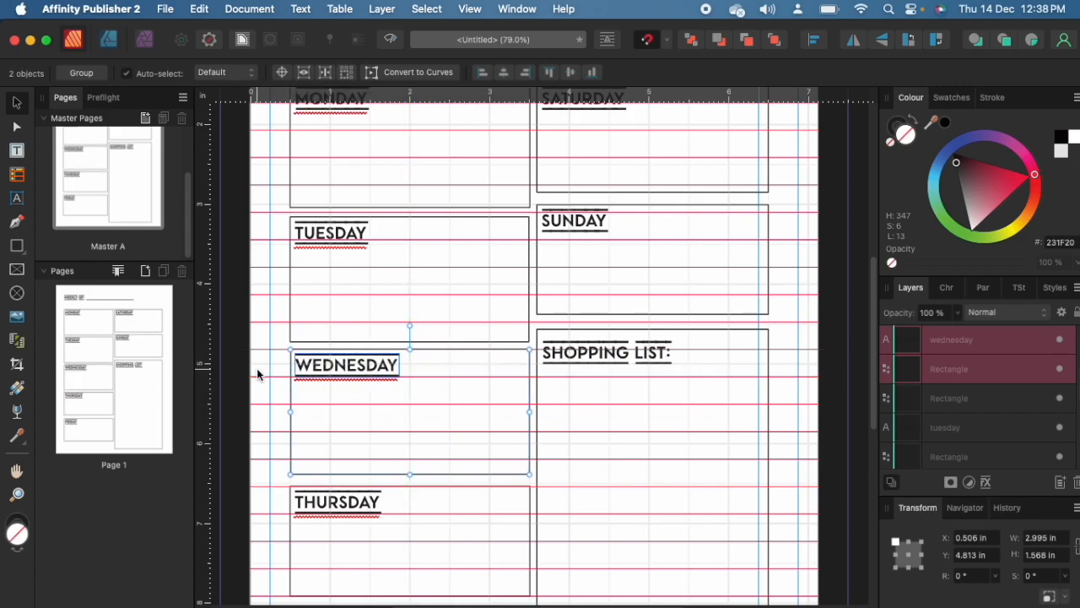
Replace the THURSDAY box with a copy of the WEDNESDAY box placed at Y 6.466 in
scroll(258, 371, "down", 5)
left_click(345, 291)
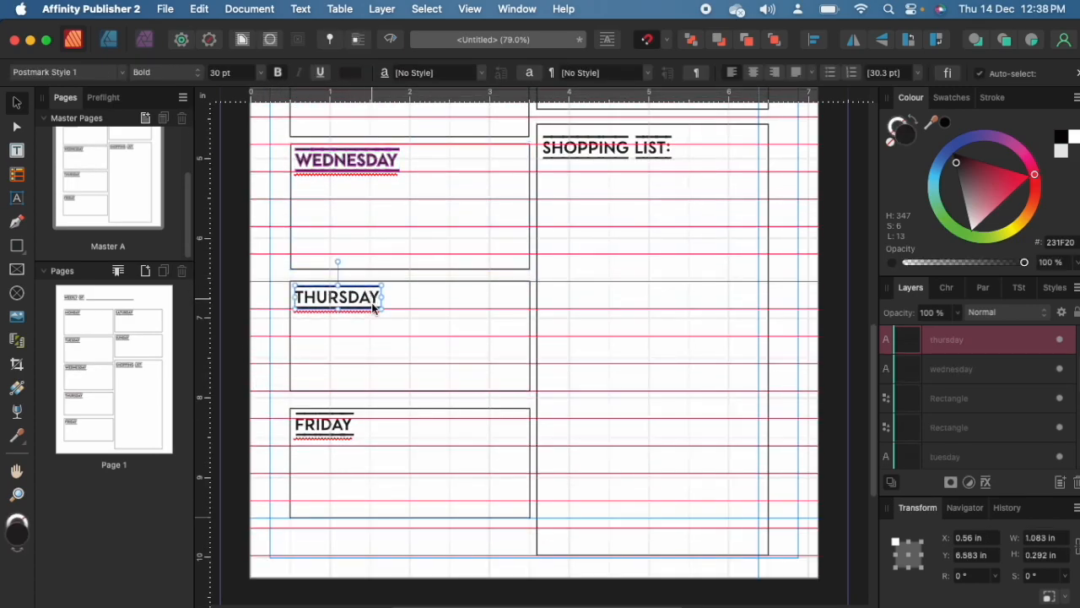
left_click(439, 311)
left_click(456, 282)
key("Delete")
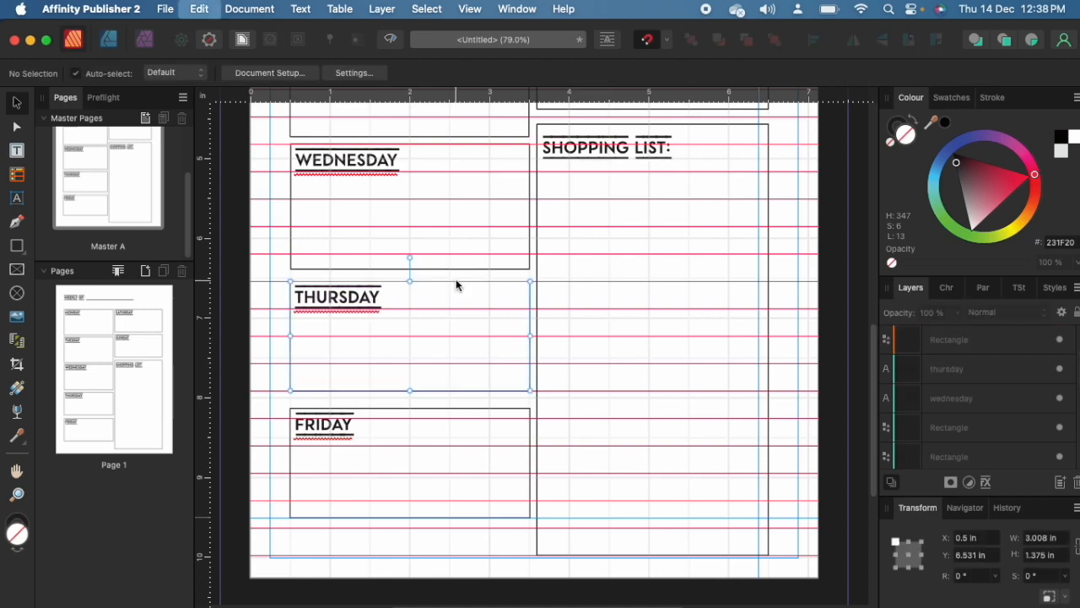
left_click(331, 270)
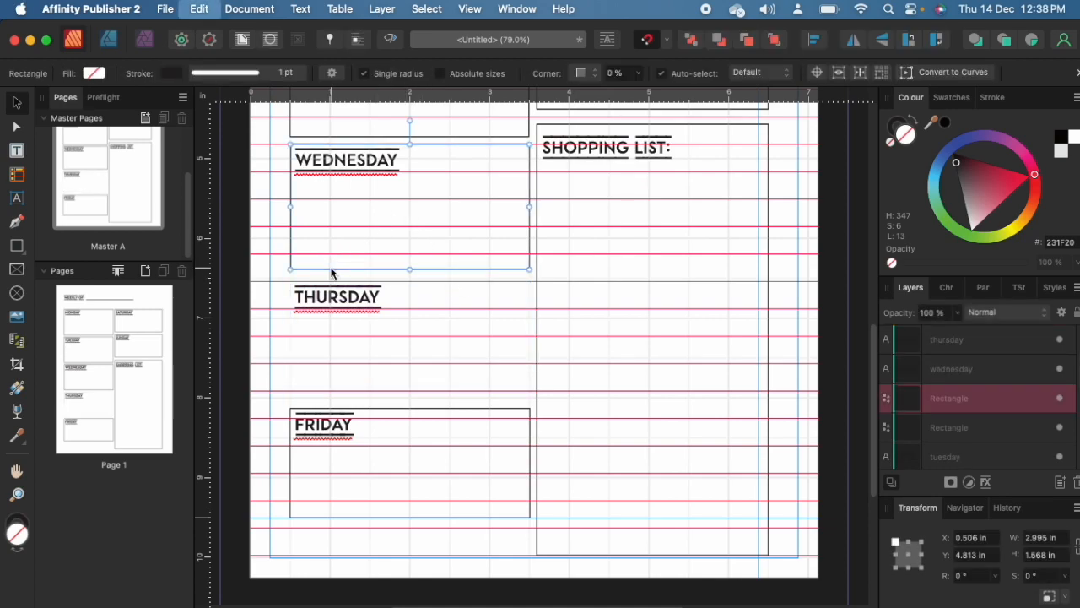
left_click_drag(331, 270, 332, 405)
Replace the FRIDAY box with a pasted copy of the taller day box at Y 8.099 in, just below the THURSDAY box
scroll(372, 384, "down", 3)
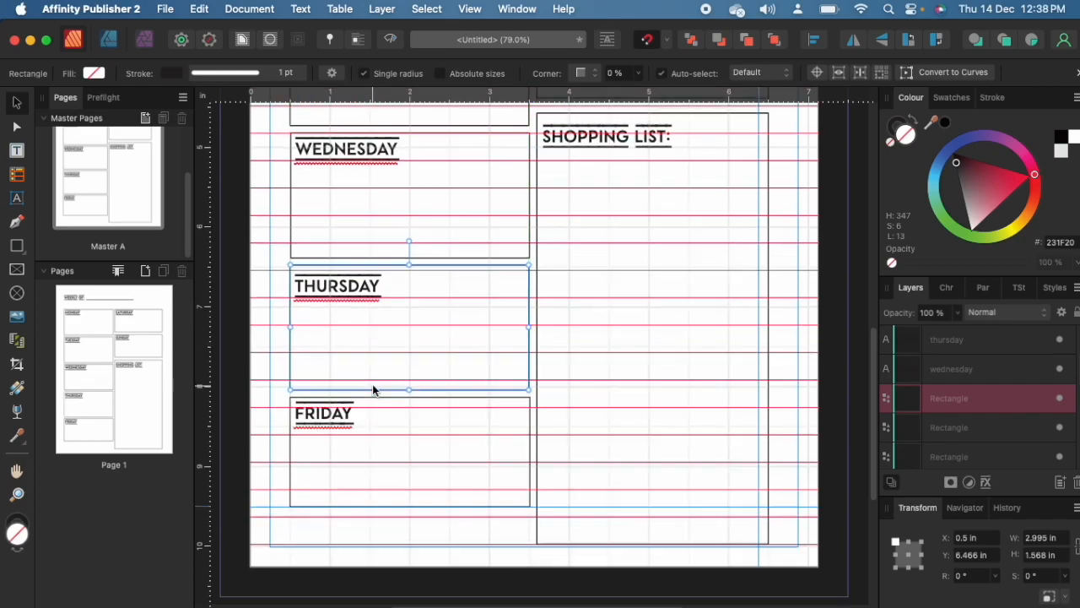
left_click(372, 363)
key("Delete")
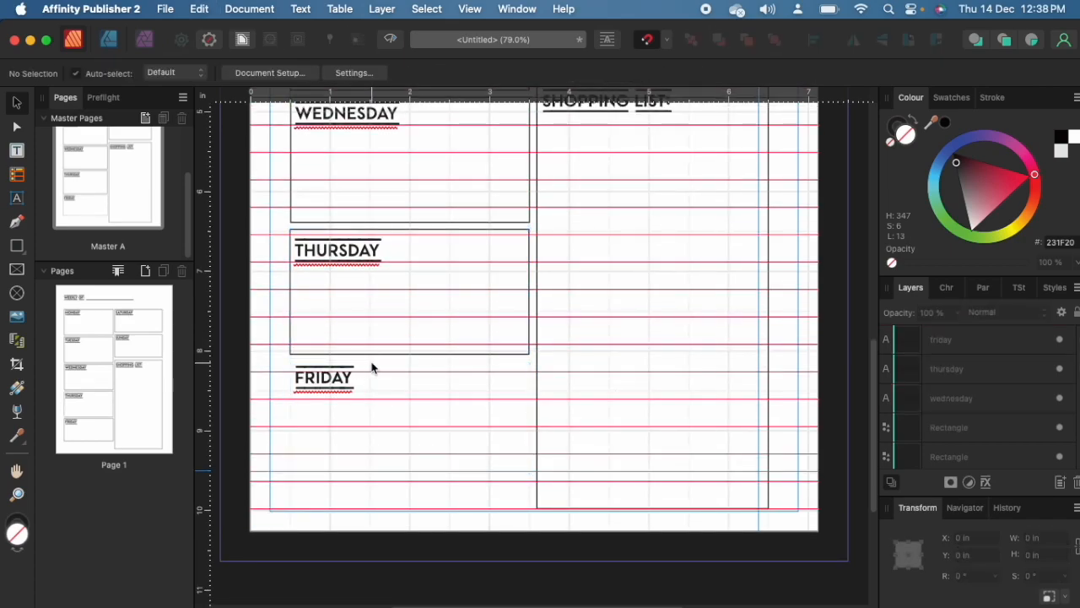
key("super+v")
left_click_drag(387, 203, 368, 448)
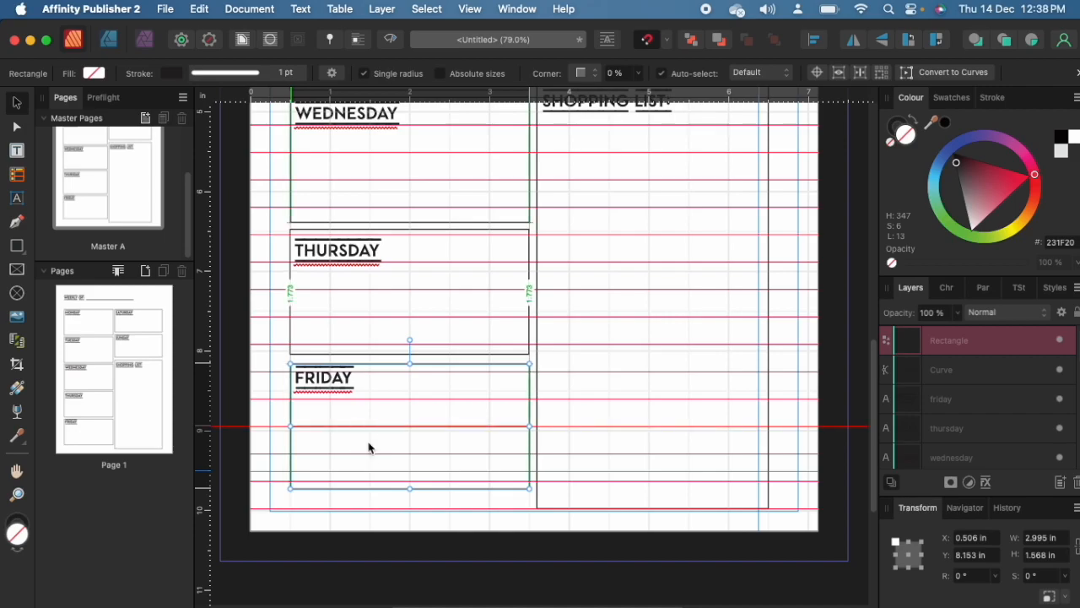
left_click_drag(369, 447, 369, 445)
Turn on preview mode and extend the FRIDAY box down to 1.868 in high, level with the bottom of the shopping list box
key("w")
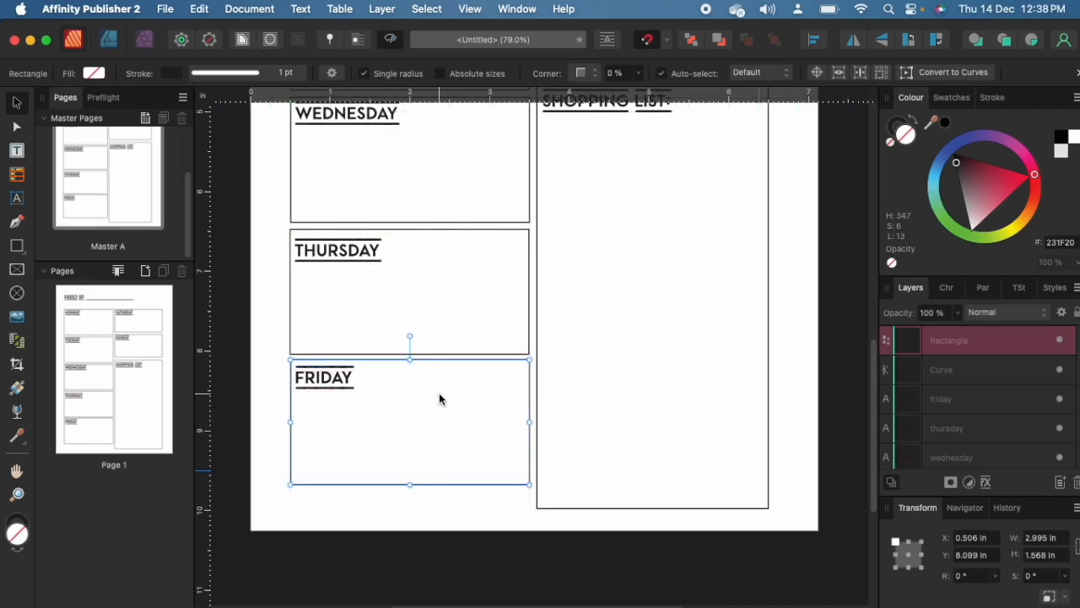
key("super+minus")
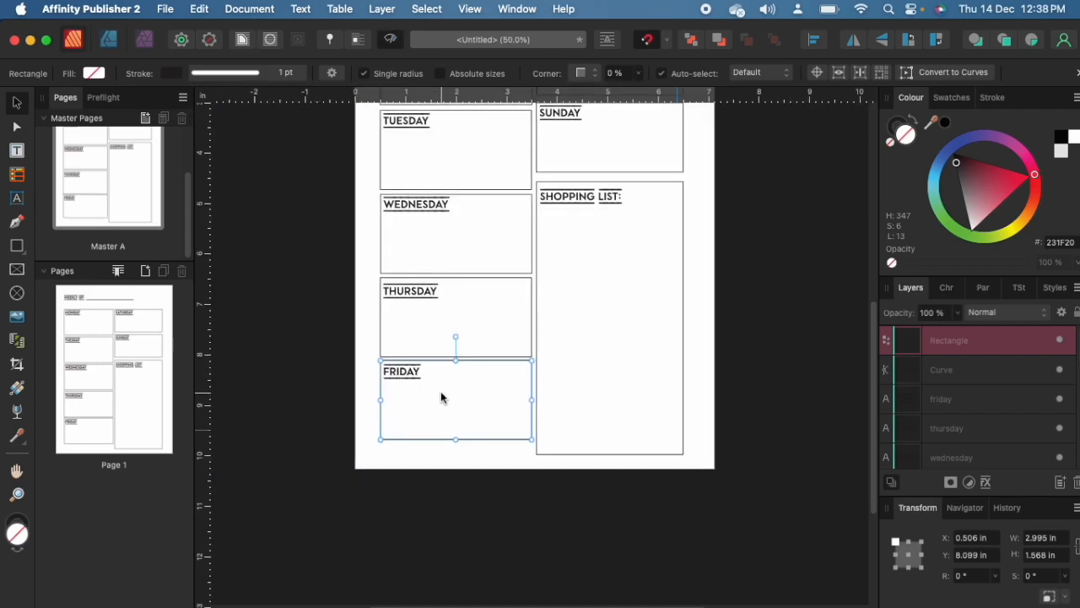
left_click_drag(455, 440, 456, 457)
scroll(591, 383, "up", 5)
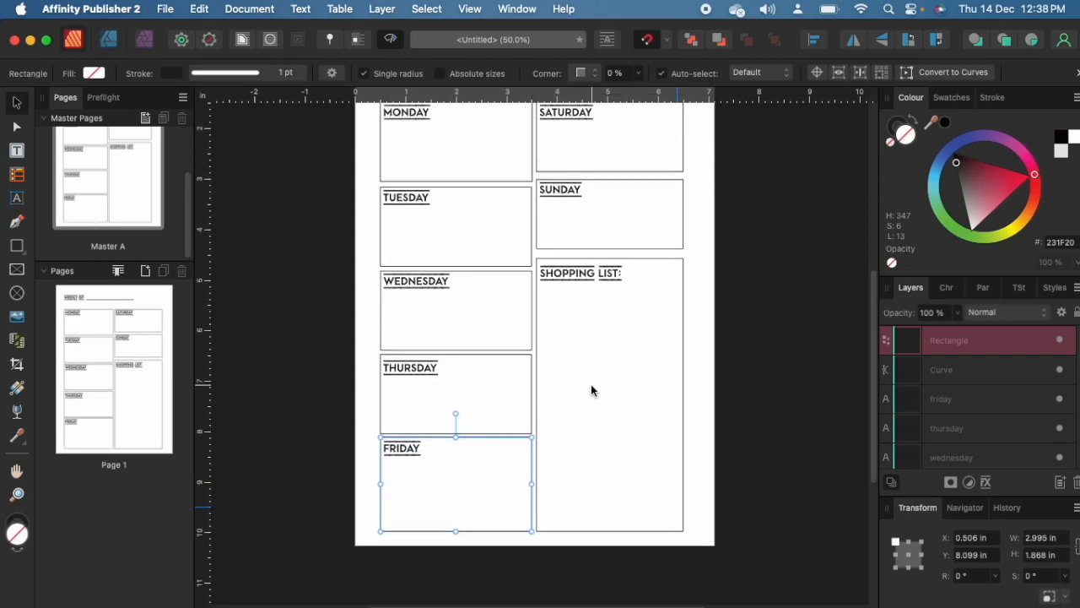
scroll(591, 390, "up", 3)
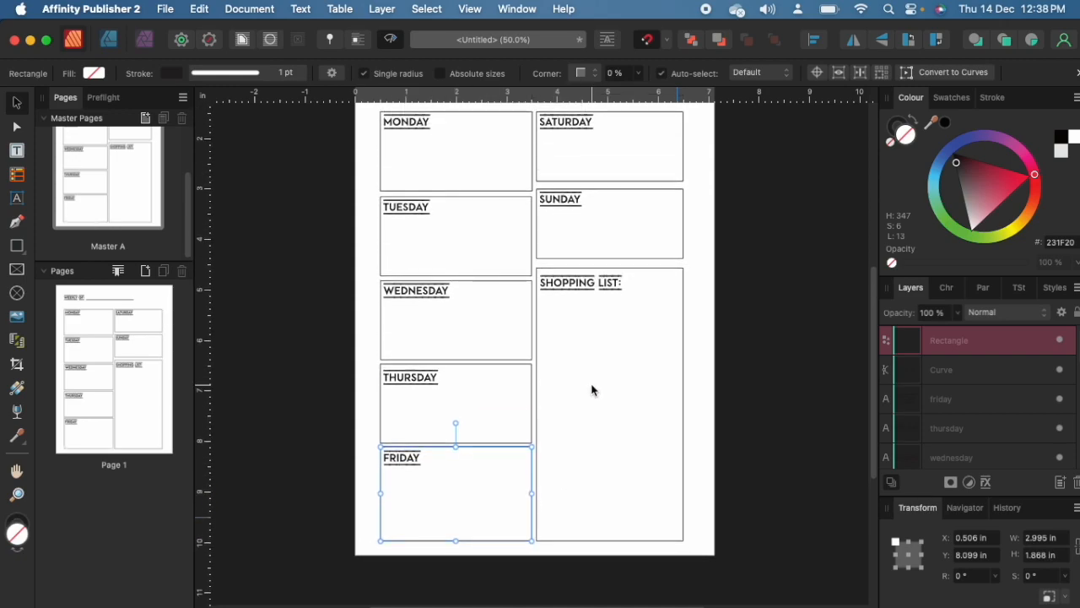
left_click(321, 285)
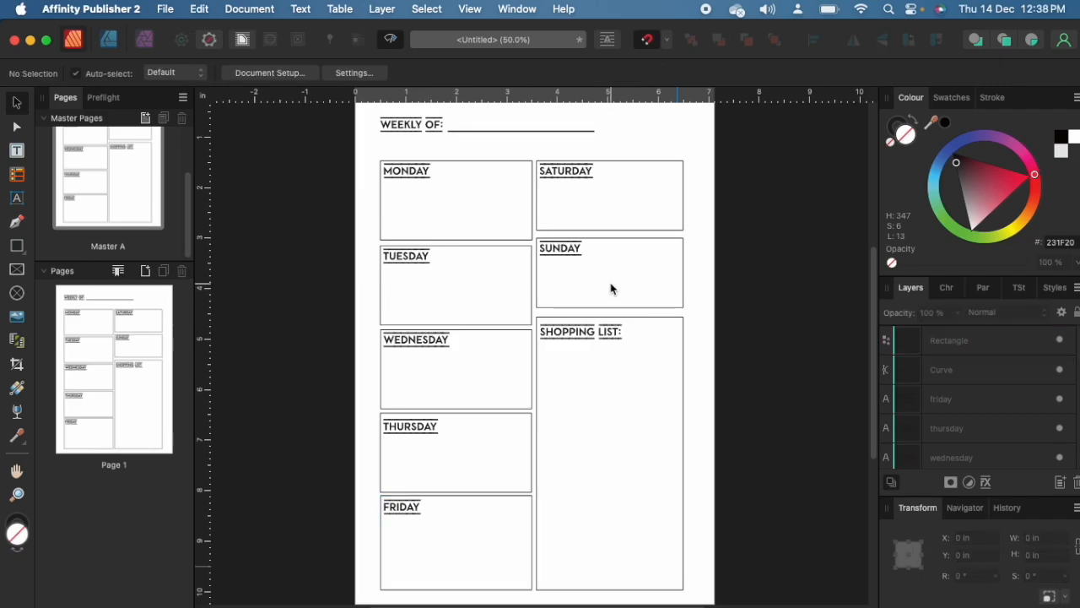
Move and resize the shopping list box to about 3.013 × 5.259 in at X 3.563 in, Y 4.708 in
scroll(616, 285, "down", 3)
left_click(644, 274)
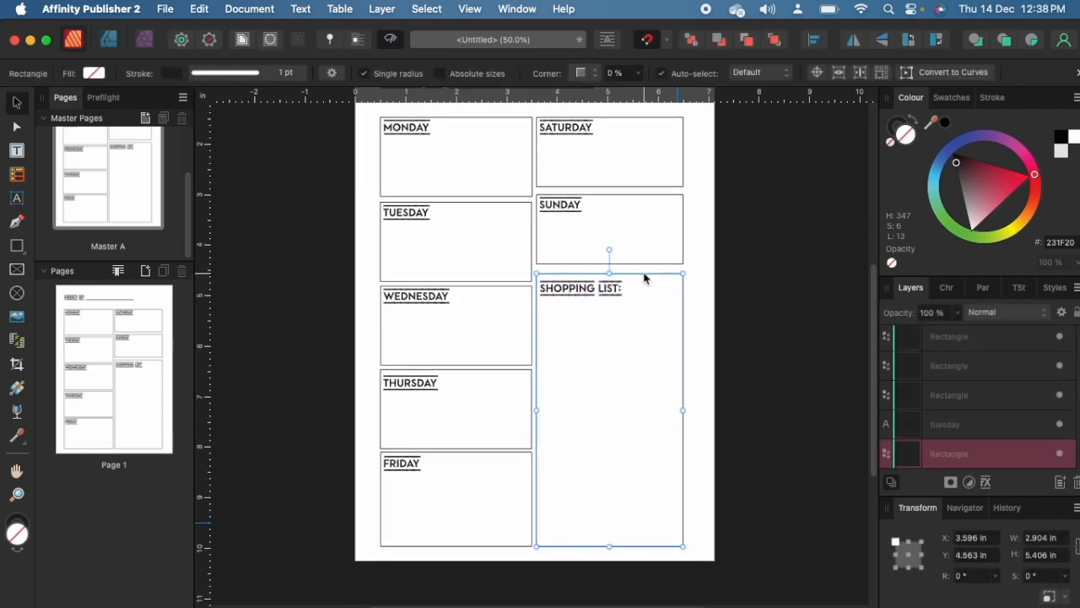
left_click_drag(627, 333, 629, 340)
left_click_drag(544, 415, 540, 416)
left_click_drag(611, 548, 611, 546)
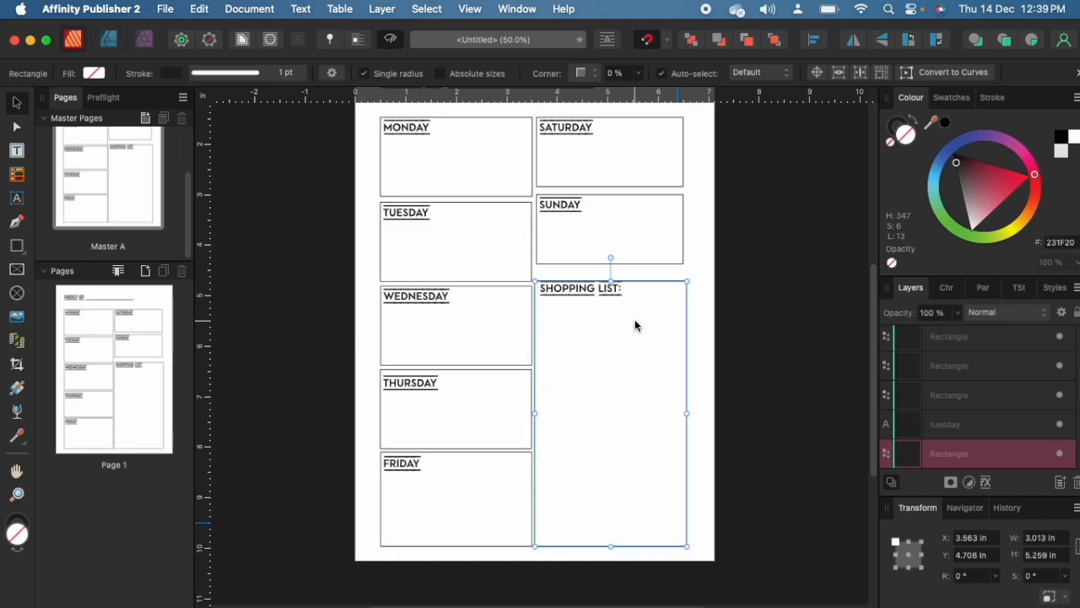
Delete the SATURDAY and SUNDAY boxes together with their headings
left_click(602, 257)
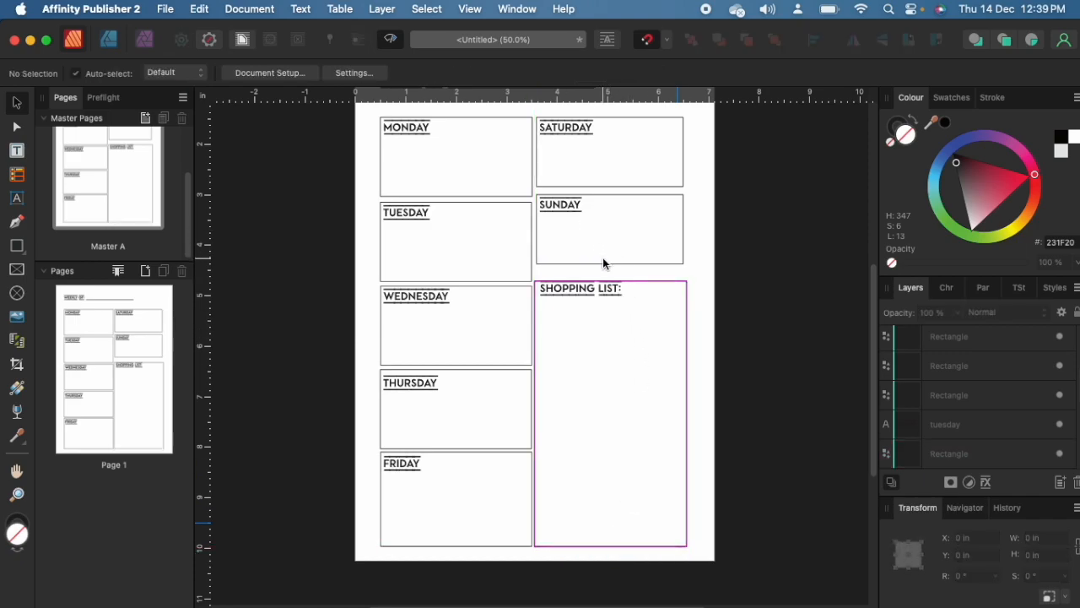
left_click_drag(705, 272, 542, 110)
left_click_drag(703, 281, 540, 105)
key("Delete")
left_click(614, 183)
key("Delete")
left_click(617, 201)
key("Delete")
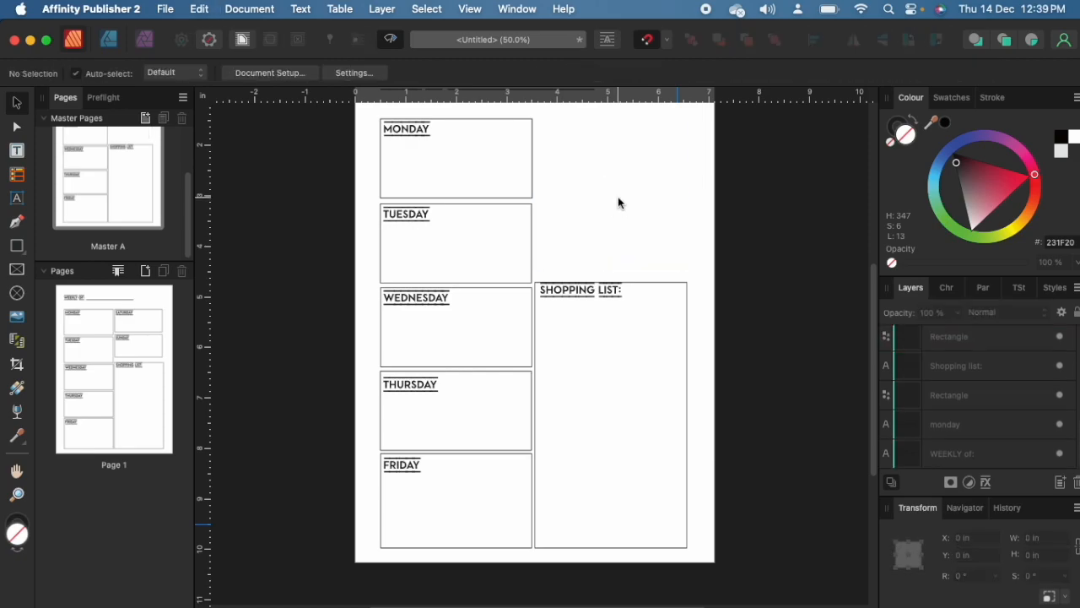
Place two copies of the MONDAY box and heading in the second column at X 3.672 in, beside MONDAY and TUESDAY
left_click_drag(317, 113, 654, 196)
key("super+j")
left_click_drag(462, 166, 615, 167)
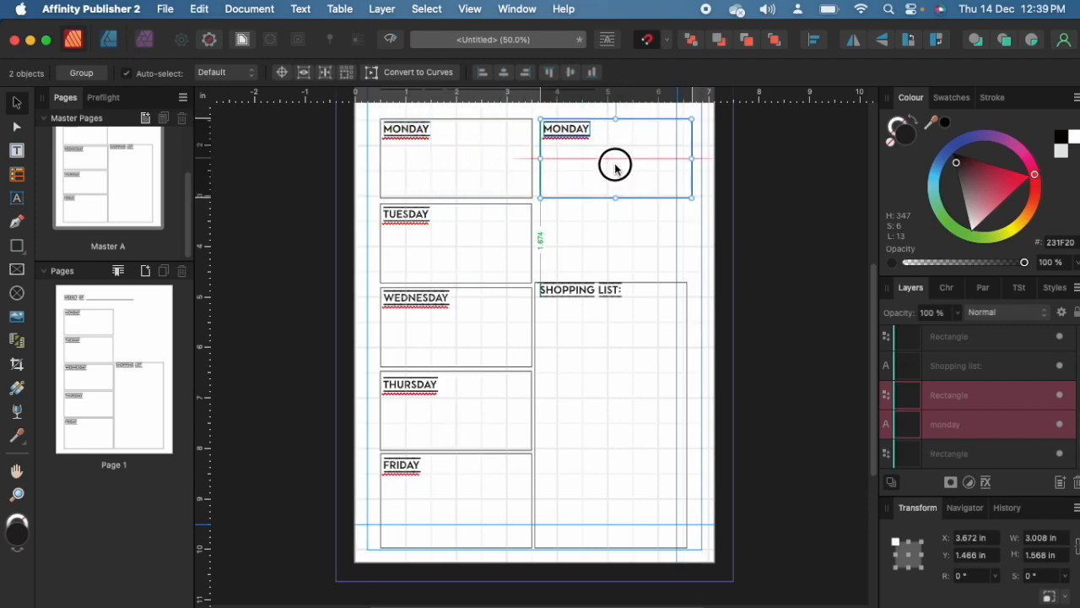
left_click_drag(614, 167, 582, 254)
key("super+j")
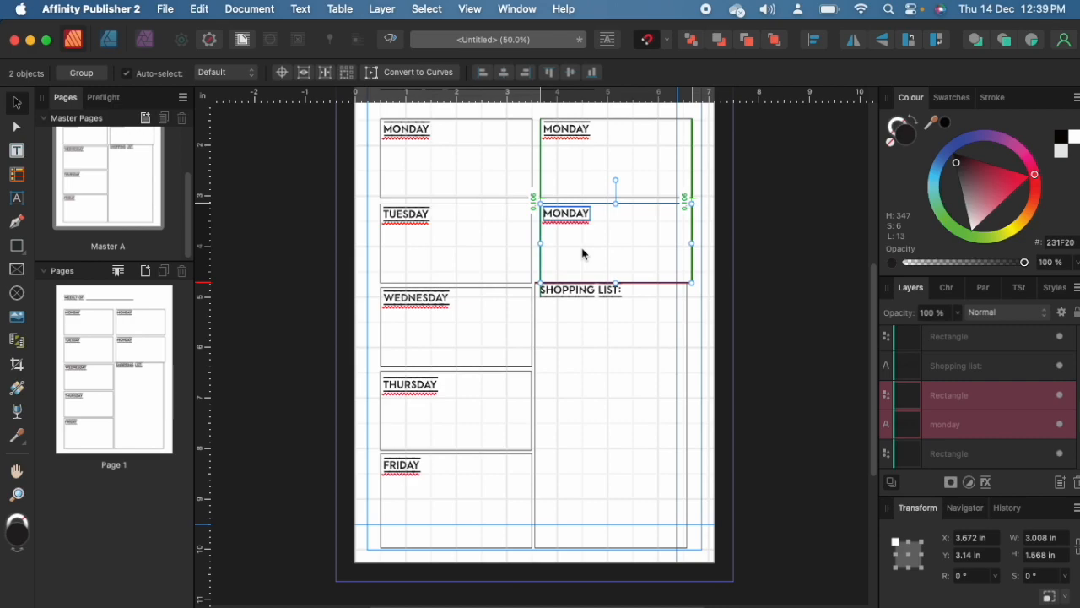
Widen the shopping list box to 3.118 in so its right edge lines up with the copied day boxes above
left_click(634, 381)
left_click(687, 424)
left_click_drag(693, 414, 693, 415)
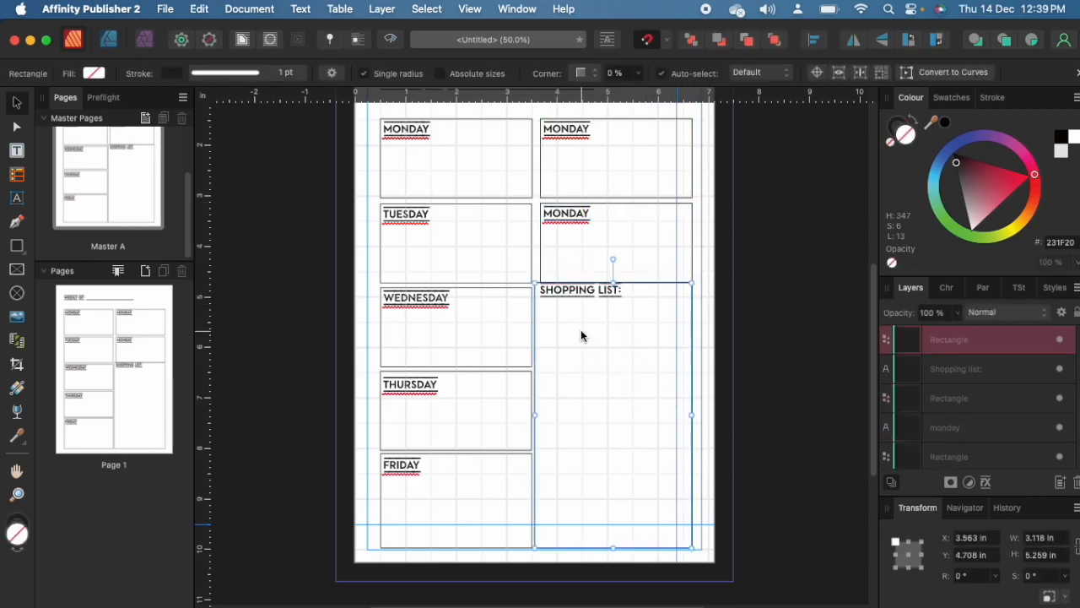
Nudge the shopping list box and its heading down together to Y 4.811 in, level with the top of the WEDNESDAY box
left_click(574, 295)
left_click(535, 329, "shift")
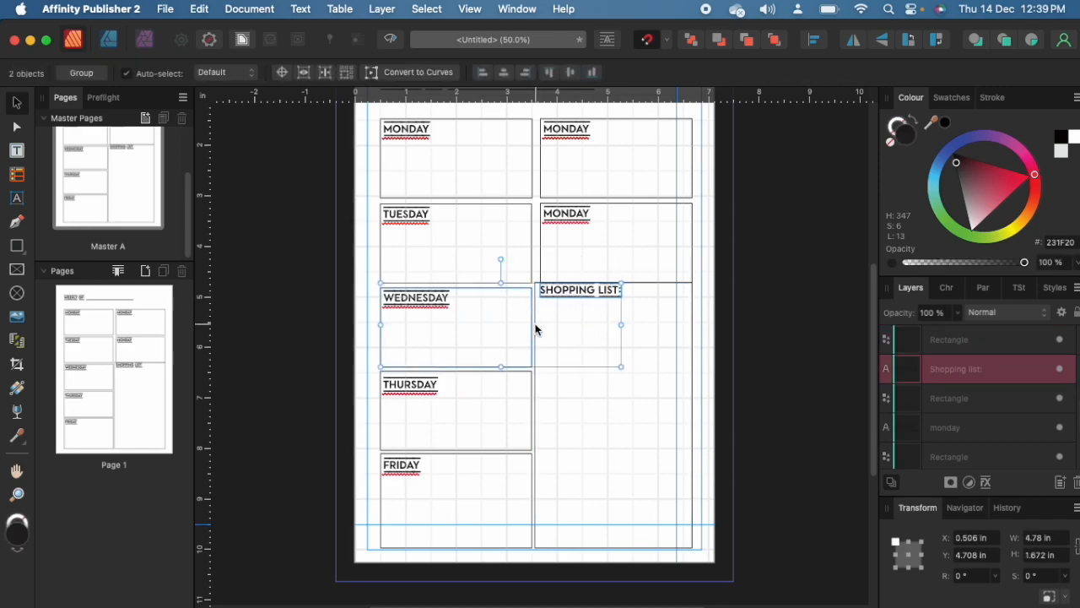
left_click(658, 350)
left_click(614, 289)
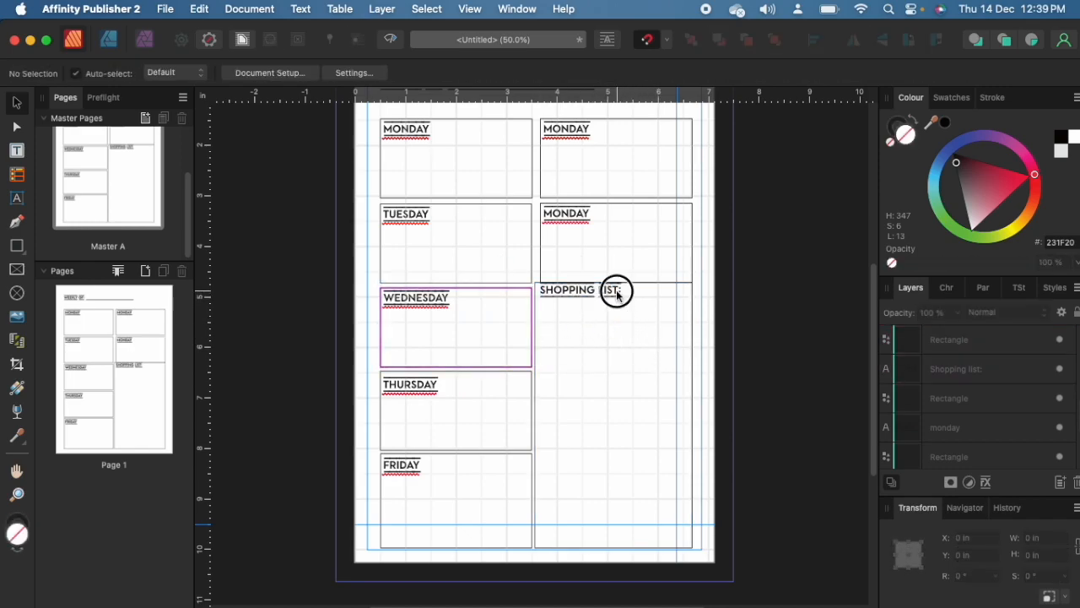
left_click(692, 309, "shift")
key("Down")
key("Down")
key("Down")
key("Down")
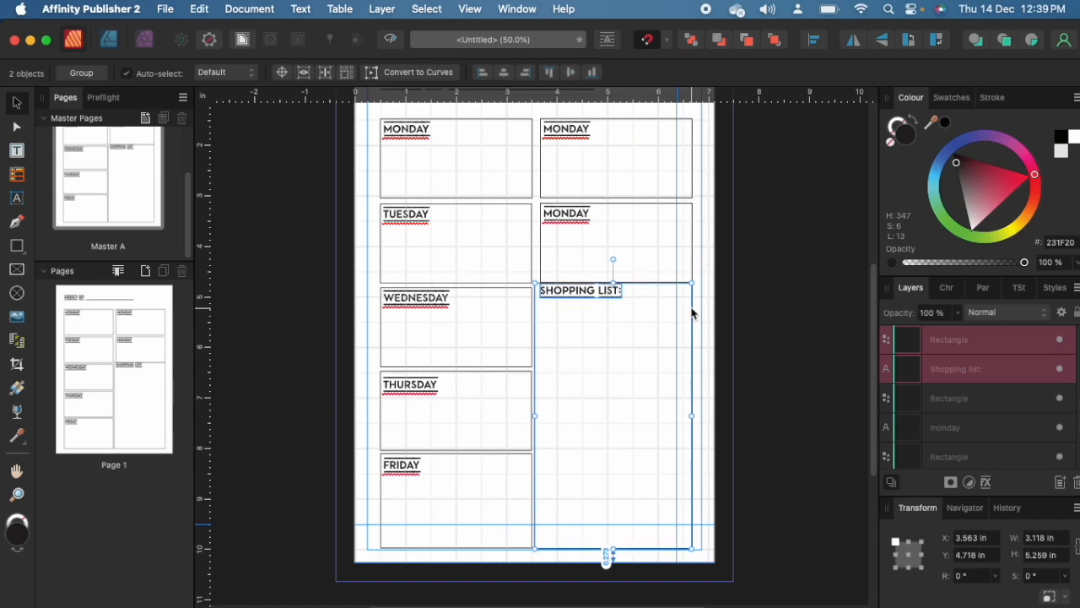
key("Down")
key("Down")
key("Down")
key("Down")
key("Down")
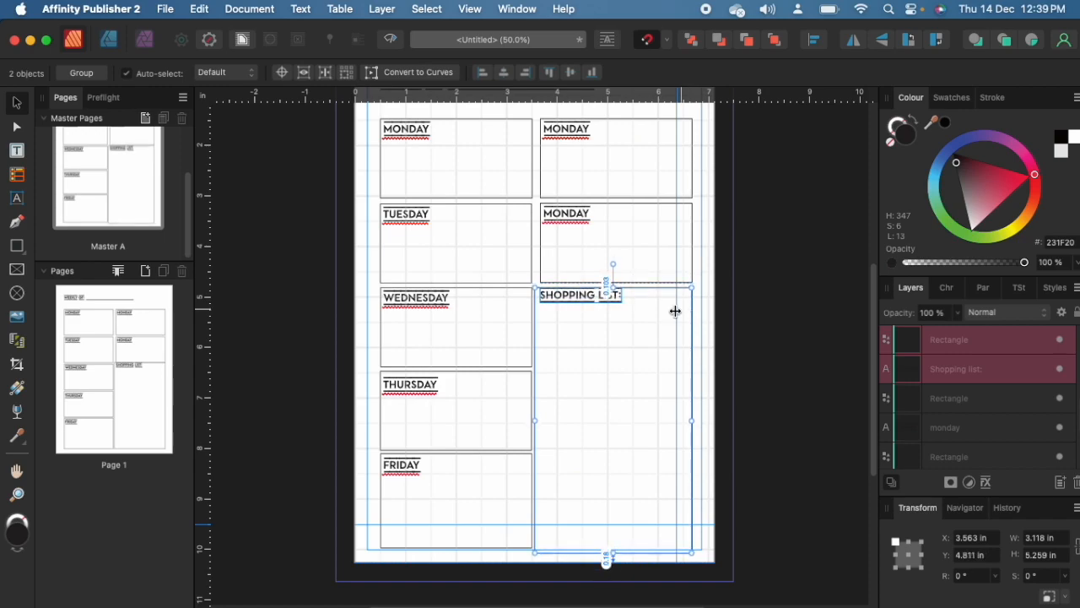
Resize the shopping list box to 3.008 × 5.158 in with its left edge at X 3.672 in, aligned with the boxes above
left_click(791, 447)
left_click(591, 558)
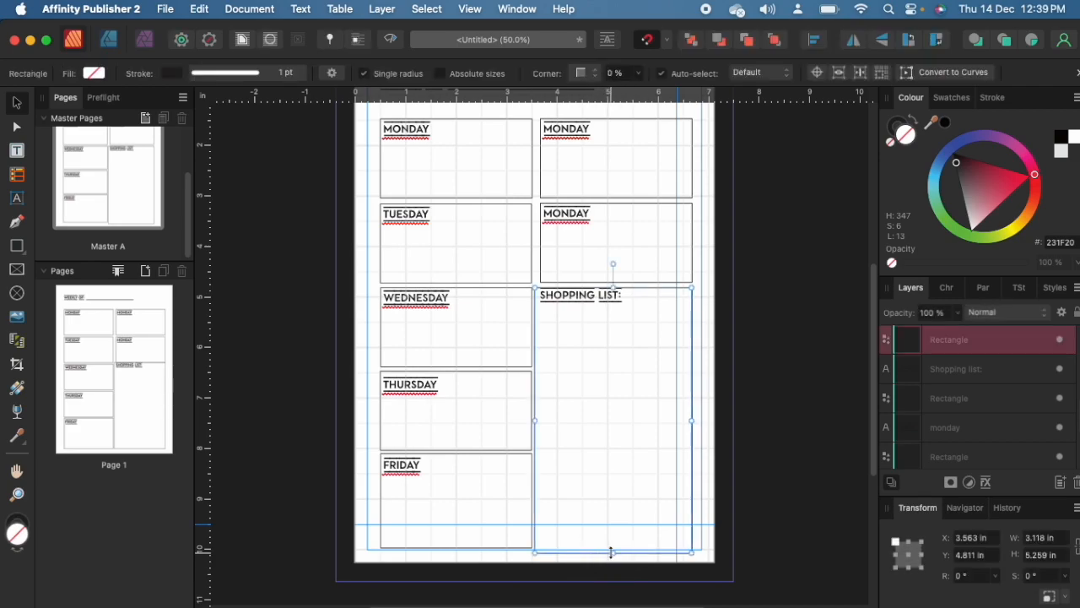
left_click_drag(614, 549, 613, 547)
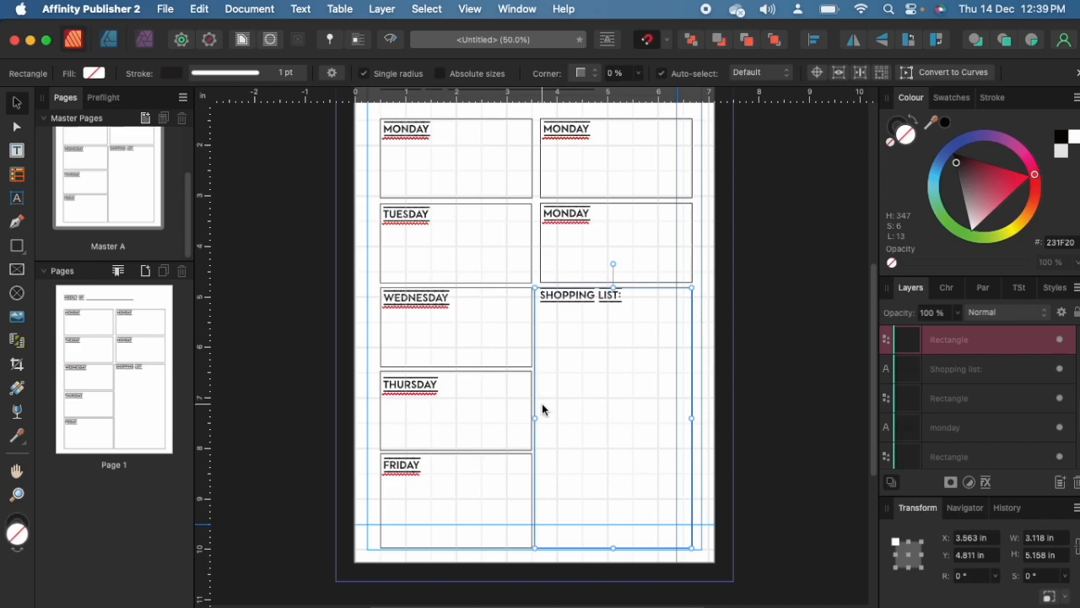
left_click_drag(537, 416, 540, 416)
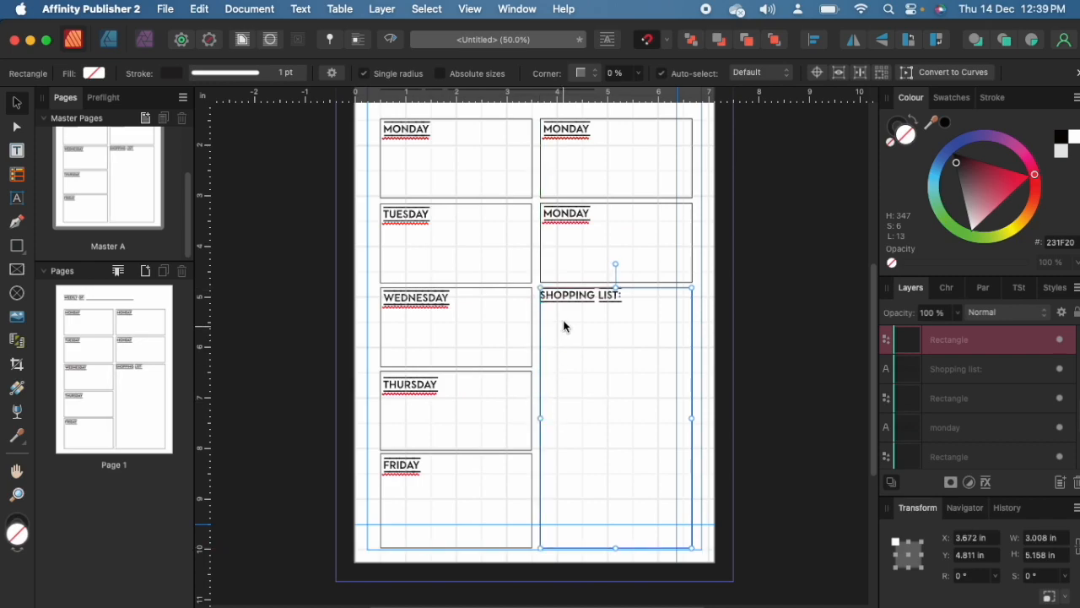
left_click_drag(567, 296, 572, 297)
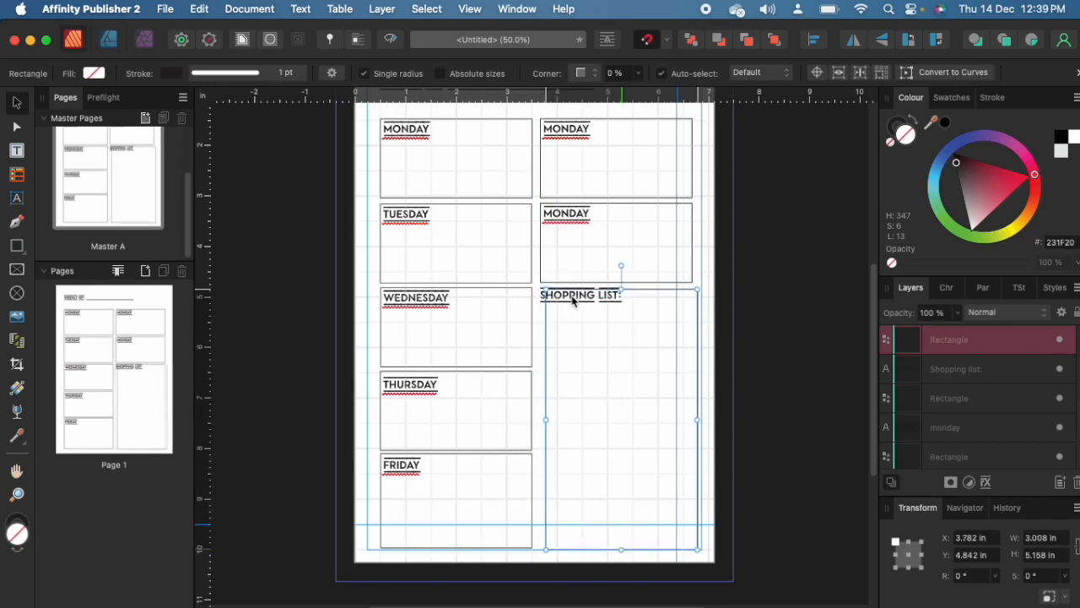
key("super+z")
Delete the shopping list box together with its heading
key("Delete")
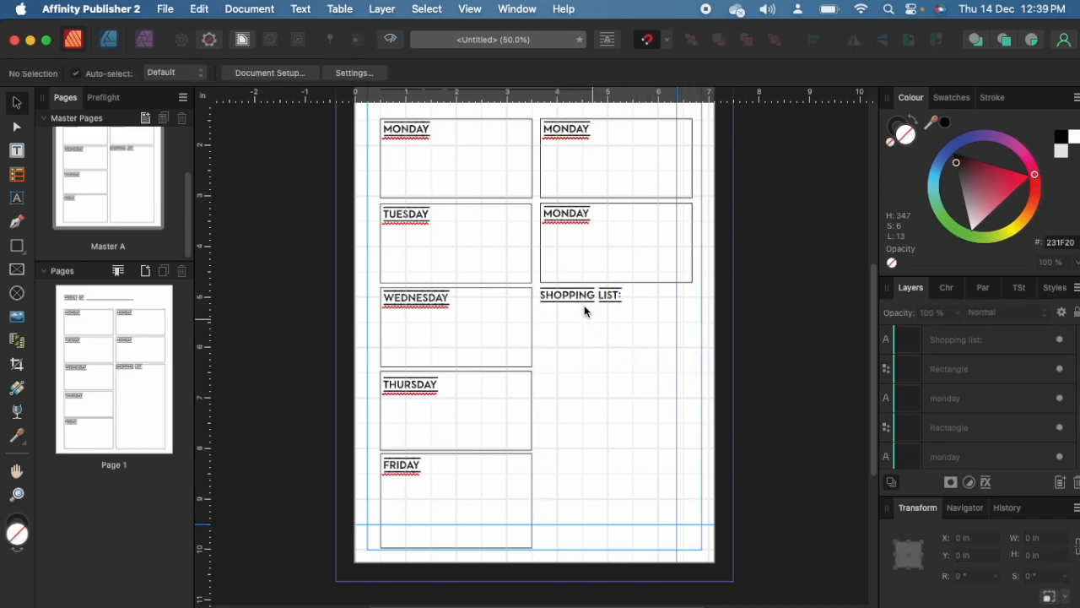
left_click(574, 294)
key("Delete")
Place a copy of the second column's lower MONDAY box and heading at X 3.672 in, Y 4.813 in, beside WEDNESDAY
left_click(550, 208)
left_click_drag(689, 341, 537, 201)
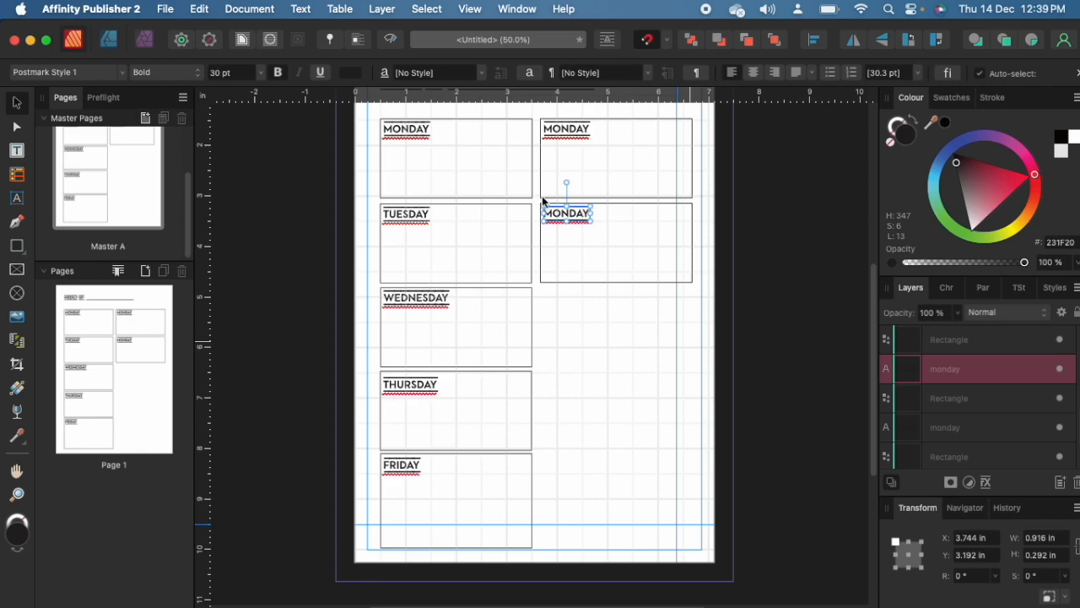
left_click(690, 282, "shift")
left_click_drag(646, 276, 645, 347)
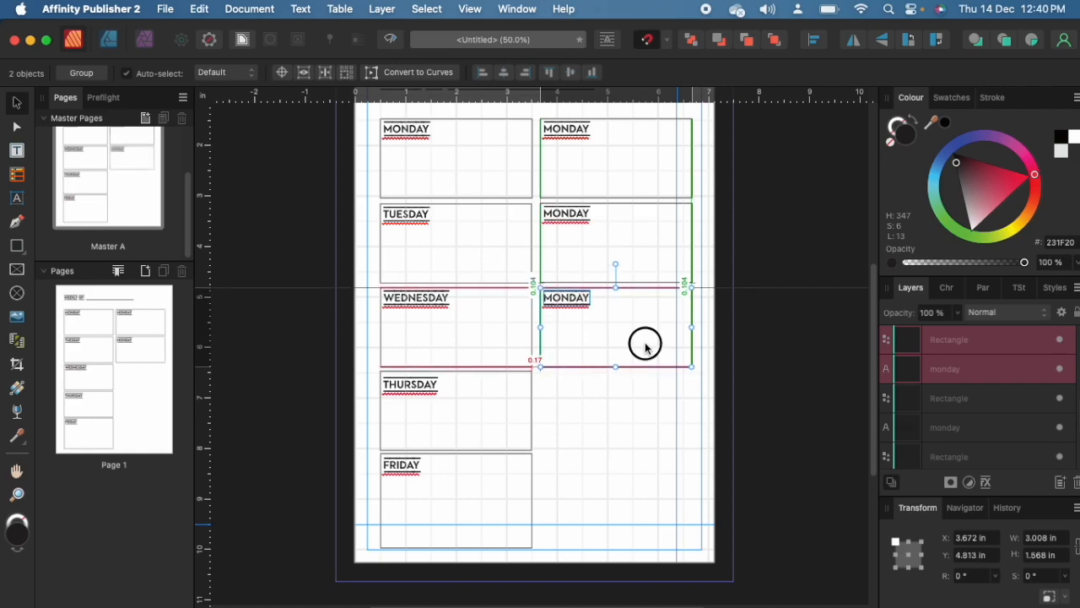
Stretch the copied box beside WEDNESDAY down to the page's bottom margin and change its heading to "shopping list:"
left_click(625, 372)
left_click(615, 366)
left_click_drag(616, 367, 615, 549)
left_click(564, 295)
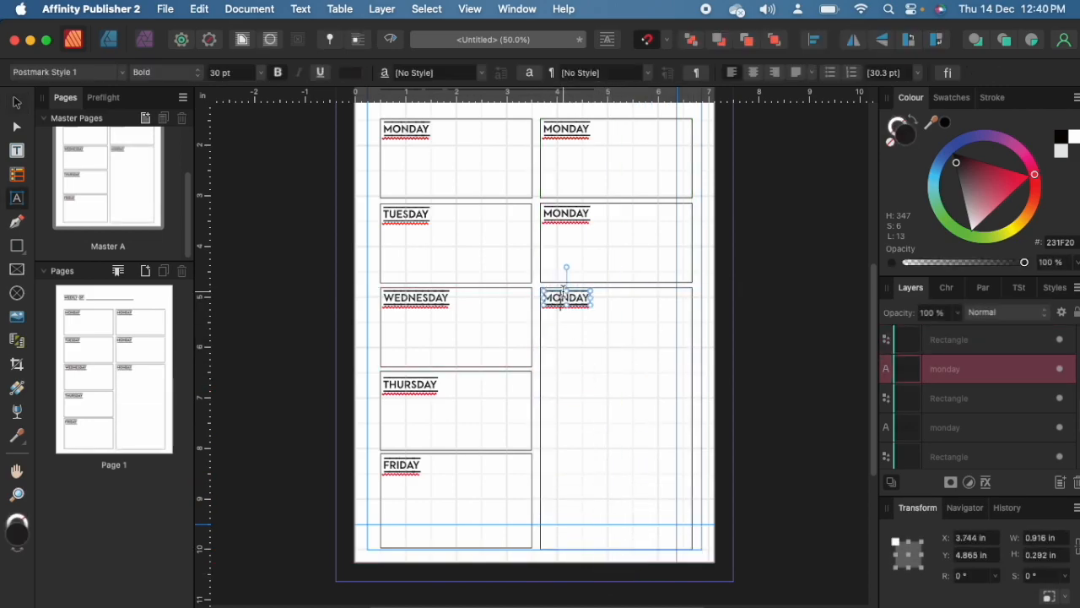
double_click(564, 295)
type("shopping list:")
key("Escape")
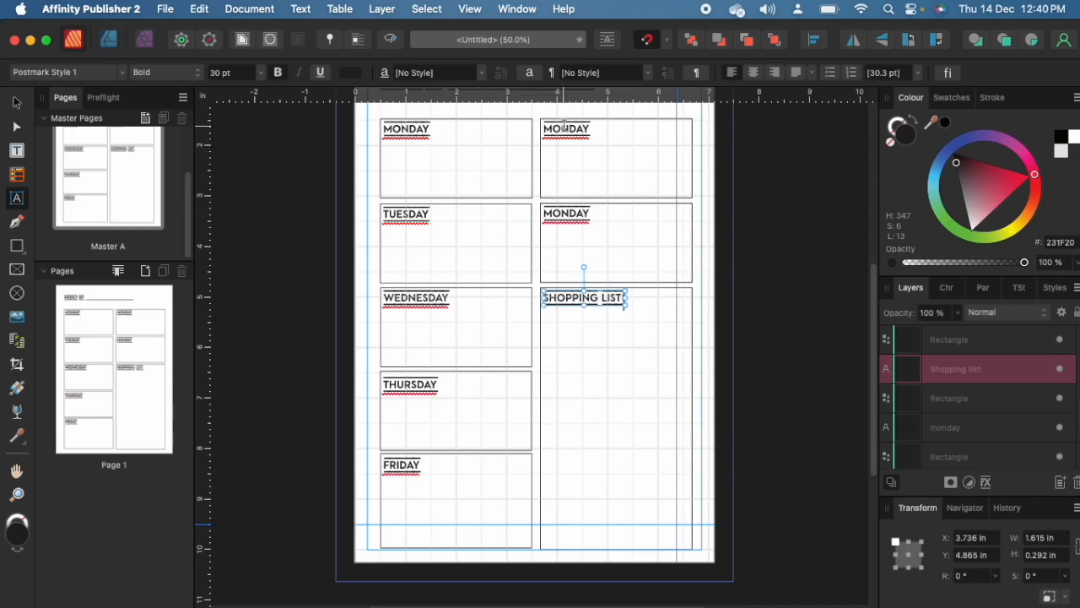
Change the two remaining MONDAY headings in the second column to SATURDAY and SUNDAY, from top to bottom
double_click(564, 128)
type("SAT")
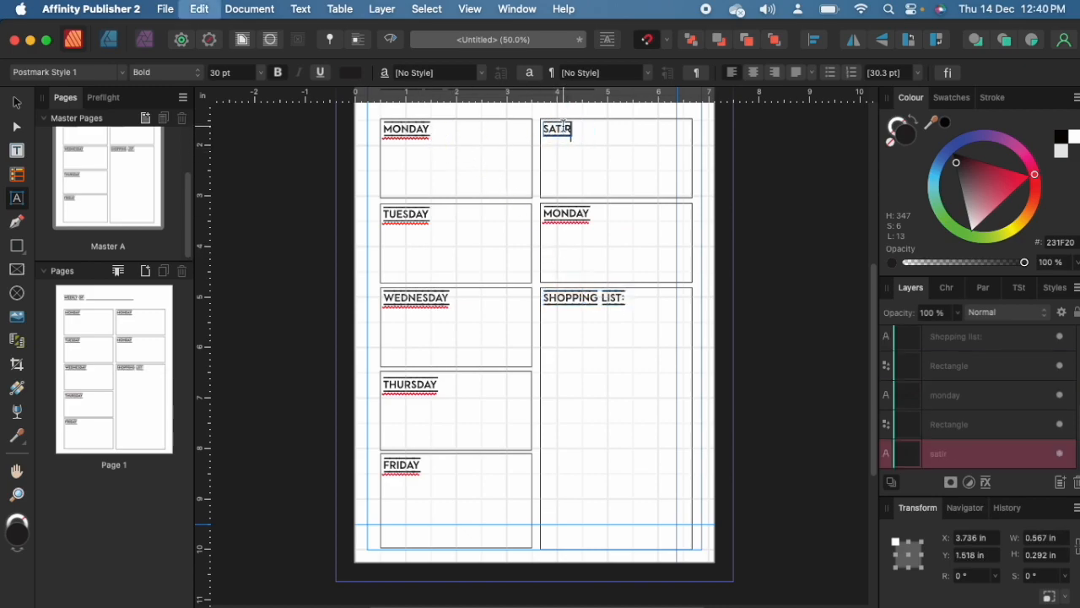
type("U")
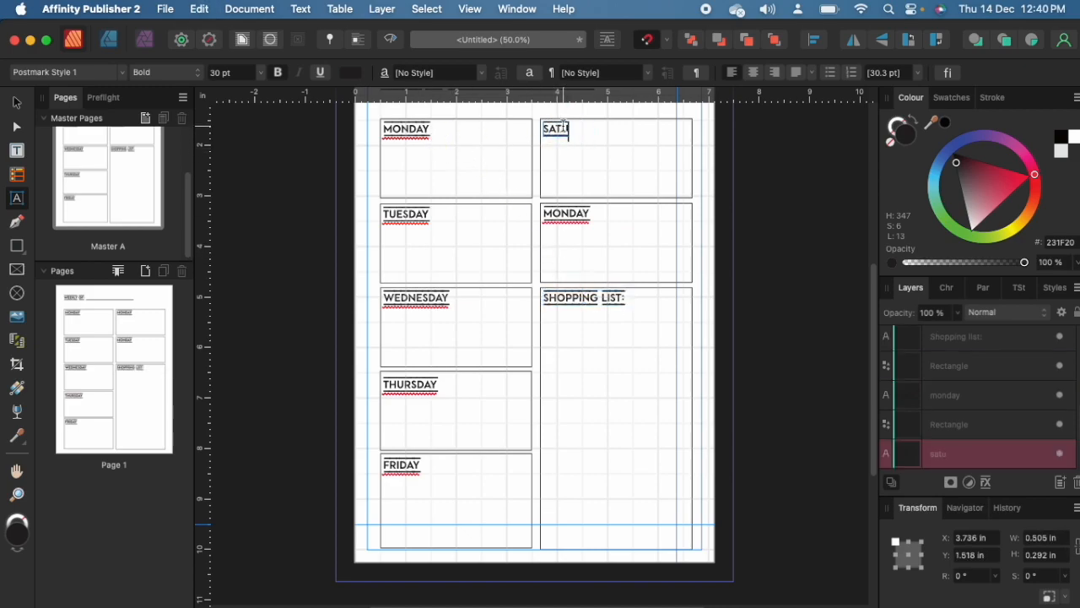
type("RDAY")
key("Escape")
double_click(573, 213)
type("SUNDAY")
key("Escape")
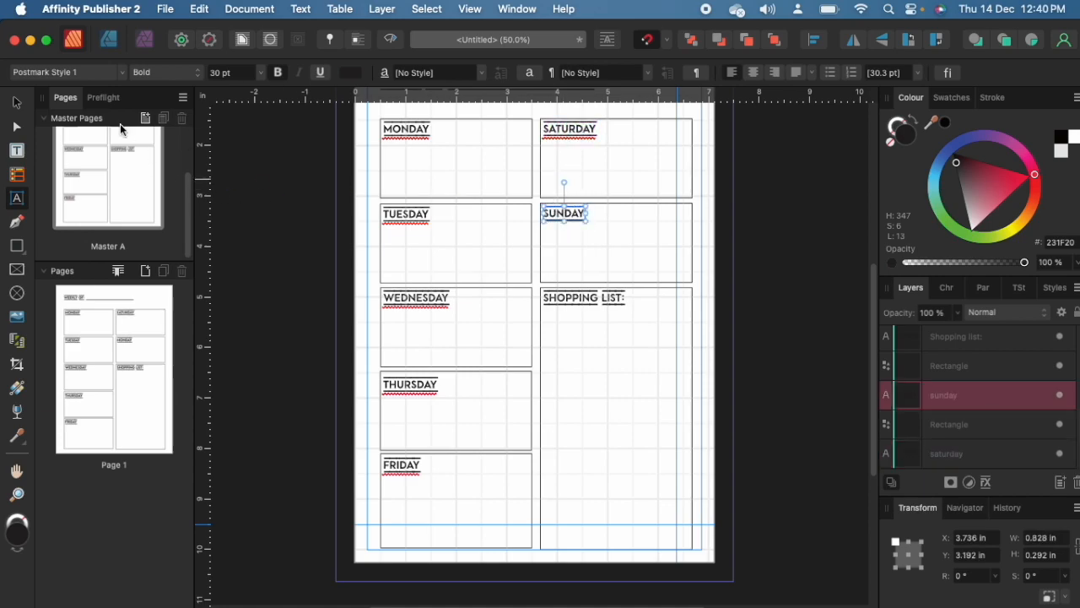
left_click(19, 102)
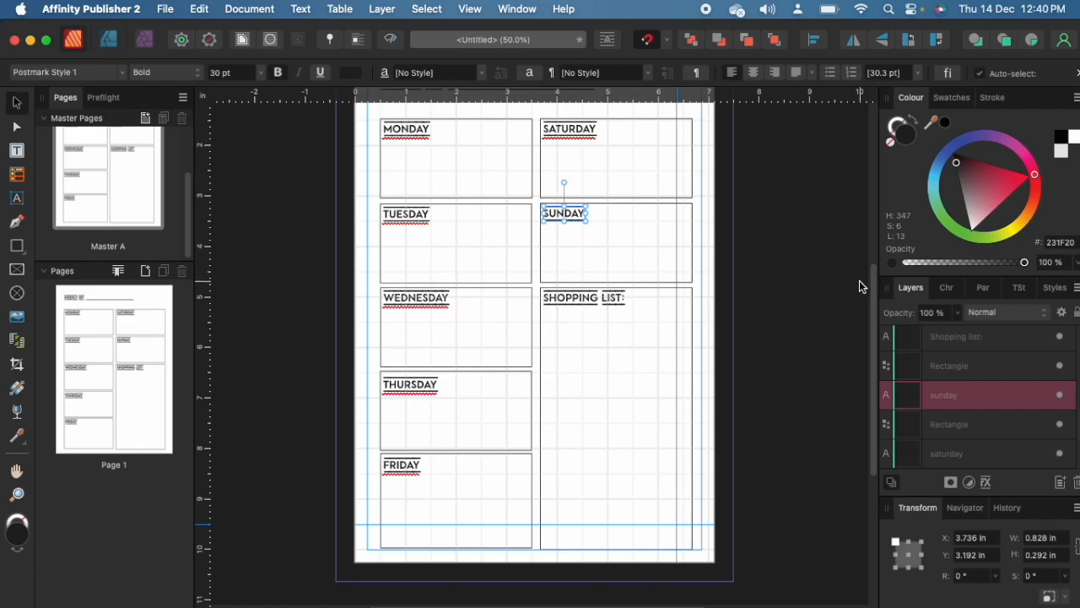
Preview the planner page without grid and guides and check the whole layout from heading to bottom boxes
key("shift+w")
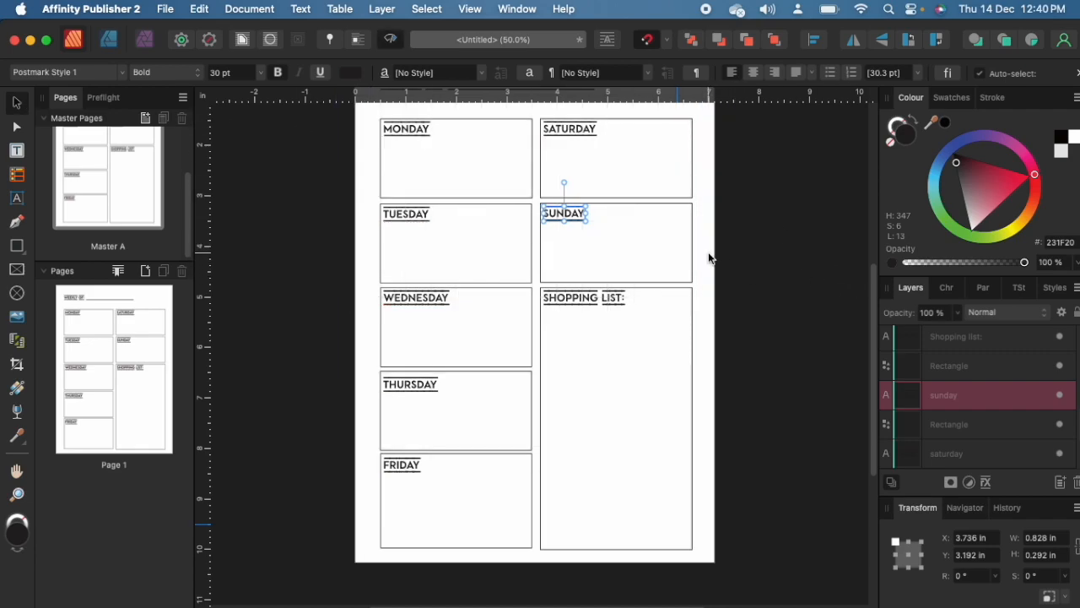
left_click(708, 252)
scroll(743, 278, "up", 2)
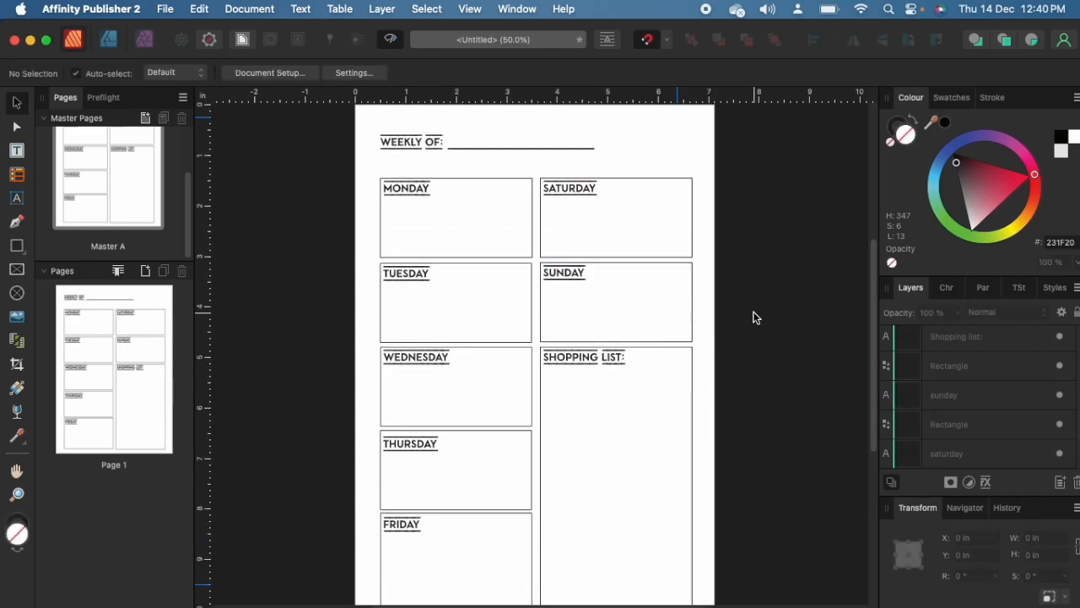
scroll(753, 314, "down", 2)
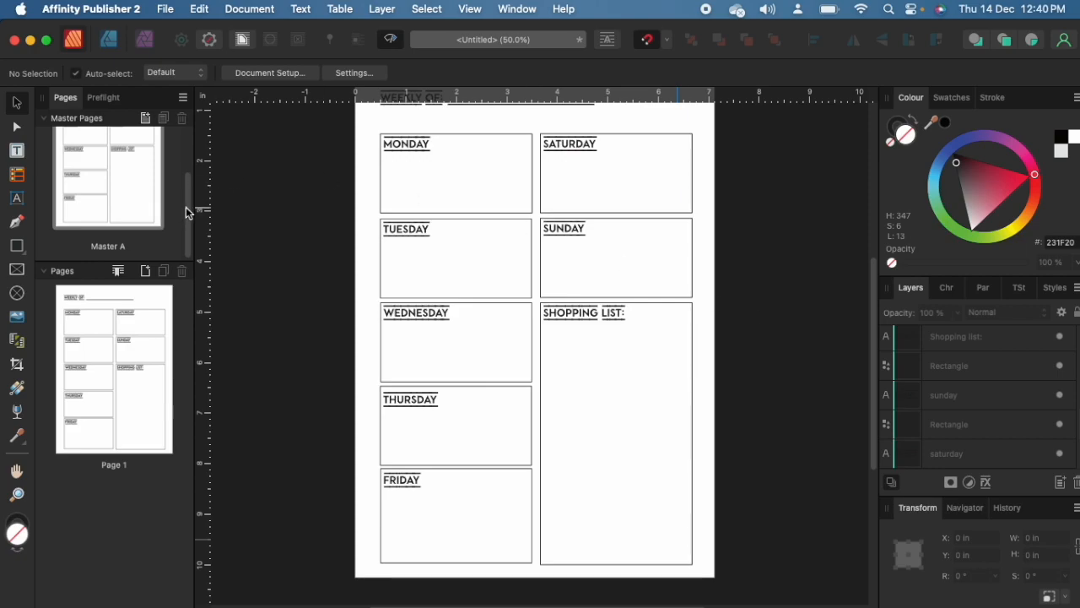
Add a 7.125 × 10.25 in master page named Master B and show its grid and margin guides
left_click_drag(186, 211, 191, 139)
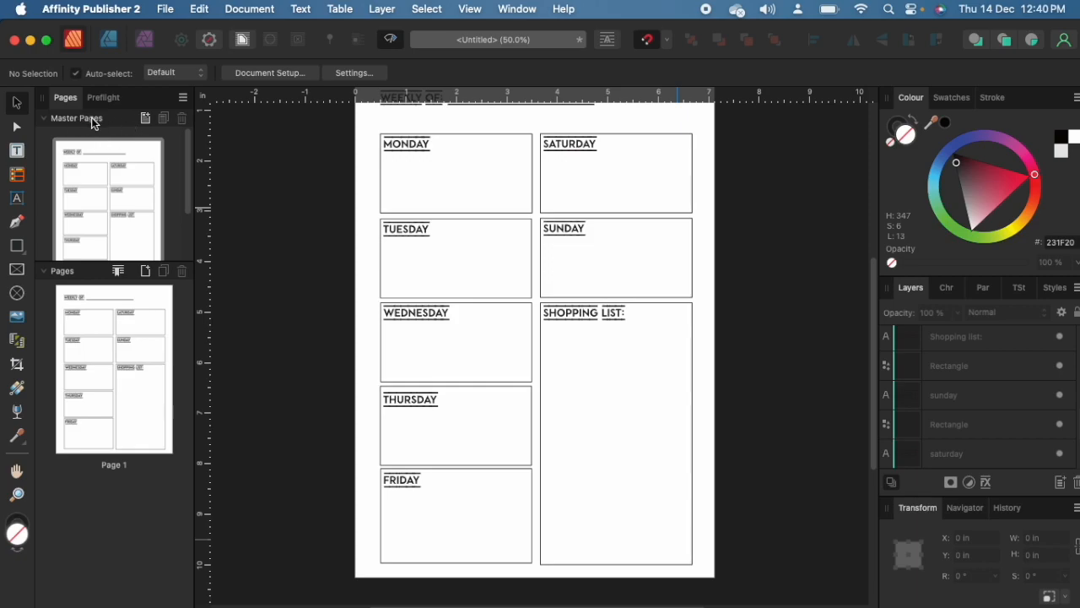
left_click(145, 117)
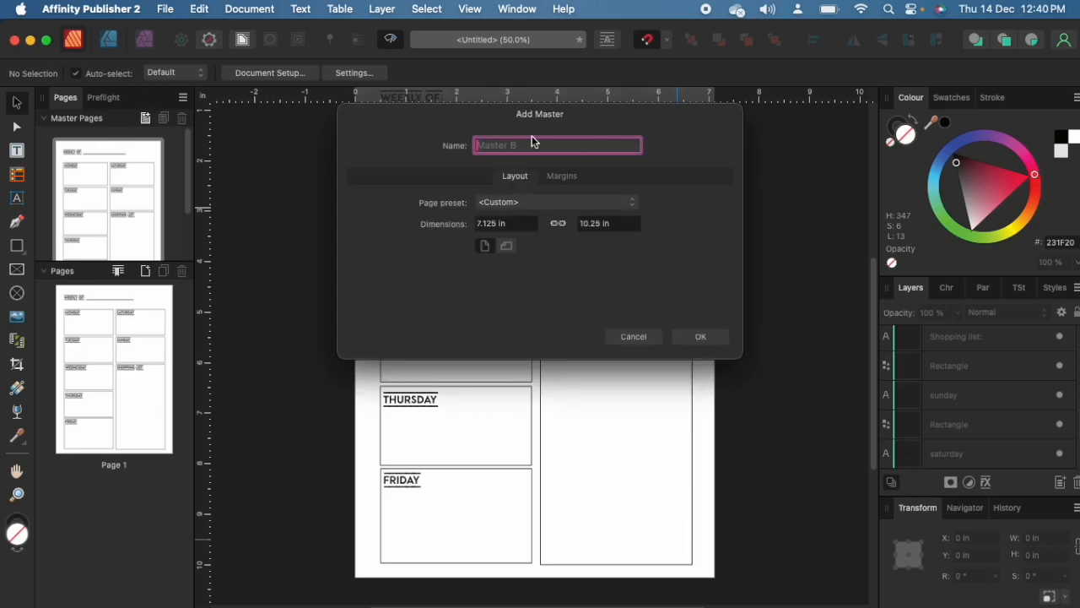
type("Master B")
key("Return")
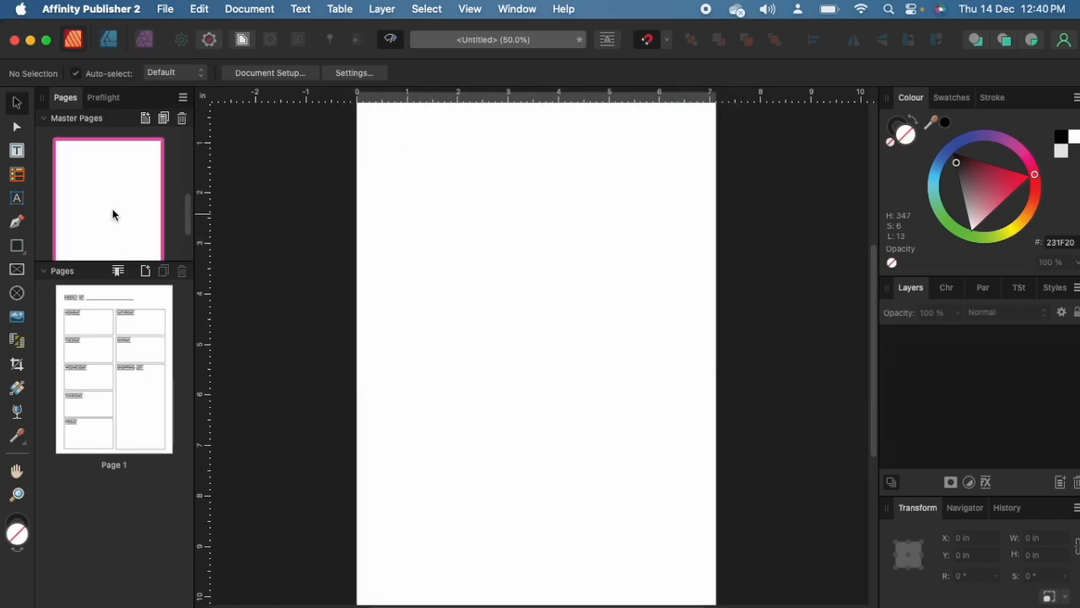
key("super+apostrophe")
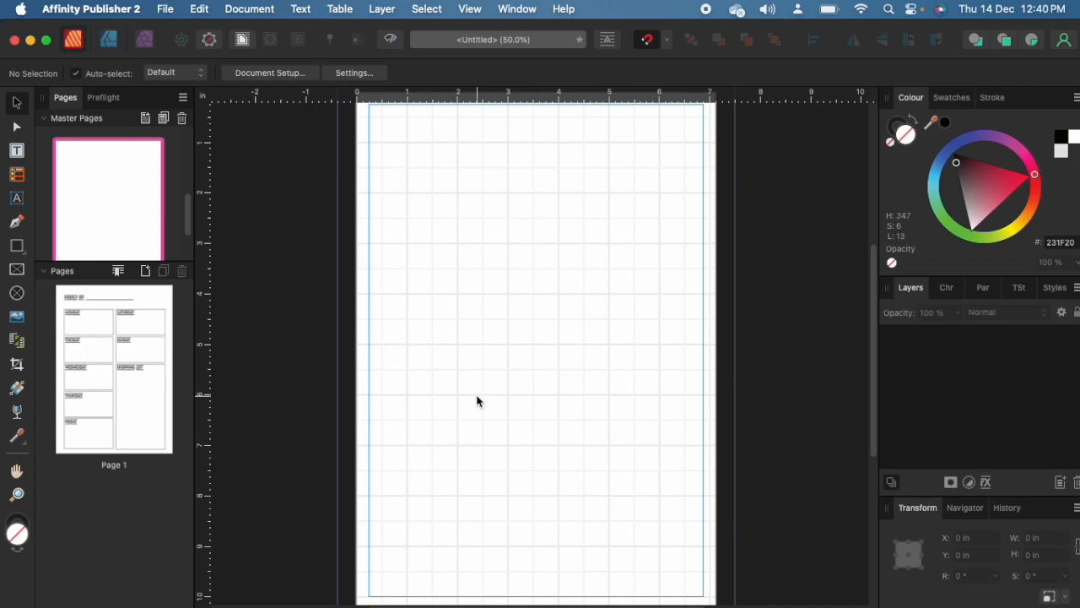
key("super+1")
key("super+minus")
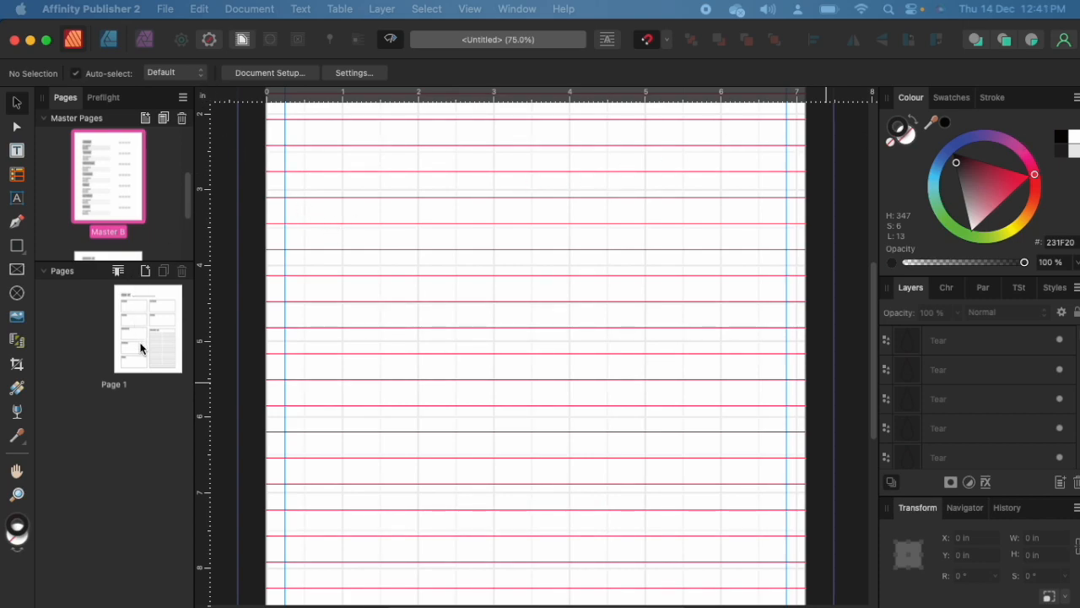
left_click(165, 368)
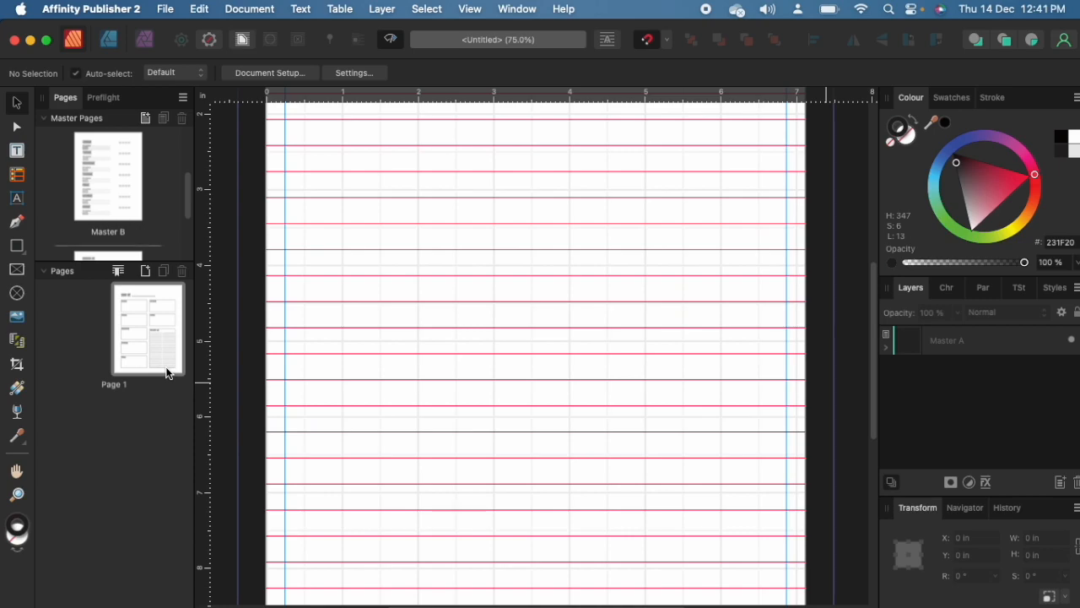
scroll(780, 249, "down", 1)
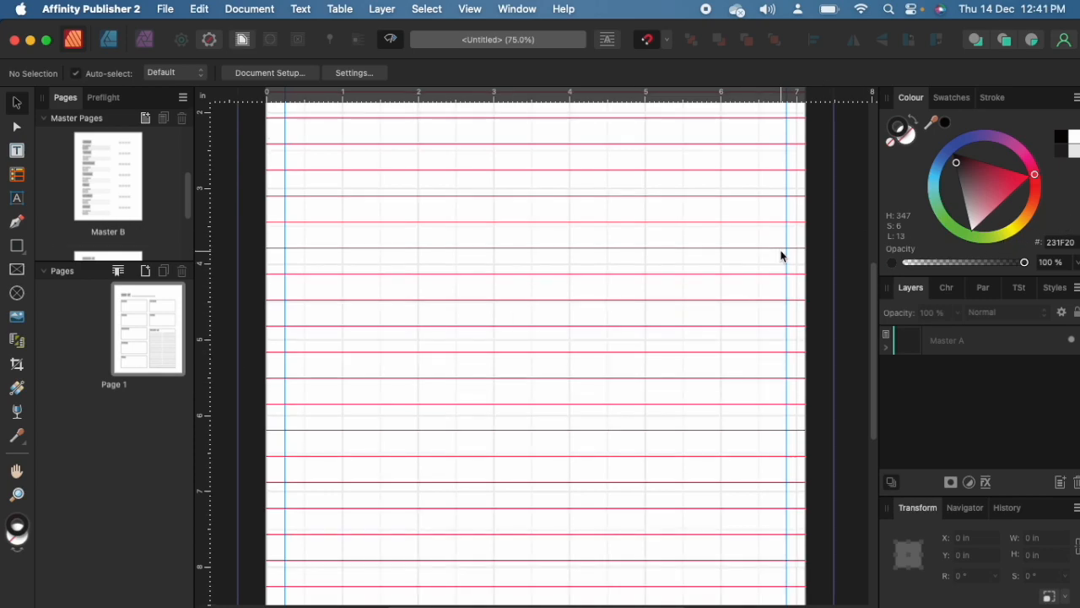
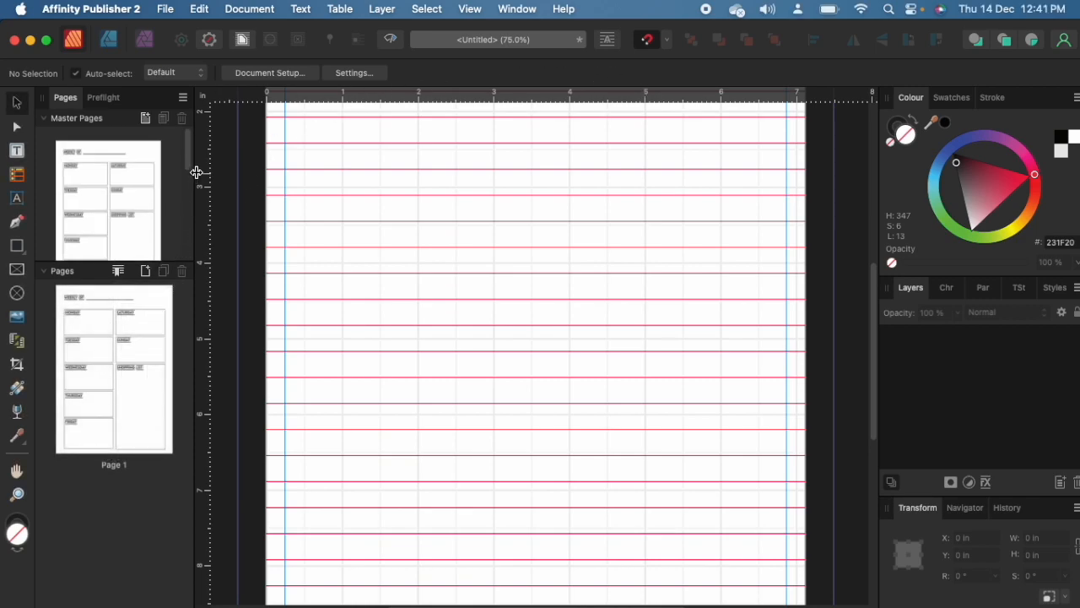
Open the blank second master page for editing at 75% magnification
left_click_drag(190, 154, 189, 221)
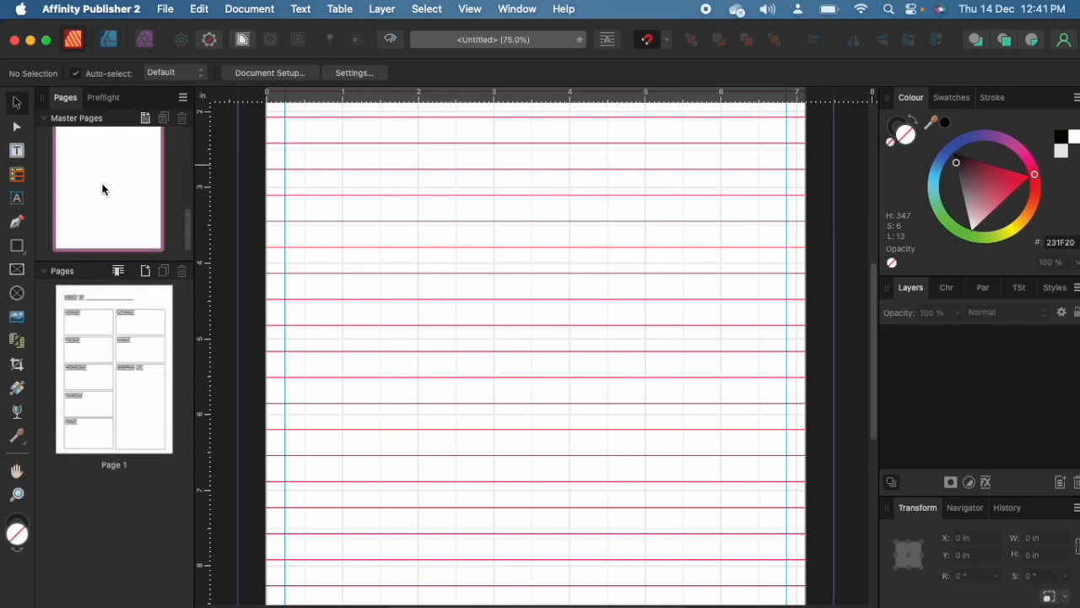
double_click(101, 186)
key("super+plus")
key("super+plus")
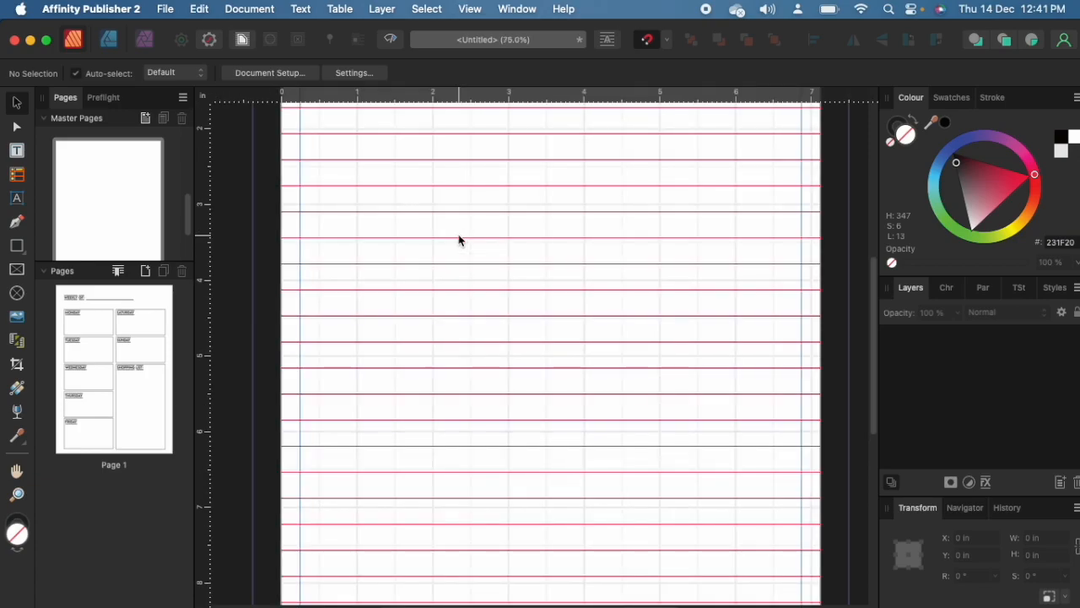
Save the document as "5 meal planning ideas" in the Downloads folder
key("super+s")
type("meal planning ideas")
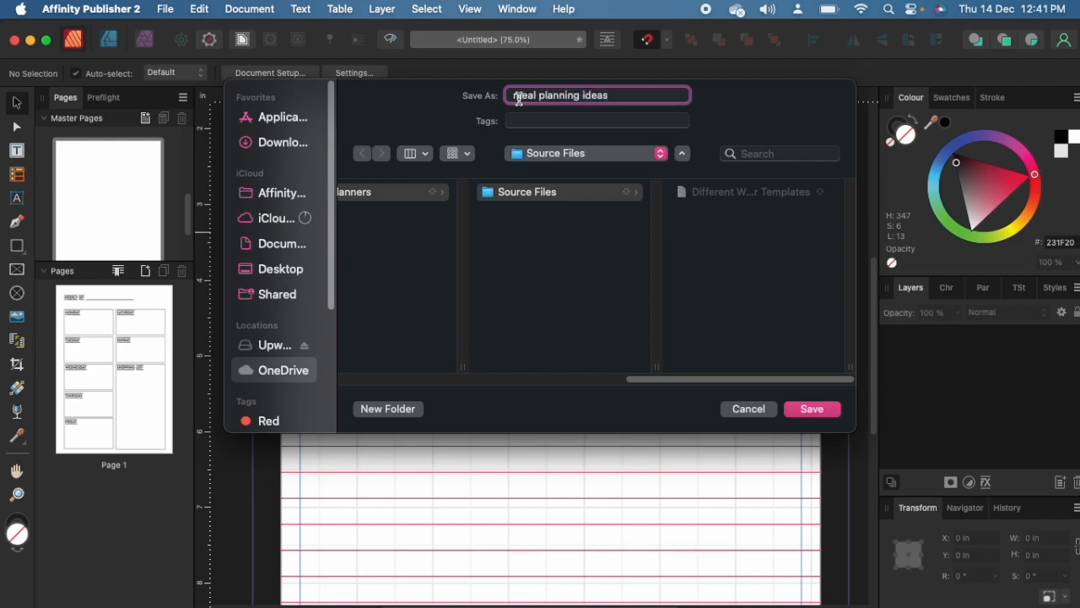
left_click(517, 97)
type("5")
left_click(258, 145)
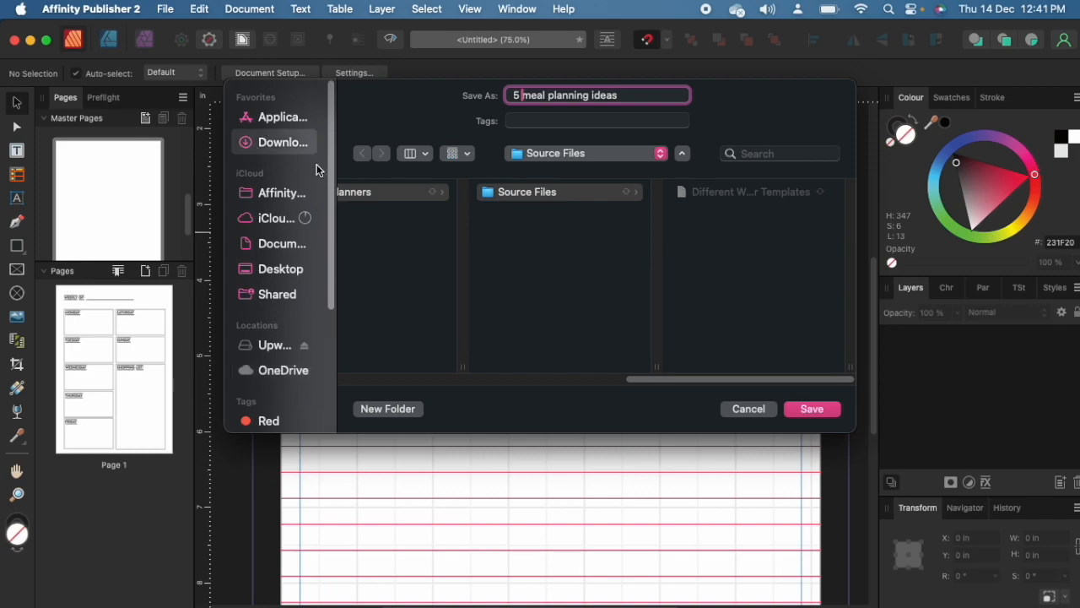
left_click(811, 409)
Copy the "WEEKLY OF:" heading and its write-in line from the weekly planner master page
scroll(533, 297, "up", 5)
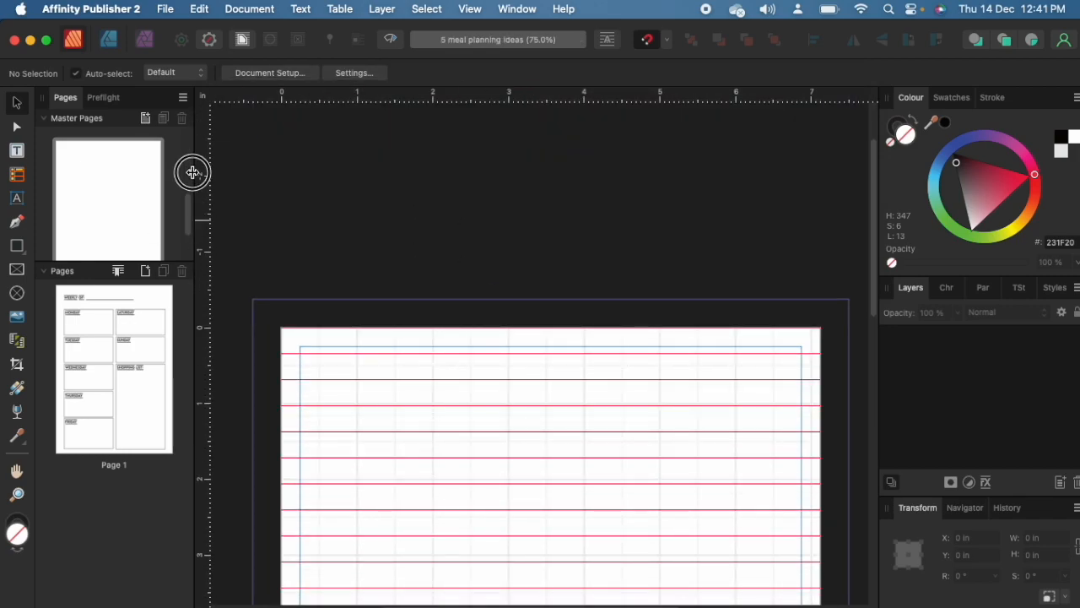
left_click_drag(187, 207, 187, 120)
double_click(116, 182)
left_click(467, 178)
left_click(382, 157)
left_click_drag(357, 138, 739, 205)
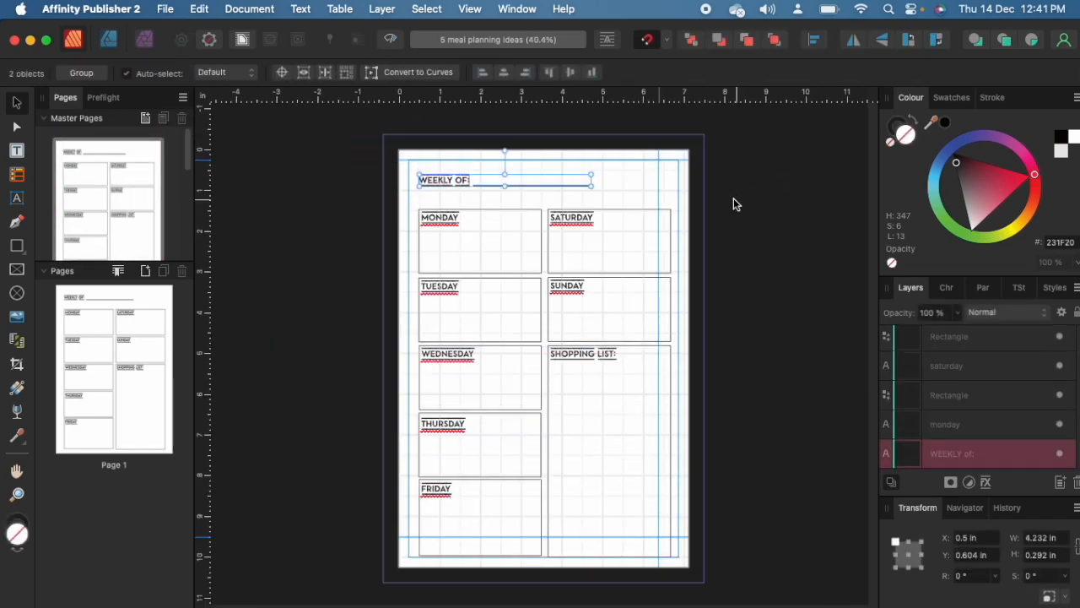
Paste the "WEEKLY OF:" heading and line onto the blank second master page and save the document
scroll(144, 193, "down", 3)
double_click(116, 200)
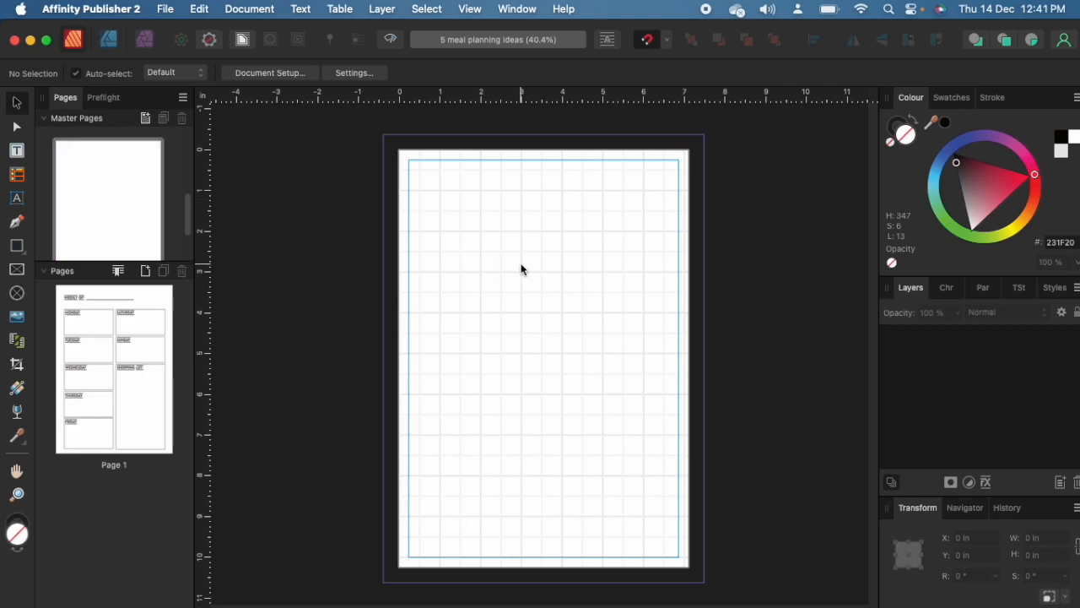
key("super+equal")
key("super+equal")
scroll(370, 269, "up", 5)
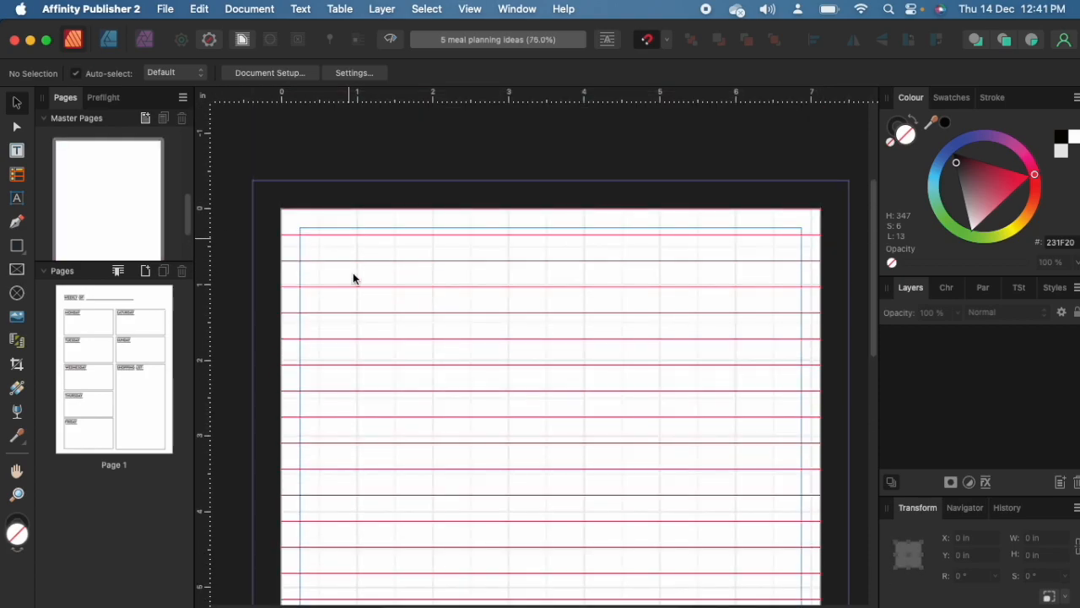
key("super+v")
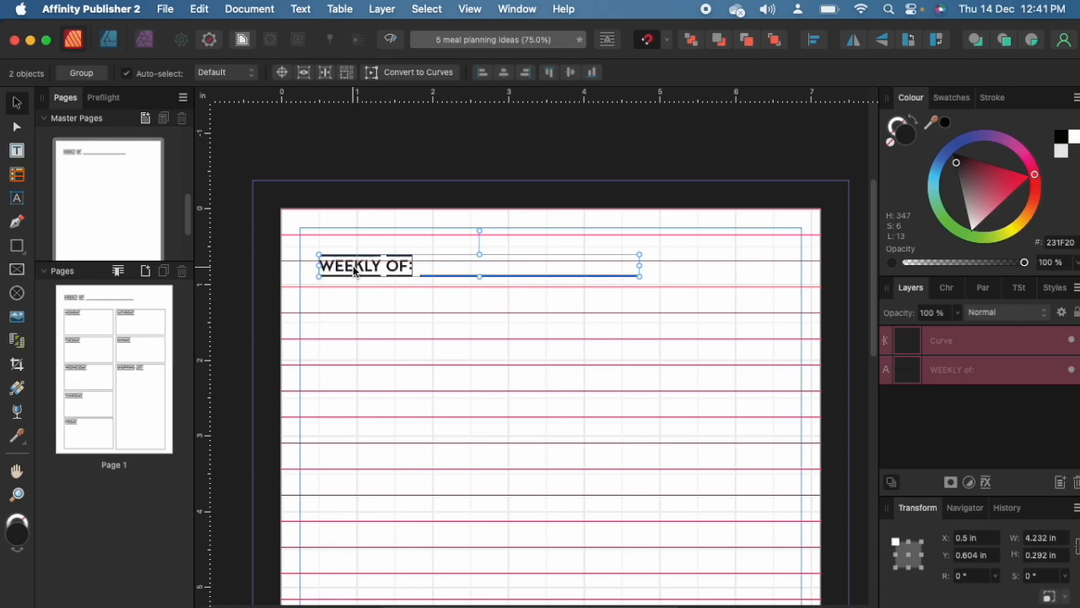
left_click(604, 389)
scroll(604, 388, "down", 3)
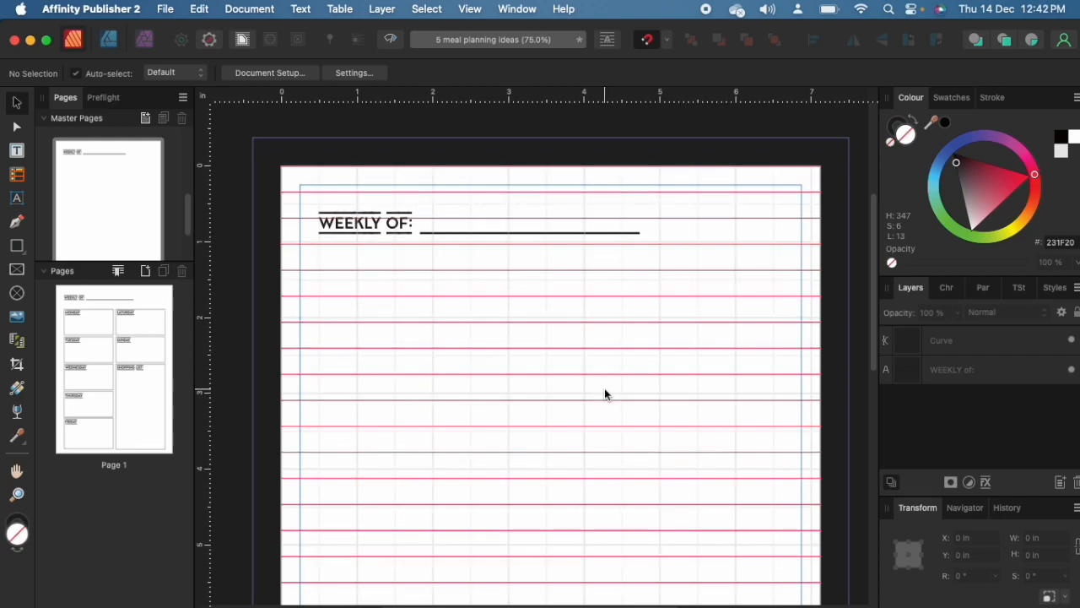
key("super+s")
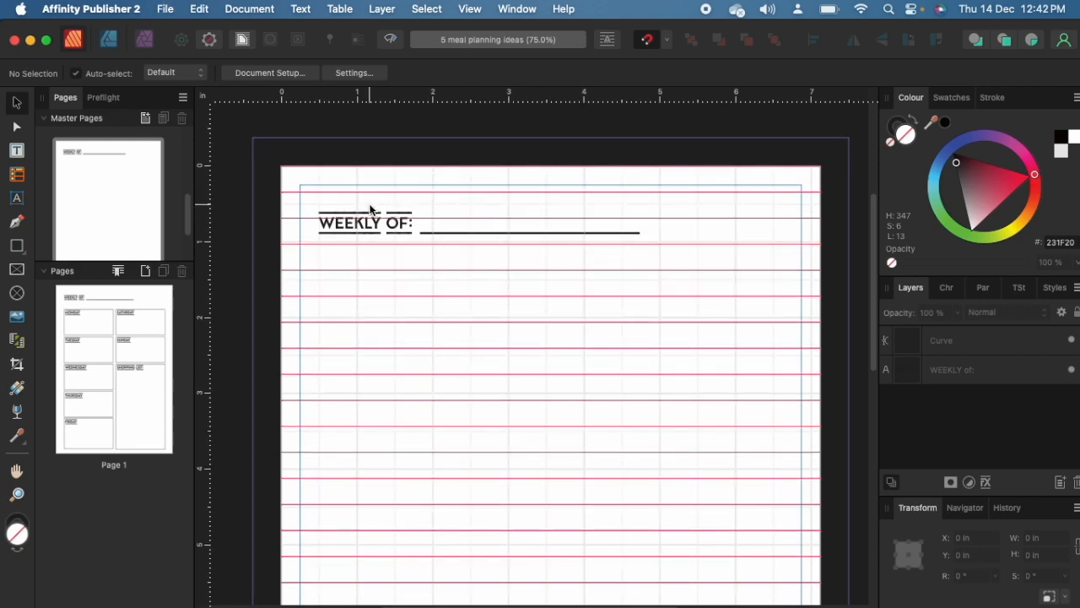
Copy the "MONDAY" heading from the weekly planner master page
left_click(327, 226)
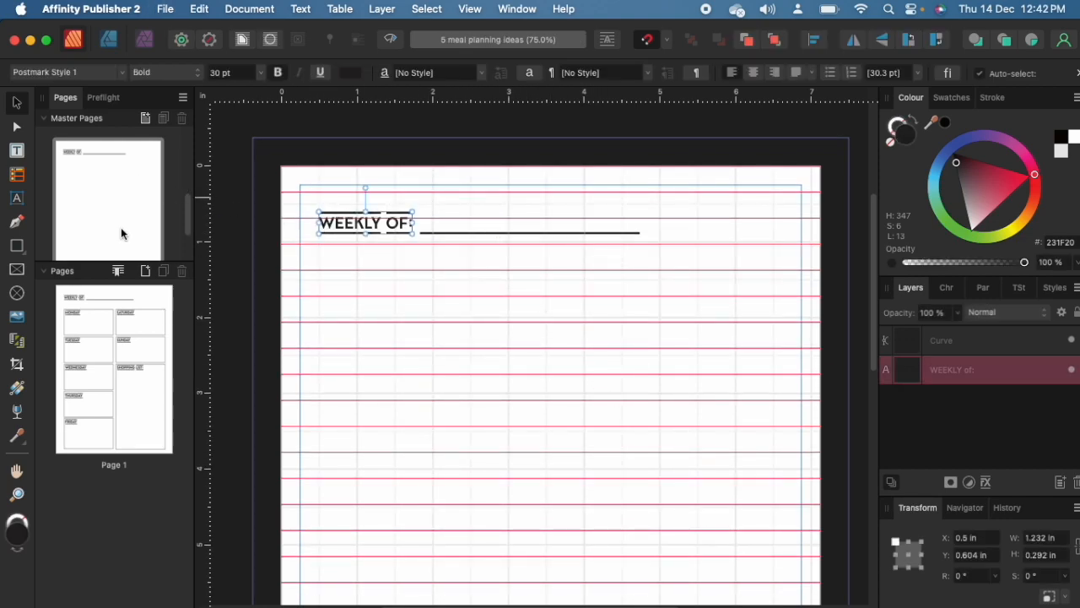
scroll(122, 220, "down", 1)
double_click(115, 167)
left_click(444, 219)
left_click(383, 196)
left_click(482, 223)
left_click(444, 218)
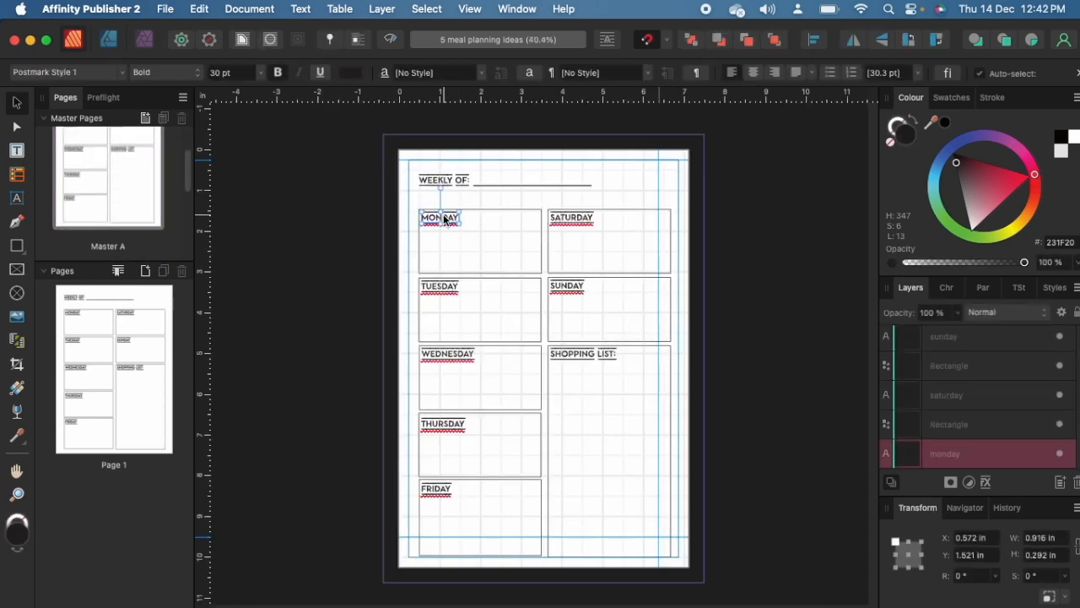
Paste the "MONDAY" heading below "WEEKLY OF:" on the second master page and add a vertical guide about 0.4 in from the page's left edge
scroll(157, 233, "down", 3)
double_click(93, 179)
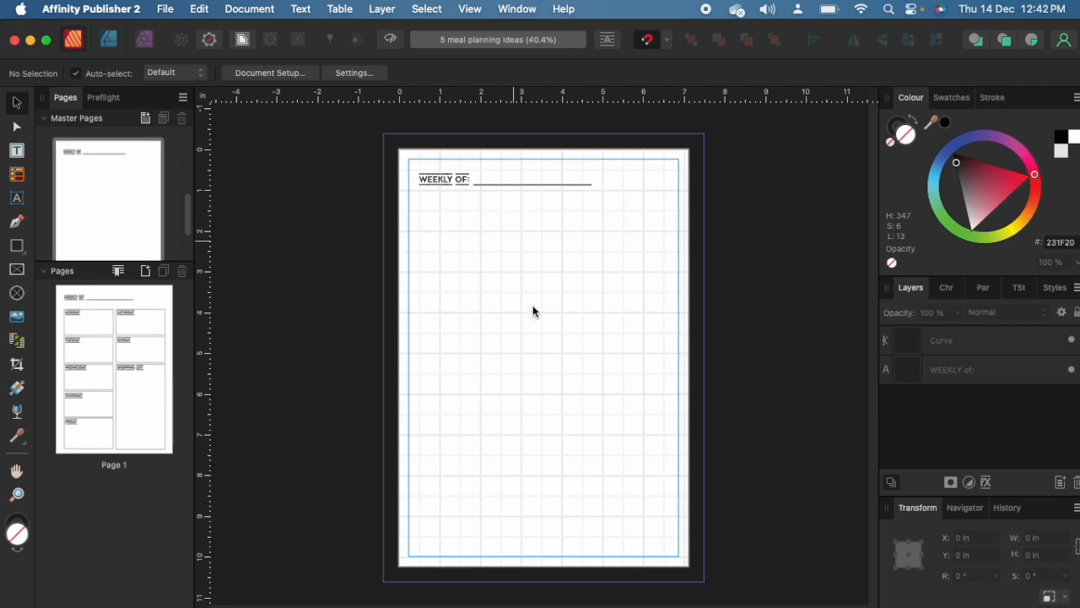
scroll(536, 331, "up", 3)
scroll(428, 323, "up", 3)
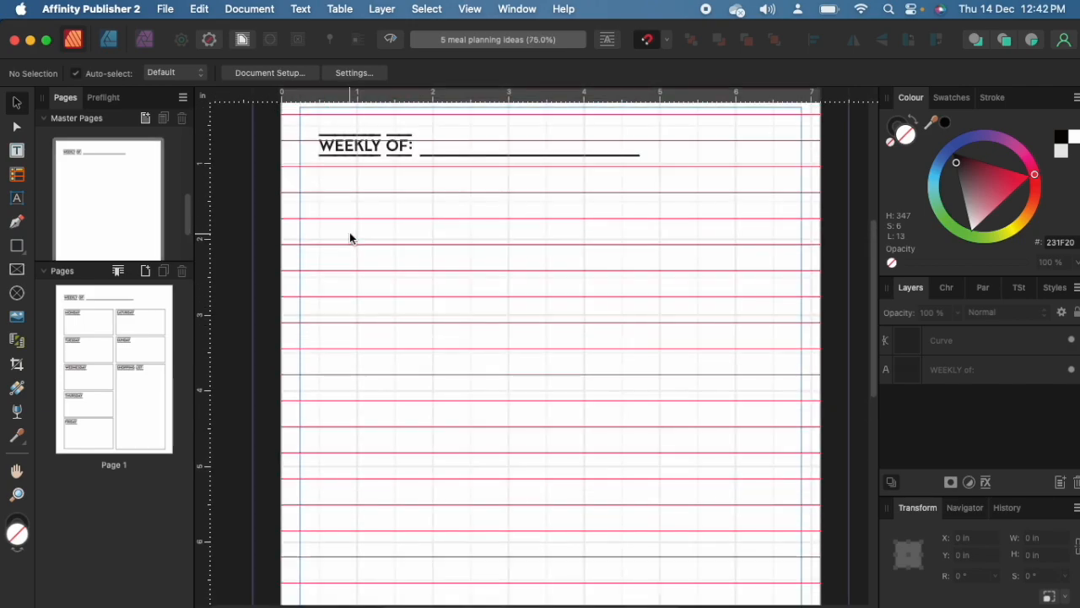
key("super+v")
mouse_move(369, 229)
left_mouse_down()
mouse_move(367, 216)
mouse_move(367, 244)
left_mouse_up()
left_click(407, 249)
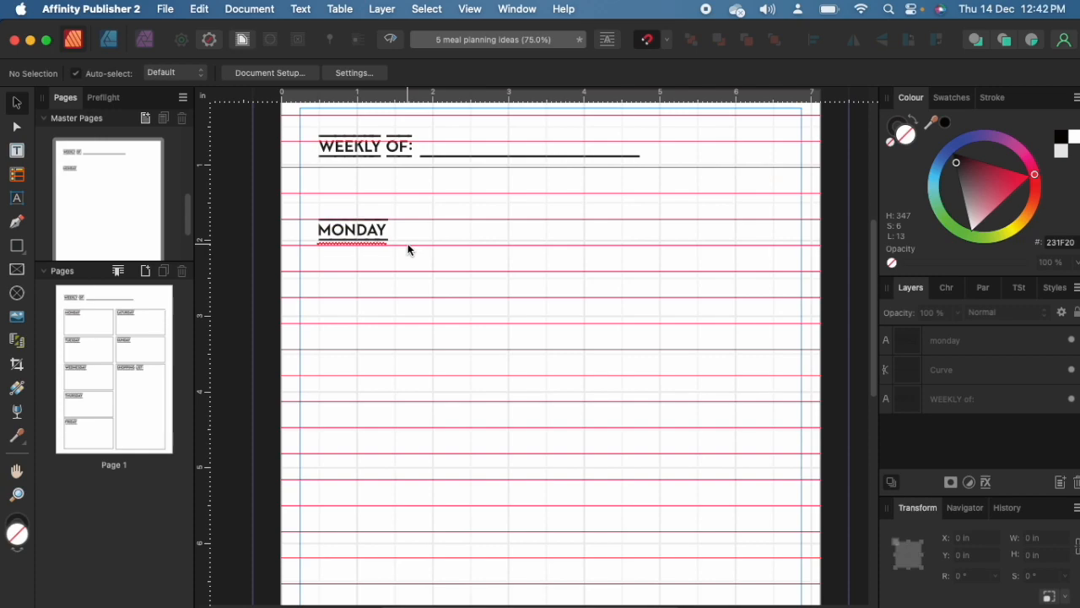
left_click_drag(209, 167, 311, 173)
left_click(16, 104)
Duplicate the "MONDAY" heading directly beneath itself and change the copy's text to "Breakfast:"
left_click(363, 237)
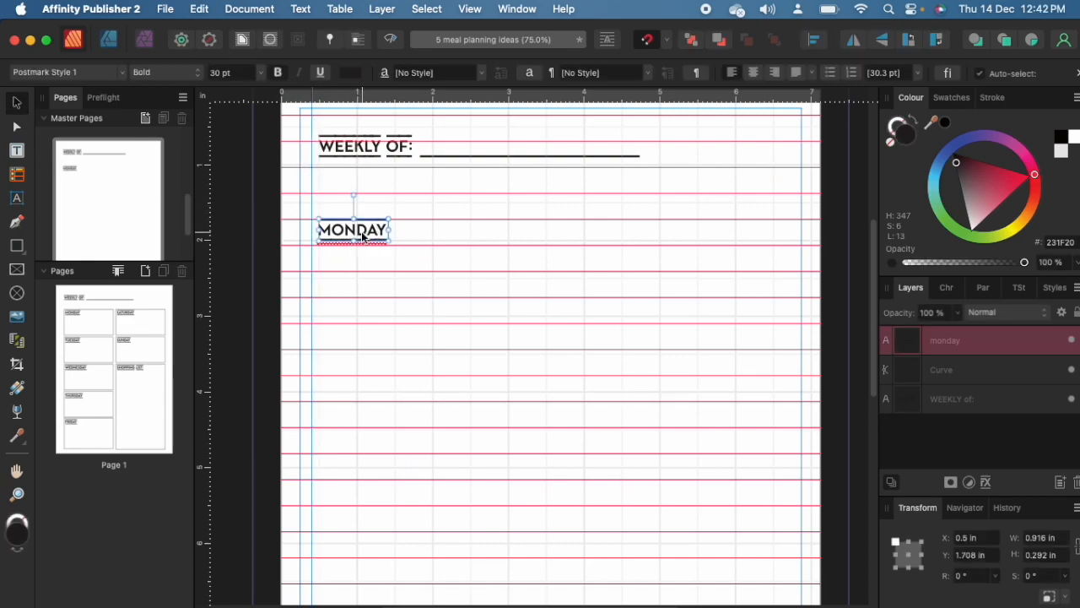
left_click_drag(363, 237, 362, 264)
double_click(362, 264)
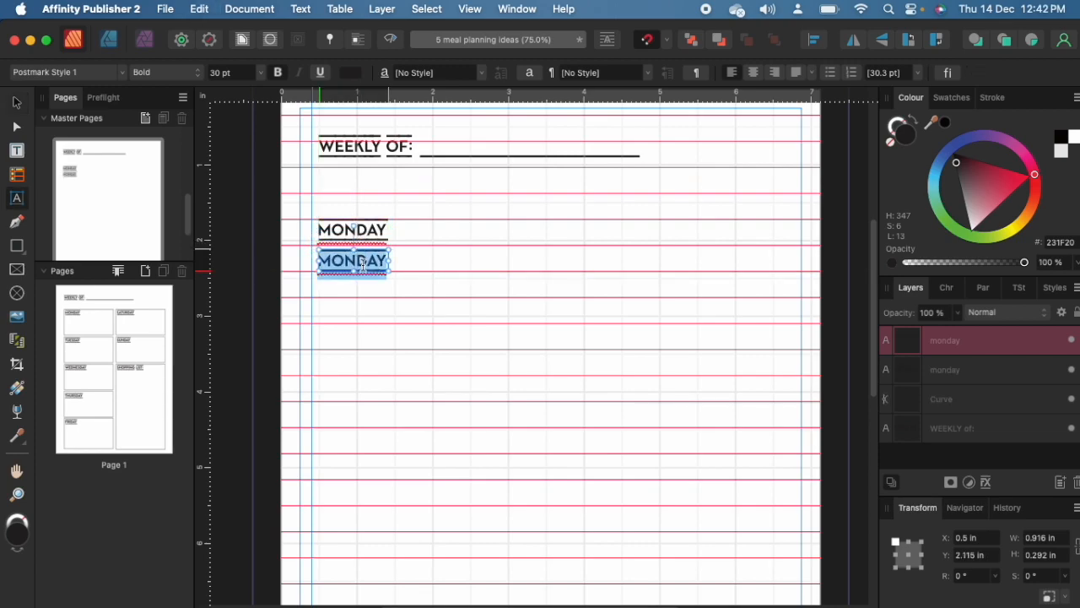
type("BREAKFAST")
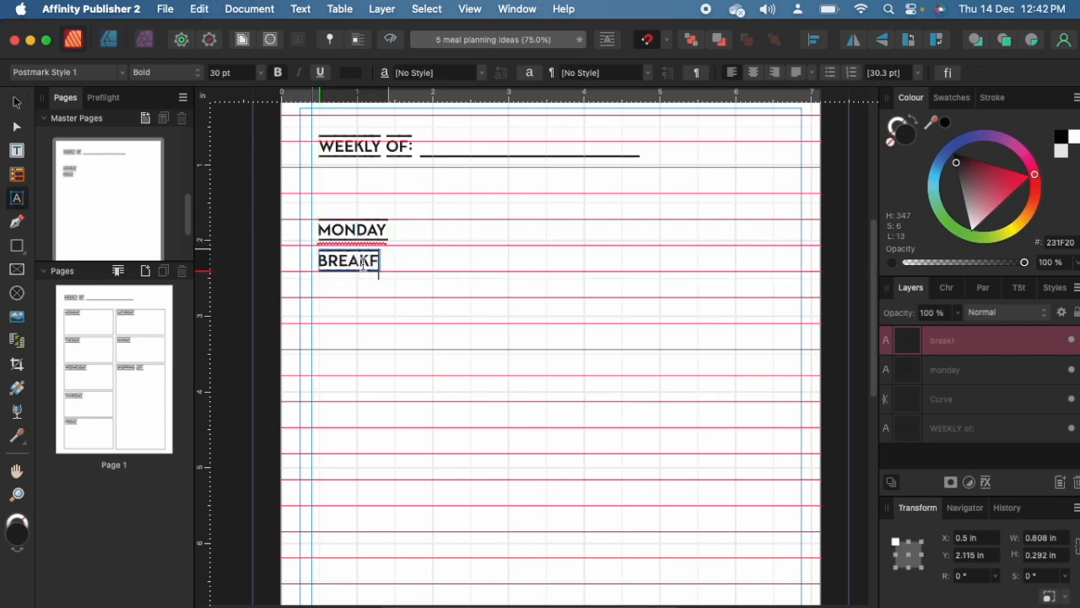
key("BackSpace")
key("BackSpace")
key("BackSpace")
key("BackSpace")
key("BackSpace")
key("BackSpace")
key("BackSpace")
key("BackSpace")
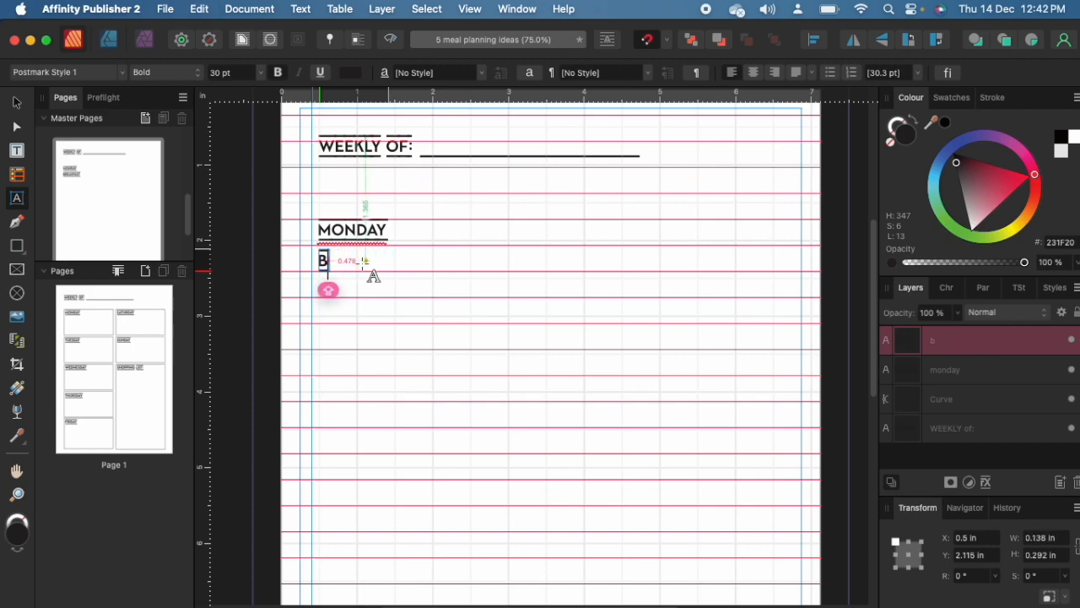
type("R")
key("BackSpace")
key("BackSpace")
type("BREA")
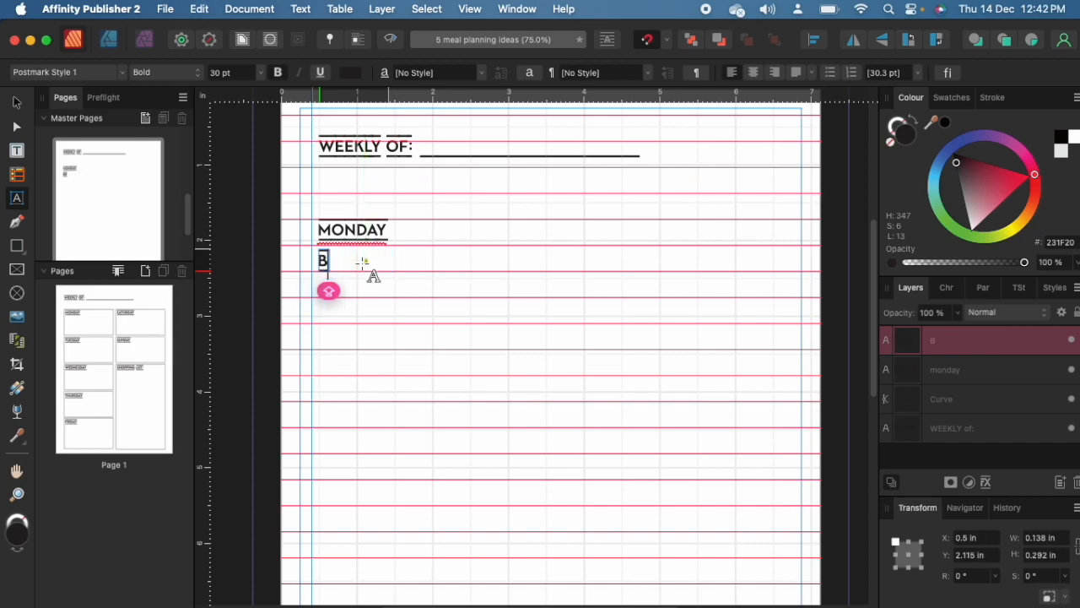
type("KFASY")
key("BackSpace")
type("T:")
left_click(18, 104)
Duplicate the "Breakfast:" label one baseline lower and change the copy's text to "Lunch:"
left_click_drag(395, 261, 392, 286)
double_click(392, 285)
type("lun")
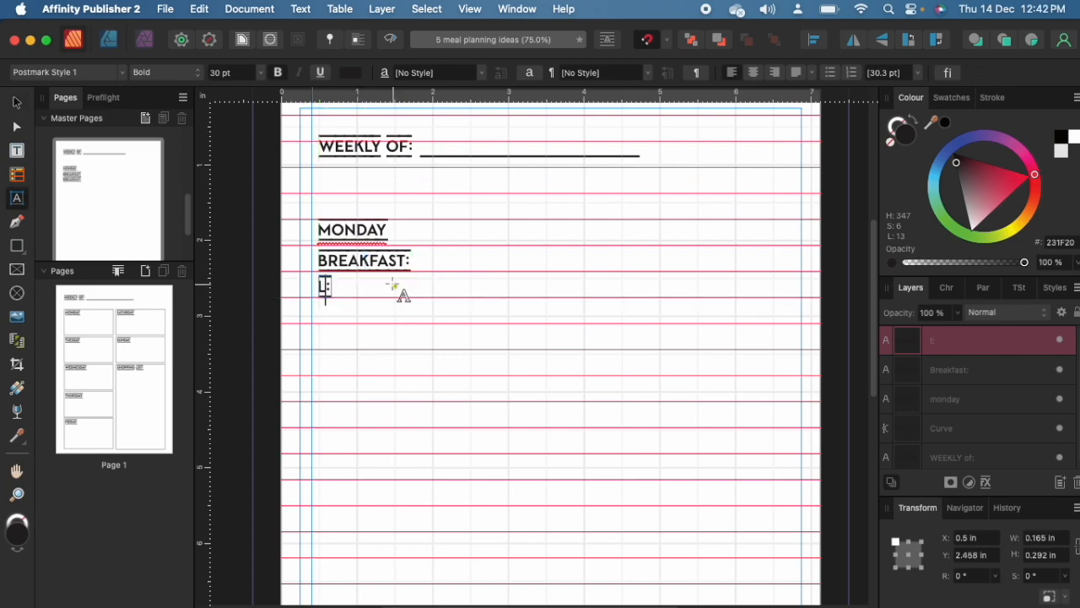
key("super+z")
type("Lunch")
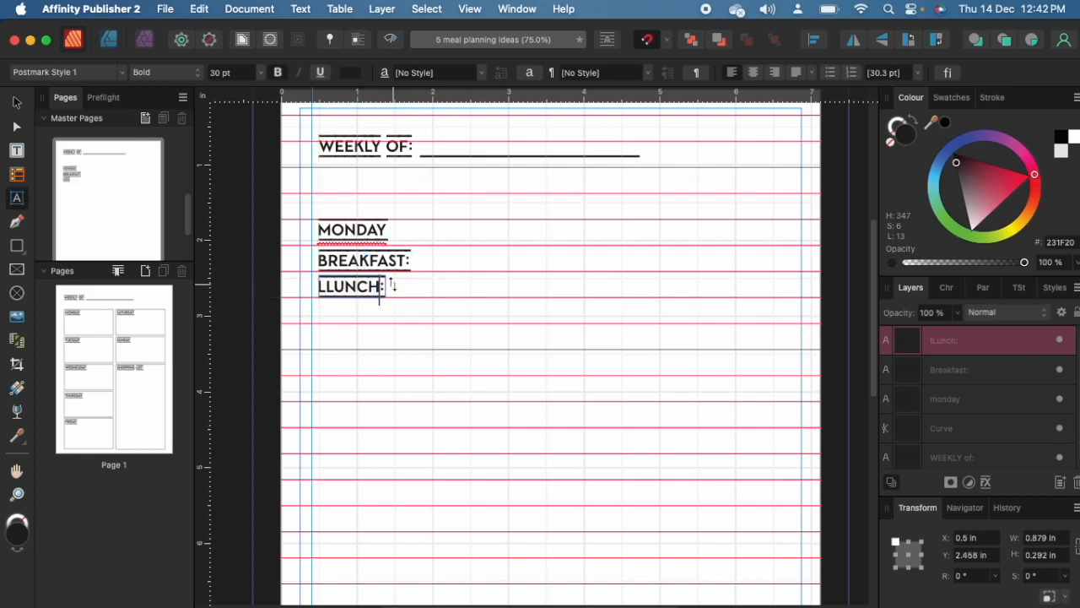
key("BackSpace")
key("Caps_Lock")
type("L")
key("Right")
key("BackSpace")
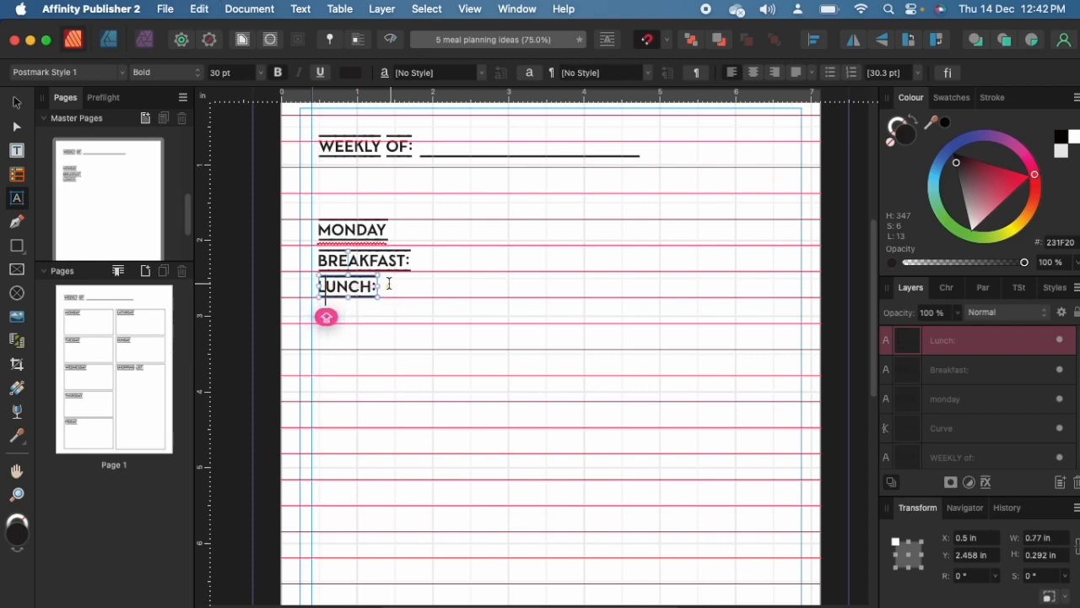
key("Escape")
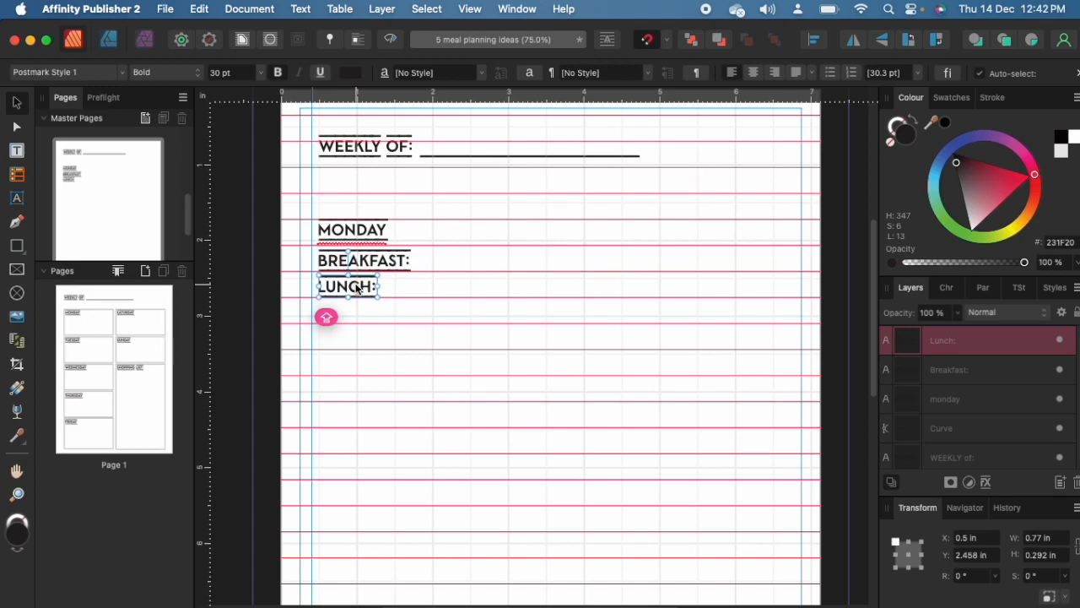
Duplicate the "Lunch:" label one baseline lower and change the copy's text to "Dinner:"
left_click_drag(359, 289, 359, 312)
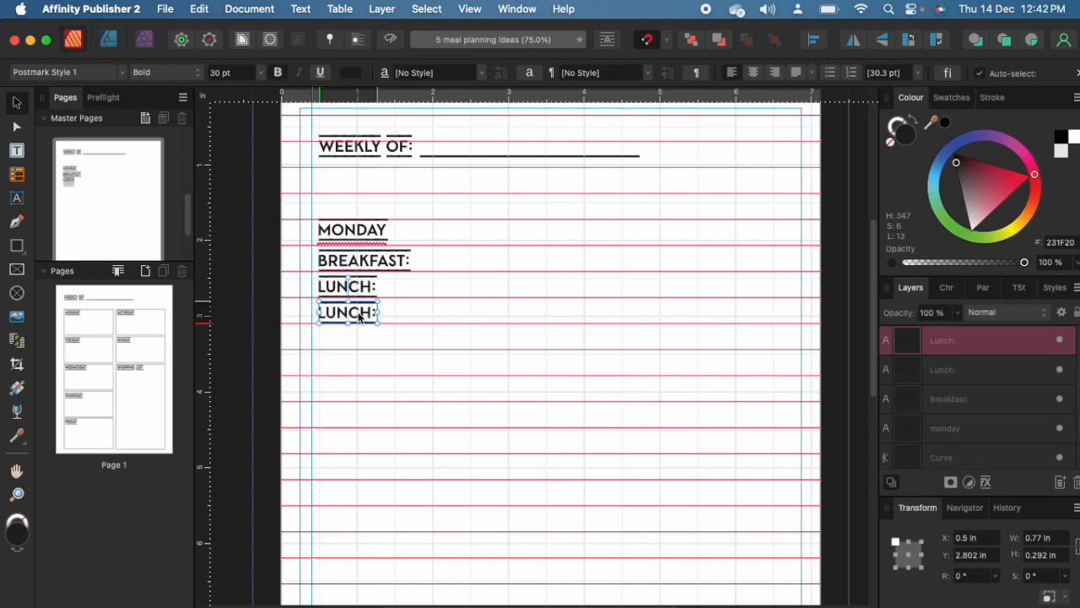
double_click(360, 312)
type("DINNER::")
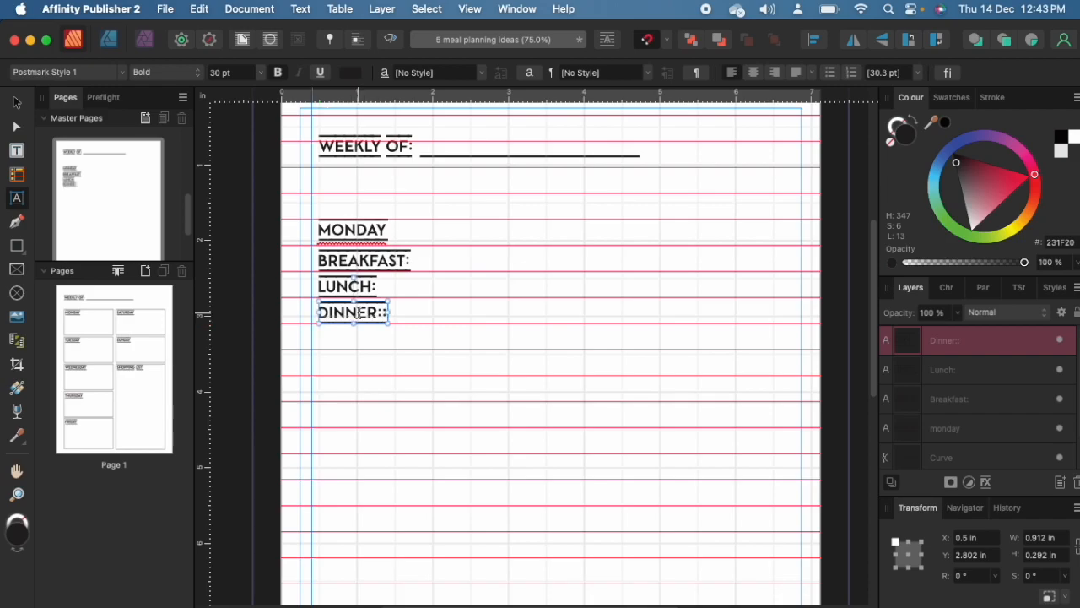
key("BackSpace")
left_click(16, 102)
Set the "Breakfast:", "Lunch:" and "Dinner:" labels in the Ethereal font at 15 pt
left_click(450, 375)
left_click_drag(450, 375, 304, 244)
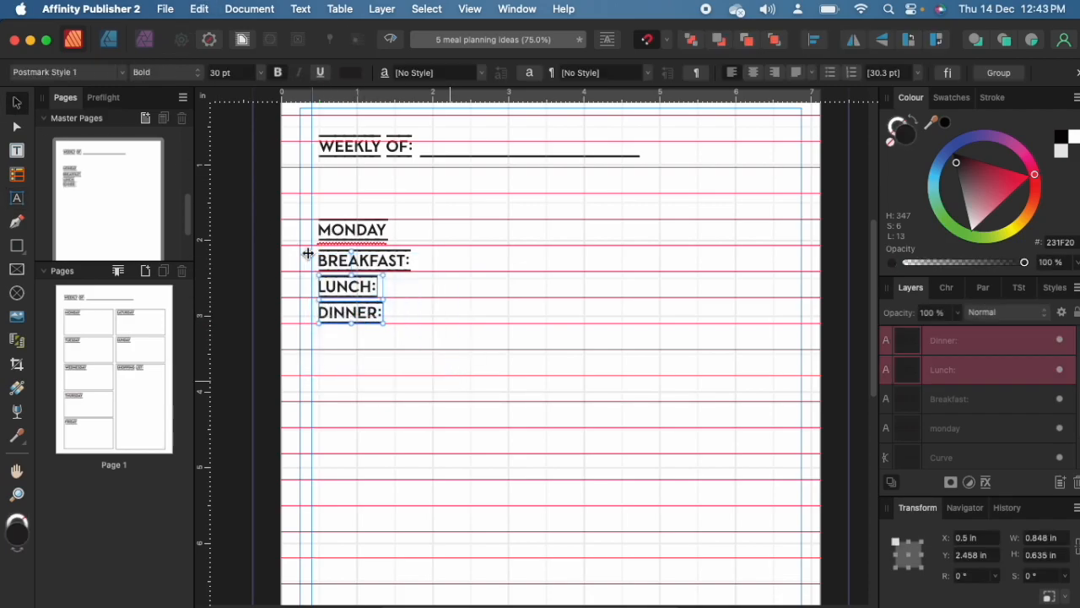
left_click(385, 260, "shift")
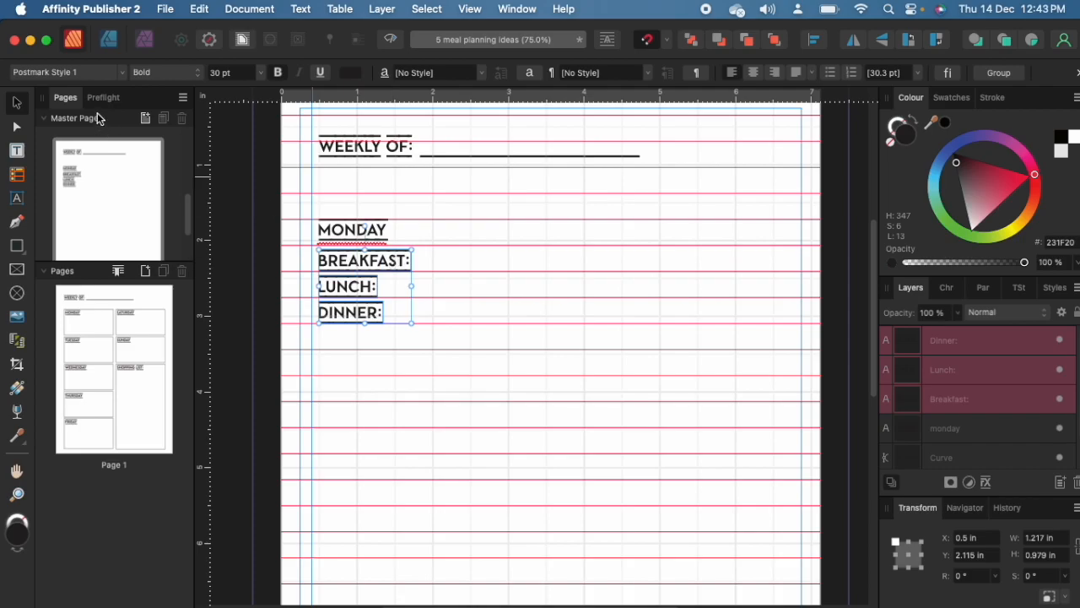
left_click(117, 72)
scroll(107, 316, "up", 10)
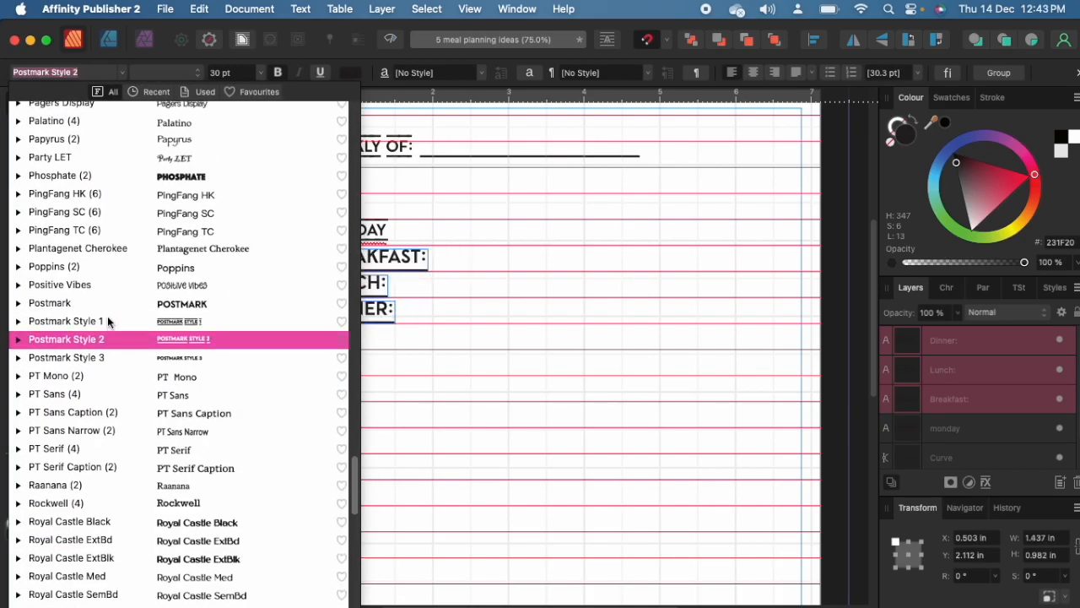
scroll(104, 297, "up", 20)
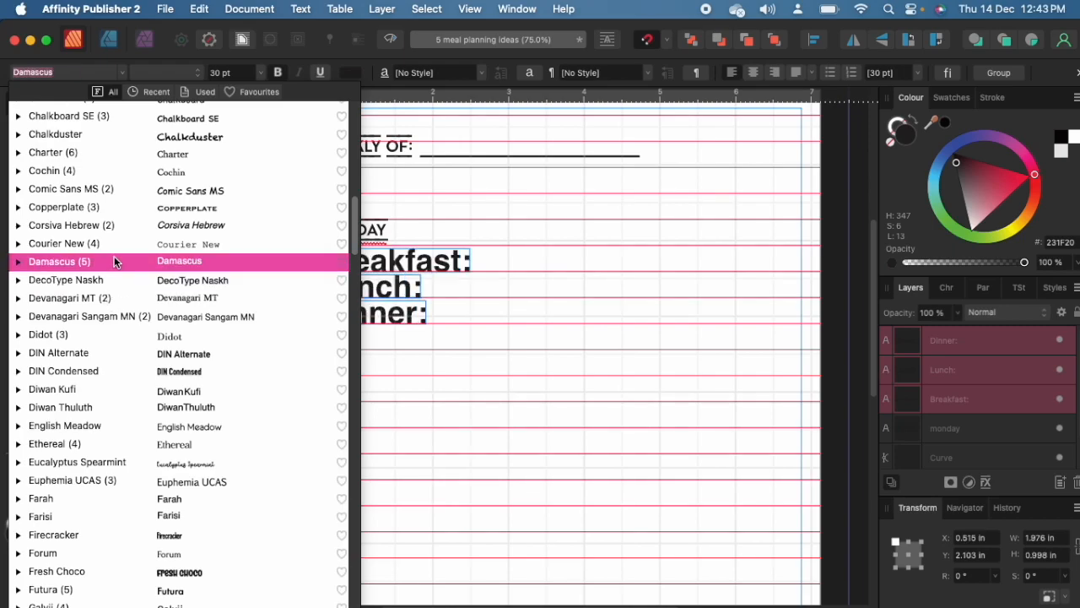
scroll(114, 256, "up", 8)
scroll(115, 259, "up", 1)
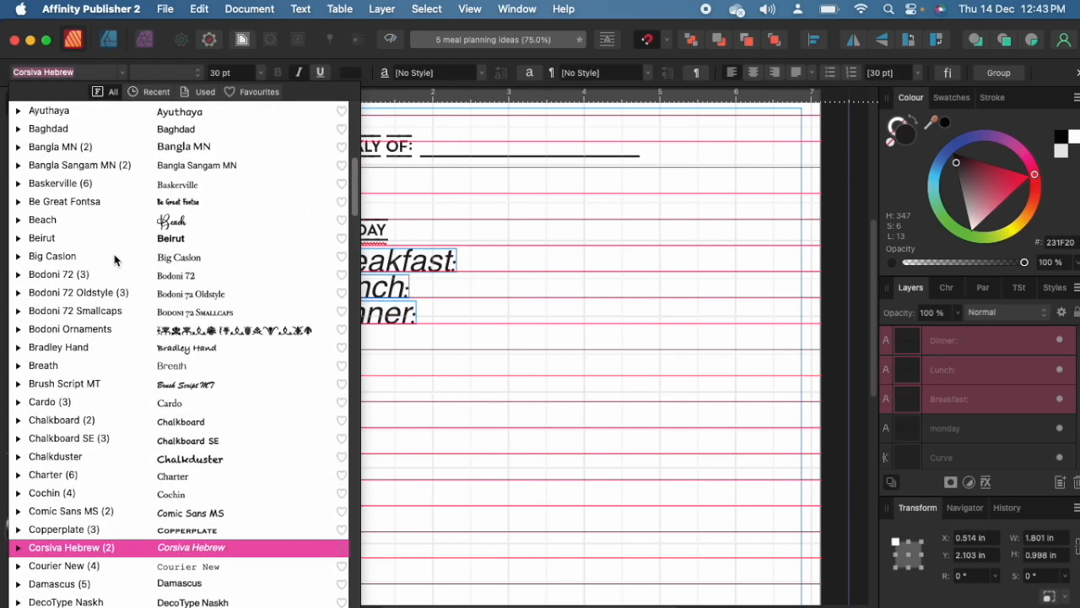
type("eth")
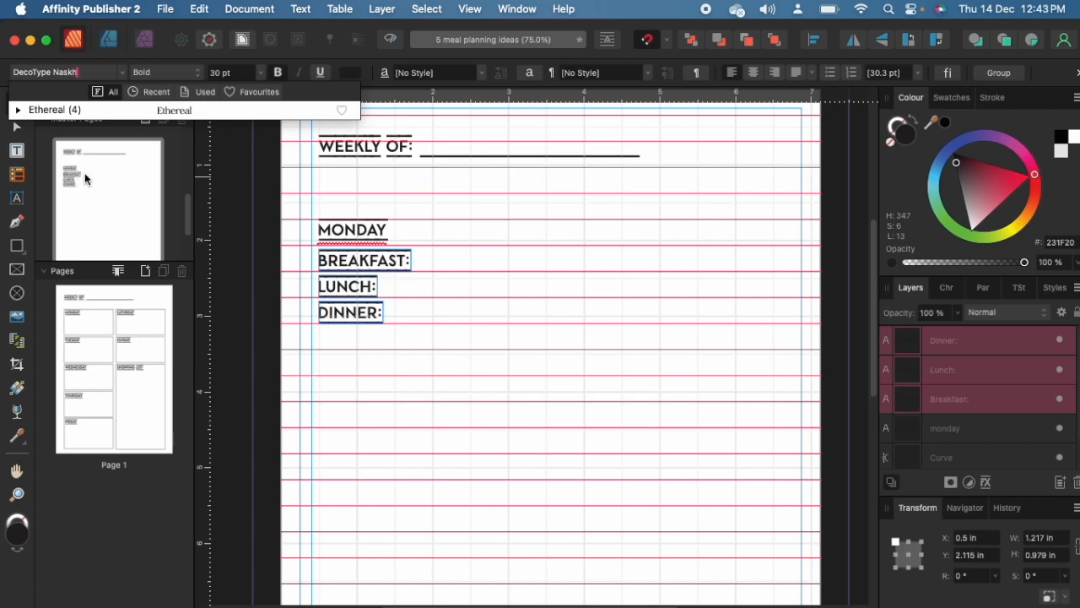
left_click(47, 110)
left_click(261, 73)
left_click(279, 72)
left_click(264, 72)
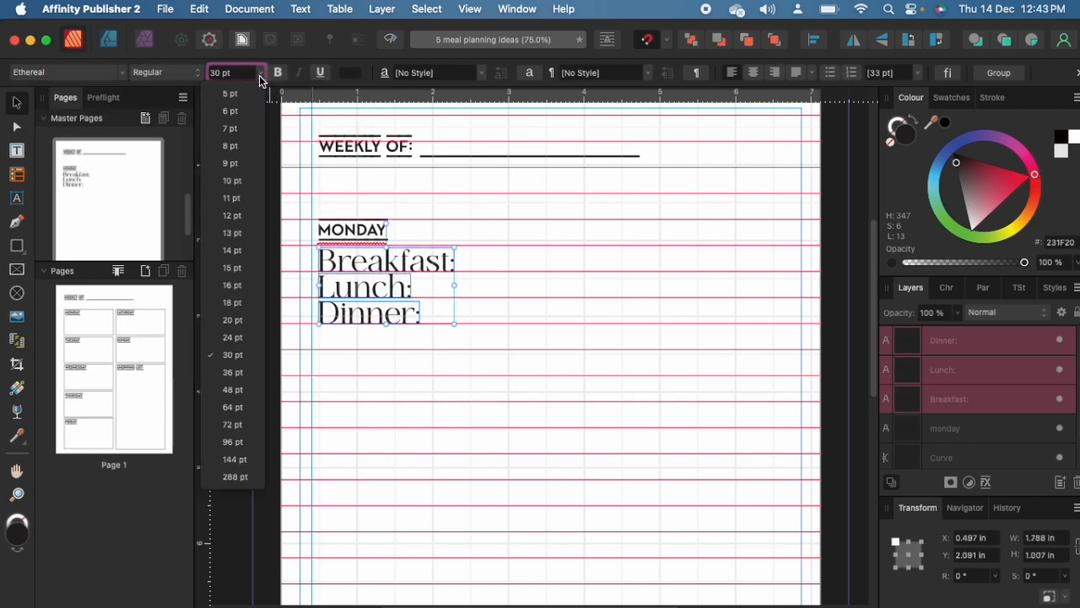
left_click(239, 270)
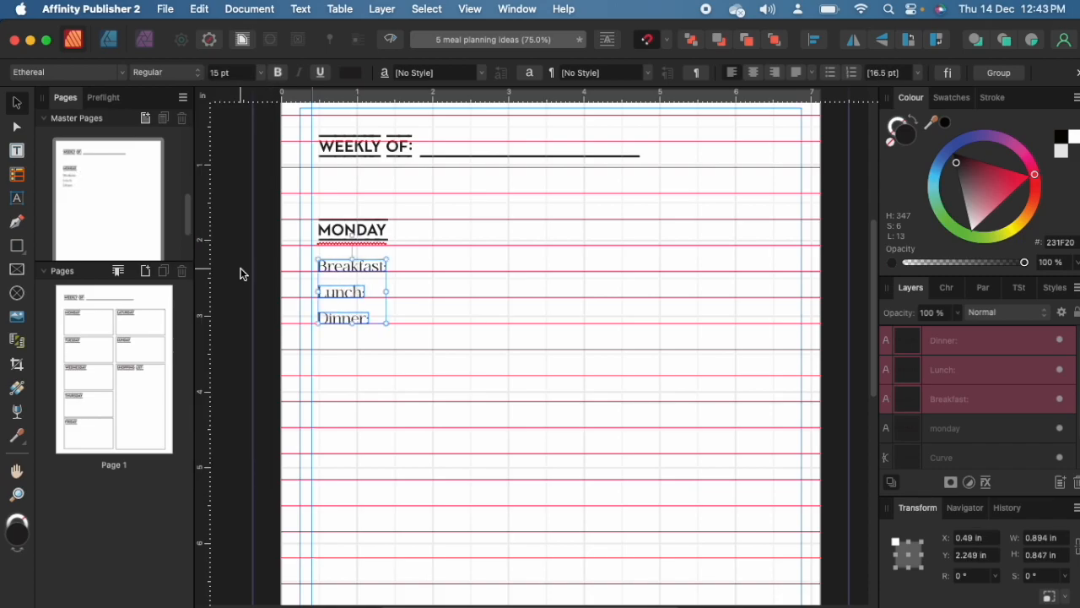
Change the font of the three meal labels to Cardo
left_click(125, 74)
scroll(78, 207, "down", 1)
scroll(78, 207, "up", 5)
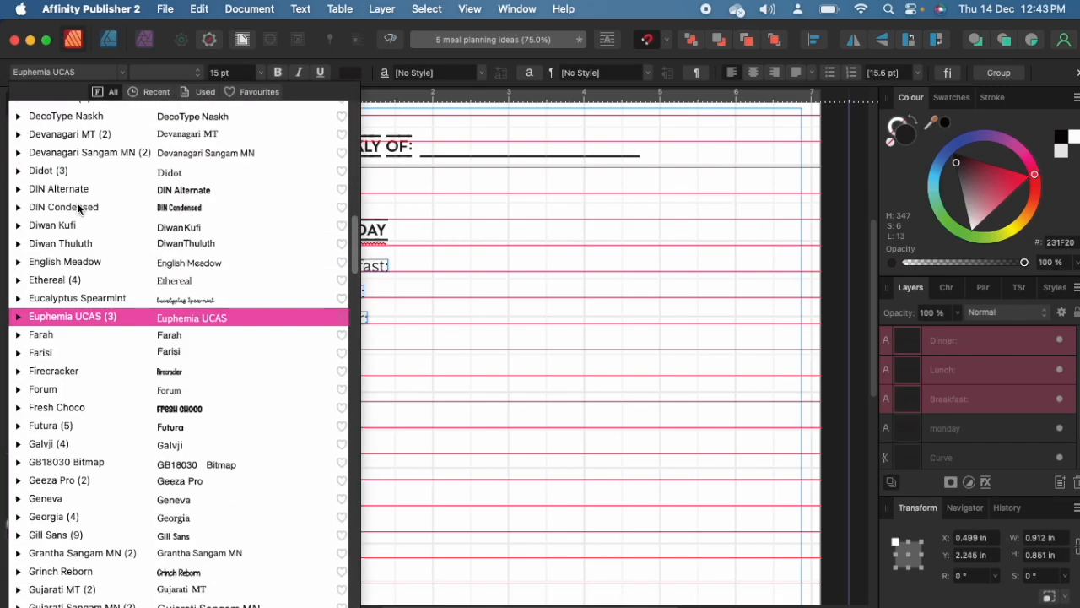
scroll(77, 206, "up", 3)
scroll(186, 214, "up", 5)
scroll(192, 197, "up", 10)
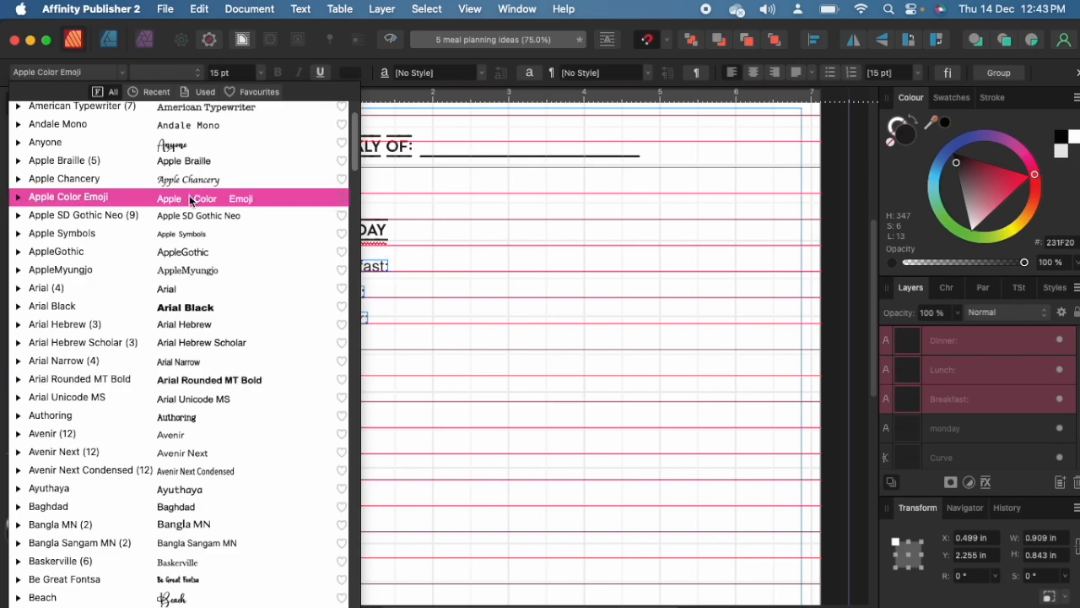
scroll(204, 253, "up", 2)
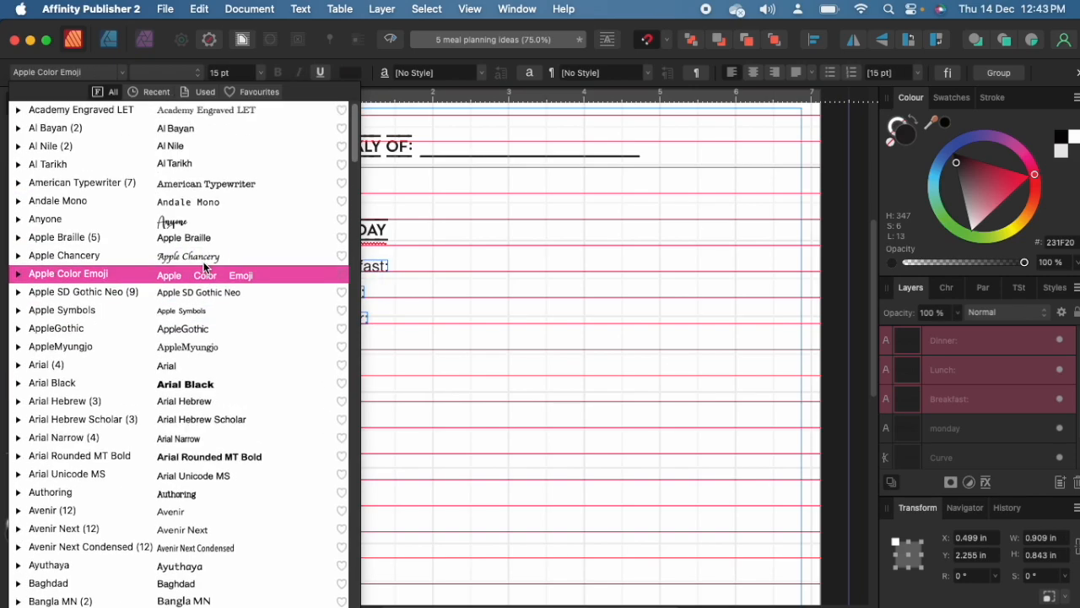
scroll(224, 318, "down", 10)
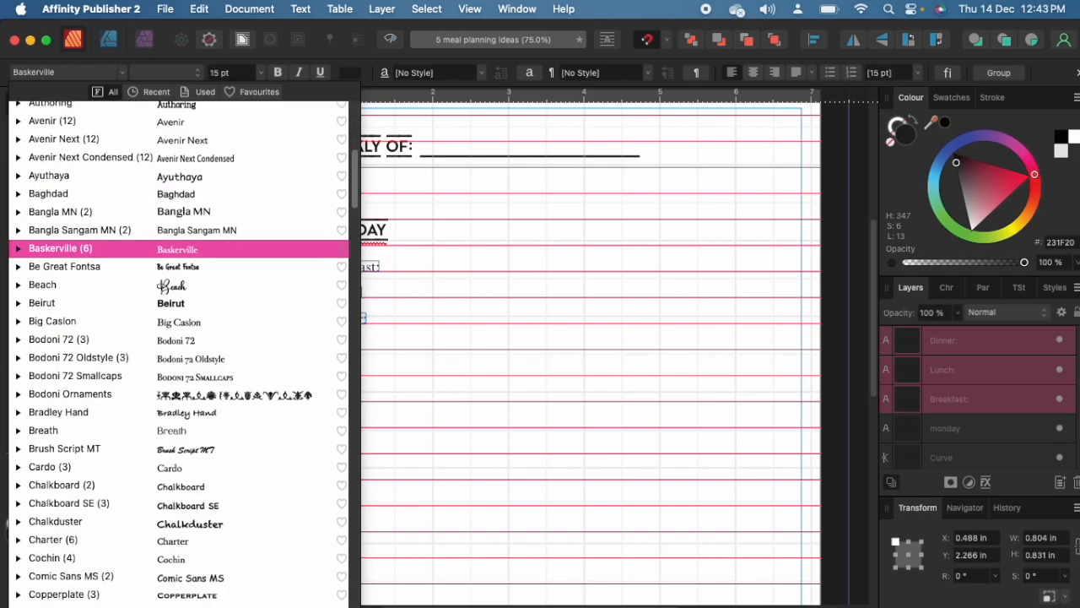
scroll(224, 318, "down", 3)
left_click(184, 279)
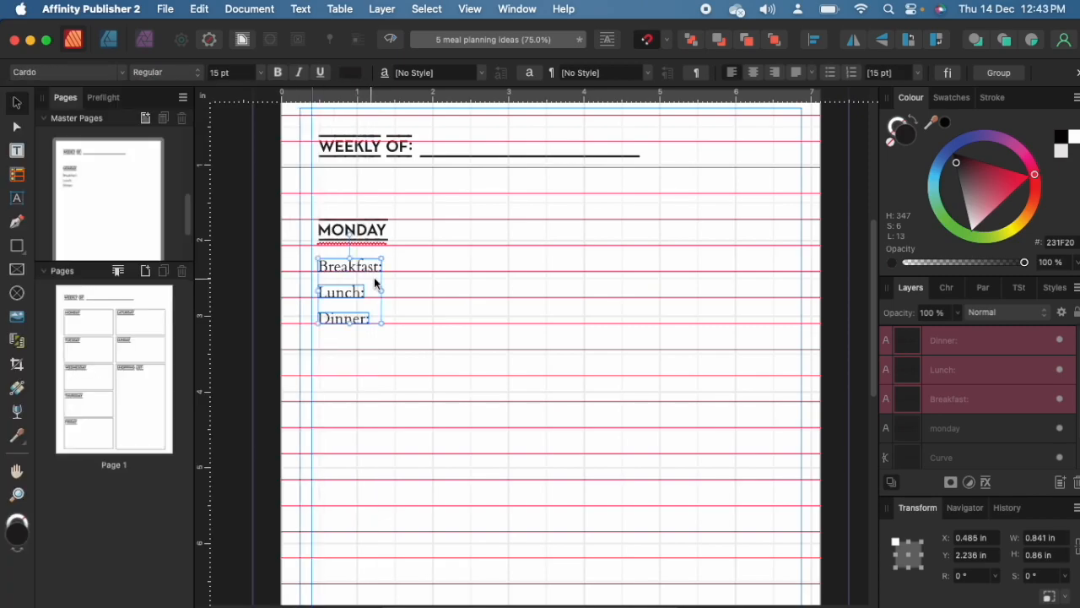
left_click(448, 273)
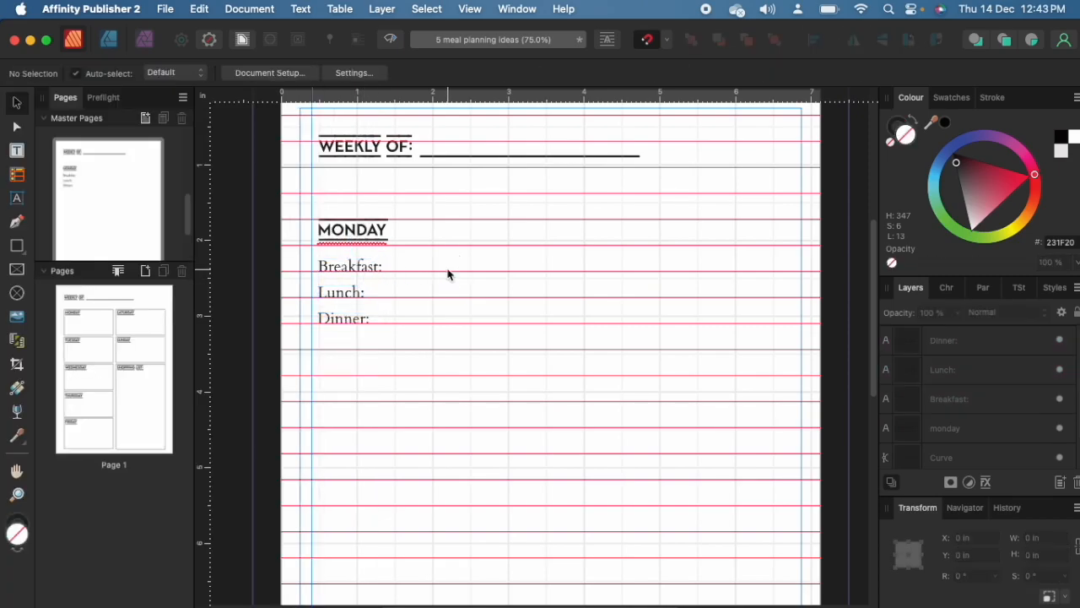
Draw a 1 pt horizontal write-in line about 3.08 in long on the baseline after "Breakfast:" with the Pen tool
left_click(24, 223)
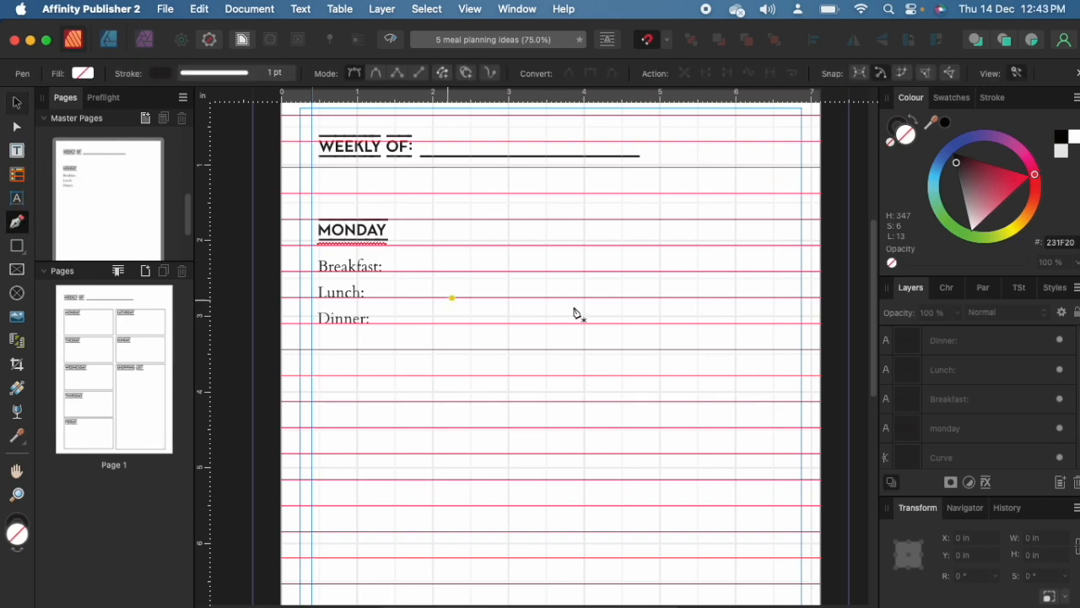
left_click(622, 272)
left_click(17, 103)
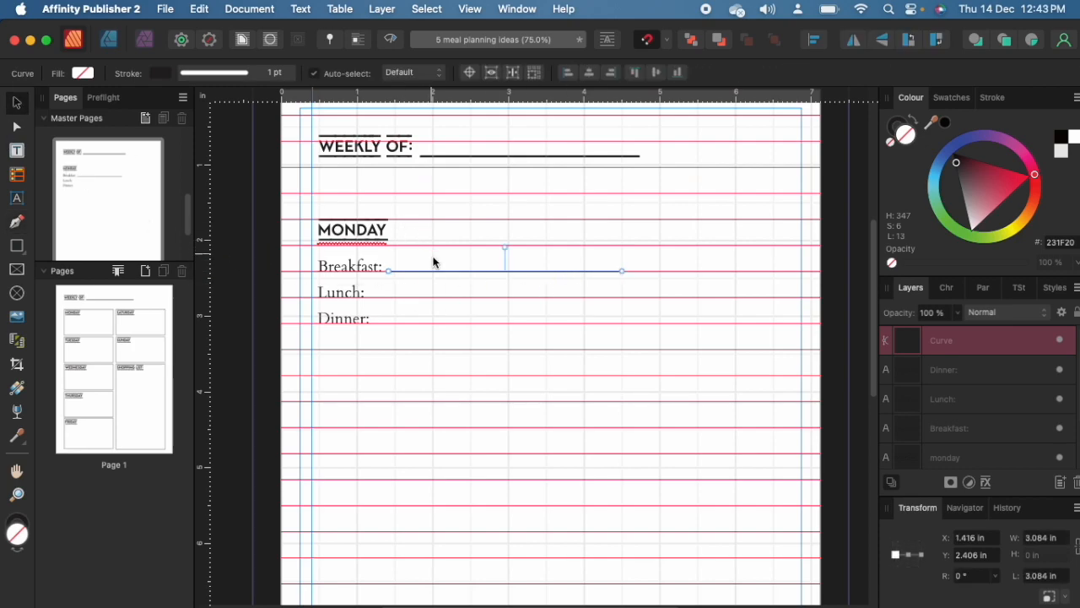
Duplicate the write-in line for "Lunch:" and "Dinner:" and extend each copy back to its label, keeping the right ends aligned
left_click_drag(439, 274, 454, 302)
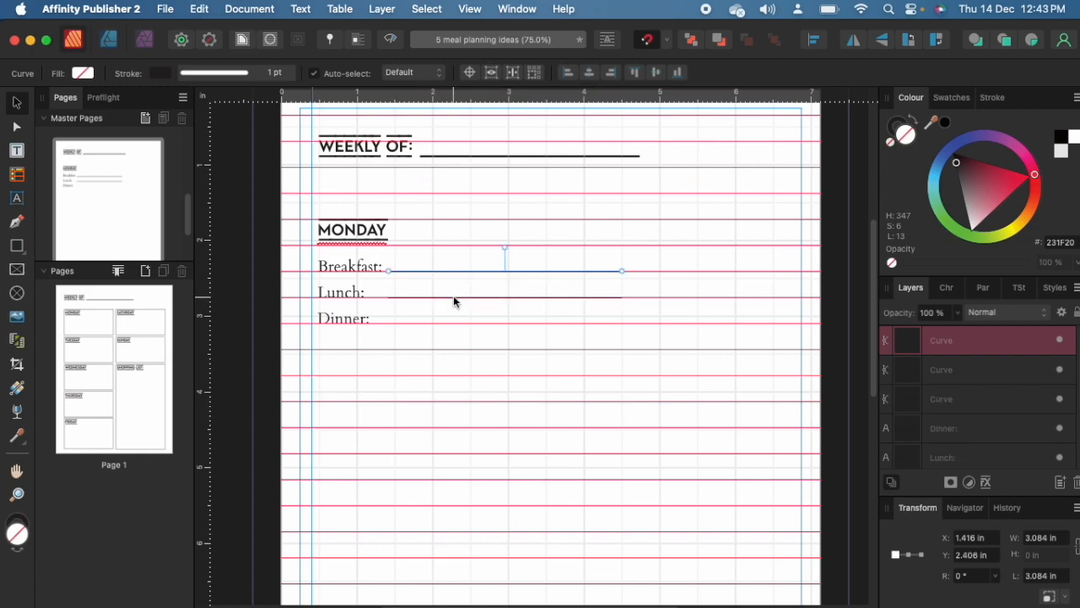
left_click_drag(450, 274, 370, 298)
left_click(393, 298)
left_click(406, 272)
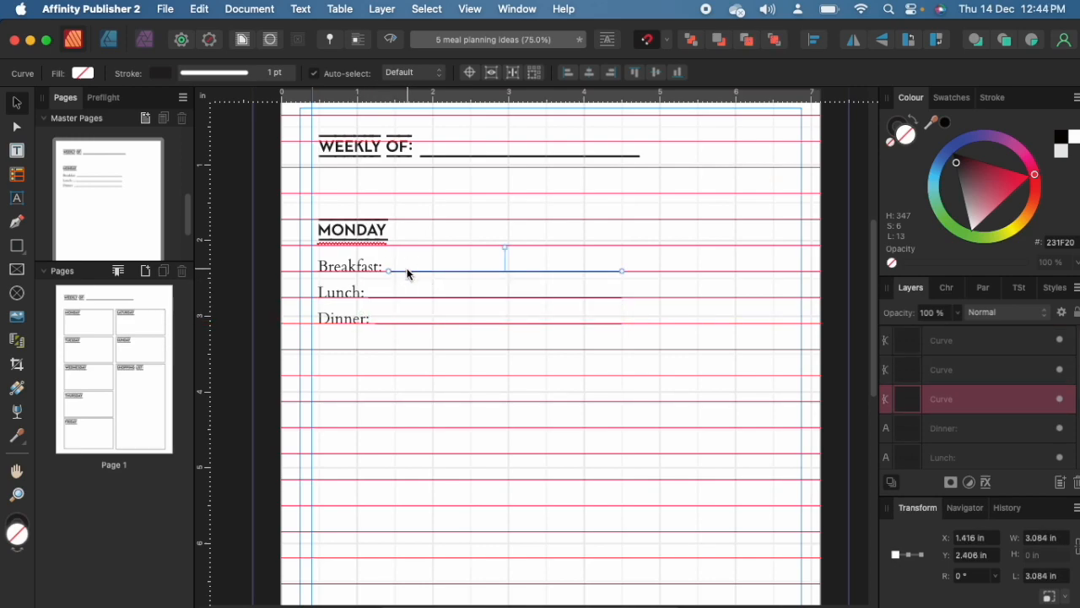
left_click(641, 403)
scroll(644, 405, "up", 3)
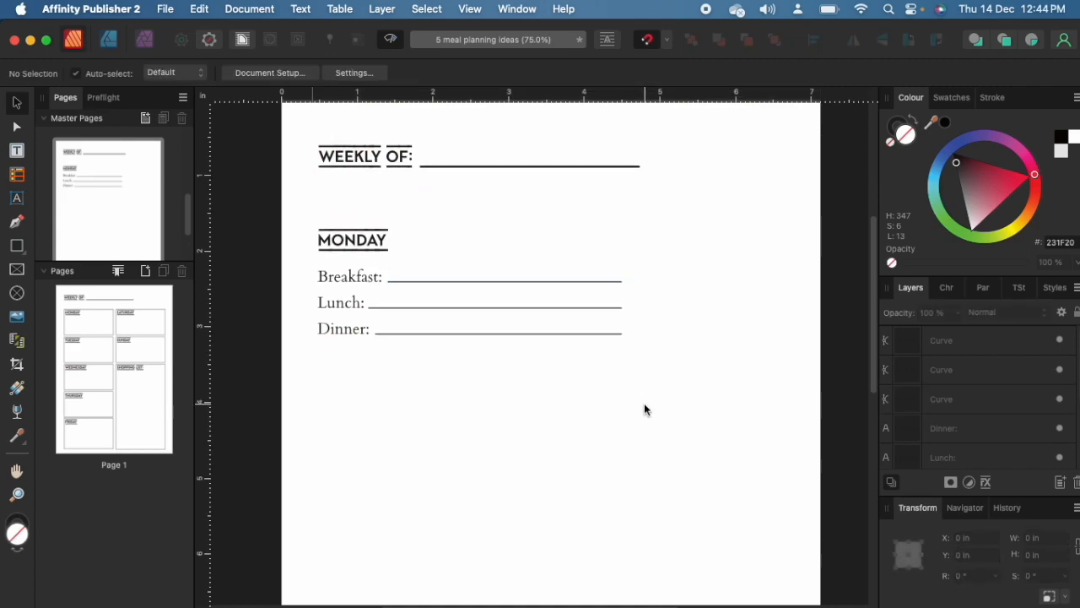
scroll(644, 405, "down", 3)
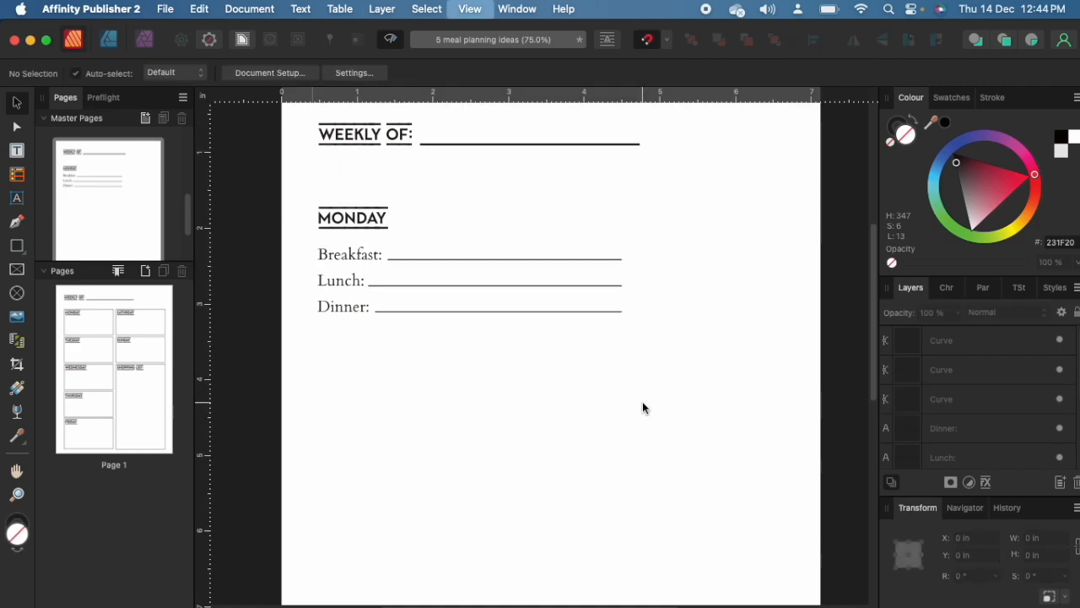
Duplicate the whole "MONDAY" block with its meal labels and lines and place the copy directly below, at Y 3.438 in
left_click_drag(287, 186, 799, 408)
key("super+j")
left_click_drag(361, 215, 377, 349)
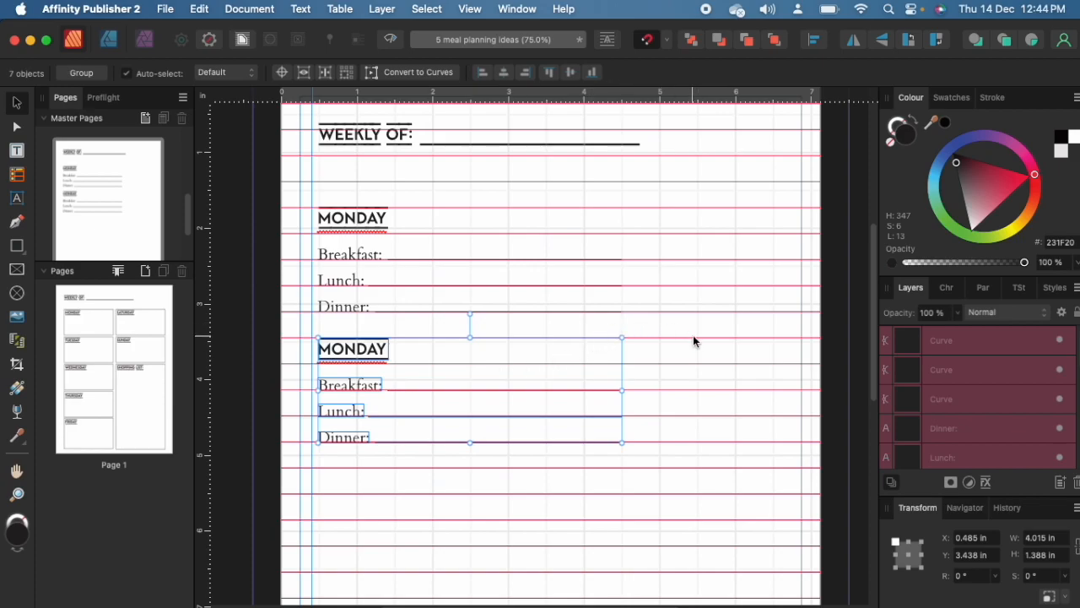
scroll(641, 346, "down", 3)
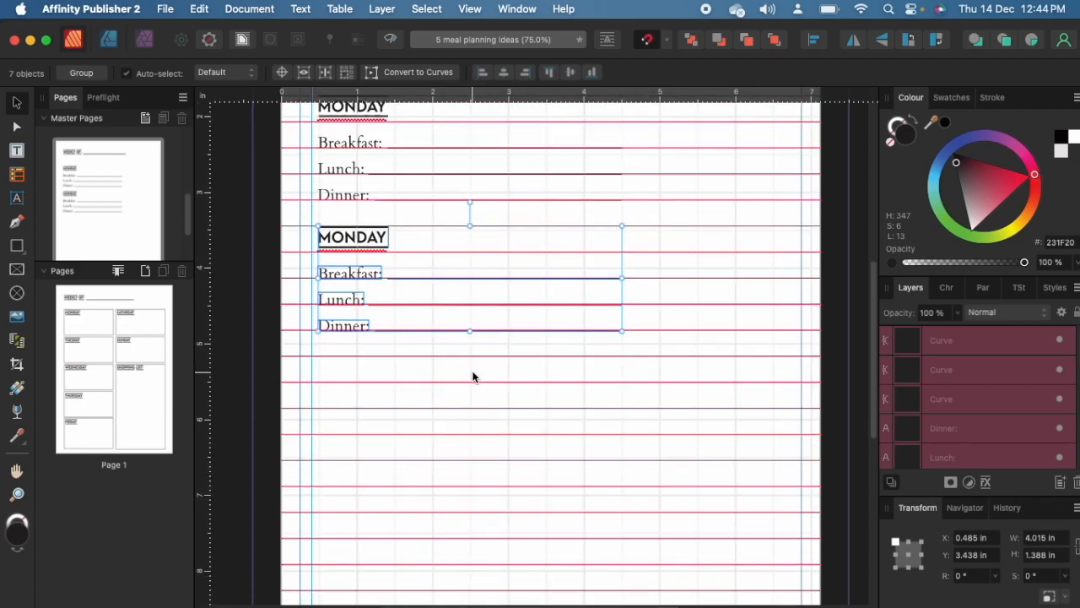
Duplicate the MONDAY meal block down the page until five evenly spaced blocks fill the left column, with the last at Y 8.612 in
key("super+j")
left_click_drag(357, 243, 358, 372)
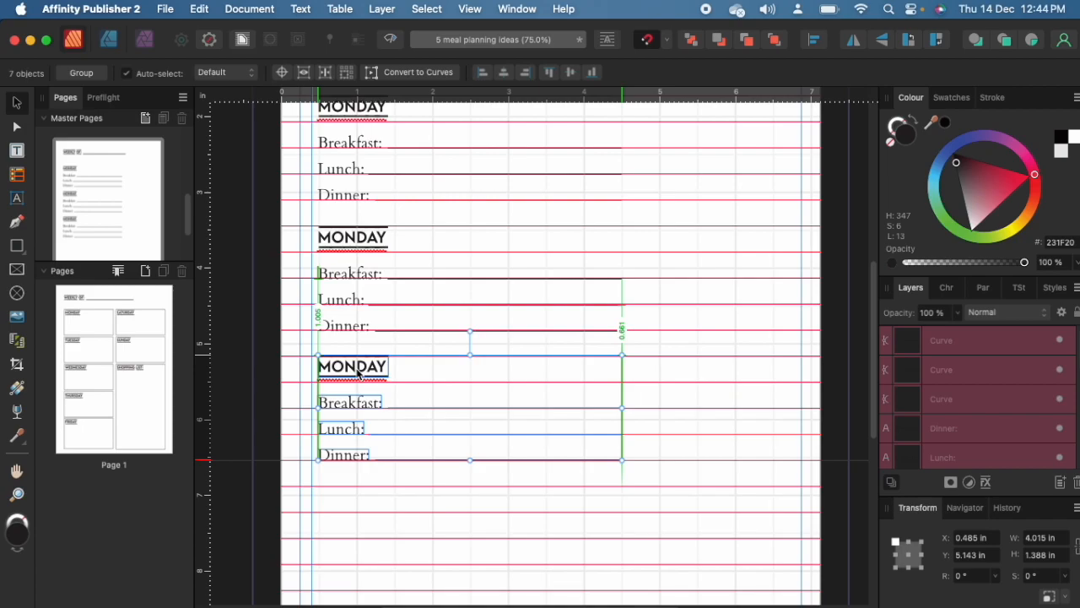
left_click_drag(358, 374, 358, 372)
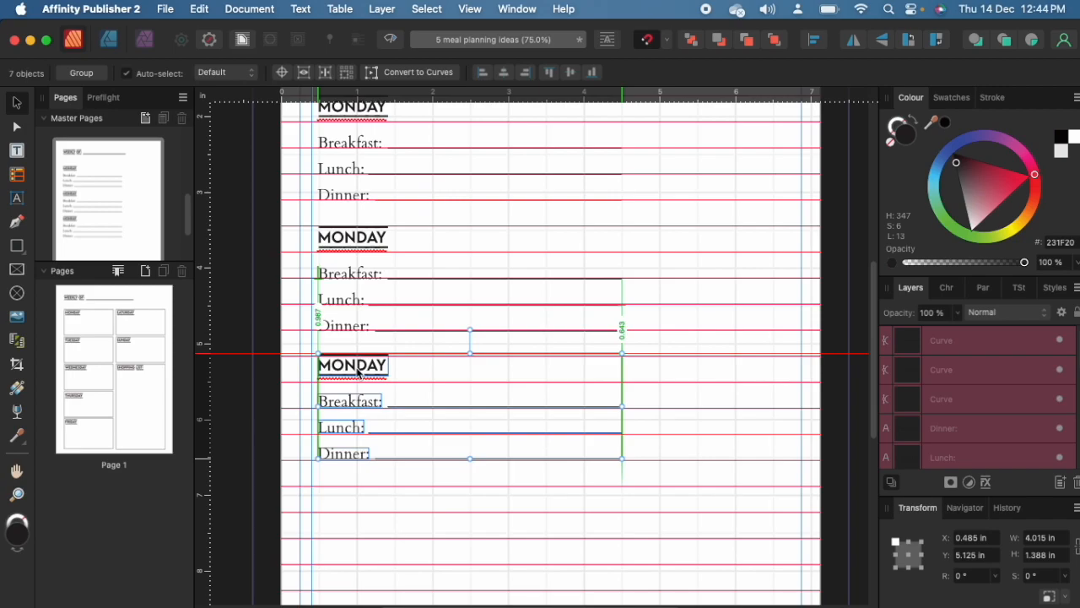
scroll(485, 346, "down", 5)
left_click(364, 153)
left_click_drag(364, 155, 365, 419)
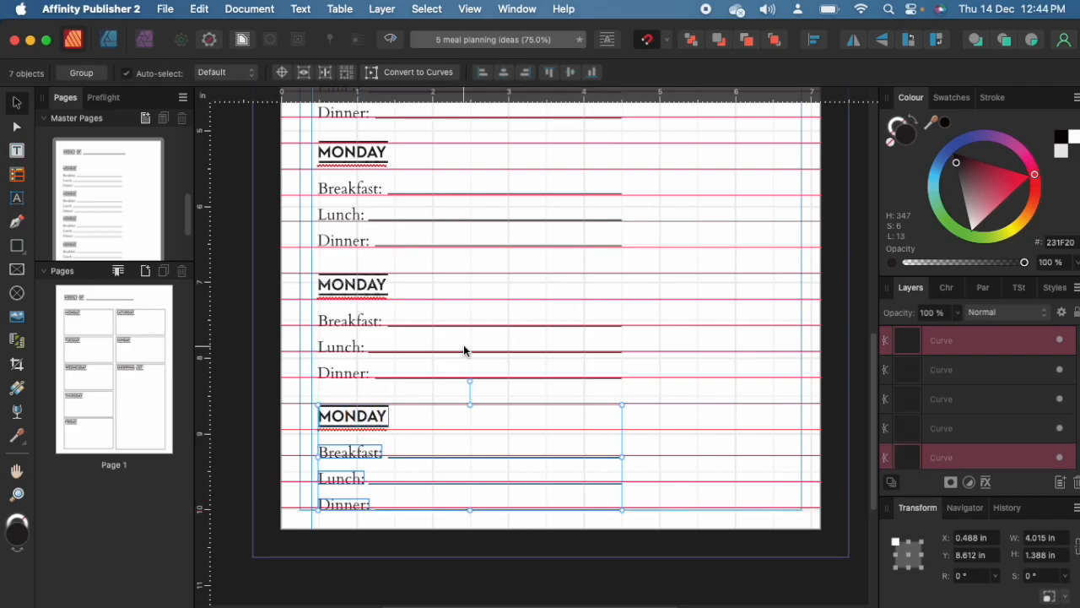
Change the second block's heading to "tuesday" and the third block's heading to "wednesday"
scroll(463, 344, "up", 10)
scroll(563, 334, "down", 3)
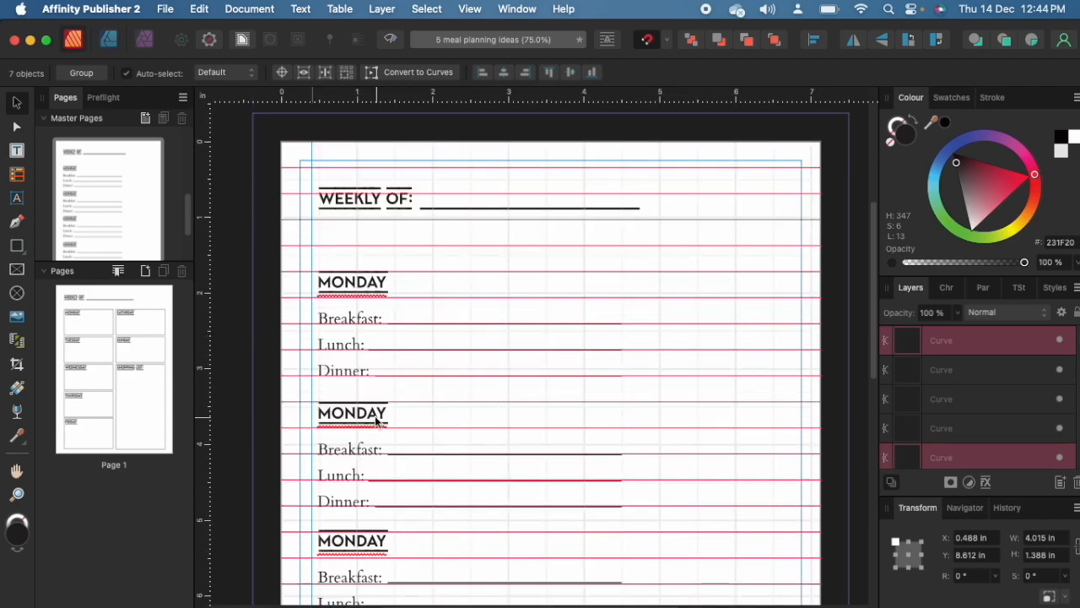
double_click(369, 414)
double_click(369, 413)
type("TUR")
key("BackSpace")
type("EDA")
key("BackSpace")
key("BackSpace")
type("saday")
key("BackSpace")
key("BackSpace")
key("BackSpace")
key("BackSpace")
type("day")
double_click(364, 542)
type("wednesday")
Change the fourth block's heading to "thursday" and the fifth block's heading to "friday"
scroll(346, 489, "down", 5)
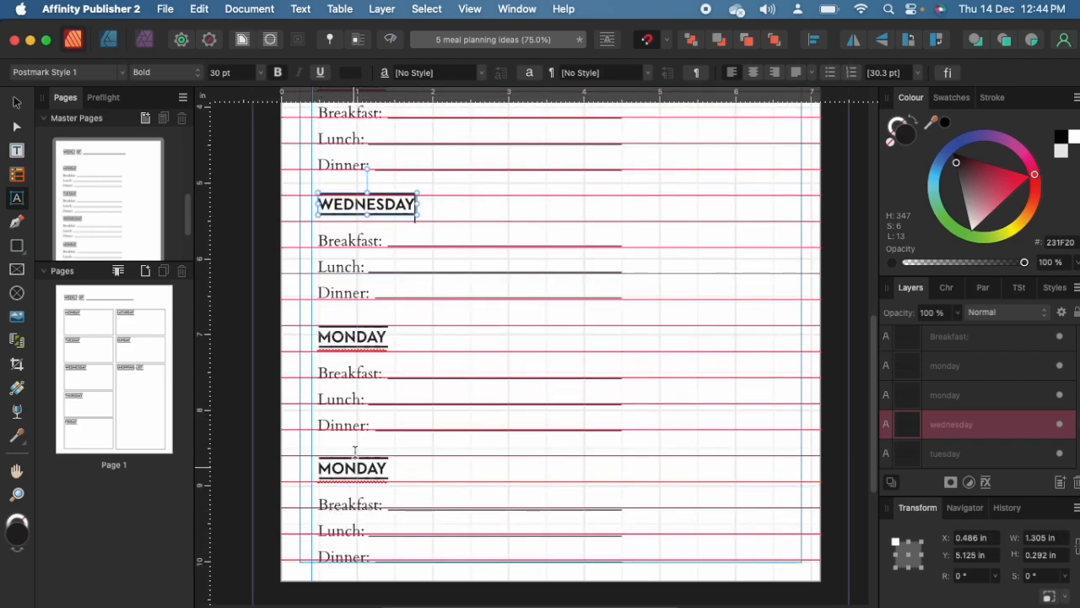
left_click(342, 336)
double_click(341, 336)
type("thursdau")
key("BackSpace")
type("y")
double_click(353, 466)
type("friday")
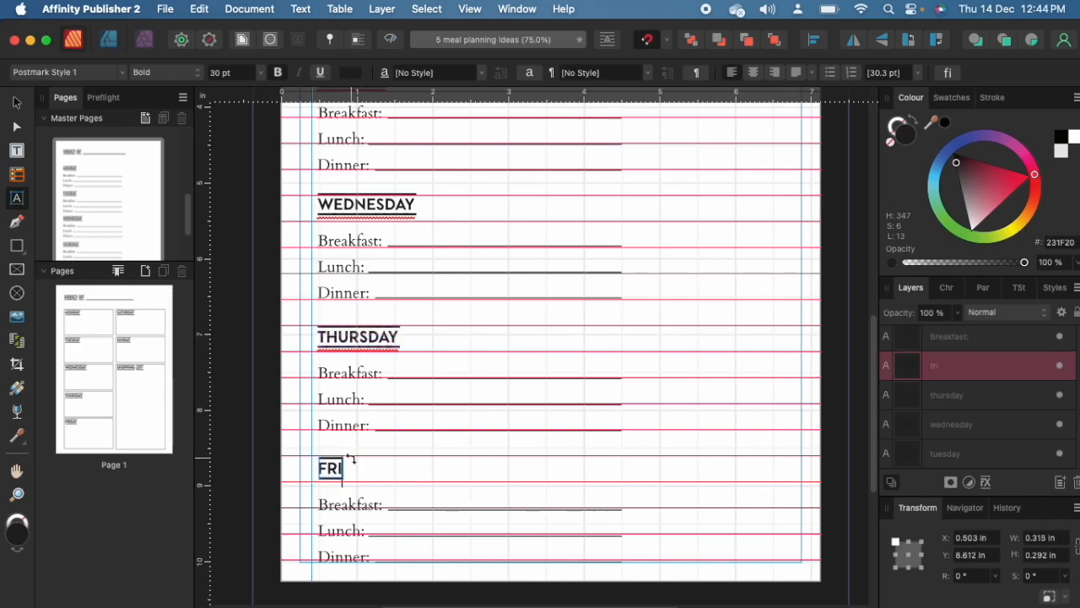
left_click(17, 103)
left_click(643, 343)
Preview the page without grid and guides and check the spacing of the five weekday blocks from top to bottom
key("ctrl+w")
scroll(640, 344, "up", 5)
key("ctrl+minus")
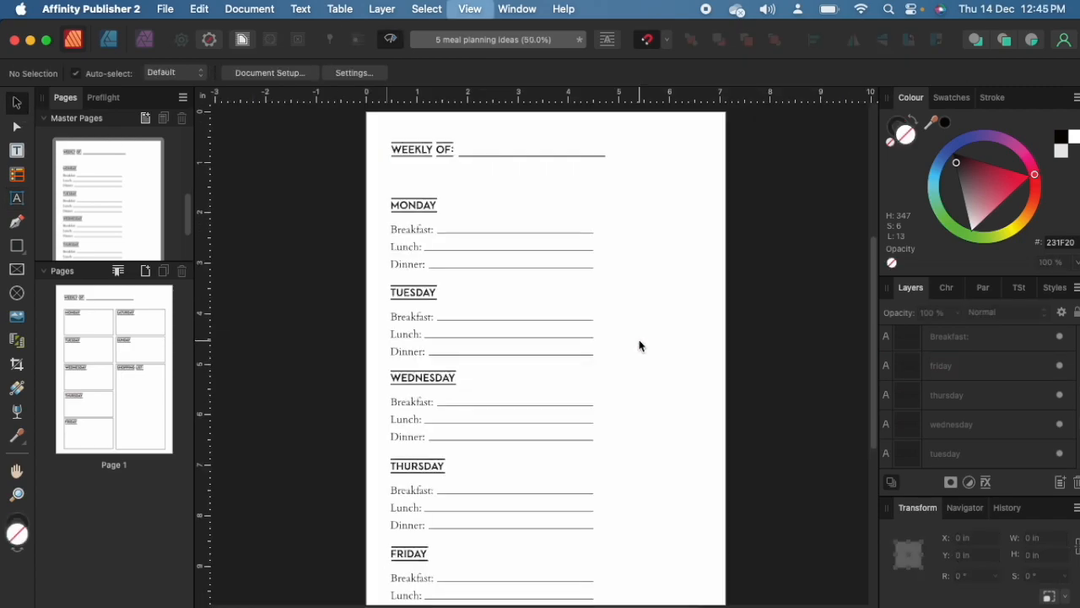
scroll(638, 342, "down", 2)
left_click(757, 279)
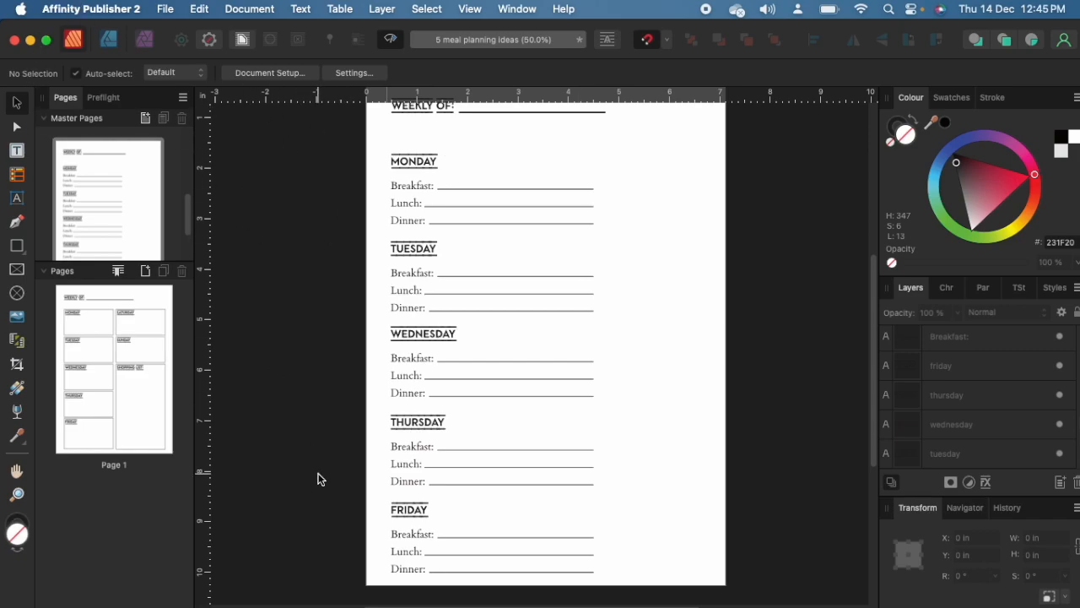
scroll(700, 455, "down", 3)
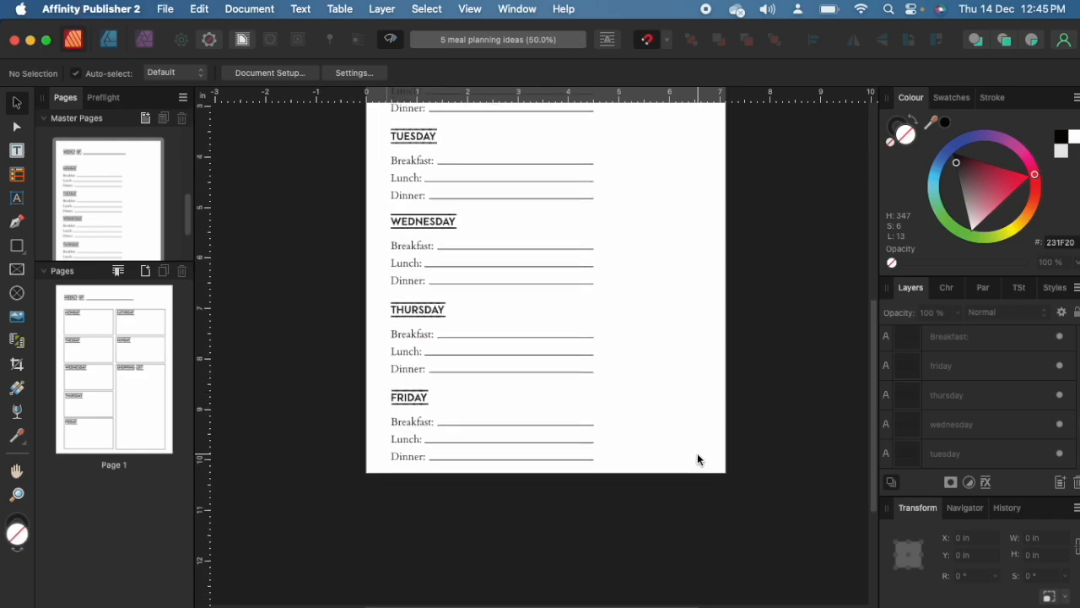
scroll(700, 460, "up", 4)
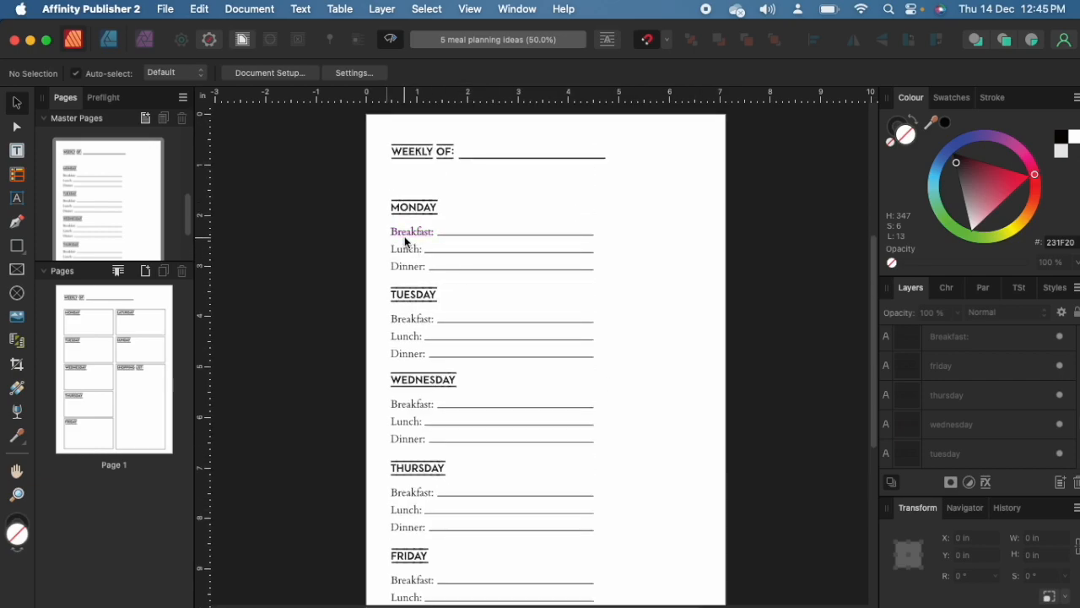
Move all five weekday blocks together up closer to the WEEKLY OF line, with their top at Y 1.375 in
key("ctrl+w")
scroll(435, 250, "down", 3)
left_click_drag(625, 516, 335, 108)
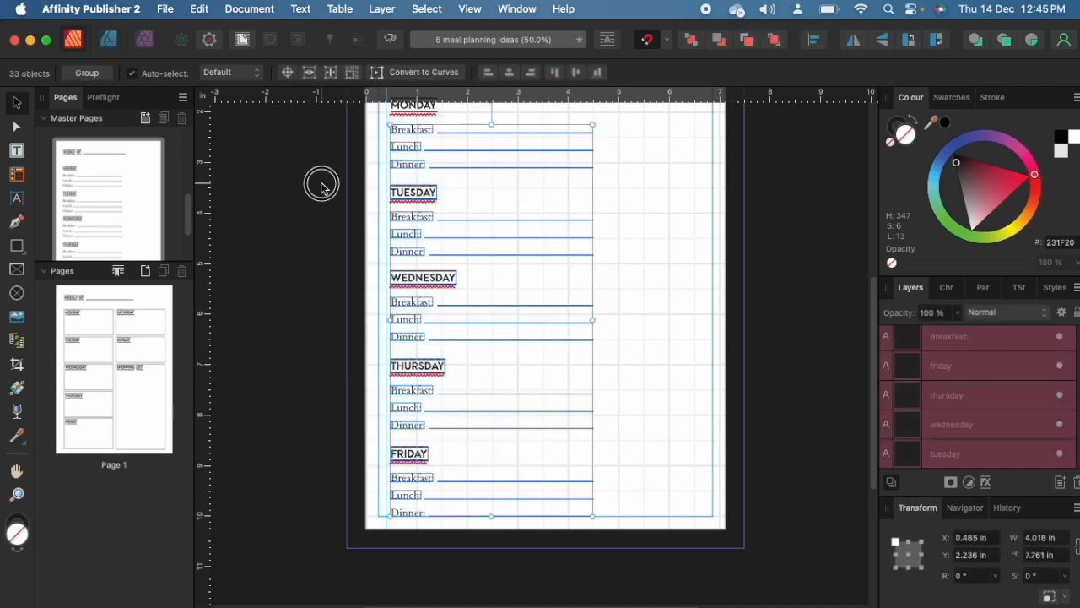
left_click(307, 209)
scroll(305, 211, "up", 1)
scroll(306, 211, "up", 2)
left_click_drag(302, 181, 340, 109)
scroll(758, 432, "down", 3)
left_click(692, 564)
scroll(340, 109, "up", 3)
left_click_drag(422, 229, 418, 213)
scroll(669, 290, "down", 5)
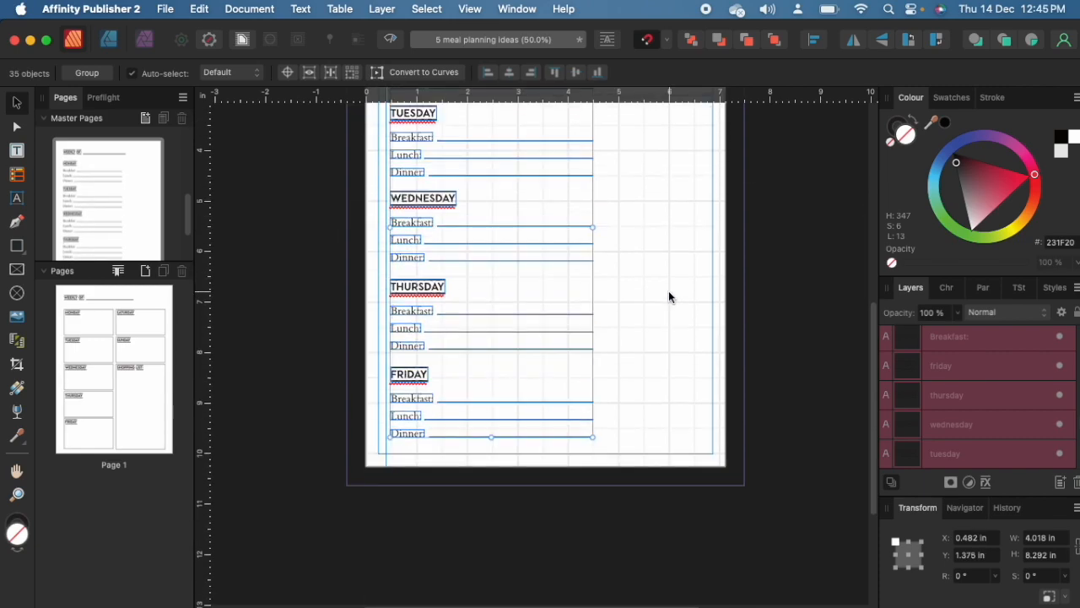
Preview the repositioned weekday blocks and examine the page's bottom margin and the free space beside the blocks
scroll(669, 294, "up", 4)
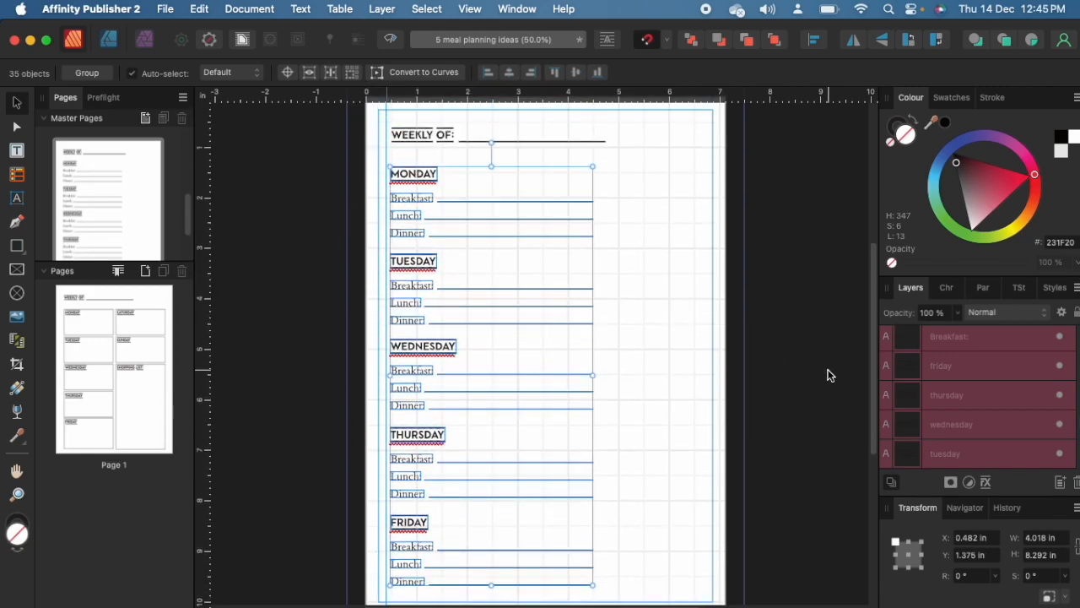
key("shift+w")
scroll(808, 361, "up", 2)
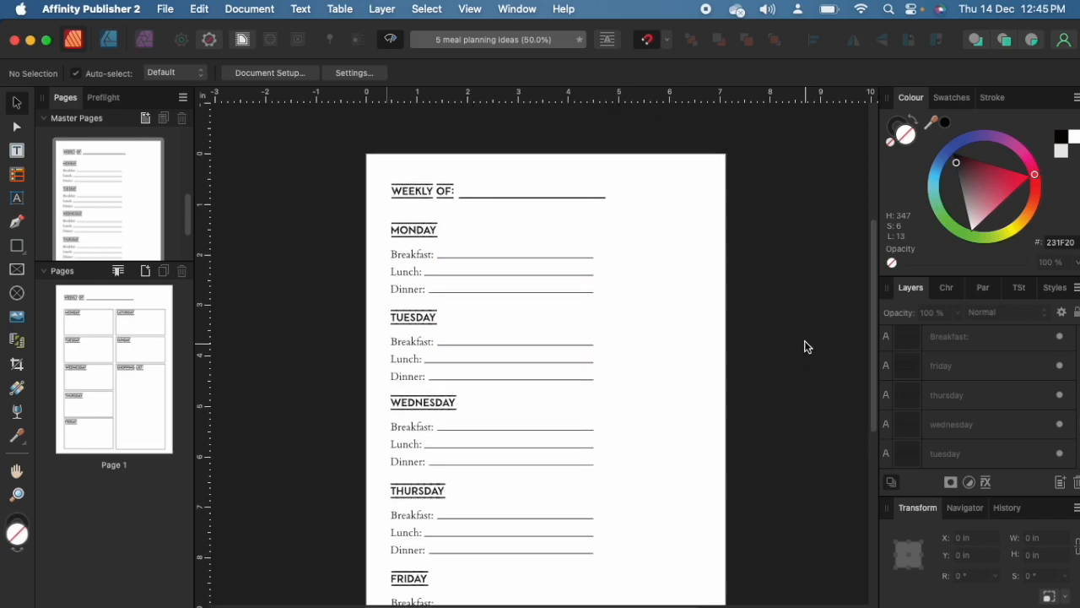
scroll(804, 341, "down", 4)
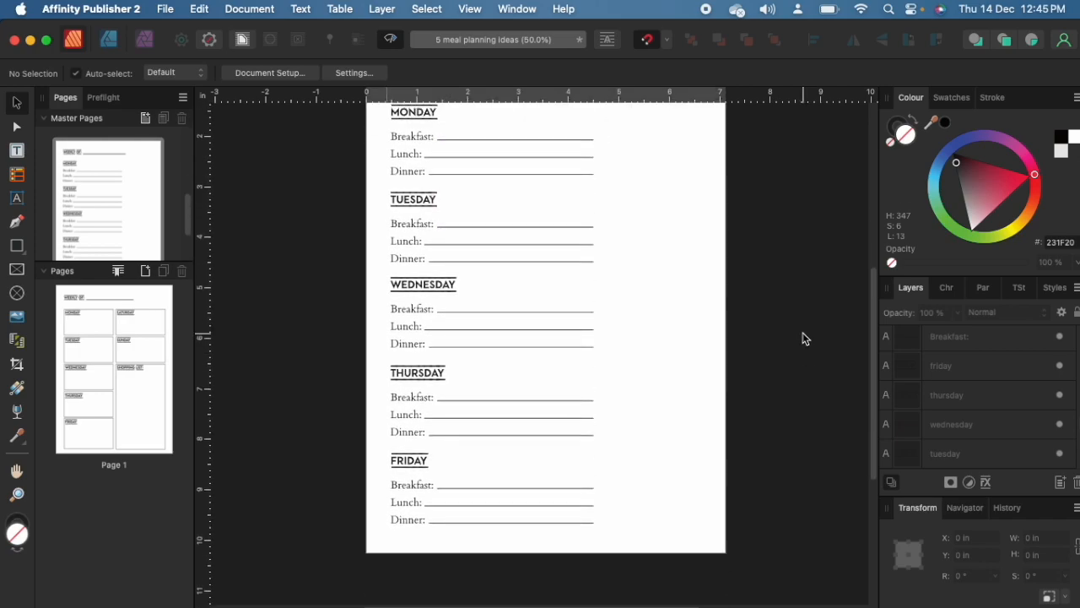
scroll(805, 338, "up", 4)
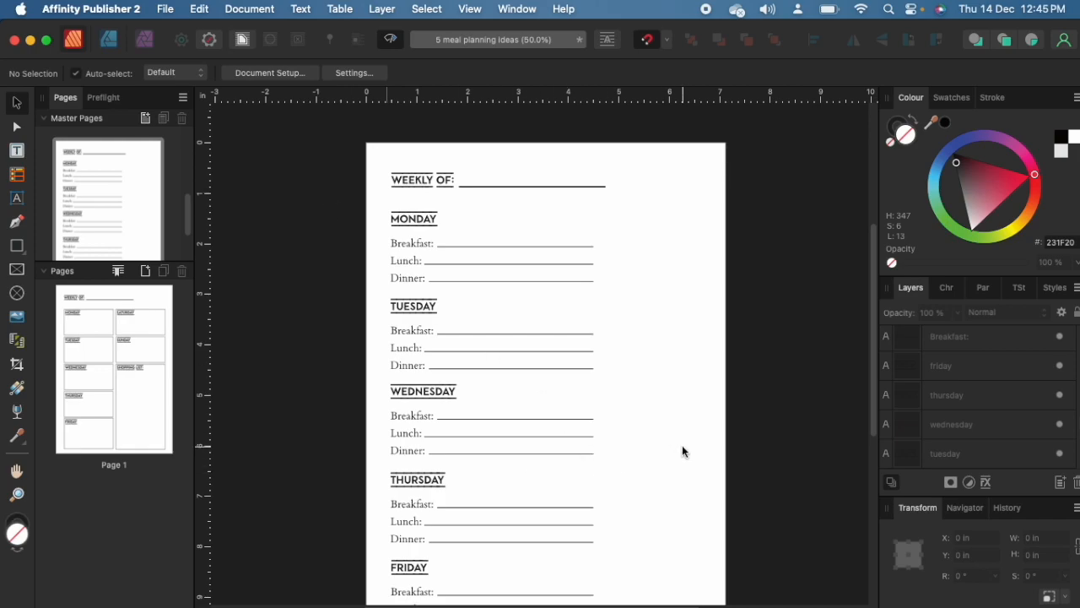
scroll(658, 451, "right", 2)
scroll(635, 458, "right", 1)
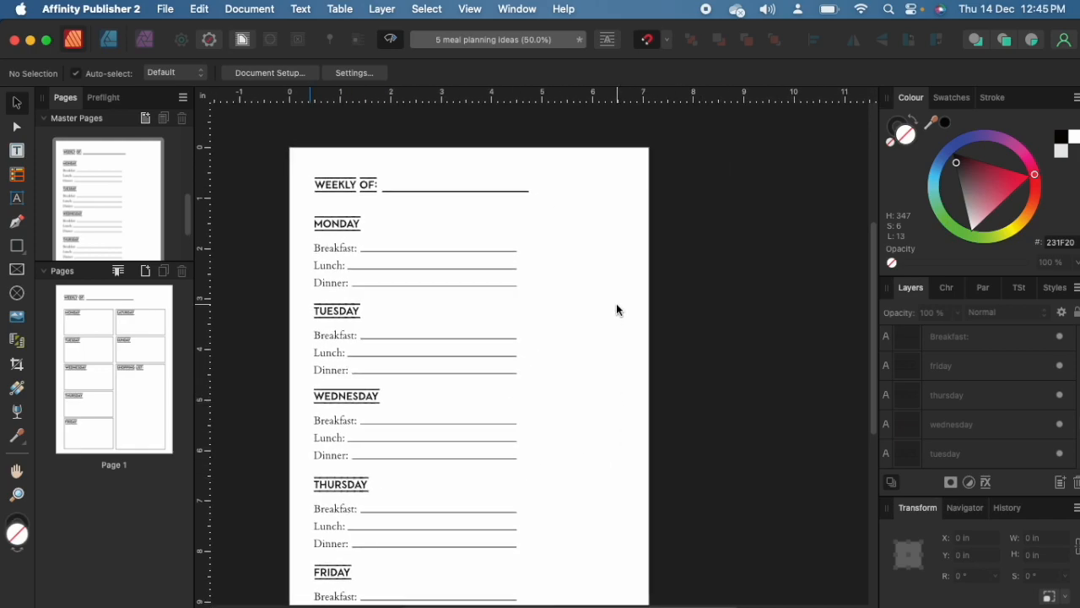
Bring back the grid and guides and place a copy of the MONDAY heading in the empty space beside Monday's meal lines
key("super+1")
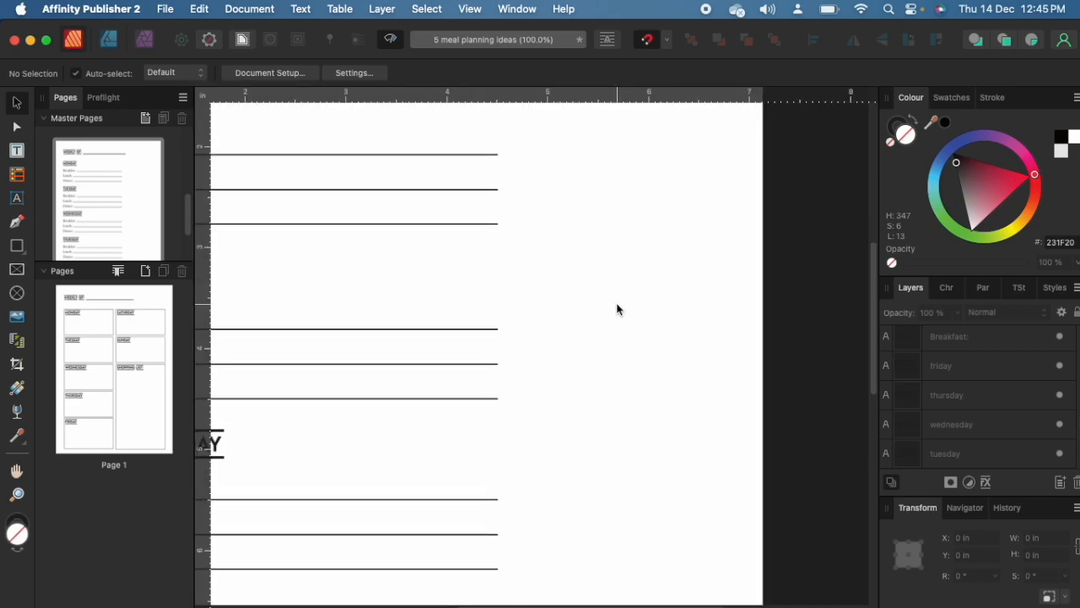
key("super+apostrophe")
scroll(617, 308, "up", 3)
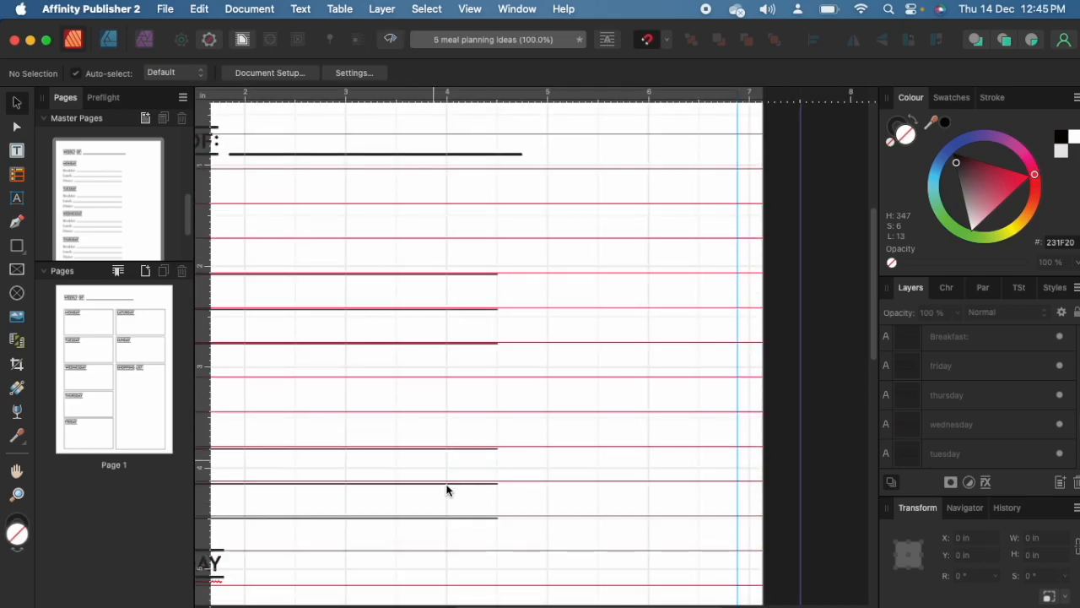
scroll(472, 524, "left", 5)
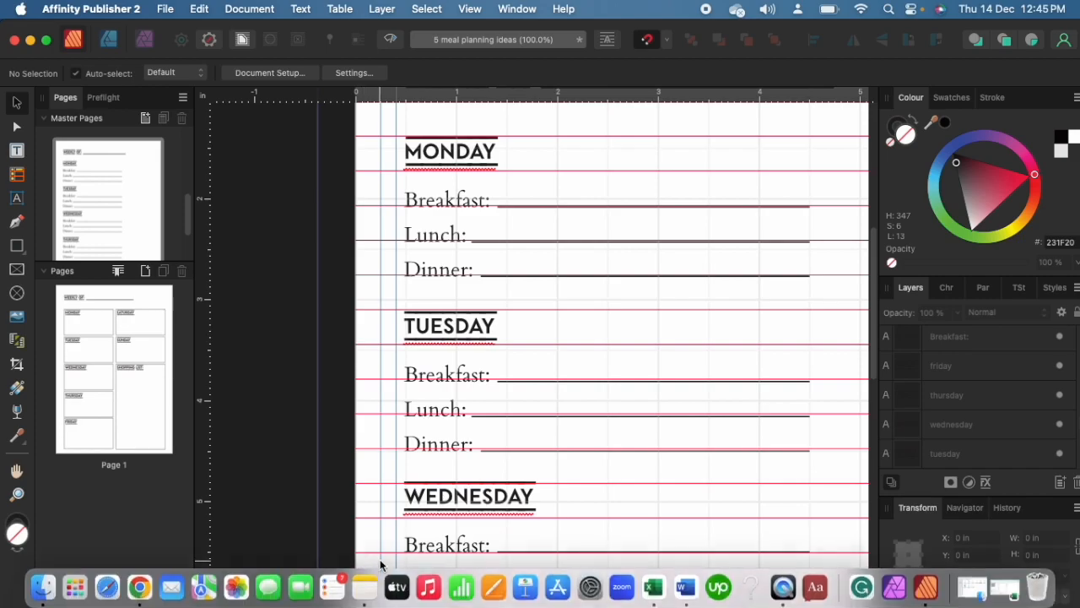
left_click(457, 157)
scroll(524, 162, "up", 1)
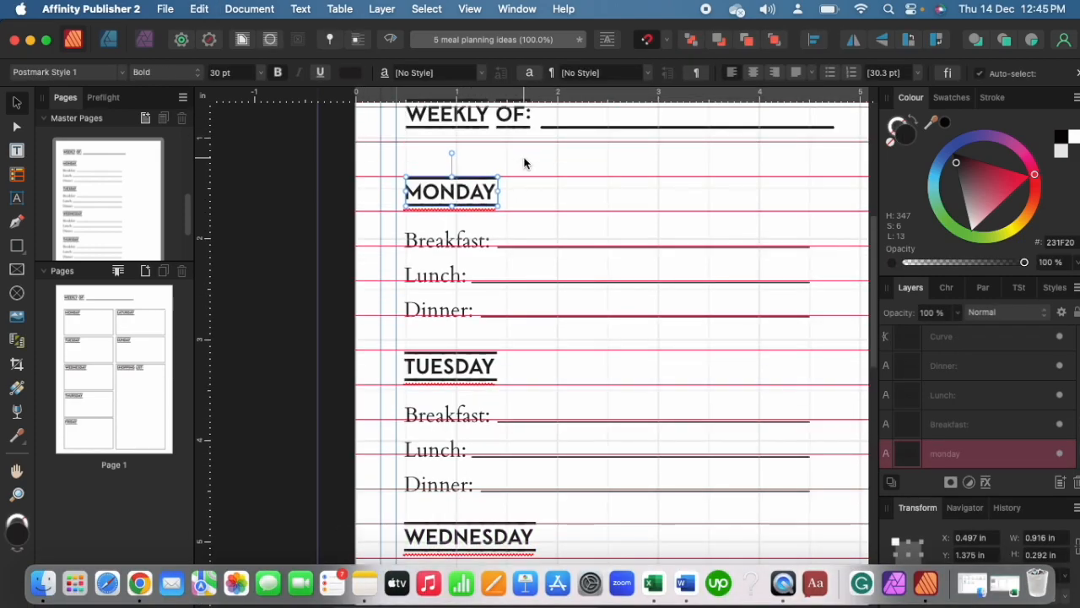
scroll(523, 162, "right", 5)
left_click(510, 215)
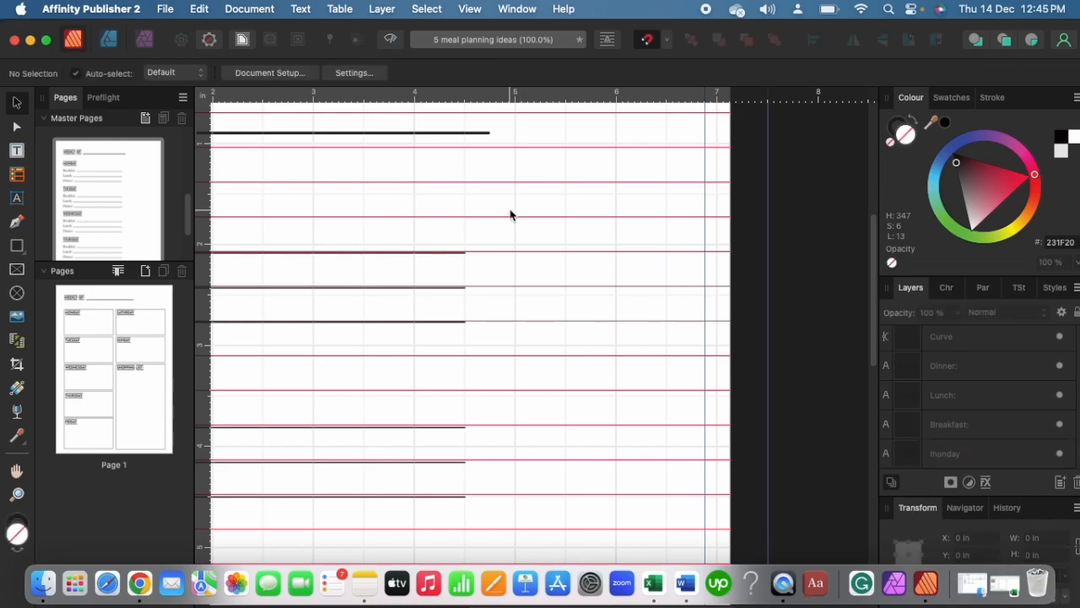
type("MONDAY")
Change the copied heading to "saturday" and move it sideways to X 5.088 in, level with the MONDAY heading
double_click(511, 196)
type("d")
key("BackSpace")
type("saturda")
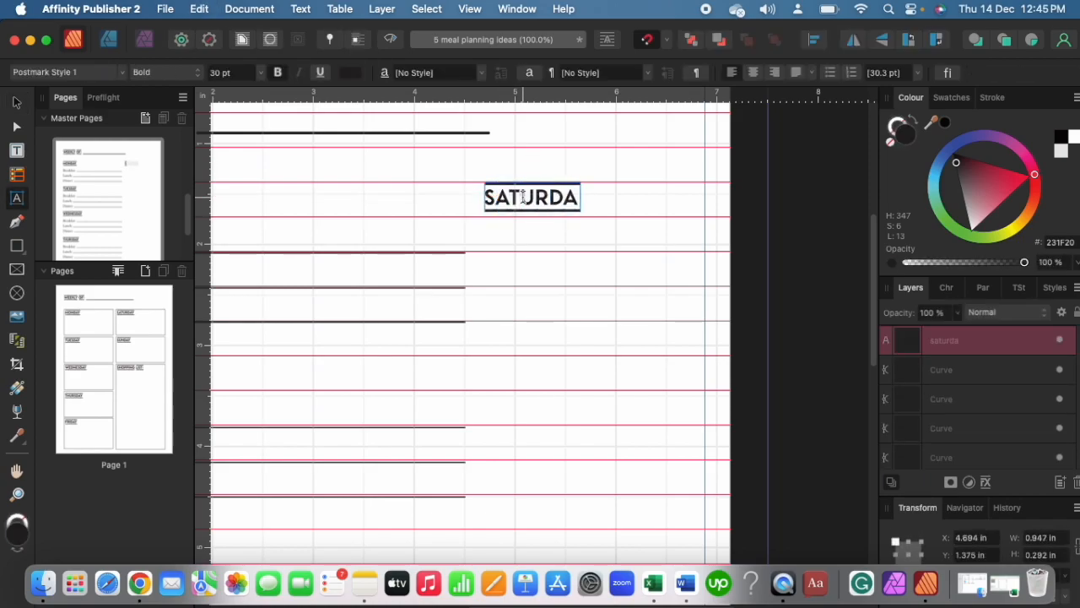
type("y")
left_click(16, 102)
left_click_drag(512, 201, 553, 201)
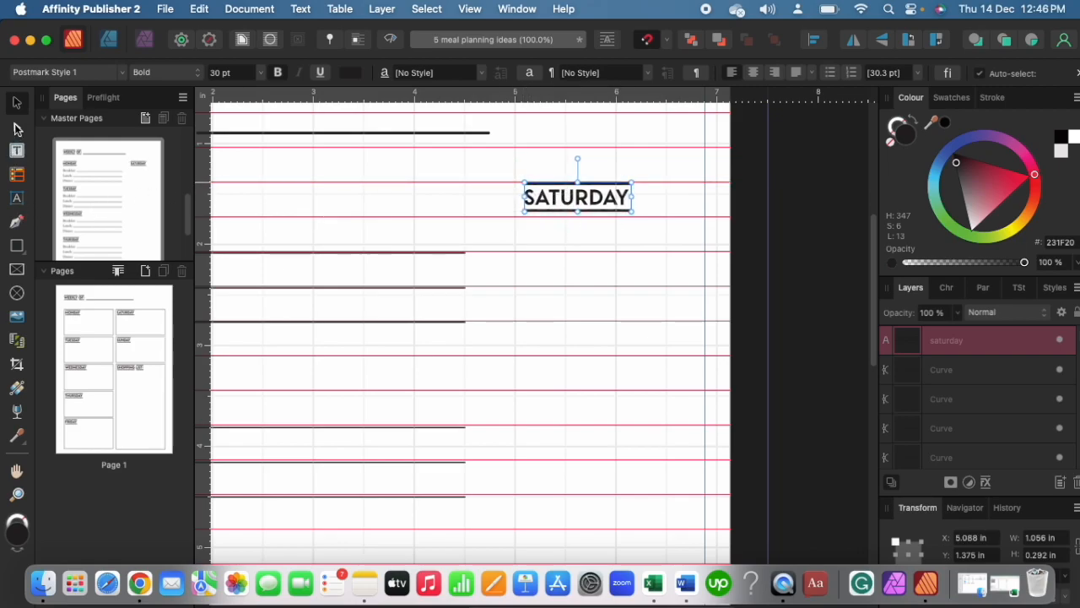
Draw an unfilled rectangle with a 1 pt outline around the SATURDAY heading, about 2.11 by 3.88 in at X 4.636 in, Y 1.375 in
left_click(17, 245)
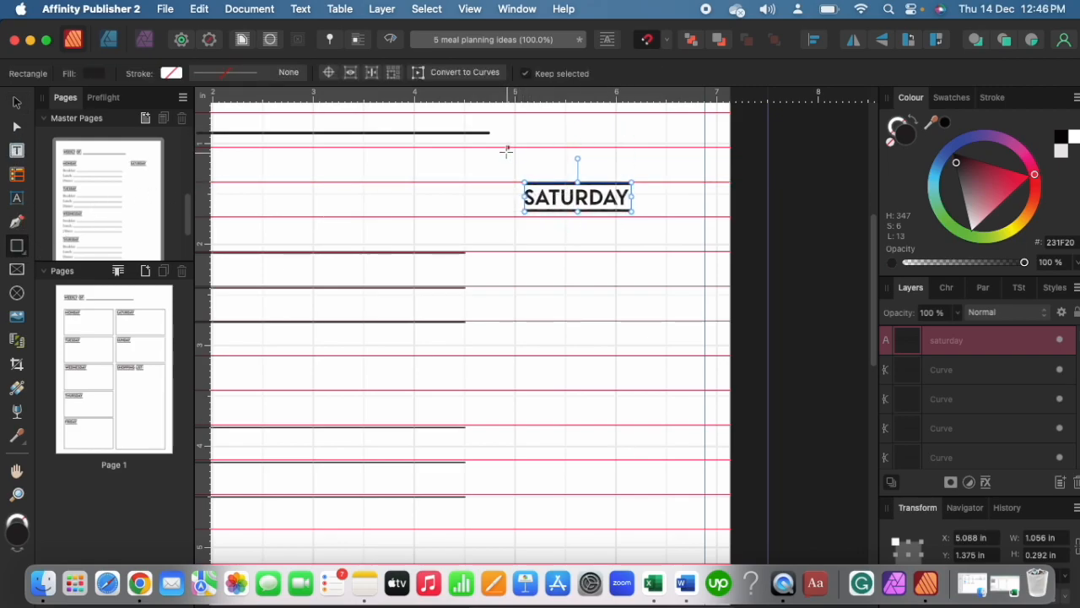
left_click_drag(506, 176, 703, 582)
scroll(697, 325, "down", 2)
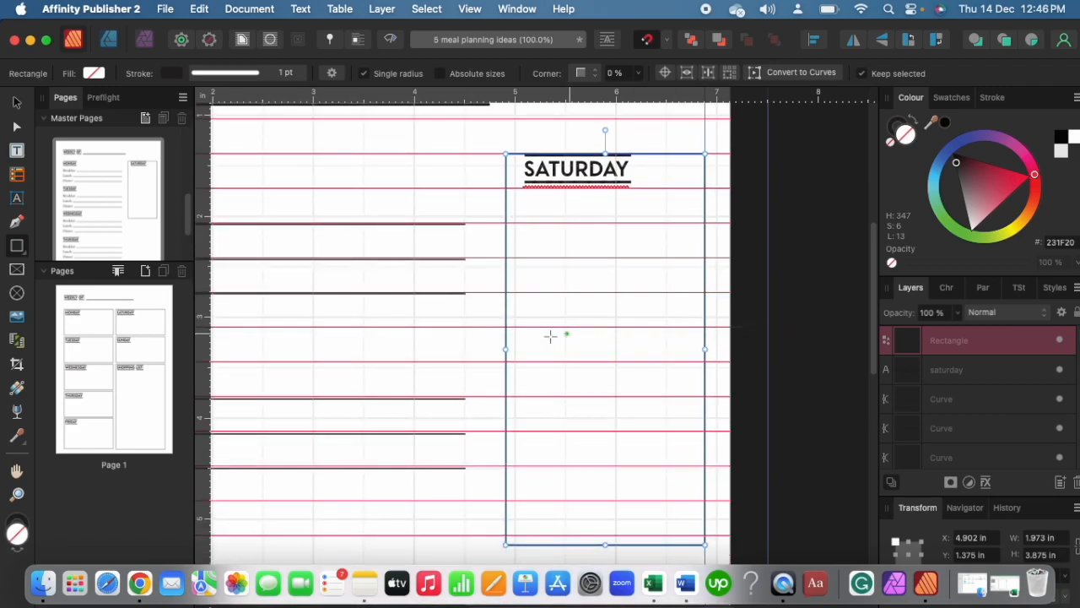
left_click_drag(506, 350, 479, 351)
left_click_drag(705, 350, 692, 350)
scroll(699, 325, "down", 2)
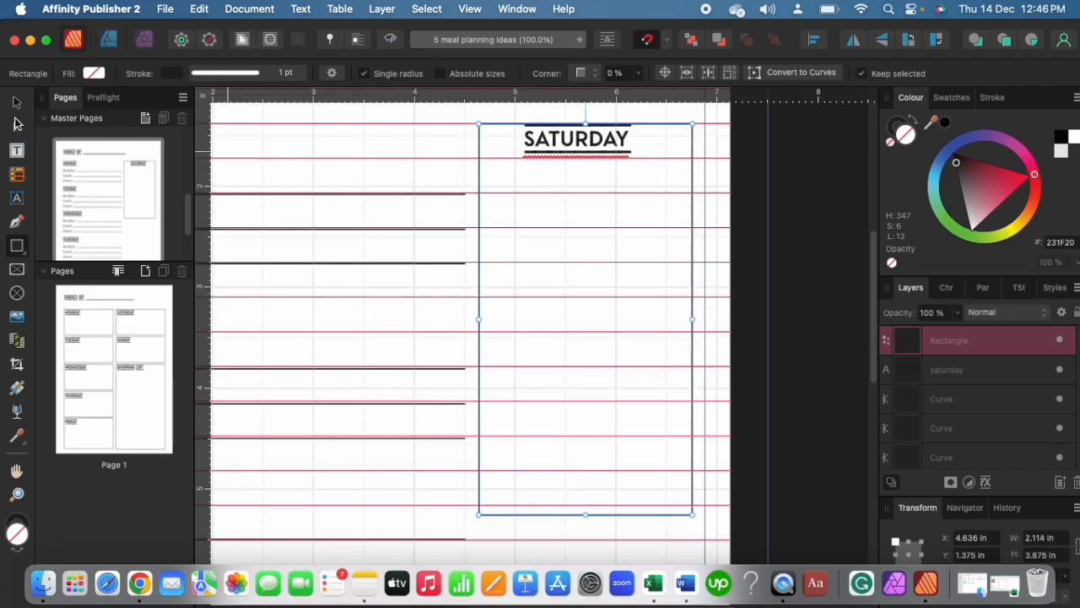
left_click(17, 102)
Examine the Saturday box against the whole page layout and view its stroke settings
scroll(437, 251, "down", 2)
scroll(523, 202, "up", 3)
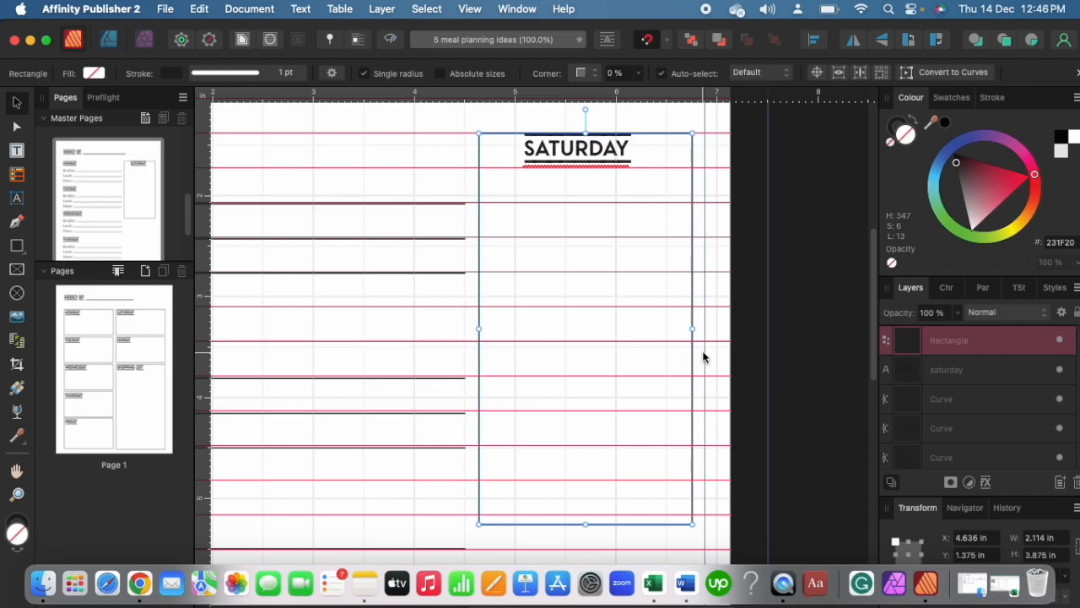
key("super+minus")
key("super+minus")
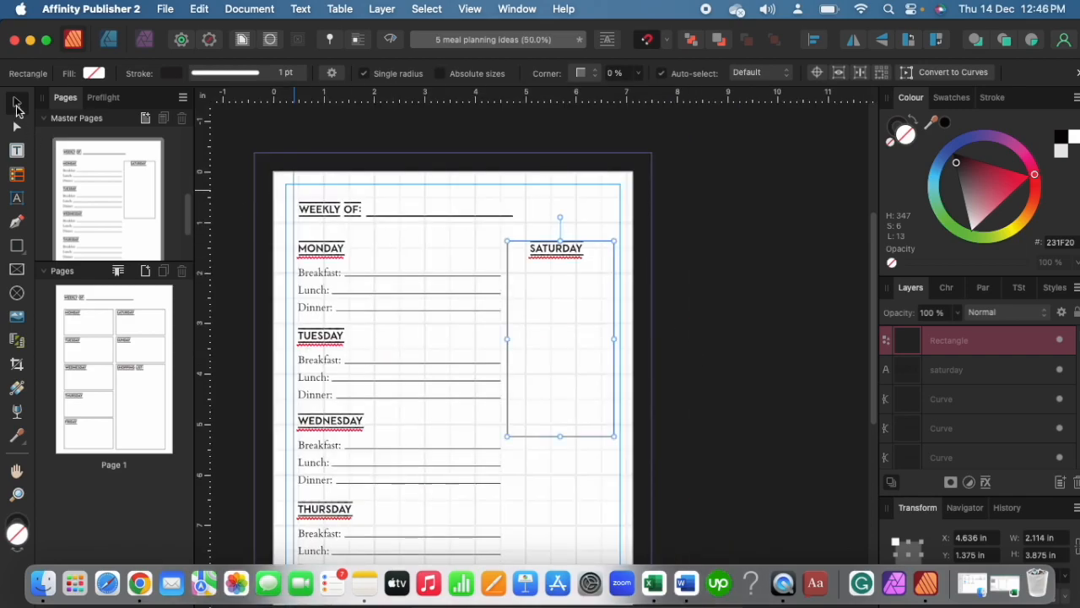
scroll(595, 318, "down", 4)
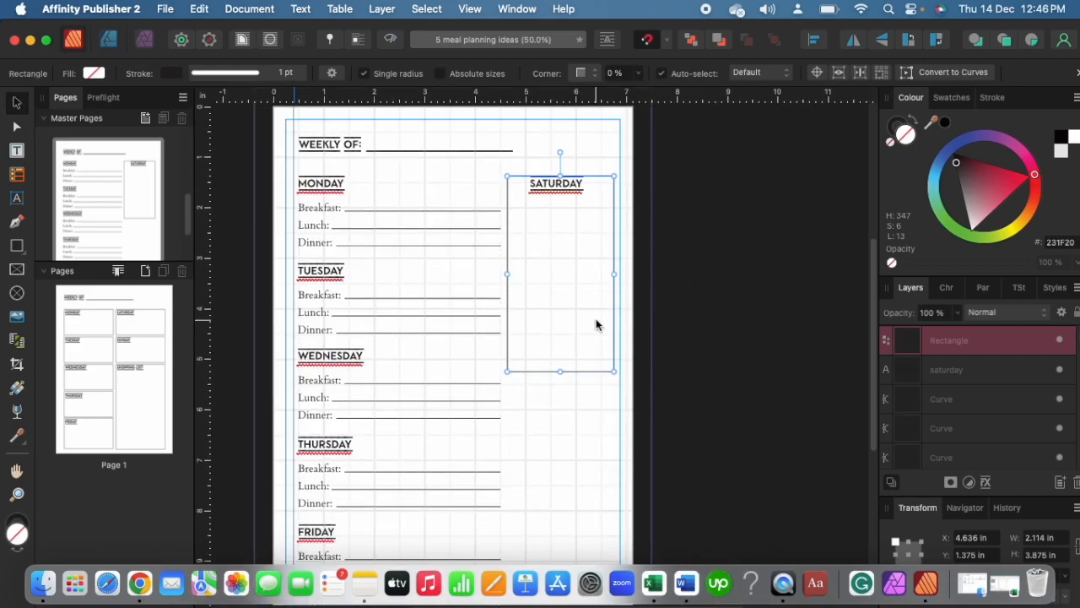
scroll(596, 318, "up", 9)
key("super+1")
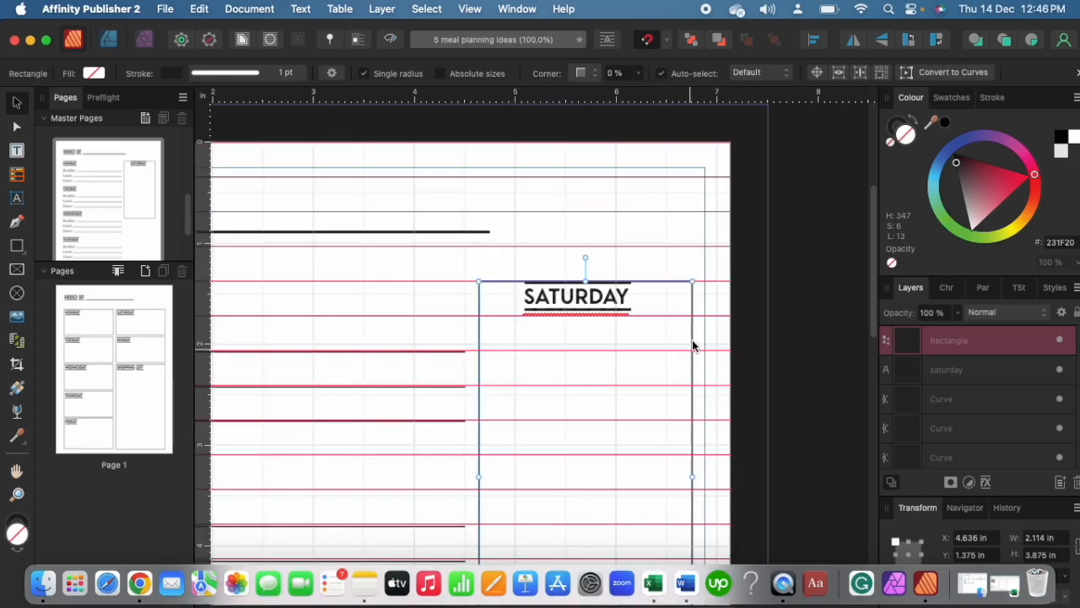
left_click(991, 97)
left_click(643, 217)
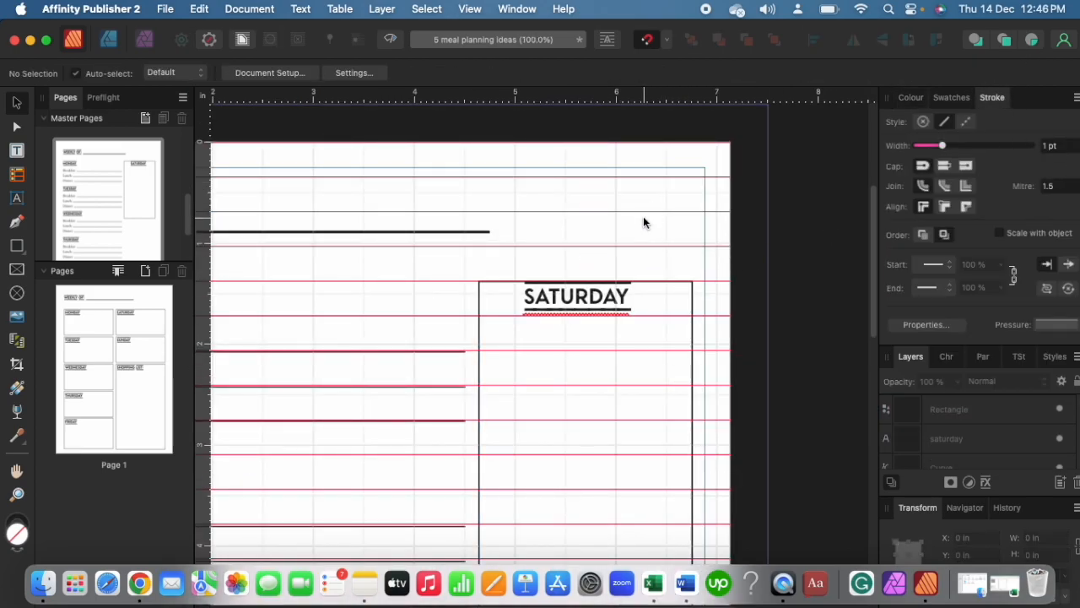
Move the SATURDAY heading into the box's upper-left corner at X 4.75 in, Y 1.427 in
scroll(643, 217, "down", 2)
left_click(566, 203)
left_click_drag(566, 203, 545, 202)
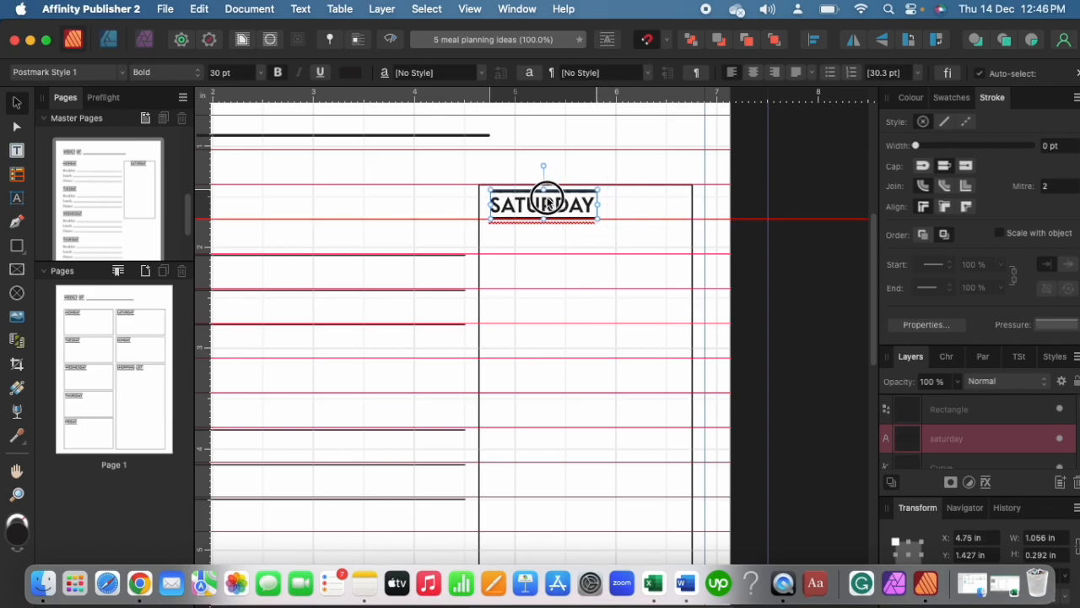
scroll(590, 211, "down", 1)
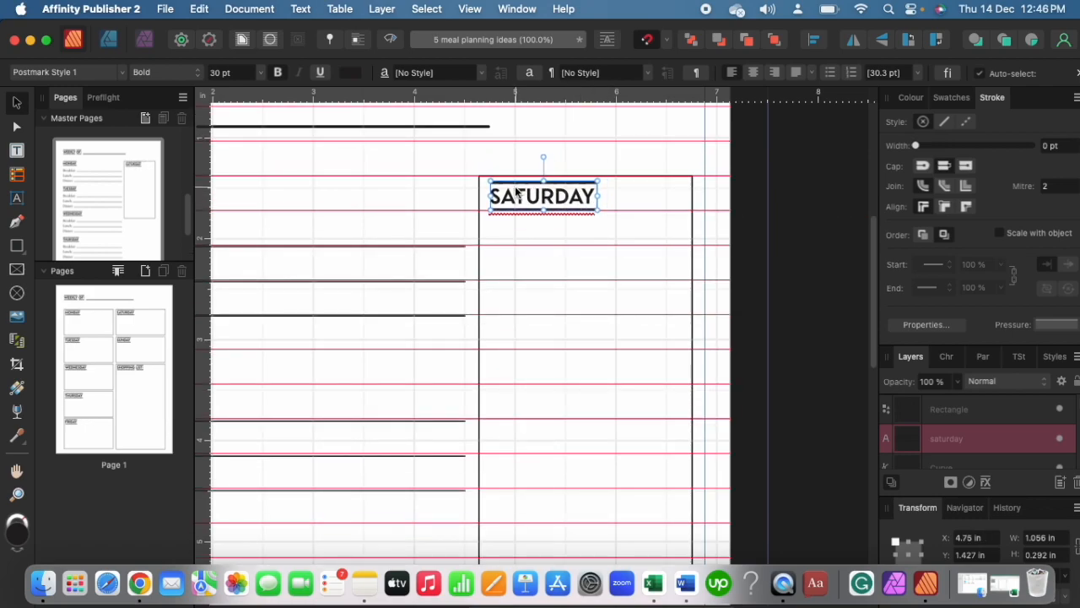
scroll(578, 218, "down", 3)
key("super+minus")
key("super+minus")
scroll(591, 208, "down", 3)
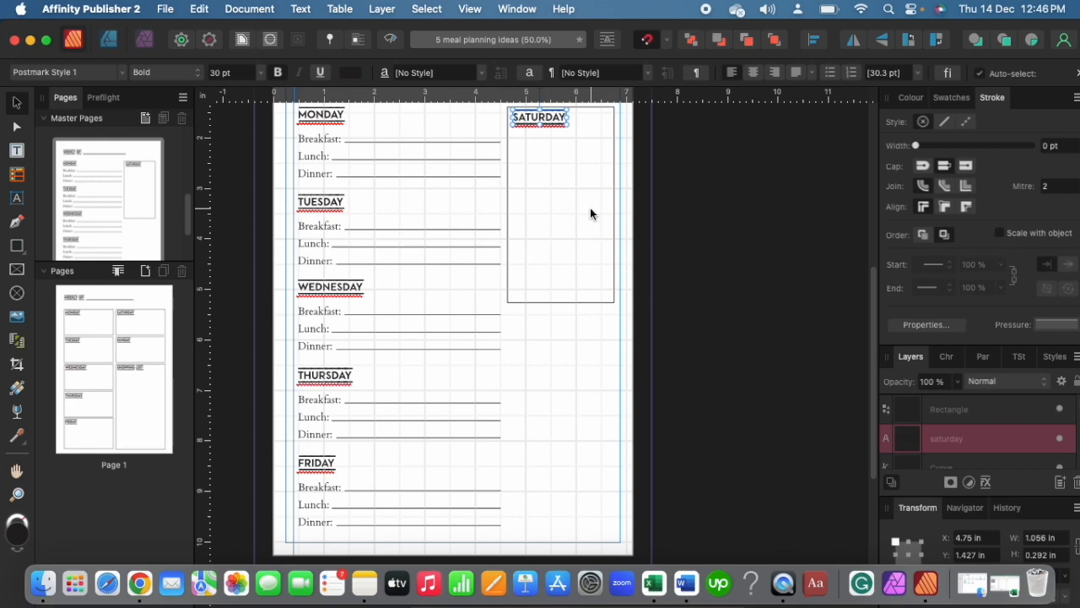
Copy Monday's Breakfast, Lunch and Dinner labels into the Saturday box at X 4.75 in, Y 2.063 in, beneath its heading
left_click(312, 138)
left_click(316, 157, "shift")
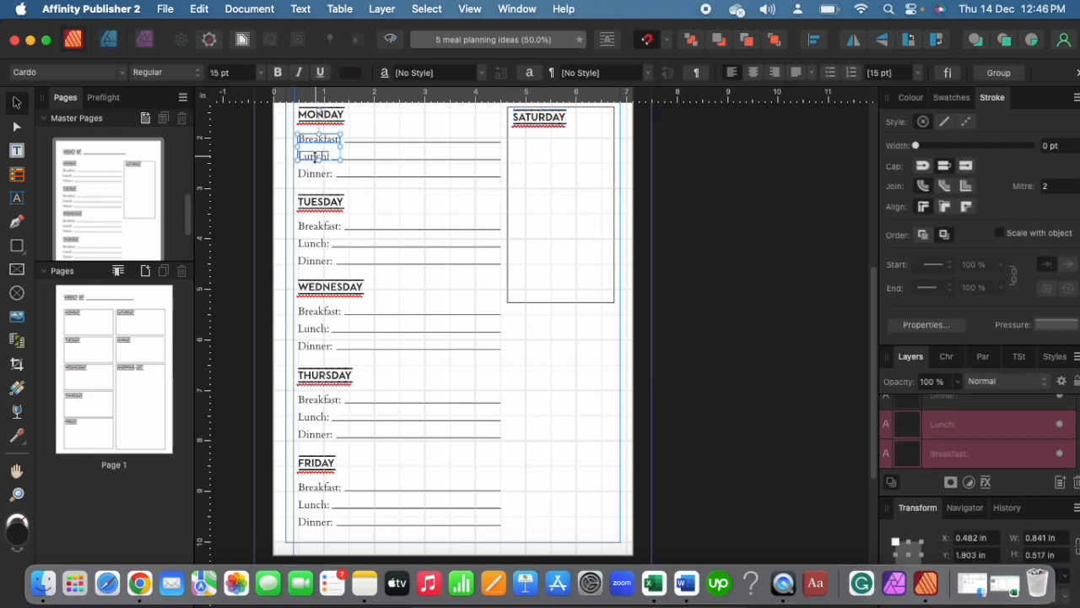
left_click(315, 174, "shift")
left_click_drag(314, 174, 535, 173)
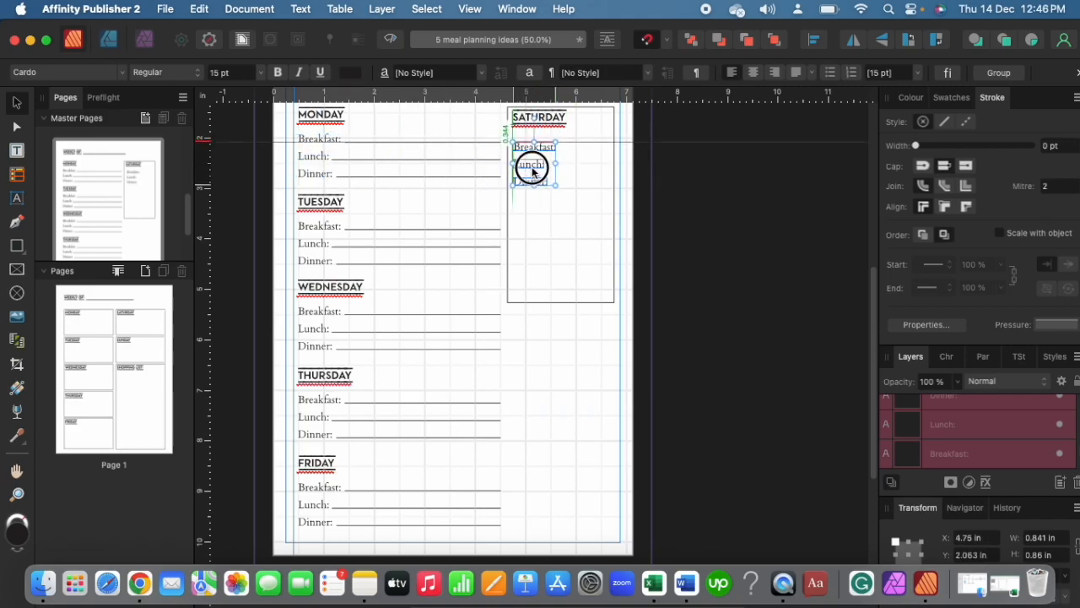
Move Saturday's Lunch and Dinner labels down together to Y 2.837 in, leaving writing space under Breakfast
left_click_drag(564, 217, 538, 189)
left_click(532, 159, "shift")
key("super+w")
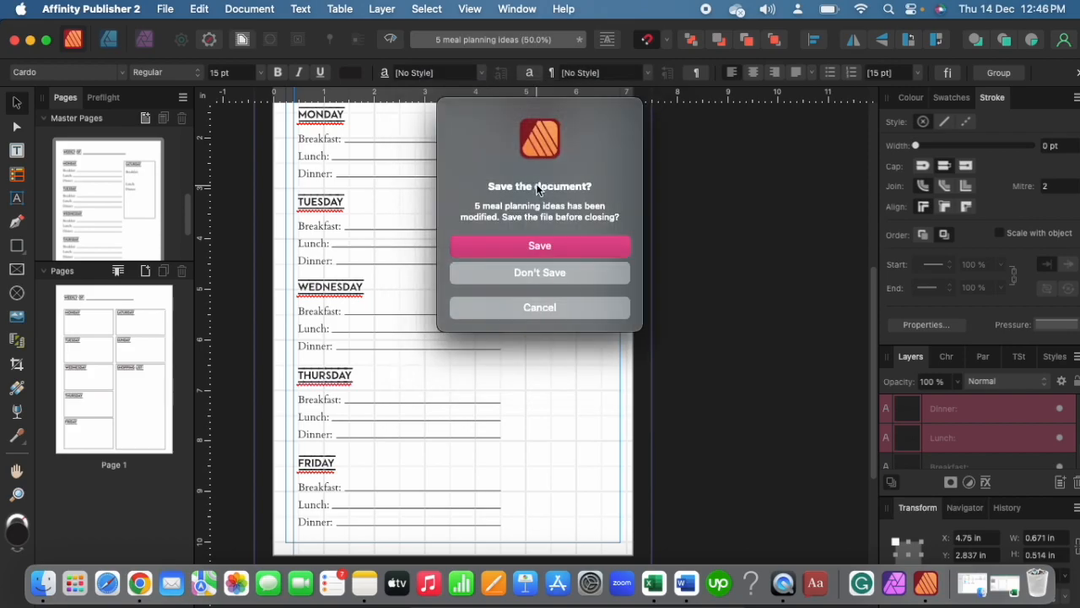
left_click(554, 309)
key("ctrl+w")
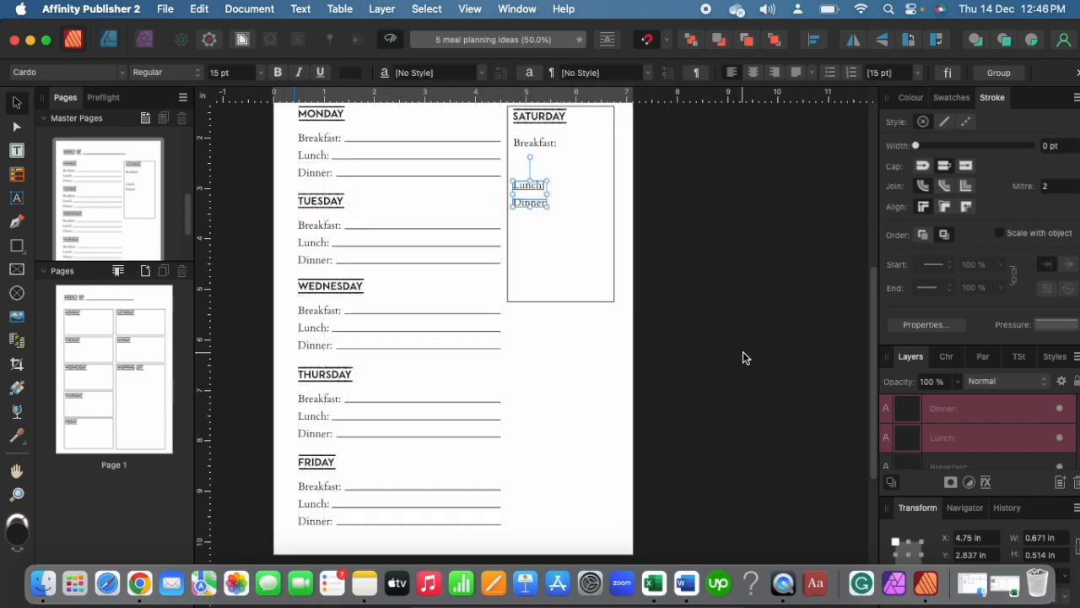
key("ctrl+w")
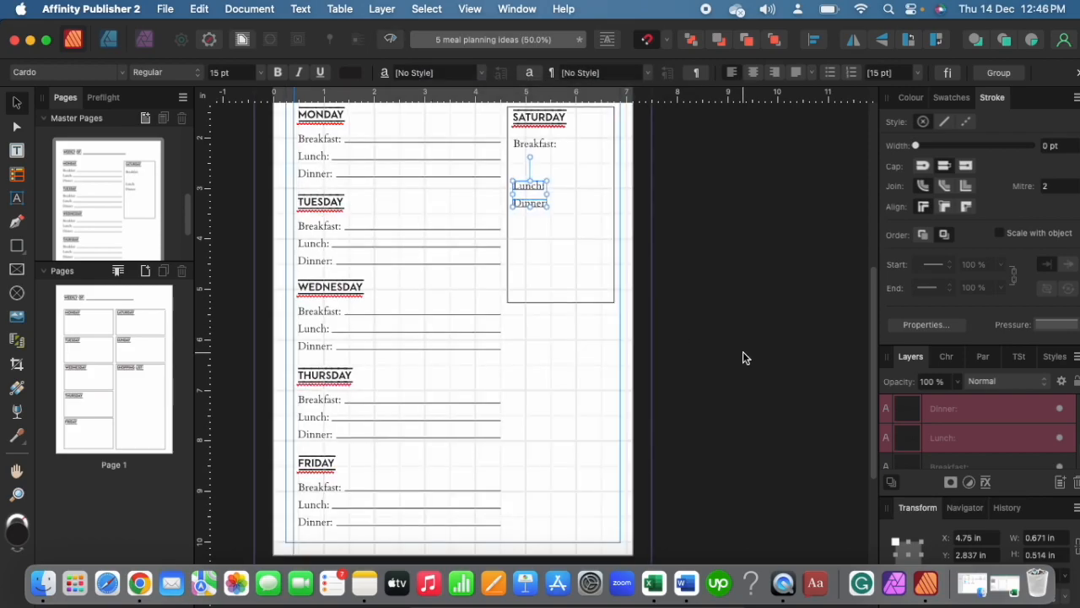
Move Saturday's Breakfast label up to Y 1.89 in, just beneath the heading
key("super+equal")
key("super+equal")
scroll(656, 291, "up", 10)
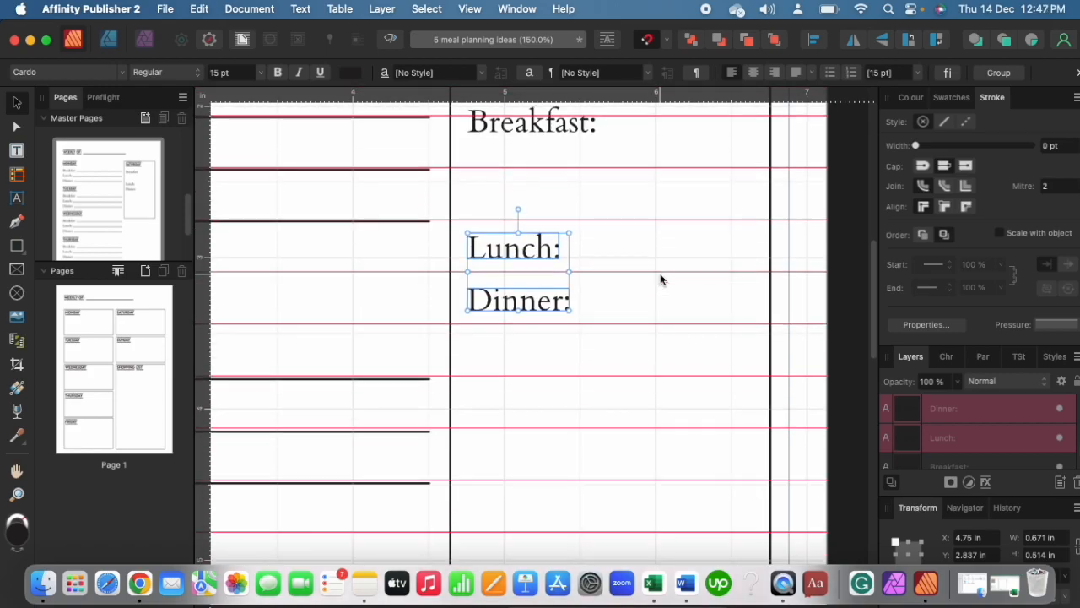
scroll(538, 190, "up", 3)
left_click_drag(531, 223, 531, 205)
scroll(566, 265, "down", 2)
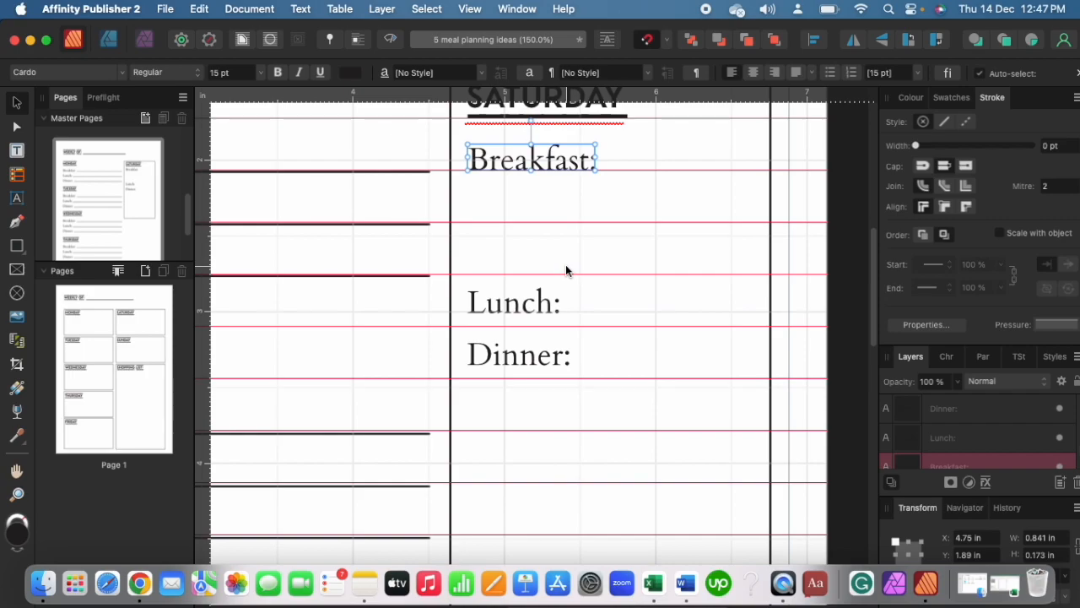
Move Saturday's Lunch and Dinner labels down so the meals sit three baseline-grid lines apart, with Dinner at Y 3.978 in
left_click(540, 297)
mouse_move(540, 295)
left_mouse_down()
mouse_move(541, 268)
mouse_move(543, 313)
left_mouse_up()
scroll(585, 248, "down", 5)
left_click_drag(514, 228, 520, 346)
scroll(633, 269, "up", 7)
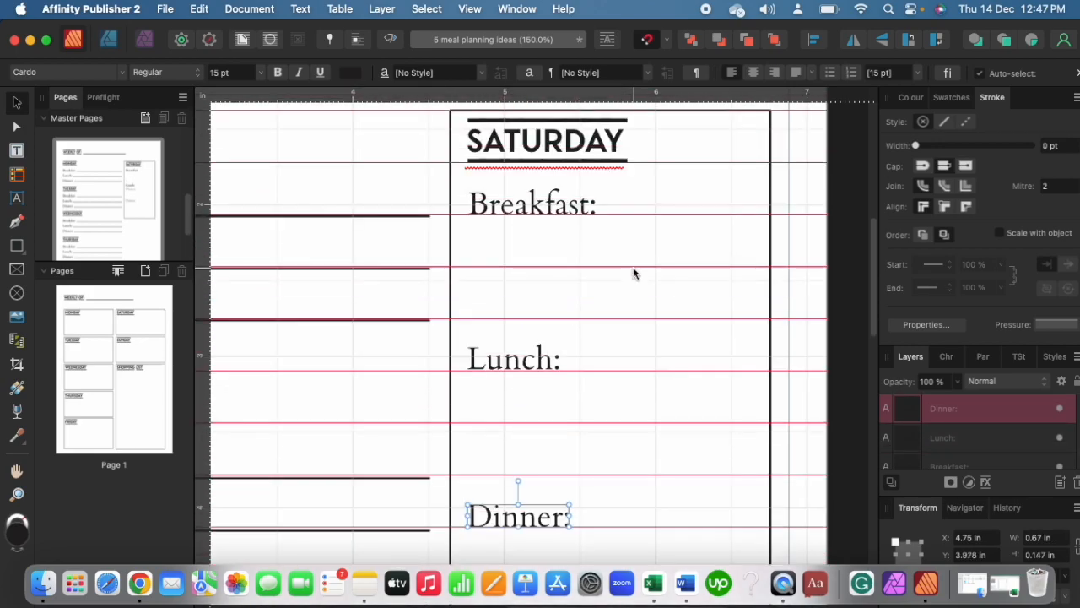
Shorten the Saturday box from its lower edge to a height of about 3.78 in
scroll(622, 292, "down", 10)
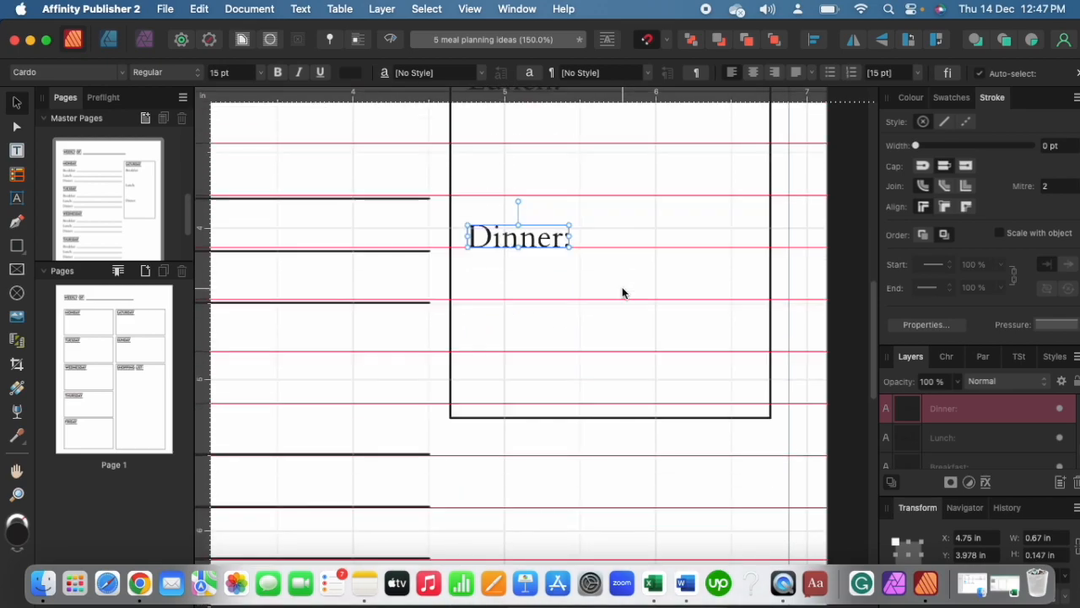
left_click(616, 418)
left_click_drag(615, 414, 553, 385)
Duplicate the whole Saturday box with its heading and meal labels directly below at Y 5.406 in, leaving a 0.25 in gap
key("super+0")
left_click(654, 413)
key("super+c")
key("super+v")
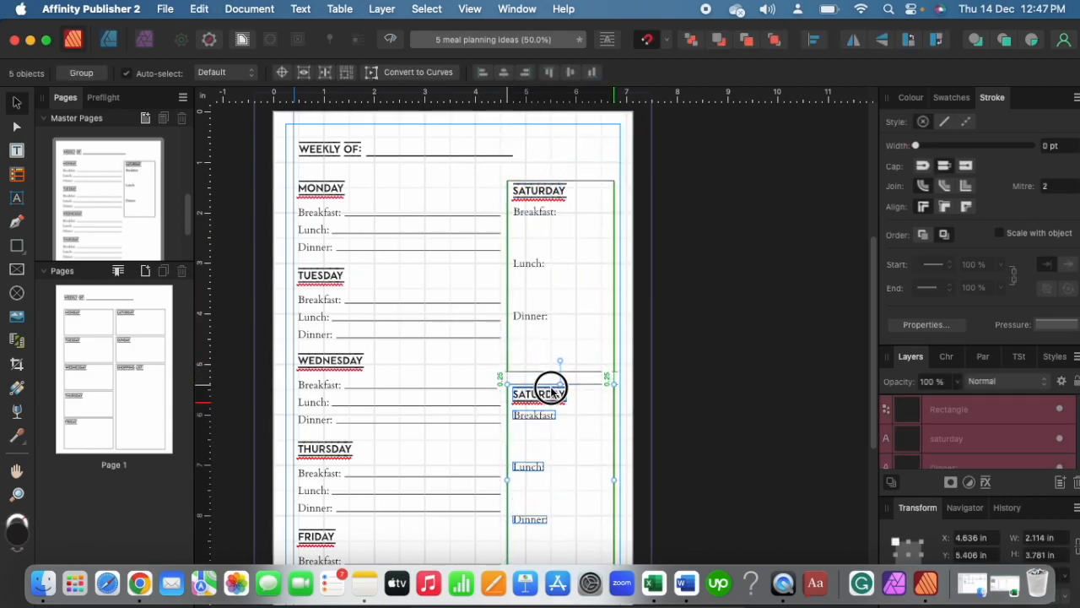
scroll(611, 351, "down", 3)
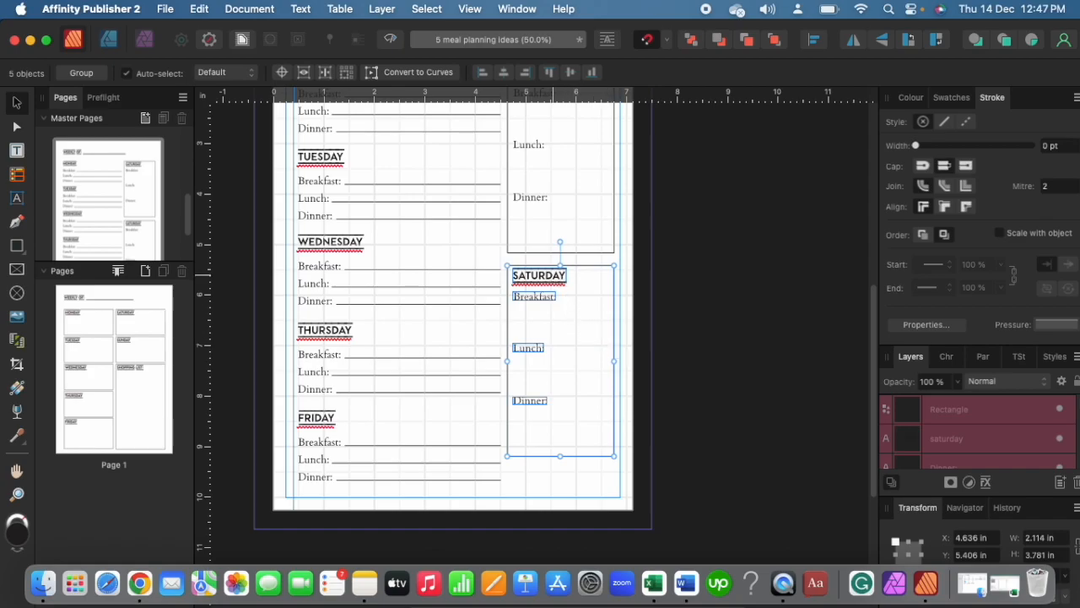
left_click(663, 341)
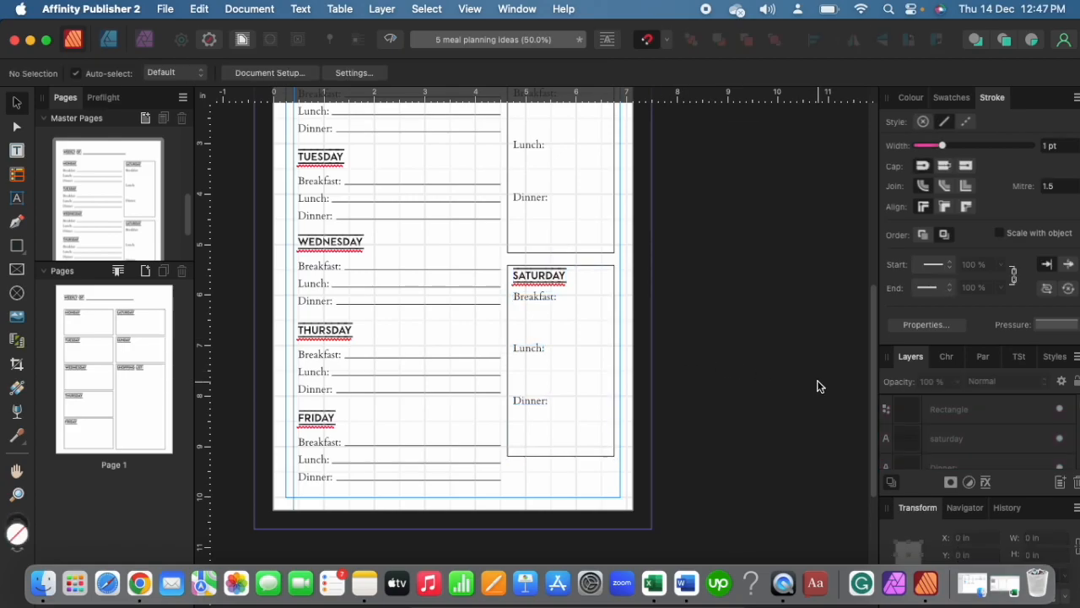
Change the heading in the duplicated lower box to "sunday"
key("super+1")
double_click(557, 215)
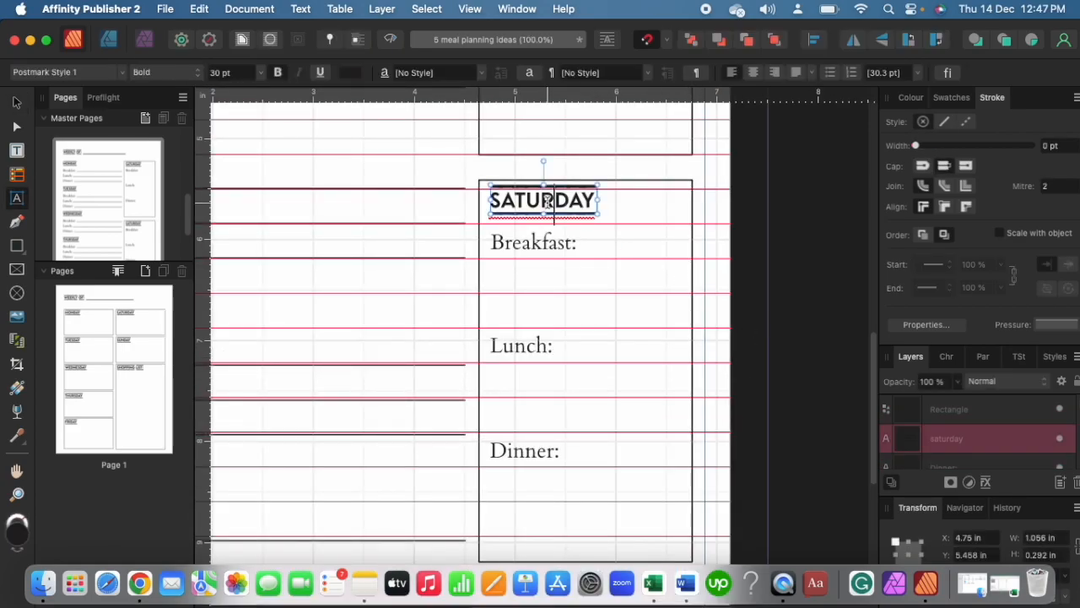
key("super+a")
type("sunday")
key("super+z")
key("super+z")
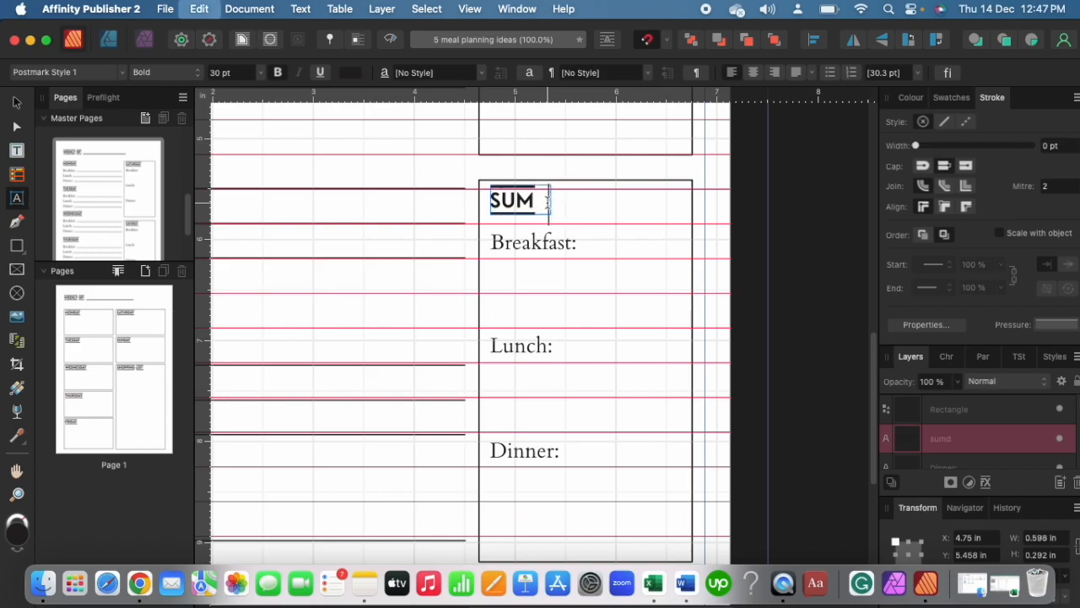
type("nday")
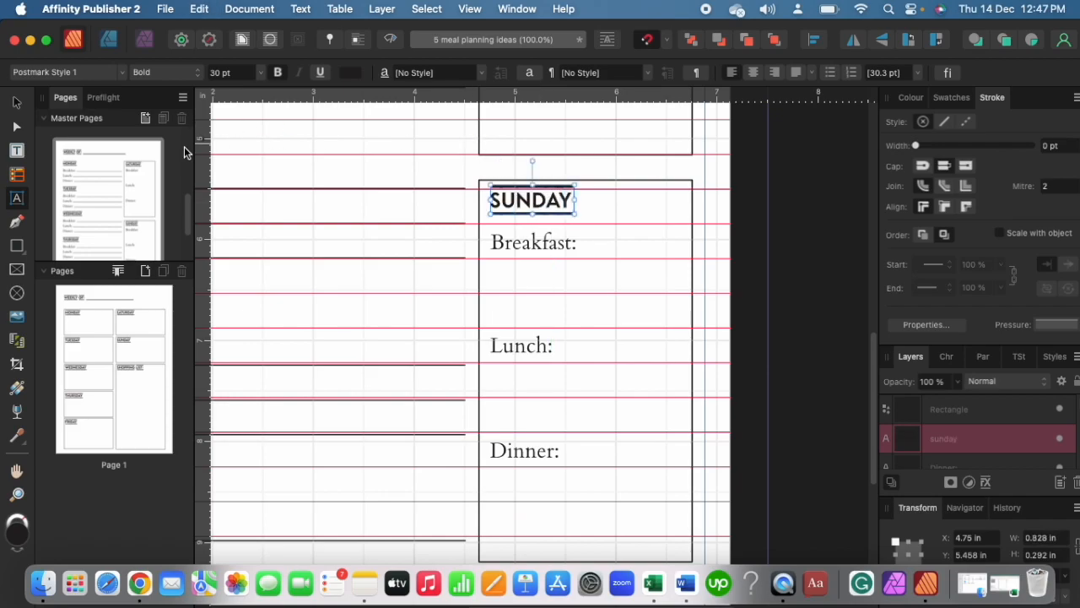
left_click(17, 102)
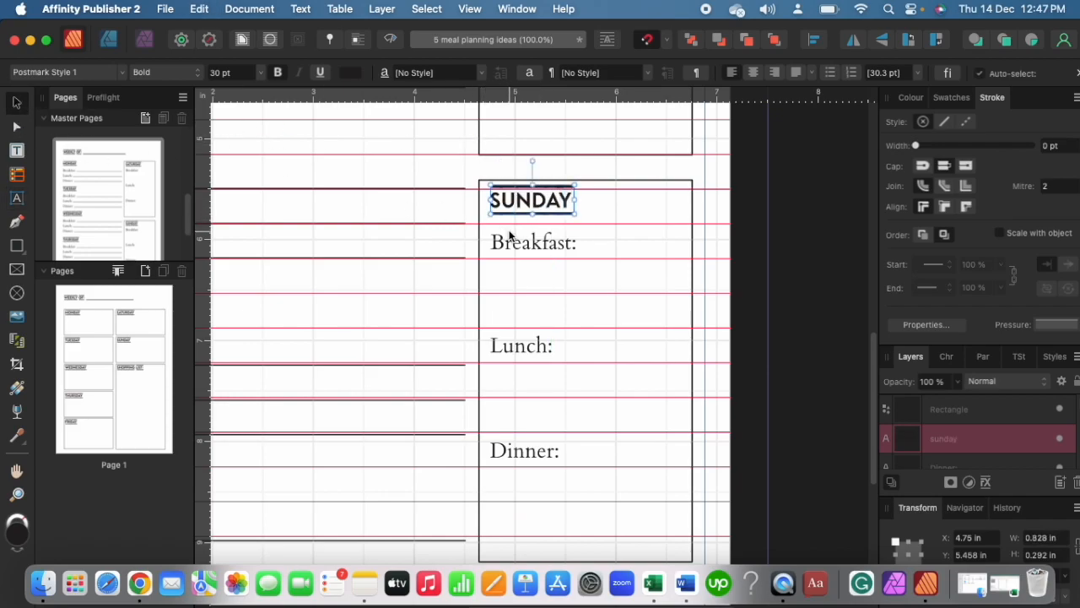
Lower Sunday's Breakfast, Lunch and Dinner labels slightly so each sits just above a baseline-grid line, three lines apart
left_click_drag(521, 252, 522, 259)
left_click_drag(527, 345, 526, 354)
left_click_drag(525, 457, 525, 469)
left_click(780, 392)
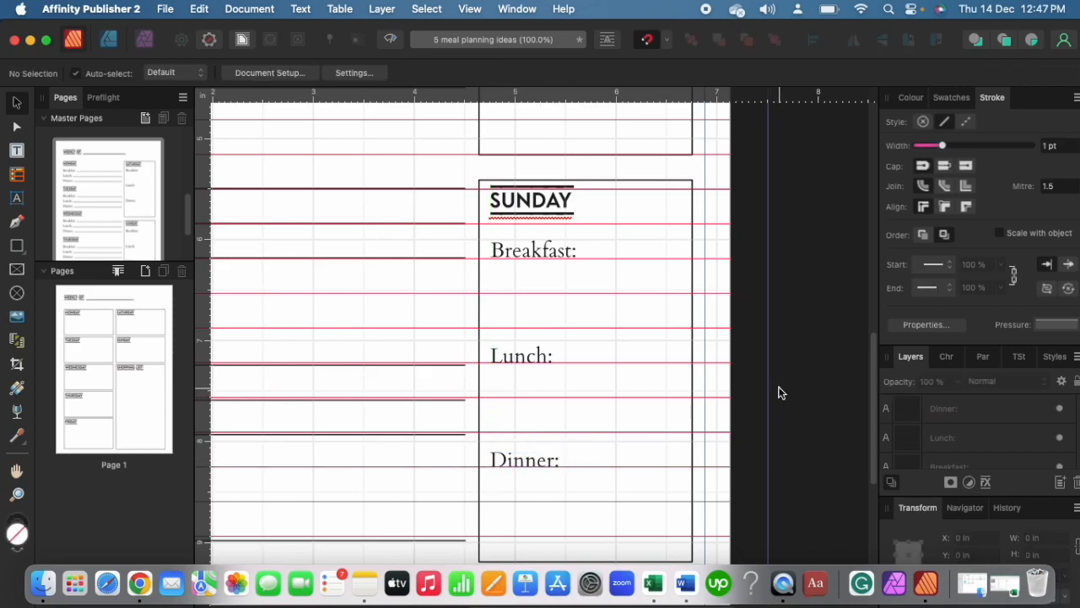
Check the Saturday and Sunday boxes against the weekday column with guides and grids hidden
key("super+minus")
key("super+shift+w")
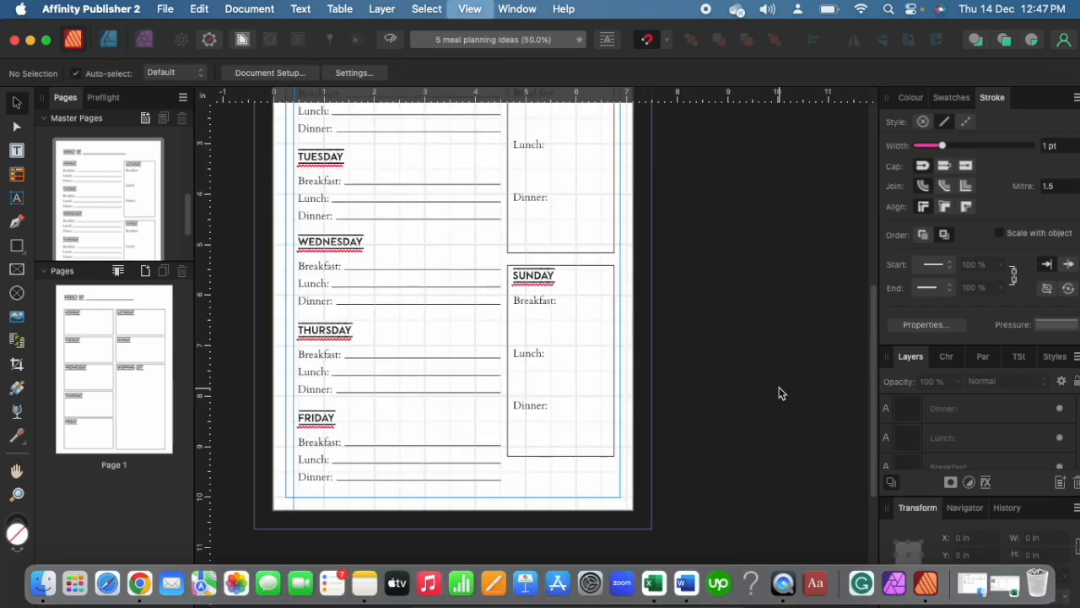
scroll(751, 344, "up", 5)
scroll(751, 341, "down", 6)
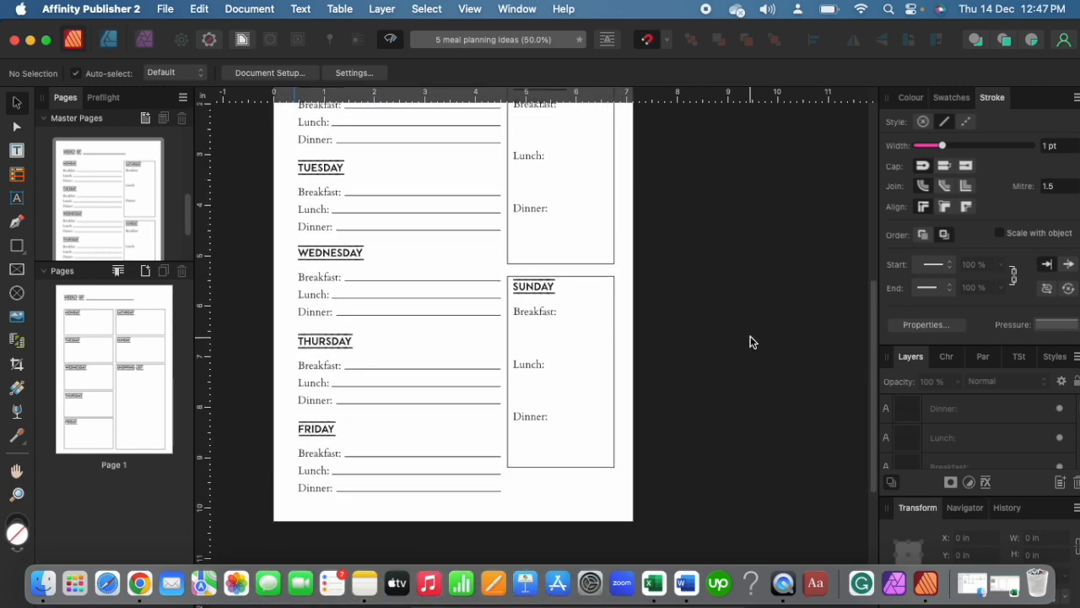
key("super+1")
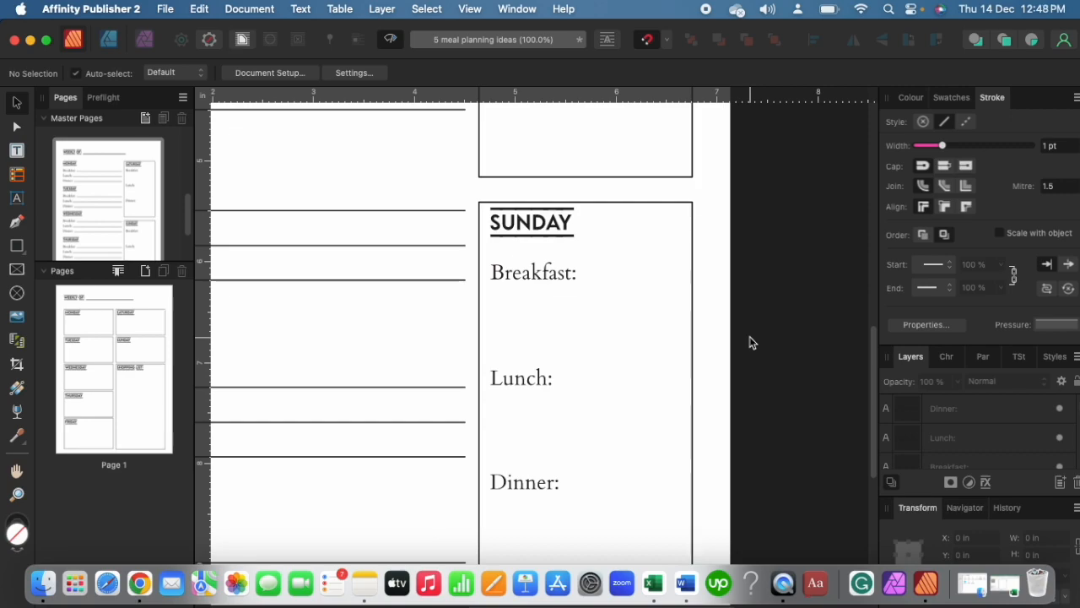
key("super+shift+w")
key("super+minus")
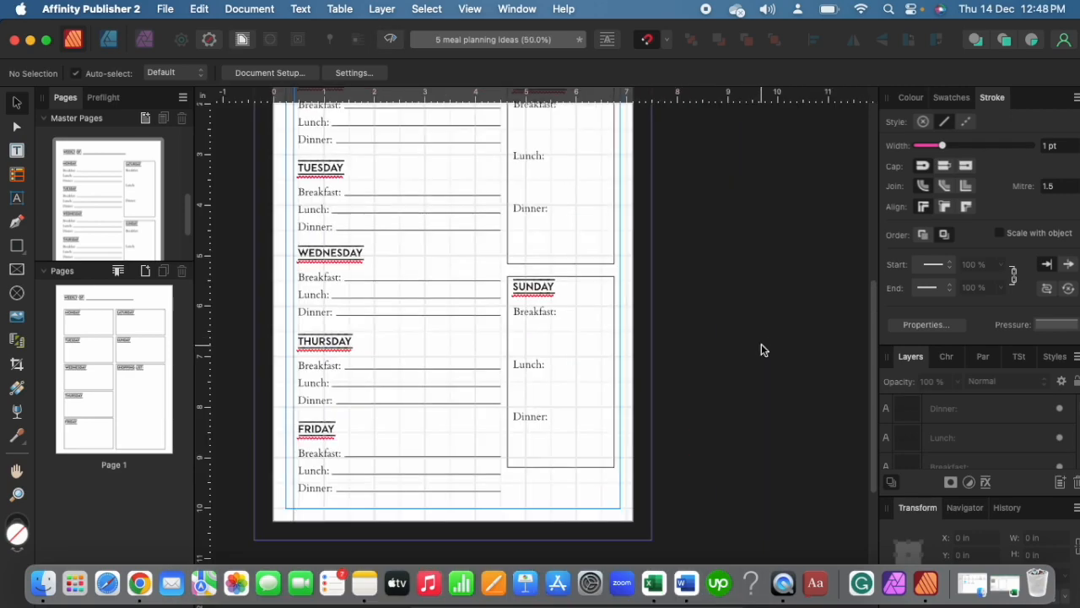
Move the Saturday and Sunday boxes with all their contents down together to Y 1.938 in
scroll(591, 384, "up", 6)
left_click_drag(502, 218, 783, 447)
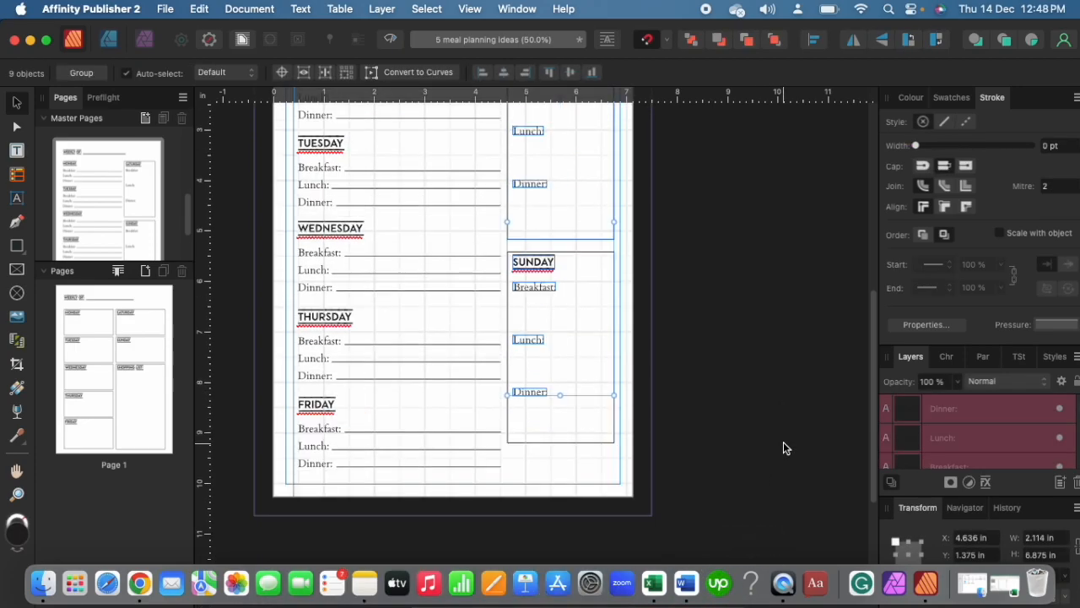
left_click_drag(555, 247, 554, 253)
key("super+z")
left_click(579, 441, "shift")
left_click_drag(568, 373, 567, 399)
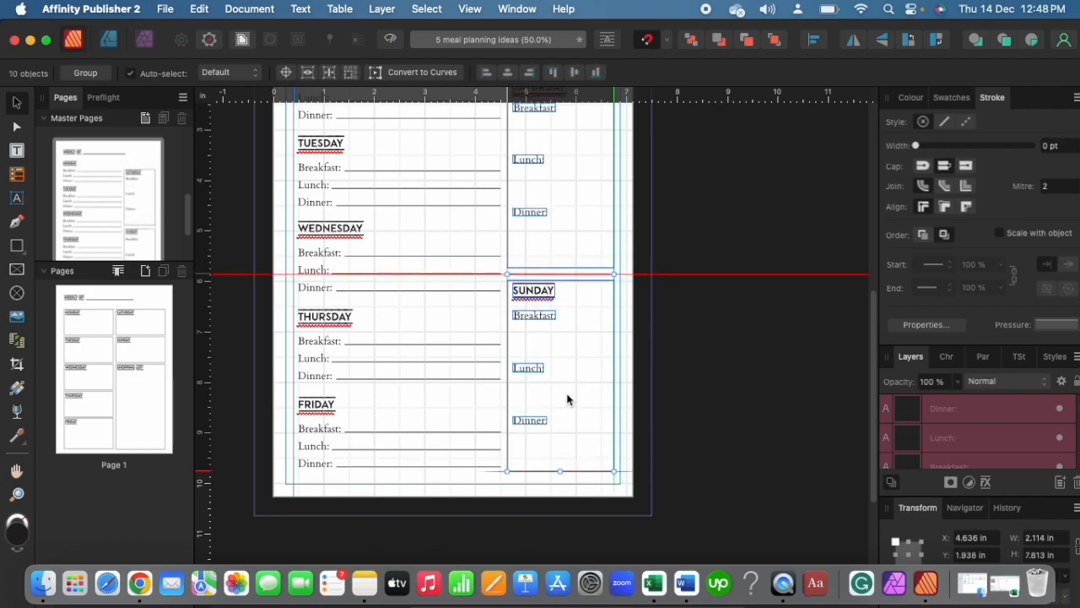
Nudge the selected Saturday and Sunday boxes up together to about Y 1.87 in
key("Up")
key("Up")
key("Up")
key("Up")
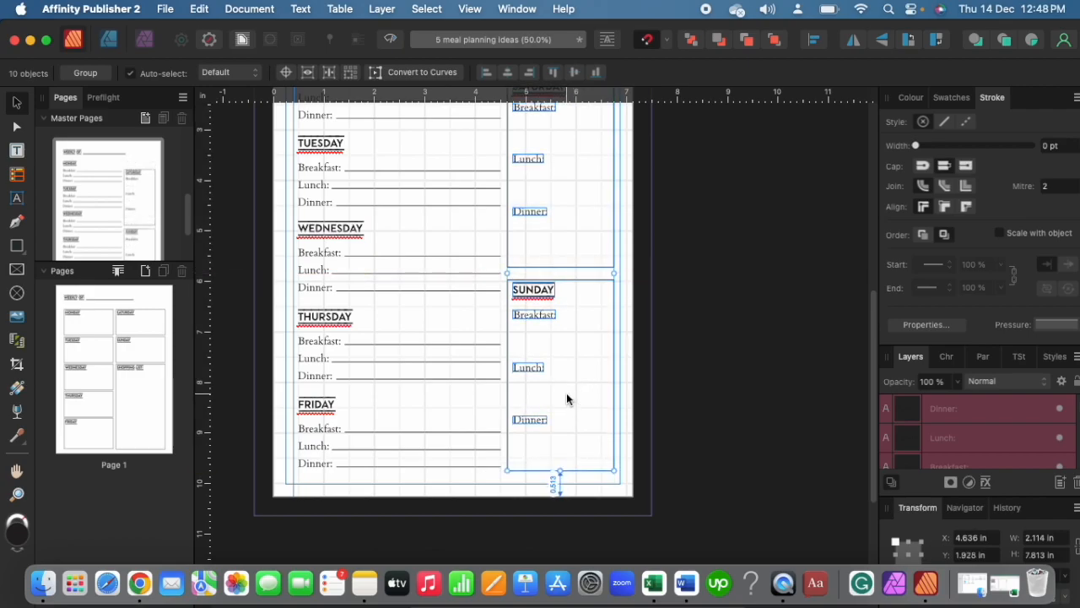
key("Up")
key("Up")
key("Up")
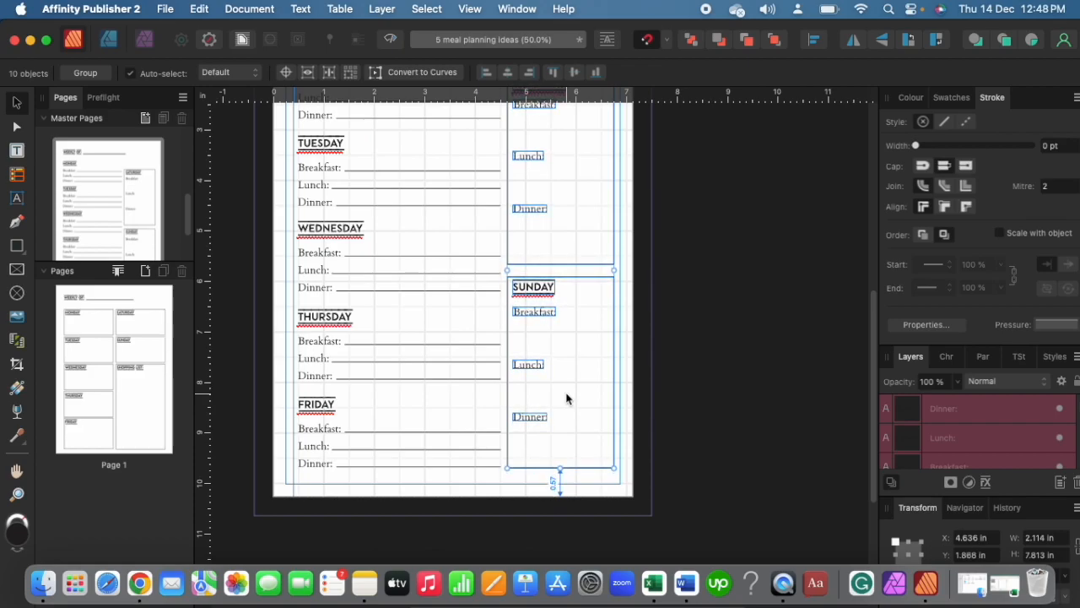
Preview the page without guides and compare the repositioned weekend boxes with the weekday lines
scroll(700, 295, "up", 5)
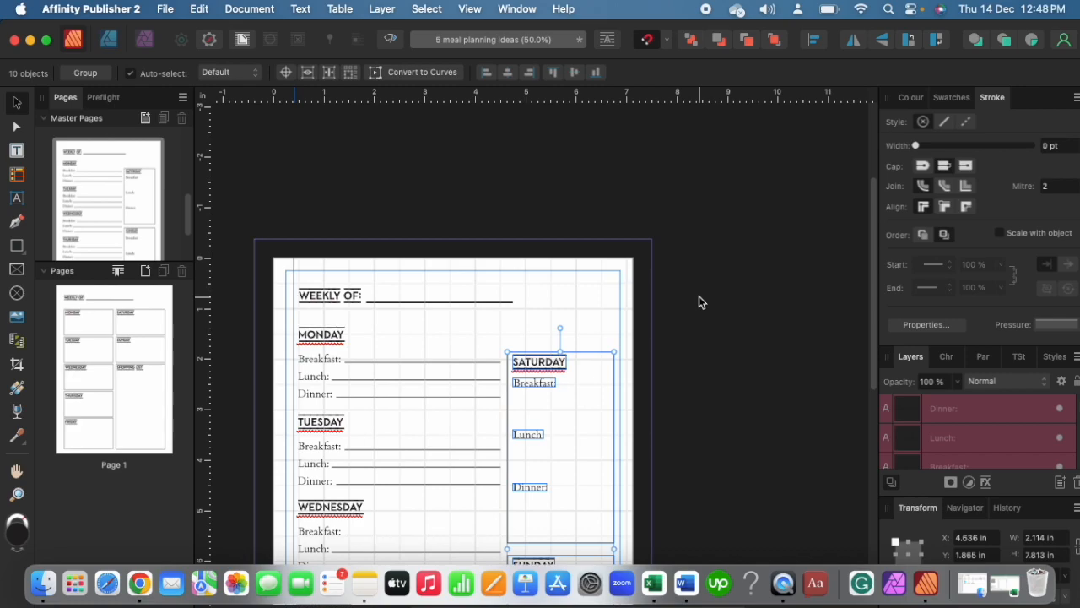
left_click(690, 304)
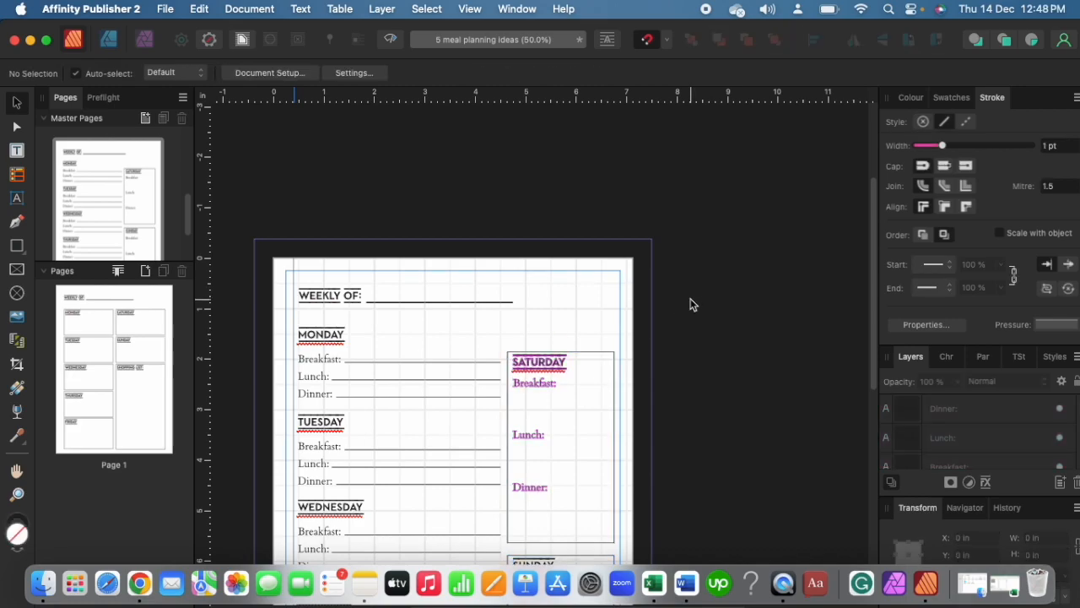
key("super+shift+w")
scroll(689, 302, "down", 5)
scroll(687, 300, "up", 2)
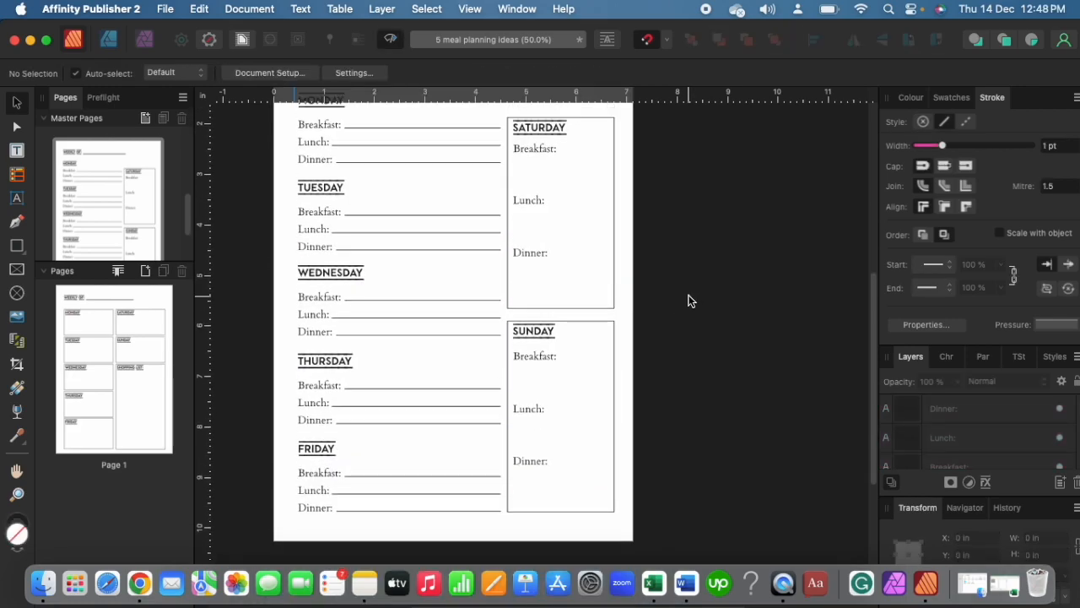
left_click(474, 188)
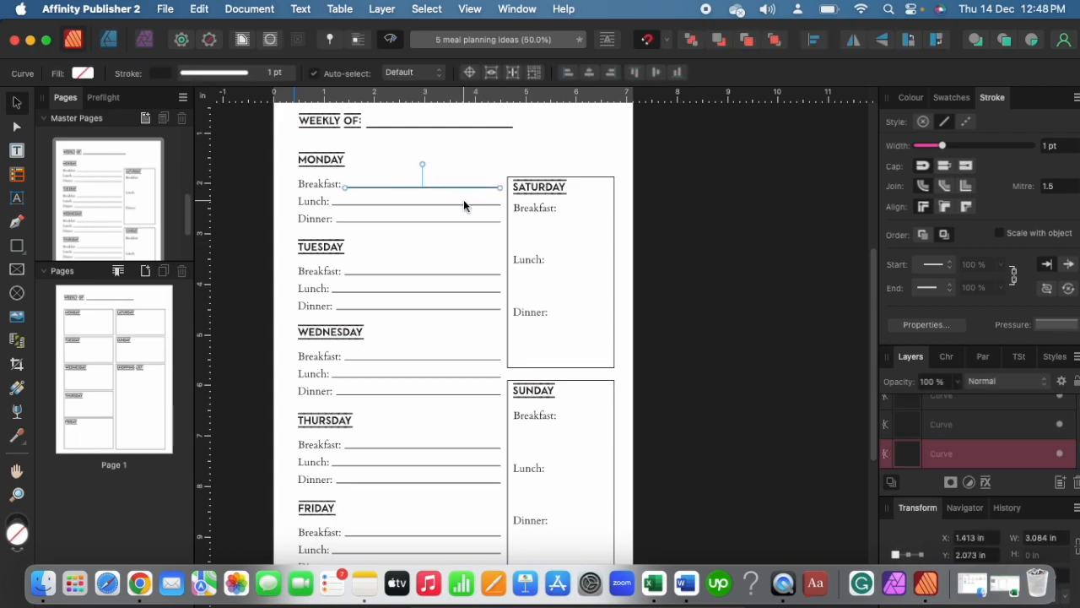
left_click(463, 204, "shift")
left_click(477, 221, "shift")
left_click(638, 284)
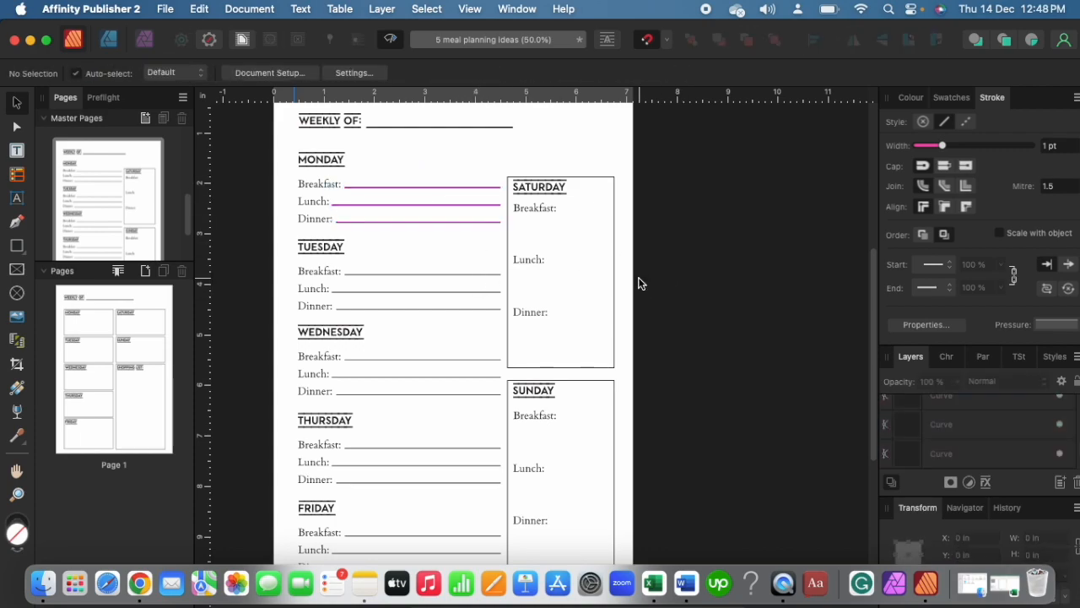
Select all fifteen breakfast, lunch and dinner lines from Monday to Friday and shorten them together slightly at their ends nearest the weekend boxes
scroll(690, 249, "down", 5)
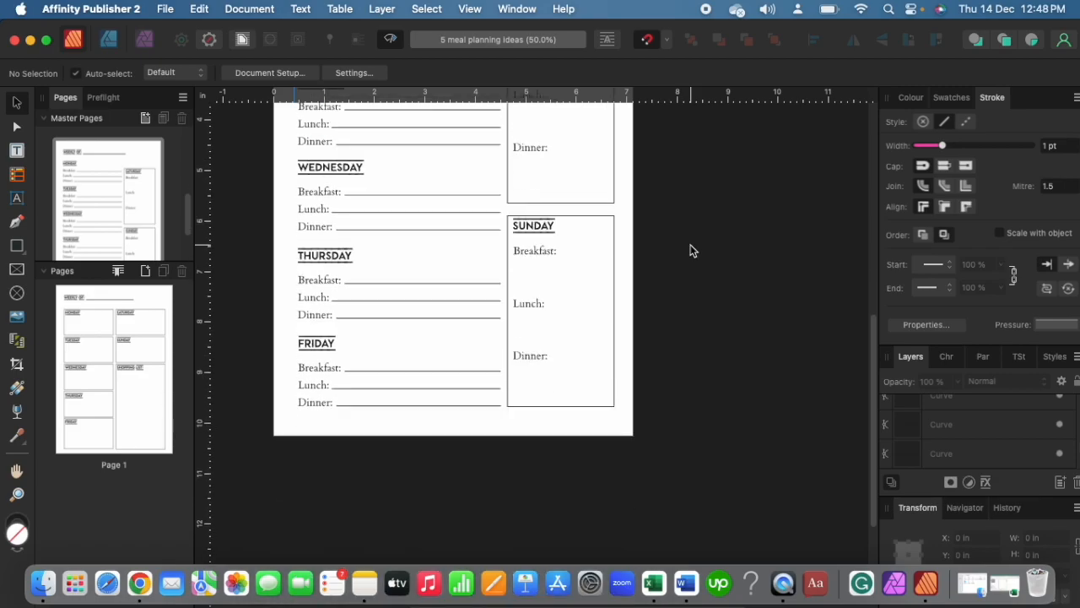
scroll(441, 190, "up", 8)
scroll(440, 190, "down", 2)
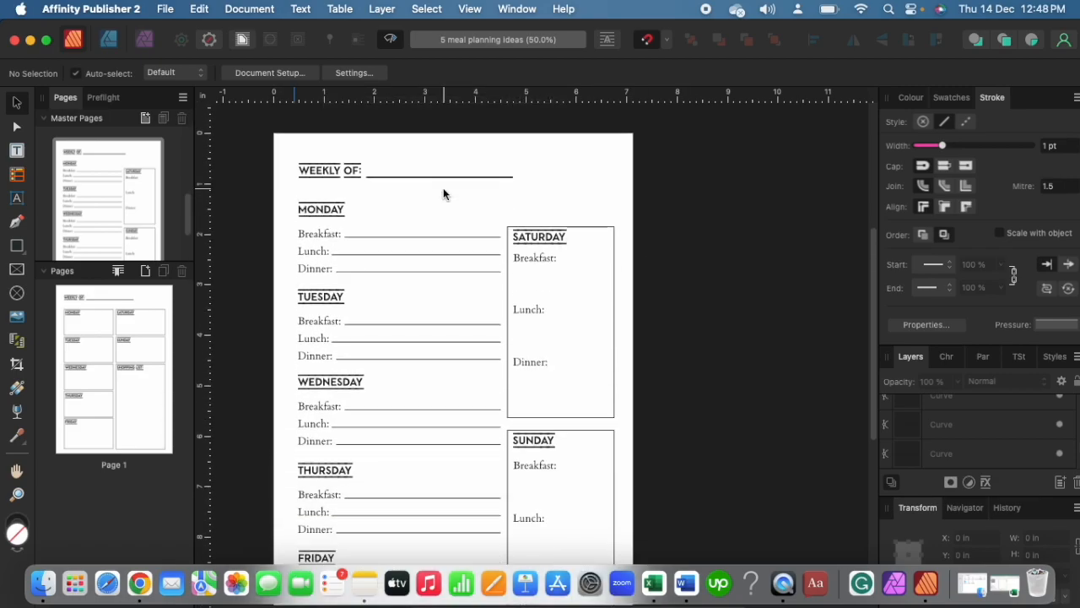
scroll(444, 191, "down", 5)
scroll(468, 179, "up", 3)
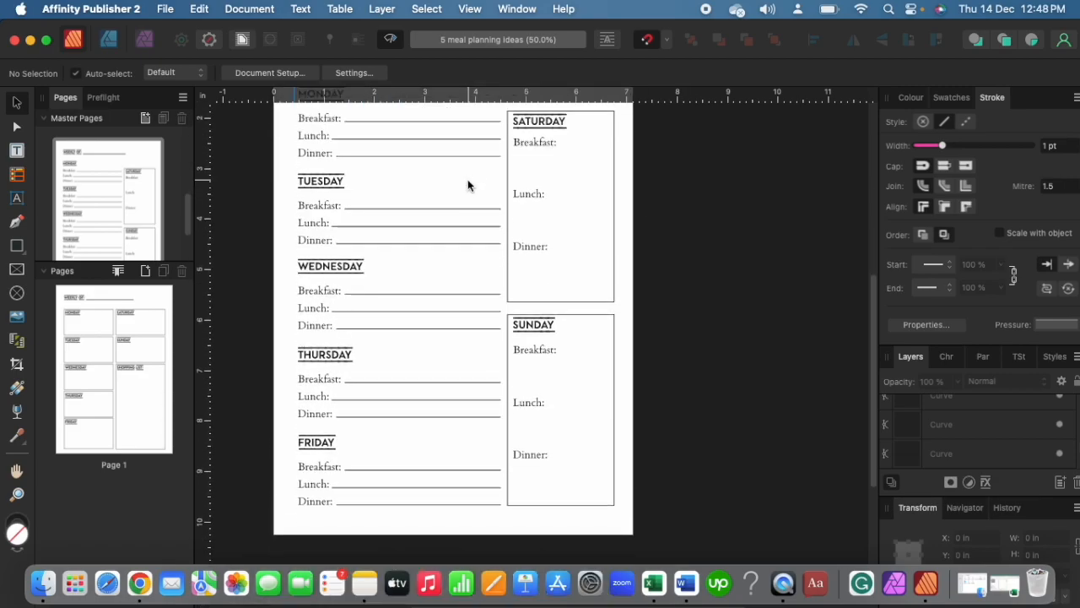
left_click(417, 168)
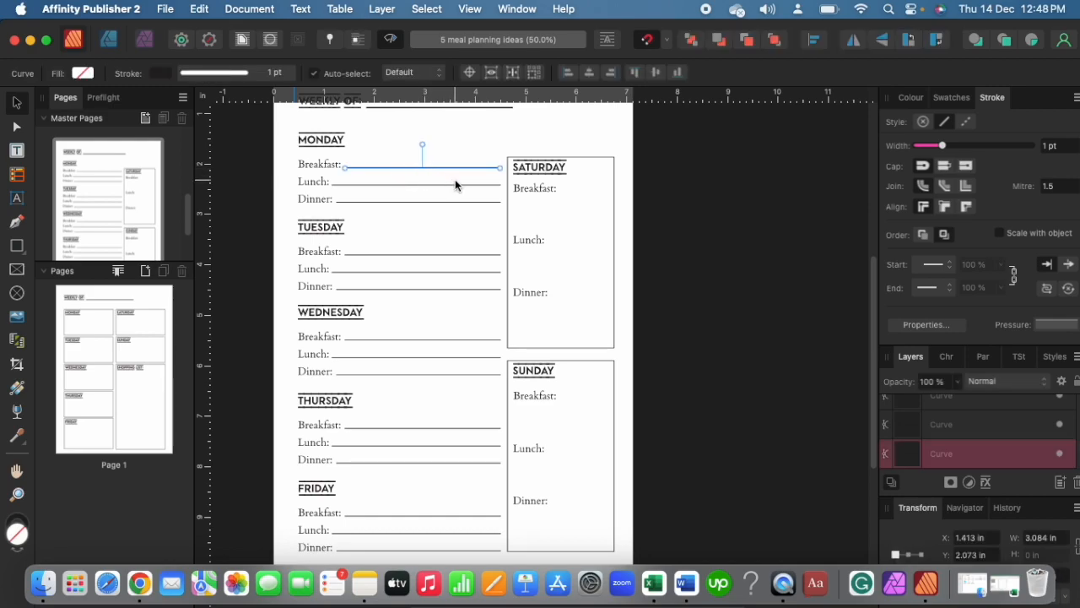
left_click(457, 183, "shift")
left_click(461, 201, "shift")
left_click(466, 253, "shift")
scroll(466, 211, "down", 3)
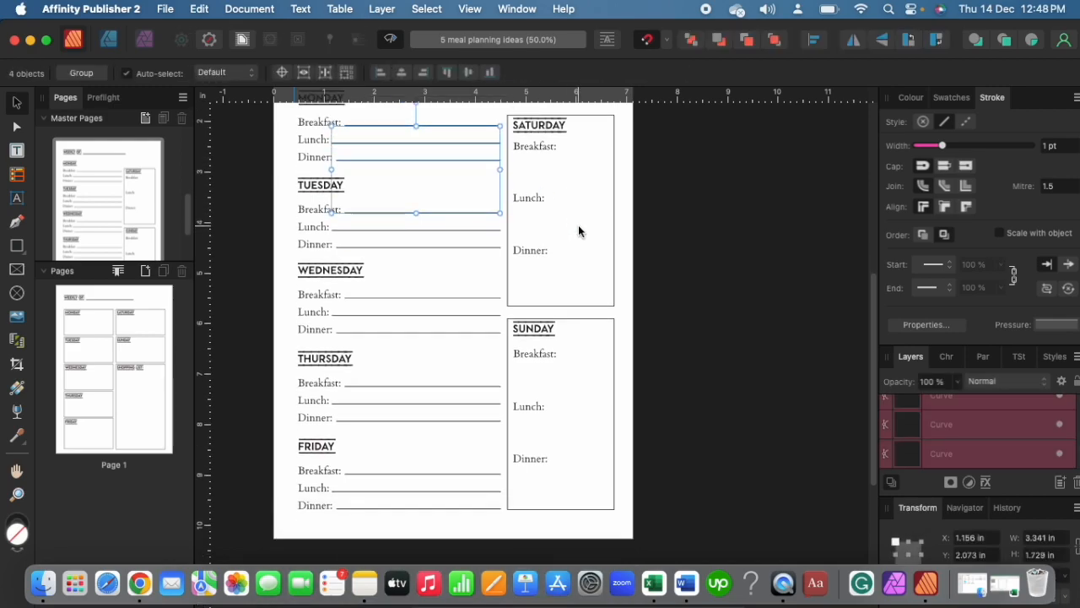
left_click(455, 182, "shift")
left_click(461, 201, "shift")
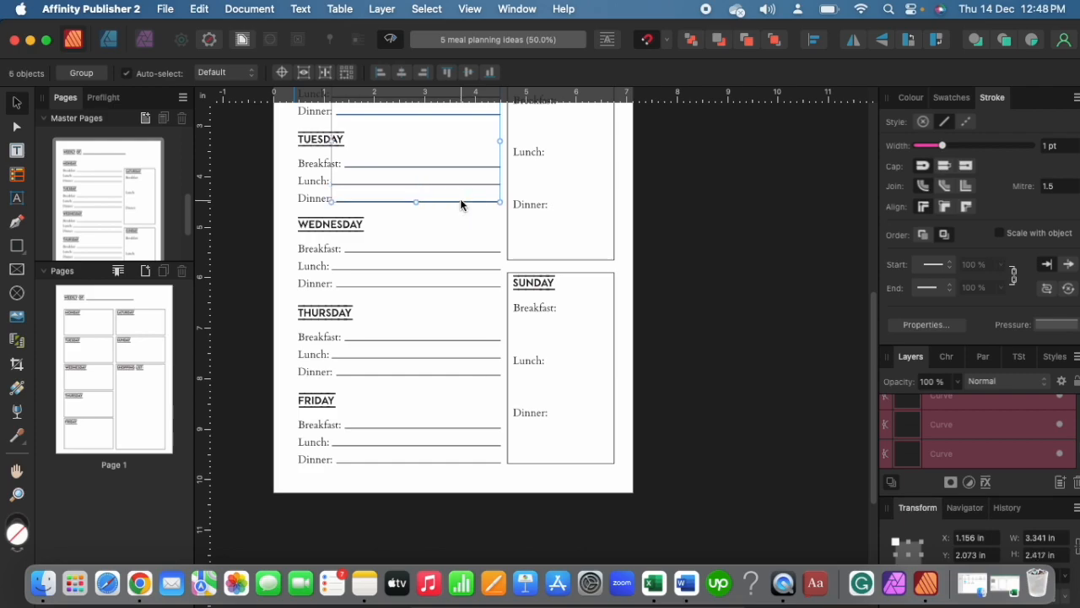
left_click(462, 253, "shift")
left_click(460, 269, "shift")
left_click(463, 285, "shift")
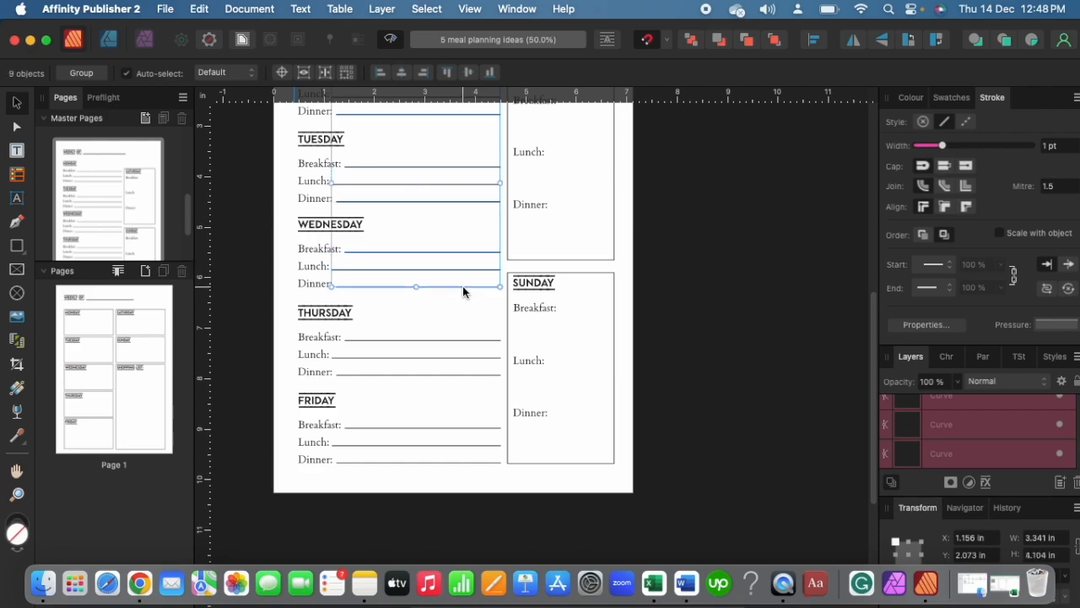
left_click(463, 339, "shift")
left_click(465, 355, "shift")
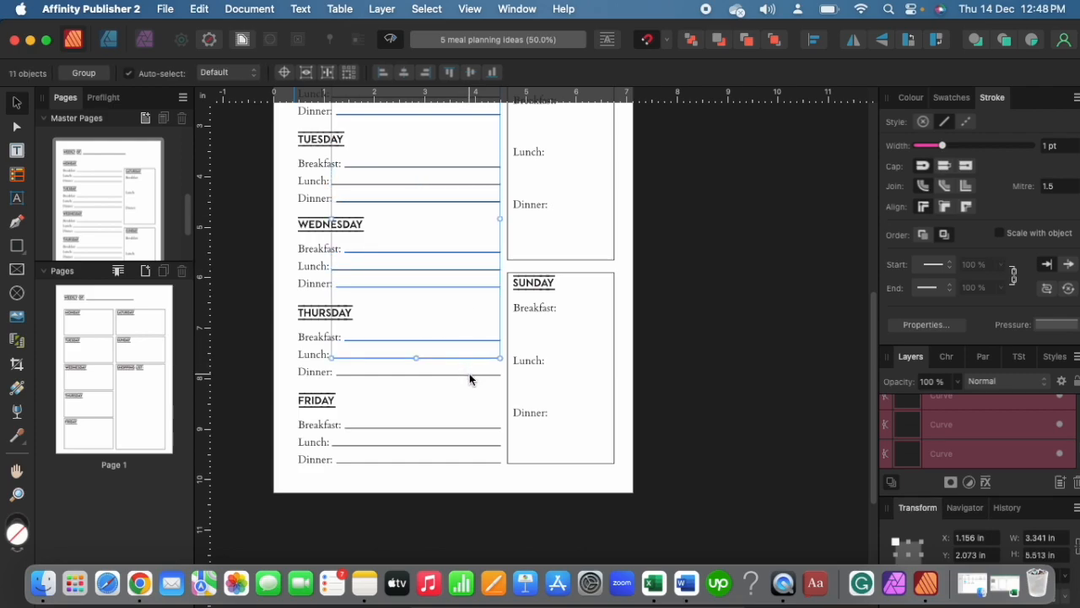
left_click(469, 374, "shift")
left_click(470, 427, "shift")
left_click(471, 442, "shift")
left_click(478, 459, "shift")
scroll(530, 352, "up", 1)
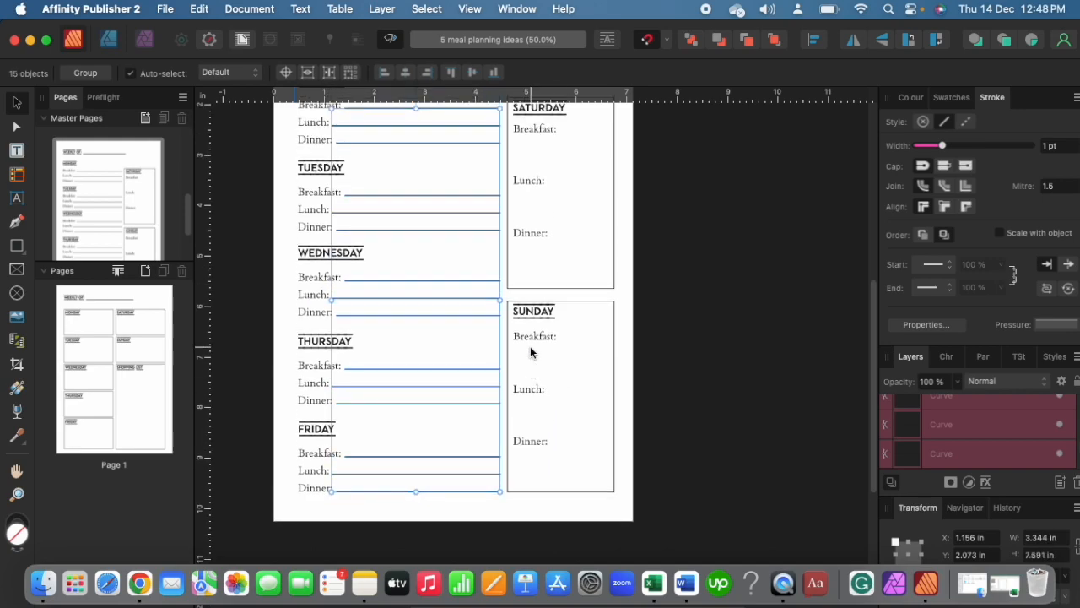
left_click_drag(501, 302, 496, 301)
left_click(680, 334)
scroll(681, 338, "up", 3)
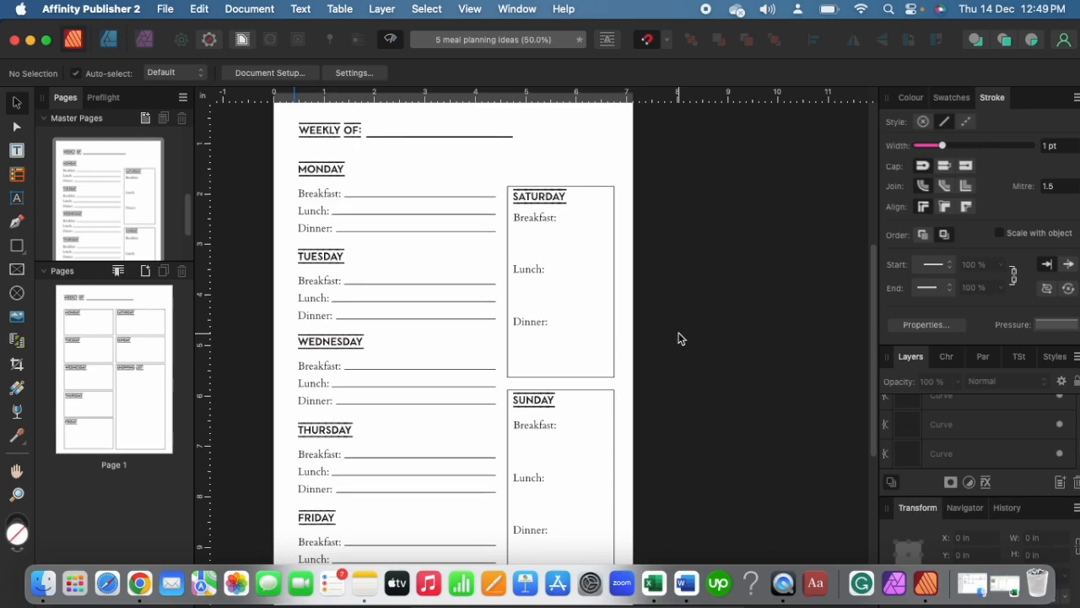
Save the meal planner document
key("super+minus")
key("super+plus")
scroll(687, 242, "down", 2)
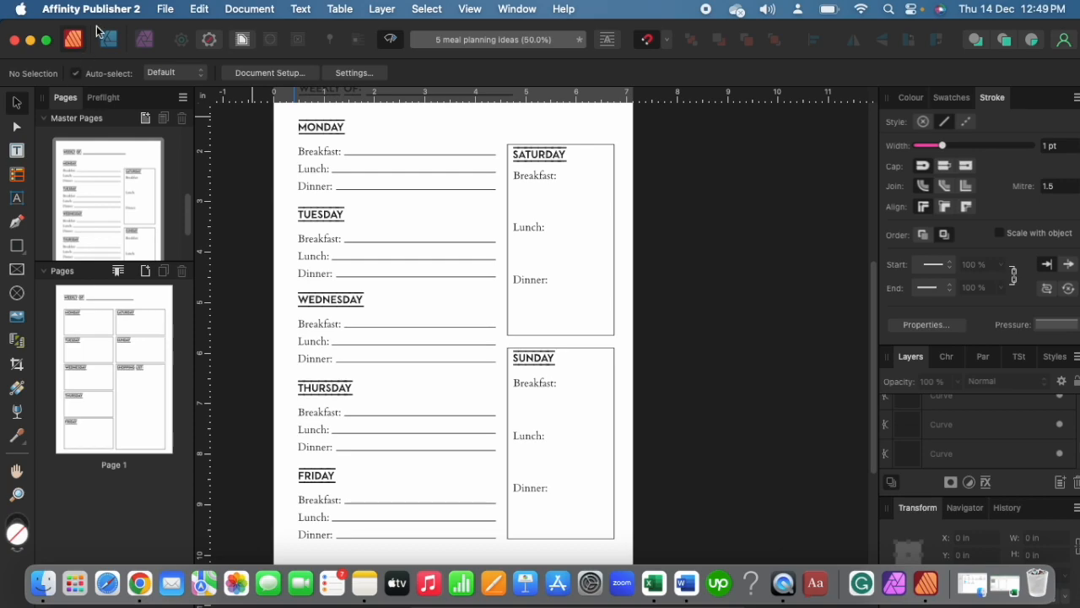
left_click(165, 8)
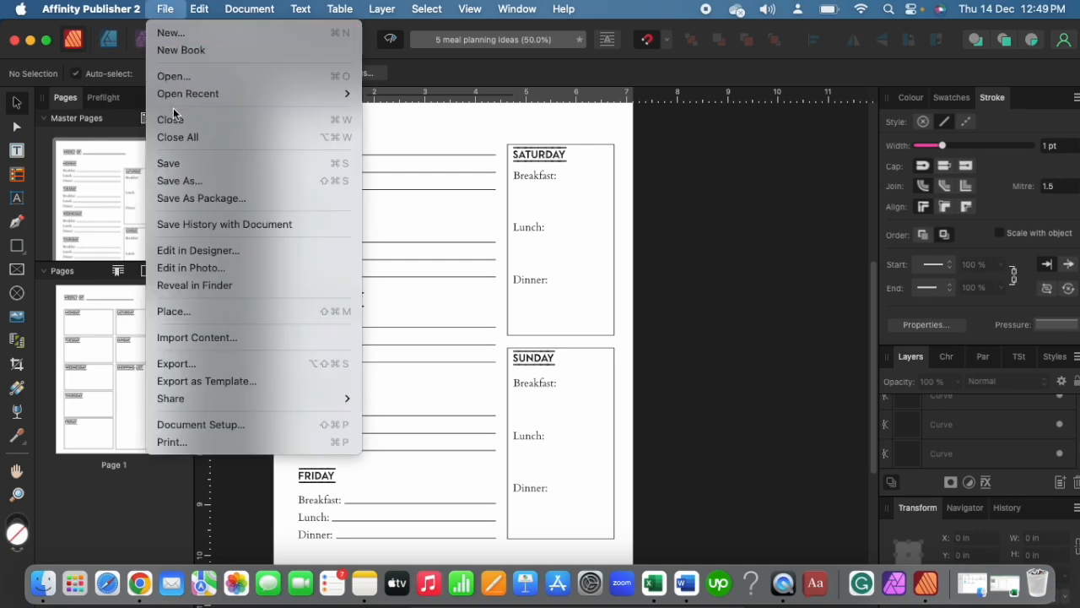
left_click(170, 162)
scroll(684, 316, "down", 1)
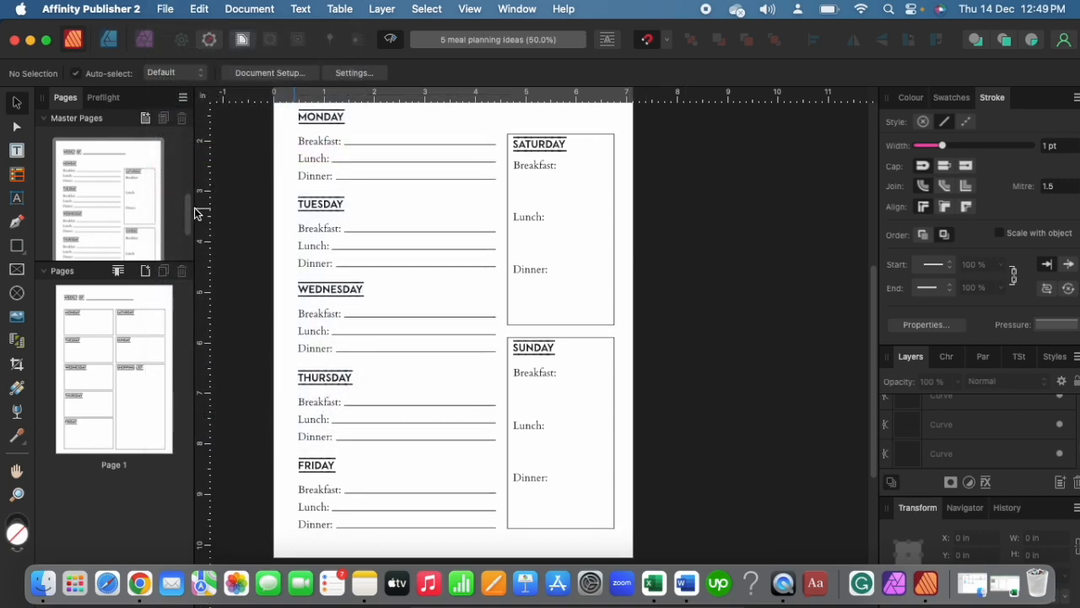
Compare the Master A day-box layout with the master page holding the weekday meal lines and weekend boxes
scroll(183, 157, "up", 3)
double_click(107, 157)
scroll(108, 158, "down", 3)
scroll(608, 279, "down", 10)
scroll(612, 286, "up", 12)
scroll(613, 288, "down", 2)
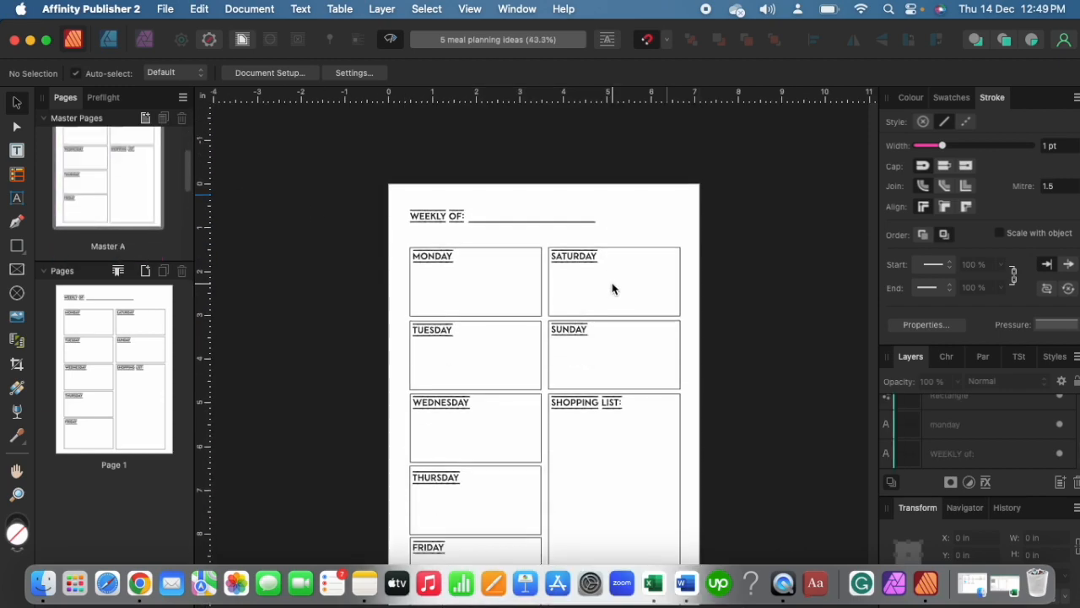
scroll(124, 189, "down", 4)
double_click(123, 191)
scroll(733, 310, "down", 2)
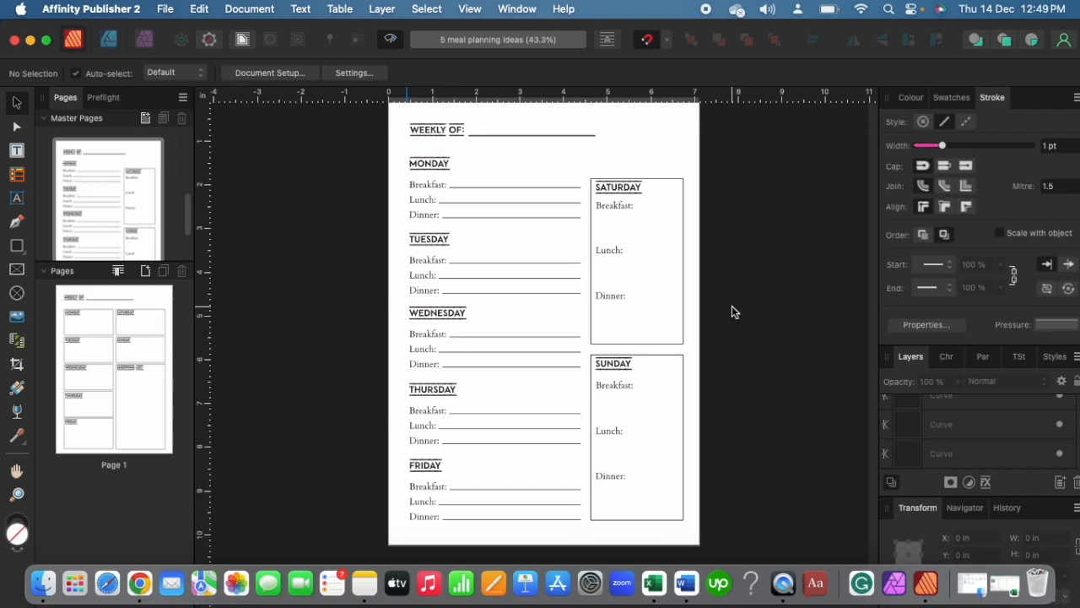
scroll(731, 304, "down", 1)
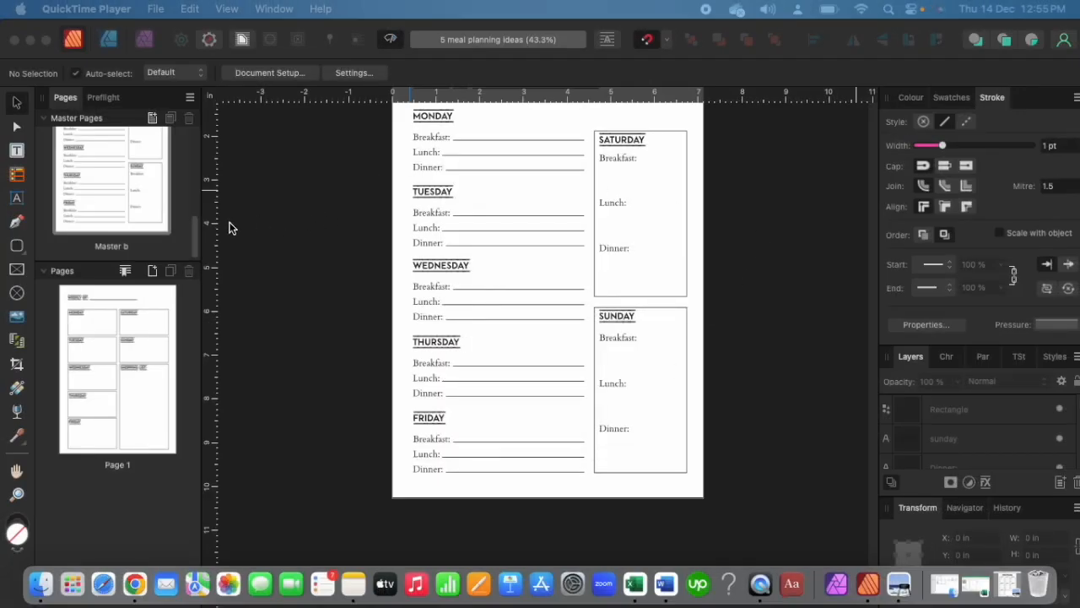
Add a new 7.125 × 10.25 in master page named Master C
left_click(194, 235)
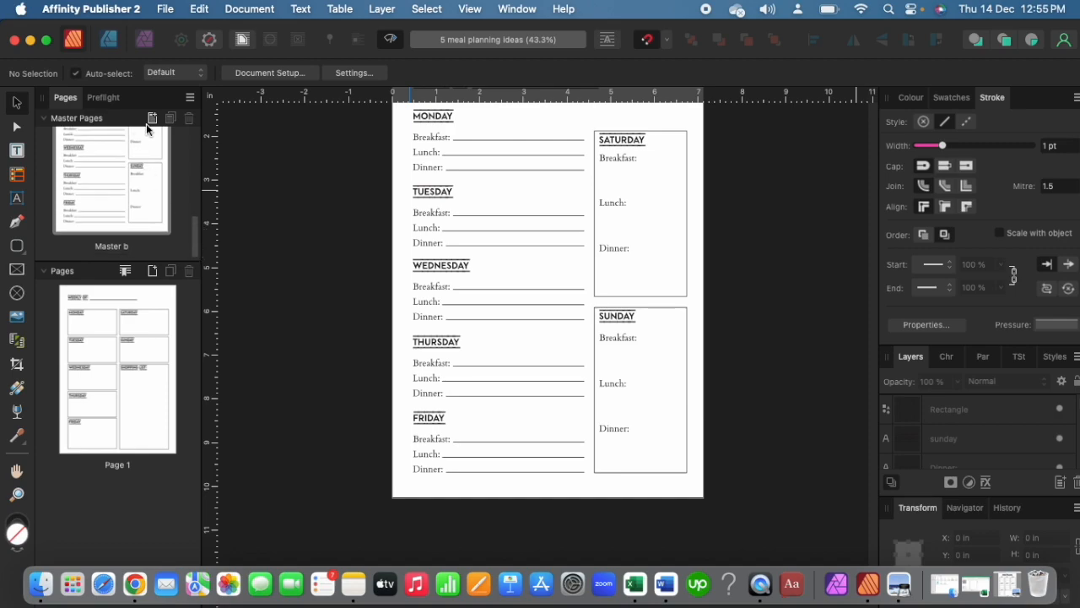
left_click(151, 118)
type("mac")
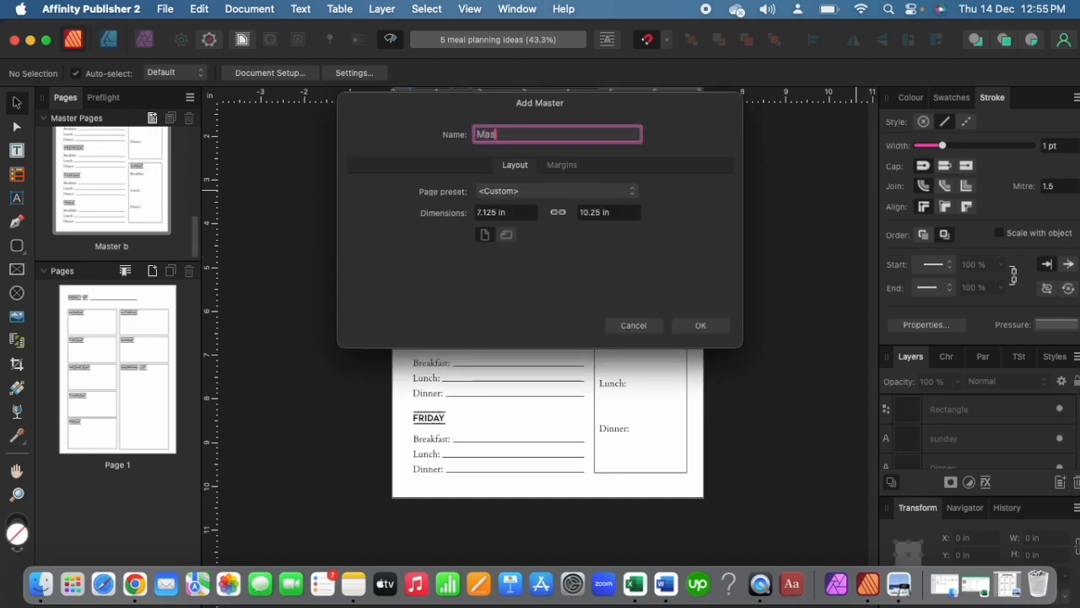
key("Return")
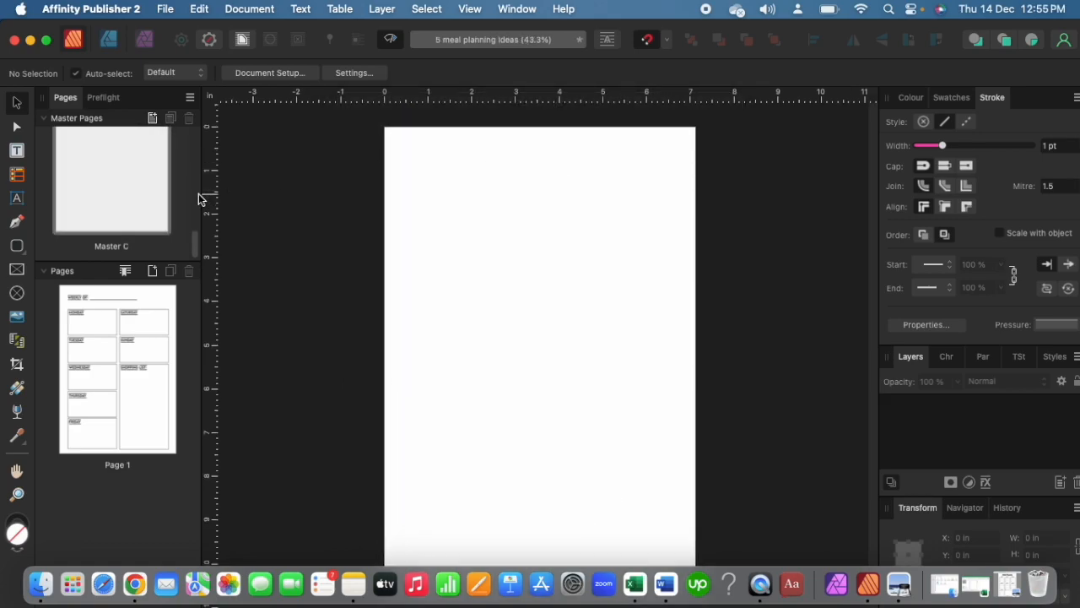
Copy the "WEEKLY OF:" heading with its line from Master b to Master C, placing it at about X 0.384 in, Y 0.396 in
key("super+plus")
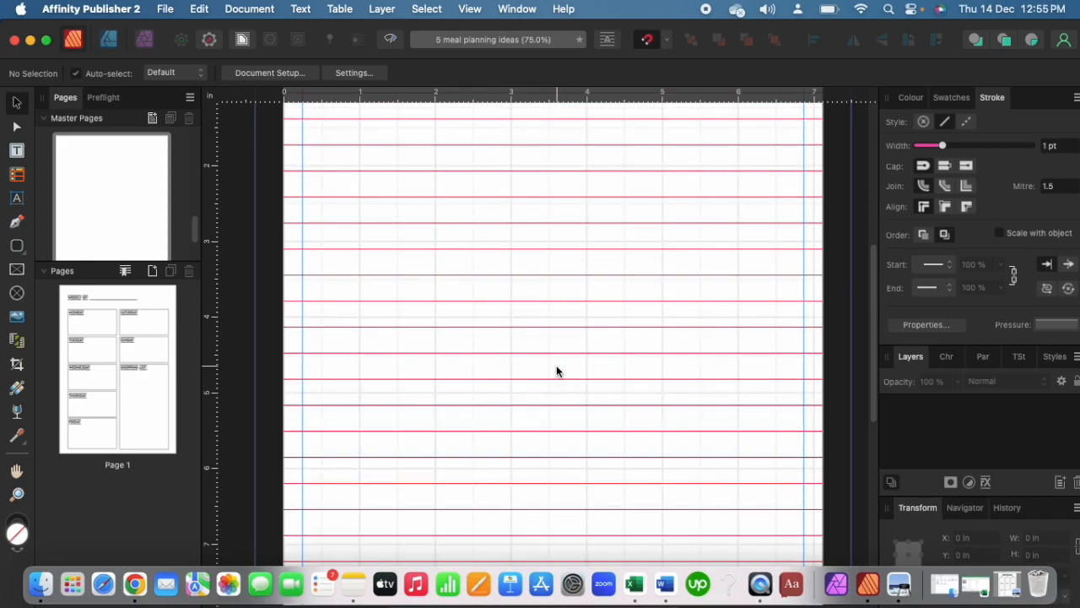
scroll(556, 365, "up", 5)
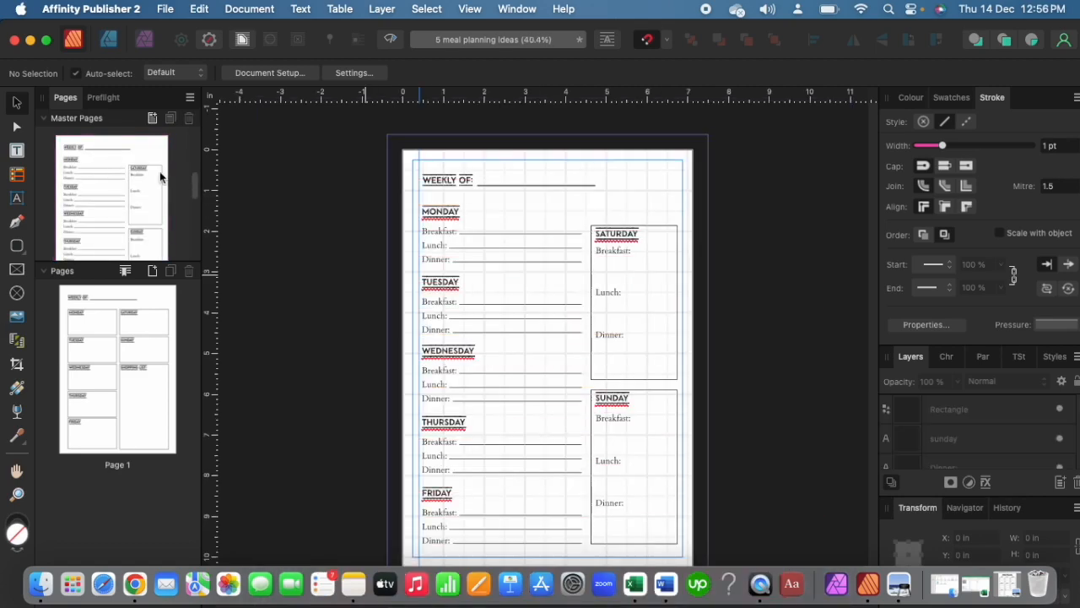
left_click(446, 190)
left_click_drag(376, 146, 706, 208)
scroll(91, 216, "down", 5)
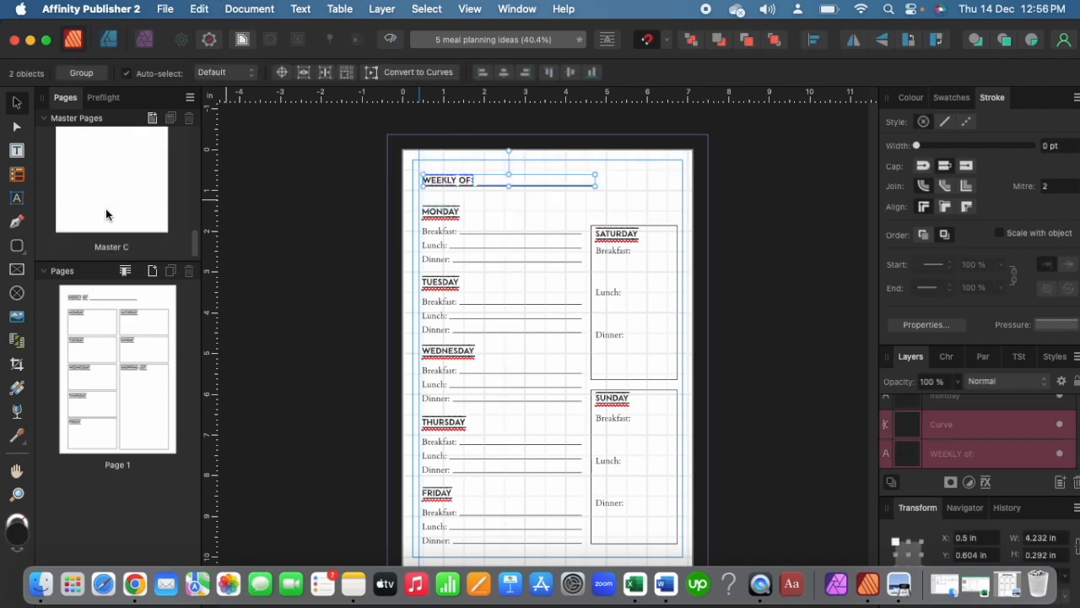
double_click(107, 215)
scroll(498, 217, "up", 3)
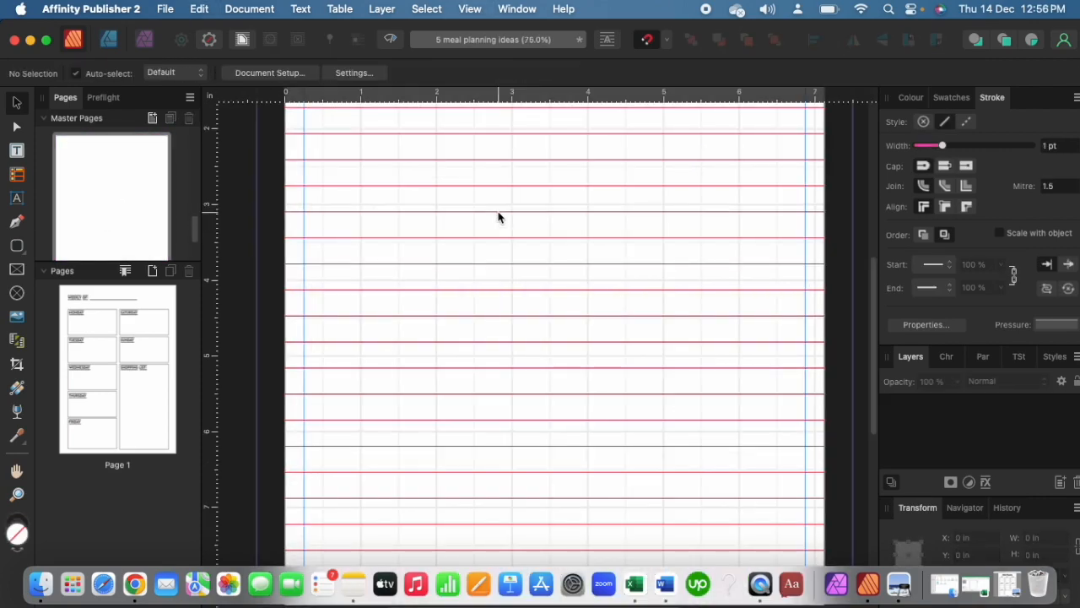
key("super+v")
scroll(497, 217, "up", 3)
left_click_drag(362, 512, 355, 184)
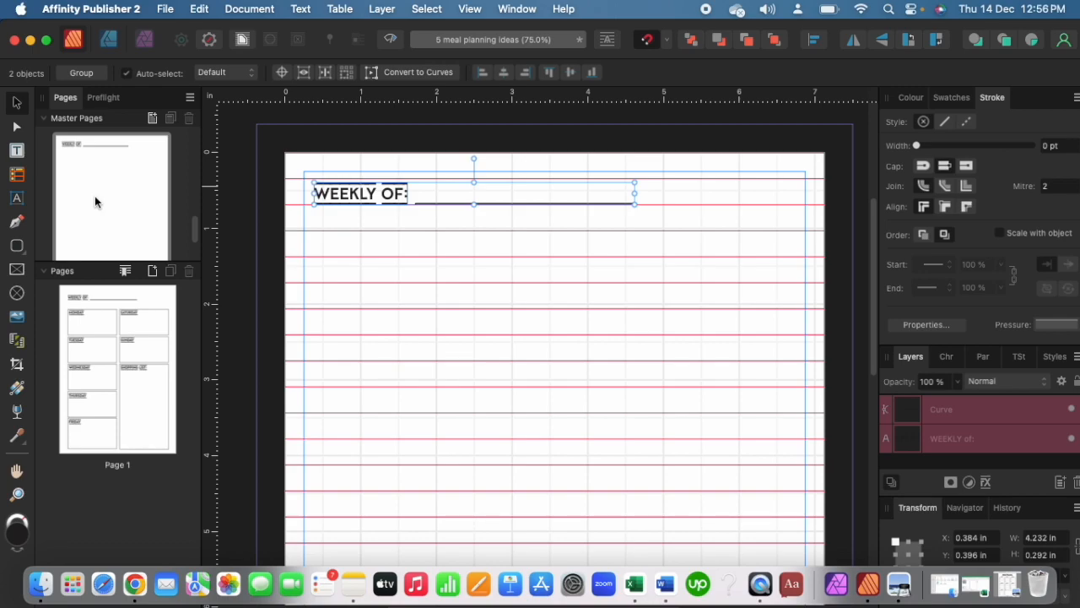
Draw an unfilled rectangle with a 1 pt outline below the heading, about 4 in wide and 8.469 in high, starting at the left margin
scroll(466, 300, "down", 5)
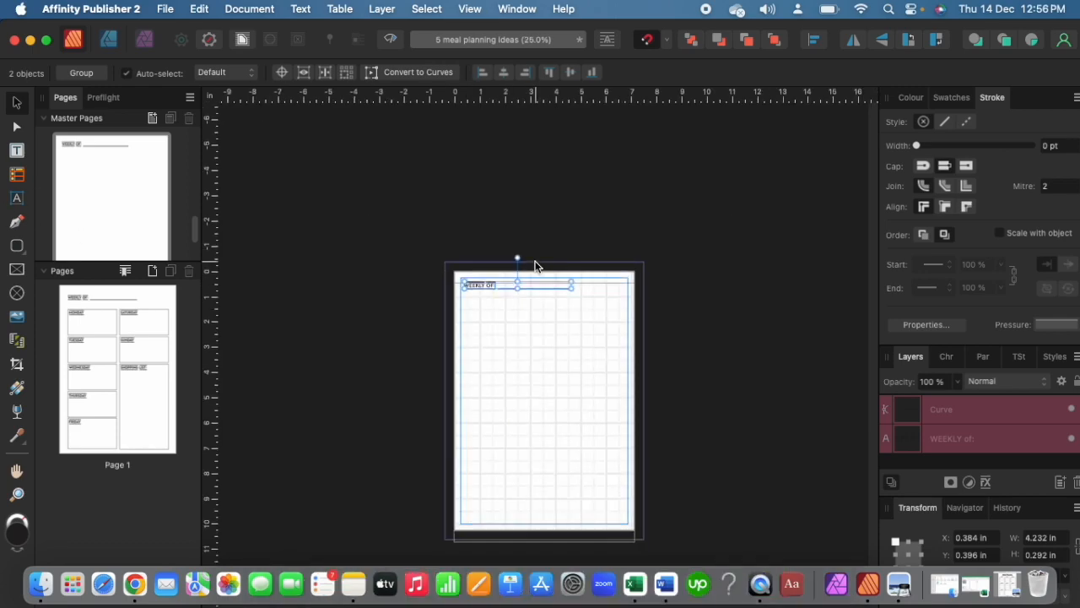
scroll(535, 267, "down", 3)
left_click(24, 254)
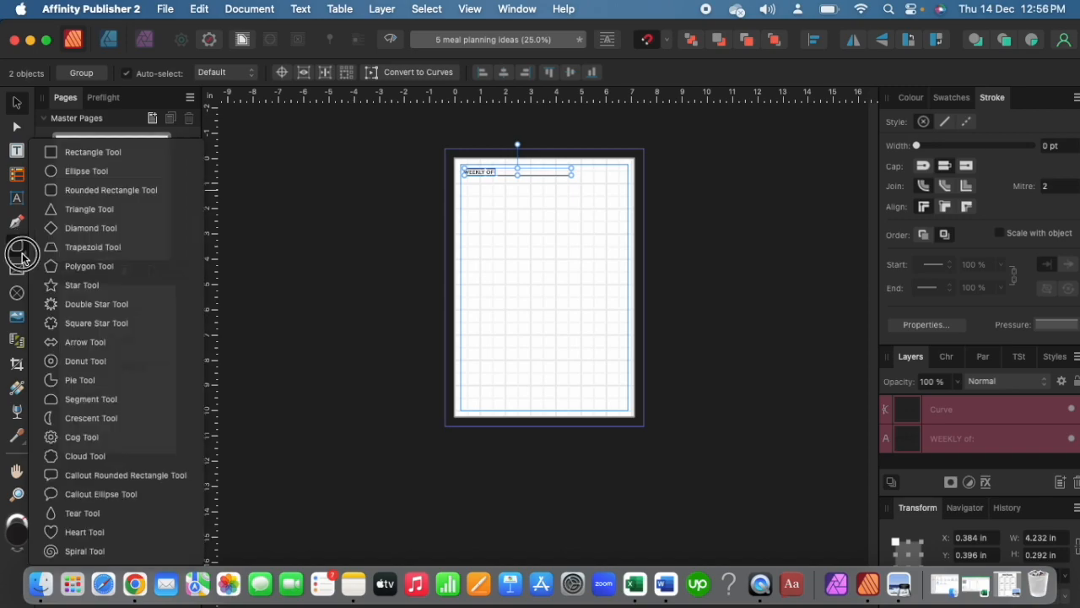
left_click(58, 156)
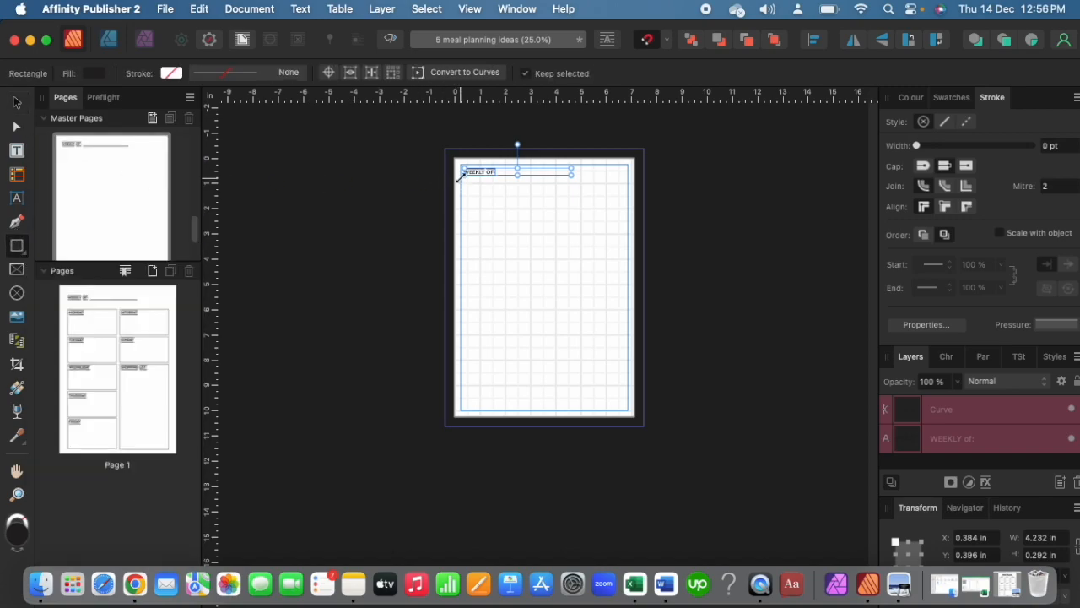
left_click_drag(465, 185, 561, 393)
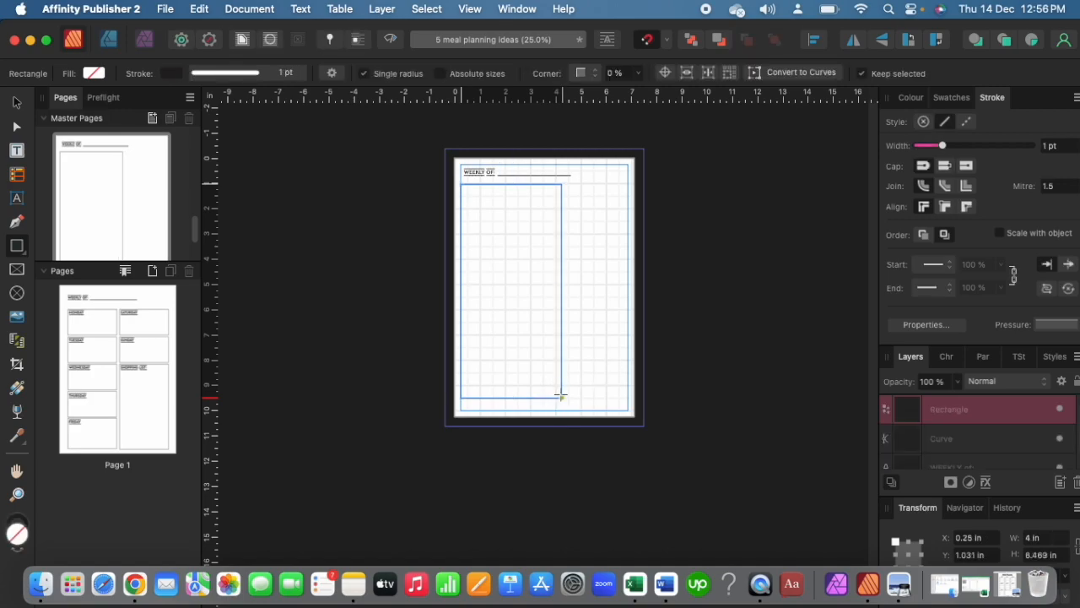
key("super+equal")
mouse_move(586, 231)
left_mouse_down()
mouse_move(598, 229)
mouse_move(584, 230)
left_mouse_up()
scroll(582, 247, "up", 3)
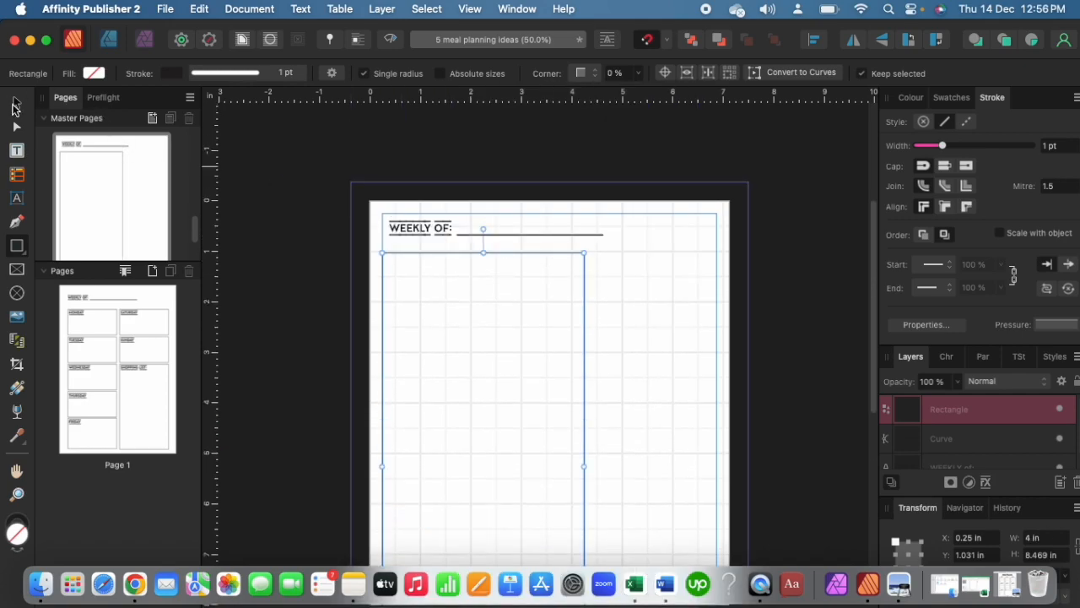
Duplicate the tall rectangle beside the original at X 4.5 in and narrow the copy to 2.25 in
key("v")
left_click_drag(407, 256, 622, 263)
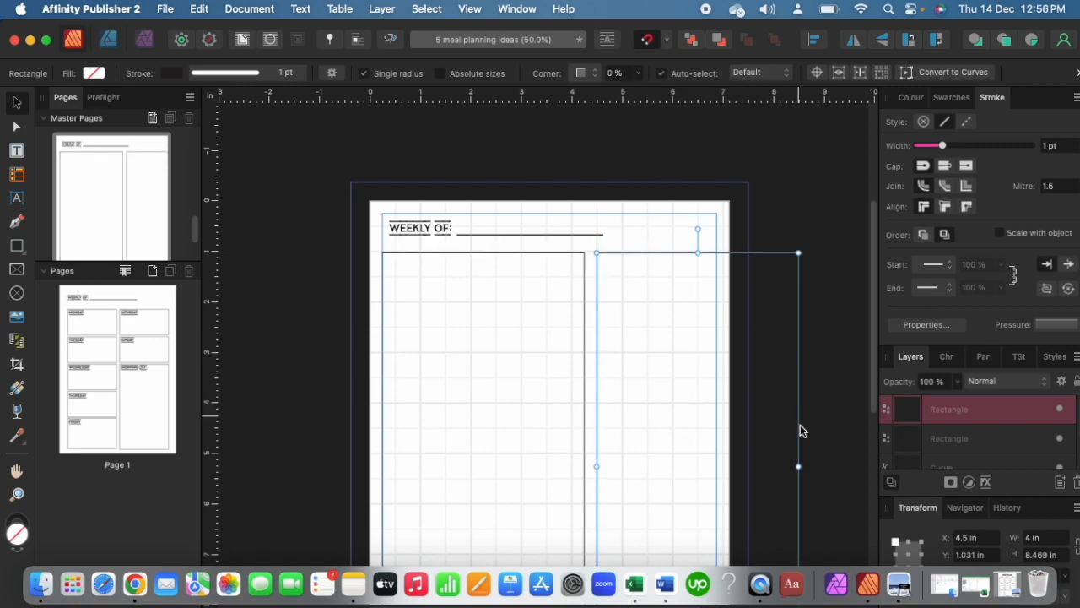
left_click_drag(798, 466, 718, 443)
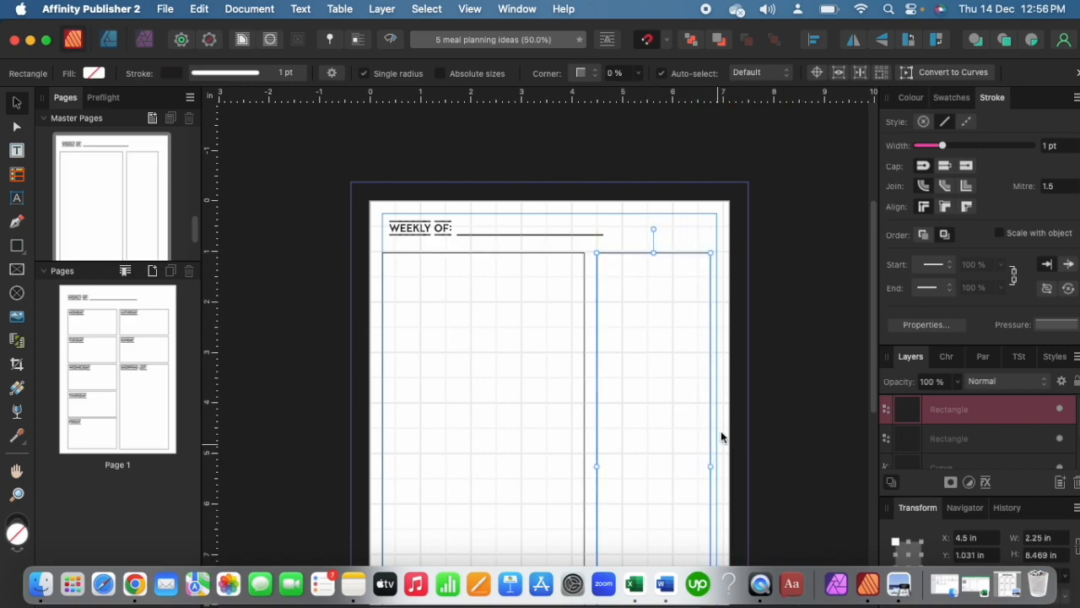
Select both column rectangles and move them down together to about X 0.313 in, Y 1.375 in
scroll(724, 417, "down", 5)
scroll(731, 391, "up", 2)
left_click_drag(459, 236, 461, 247)
scroll(579, 260, "down", 2)
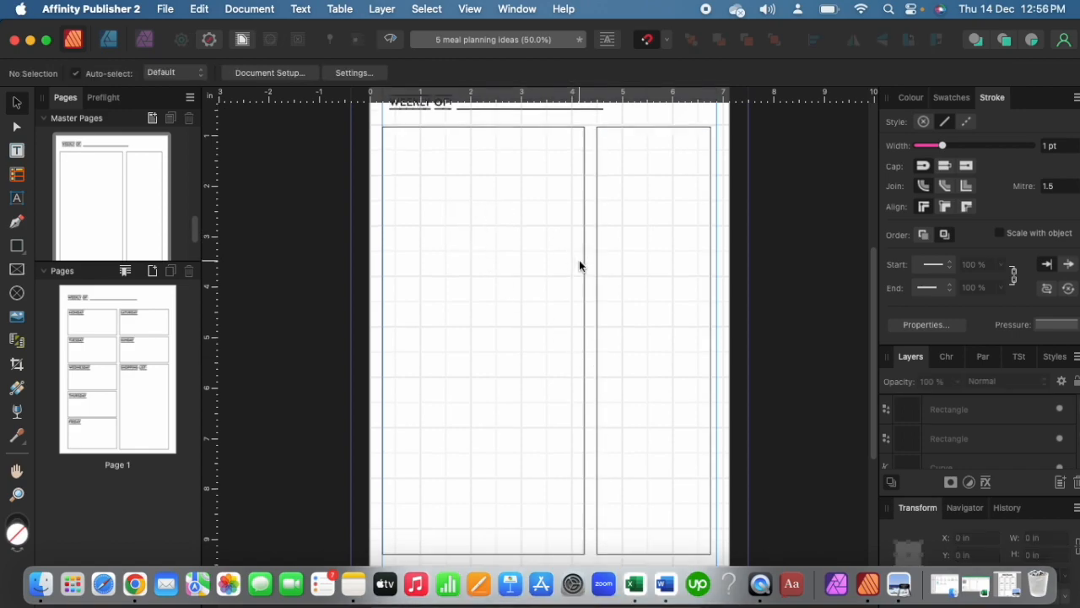
left_click(547, 257)
left_click(583, 257)
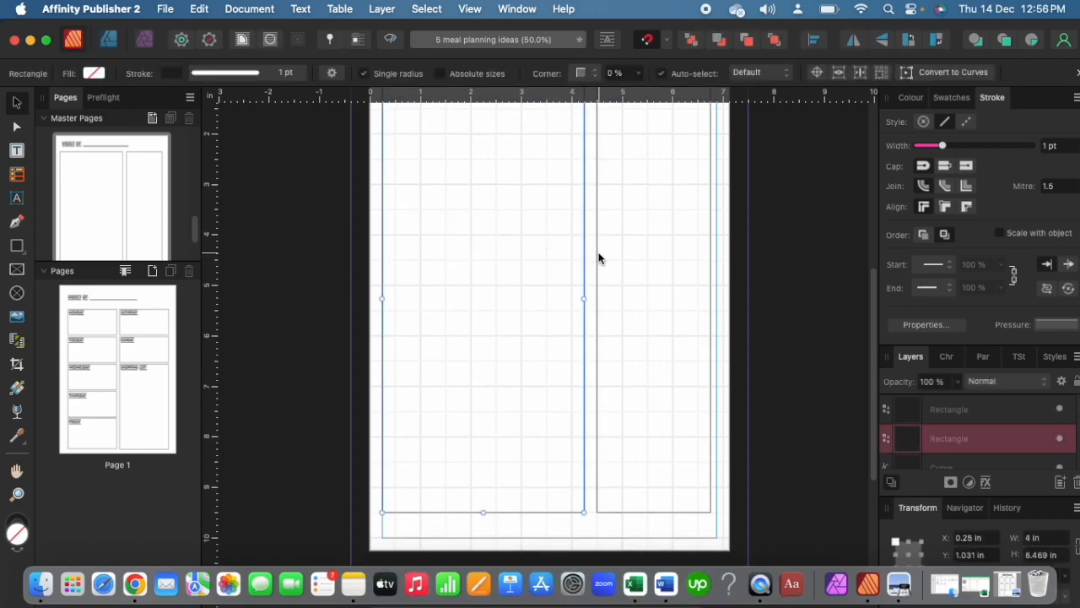
left_click(598, 255, "shift")
left_click_drag(599, 256, 601, 270)
scroll(595, 268, "up", 7)
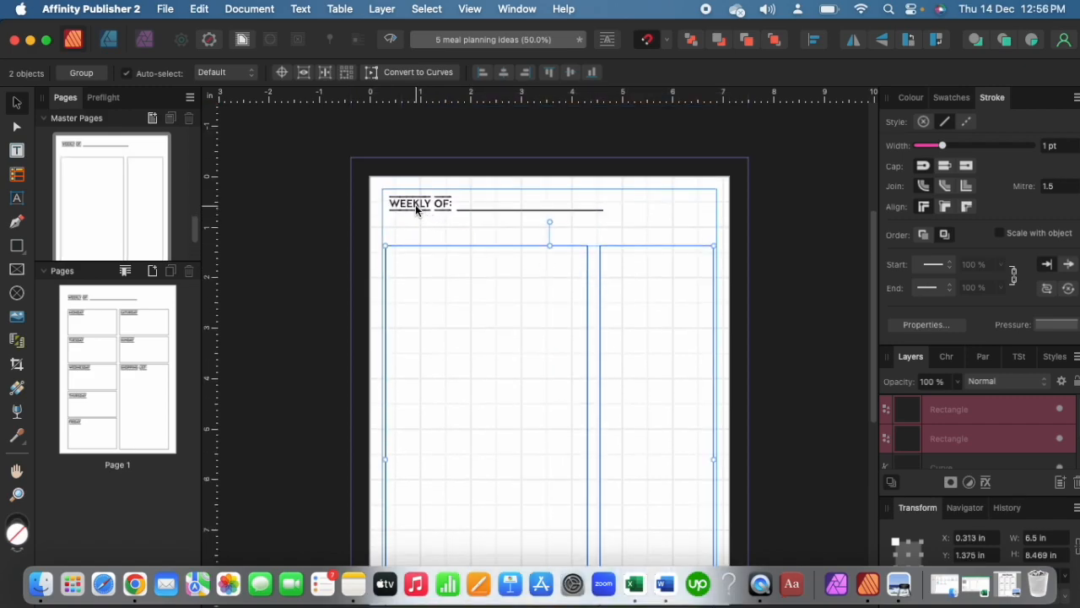
Move the "WEEKLY OF:" heading and its line together to about X 0.33 in, Y 0.604 in, aligned with the wide rectangle's left edge
left_click(417, 211)
left_click_drag(359, 186, 650, 232)
left_click_drag(437, 200, 438, 215)
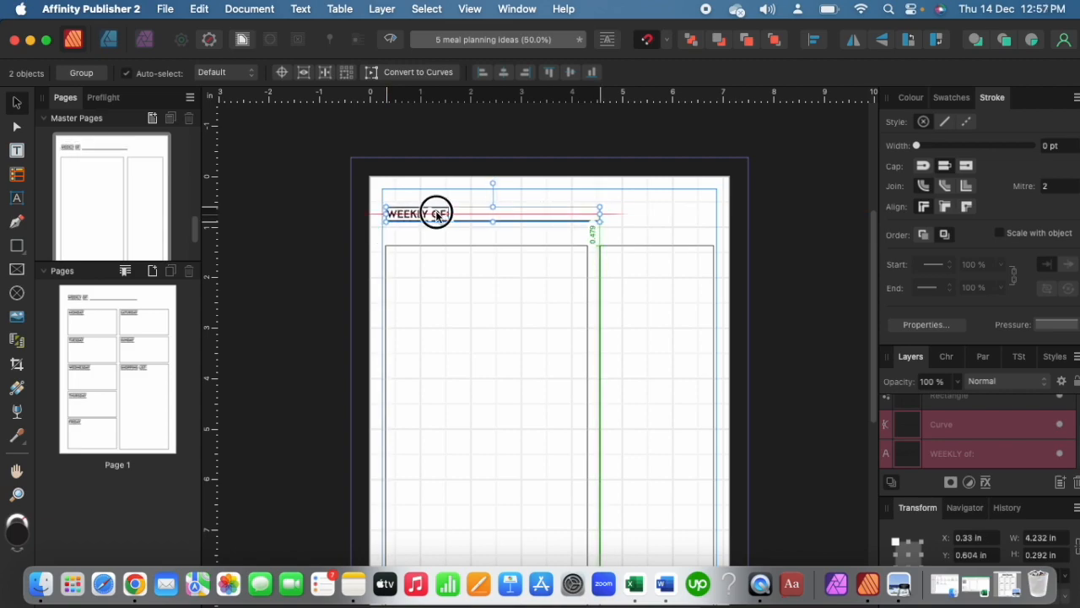
mouse_move(437, 215)
left_mouse_down()
mouse_move(446, 212)
mouse_move(437, 216)
left_mouse_up()
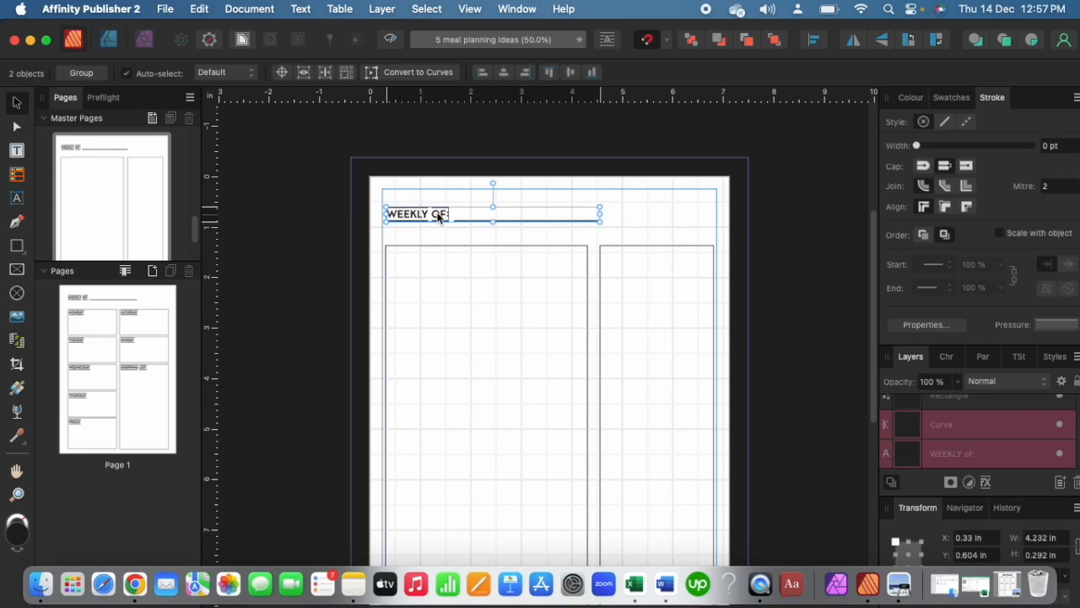
scroll(415, 295, "down", 2)
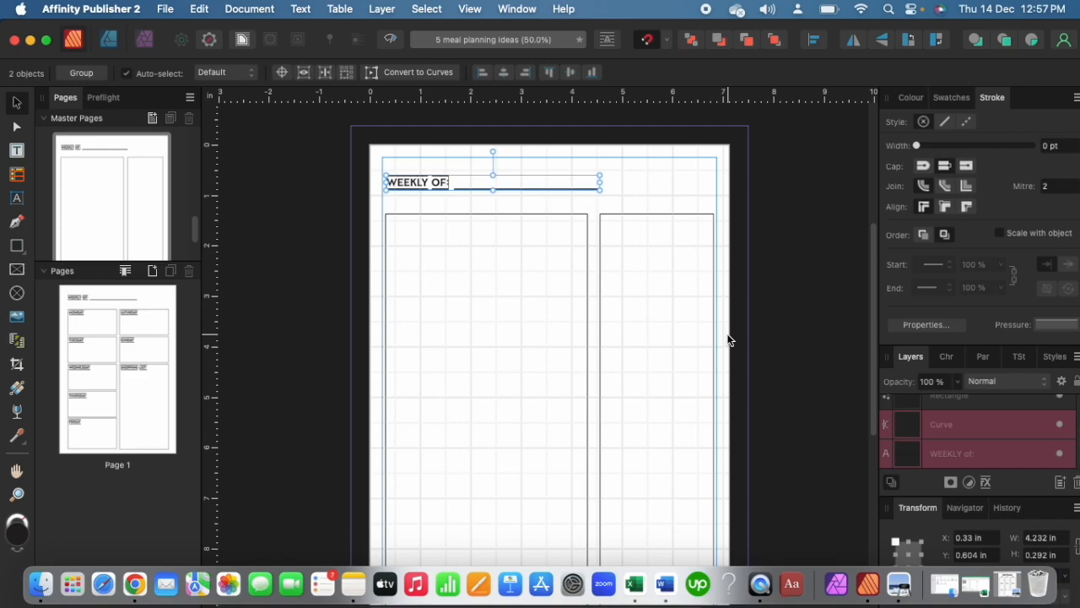
key("super+equal")
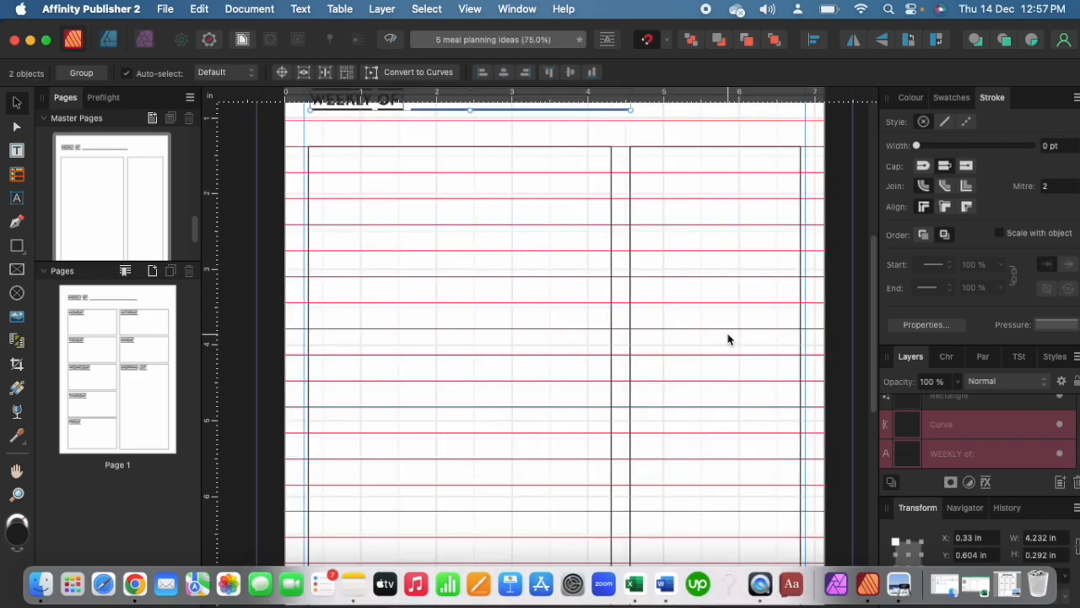
left_click(577, 274)
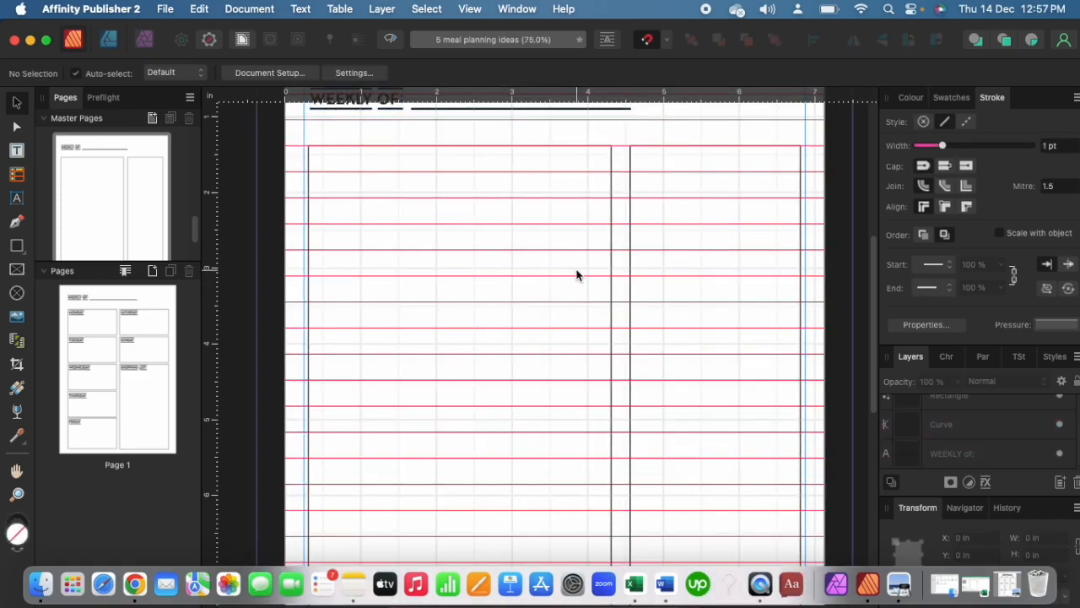
left_click(16, 199)
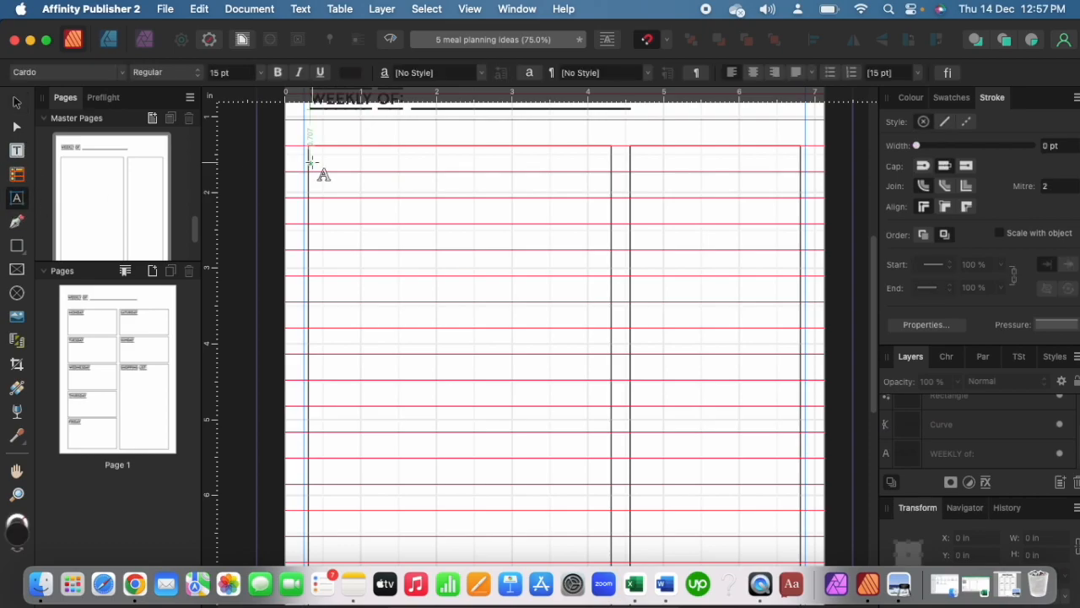
Copy the "Breakfast:" label from the Monday section of the weekday-lines master page
double_click(115, 176)
scroll(116, 190, "down", 5)
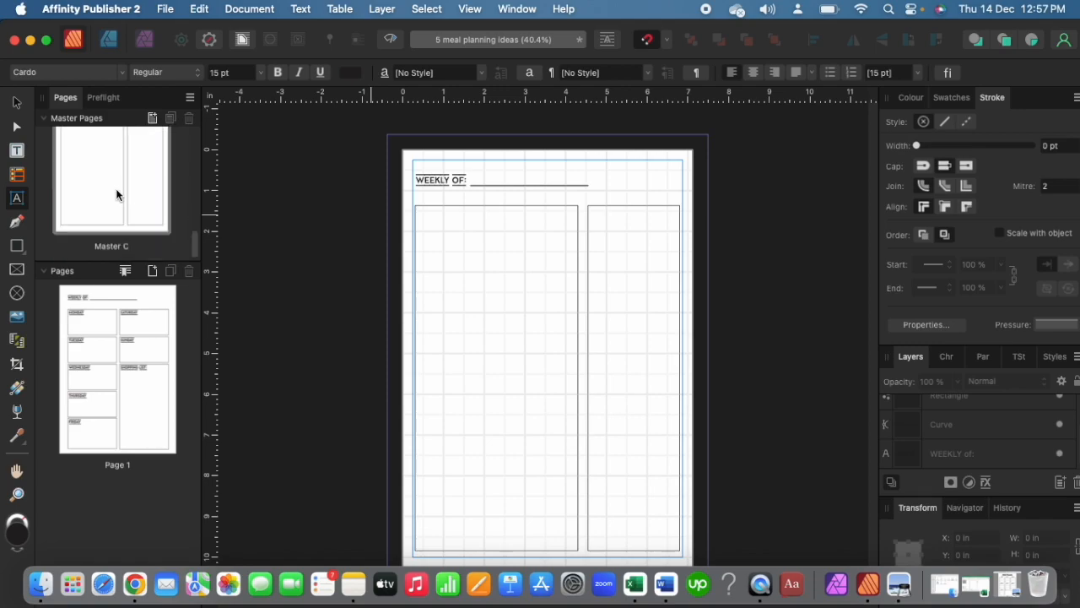
left_click(118, 194)
double_click(118, 194)
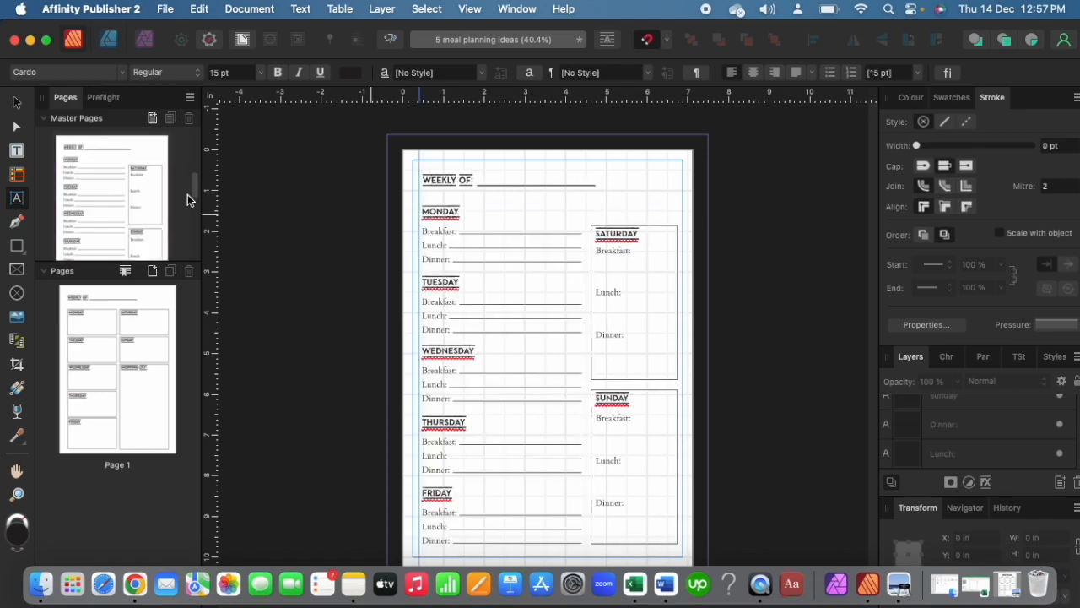
left_click(16, 102)
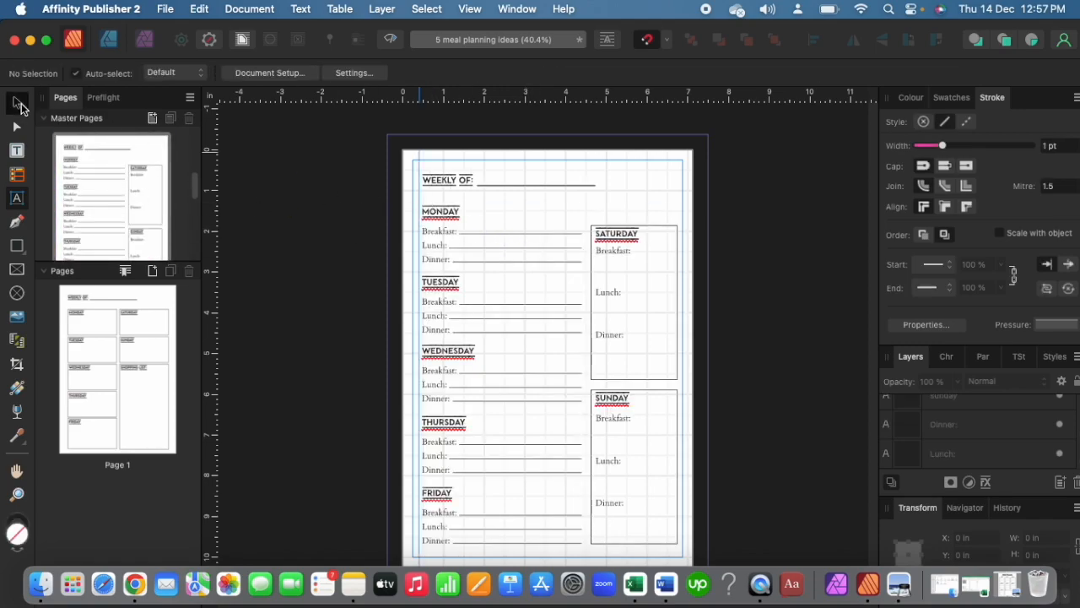
left_click(431, 245)
left_click(445, 233)
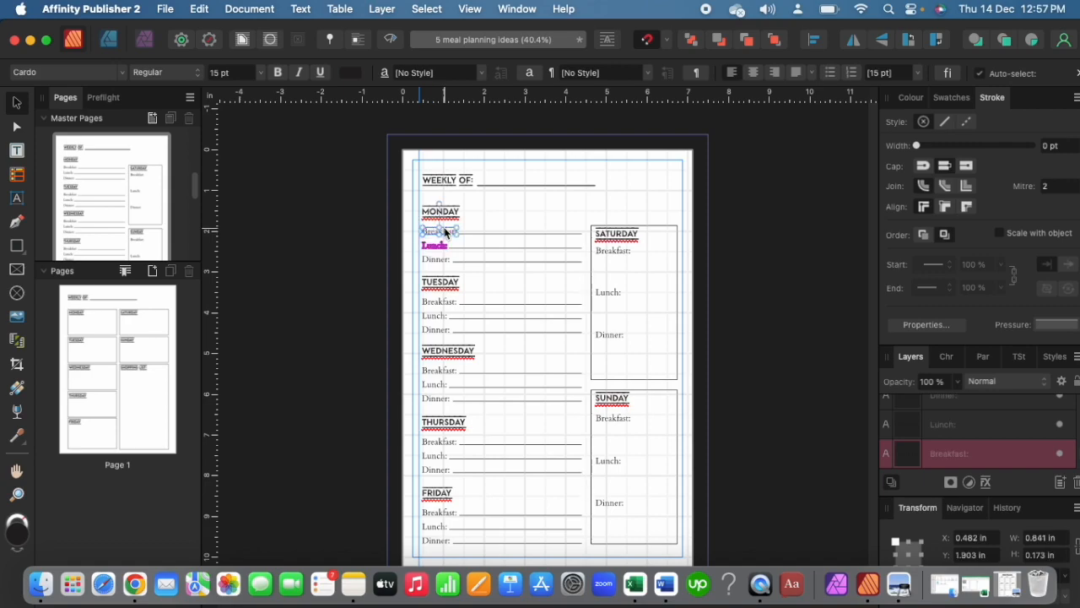
Paste the "Breakfast:" label into the wide rectangle on Master C at about X 0.829 in, Y 1.549 in
scroll(126, 209, "down", 2)
double_click(126, 211)
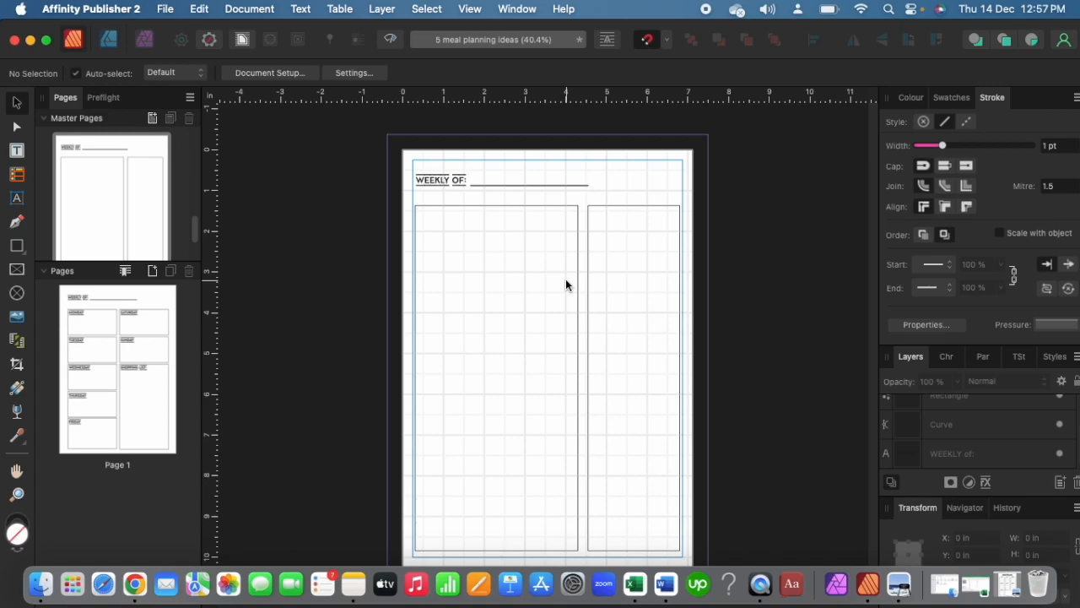
scroll(565, 279, "up", 3)
scroll(524, 274, "up", 2)
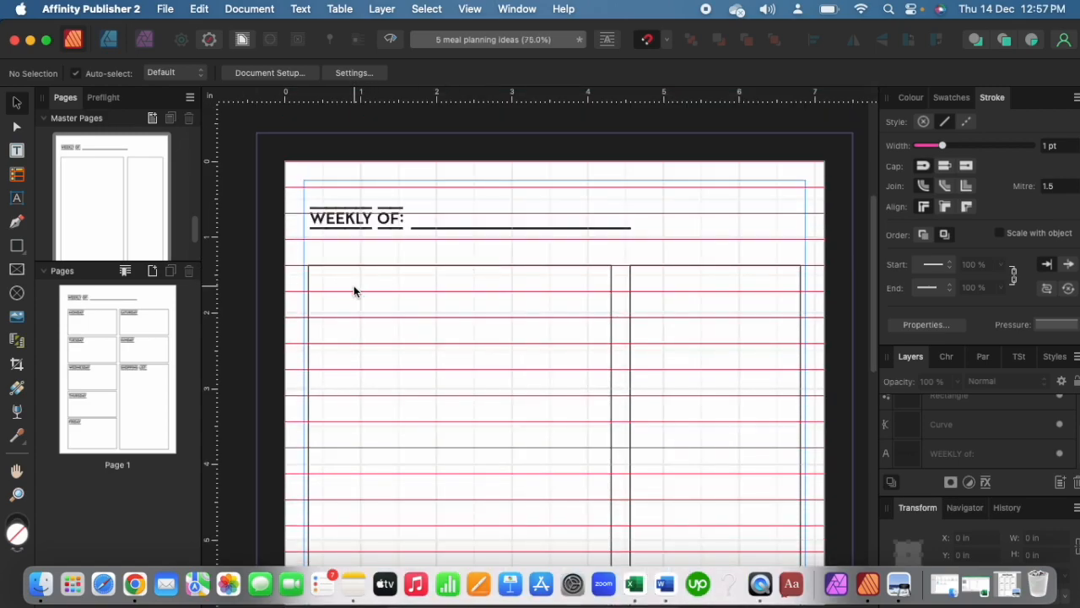
key("super+v")
left_click_drag(346, 306, 342, 291)
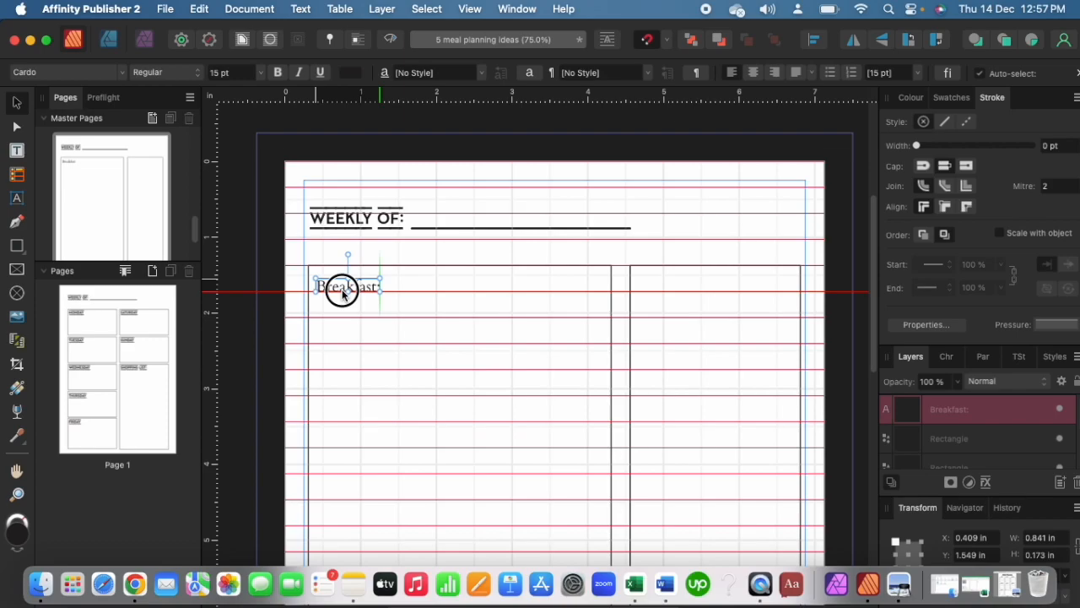
left_click_drag(343, 291, 374, 290)
left_click(310, 313)
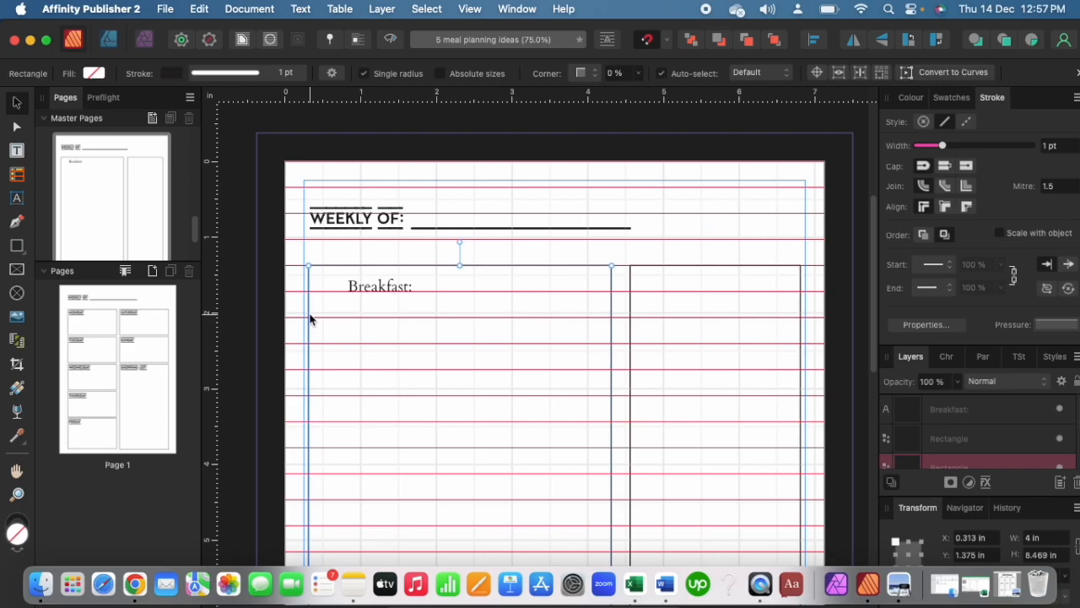
Duplicate the "Breakfast:" label twice below itself at equal grid spacing and change the copies to "Lunch:" and "Dinner:"
left_click(372, 287)
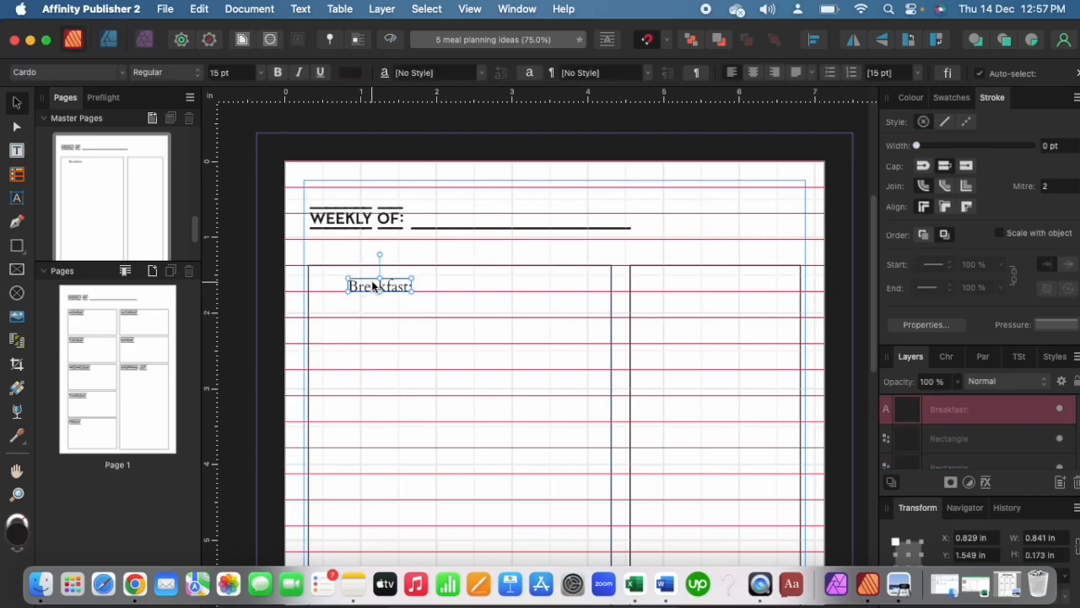
left_click_drag(372, 287, 372, 313)
double_click(371, 313)
type("Lunch:")
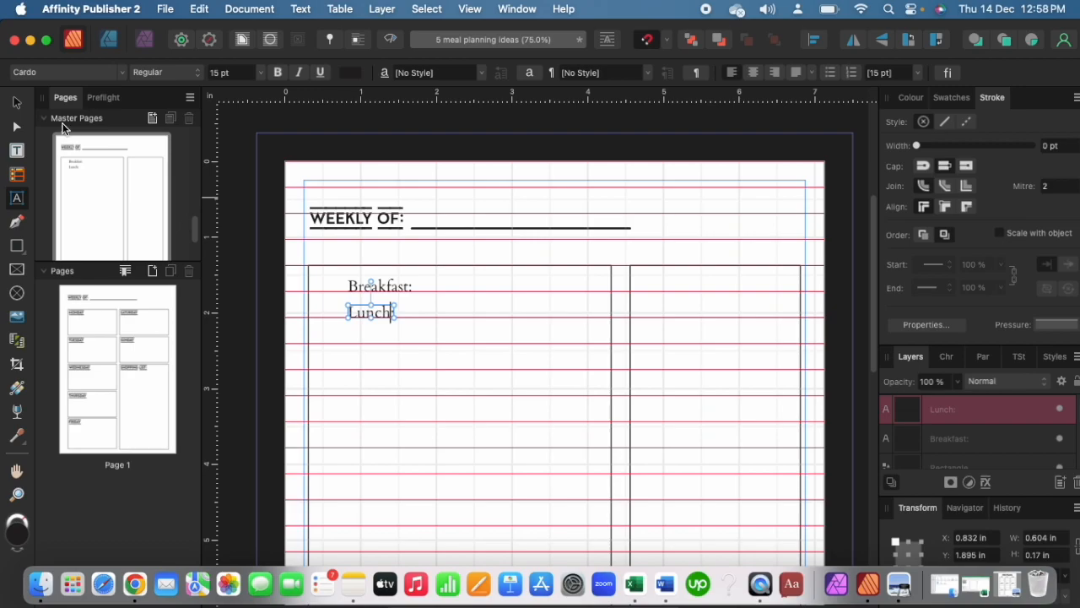
left_click(16, 102)
left_click_drag(366, 312, 364, 338)
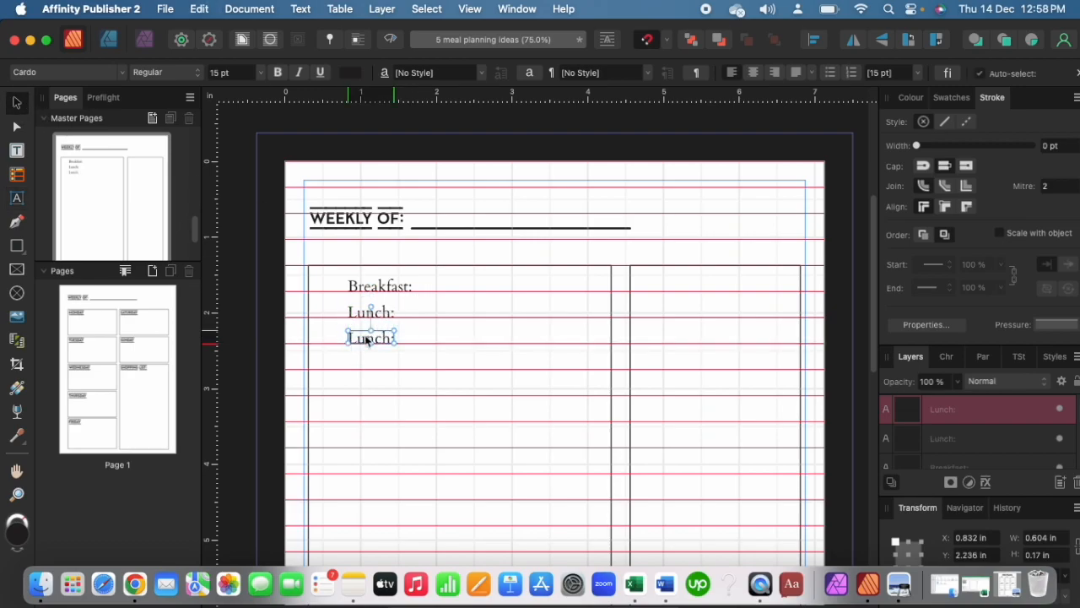
double_click(365, 336)
type("Dinner")
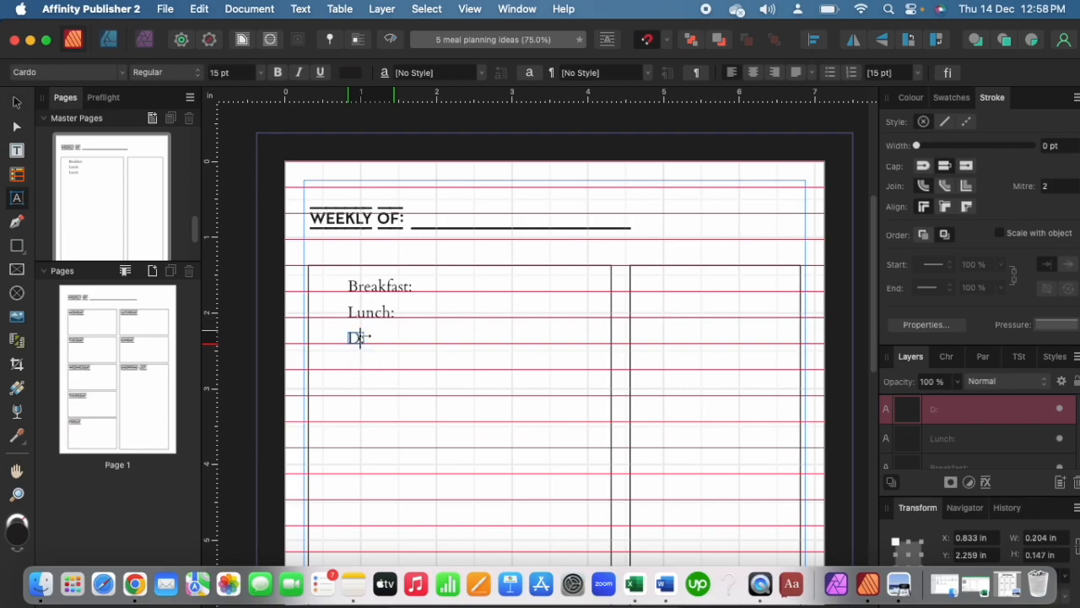
left_click(16, 102)
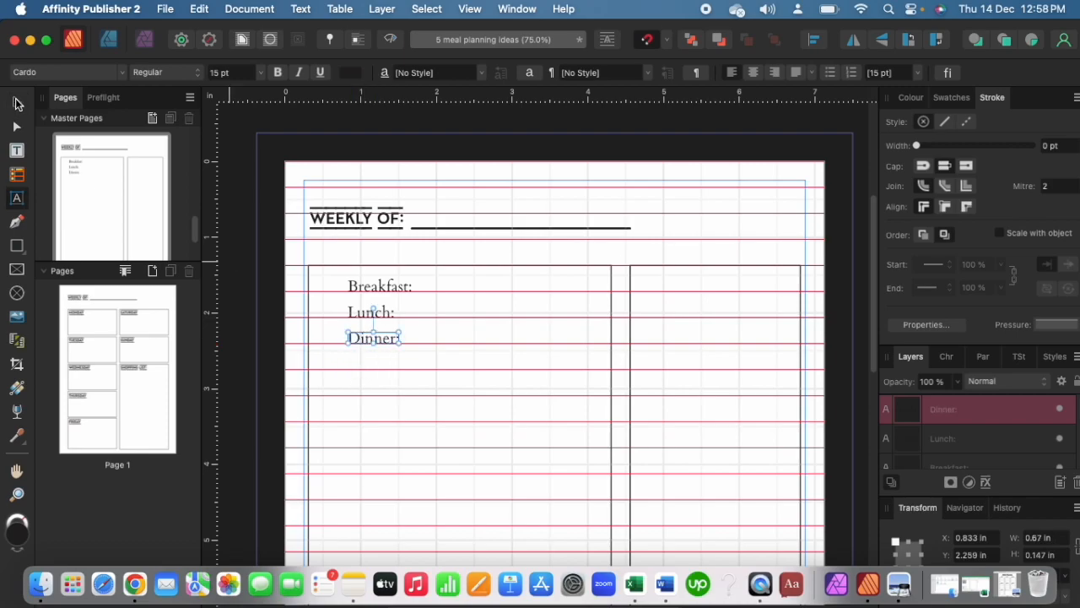
Draw a vertical line with the Pen tool just before the meal labels, from the wide rectangle's top edge down to about Y 3.094 in
left_click(562, 329)
scroll(561, 329, "down", 1)
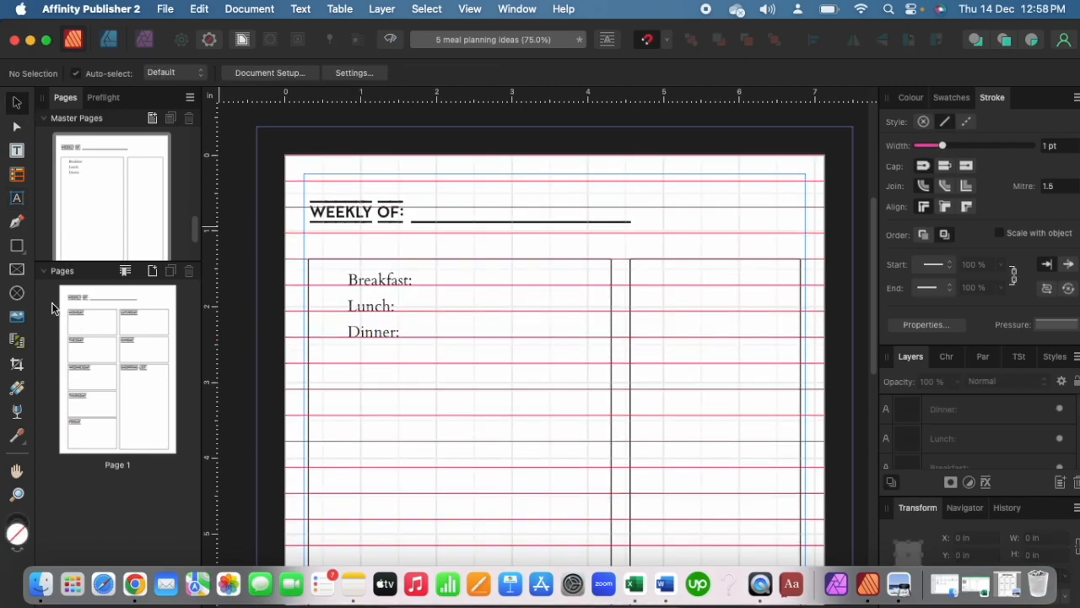
left_click(18, 223)
left_click(338, 261)
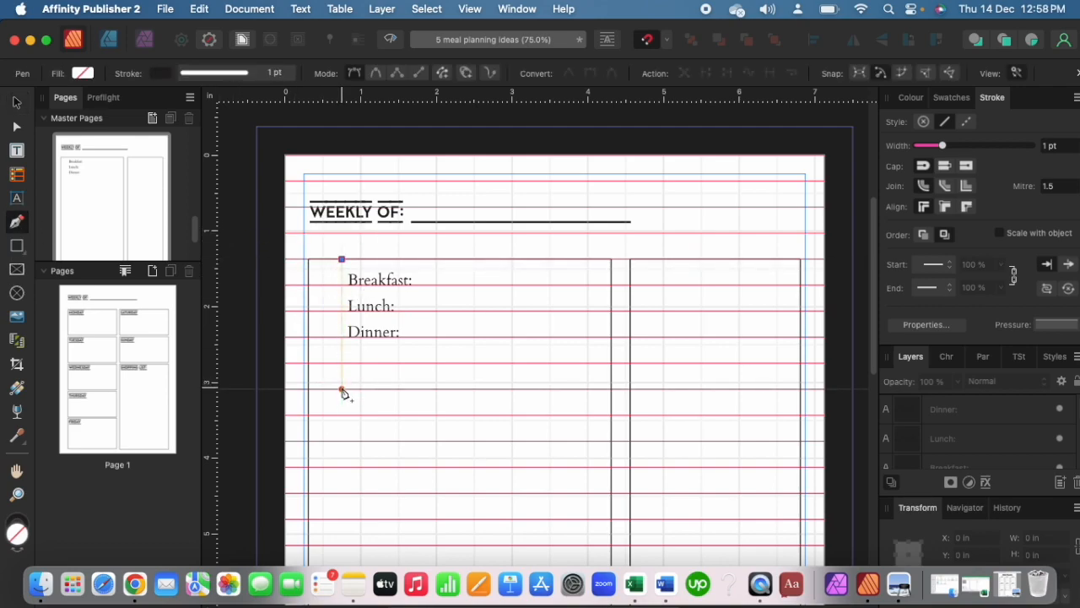
left_click(341, 391)
left_click(16, 102)
left_click(451, 396)
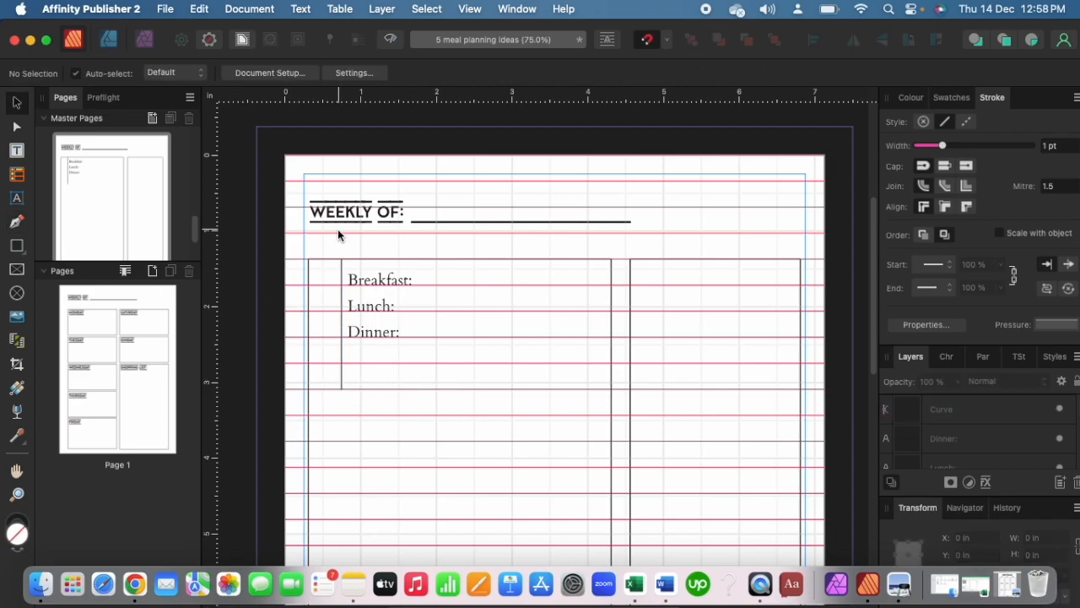
Draw a horizontal line from the vertical line's lower end to the wide rectangle's left edge, closing a narrow cell for the day name
left_click(18, 222)
left_click(342, 389)
left_click(309, 389)
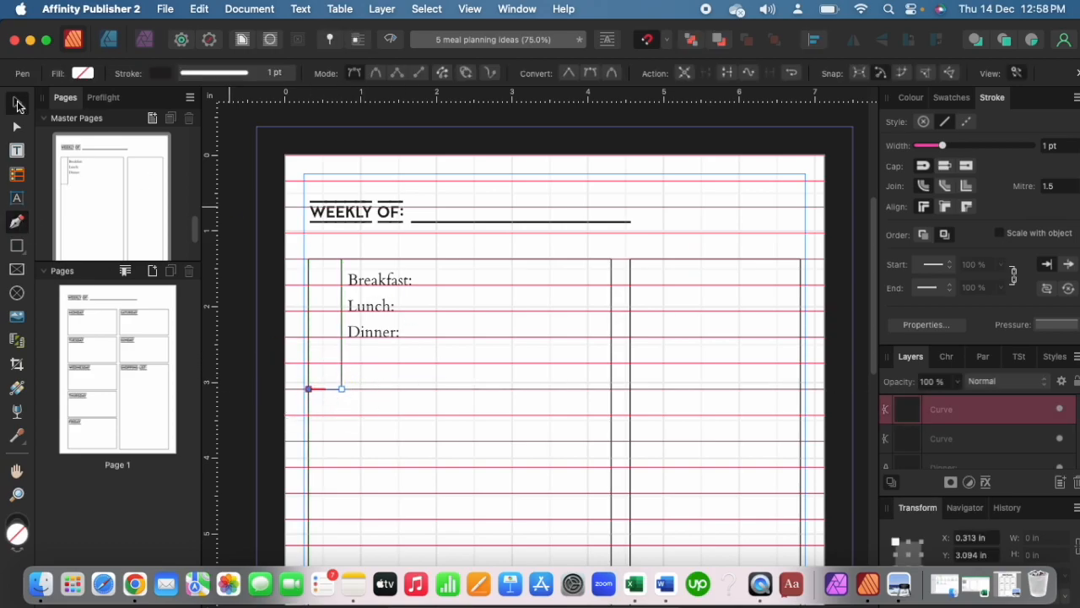
left_click(16, 103)
left_click(479, 394)
key("super+shift+w")
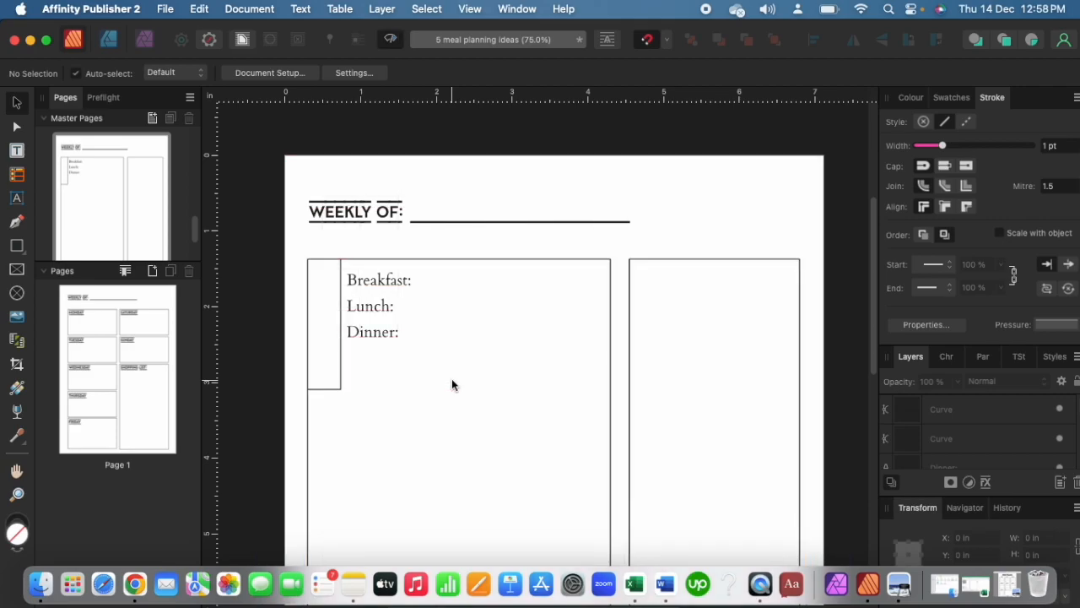
key("super+shift+w")
Copy the "MONDAY" heading from the weekday-lines master into Master C's narrow cell, rotated to read upwards, at about X 0.389 in, Y 2.709 in
left_click(355, 278)
left_click(348, 215)
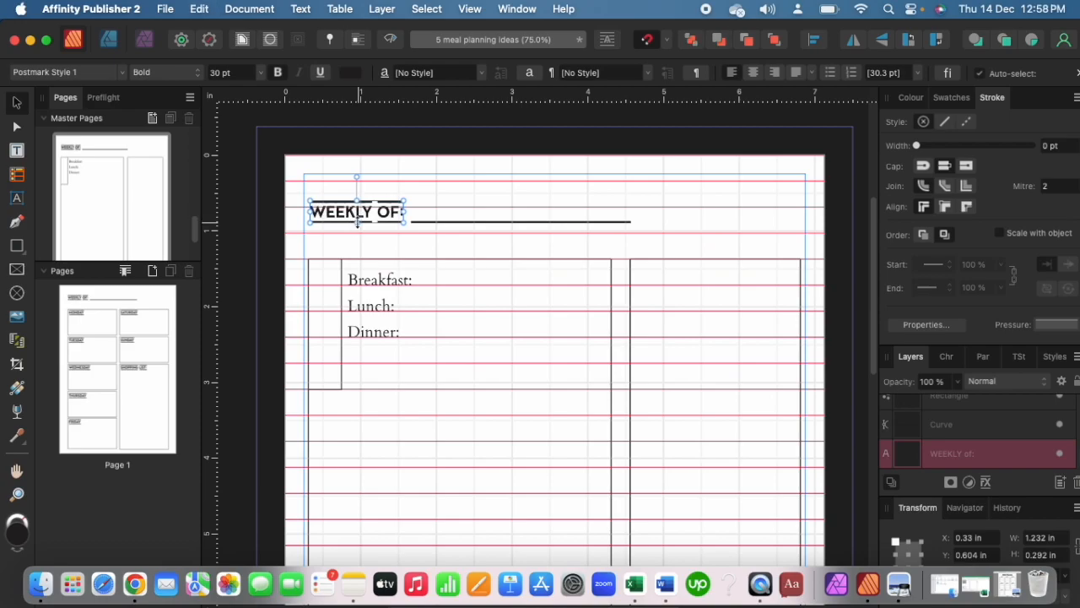
double_click(135, 221)
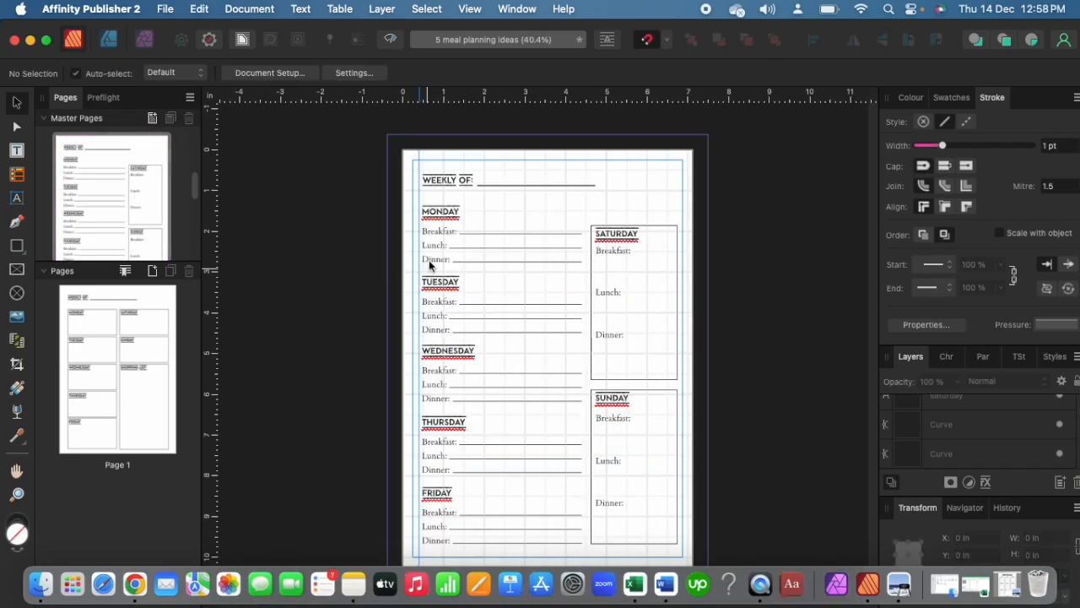
left_click(437, 216)
double_click(130, 233)
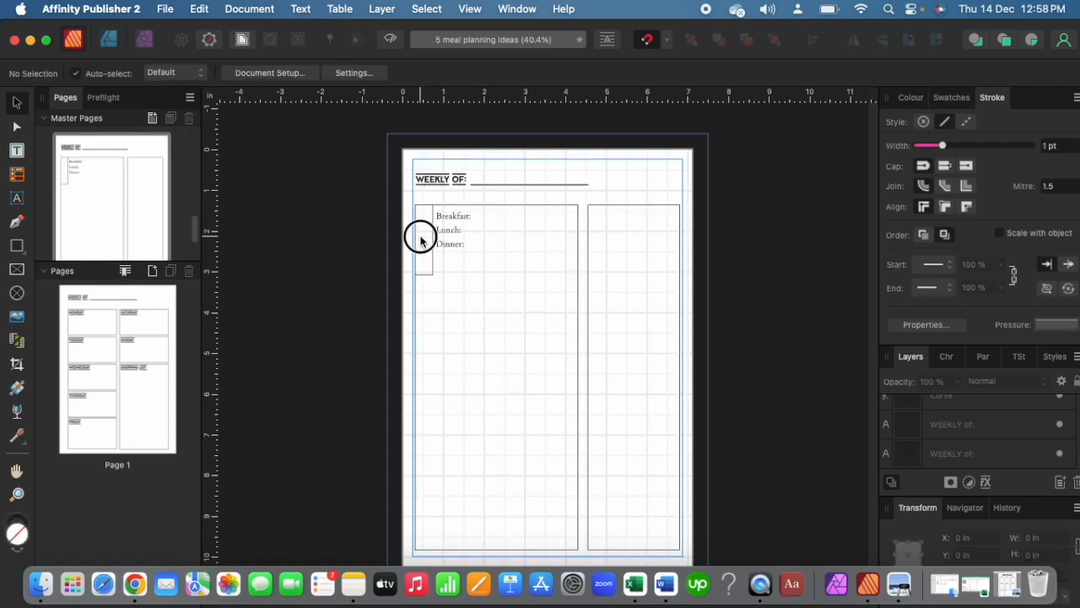
key("super+v")
left_click_drag(451, 215, 429, 246)
key("super+plus")
key("super+plus")
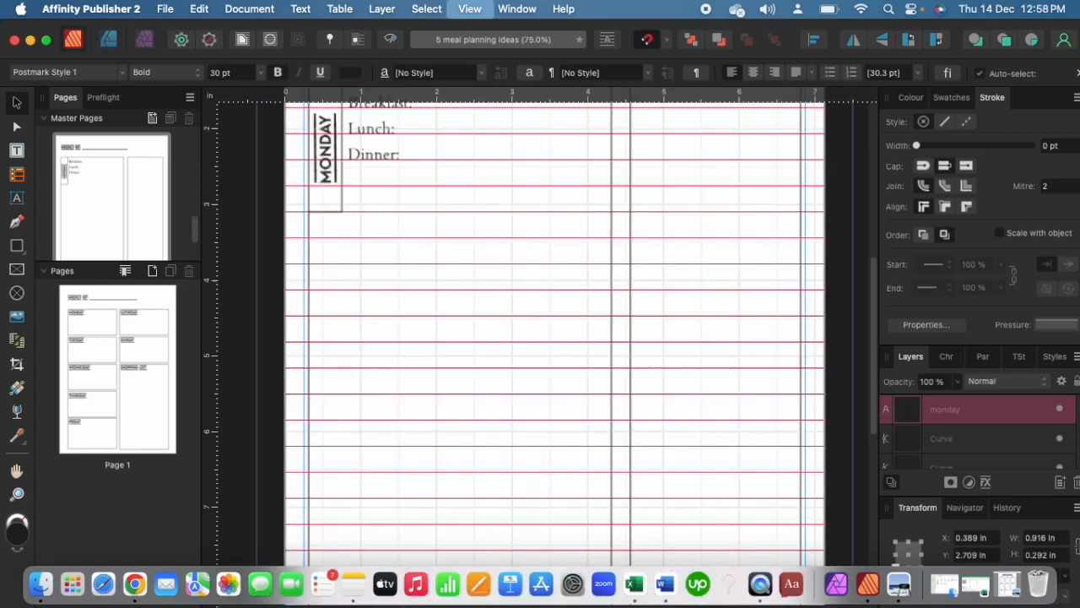
Undo the height change that stretches the rotated "MONDAY" heading
scroll(1070, 553, "up", 5)
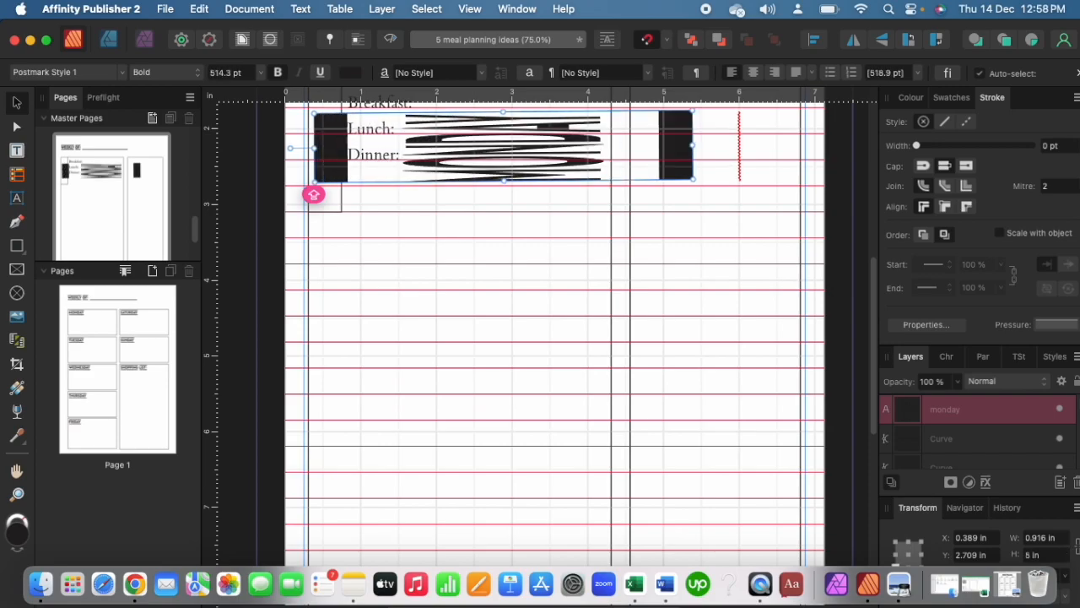
scroll(1071, 553, "down", 1)
key("super+z")
key("super+z")
key("super+z")
key("super+z")
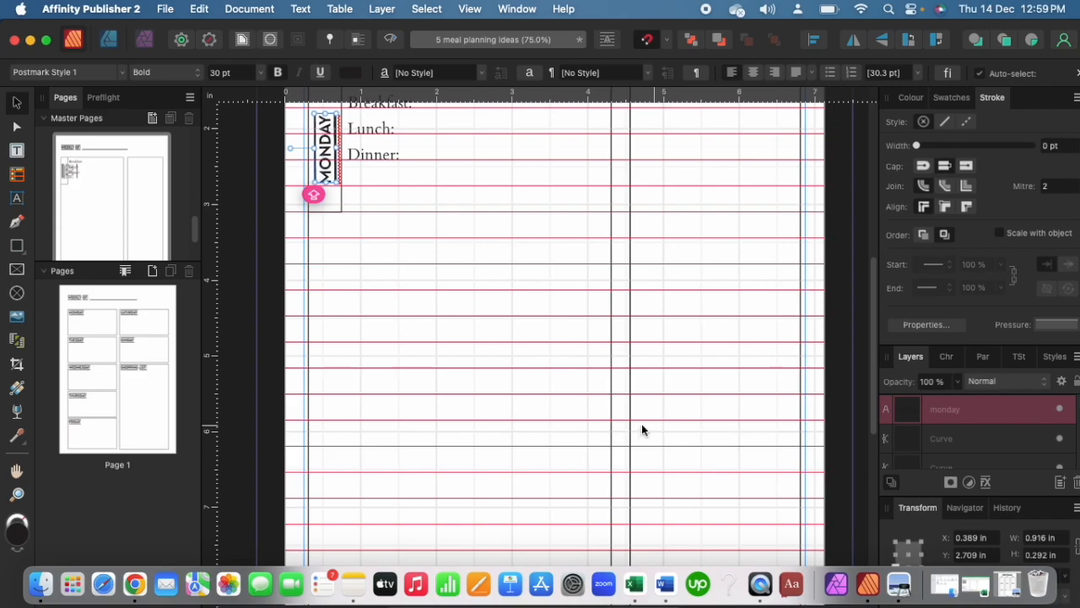
Copy the heading's write-on line beneath "Breakfast:" at X 0.808 in, Y 1.791 in, and raise that label to about Y 1.5 in
left_click(529, 270)
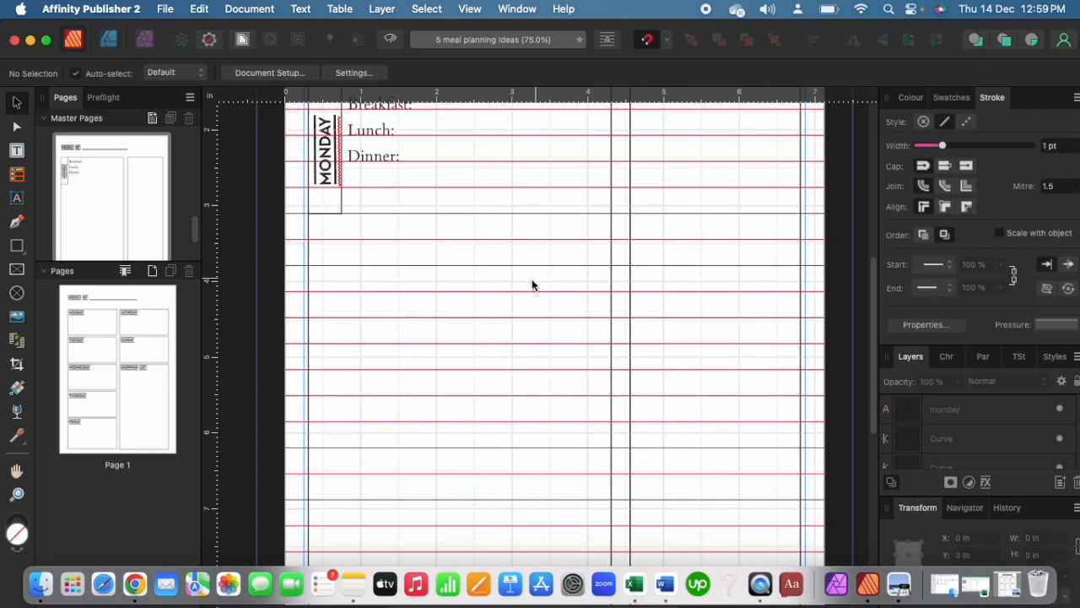
scroll(530, 279, "up", 3)
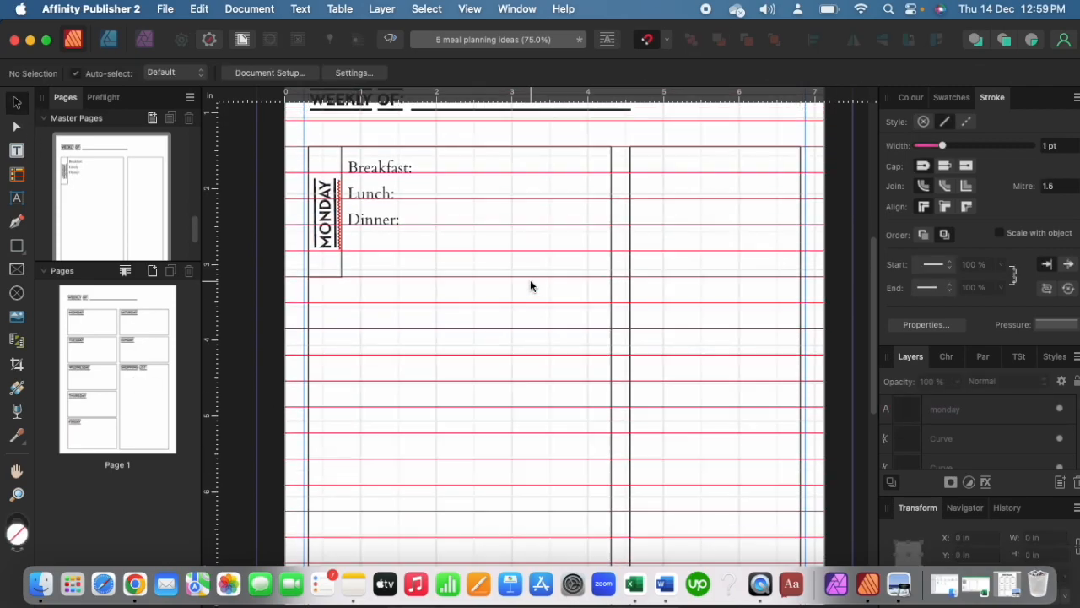
left_click(393, 167)
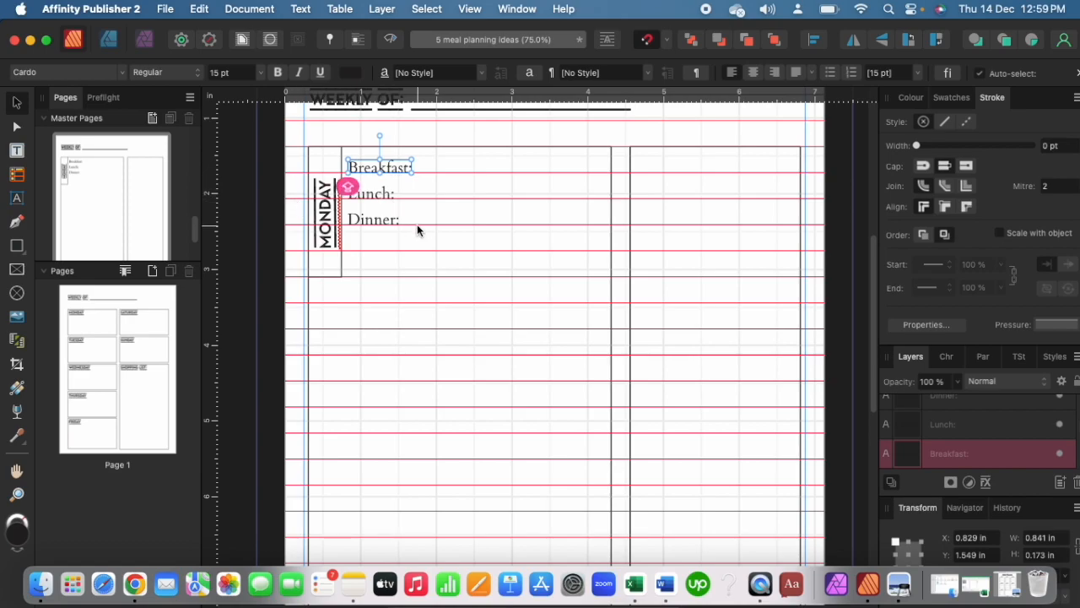
left_click(436, 110)
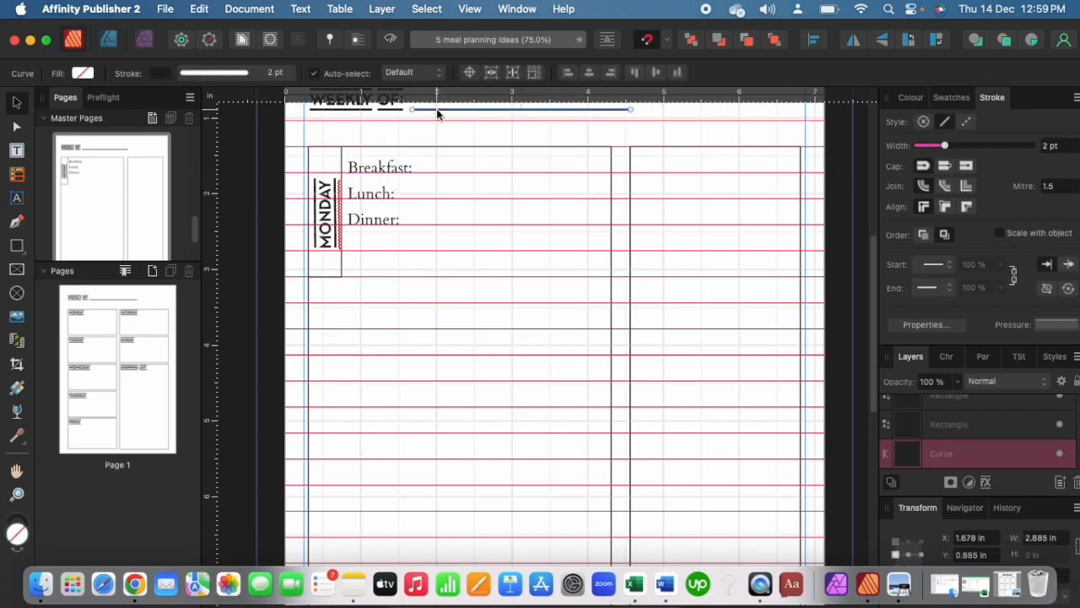
left_click_drag(463, 110, 397, 175)
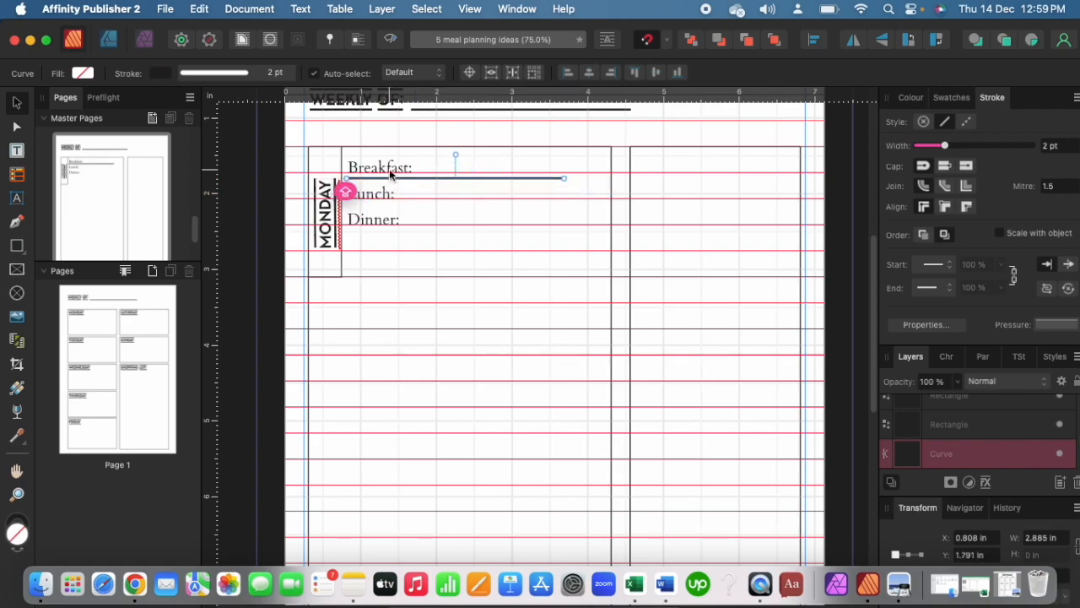
left_click(389, 164)
left_click(379, 176)
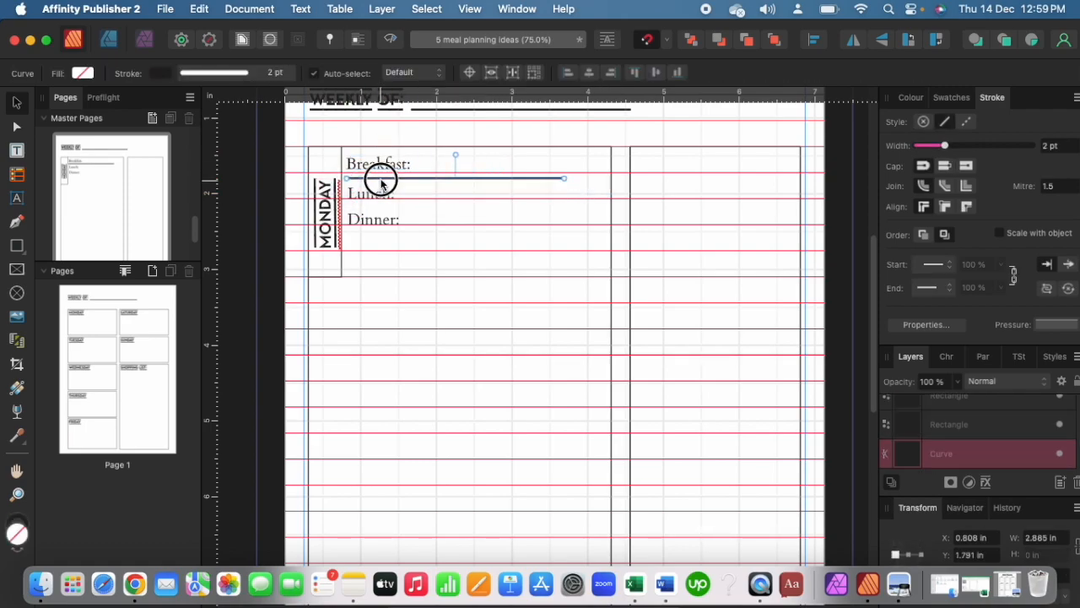
left_click_drag(381, 180, 380, 182)
Lengthen the line under "Breakfast:" to about 3.442 in and set its stroke width to 1 pt
left_click_drag(563, 178, 605, 178)
left_click(1050, 146)
type("1")
key("Return")
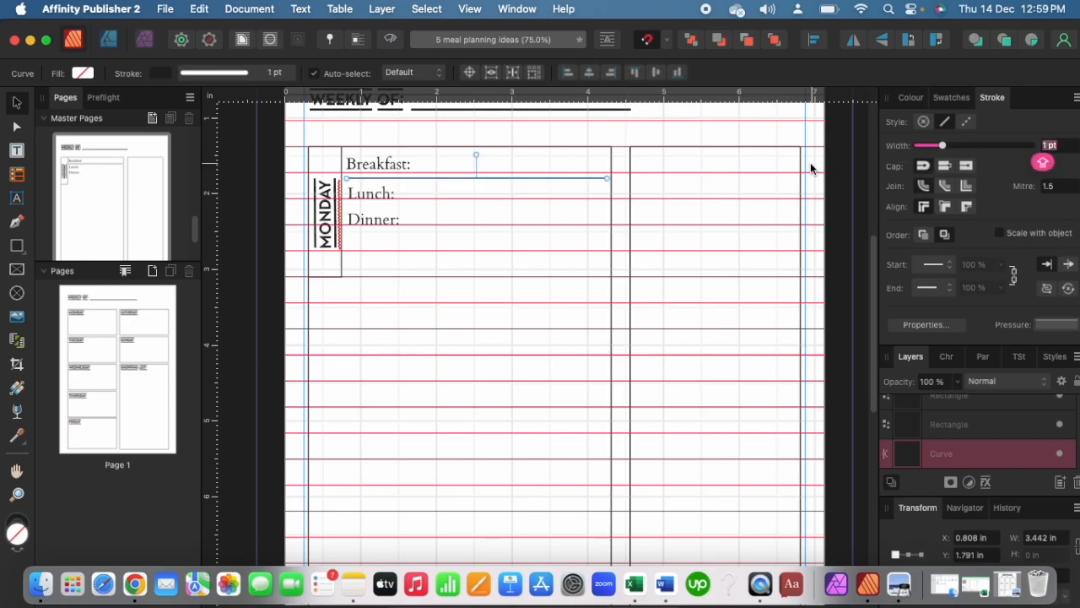
Give the line under "Breakfast:" a dashed stroke with all six dash and gap values set to 5
left_click(967, 124)
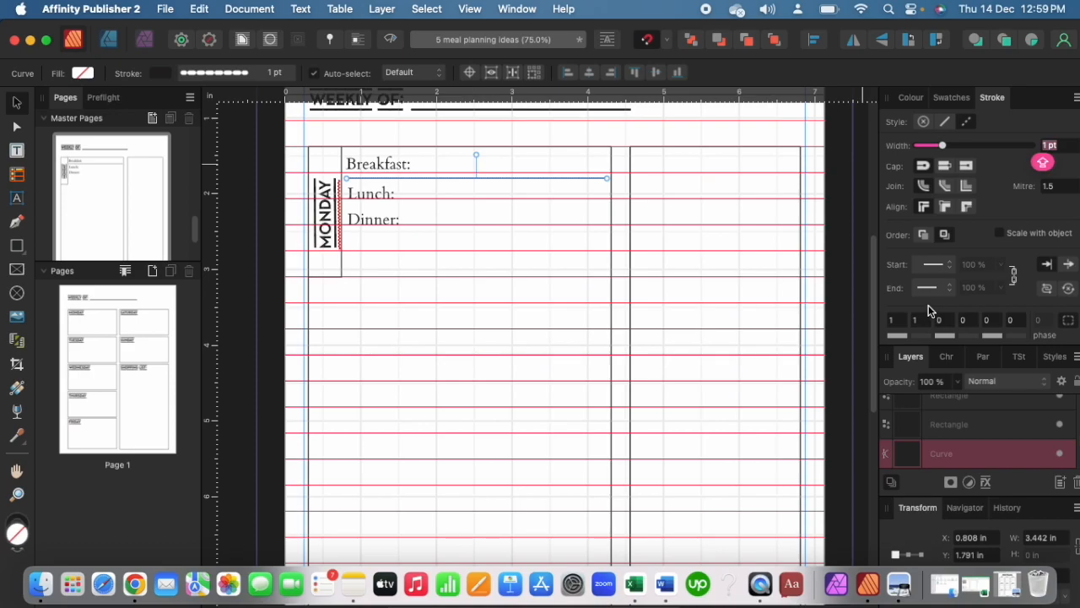
left_click(910, 323)
left_click(899, 322)
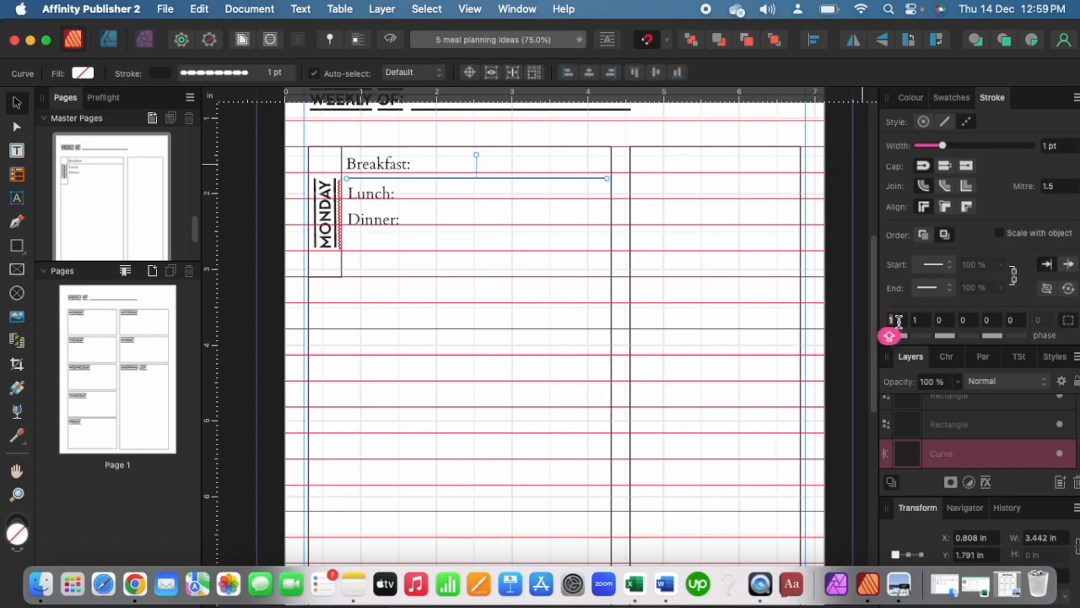
type("5")
key("Tab")
type("5")
key("Tab")
type("5")
key("Tab")
type("5")
key("Tab")
type("5")
key("Tab")
type("5")
key("Tab")
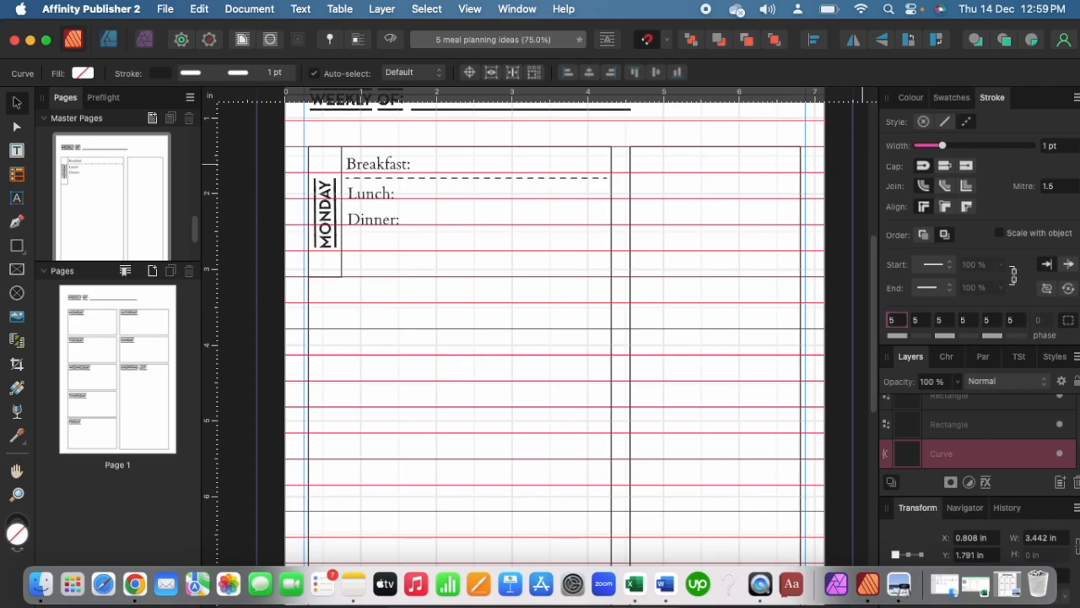
Set the first three dash and gap values of the line under "Breakfast:" to 10
left_click(901, 324)
type("10")
key("Tab")
type("10")
key("Tab")
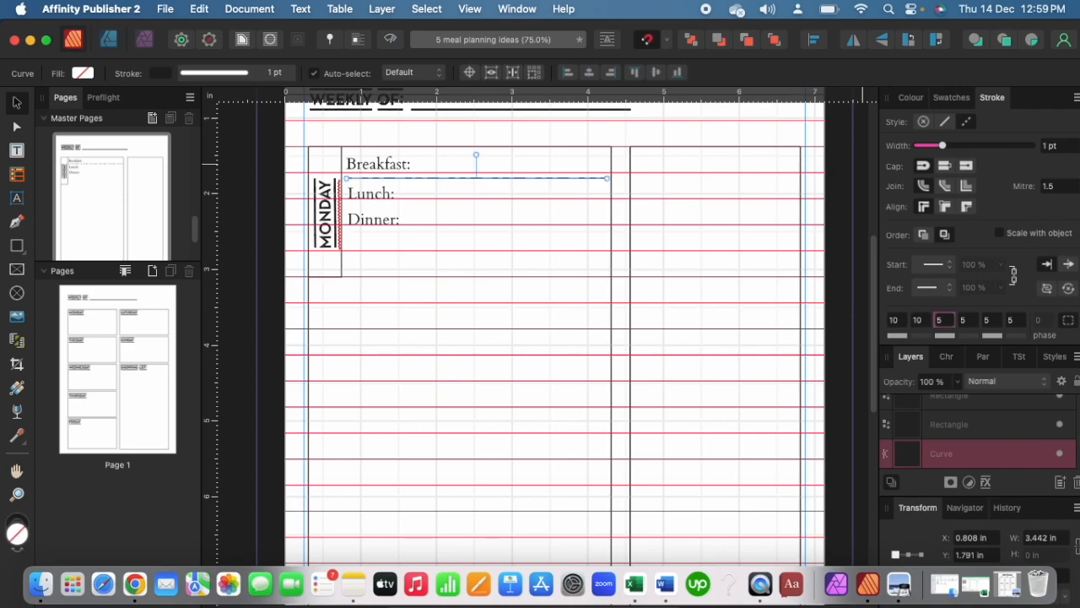
type("10")
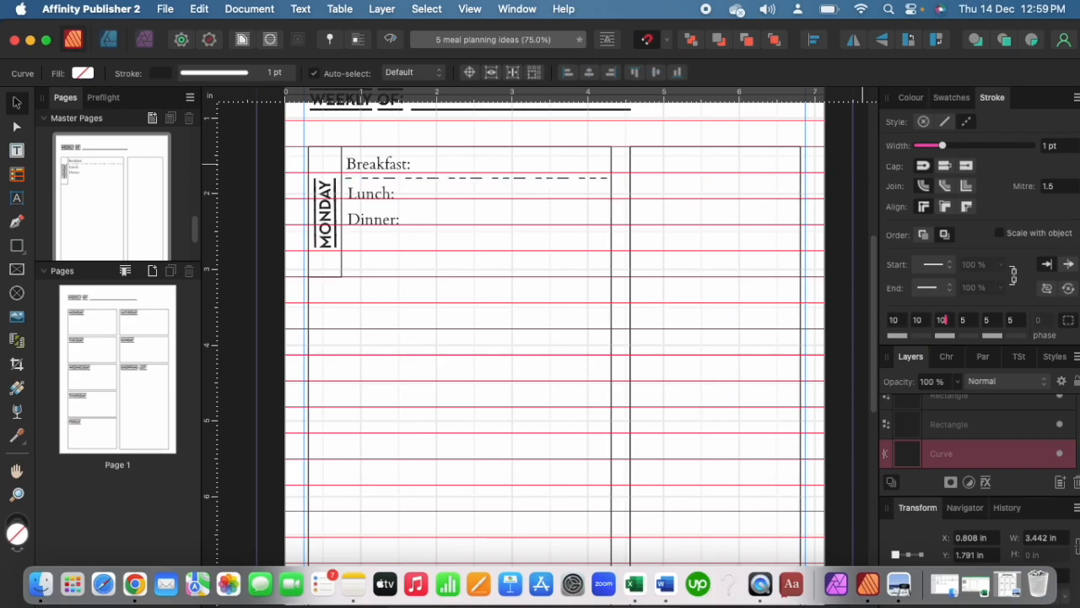
key("Tab")
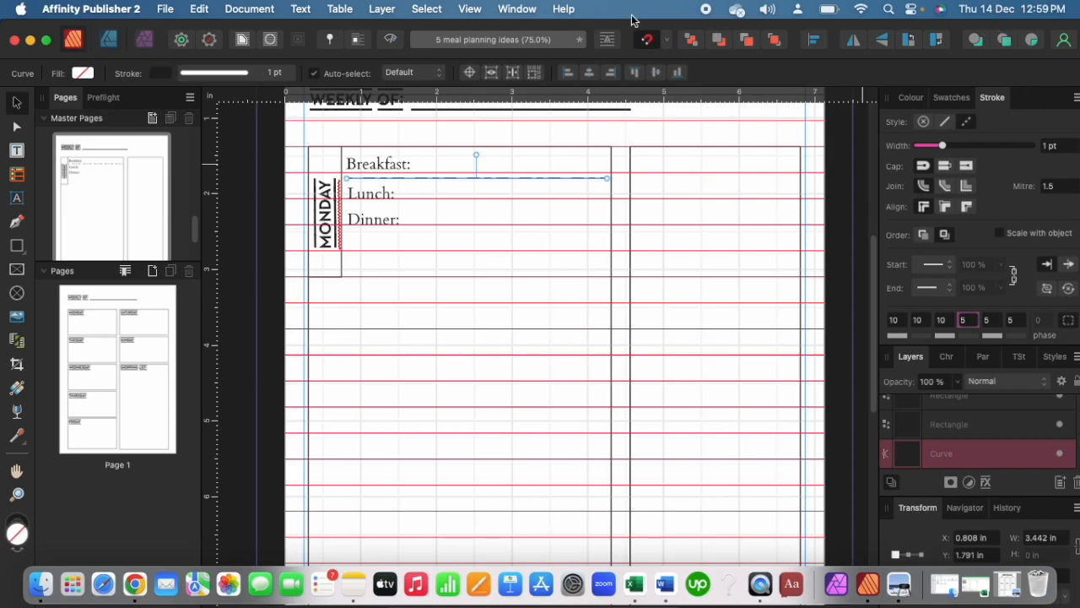
Switch the window to full screen and set the dashed line's mitre limit to 12
left_click(51, 40)
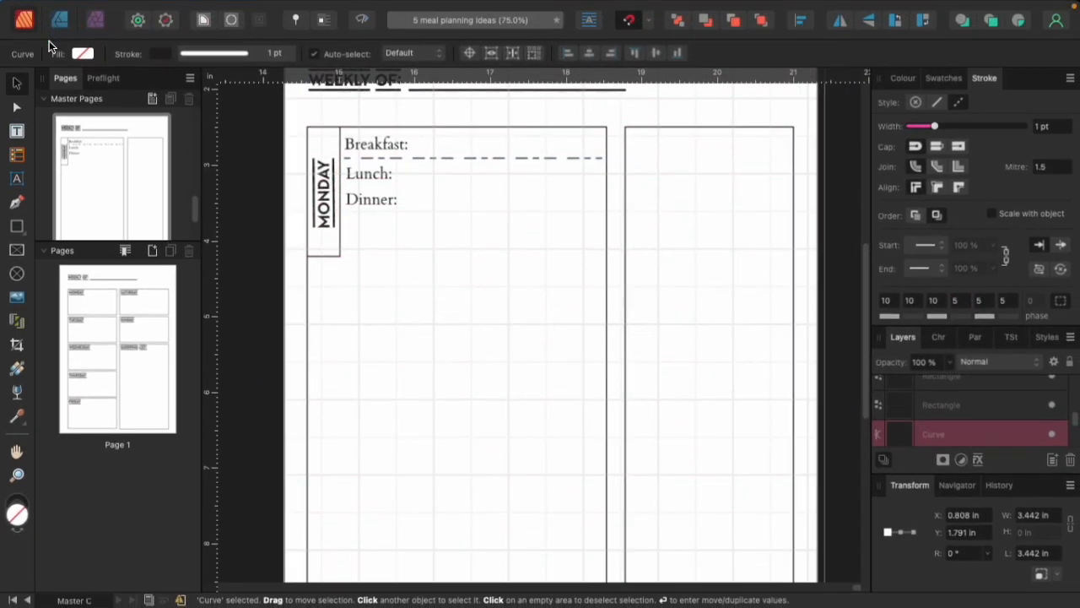
double_click(162, 200)
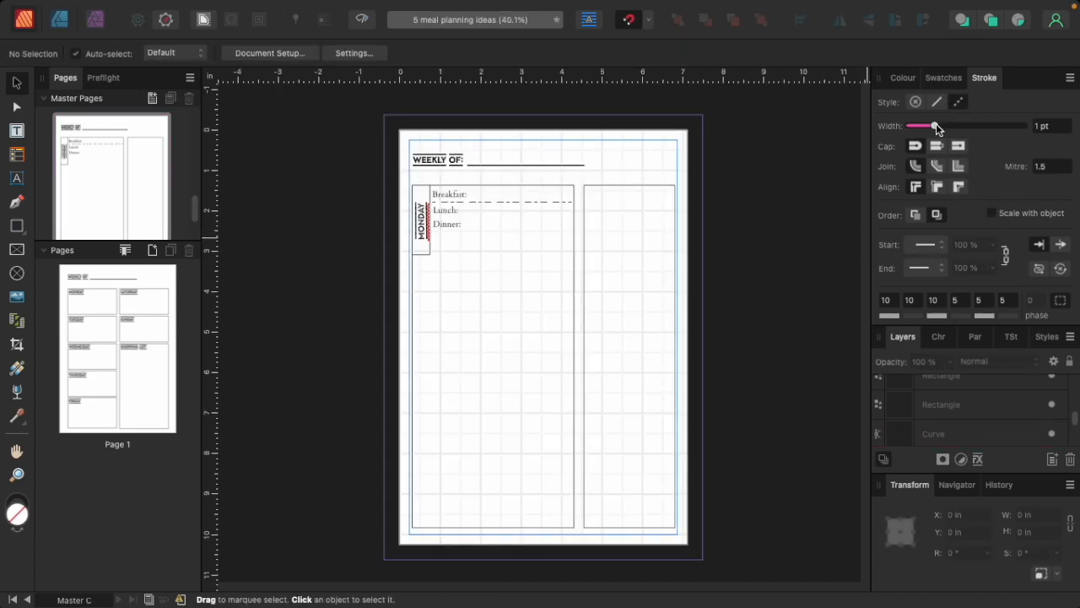
left_click(1051, 166)
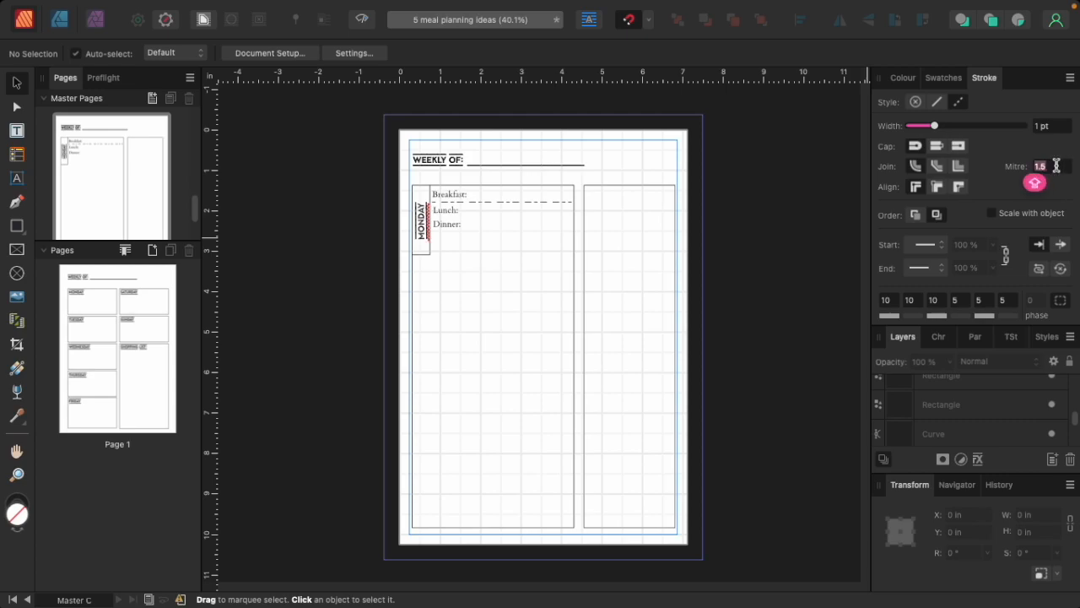
left_click(488, 203)
left_click(1050, 168)
left_click(460, 203)
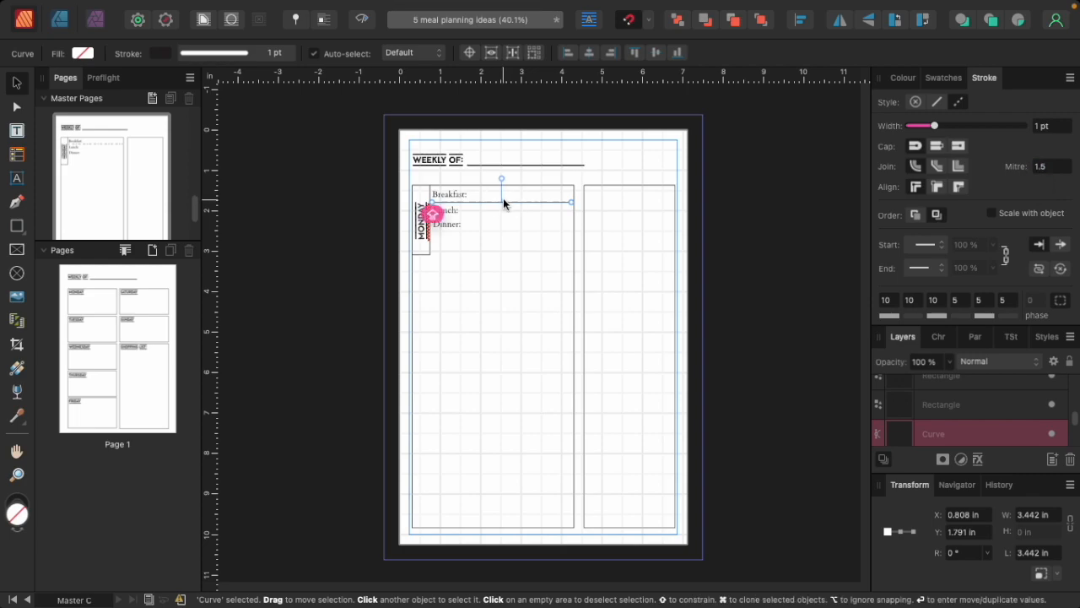
left_click(1058, 166)
type("2")
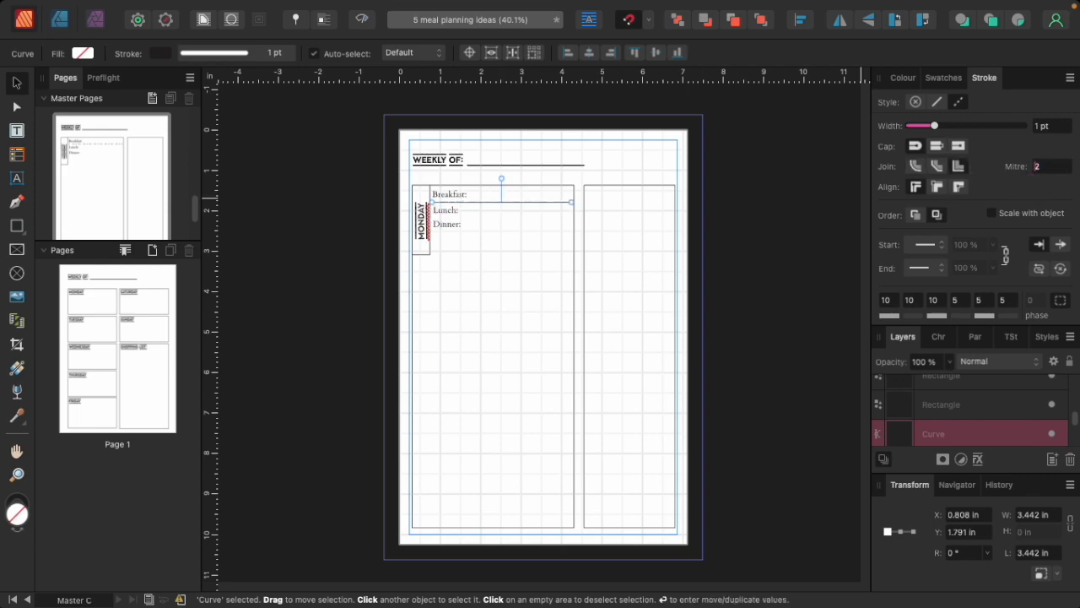
left_click(780, 244)
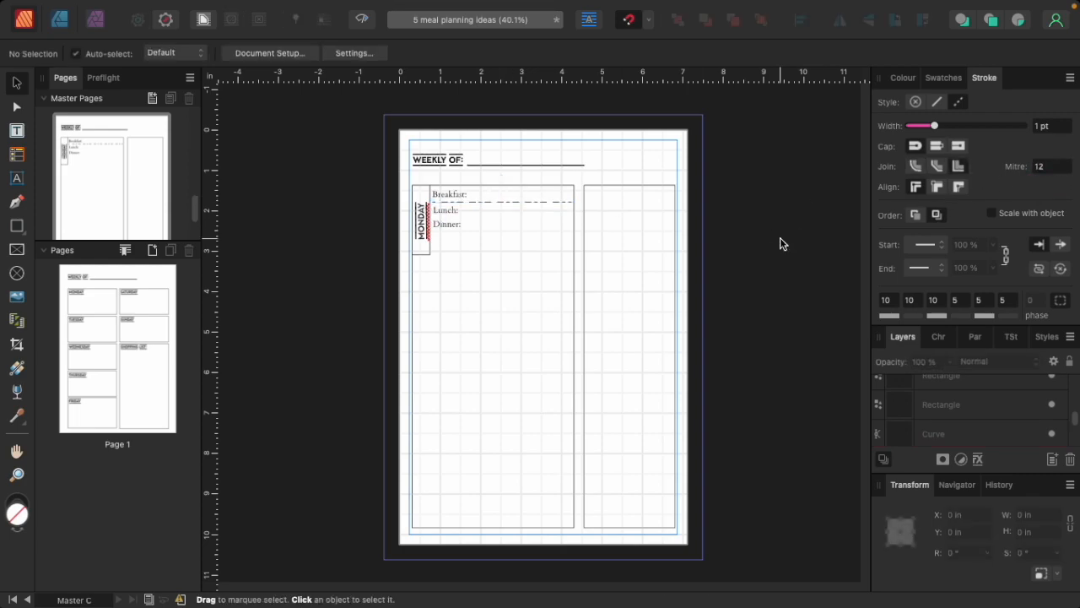
Re-enter 10 as the third and 5 as the fourth dash pattern value of the line under "Breakfast:"
left_click(479, 202)
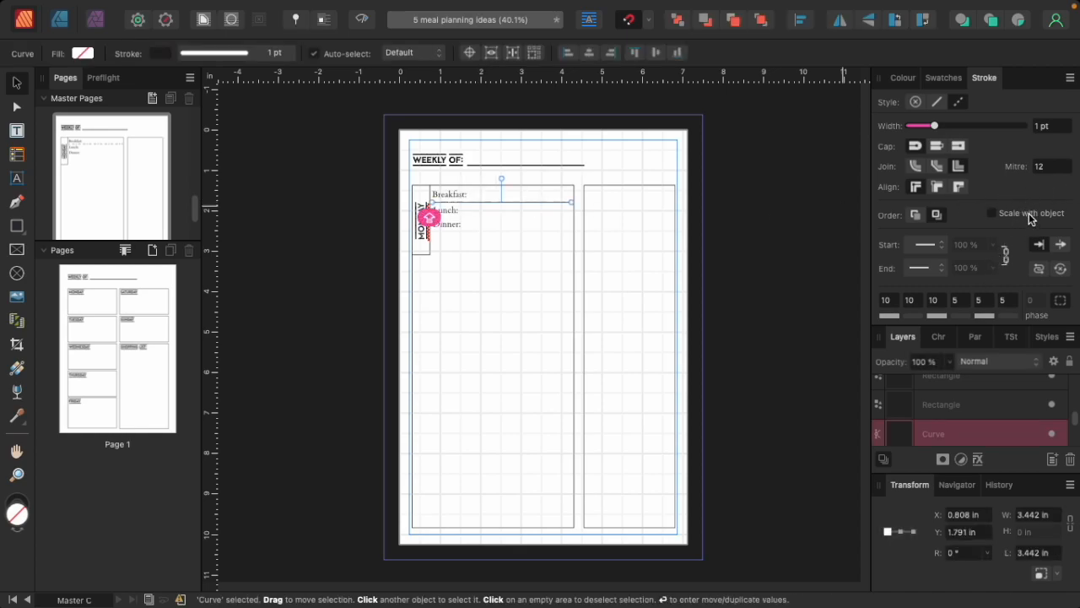
left_click(942, 246)
left_click(966, 223)
left_click(911, 300)
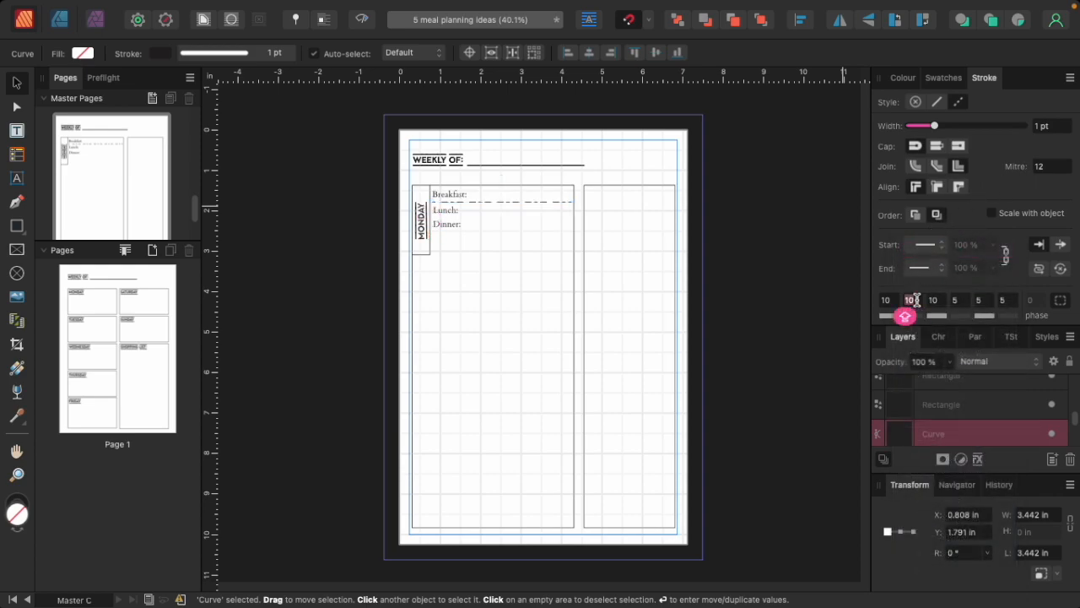
left_click(933, 300)
key("BackSpace")
type("10")
left_click(954, 301)
type("5")
left_click(977, 300)
left_click(939, 302)
key("BackSpace")
left_click(911, 302)
left_click(933, 302)
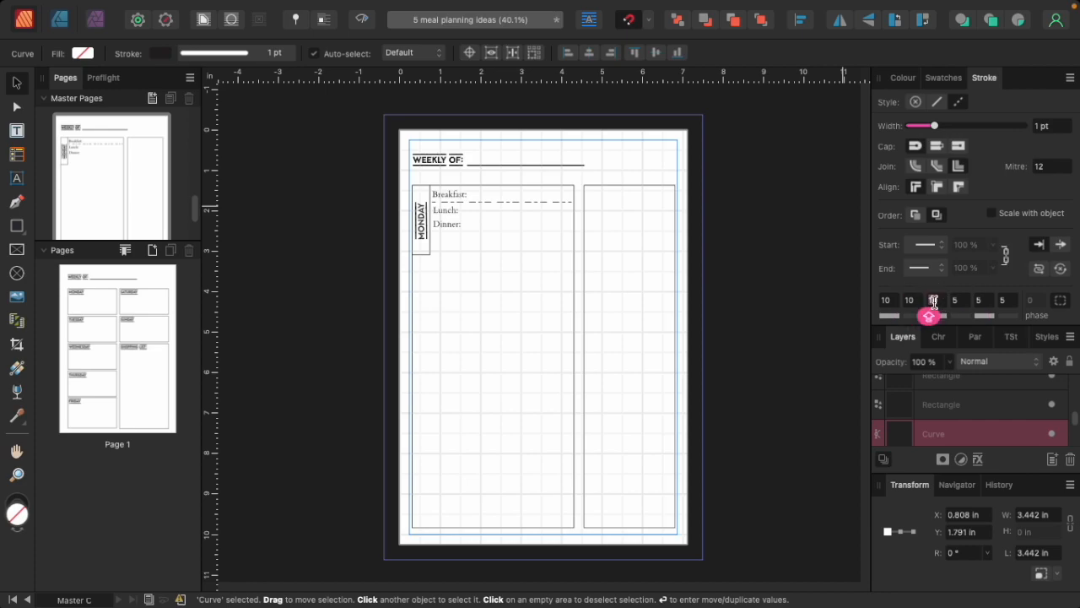
left_click(1034, 300)
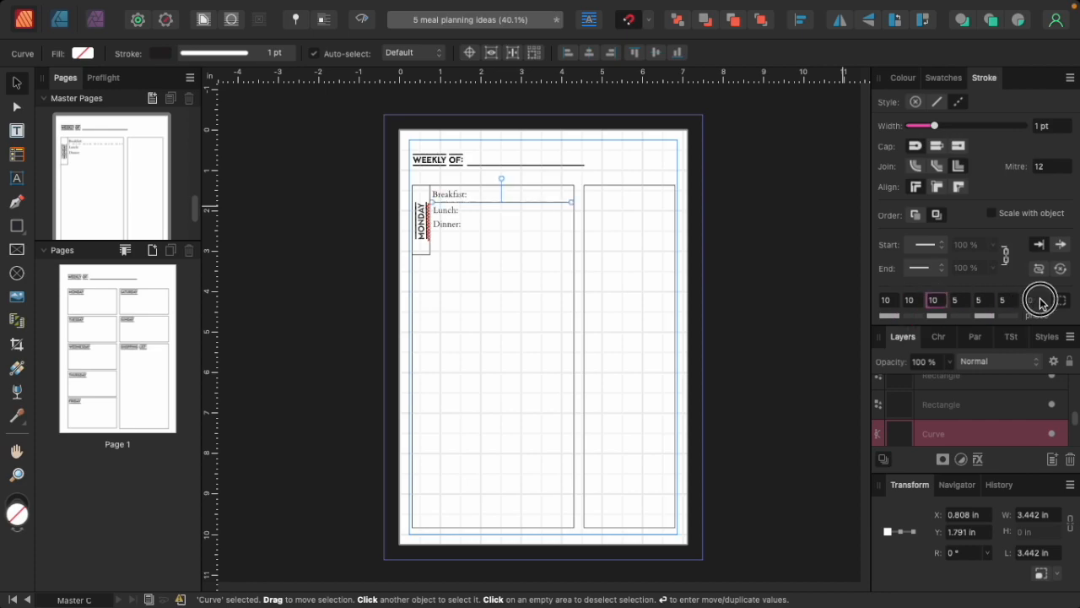
left_click(656, 233)
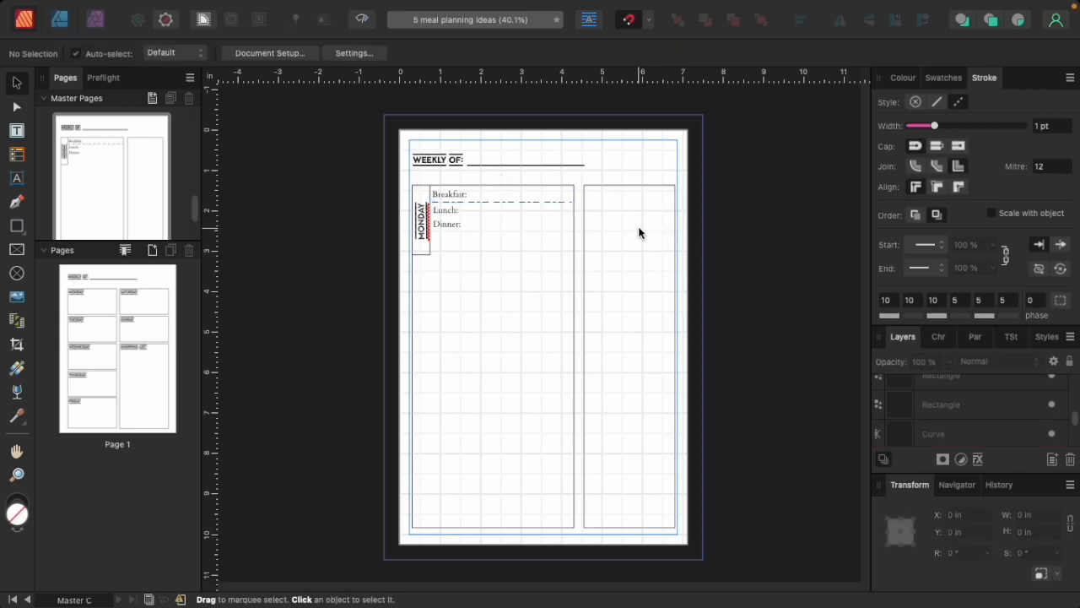
Set the first three dash pattern values of the line under "Breakfast:" back to 5
key("super+equal")
scroll(506, 202, "up", 2)
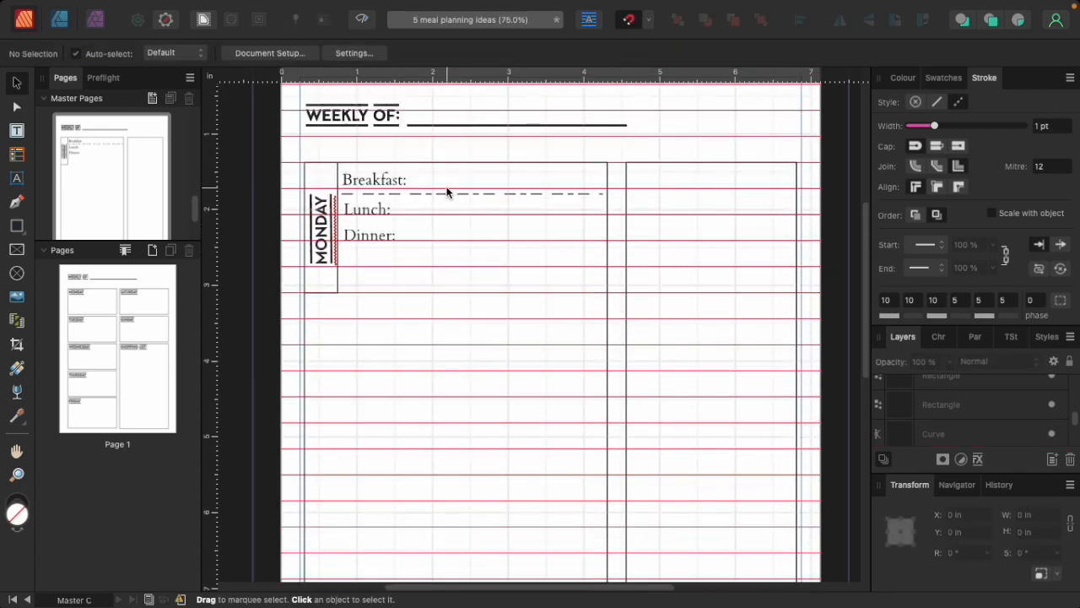
left_click(446, 199)
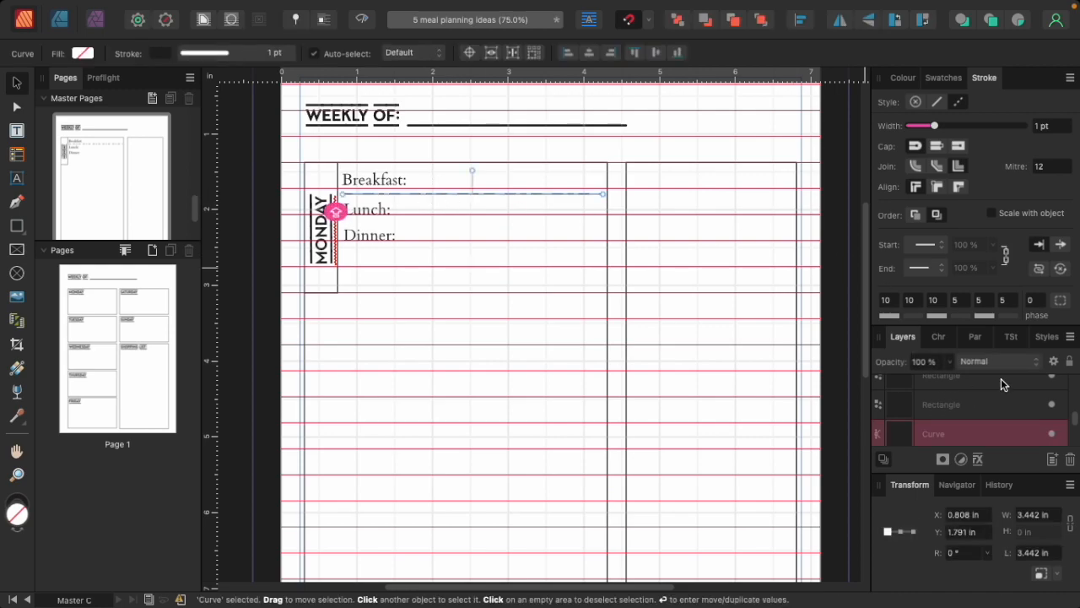
left_click(932, 306)
type("5")
key("Return")
left_click(910, 304)
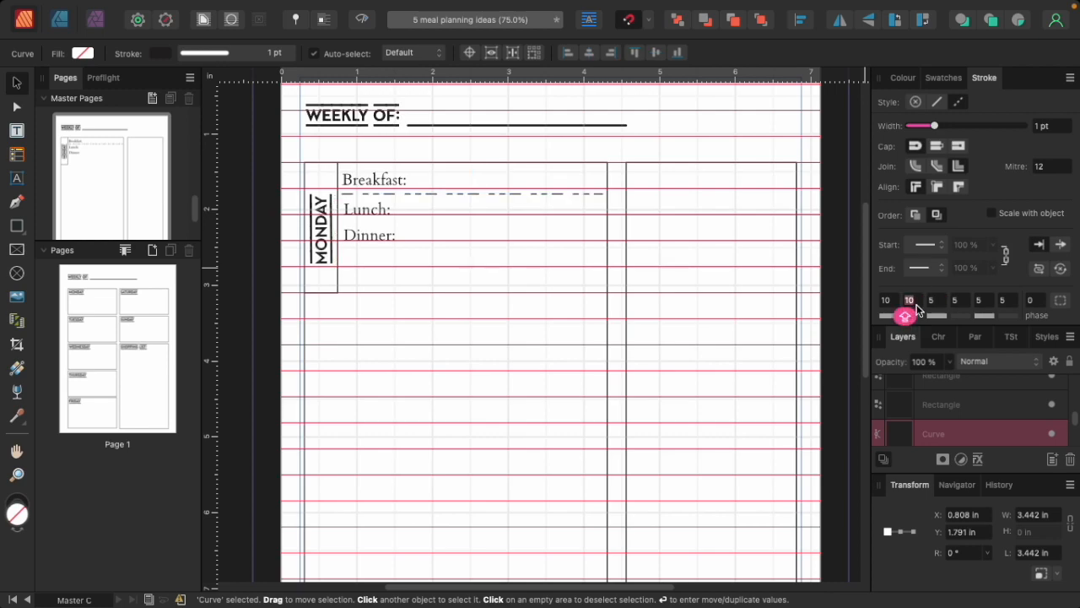
type("5")
key("Return")
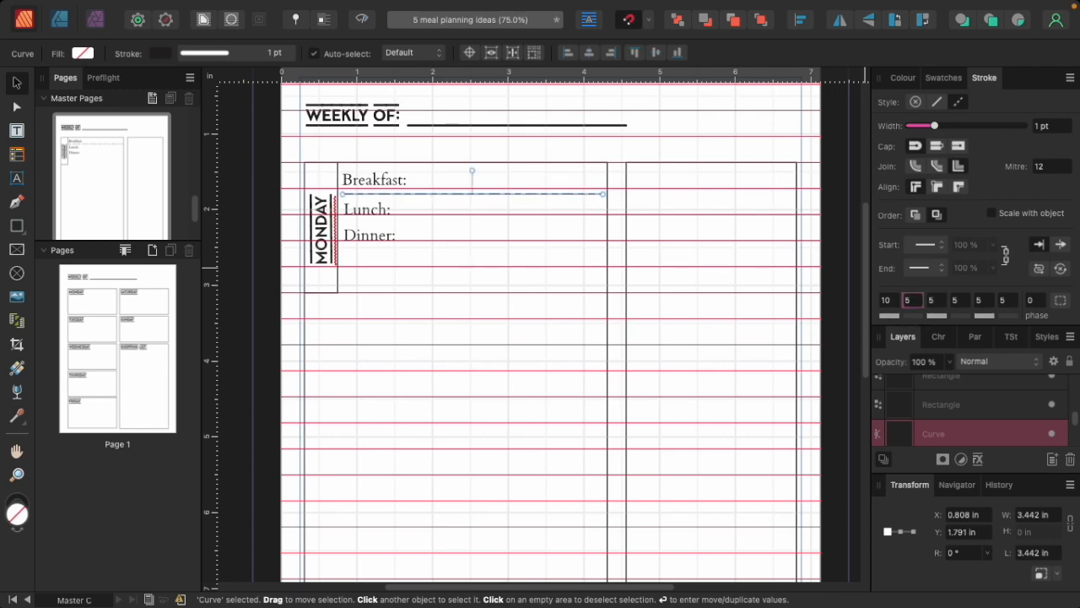
left_click(893, 303)
type("5")
key("Return")
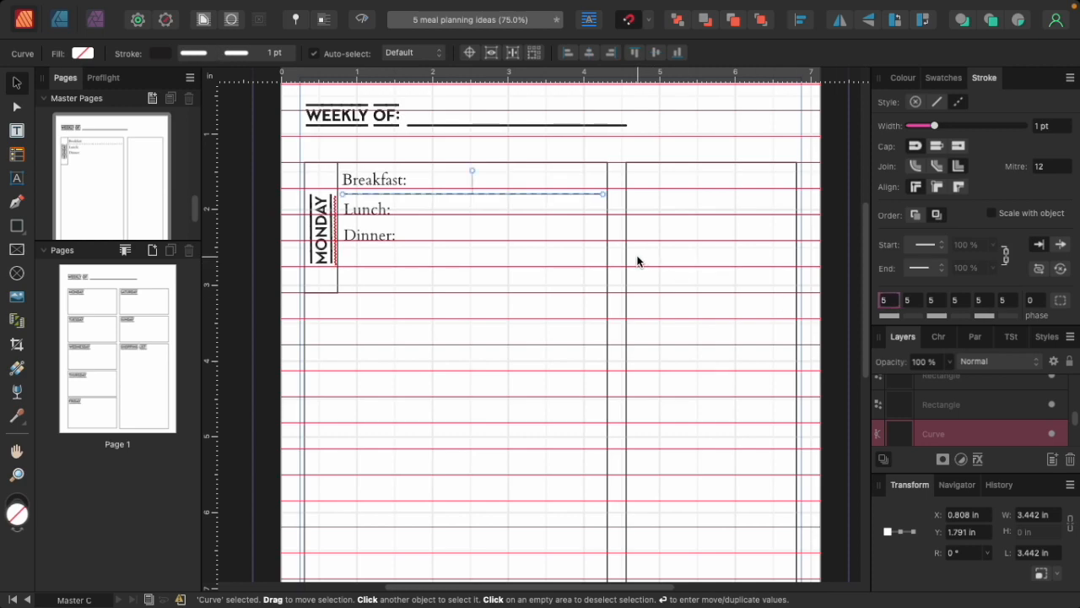
Set all six dash and gap values and the phase of the line under "Breakfast:" to 4
left_click(884, 302)
type("4")
left_click(909, 302)
type("4")
left_click(933, 304)
type("4")
left_click(952, 302)
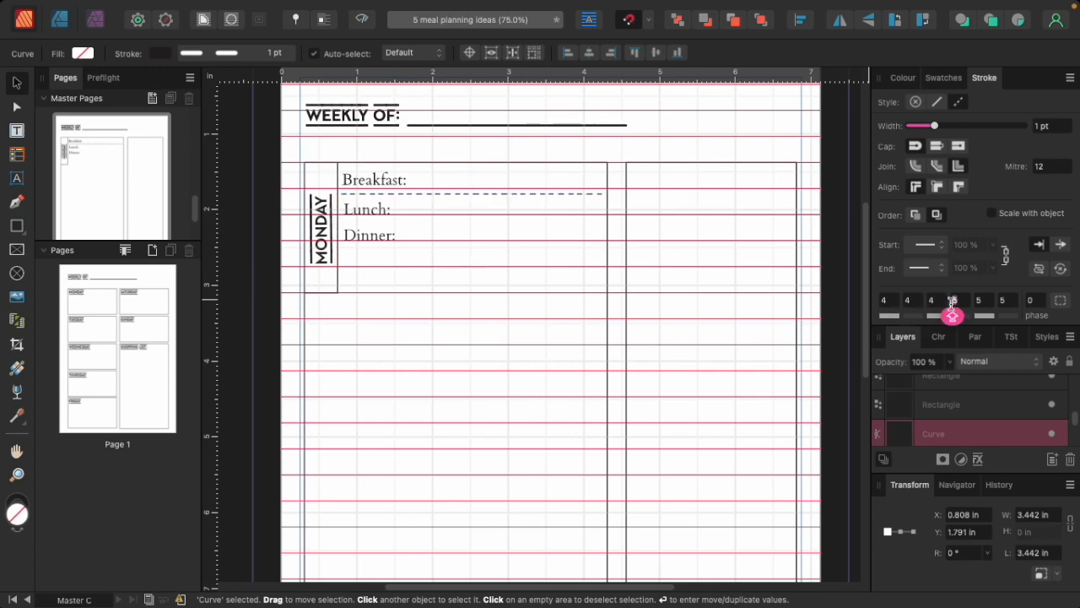
type("4")
key("Tab")
left_click(981, 302)
type("4")
left_click(1002, 303)
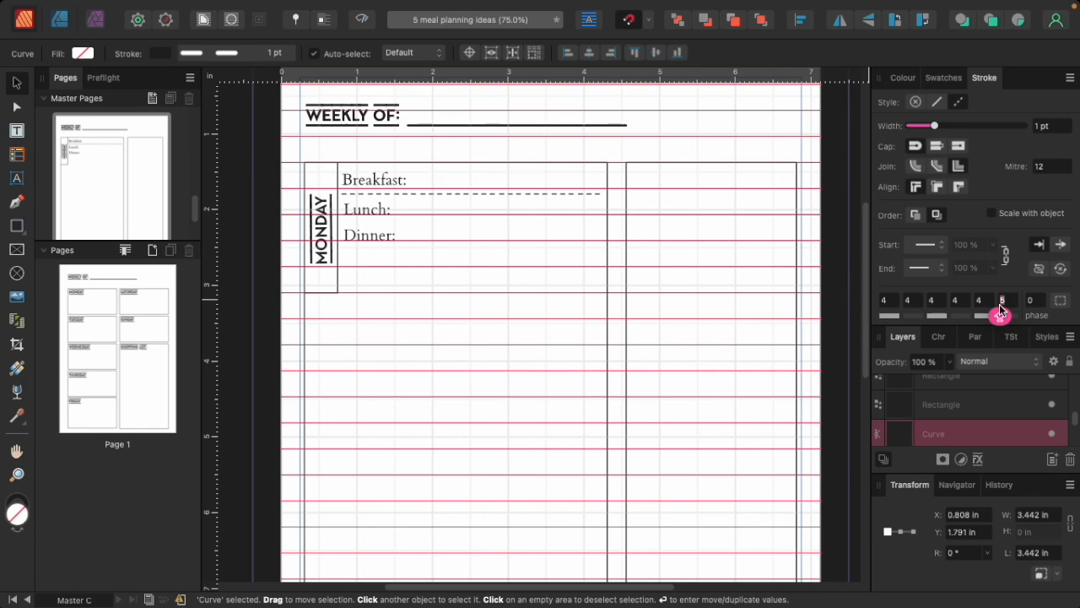
type("4")
left_click(1032, 302)
type("4")
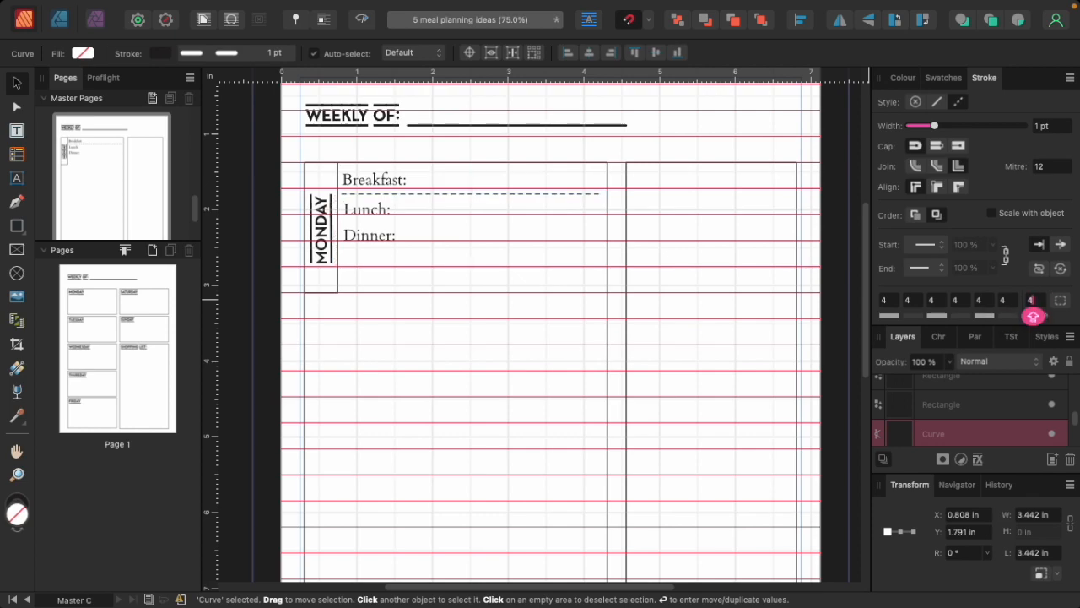
left_click(505, 263)
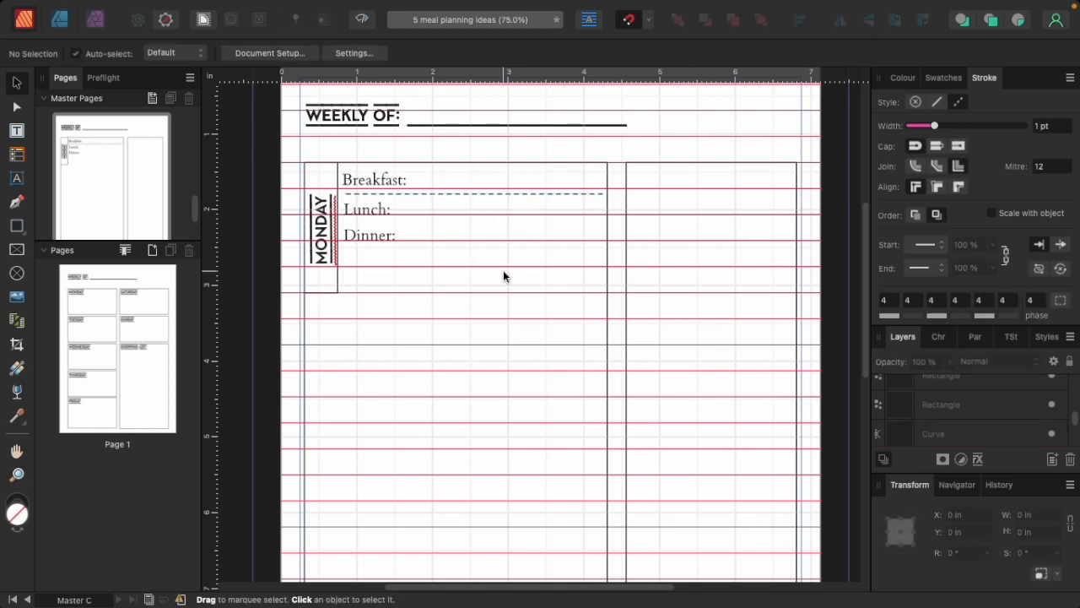
Move the "Breakfast:" label down to Y 1.546 in, closer to its dashed line
scroll(503, 277, "up", 3)
key("super+1")
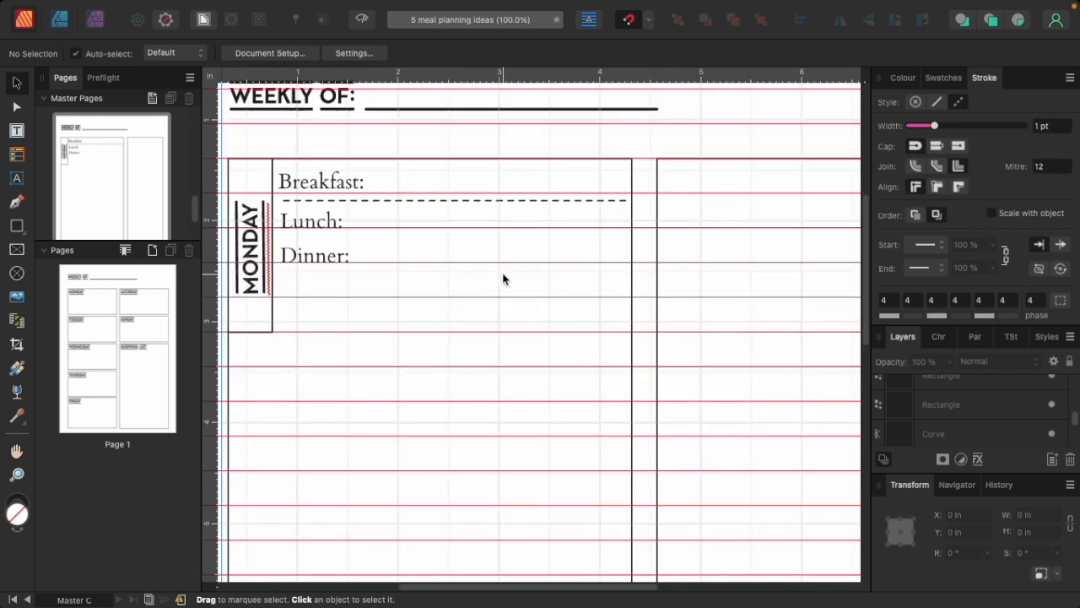
left_click(335, 182)
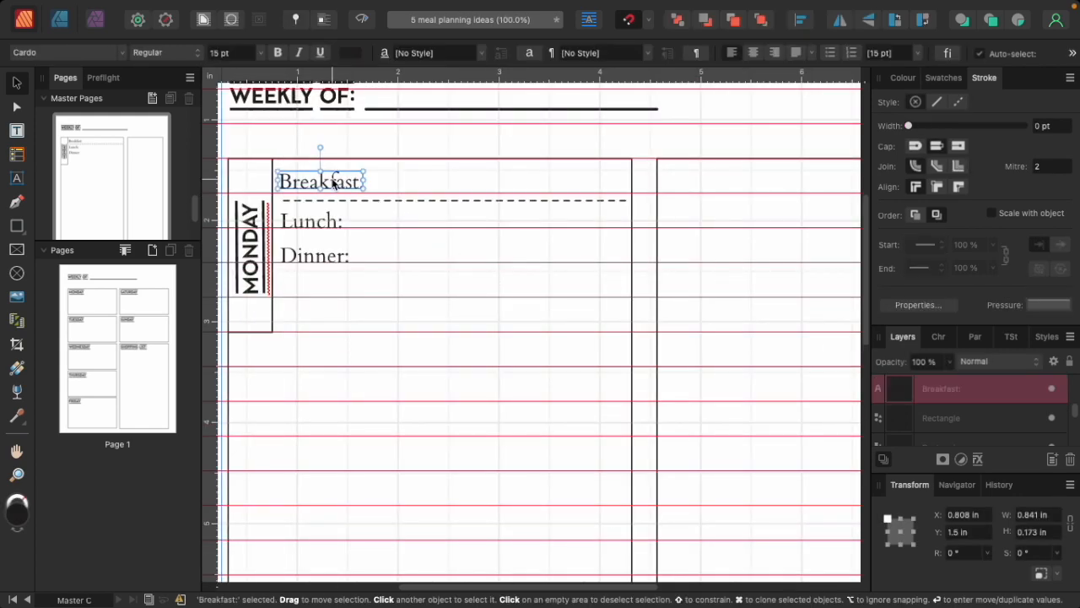
left_click_drag(333, 184, 334, 188)
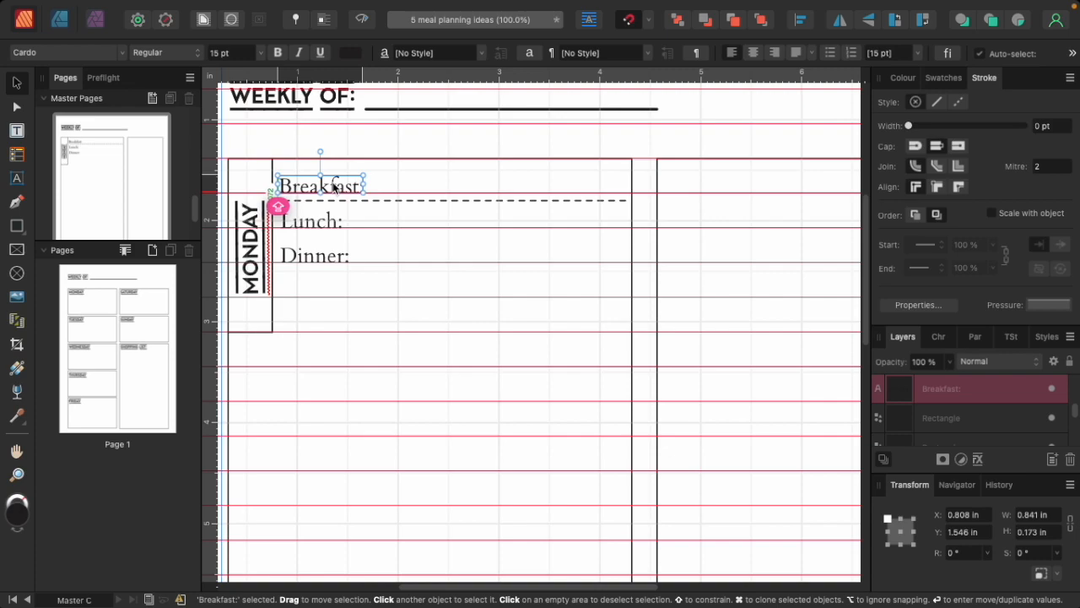
key("t")
type(":")
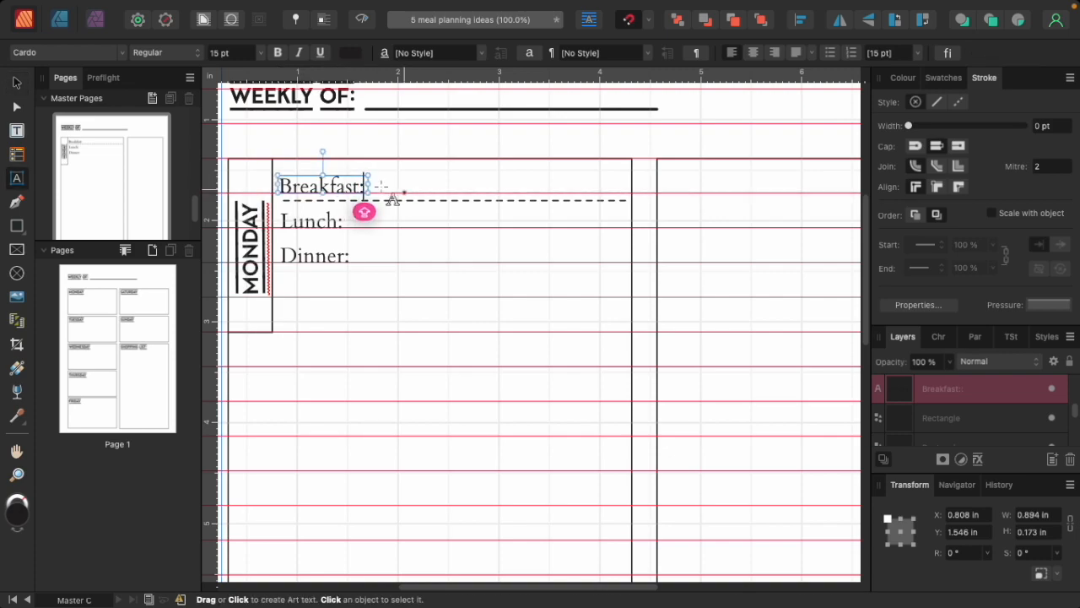
left_click(15, 83)
left_click(386, 235)
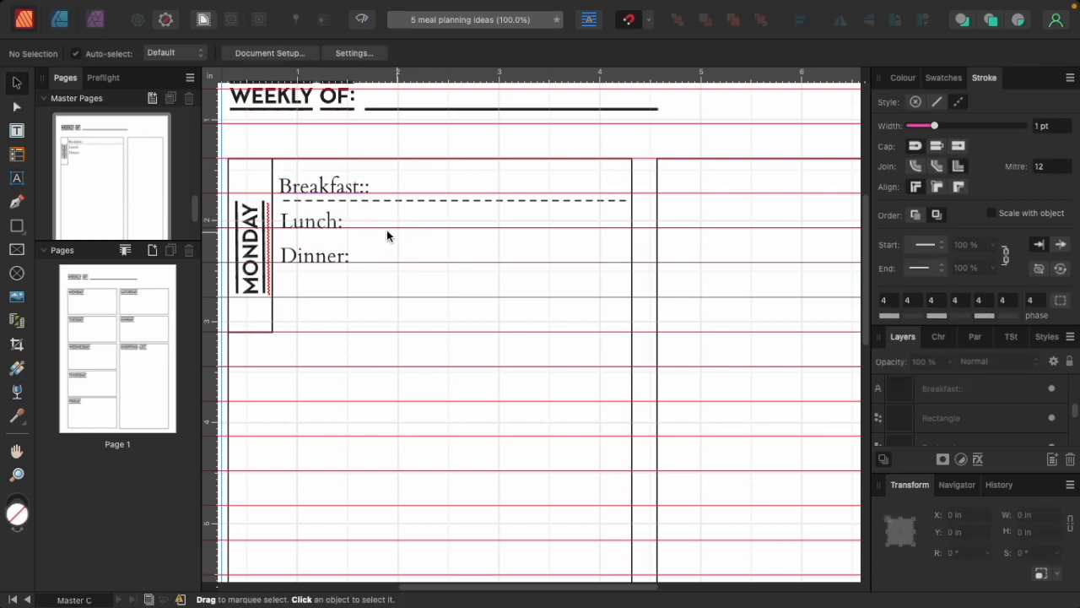
left_click(366, 185)
double_click(364, 189)
key("BackSpace")
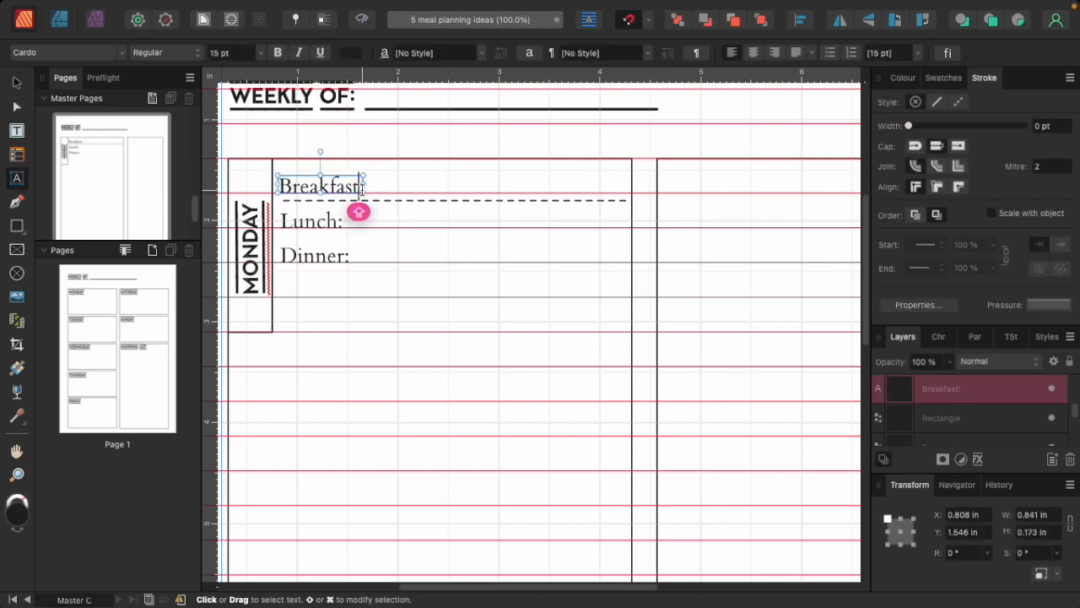
left_click(17, 84)
Duplicate the dashed line beneath "Lunch:" and "Dinner:", with the lowest copy at Y 2.5 in
left_click(410, 201)
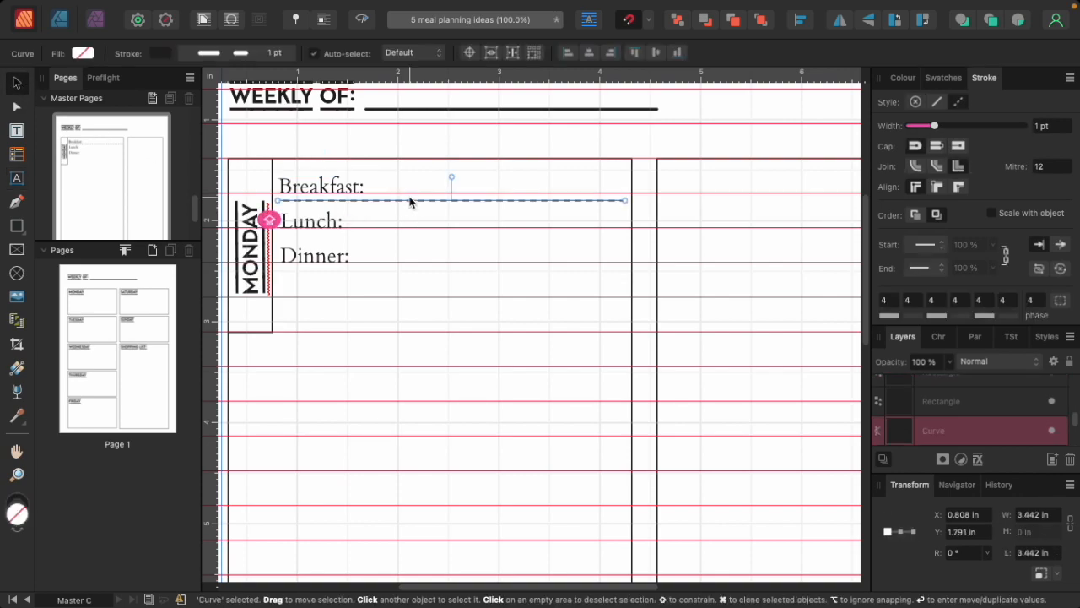
left_click_drag(410, 201, 406, 271)
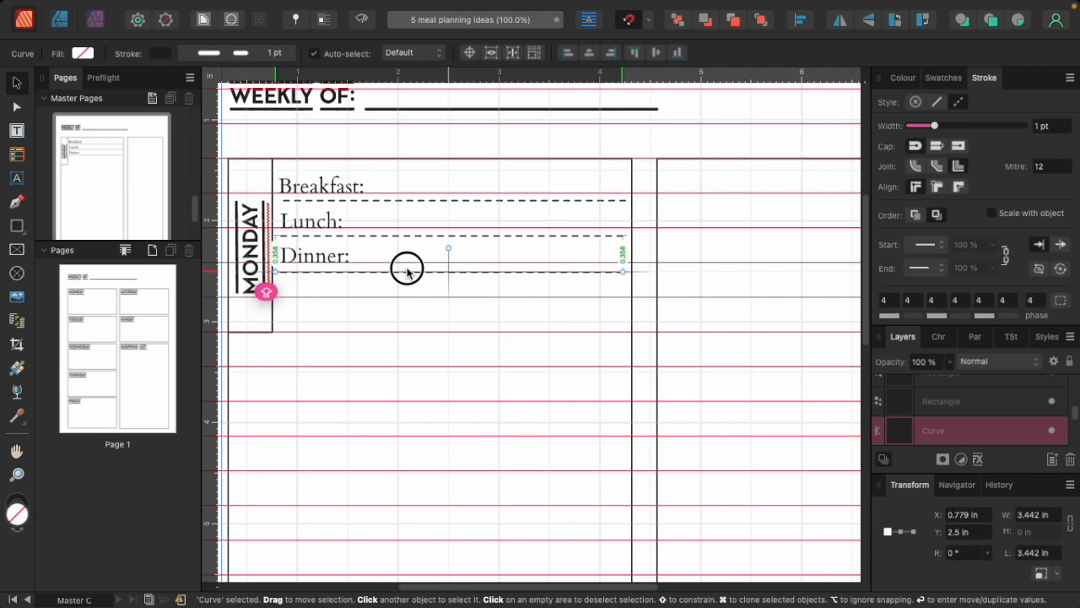
left_click_drag(406, 272, 405, 268)
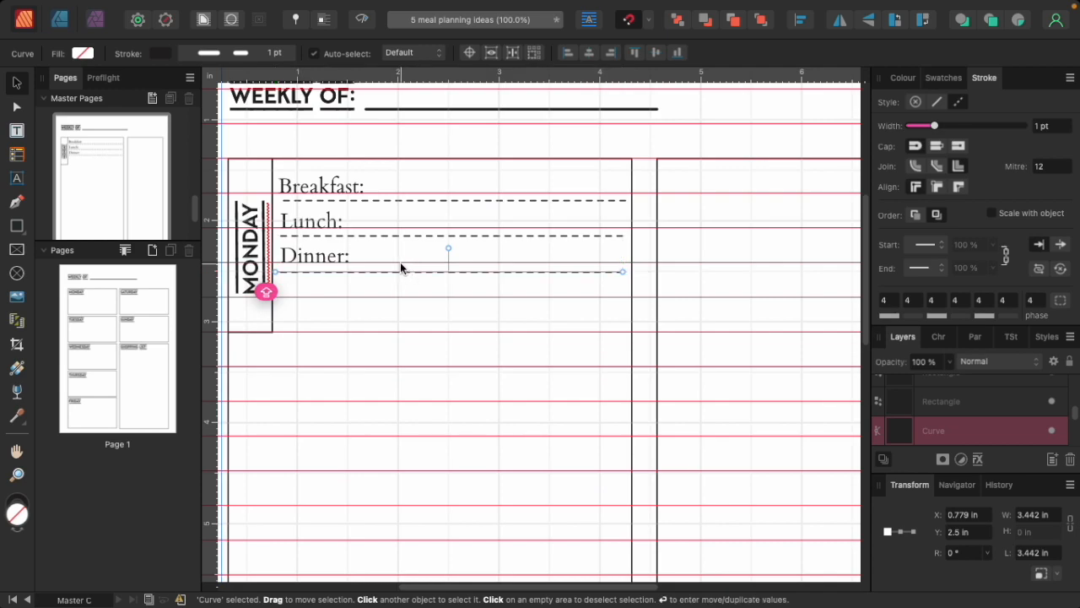
Switch on preview mode and move the MONDAY label up to Y 2.464 in
key("w")
left_click(639, 366)
left_click_drag(252, 242, 258, 240)
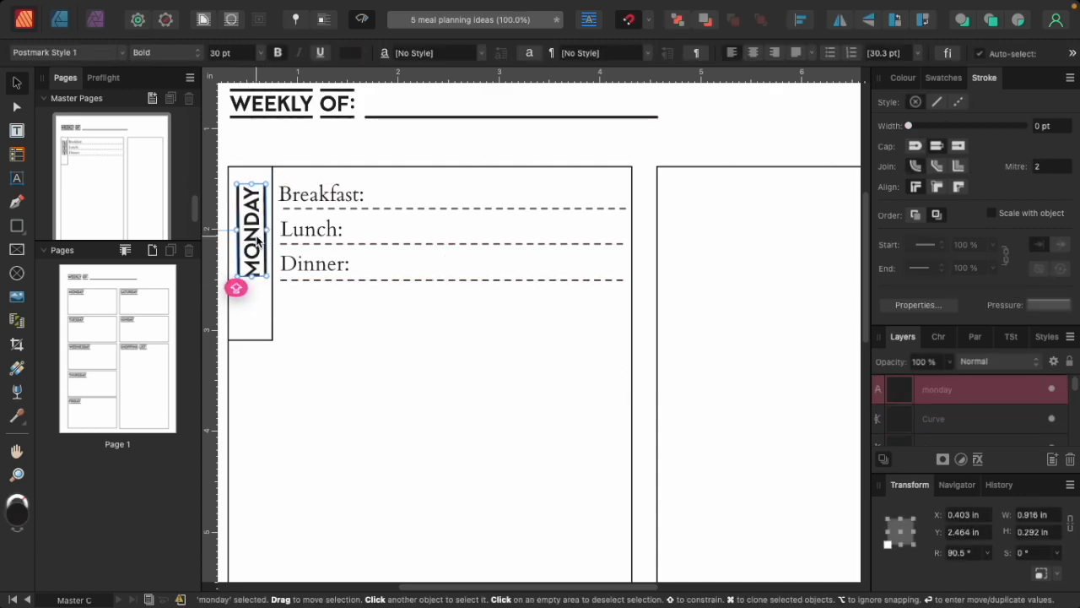
Move the short horizontal line below MONDAY up to Y 2.5 in, level with the dashed line under "Dinner:"
key("super+minus")
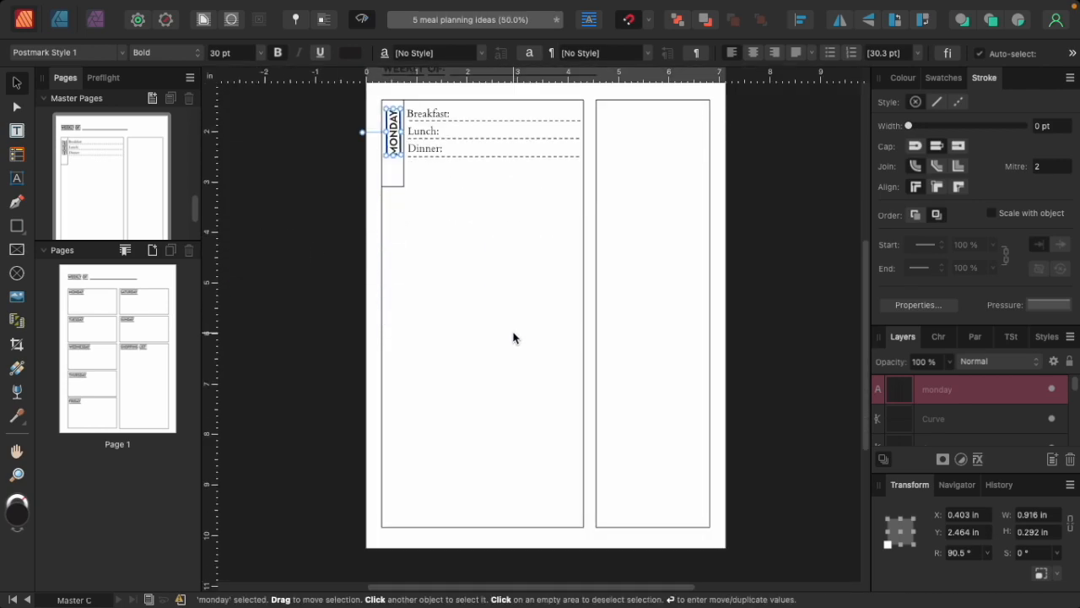
scroll(513, 331, "up", 5)
left_click(400, 270)
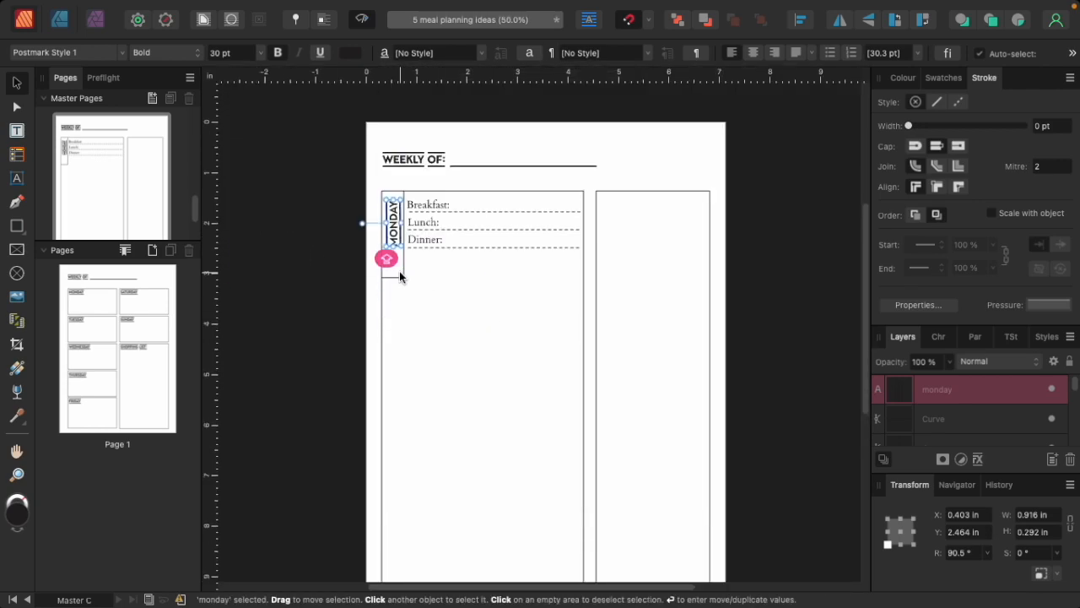
left_click(398, 275)
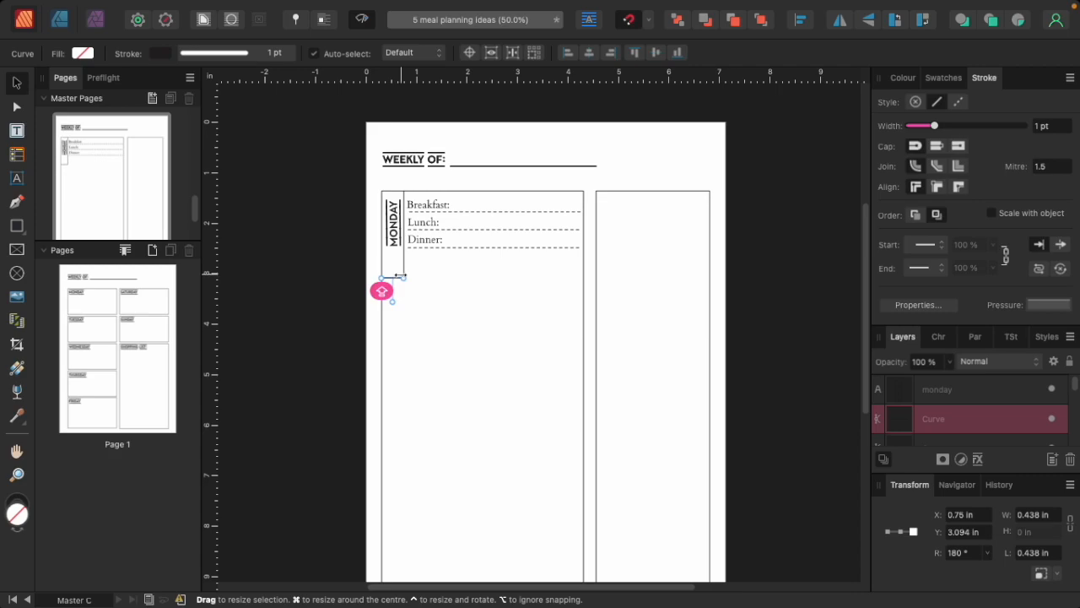
key("super+1")
scroll(370, 459, "left", 5)
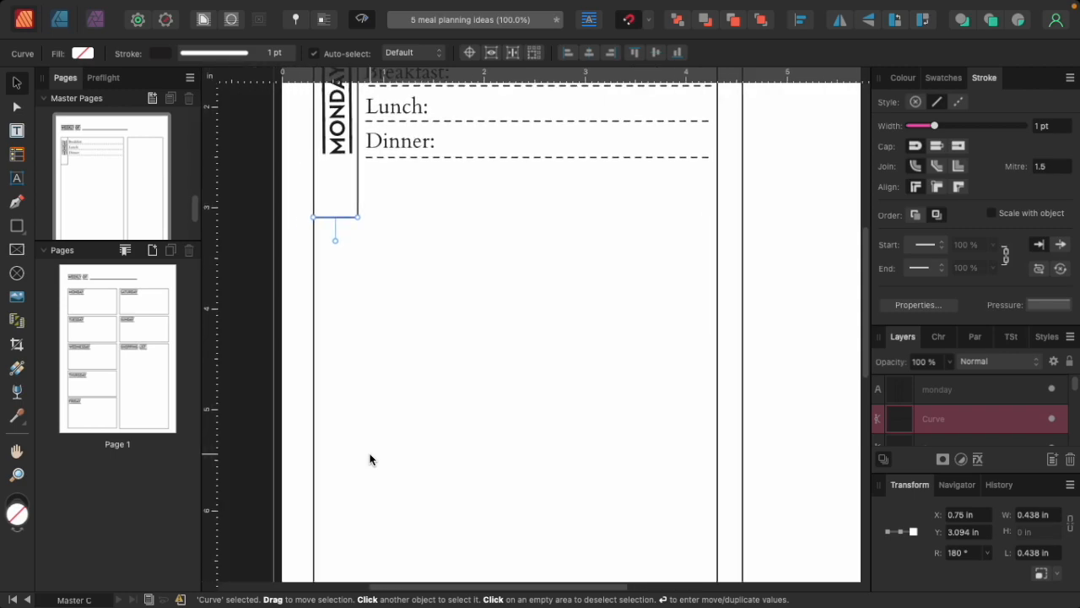
scroll(393, 270, "up", 2)
left_click_drag(363, 268, 369, 202)
Move the MONDAY label up to Y 2.396 in and shorten the vertical divider beside it to 1.125 in
left_click(365, 192)
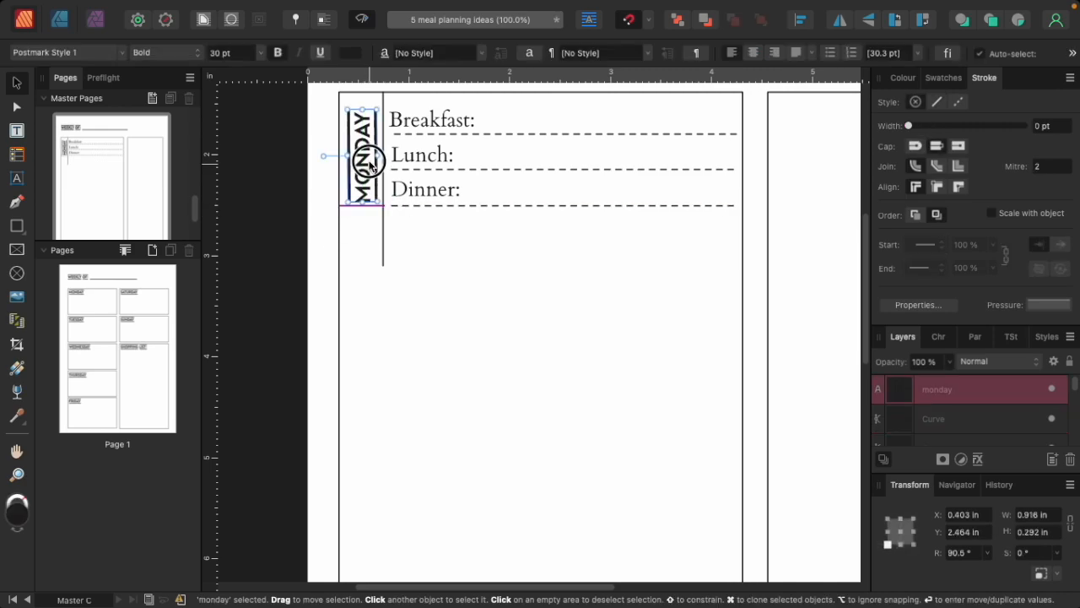
left_click(384, 259)
left_click_drag(385, 260, 383, 205)
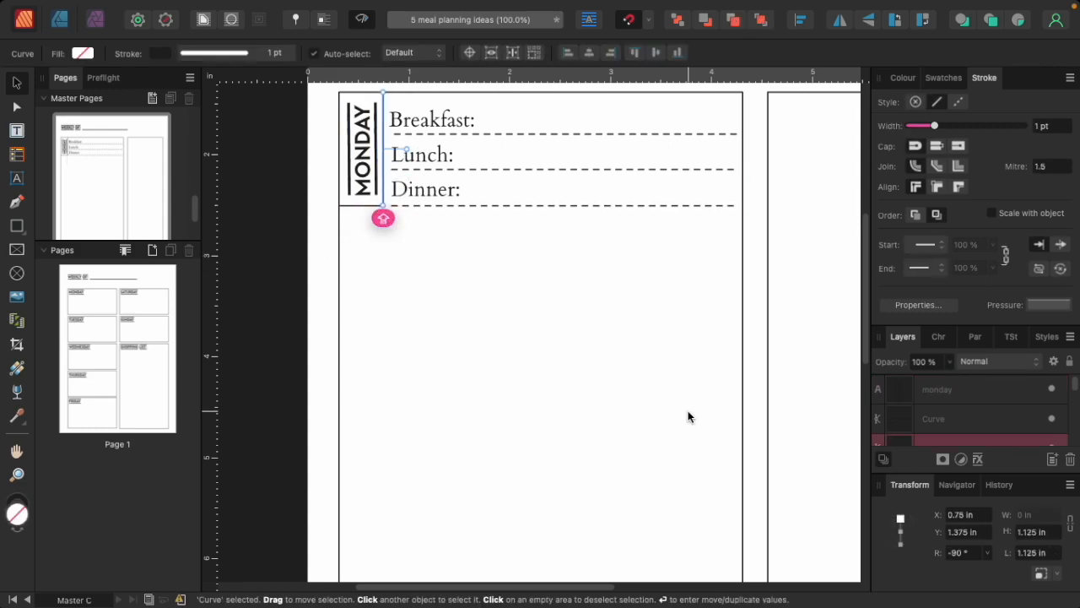
Shorten the horizontal line below MONDAY to 0.424 in so it ends at the vertical divider
key("ctrl+equal")
scroll(688, 416, "up", 4)
key("ctrl+minus")
key("ctrl+minus")
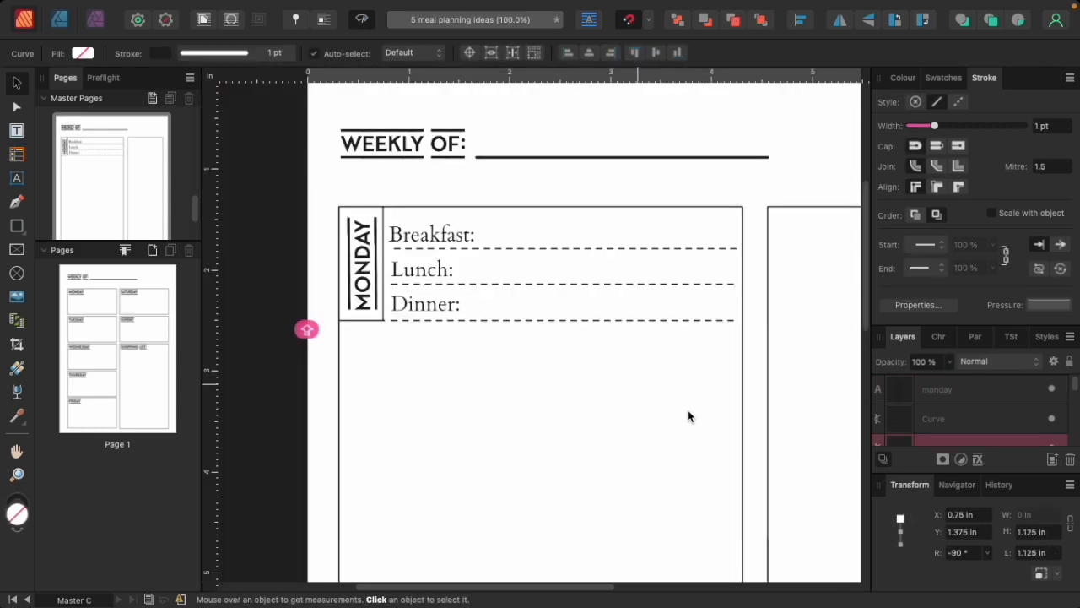
left_click(556, 394)
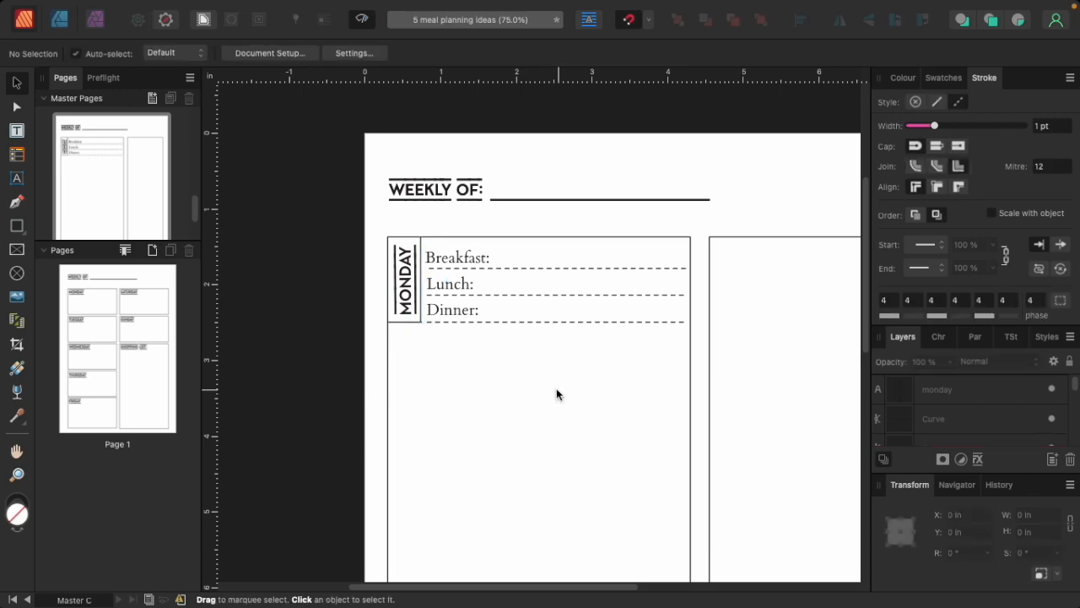
left_click(416, 322)
left_click_drag(422, 321, 420, 322)
left_click(439, 417)
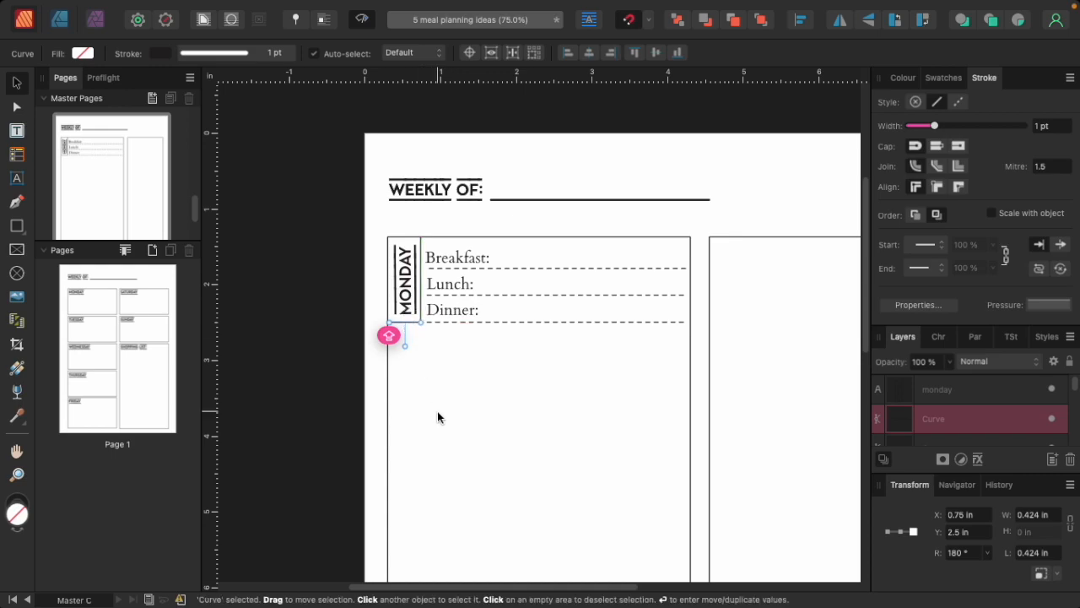
Turn off preview mode and extend the vertical divider down to the box's bottom edge, 8.469 in long
scroll(451, 404, "down", 1)
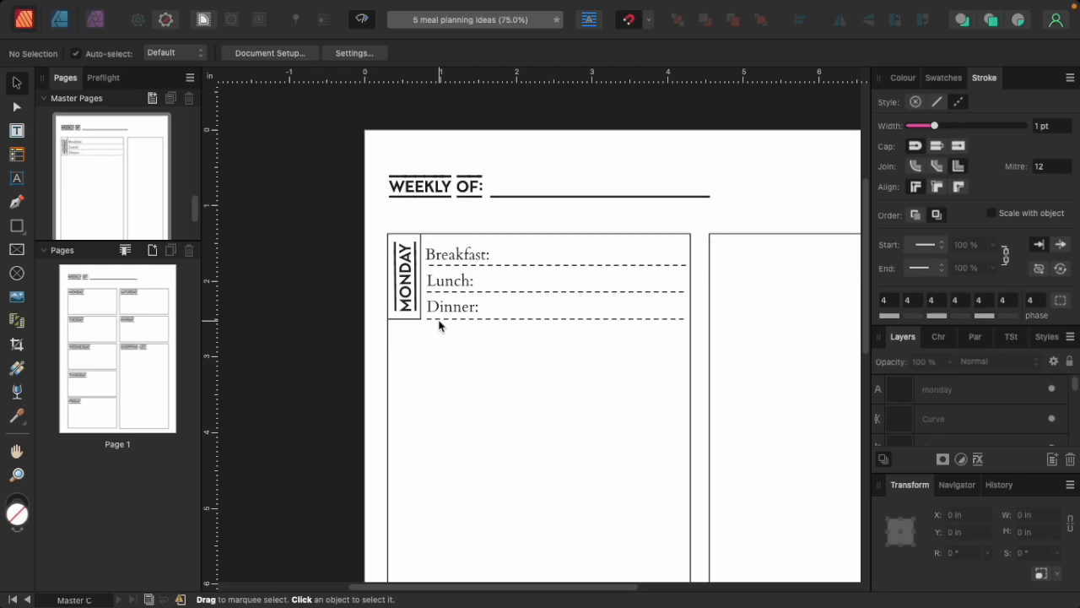
left_click(419, 298)
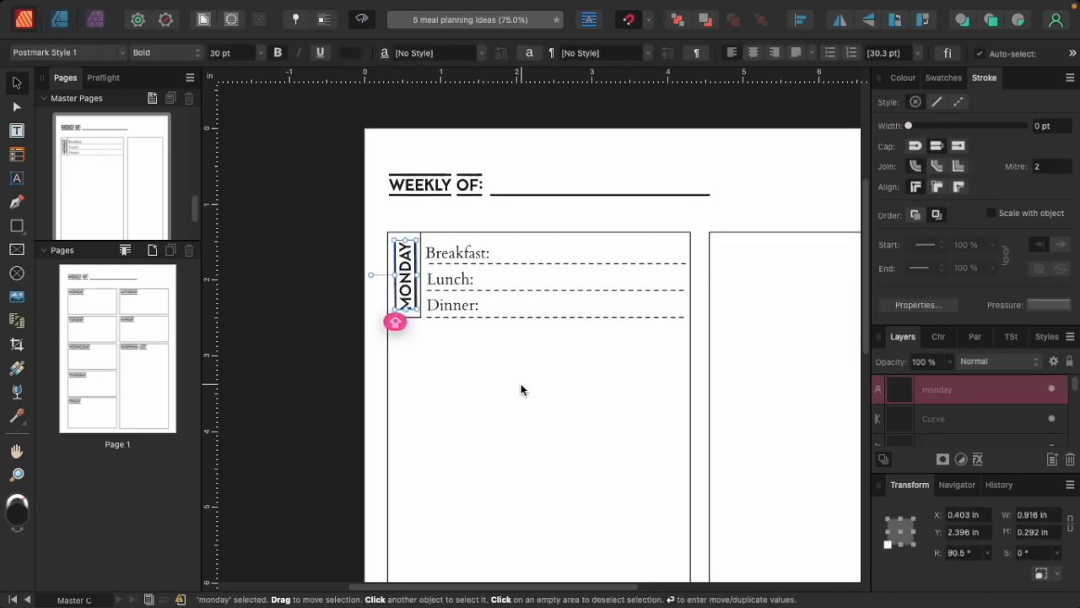
key("ctrl+w")
scroll(526, 363, "down", 3)
left_click(532, 170)
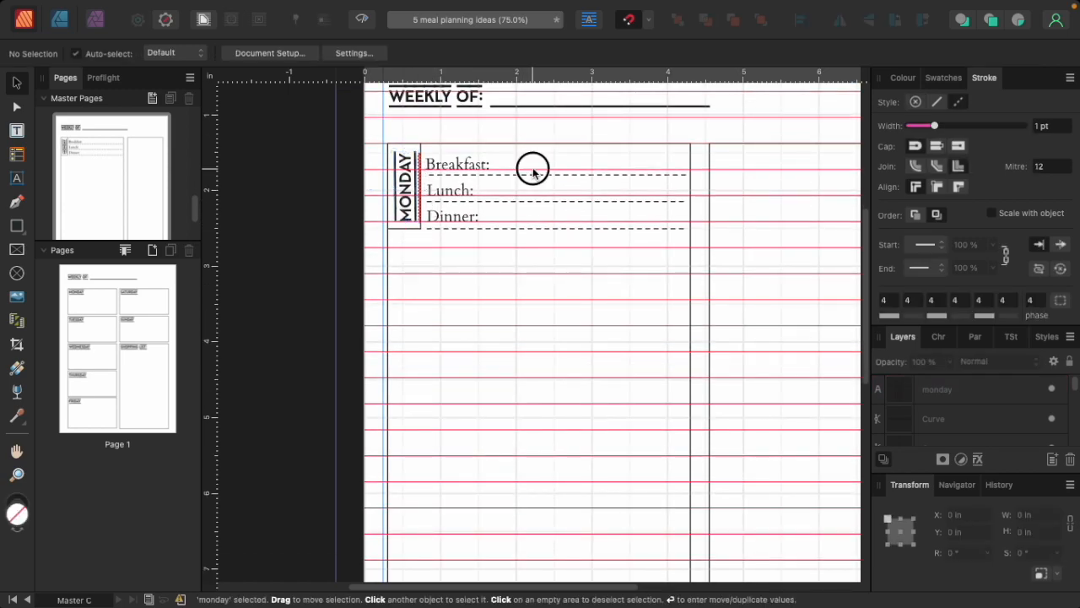
left_click(422, 150)
left_click_drag(422, 239, 422, 460)
scroll(443, 473, "down", 3)
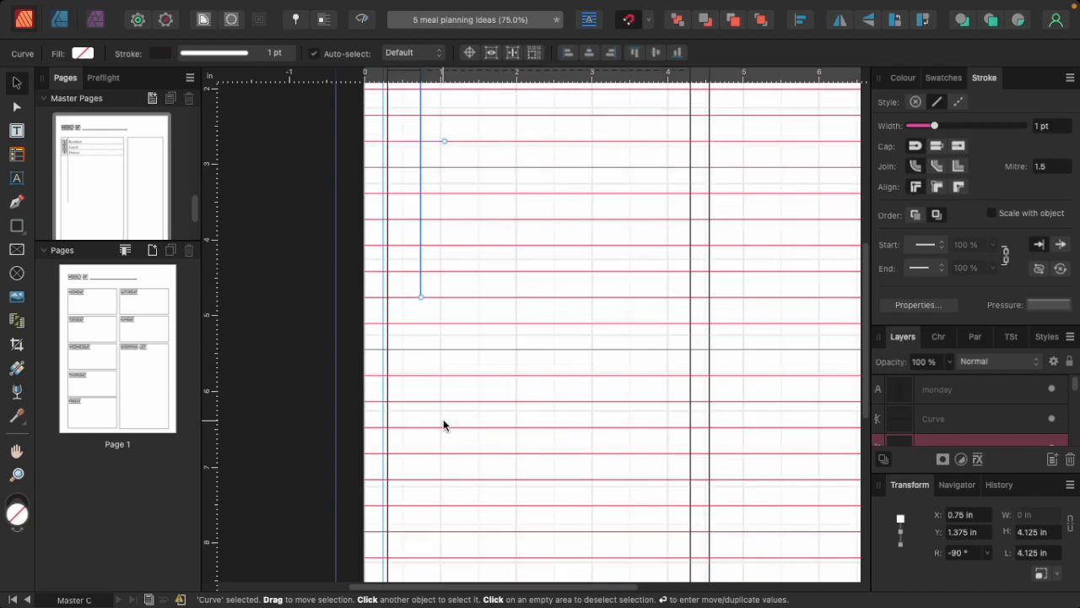
scroll(444, 425, "down", 3)
left_click_drag(421, 239, 425, 577)
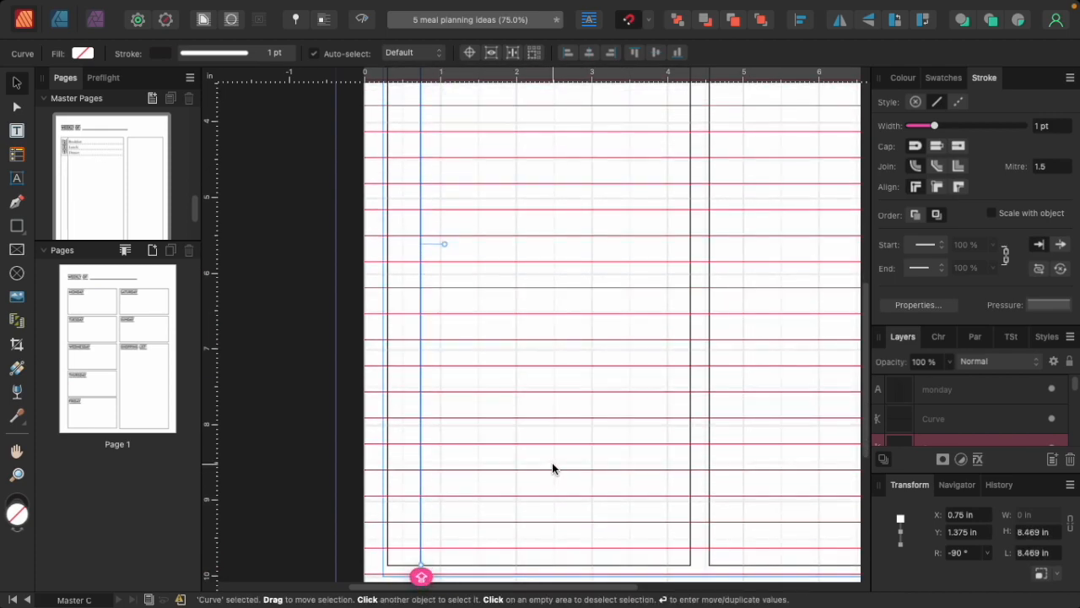
Move the wider column box around the Monday section down to Y 1.477 in, at X 0.326 in
scroll(552, 462, "up", 10)
left_click(393, 426)
left_click_drag(405, 373, 405, 381)
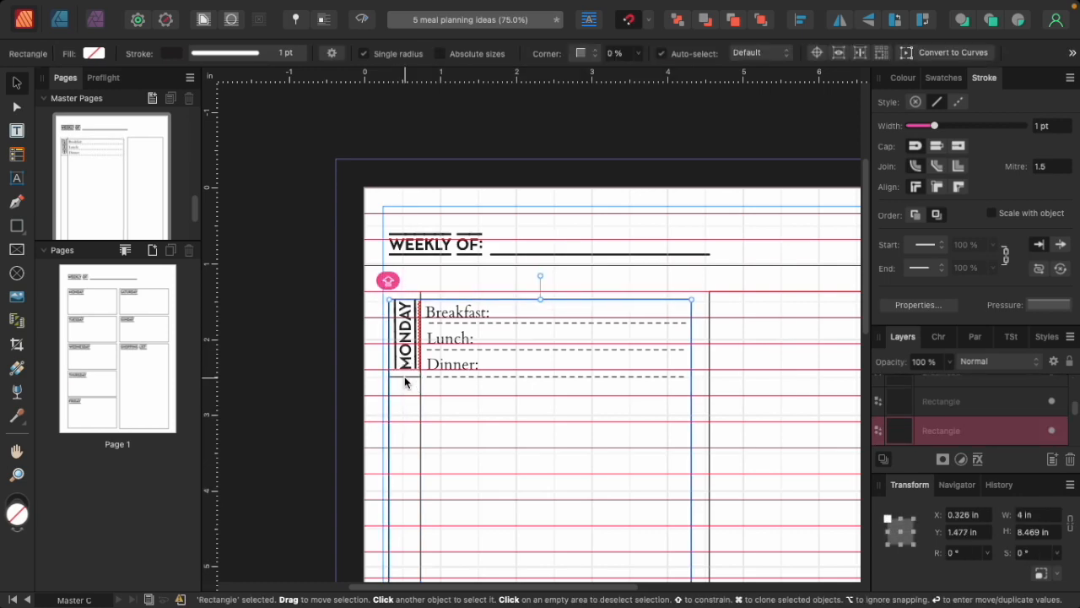
left_click(603, 218)
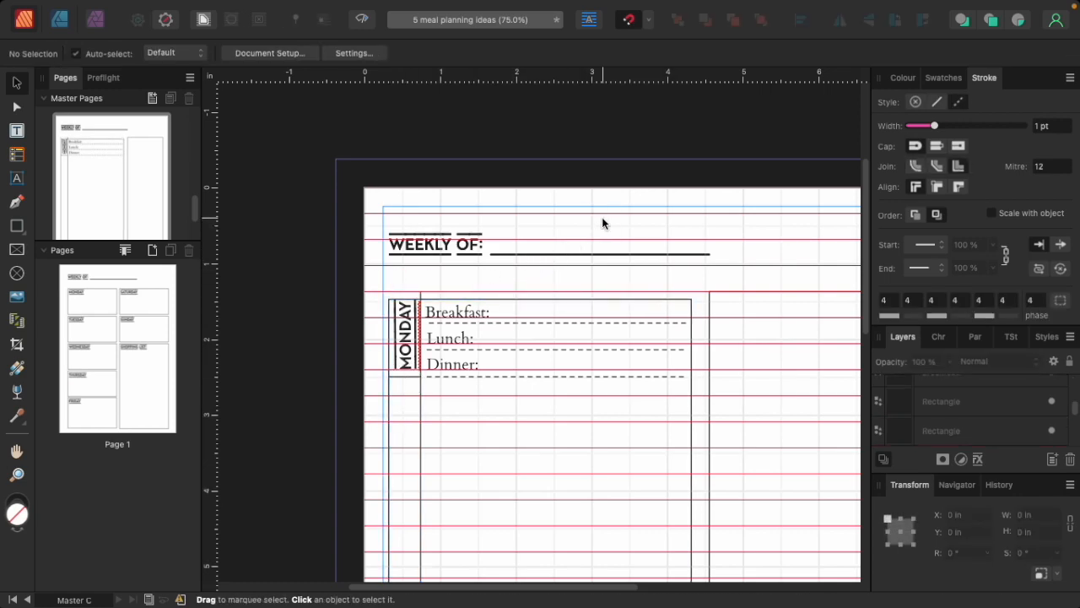
Move the short horizontal line below MONDAY to Y 2.75 in and lengthen it to 4 in across the box
left_click(430, 299)
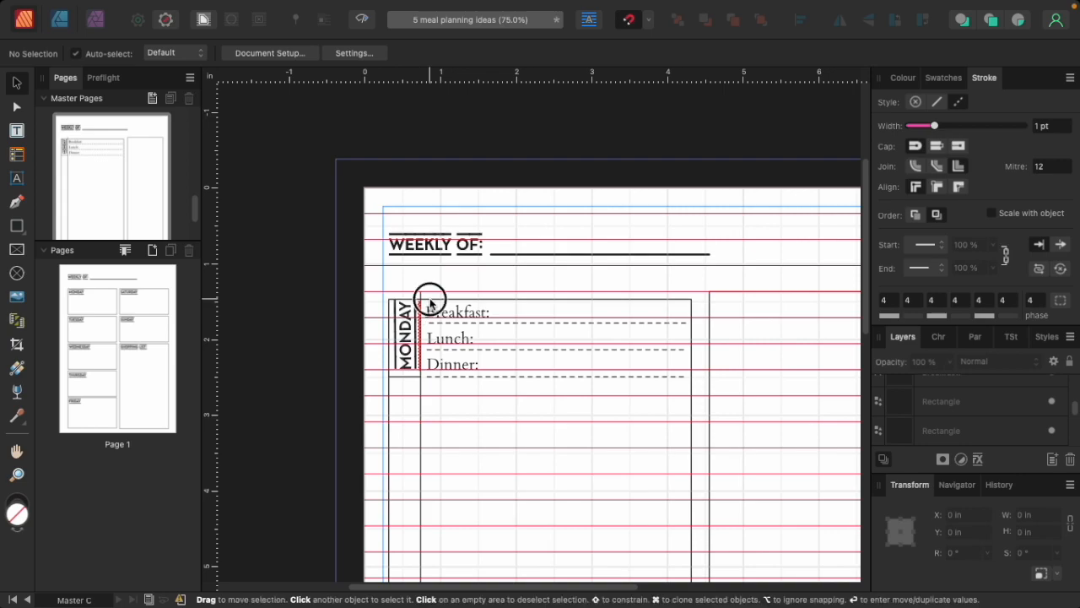
left_click(1069, 361)
left_click_drag(404, 378, 692, 409)
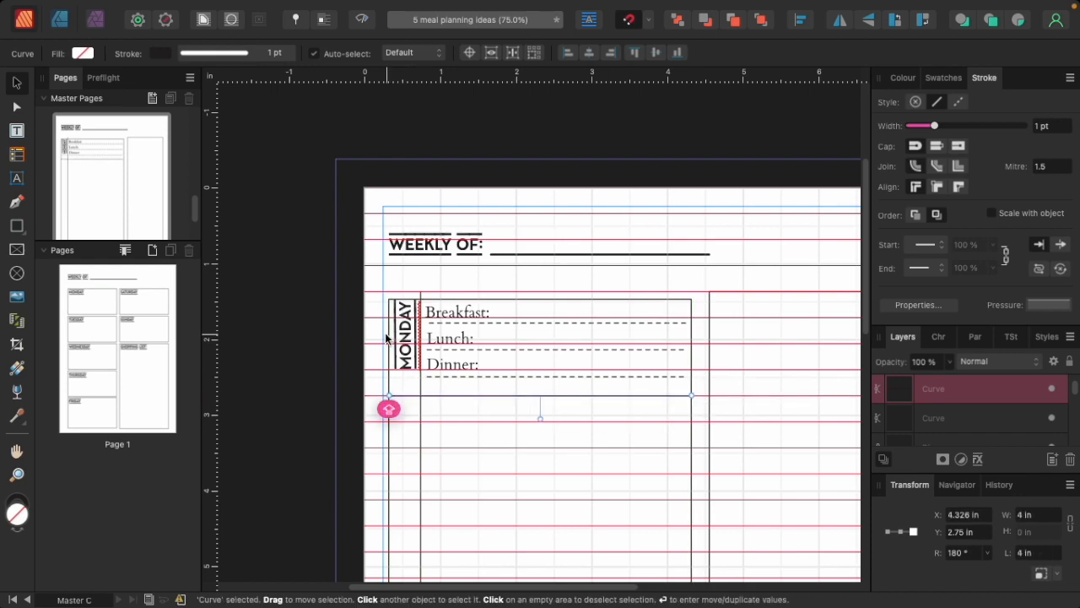
Move the MONDAY label to X 0.358 in and Y 2.601 in, centred beside the meal lines
left_click(389, 341)
left_click(400, 347)
left_click_drag(400, 350, 400, 348)
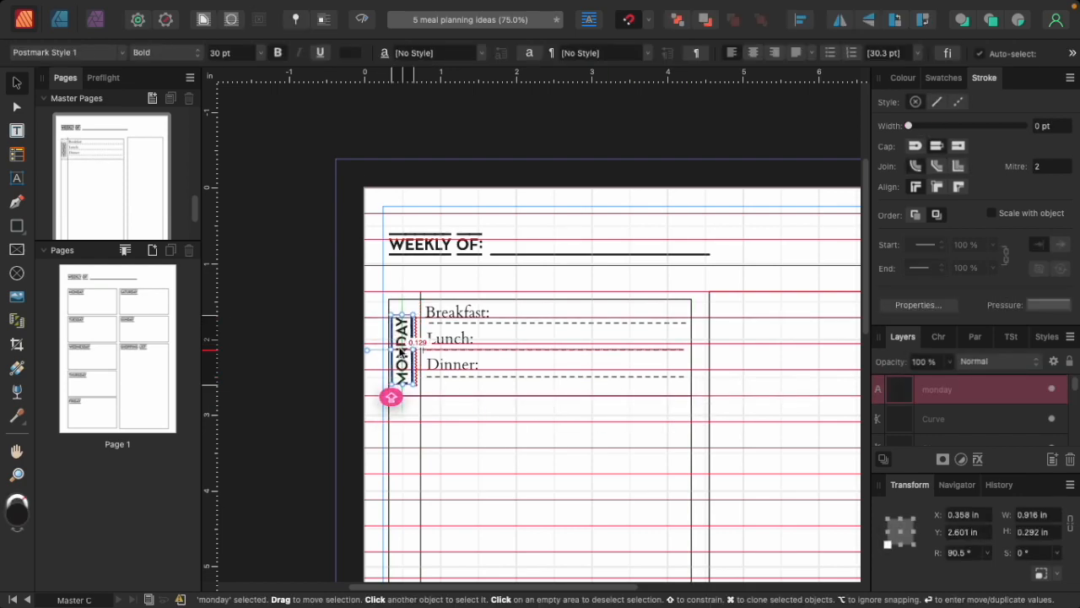
scroll(518, 364, "down", 3)
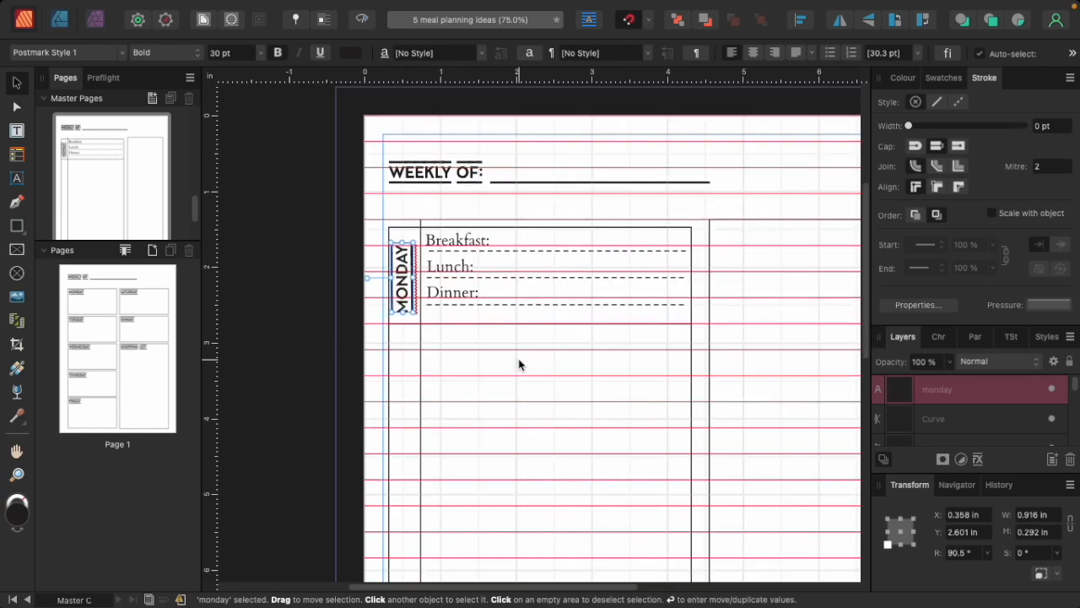
left_click(442, 325)
key("Escape")
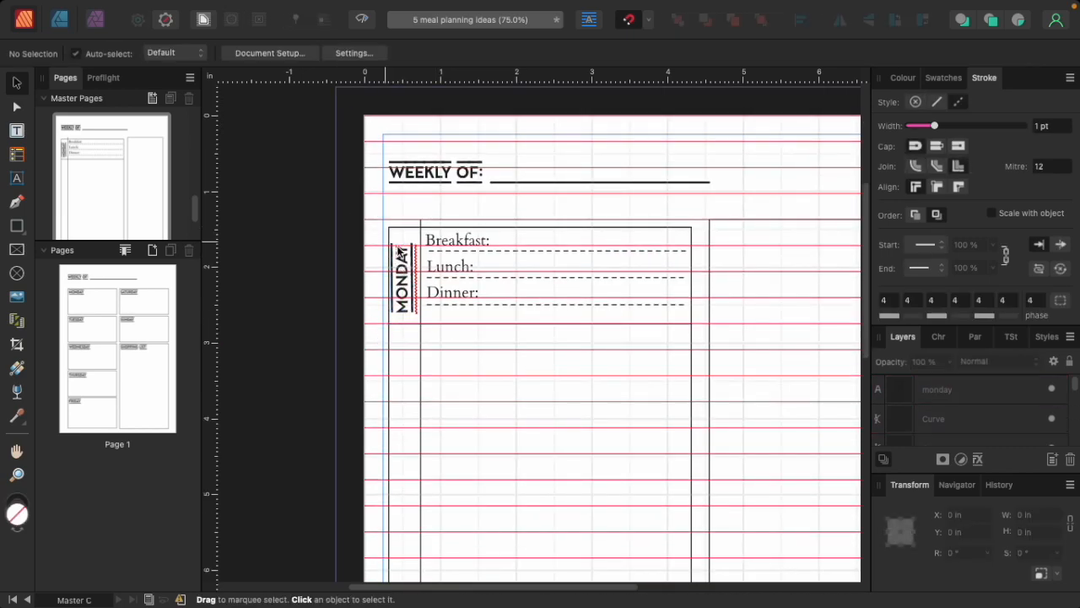
Trim the vertical divider's upper end to the box's top edge, making it 8.367 in long
left_click(421, 226)
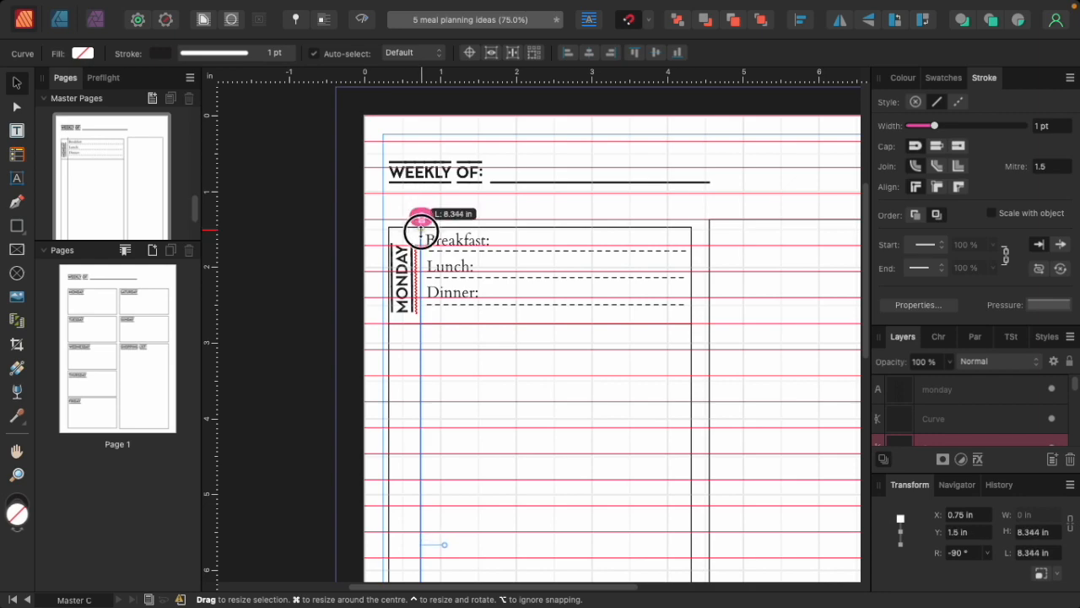
left_click_drag(421, 217, 421, 215)
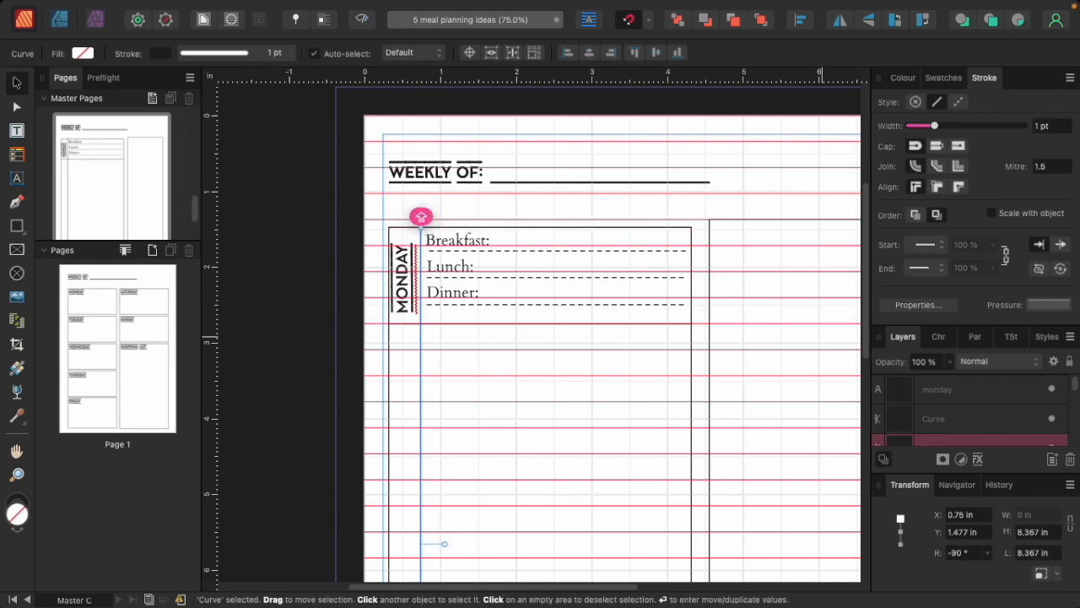
left_click(429, 354)
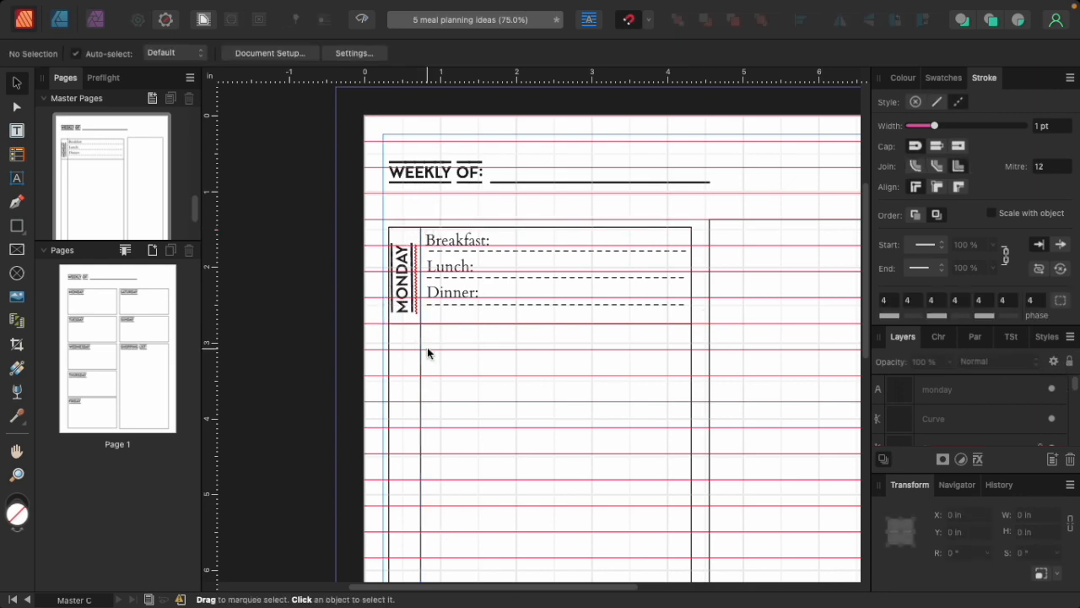
left_click(401, 281)
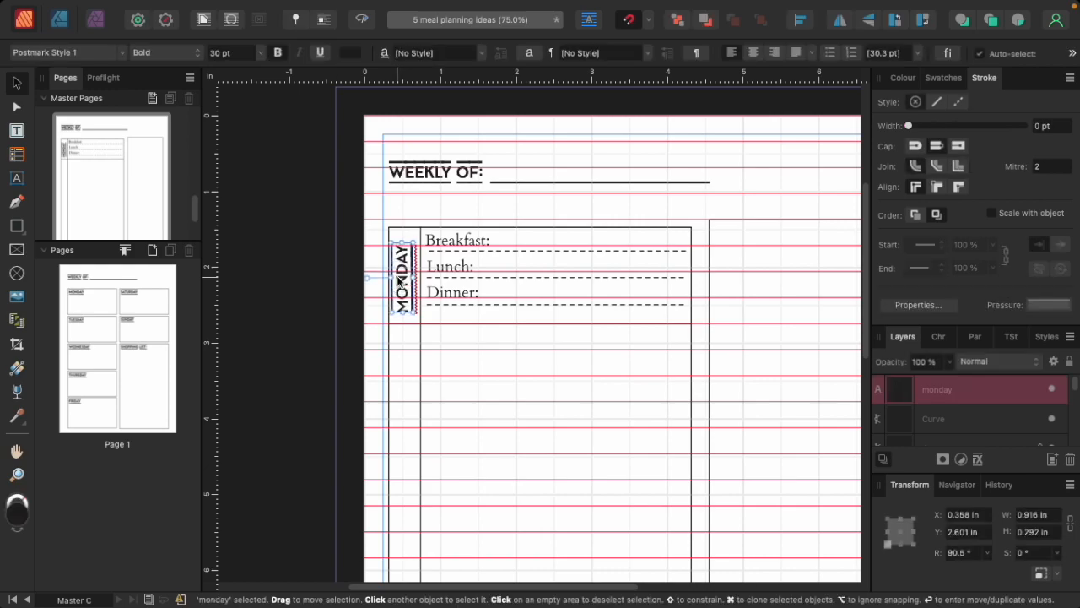
left_click(448, 245, "shift")
left_click_drag(326, 218, 686, 315)
mouse_move(485, 267)
left_mouse_down()
mouse_move(477, 379)
mouse_move(484, 369)
left_mouse_up()
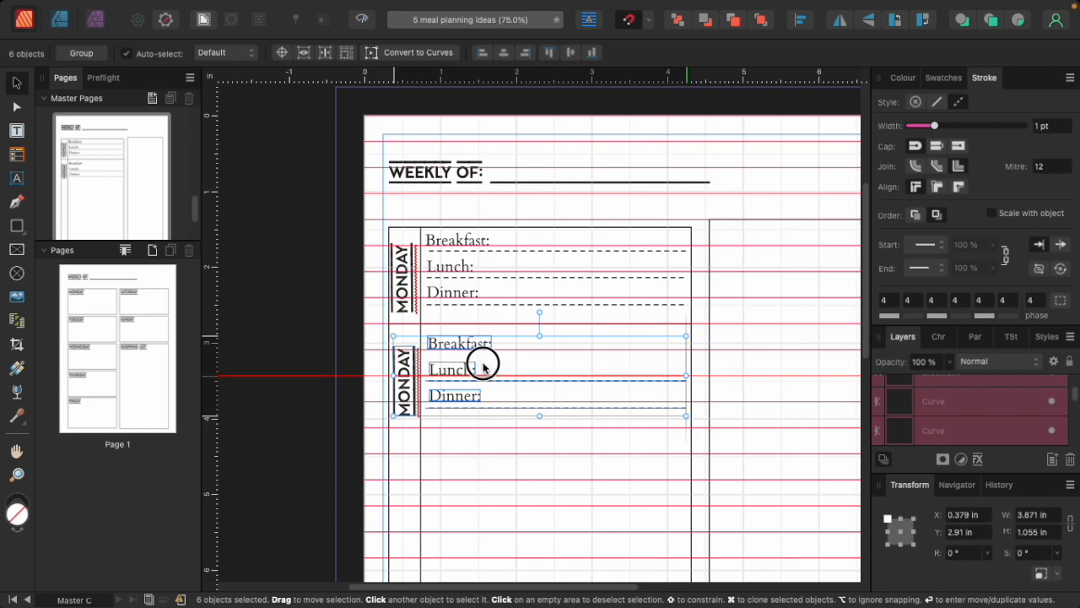
left_click(535, 451)
scroll(534, 454, "down", 1)
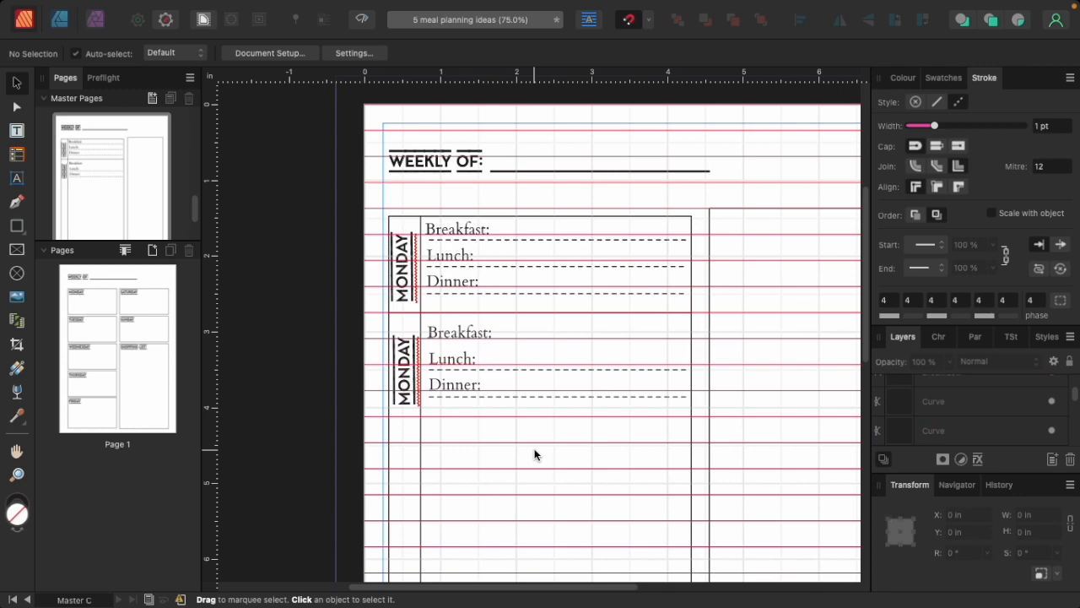
key("super+z")
key("super+z")
Duplicate the whole Monday section with its divider line directly below, placing the copy at X 0.36 in and Y 2.898 in
left_click(325, 211)
left_click_drag(321, 178, 695, 455)
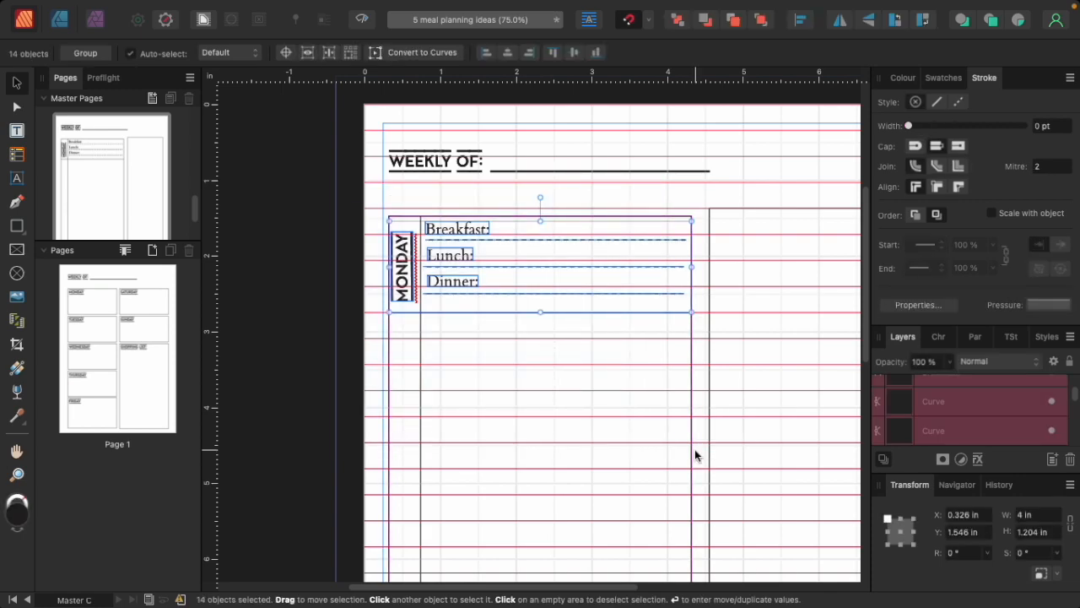
left_click_drag(462, 254, 464, 355)
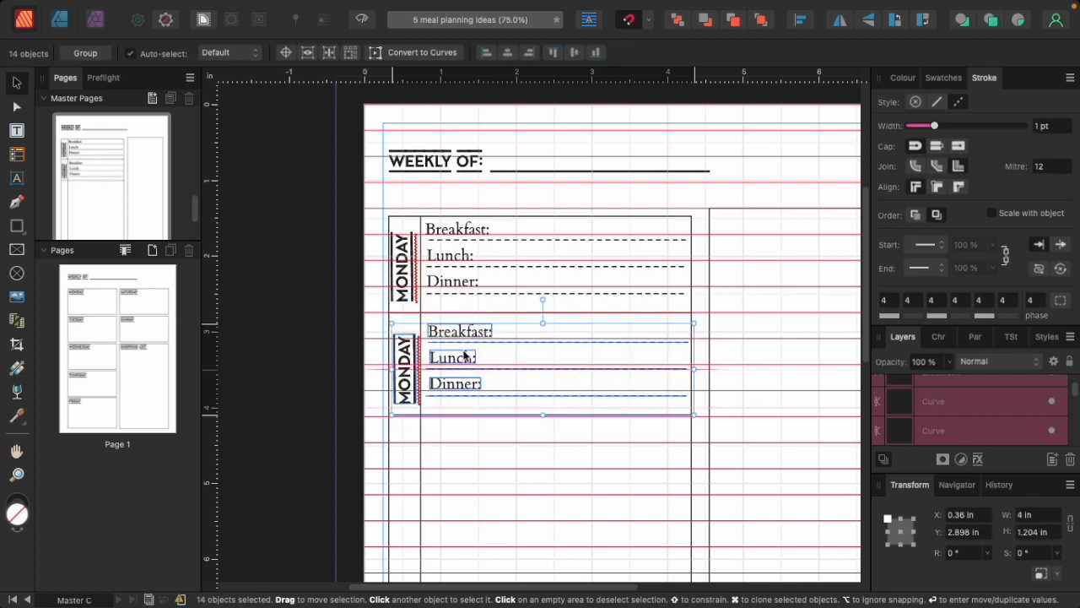
left_click_drag(464, 355, 464, 356)
scroll(495, 369, "down", 3)
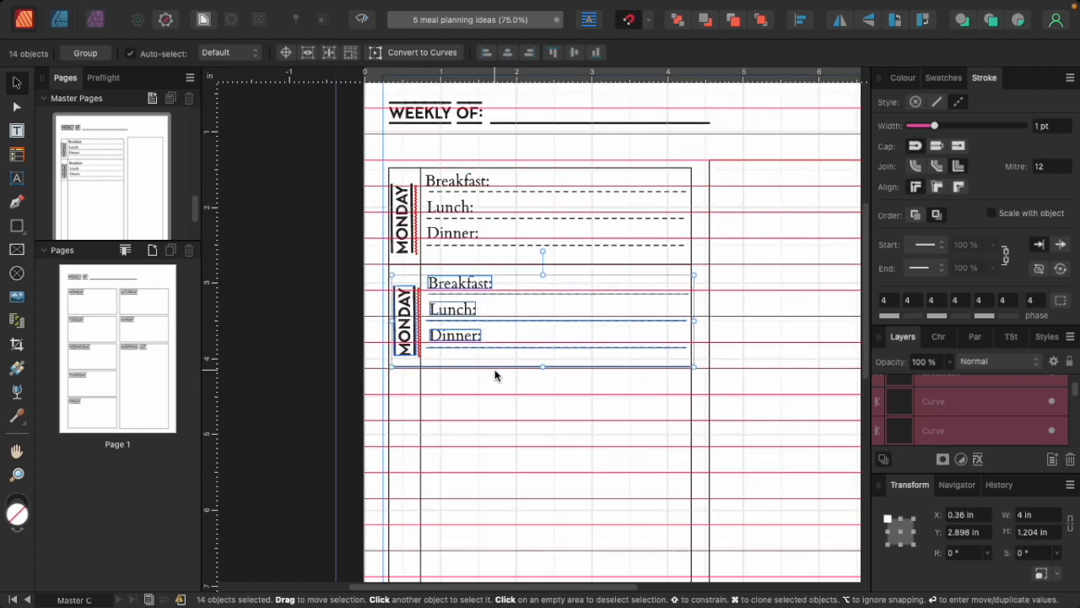
Extend the divider line under the second section to the box's left edge, making it 4.034 in long
left_click(494, 369)
left_click(433, 341)
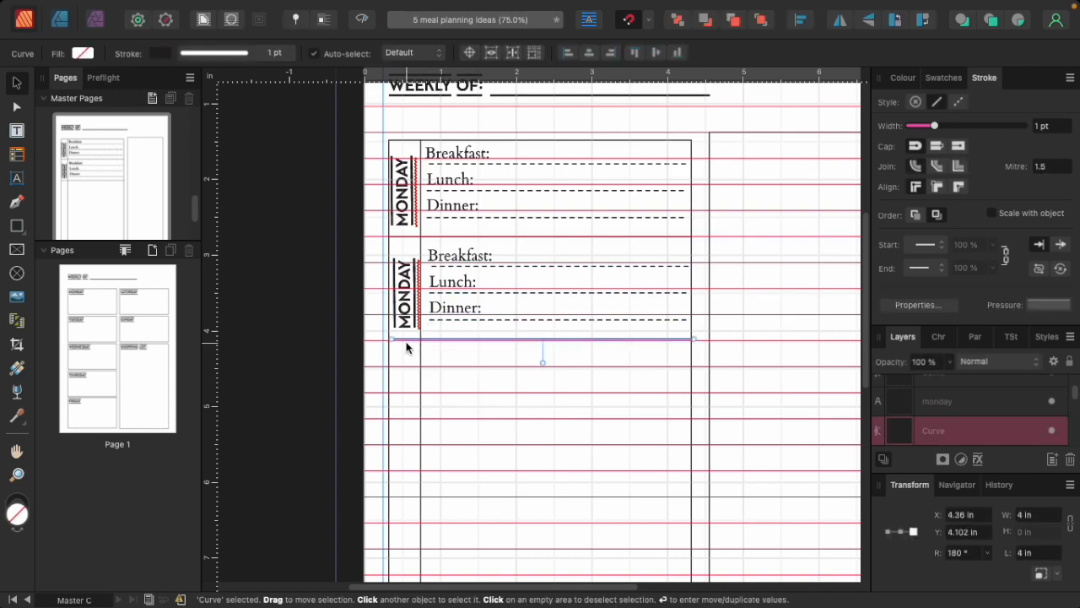
mouse_move(390, 339)
left_mouse_down()
mouse_move(383, 351)
mouse_move(390, 339)
left_mouse_up()
Duplicate the second section with its divider below it as a third section, at X 0.339 in and Y 4.296 in
scroll(469, 361, "down", 1)
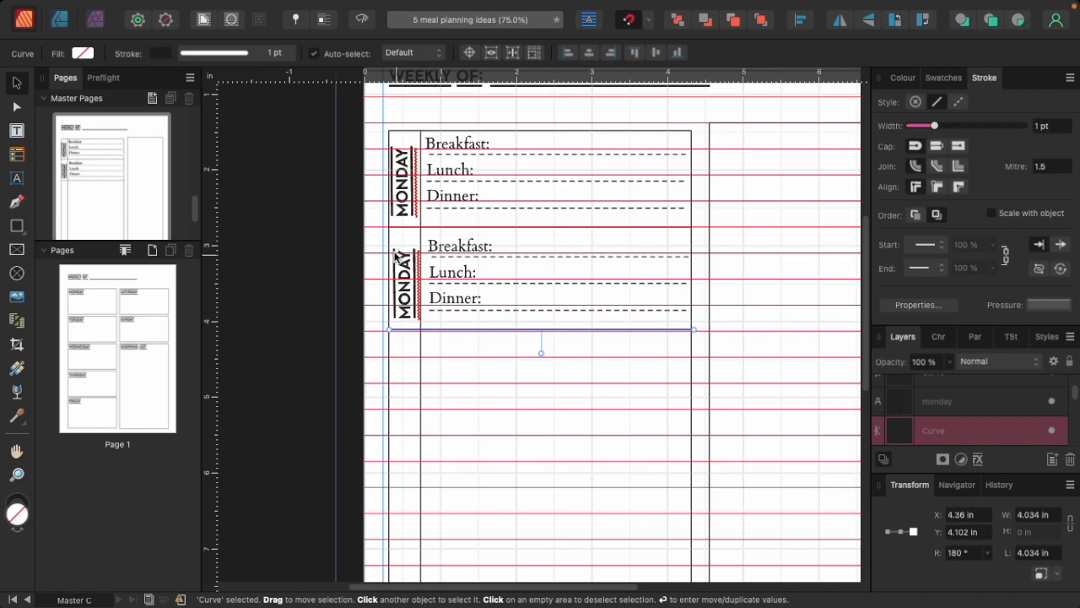
left_click(369, 244)
left_click_drag(369, 245, 707, 357)
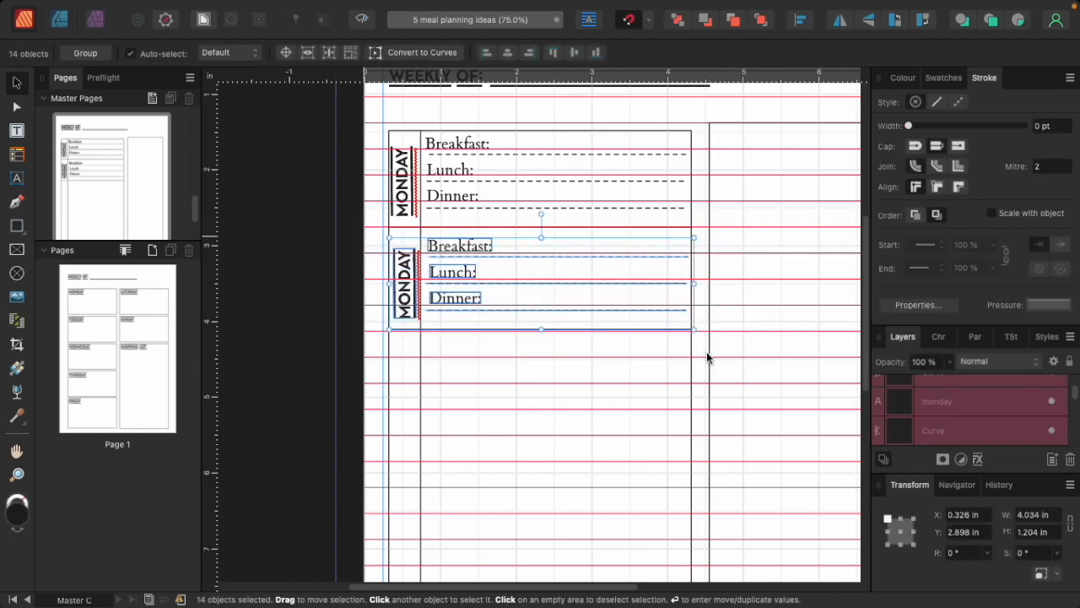
left_click_drag(457, 250, 456, 356)
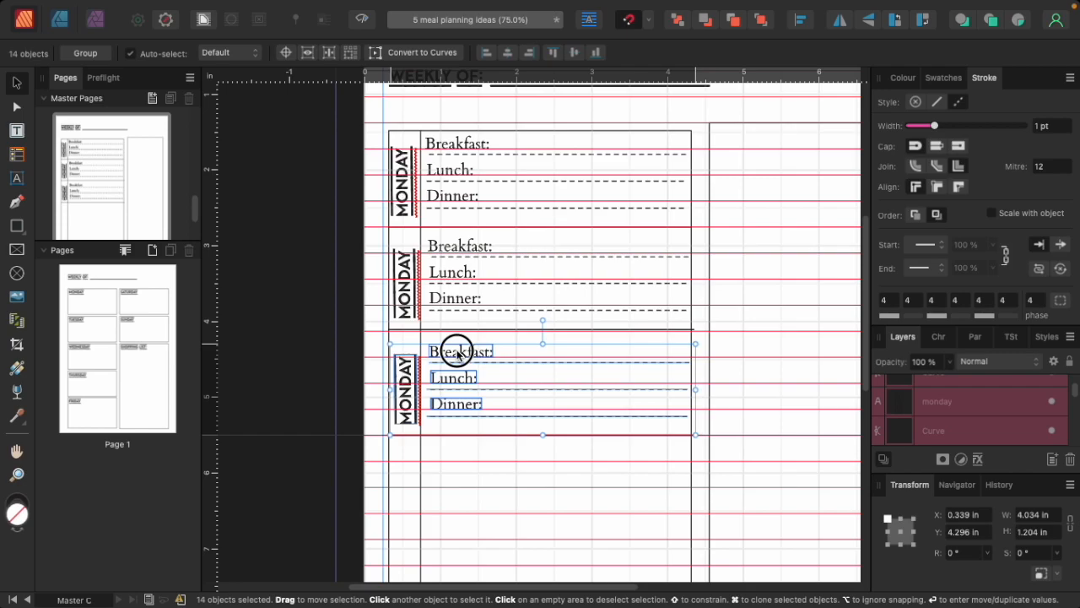
Duplicate the third section with its meal lines and divider directly below it as a fourth section
scroll(481, 354, "down", 5)
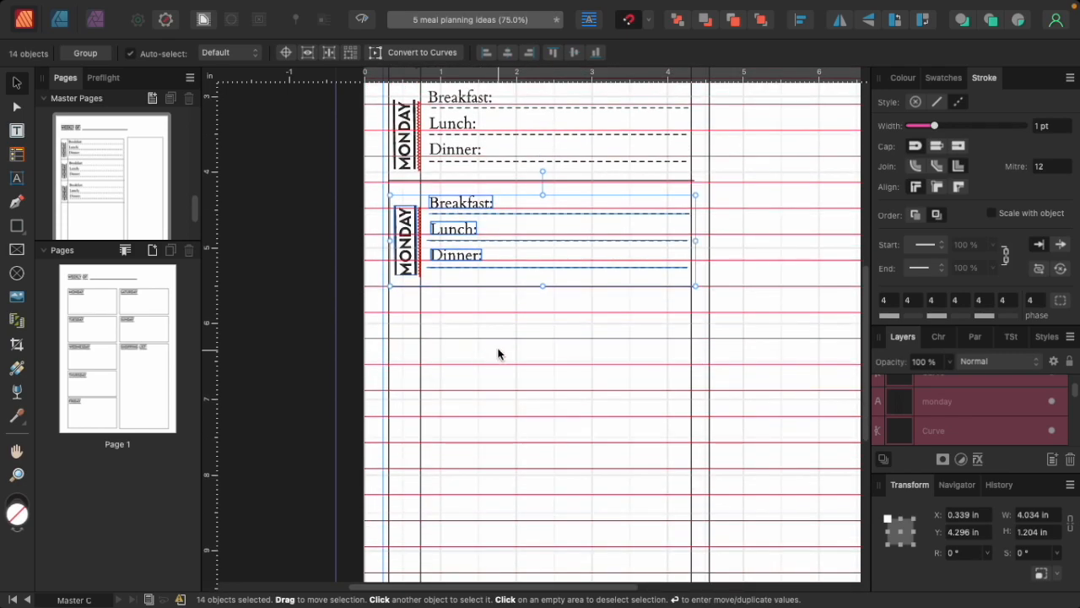
left_click(498, 353)
left_click_drag(359, 196, 709, 419)
left_click_drag(473, 210, 472, 312)
scroll(494, 357, "down", 3)
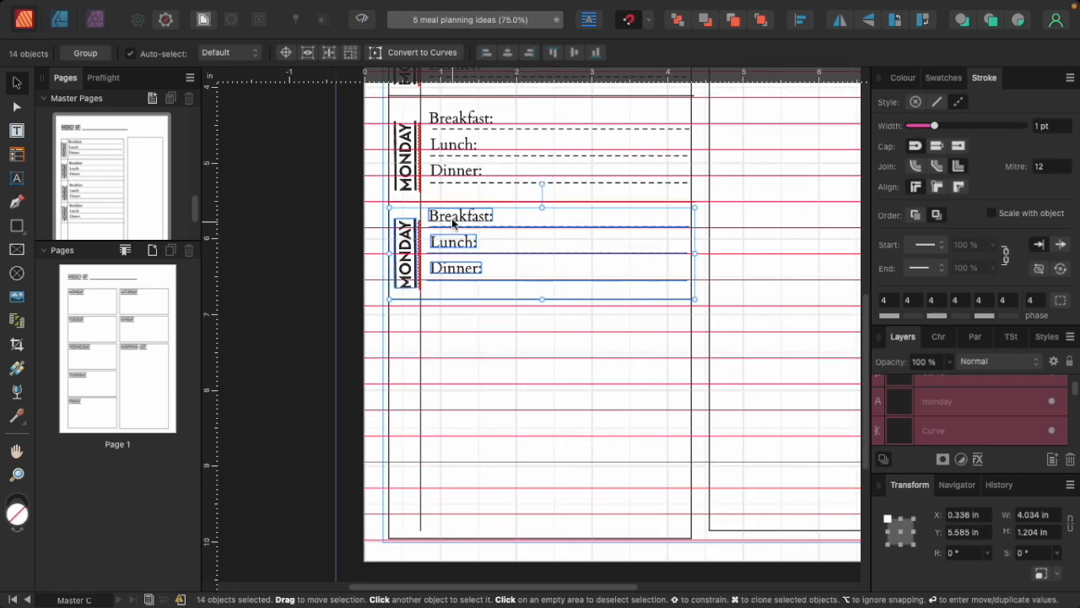
Duplicate the section twice more down the wider box, placing the copies at Y 6.96 in and Y 8.335 in
left_click_drag(452, 228, 452, 326)
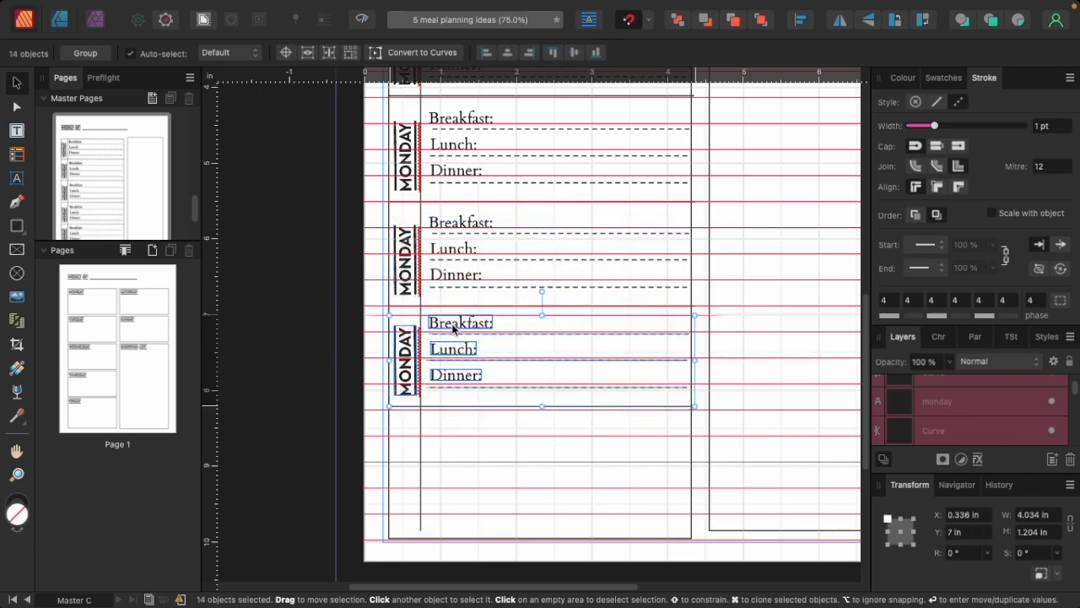
left_click_drag(452, 325, 452, 323)
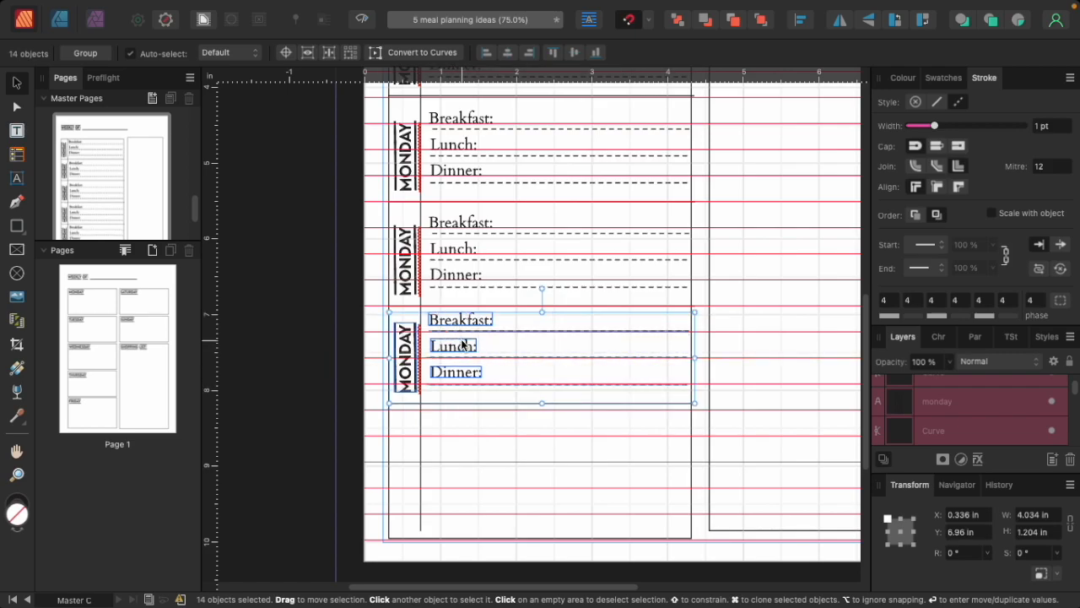
scroll(462, 341, "up", 4)
scroll(461, 341, "up", 3)
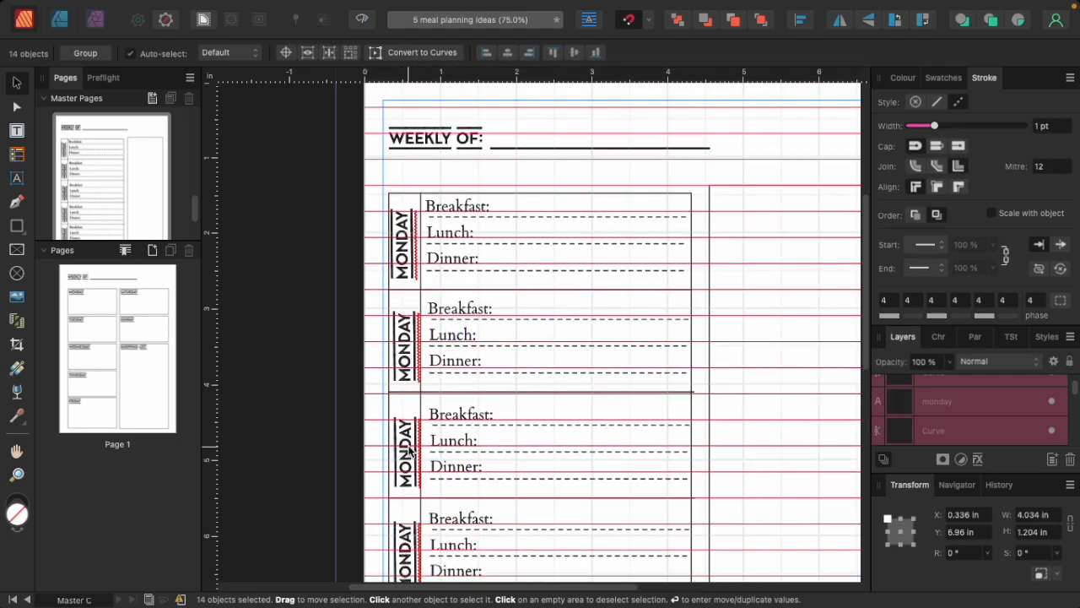
scroll(408, 453, "down", 15)
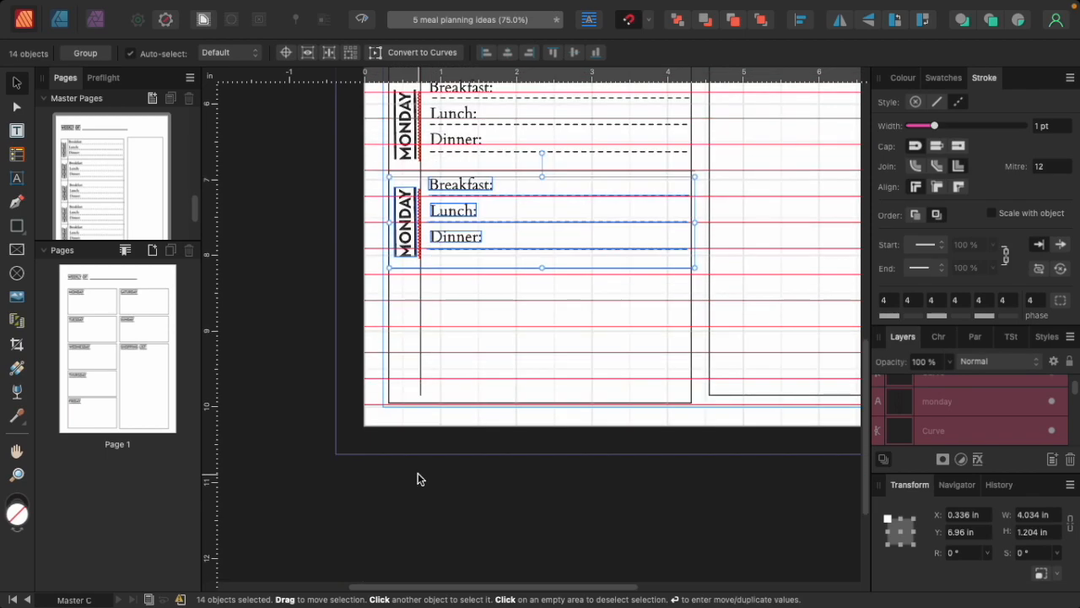
left_click_drag(460, 203, 459, 310)
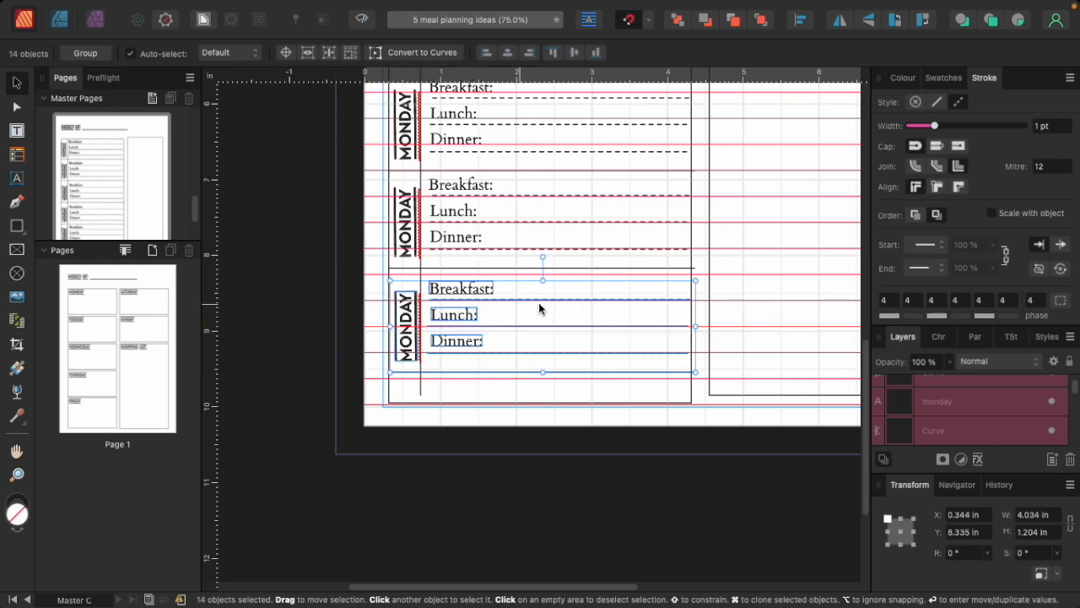
Preview the page without guides and look over the spacing of the stacked day sections
scroll(556, 309, "down", 2)
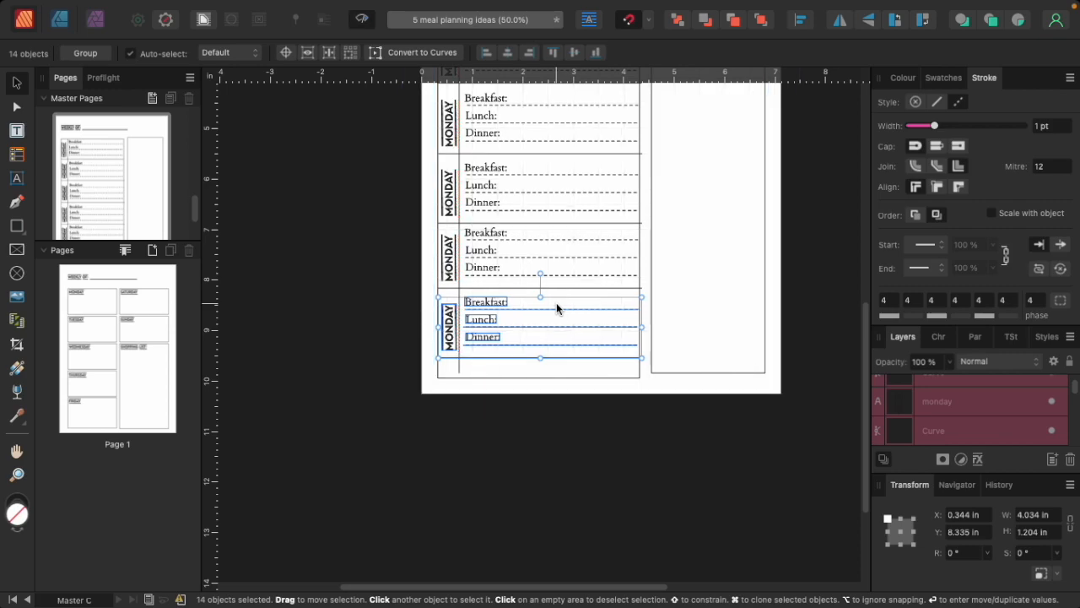
scroll(556, 304, "up", 5)
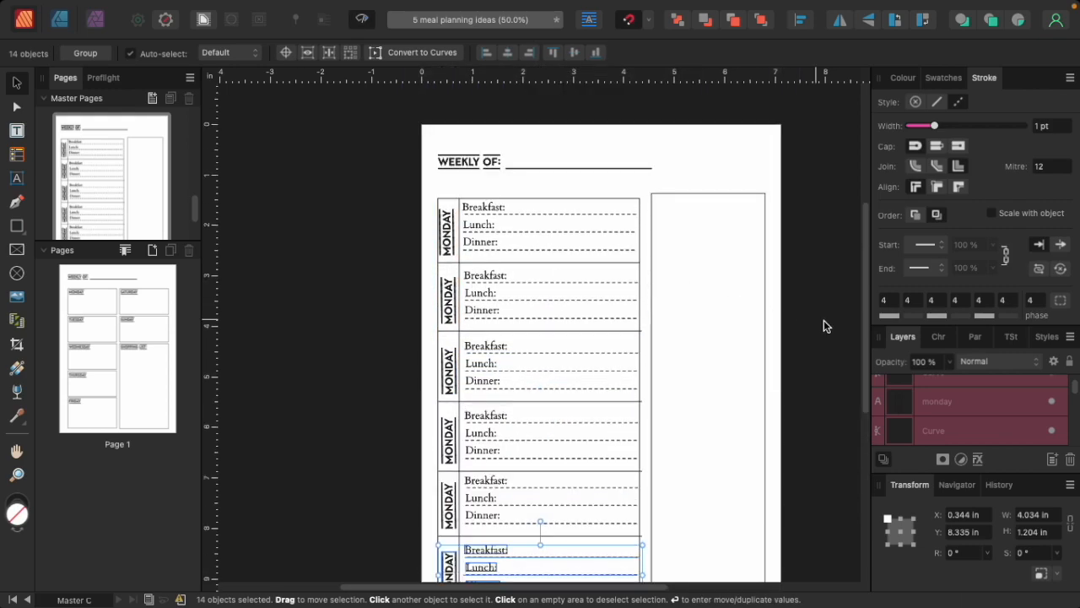
scroll(776, 279, "down", 1)
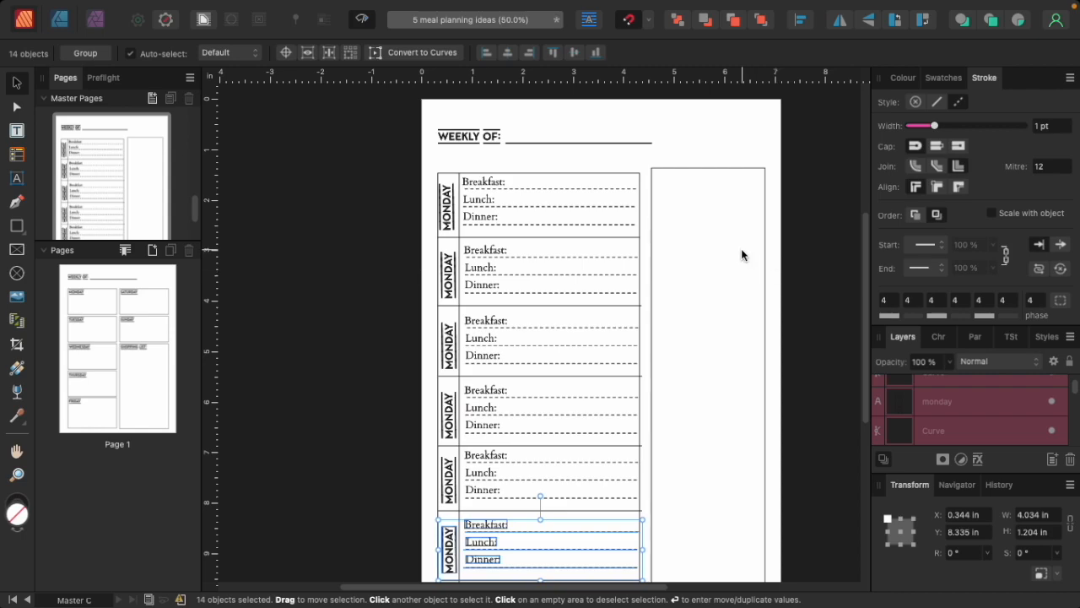
scroll(742, 255, "up", 2)
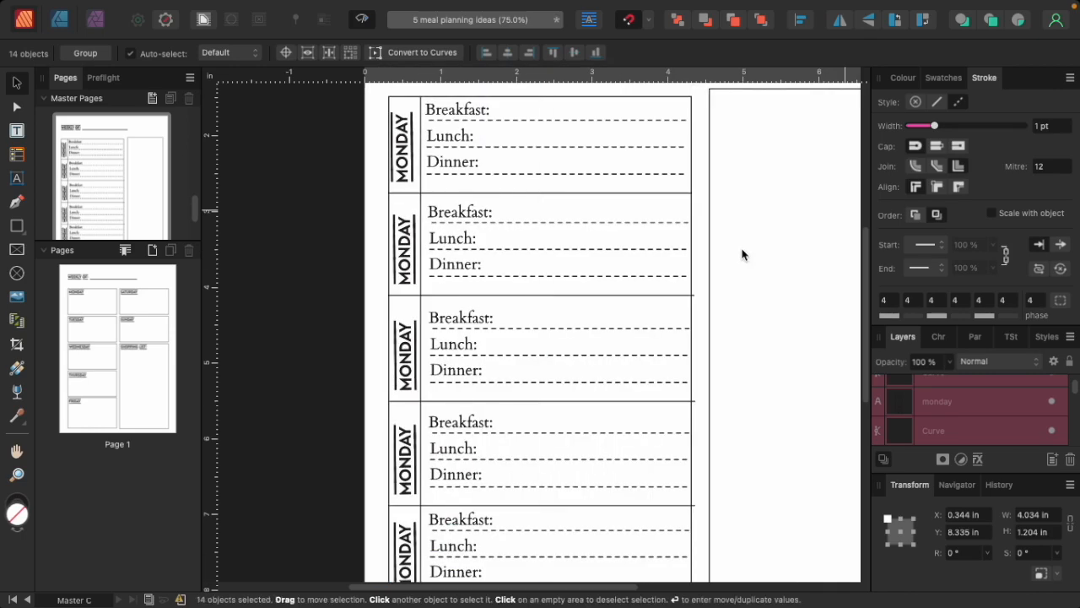
left_click(409, 145)
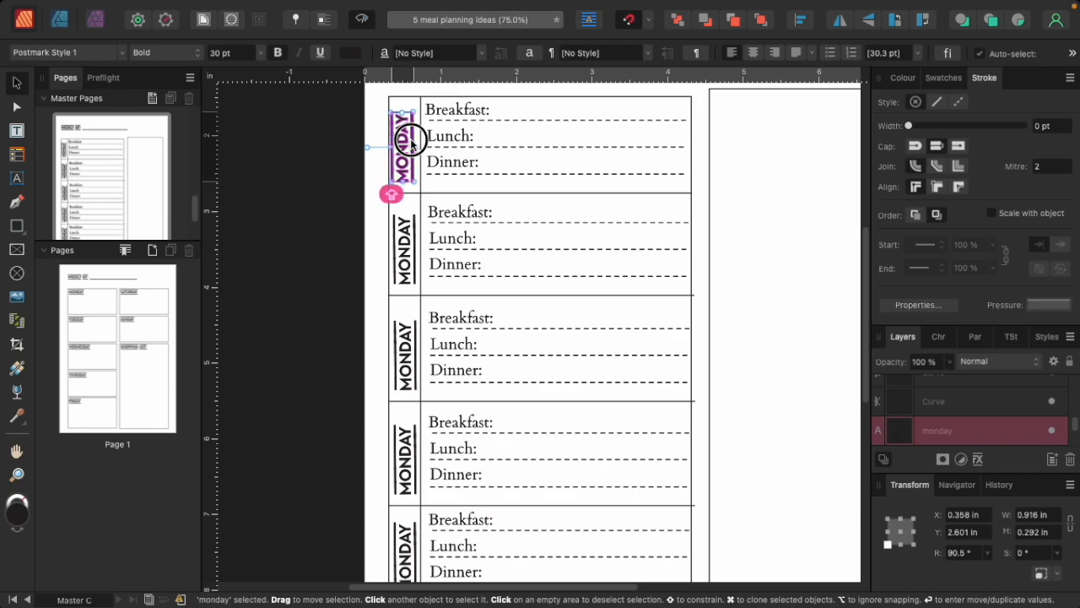
left_click_drag(413, 143, 337, 170)
key("Delete")
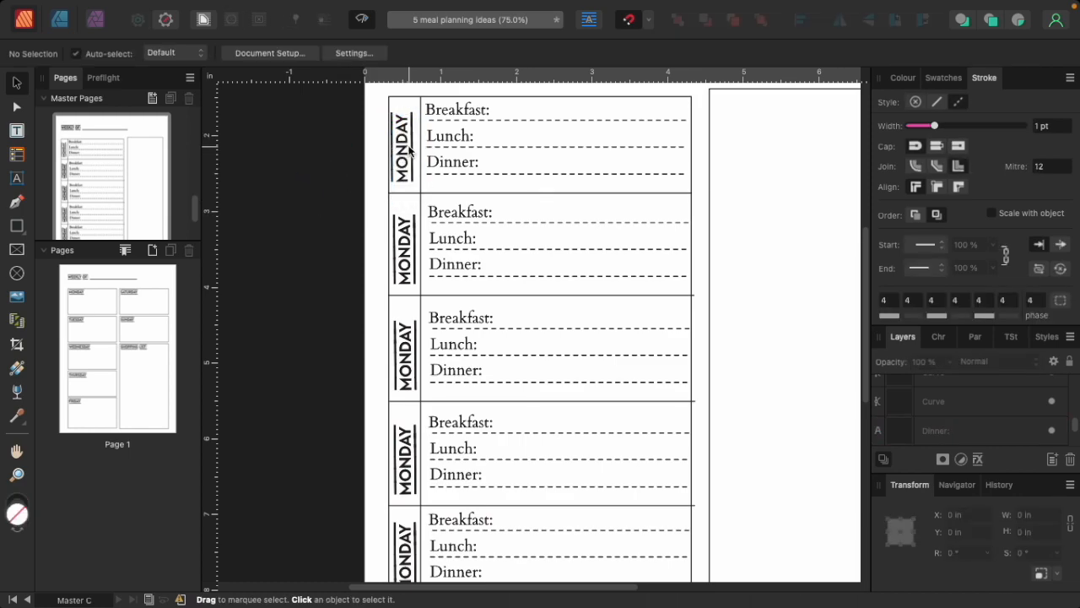
left_click(409, 245)
key("Delete")
left_click(410, 255)
key("Delete")
key("super+z")
left_click(412, 321)
key("Delete")
left_click(408, 460)
key("Delete")
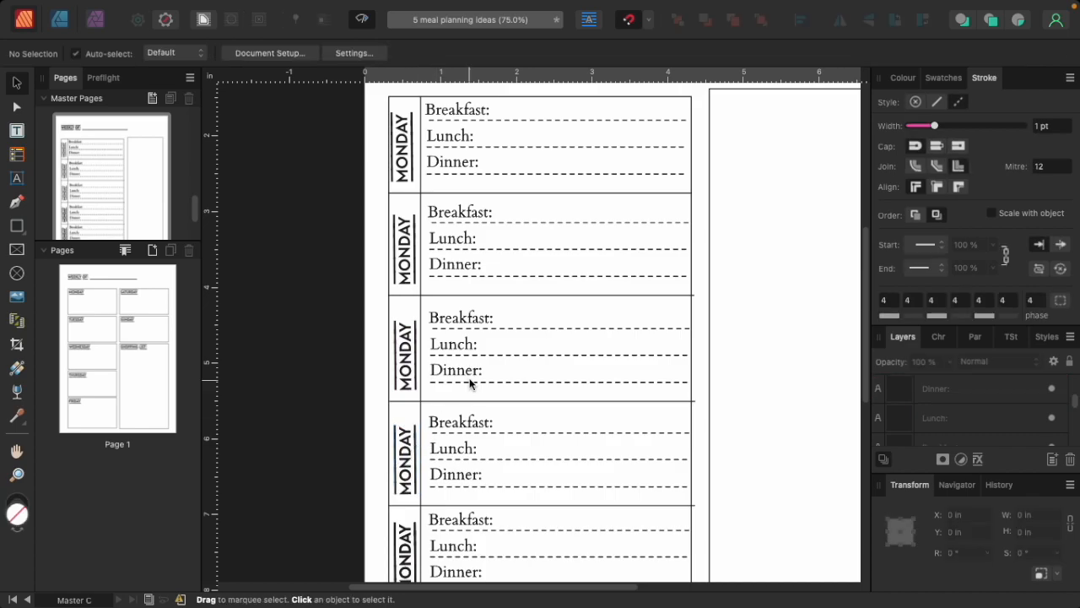
scroll(469, 382, "down", 3)
left_click(411, 363)
key("Delete")
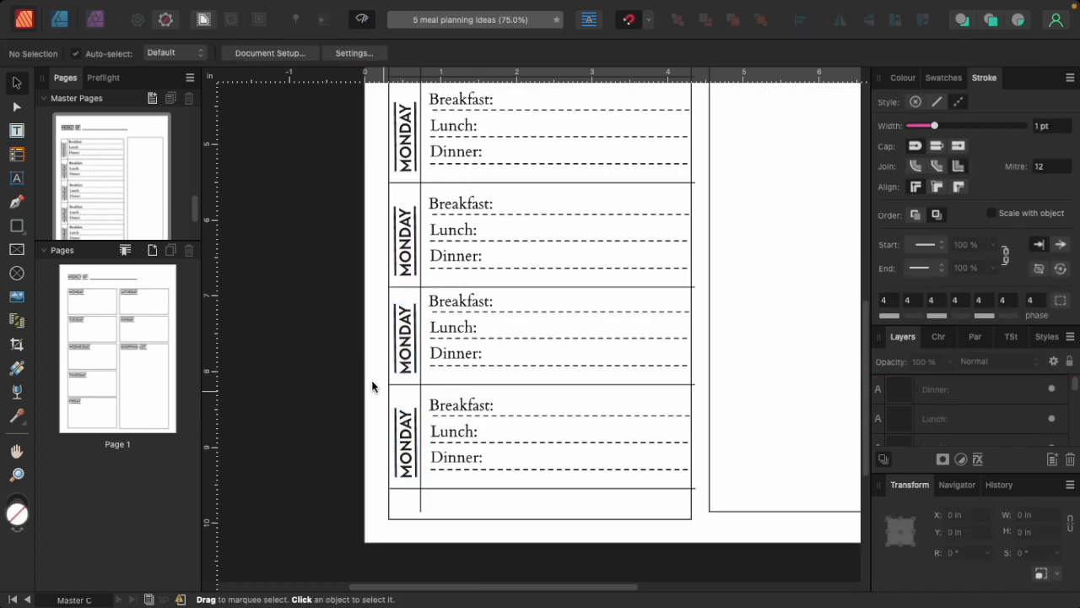
Move the MONDAY labels of the stacked sections to X 0.392 in, lining them up inside the narrow label column
scroll(324, 348, "up", 8)
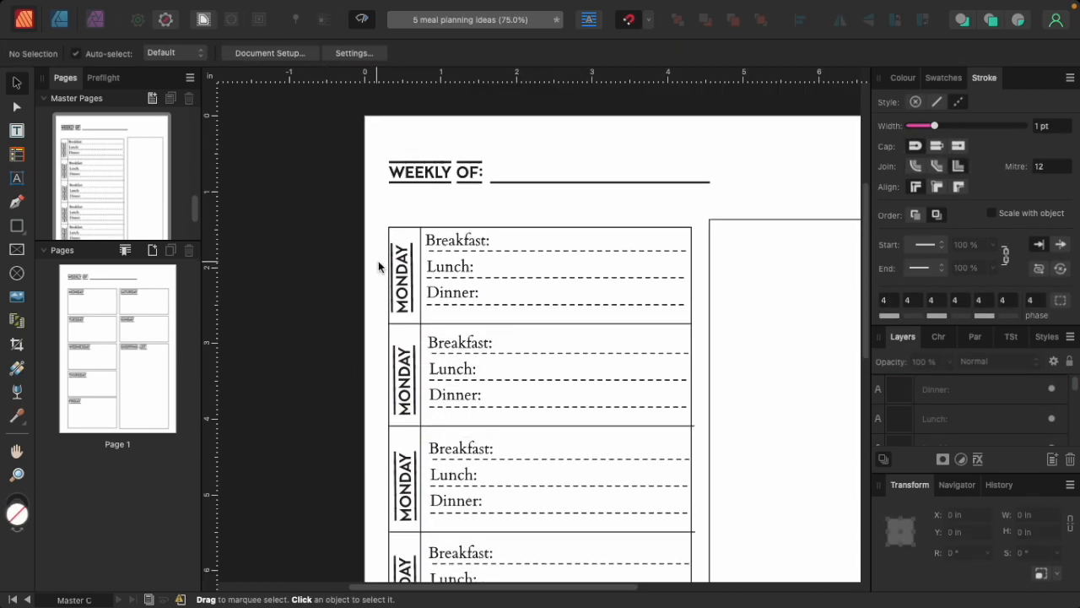
left_click(397, 264)
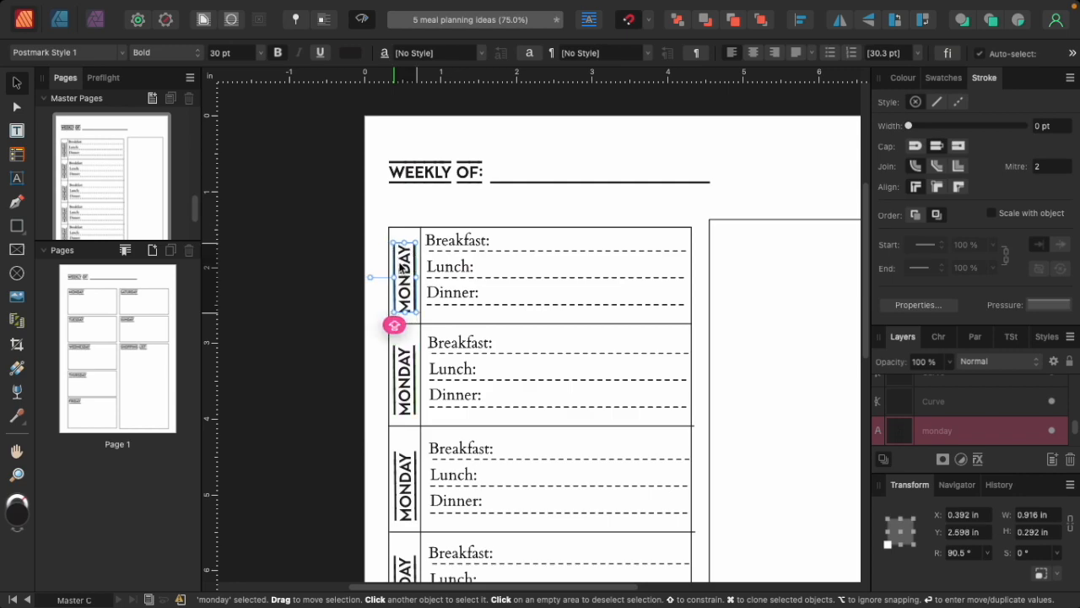
scroll(393, 321, "down", 2)
left_click(402, 366)
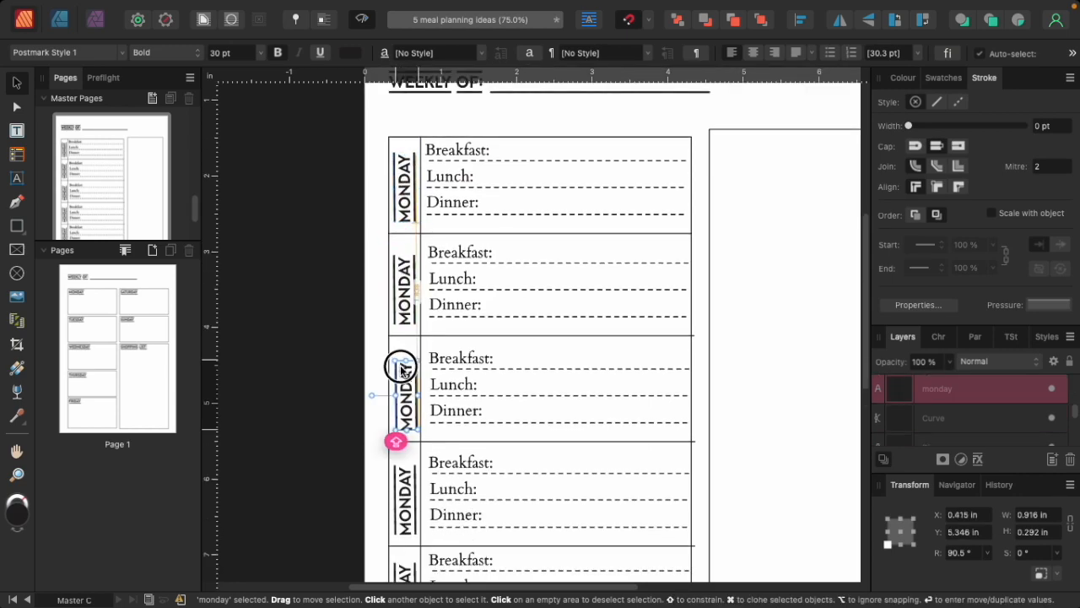
left_click_drag(402, 369, 404, 411)
scroll(398, 371, "down", 5)
scroll(403, 308, "down", 2)
scroll(405, 278, "up", 8)
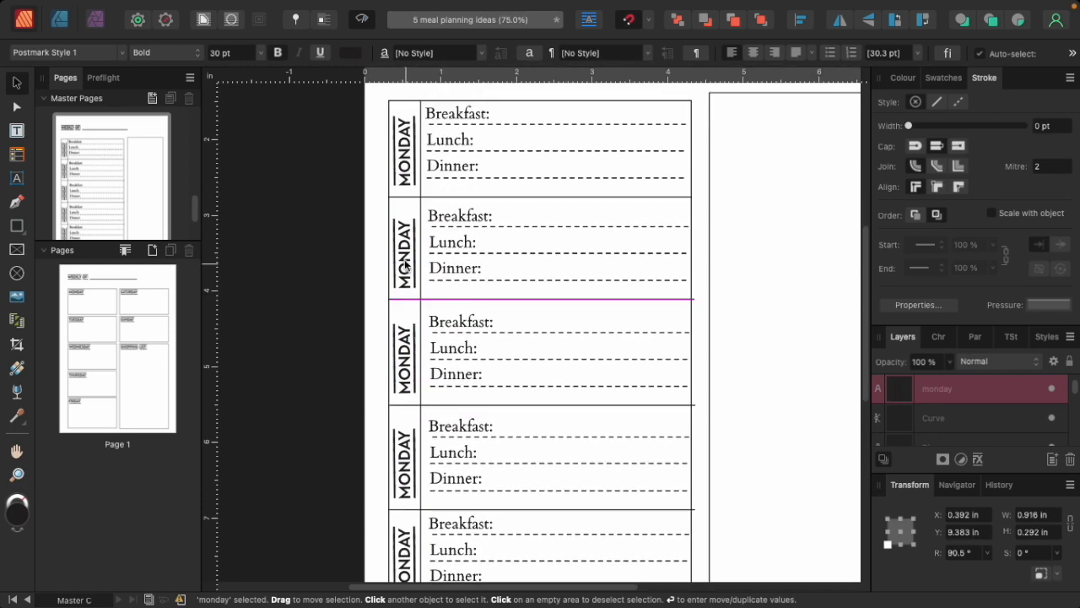
Change the second section's MONDAY label to TUESDAY
double_click(405, 258)
type("YESDAY")
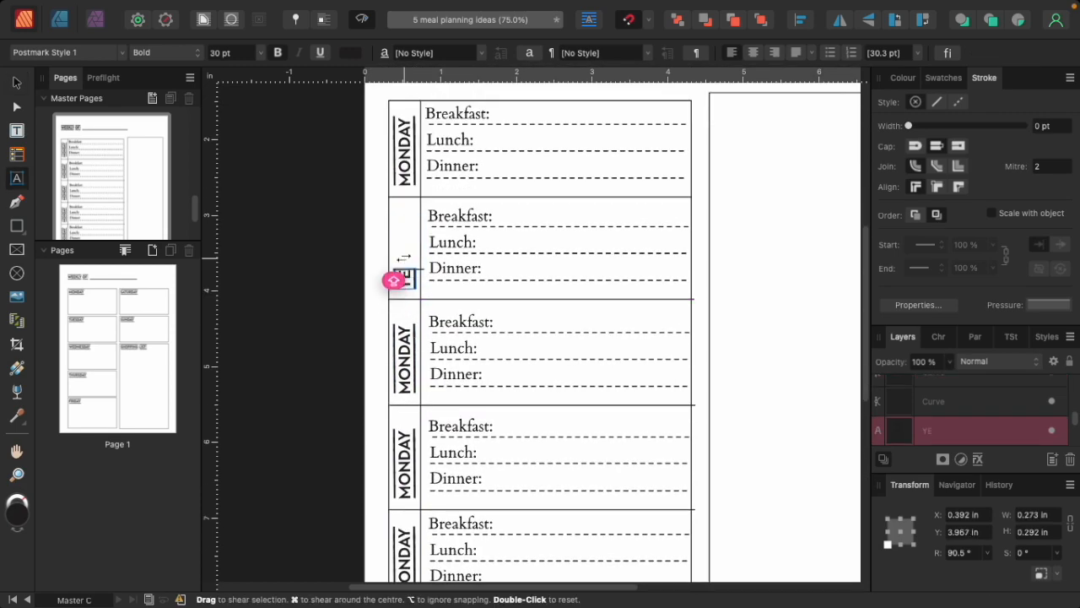
key("BackSpace")
type("TUESDA")
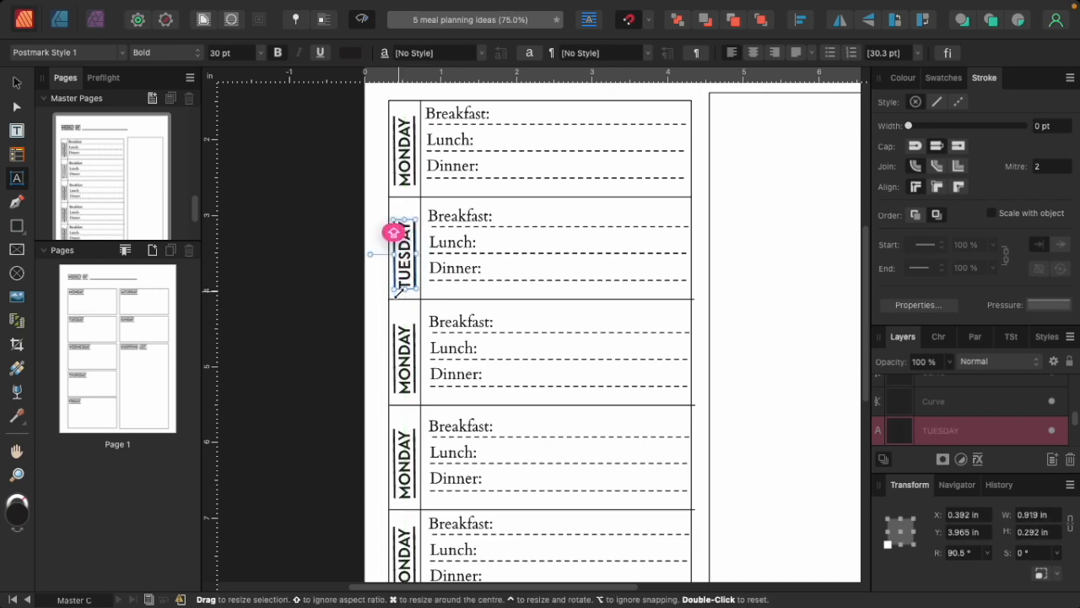
Change the third section's MONDAY label to WEDNESDAY and move it to X 0.395 in and Y 5.41 in, within its section
left_click_drag(403, 326, 403, 397)
type("WEDNESDA")
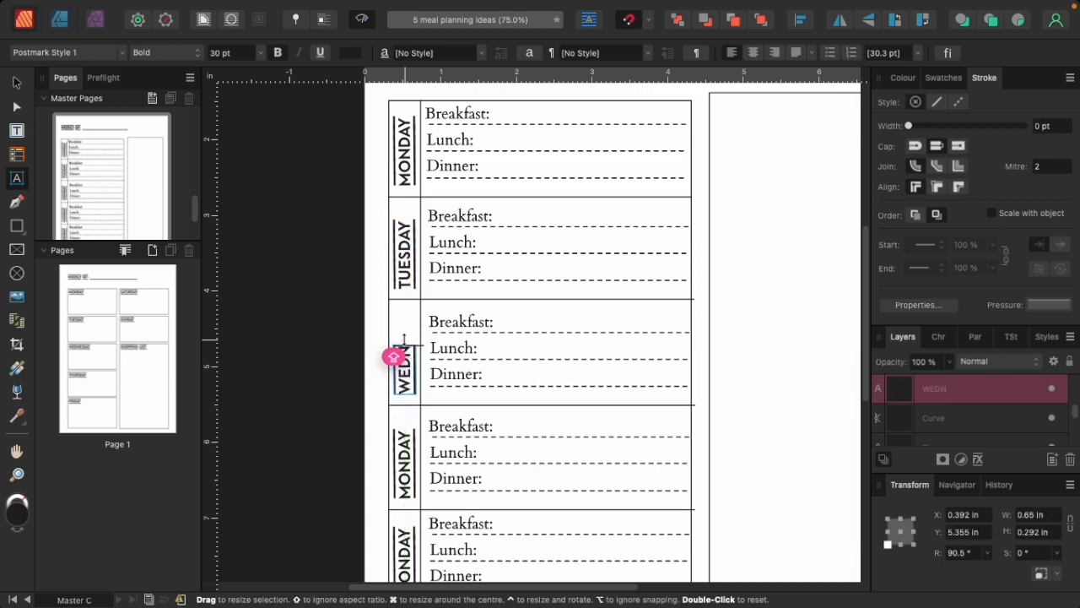
key("Escape")
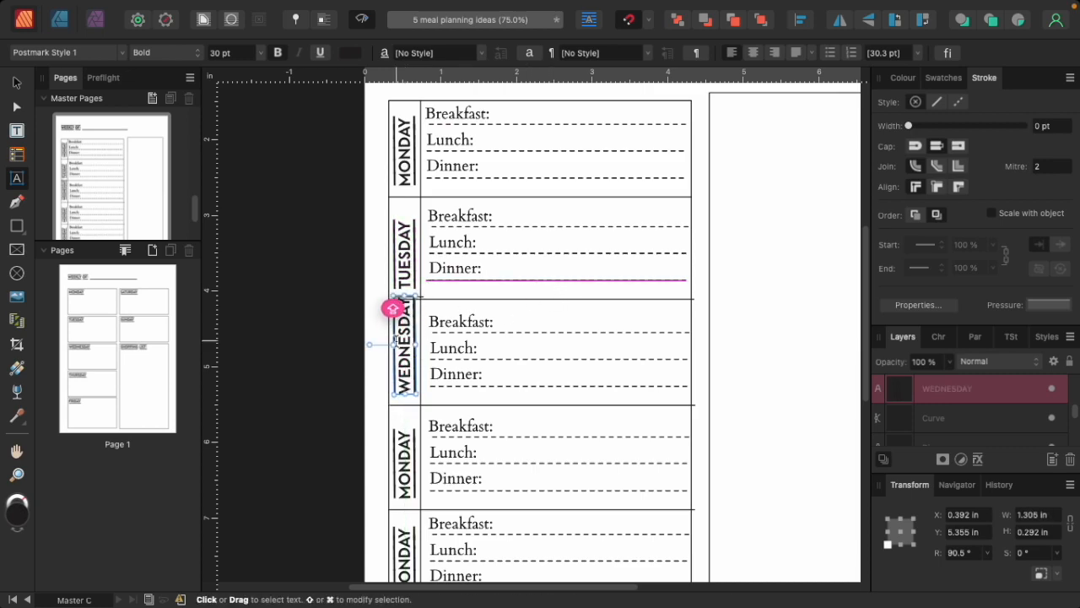
left_click(16, 87)
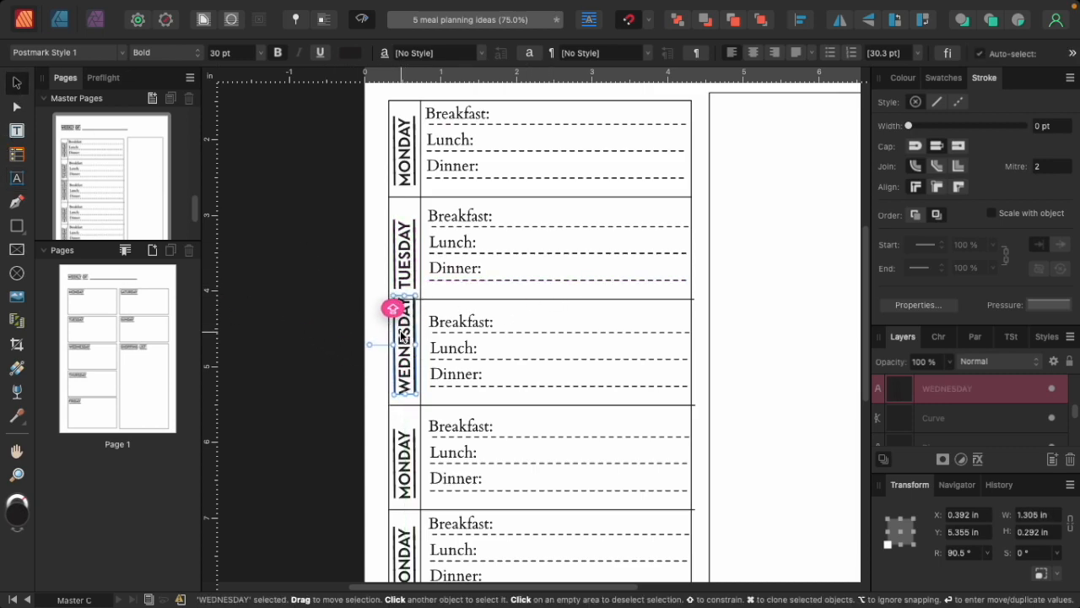
left_click_drag(402, 333, 404, 338)
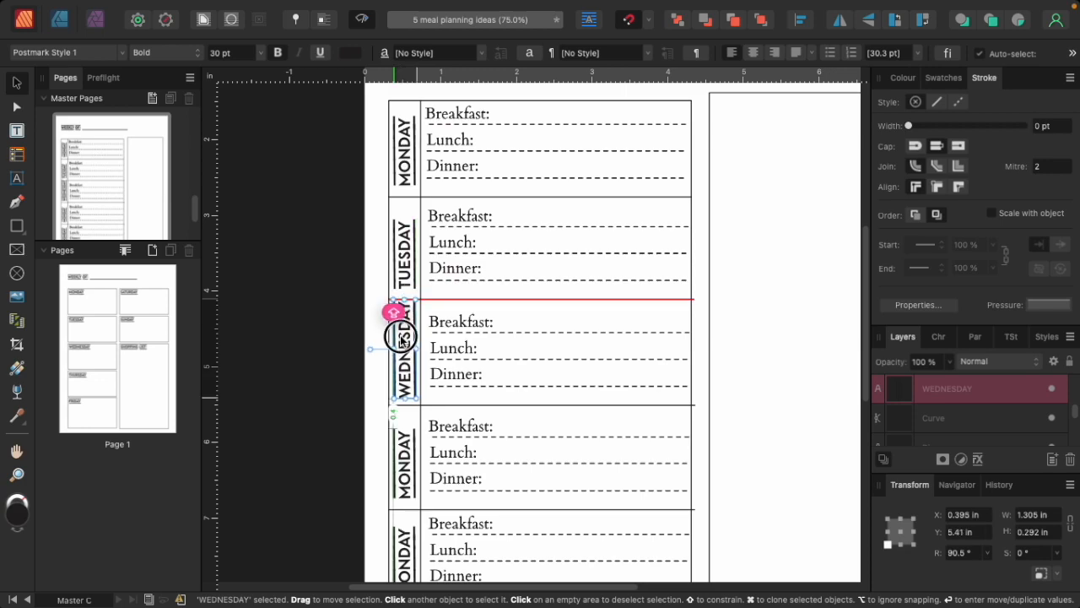
Change the fourth section's MONDAY label to THURSDAY and the fifth section's label to FRIDAY
scroll(396, 321, "down", 2)
key("t")
left_click(406, 388)
key("super+a")
type("THURSDAY")
scroll(406, 388, "down", 3)
left_click(406, 394)
key("super+a")
type("FRIDAY")
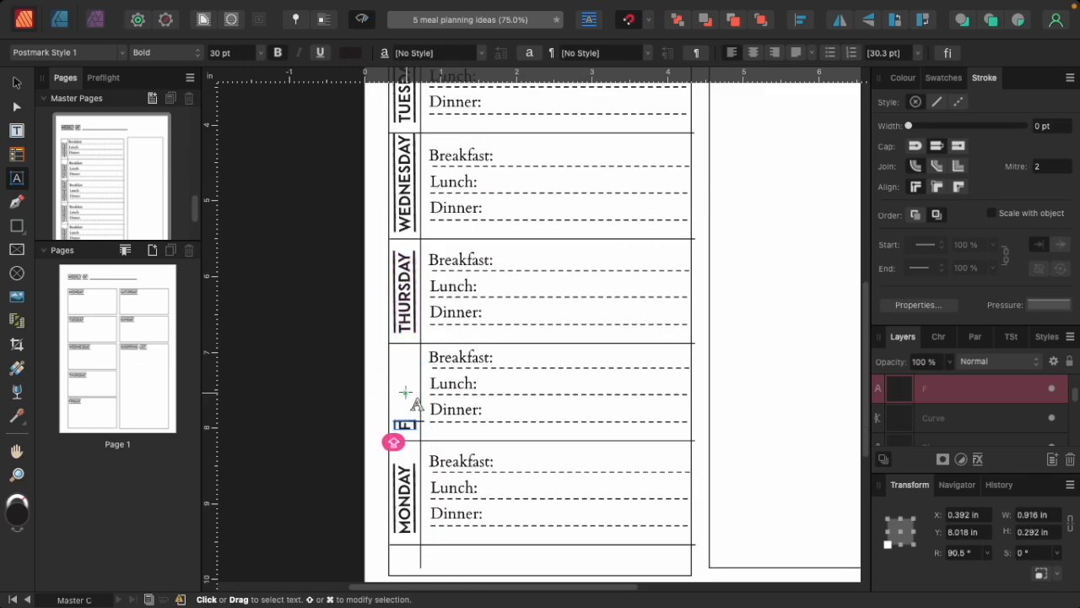
Change the bottom section's MONDAY label to SATURDAY
left_click(405, 498)
key("super+a")
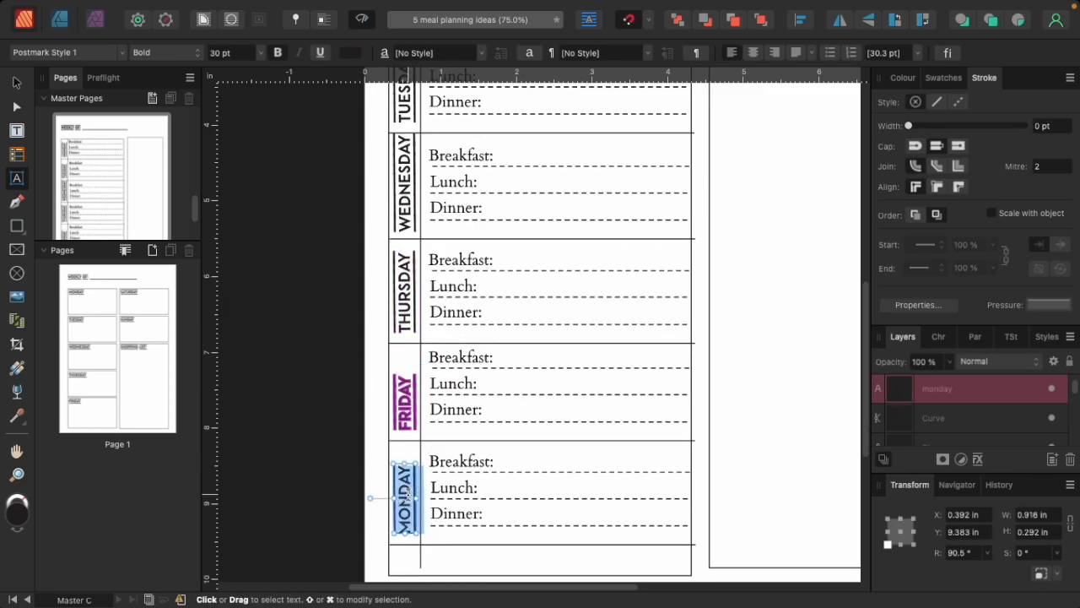
type("SATURDAU")
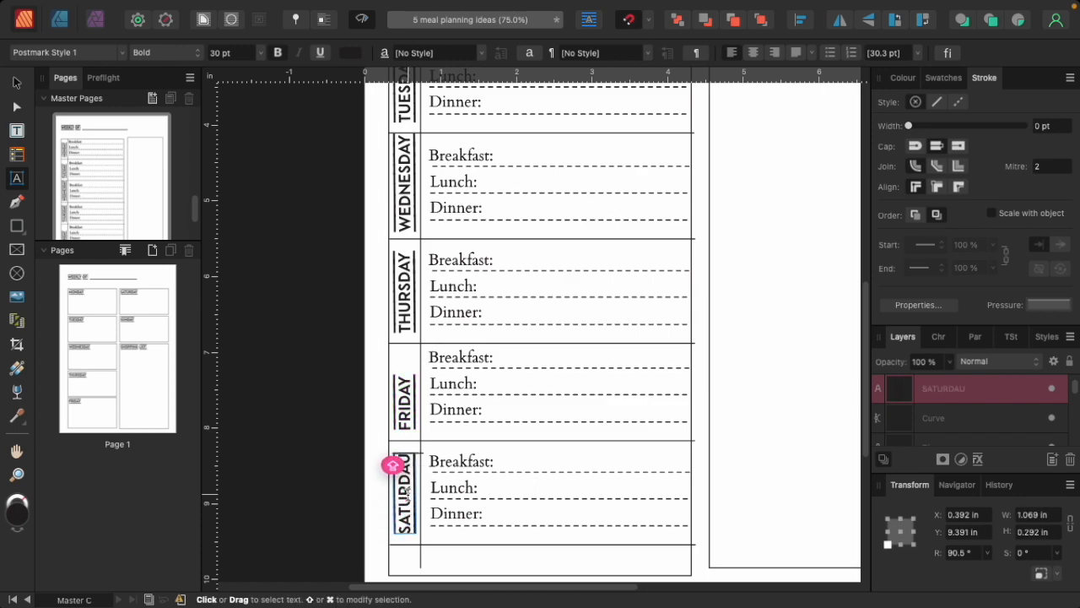
key("BackSpace")
type("Y")
key("Escape")
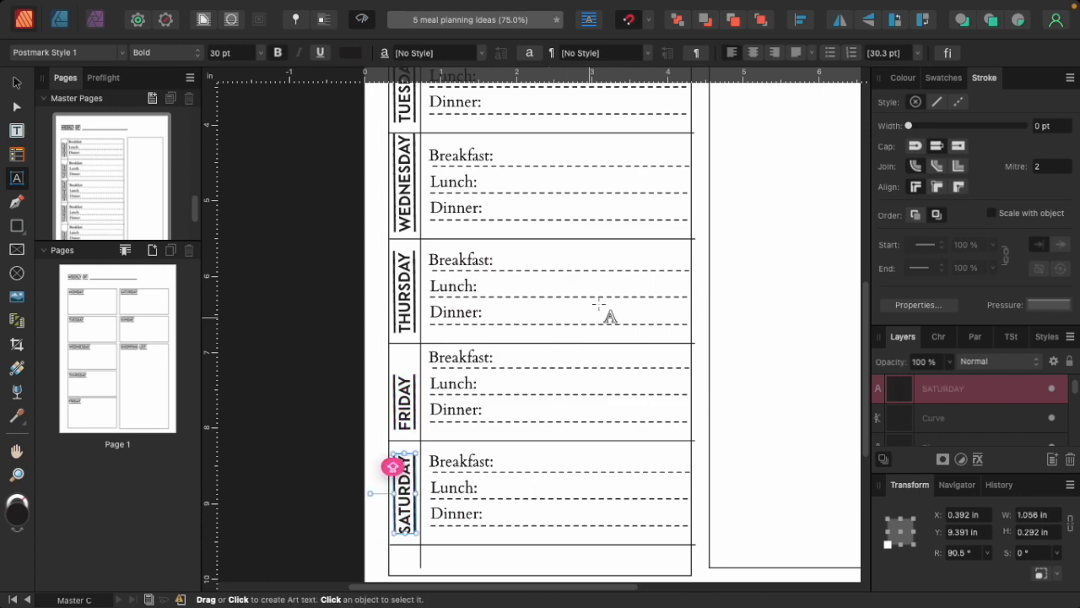
Raise the bottom edge of the box around the day sections to the divider line below SATURDAY
scroll(544, 397, "down", 2)
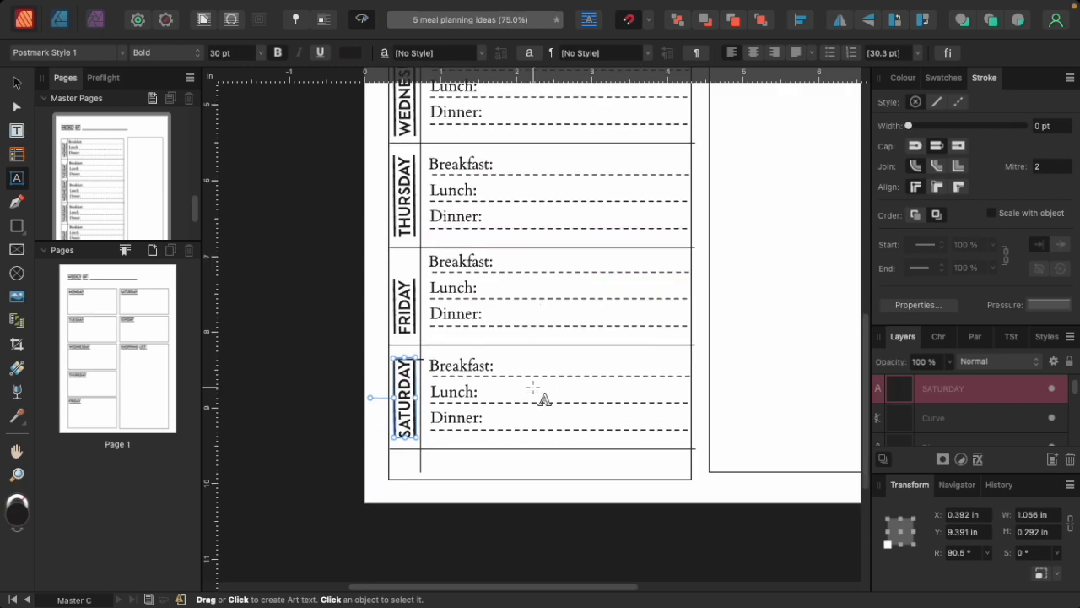
left_click(16, 84)
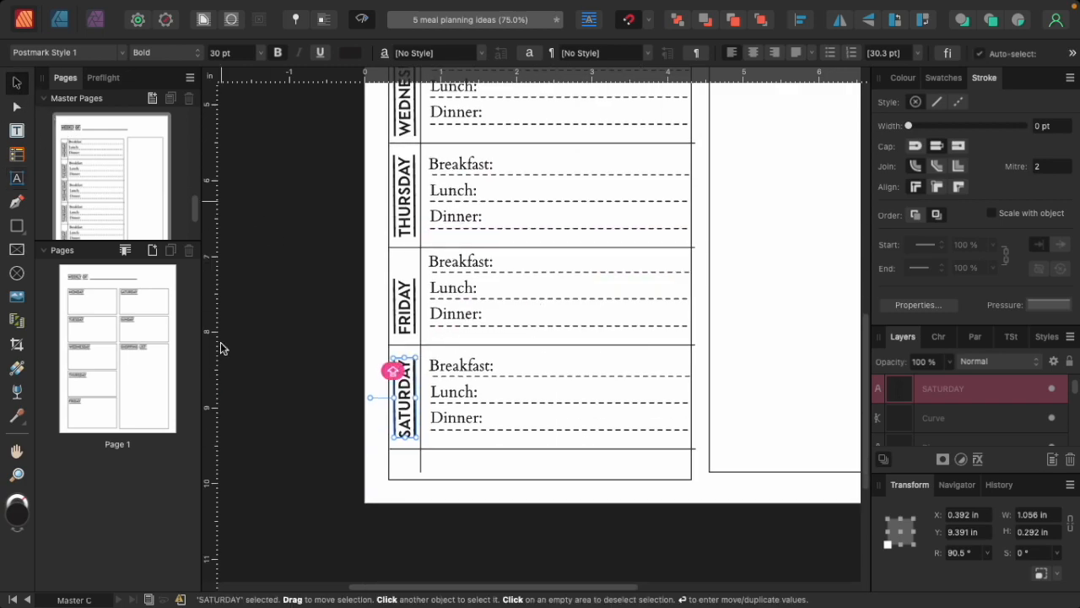
left_click(413, 464)
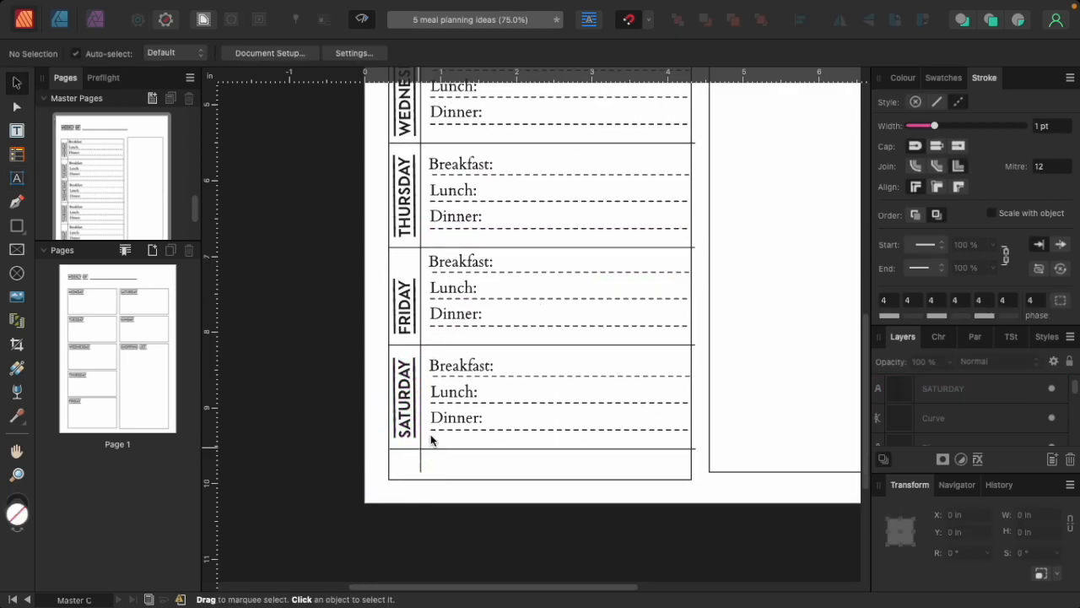
left_click(456, 284)
left_click_drag(1074, 394, 1078, 429)
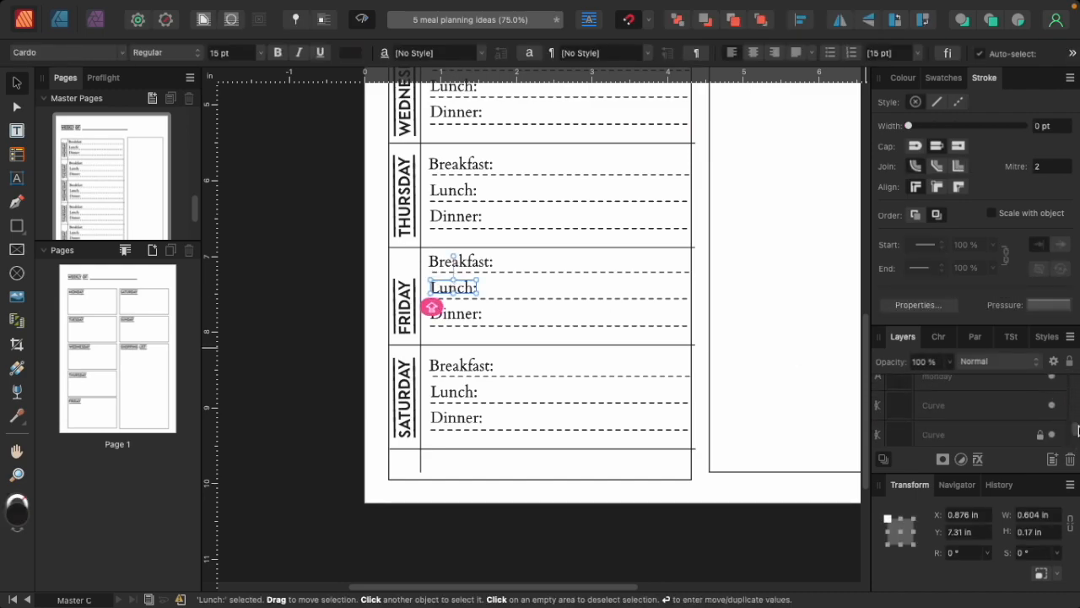
scroll(1055, 431, "down", 1)
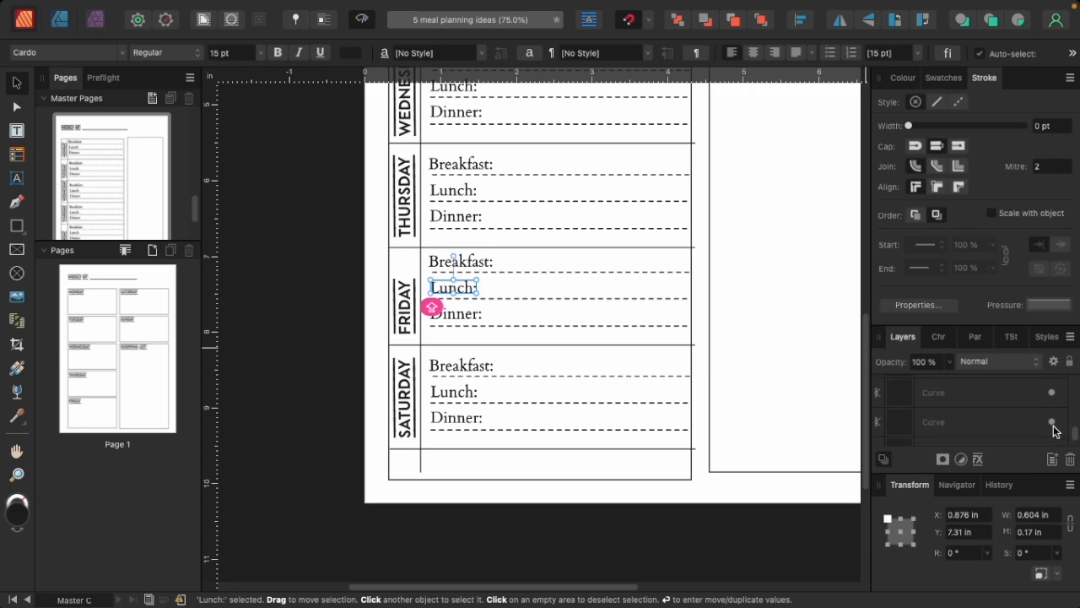
scroll(1040, 408, "down", 1)
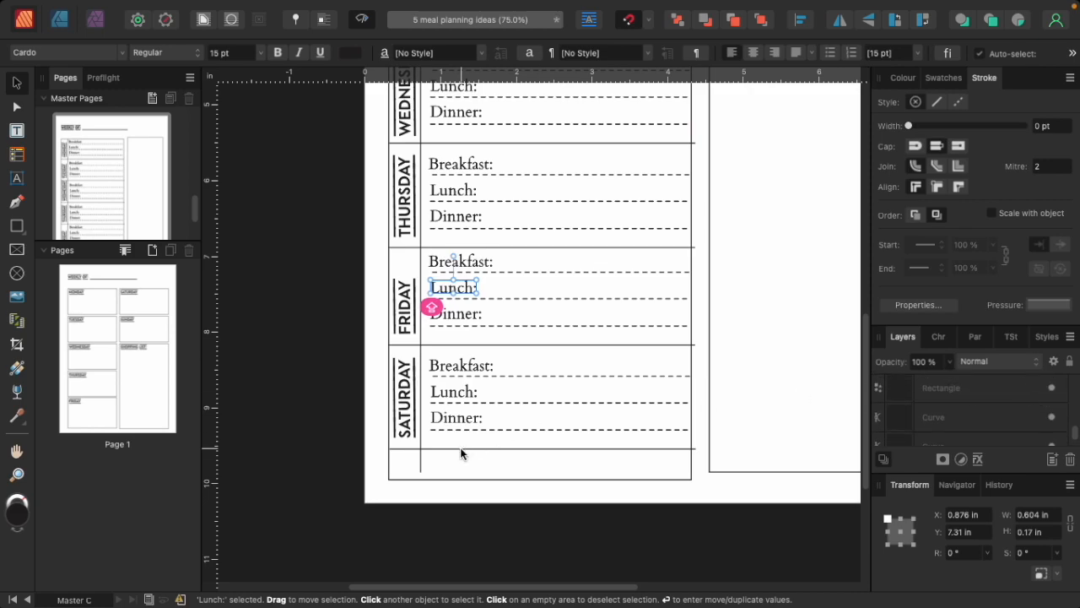
left_click(450, 479)
left_click_drag(541, 479, 541, 447)
Delete the redundant divider line on the box's bottom edge and shorten the vertical label-column line to 8.062 in, ending at that edge
left_click(490, 449)
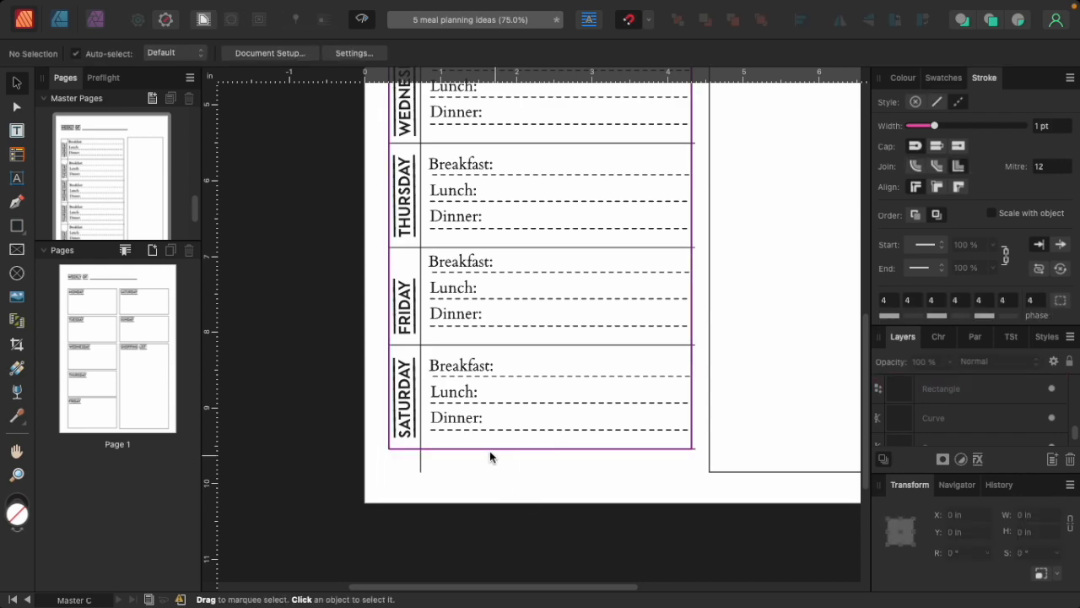
left_click(485, 453)
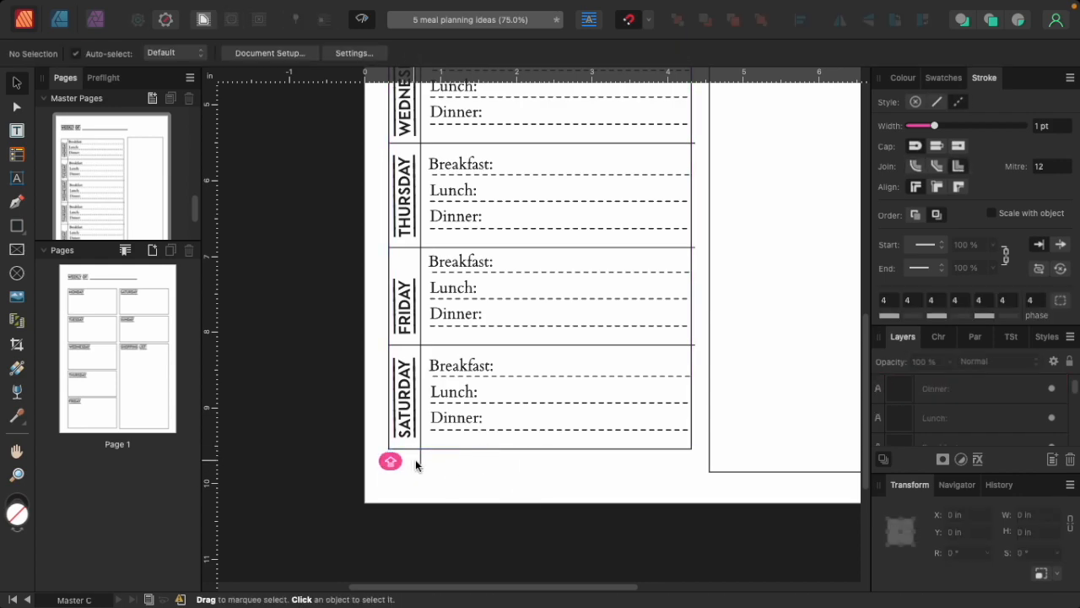
left_click(421, 464)
left_click_drag(421, 470, 421, 448)
scroll(472, 443, "up", 10)
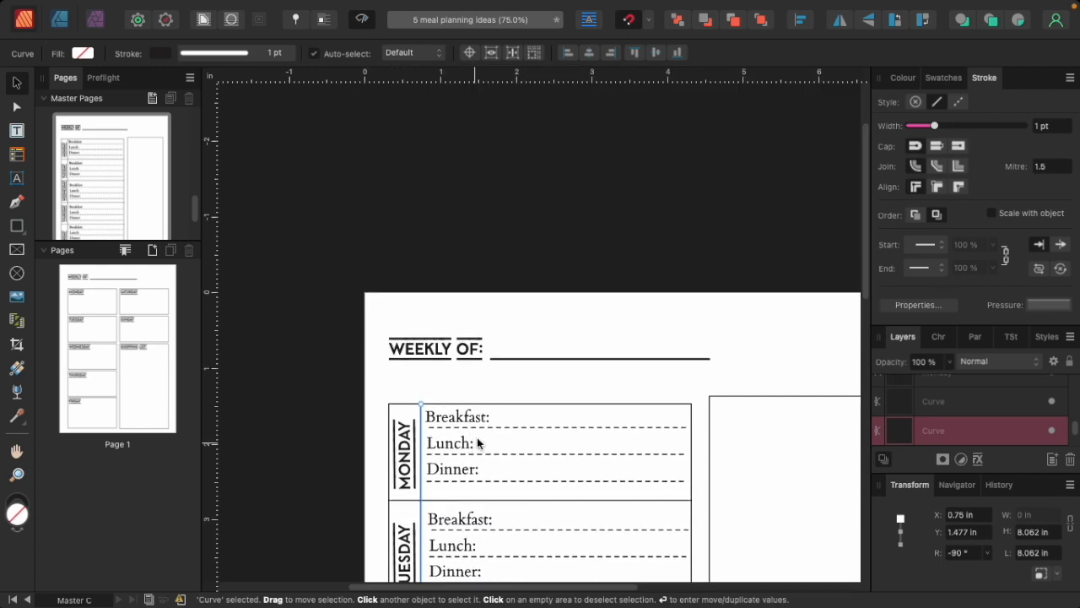
scroll(484, 432, "down", 3)
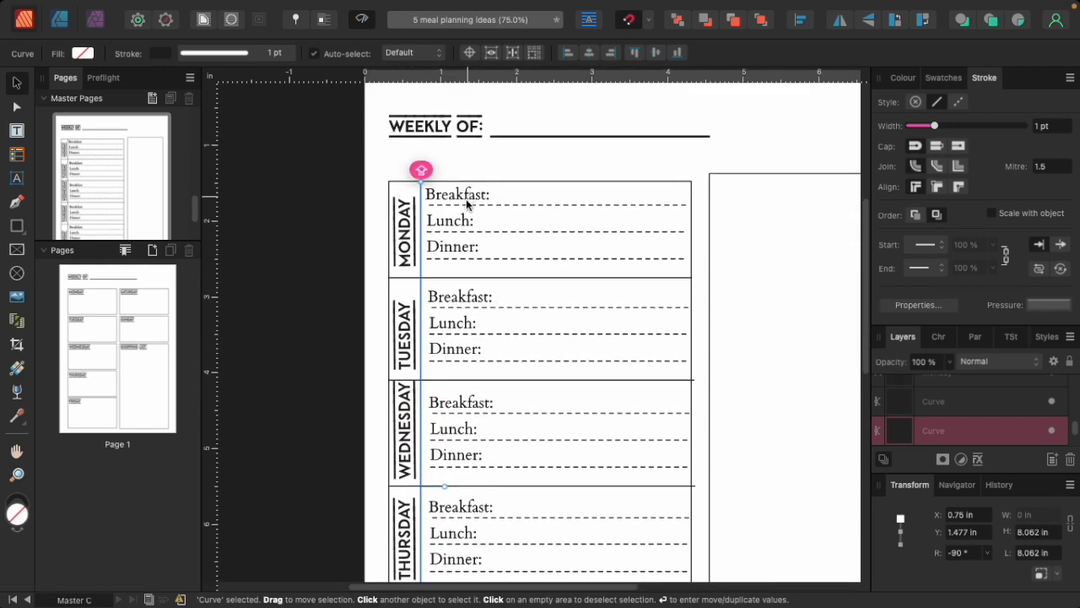
left_click(450, 306)
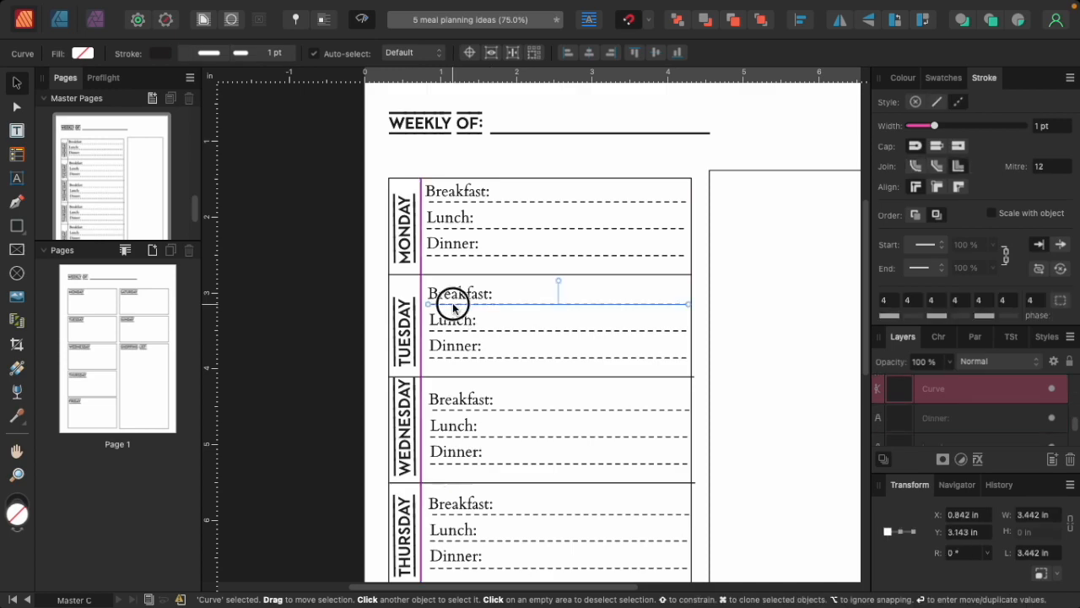
scroll(481, 399, "down", 1)
scroll(481, 398, "down", 4)
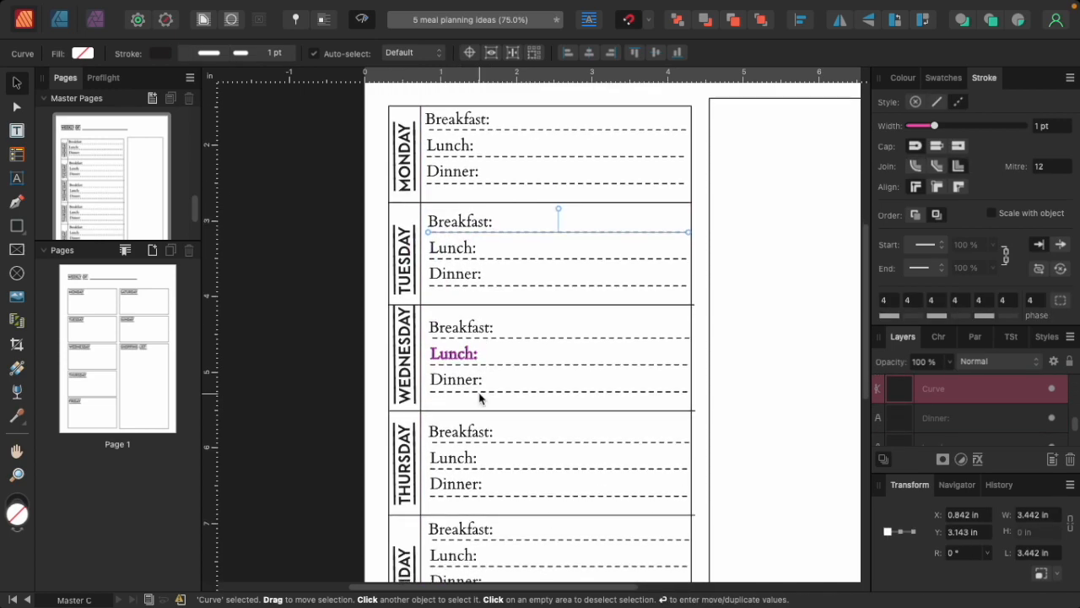
scroll(480, 398, "down", 3)
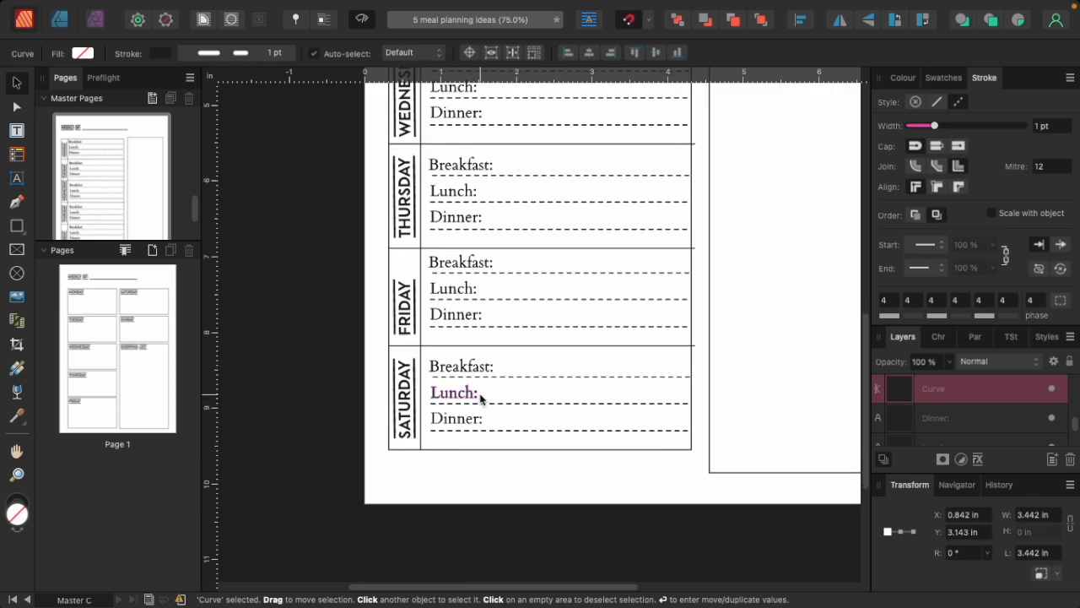
Resize the divider between FRIDAY and SATURDAY to 3.991 in so it ends exactly on the box's right edge
left_click_drag(689, 351, 689, 345)
scroll(691, 350, "up", 1)
left_click(694, 363)
left_click(690, 391)
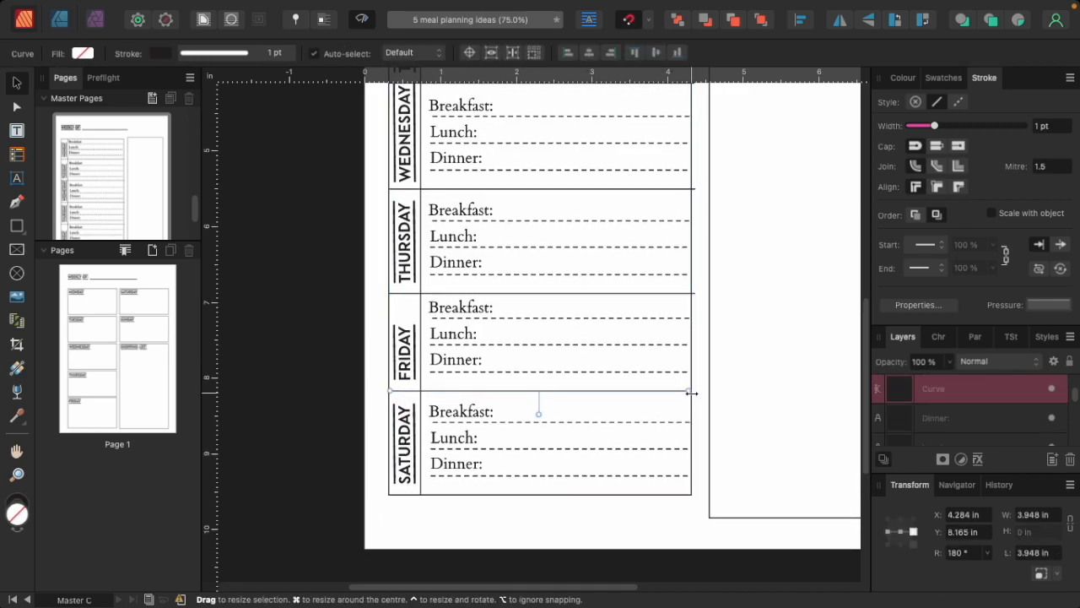
key("super+=")
key("super+=")
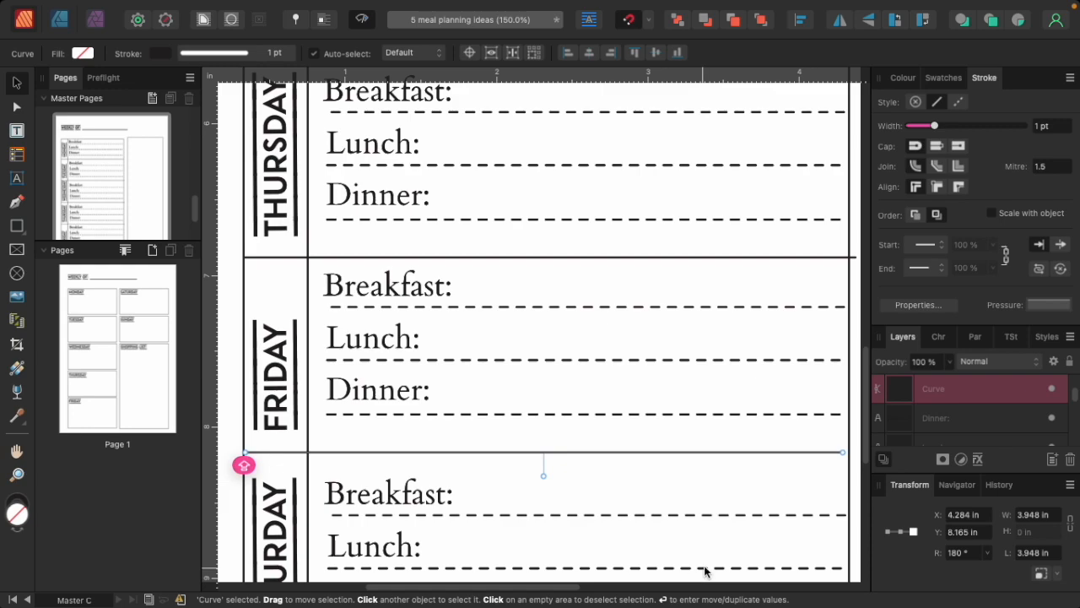
left_click_drag(547, 588, 641, 586)
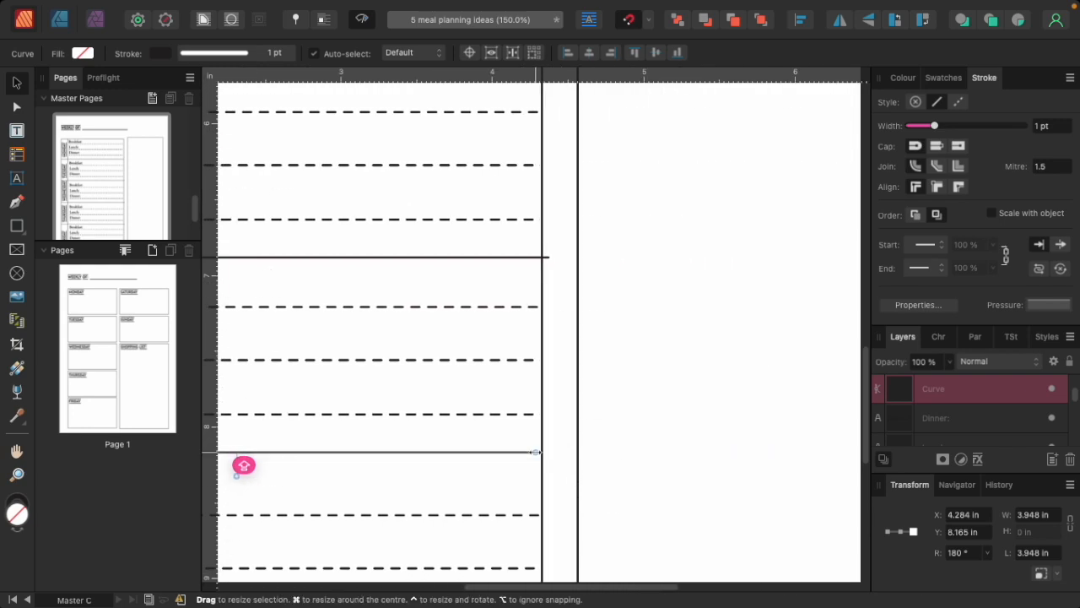
left_click_drag(540, 452, 543, 453)
scroll(543, 453, "up", 2)
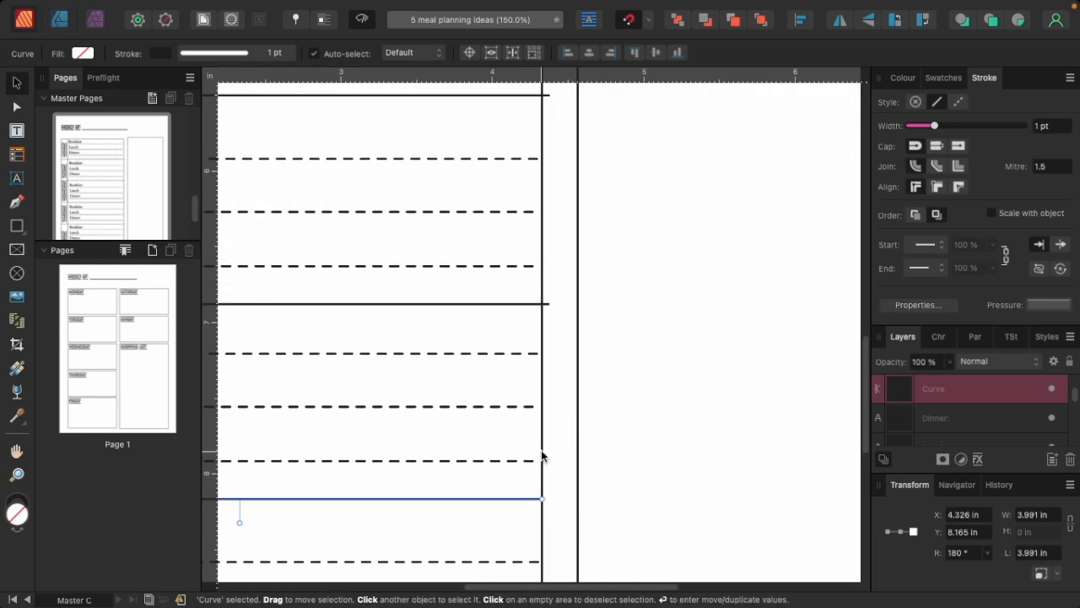
Shorten the overhanging dividers above FRIDAY, THURSDAY and WEDNESDAY to end on the box's right edge at X 4.326 in
left_click(548, 338)
left_click_drag(548, 338, 543, 316)
scroll(543, 342, "up", 5)
left_click(548, 316)
scroll(544, 321, "up", 6)
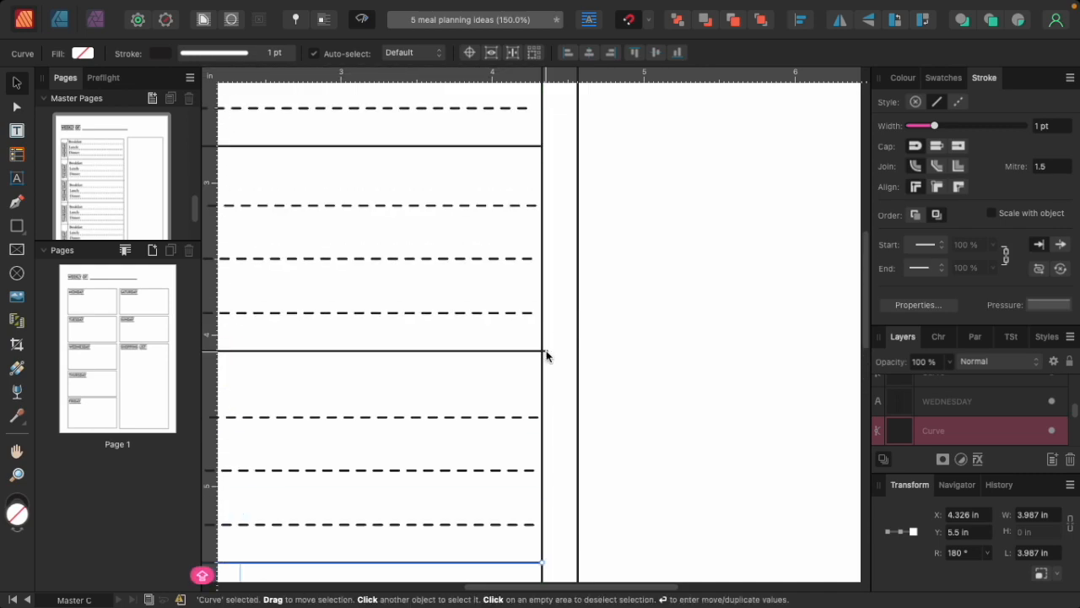
left_click(546, 350)
left_click_drag(545, 350, 541, 350)
scroll(543, 354, "up", 5)
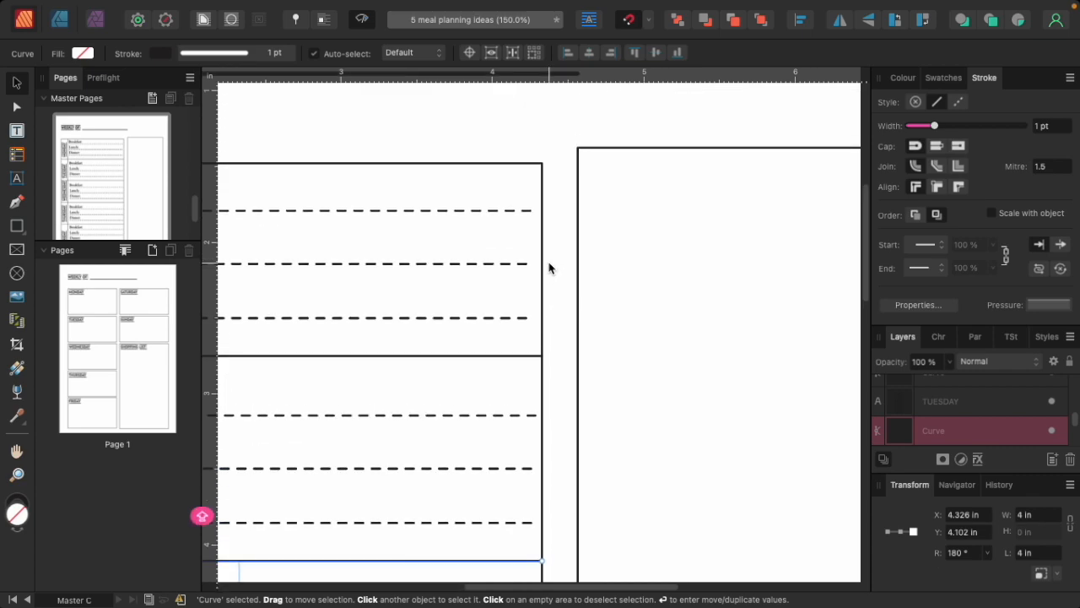
Shorten the empty side box from below to a height of 8.165 in, matching the bottom edge of the day sections
scroll(548, 269, "down", 5)
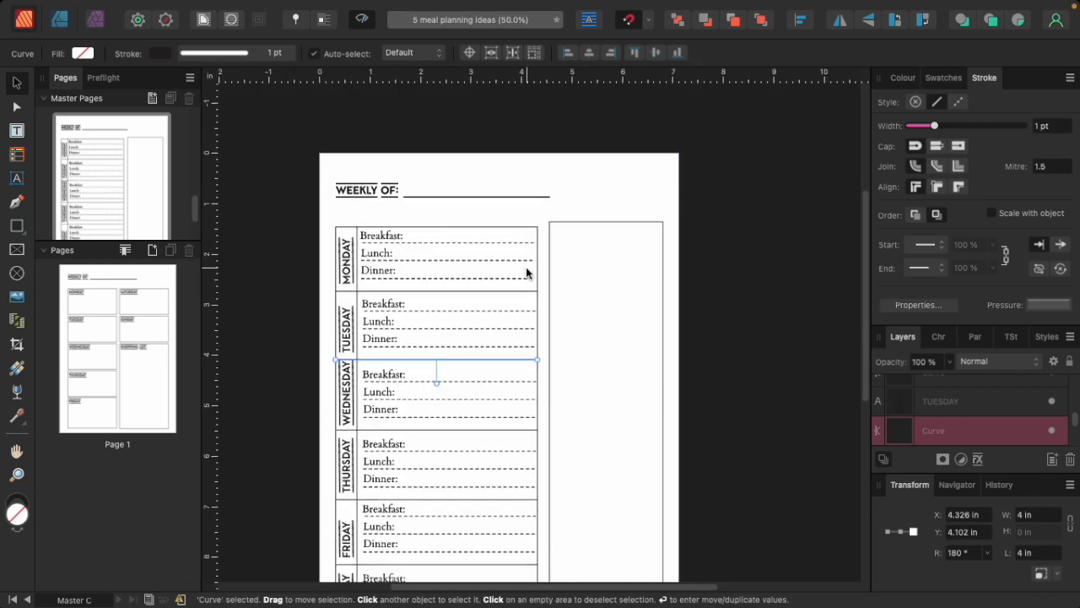
left_click(614, 564)
left_click(611, 568)
left_click_drag(610, 563, 606, 552)
scroll(597, 408, "down", 2)
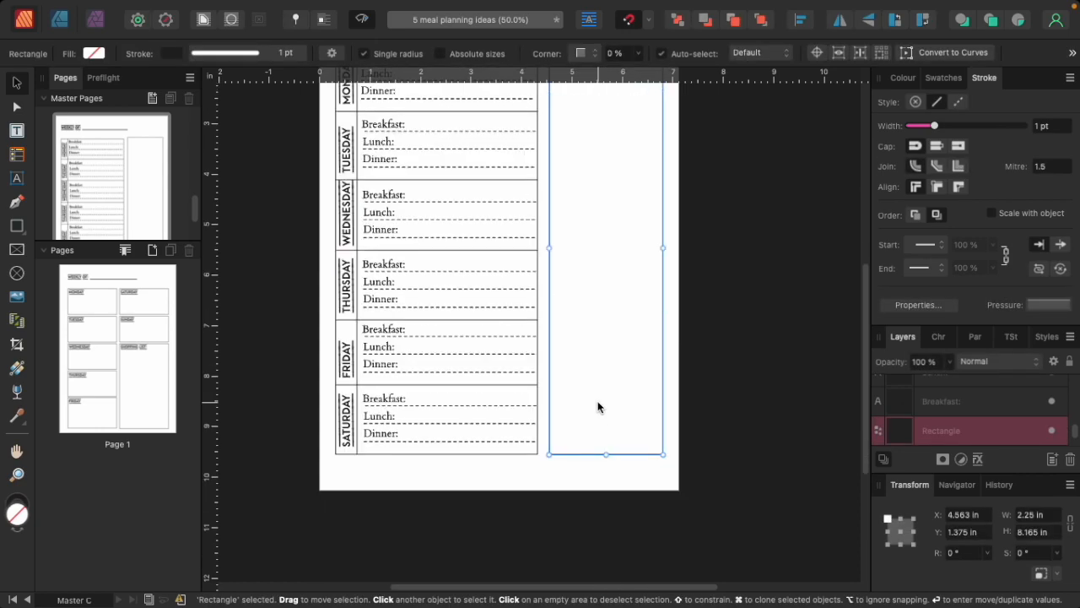
Lower the side box's top edge to Y 1.477 in, level with the day sections, for a height of 8.062 in
scroll(598, 407, "up", 4)
left_click(313, 198)
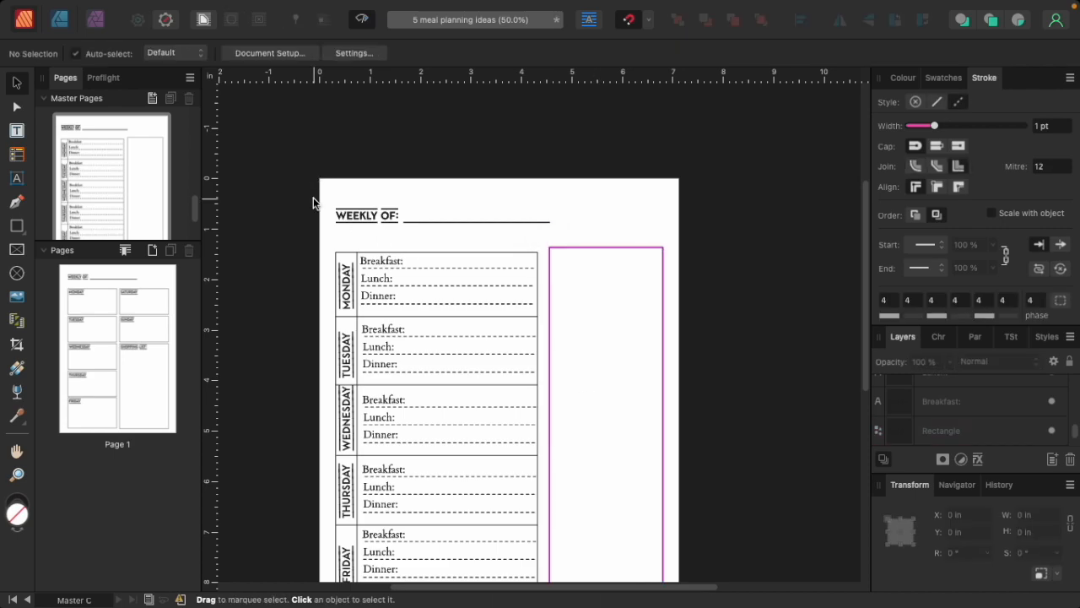
left_click(615, 247)
left_click_drag(605, 244, 605, 255)
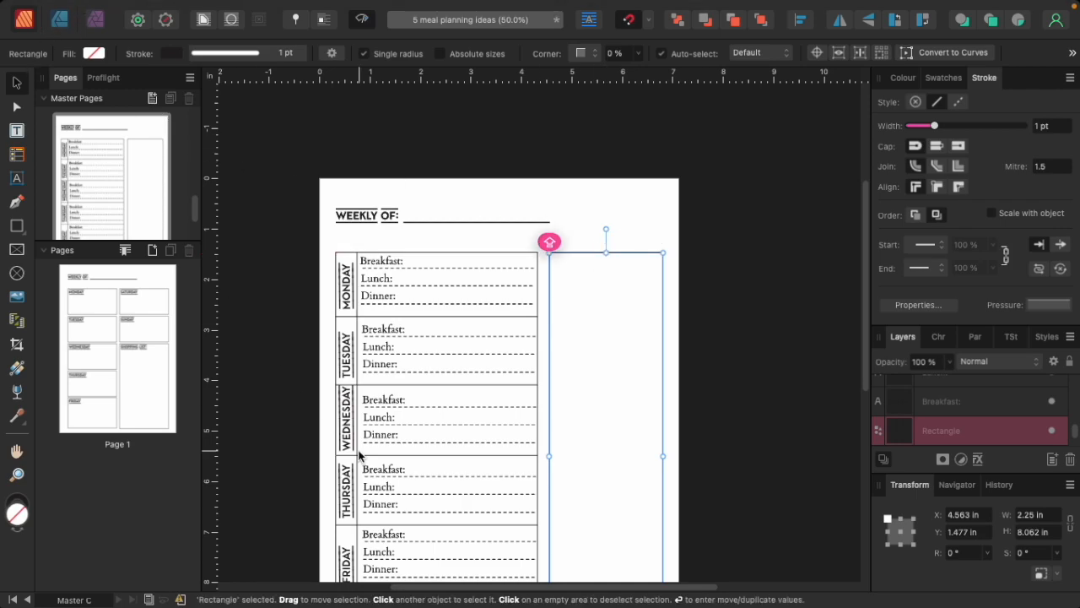
scroll(533, 470, "down", 6)
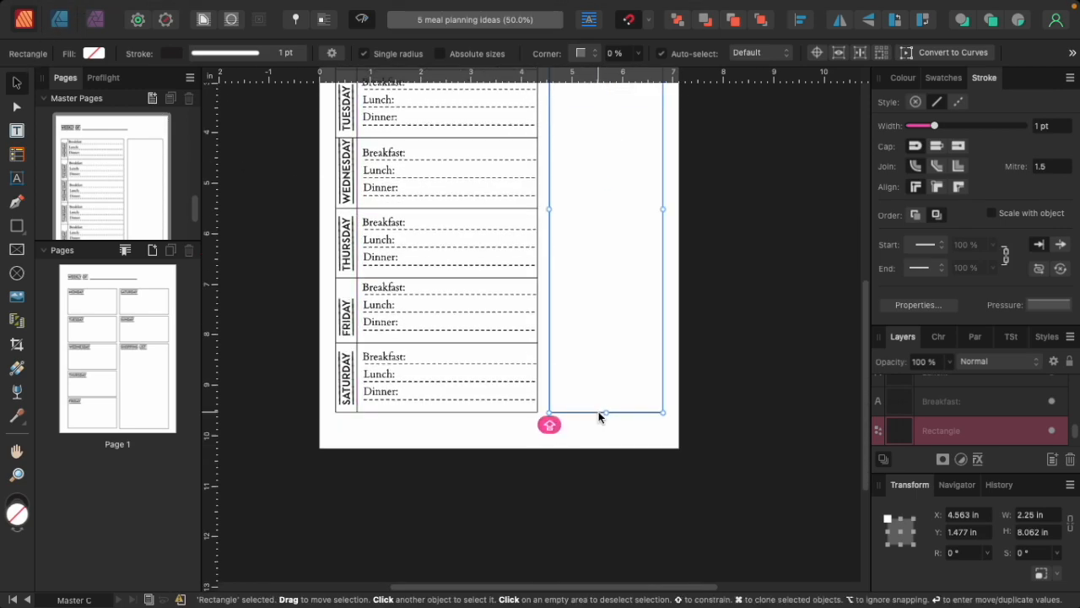
left_click(686, 436)
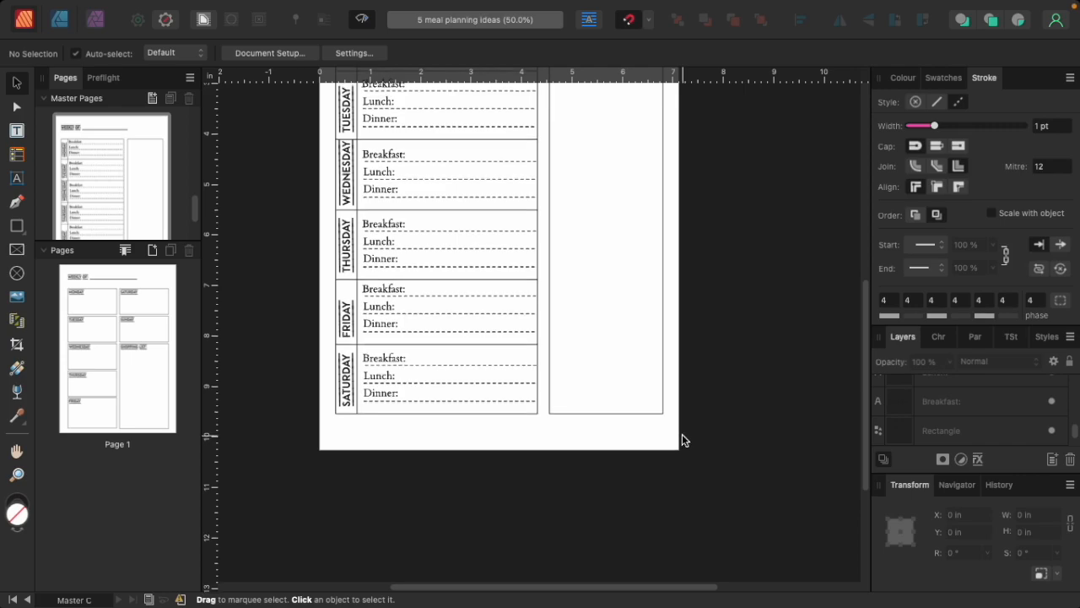
Show the guides and move the WEEKLY OF heading with its line to X 0.326 in and Y 0.5 in
scroll(666, 422, "up", 6)
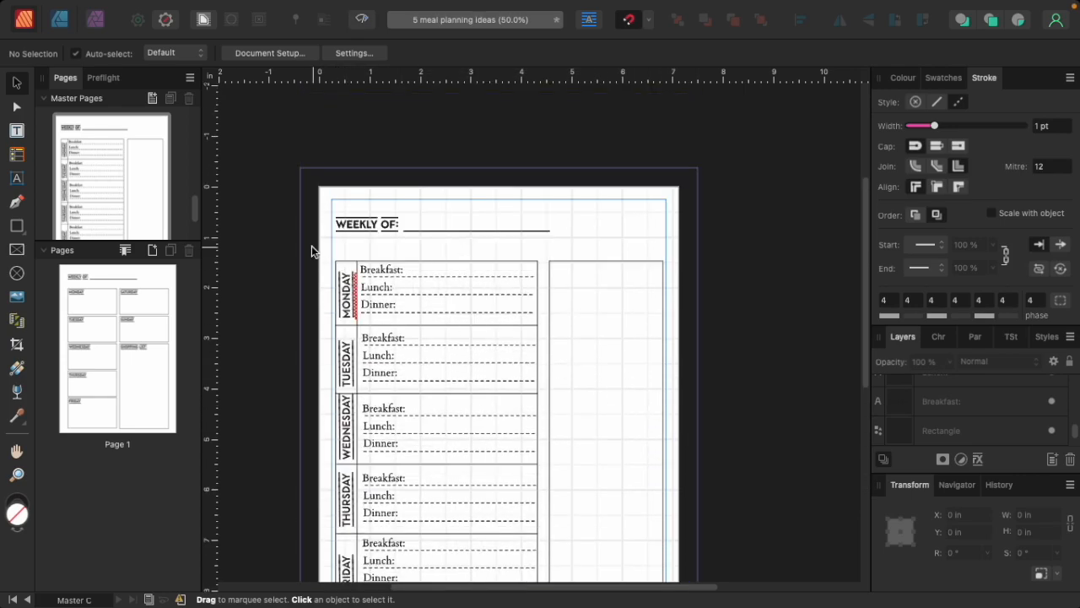
left_click(358, 224)
left_click_drag(320, 195, 634, 251)
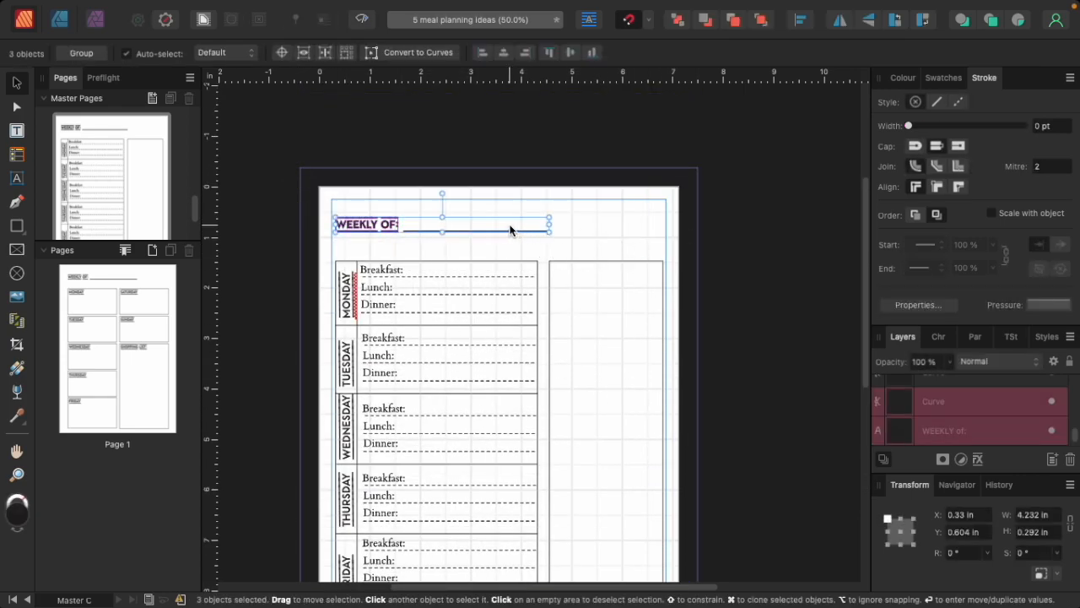
left_click(284, 239)
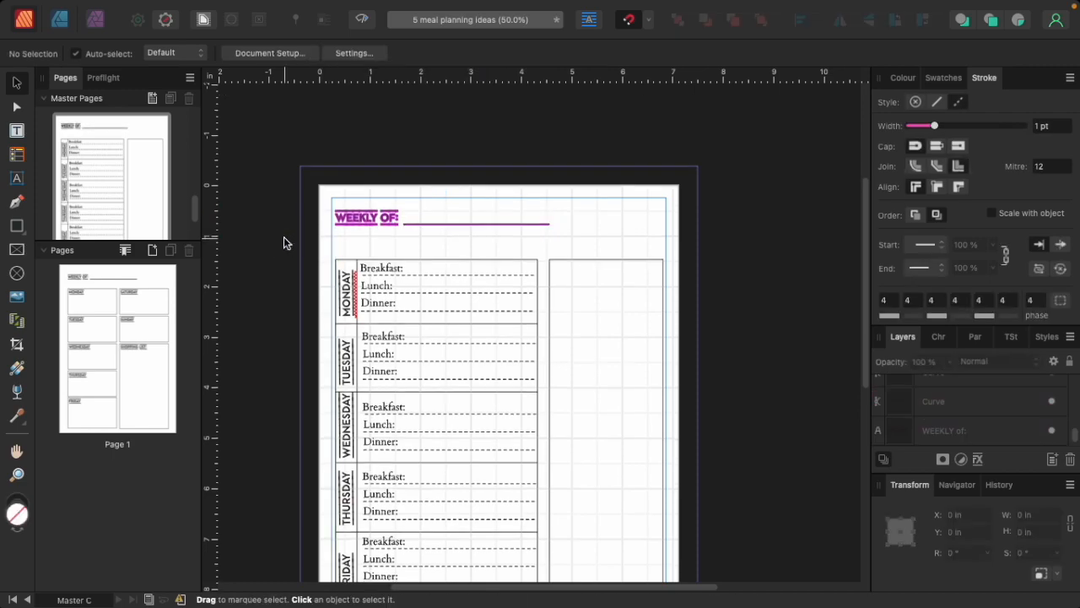
scroll(287, 221, "down", 2)
left_click_drag(291, 188, 819, 591)
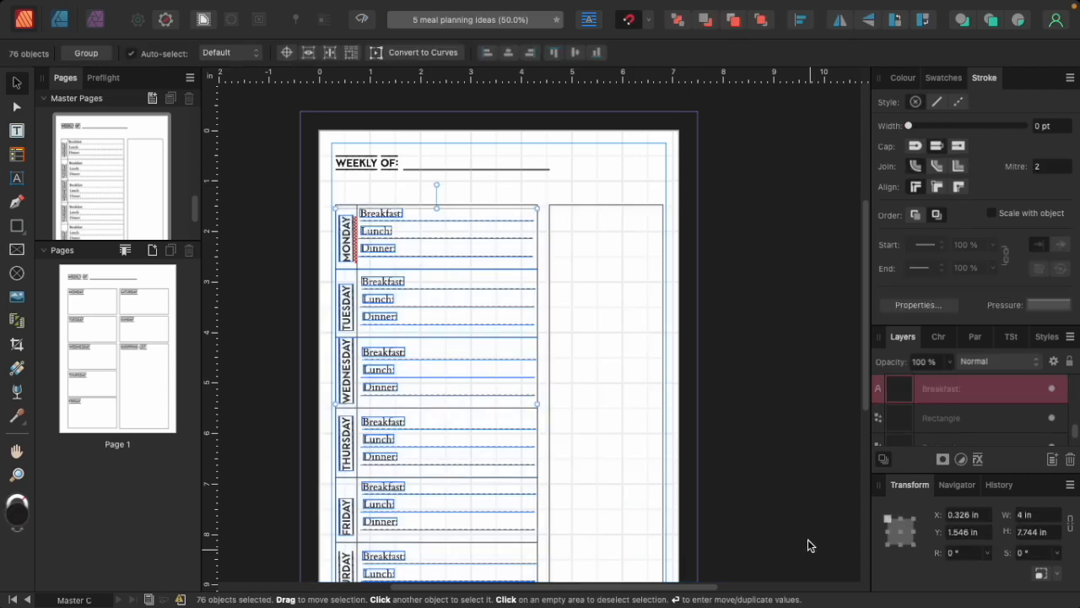
scroll(783, 457, "down", 5)
scroll(784, 454, "up", 8)
Lock the WEEKLY OF heading and its write-in line
left_click(309, 232)
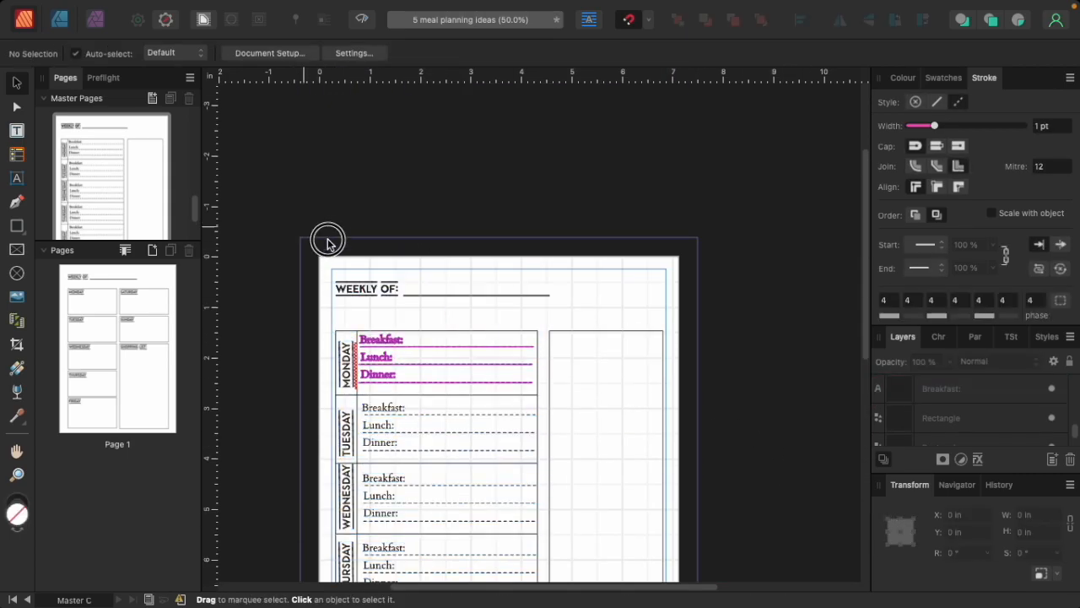
left_click_drag(308, 231, 632, 338)
left_click(1070, 361)
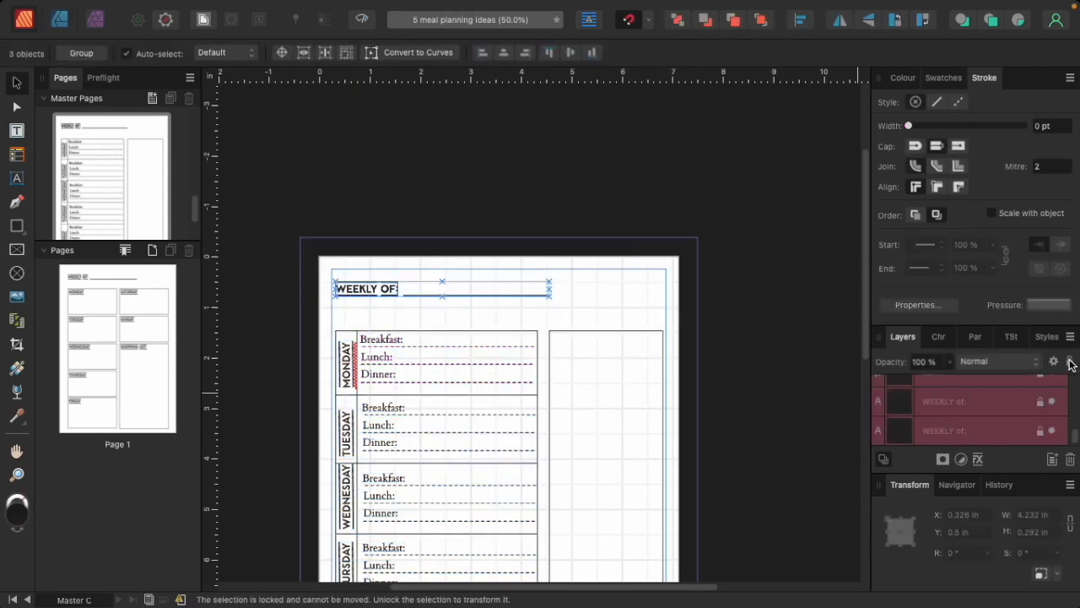
Move all the day sections and the side box together up to Y 1.125 in, closer to the WEEKLY OF heading
scroll(414, 272, "down", 4)
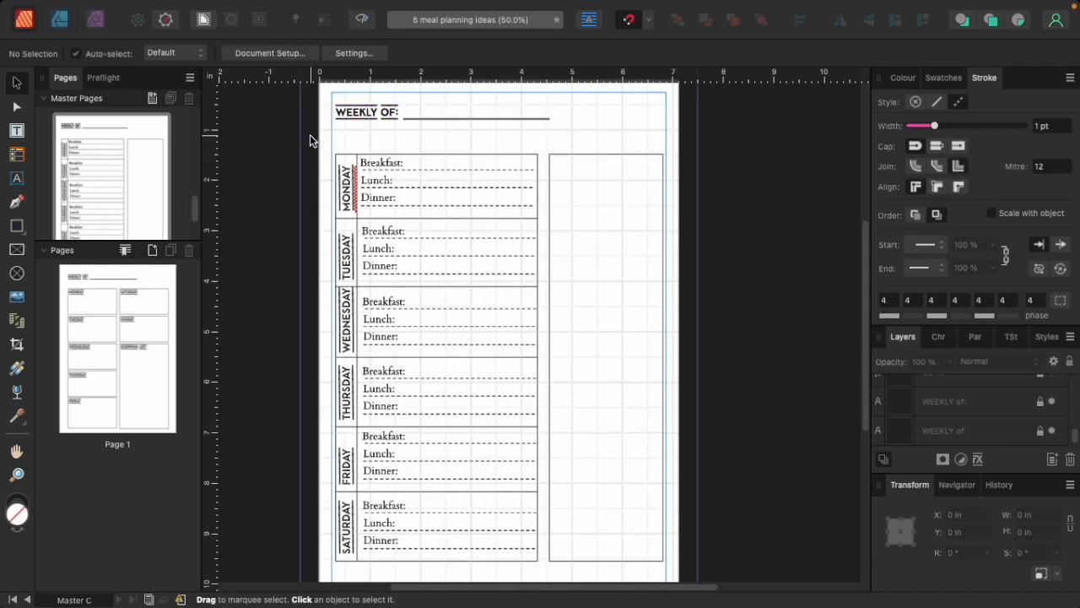
key("ctrl+a")
left_click_drag(389, 181, 391, 169)
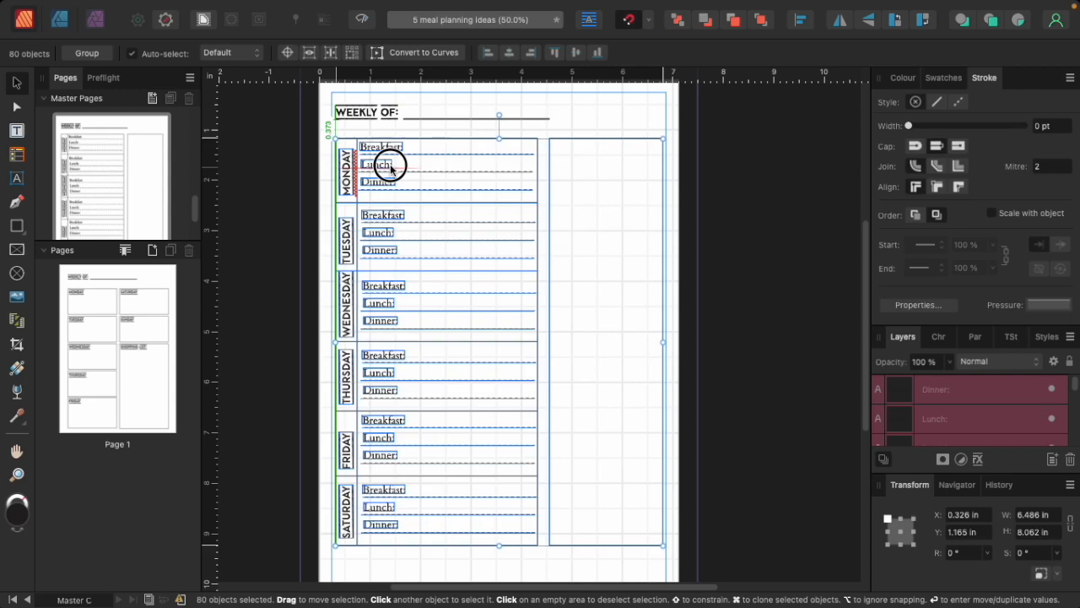
left_click_drag(391, 168, 389, 166)
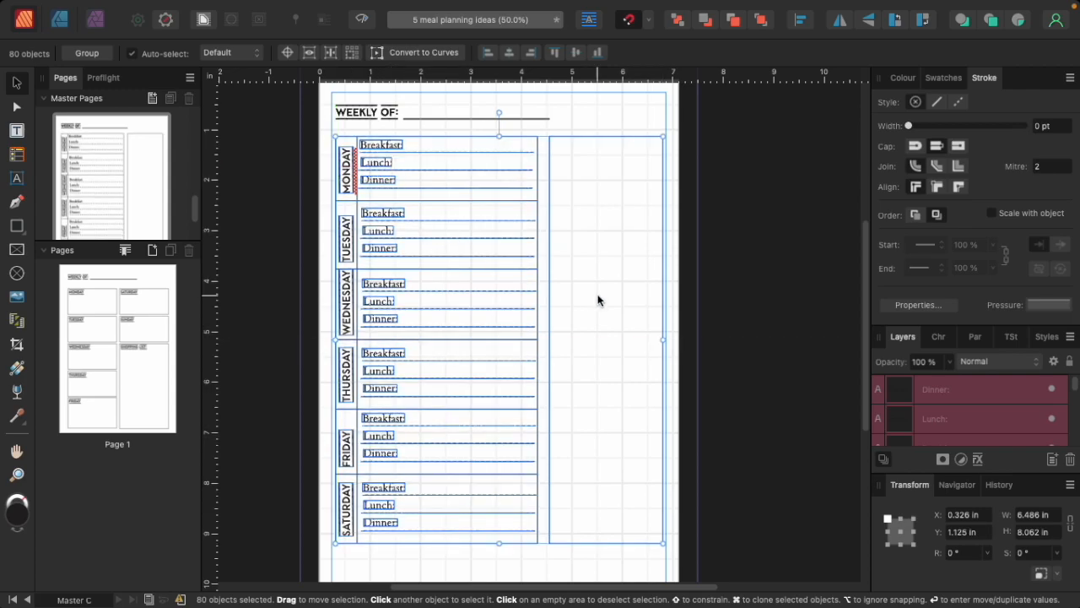
scroll(598, 299, "down", 3)
left_click(694, 424)
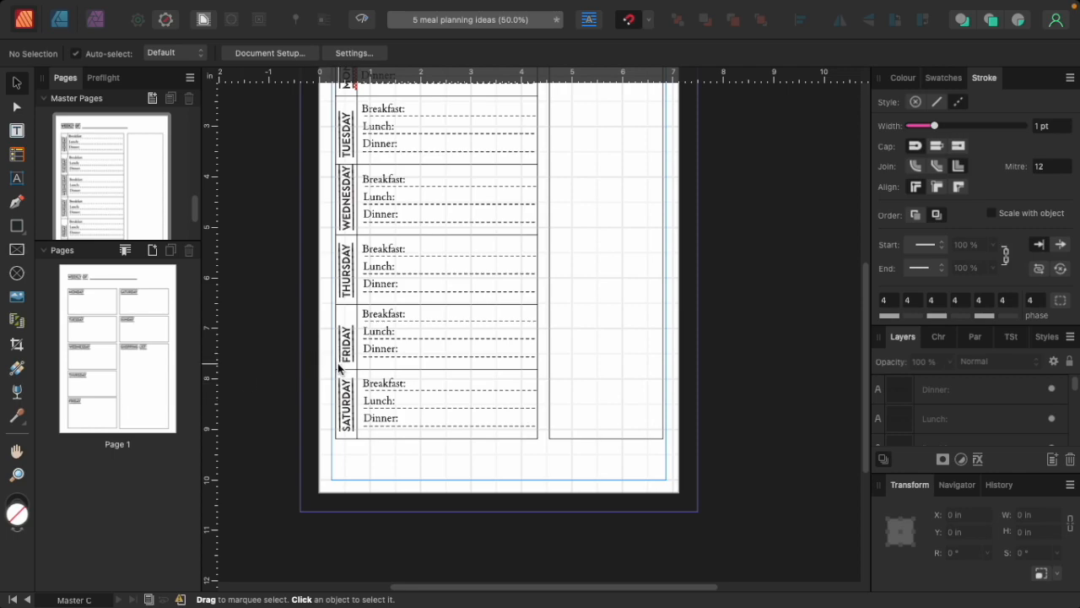
left_click(551, 409)
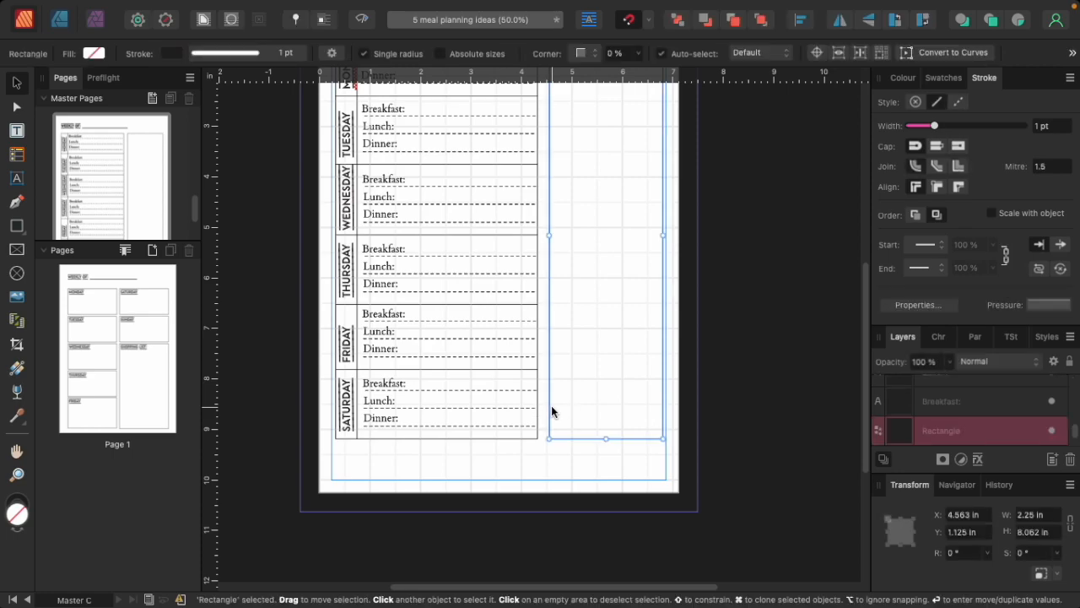
left_click_drag(552, 411, 436, 433)
scroll(458, 357, "up", 3)
left_click_drag(489, 165, 498, 574)
scroll(506, 498, "down", 2)
mouse_move(488, 474)
left_mouse_down()
mouse_move(492, 445)
mouse_move(492, 474)
left_mouse_up()
key("Delete")
left_click(548, 442)
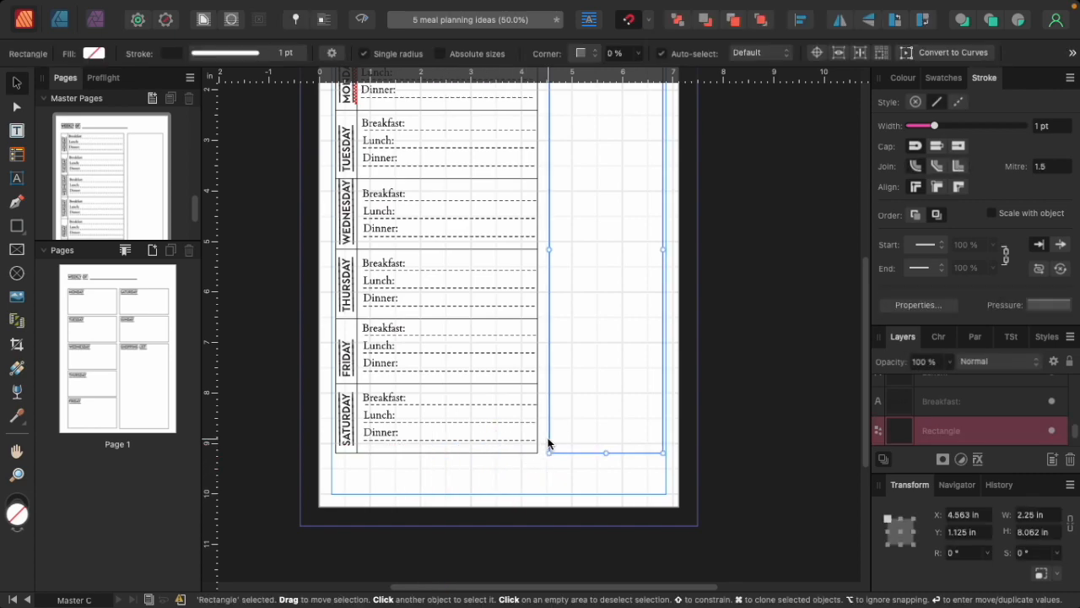
Draw a rectangle about 3.889 in wide and 0.719 in high below the Saturday section
left_click(16, 226)
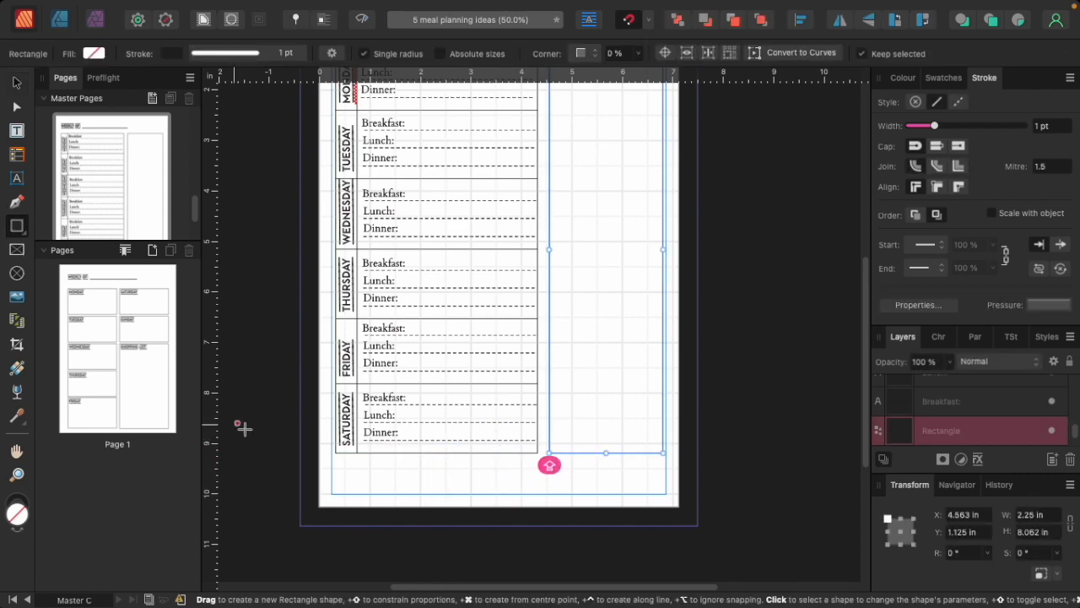
left_click_drag(338, 461, 535, 494)
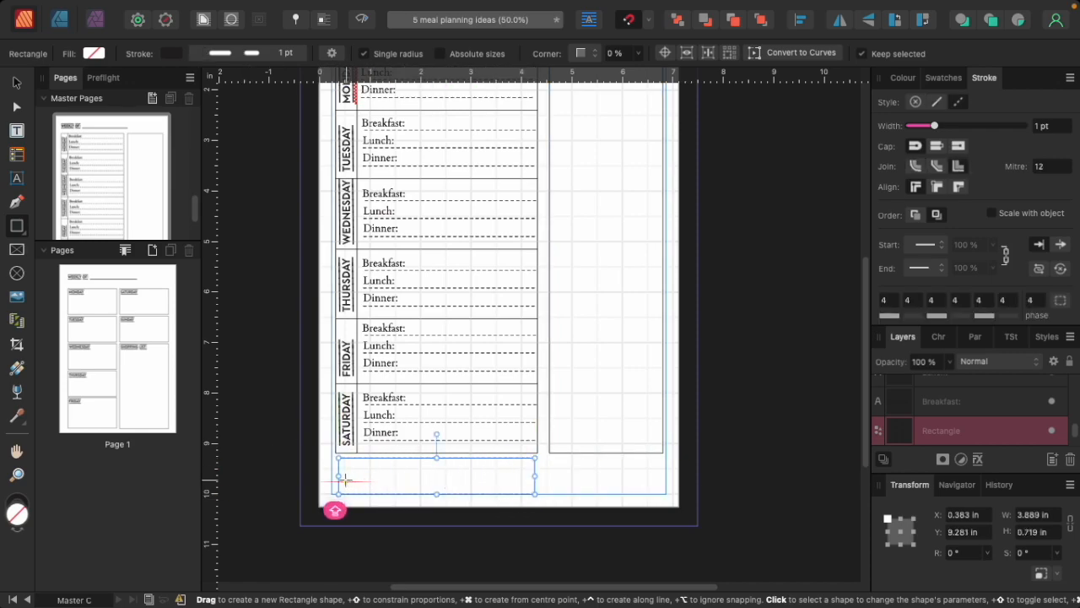
left_click_drag(339, 475, 338, 469)
Move the new rectangle up to Y 9.25 in and extend its left edge to X 0.32 in, for a width of 3.93 in
key("super+equal")
key("super+equal")
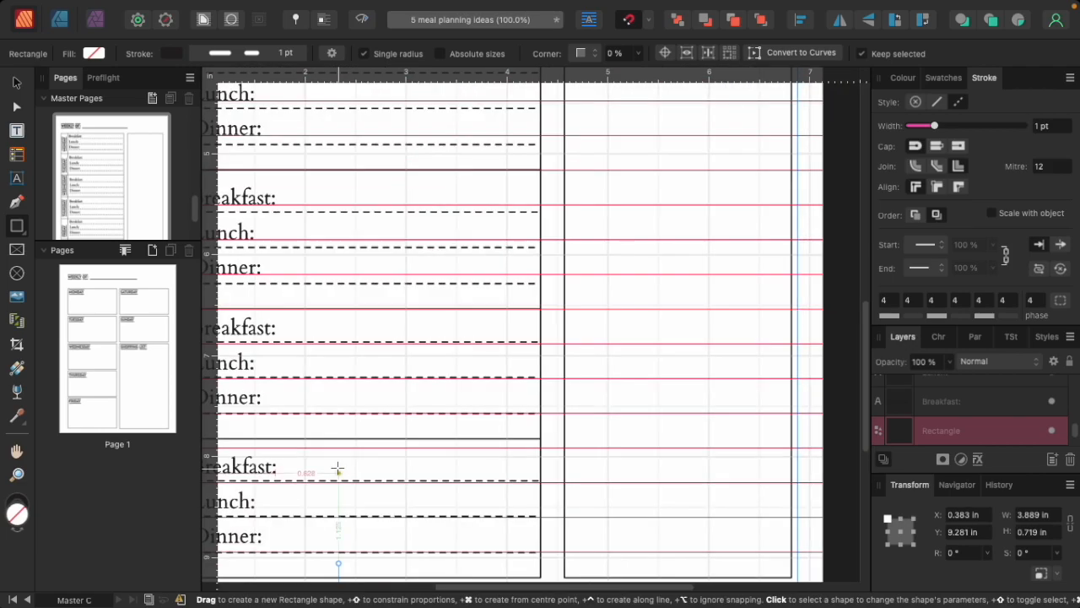
scroll(291, 447, "down", 5)
left_click(16, 84)
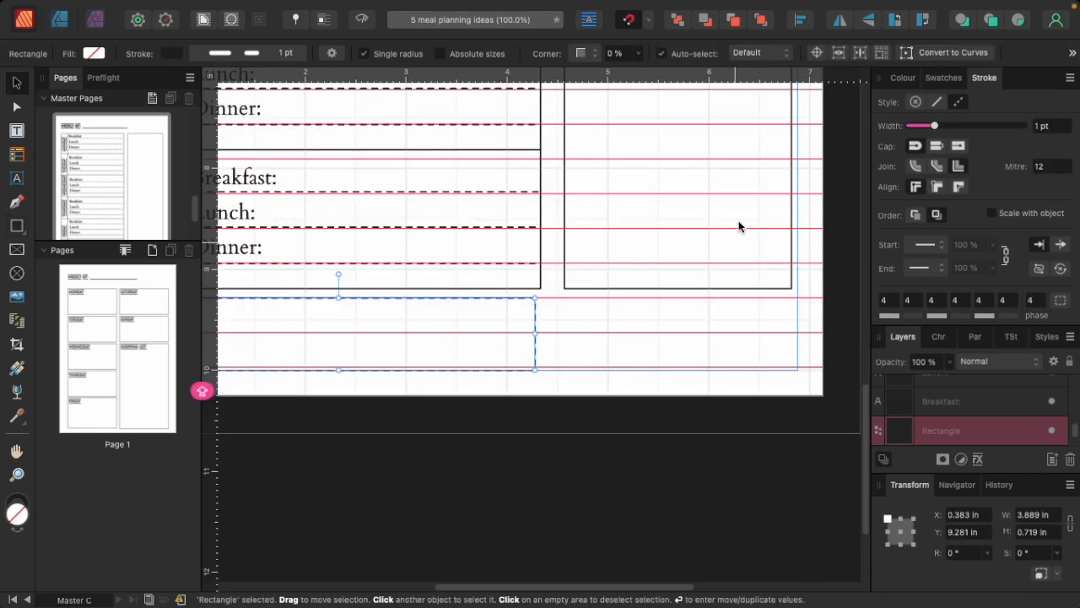
left_click_drag(596, 587, 523, 585)
left_click_drag(443, 306, 440, 303)
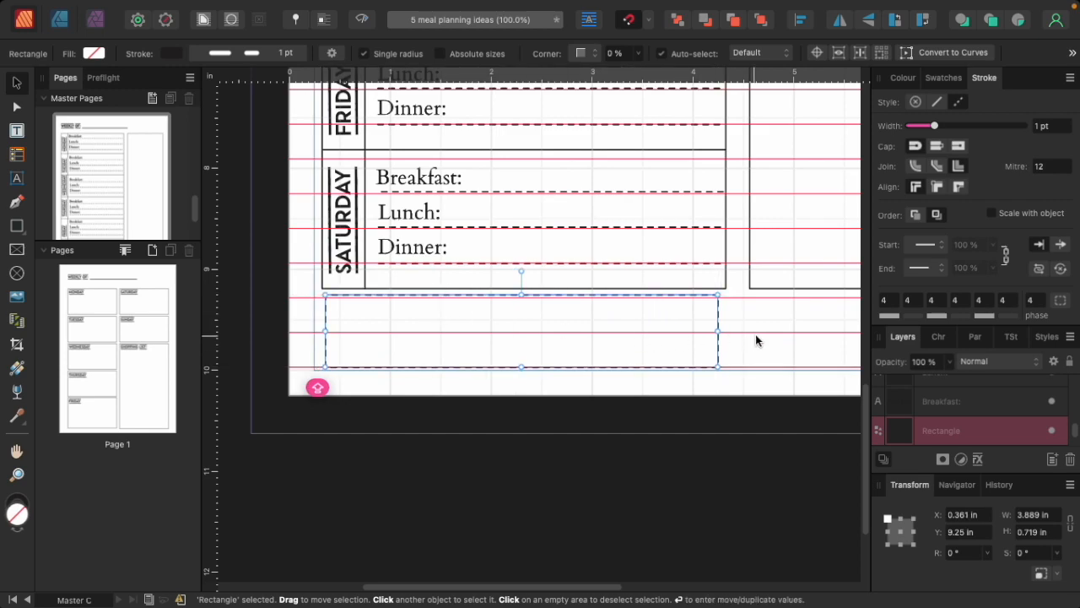
left_click_drag(325, 329, 317, 326)
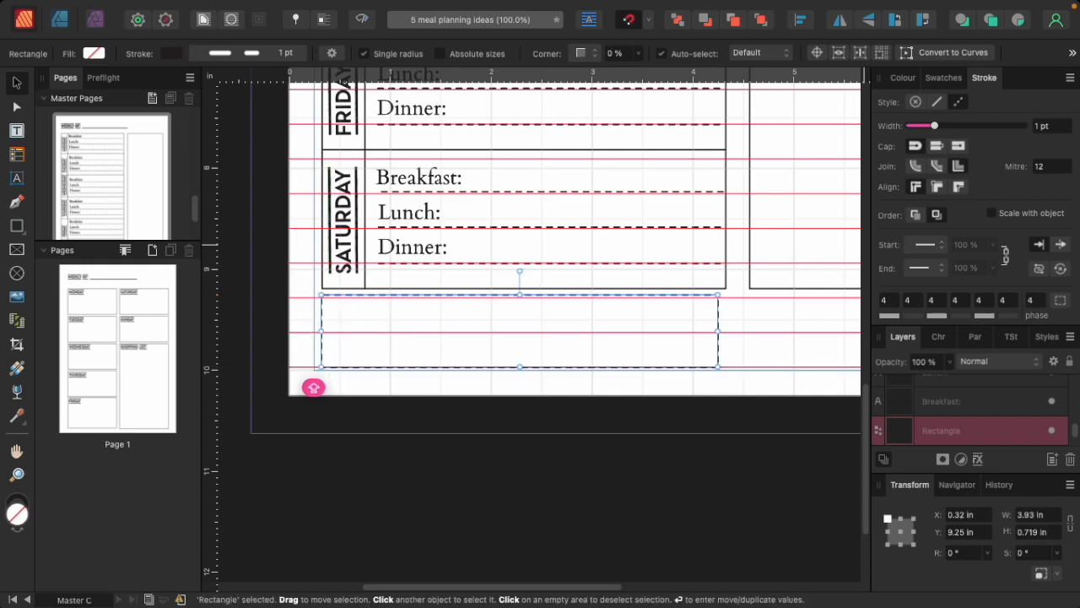
Give the rectangle below Saturday a solid stroke and widen it to 4.02 in
left_click(937, 101)
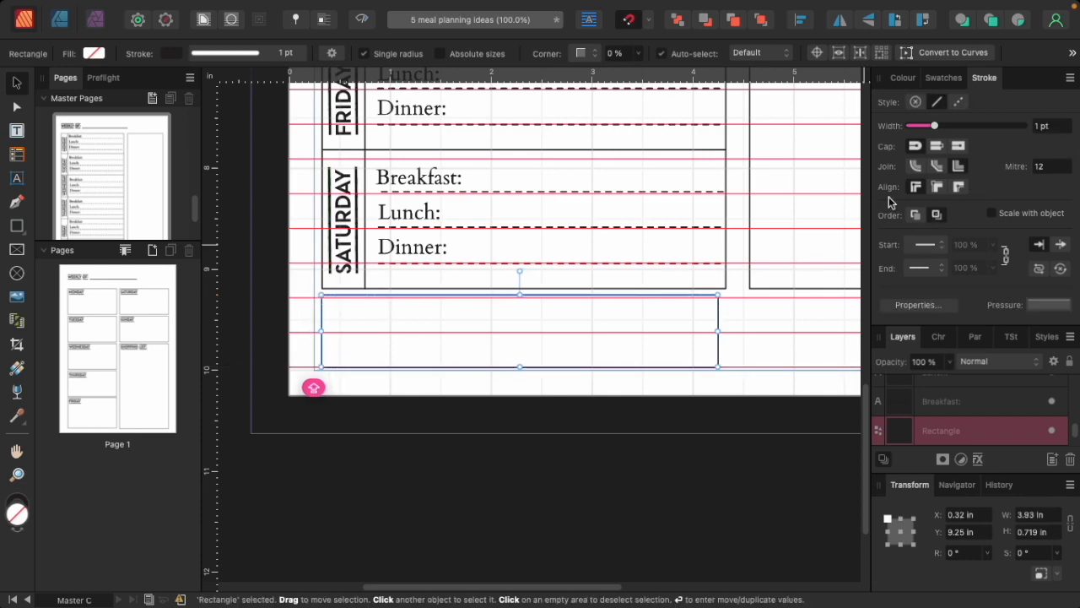
left_click_drag(717, 330, 729, 332)
left_click_drag(397, 328, 400, 324)
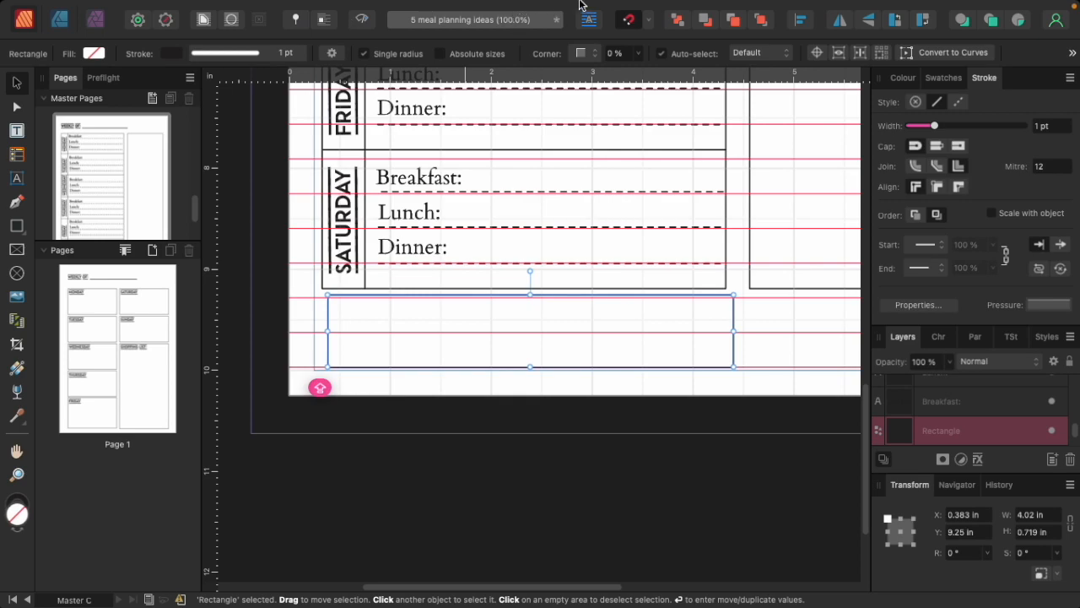
Turn off snapping and place the rectangle at X 0.318 in and Y 9.239 in, in line with the day sections
mouse_move(78, 3)
left_click(470, 9)
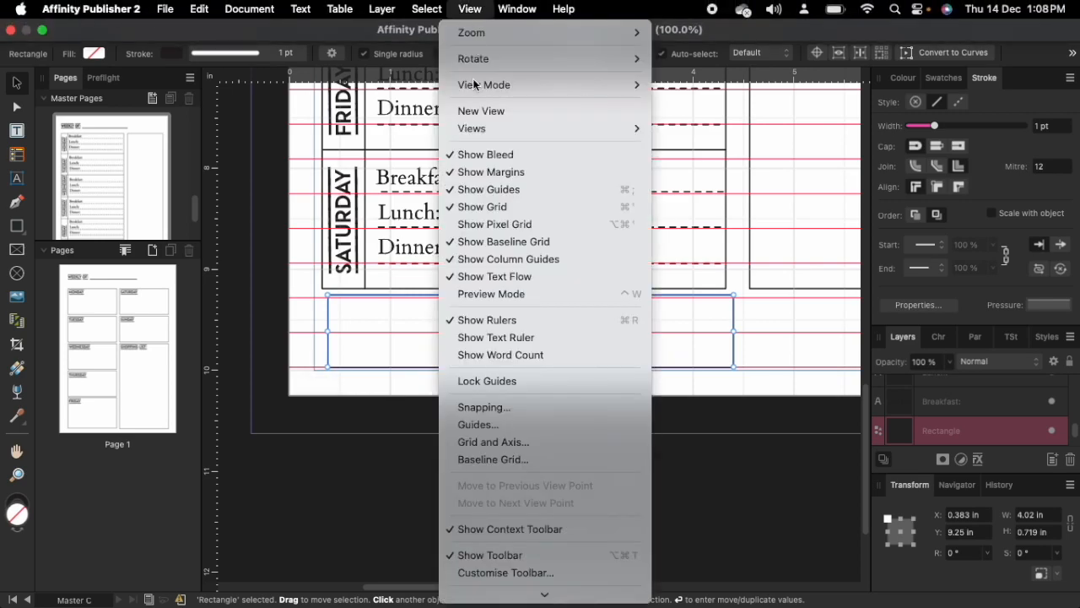
left_click(483, 407)
left_click(432, 78)
left_click(619, 525)
left_click_drag(374, 298, 362, 295)
left_click(823, 341)
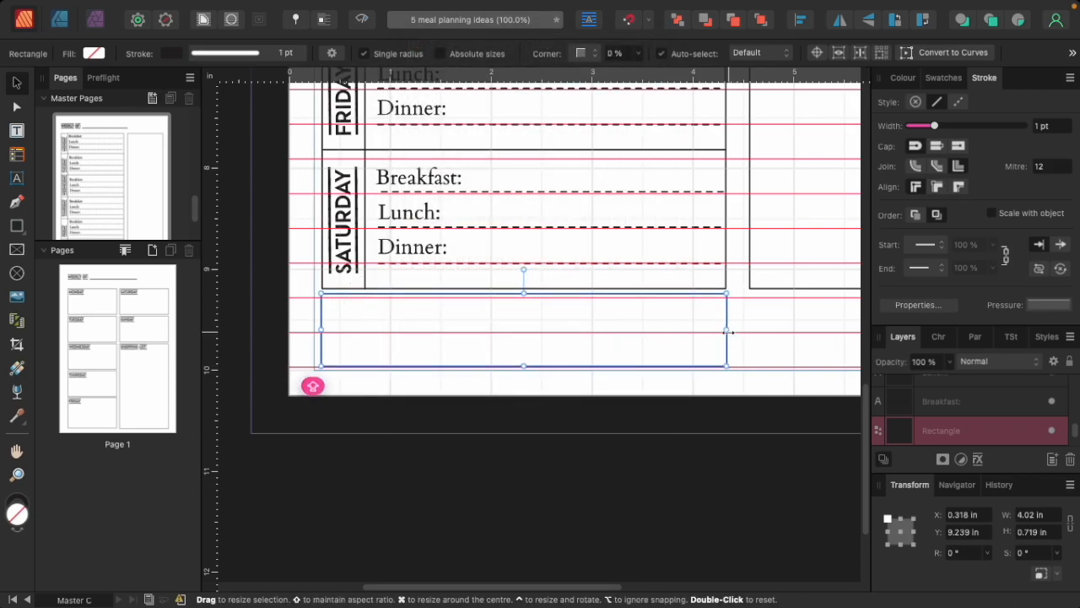
left_click(667, 323)
left_click(360, 231)
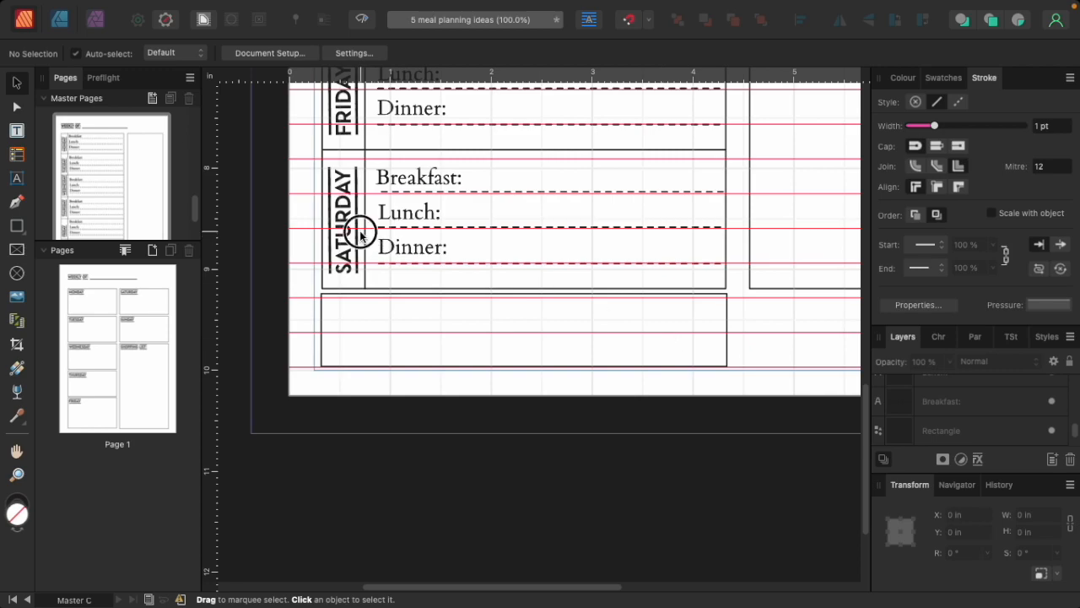
Copy the SUNDAY heading from Master B and paste it into the upper left corner of Master C's bottom rectangle
double_click(110, 173)
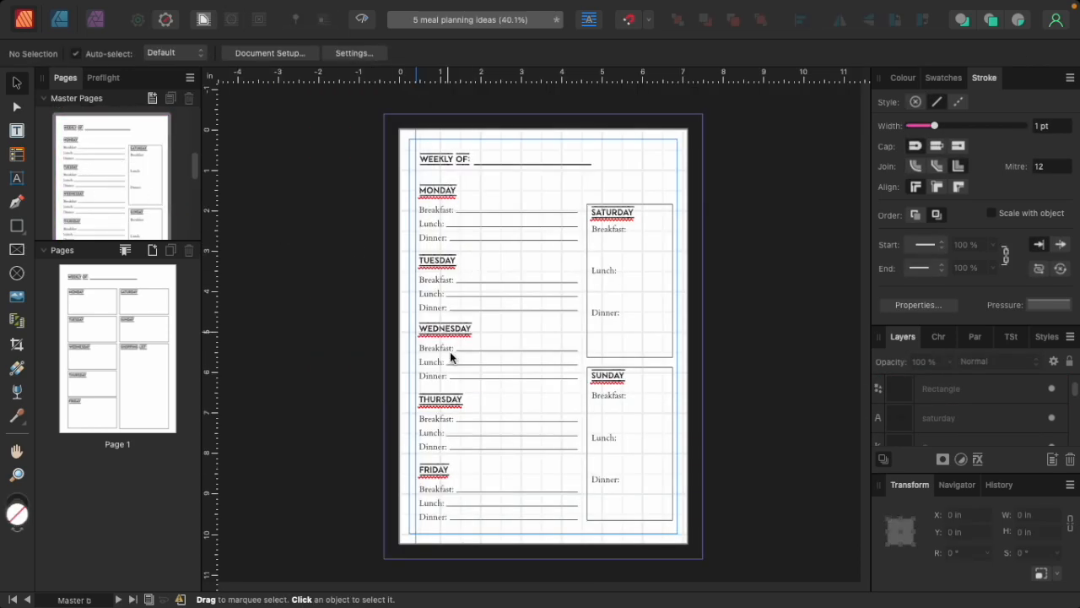
left_click(616, 374)
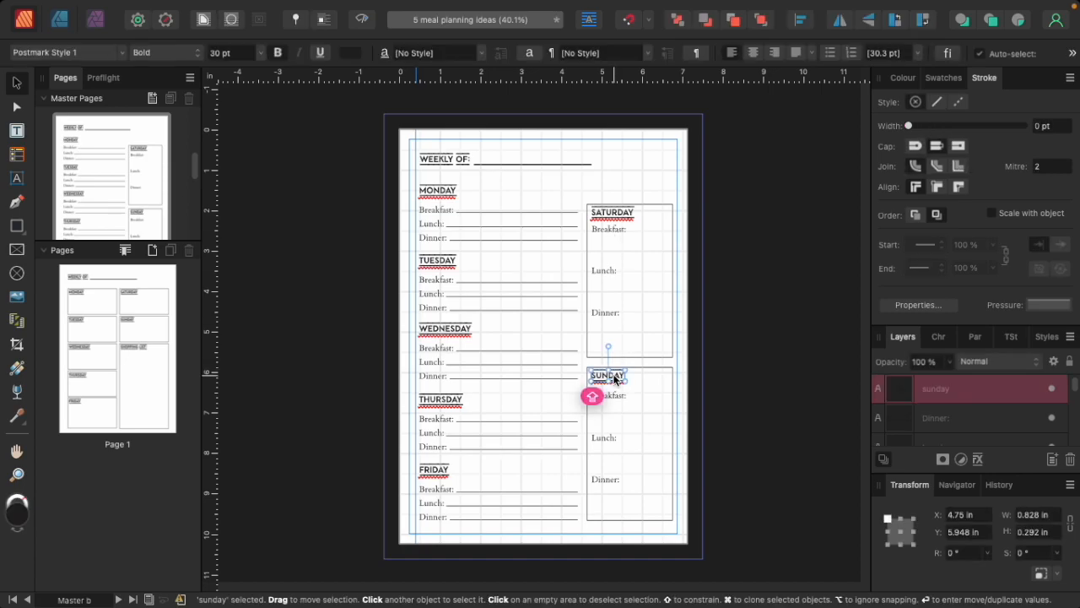
scroll(132, 211, "down", 2)
double_click(132, 211)
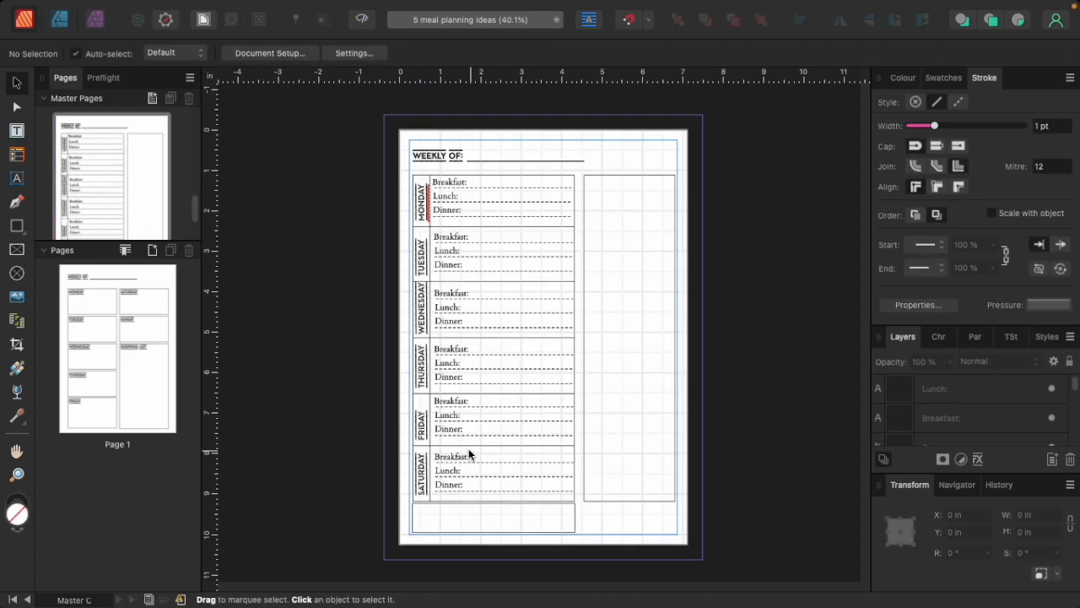
scroll(430, 385, "down", 3)
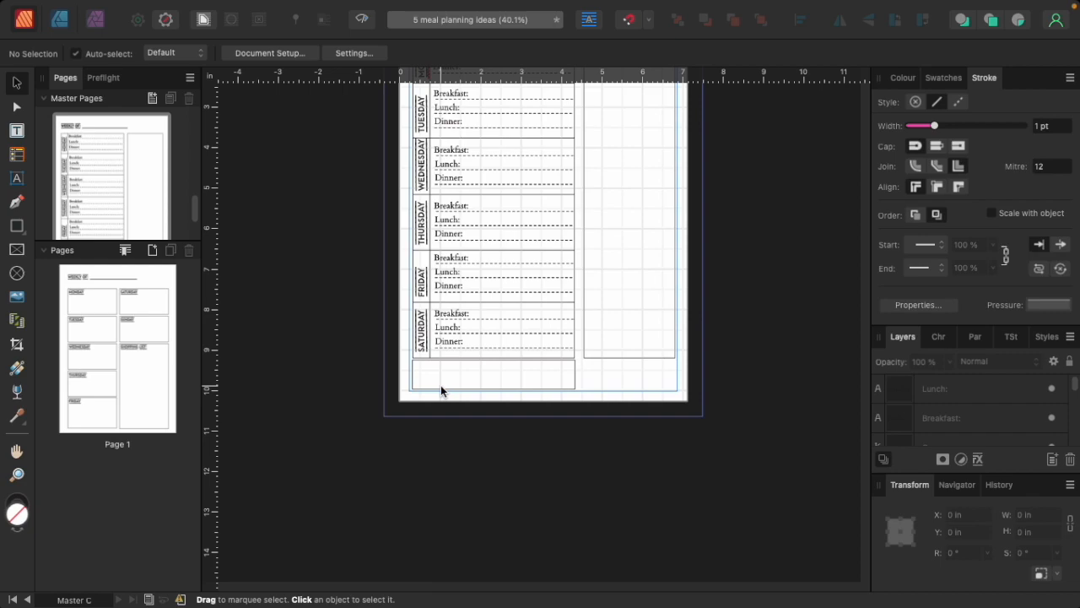
scroll(440, 385, "up", 3)
key("super+v")
left_click_drag(663, 157, 333, 407)
Widen the bottom rectangle to 6.493 in, level with the side box's outer edge, and turn snapping back on
left_click(608, 412)
left_click_drag(609, 412, 799, 413)
mouse_move(293, 6)
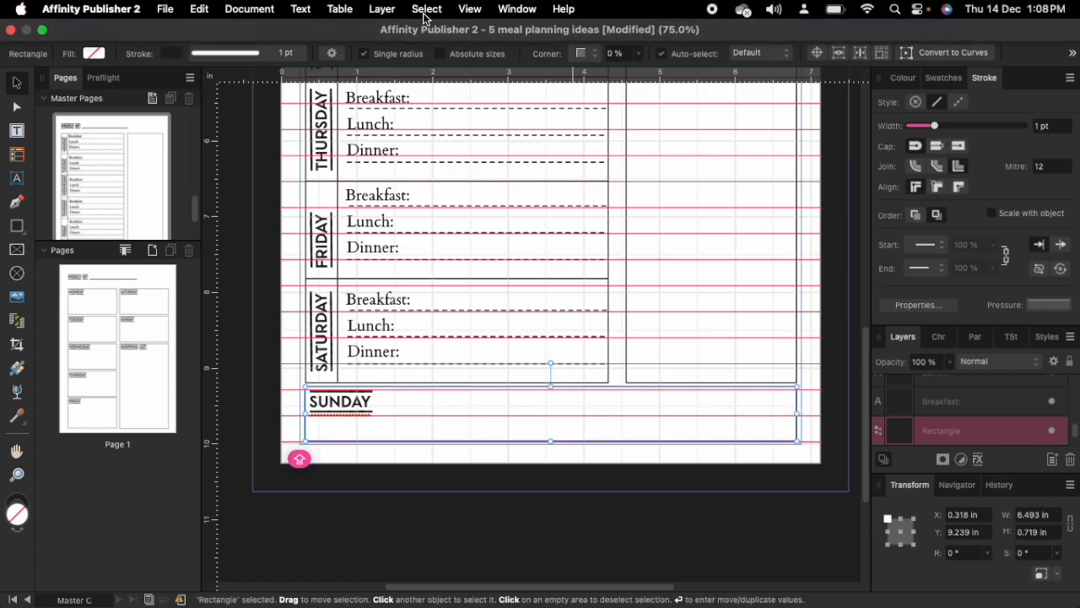
left_click(470, 9)
left_click(486, 402)
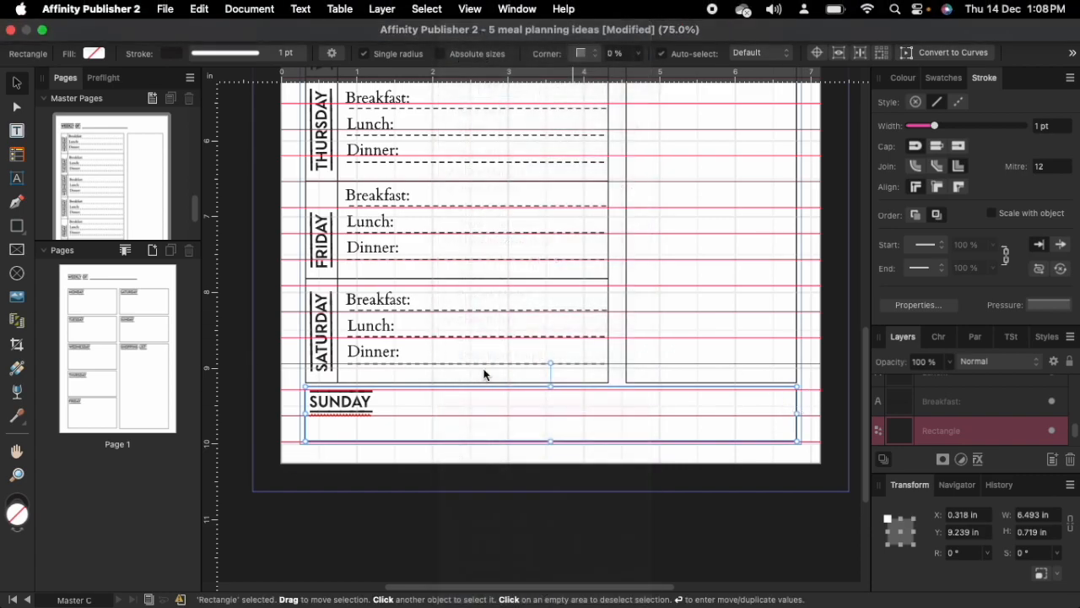
left_click(442, 80)
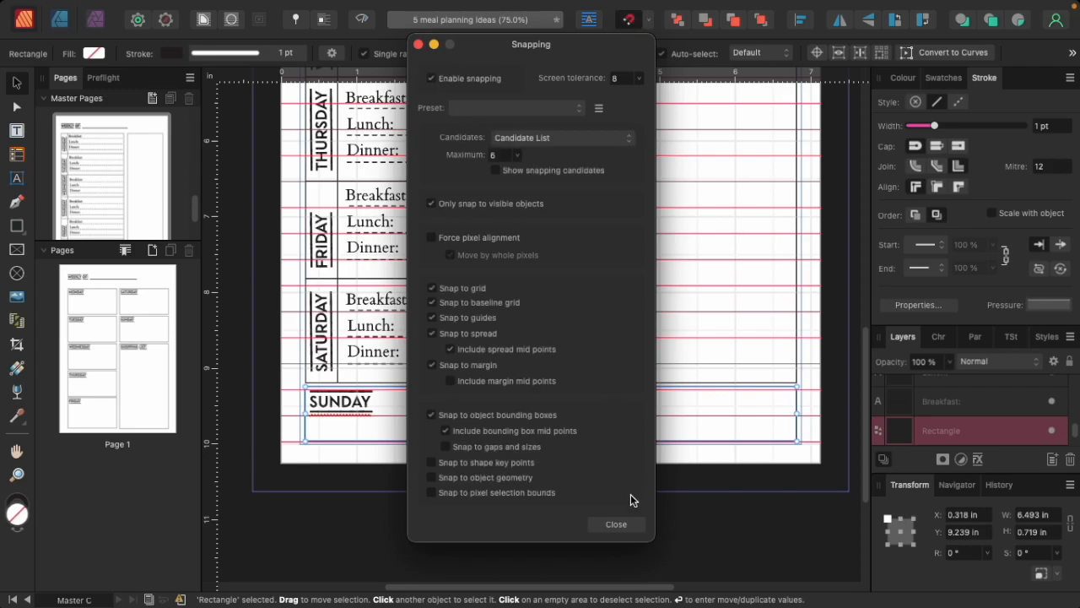
left_click(610, 523)
left_click(338, 427)
left_click(338, 408)
left_click(330, 436)
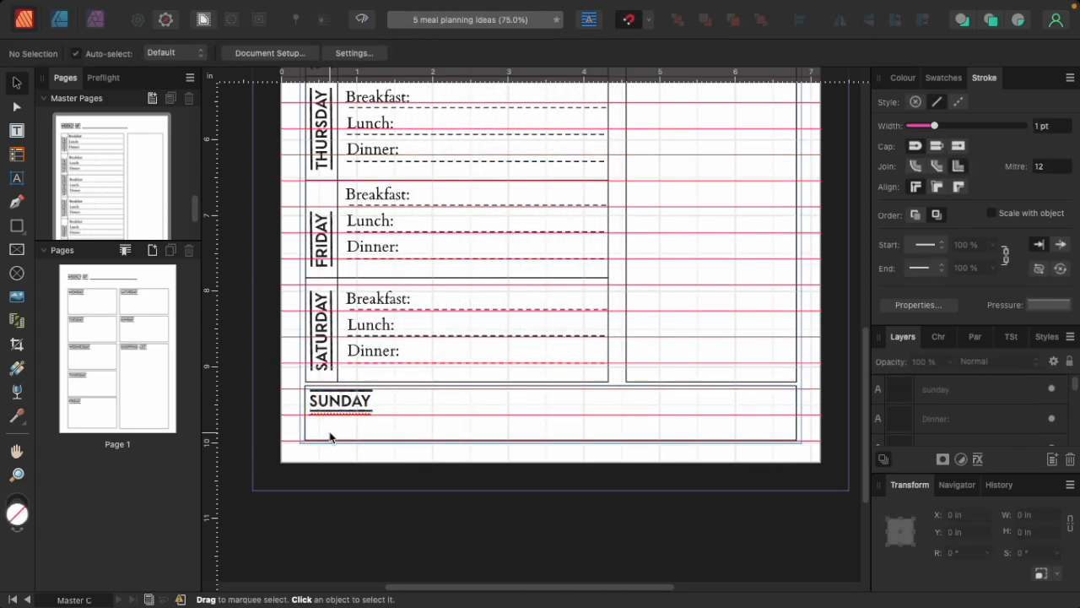
Preview the page without guides and examine the layout of the day sections, side box and bottom box
scroll(427, 406, "up", 1)
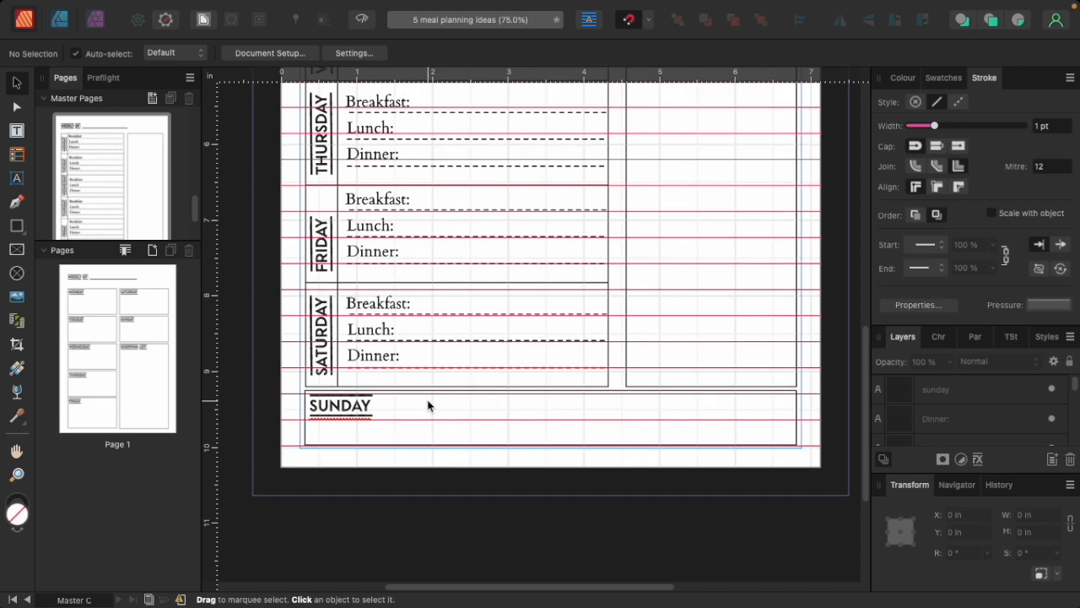
key("w")
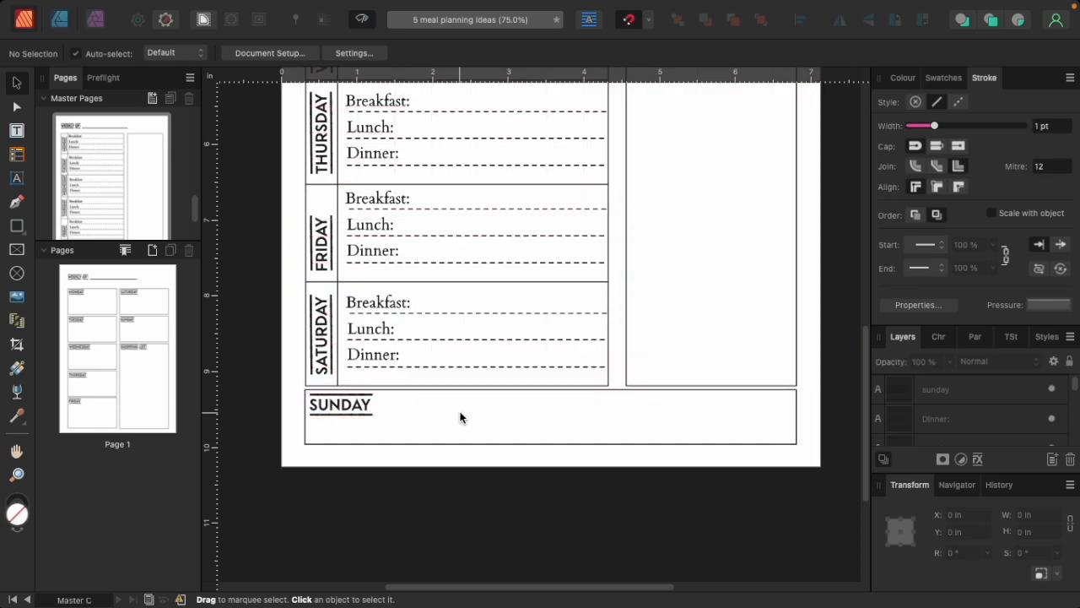
scroll(460, 418, "up", 1)
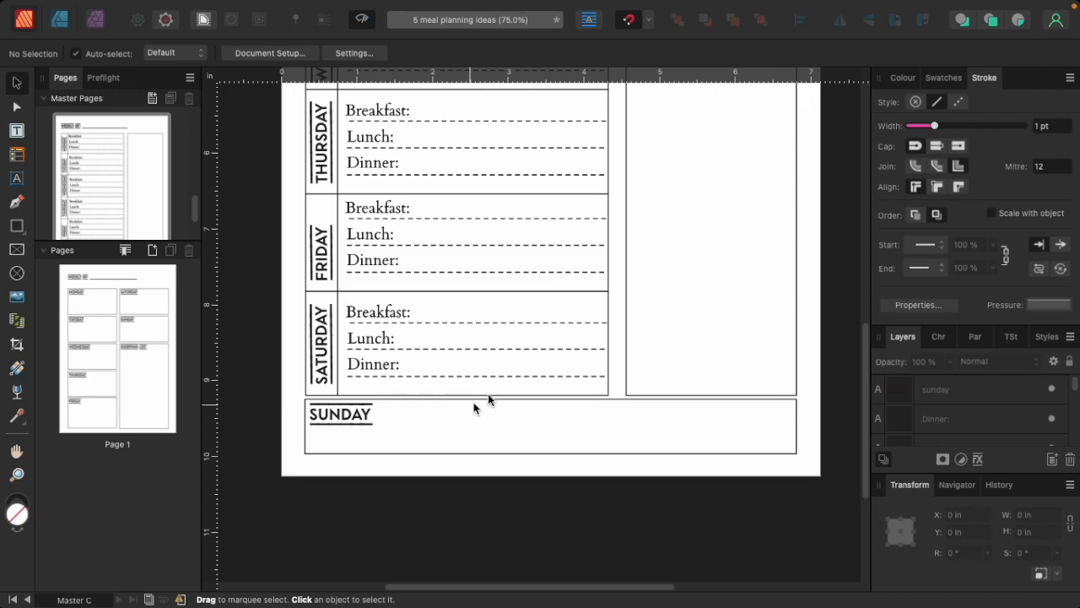
scroll(540, 380, "up", 5)
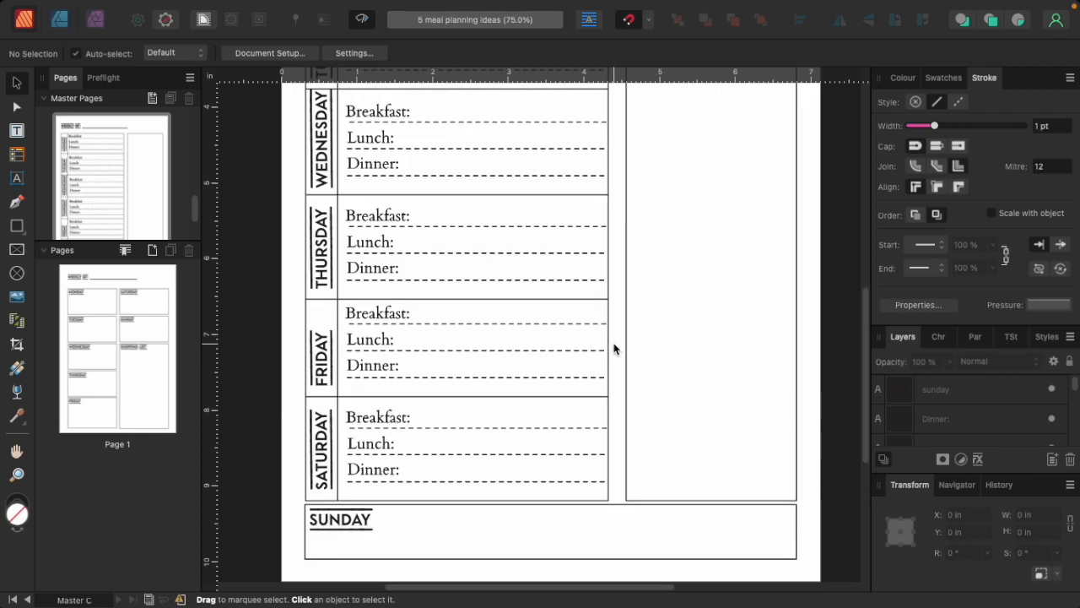
key("super+minus")
scroll(654, 352, "up", 1)
scroll(663, 367, "up", 3)
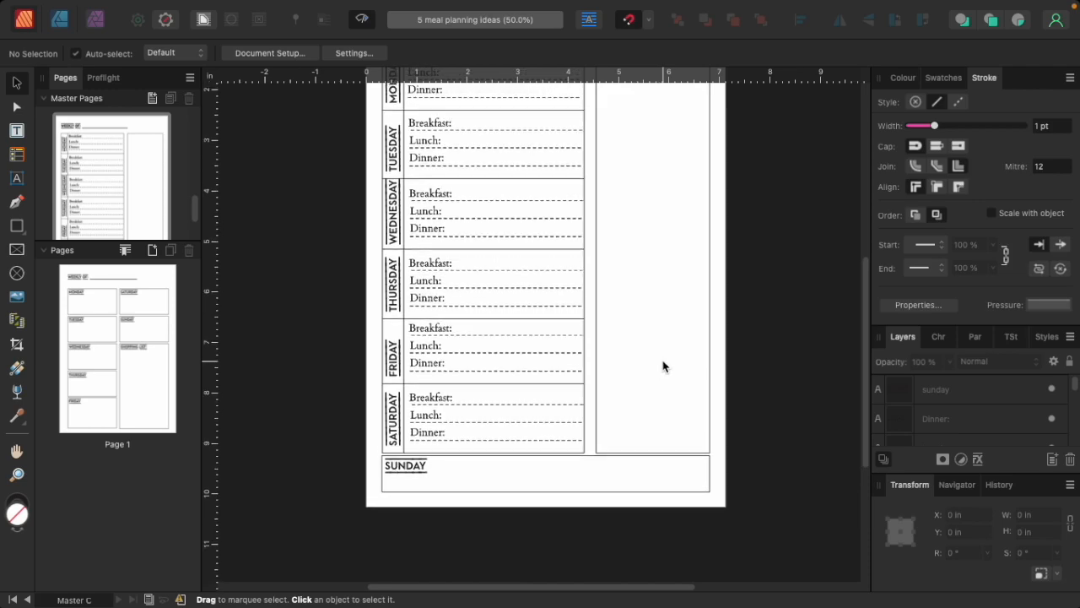
scroll(663, 367, "down", 5)
scroll(663, 367, "down", 5)
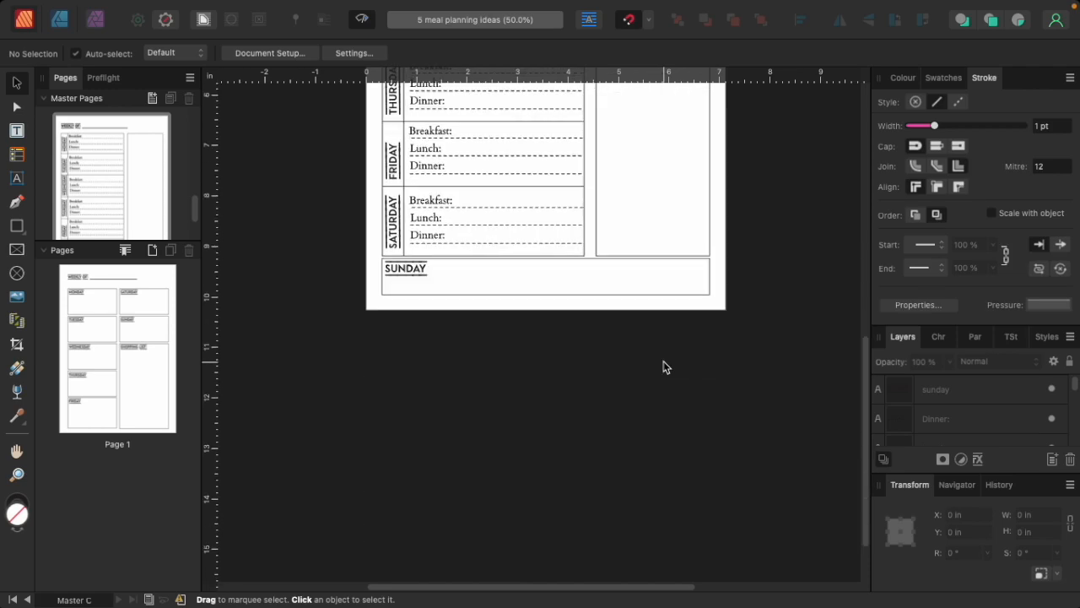
Replace the SUNDAY heading in the bottom box with NOTES:
key("super+1")
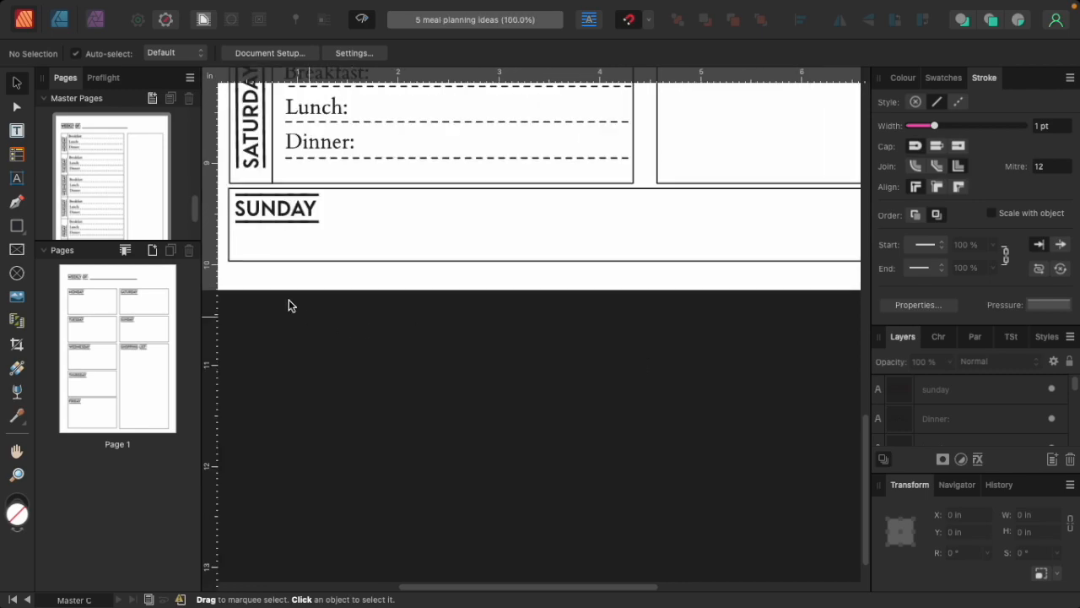
left_click(263, 193)
double_click(265, 209)
key("super+a")
type("NOTTES")
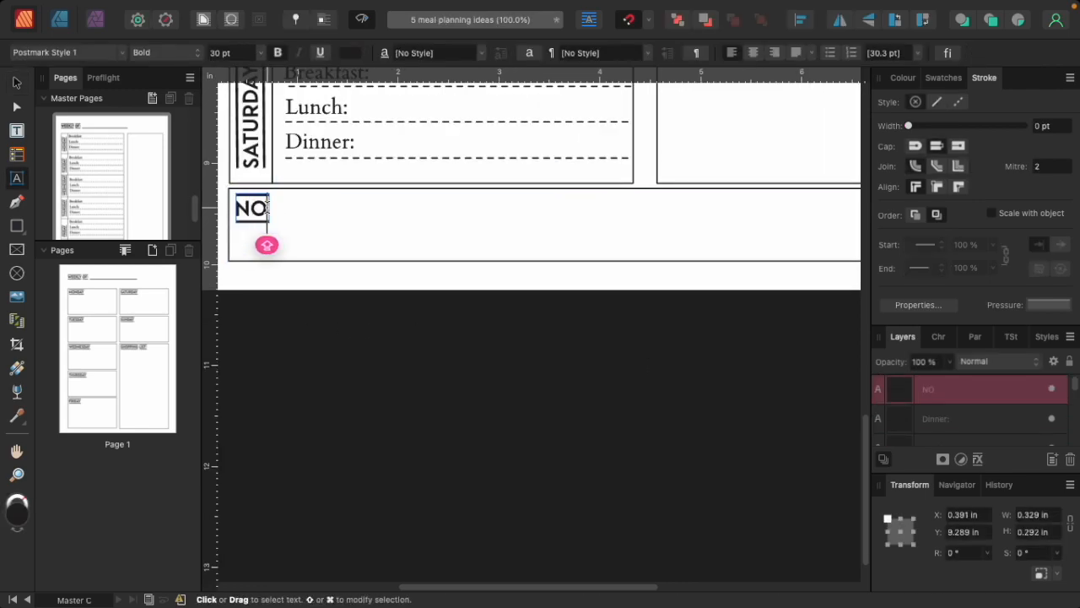
key("BackSpace")
key("BackSpace")
key("BackSpace")
type("ES:")
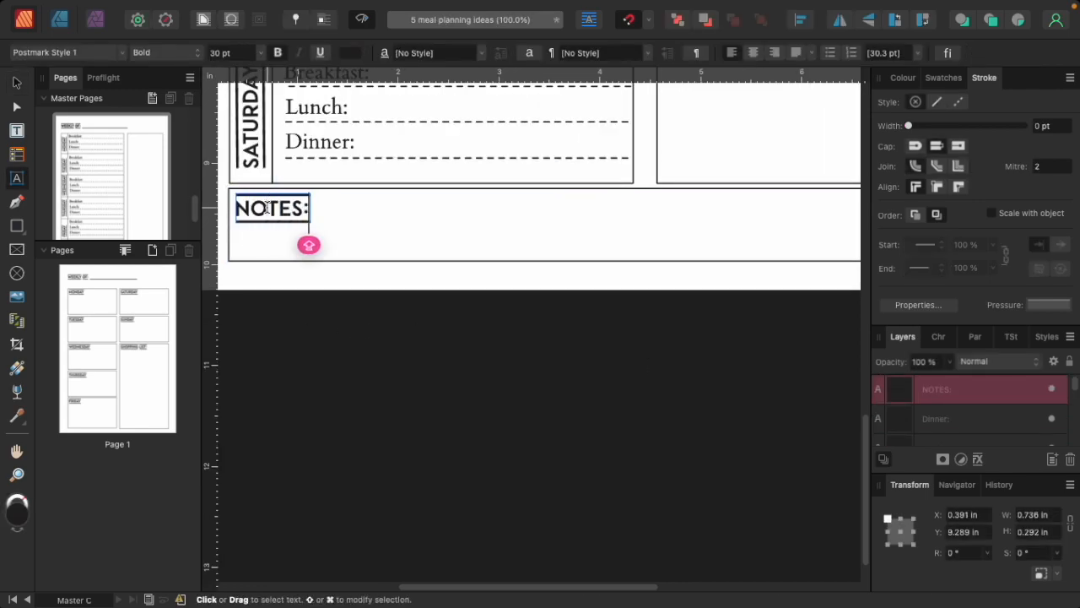
key("Escape")
scroll(415, 210, "up", 5)
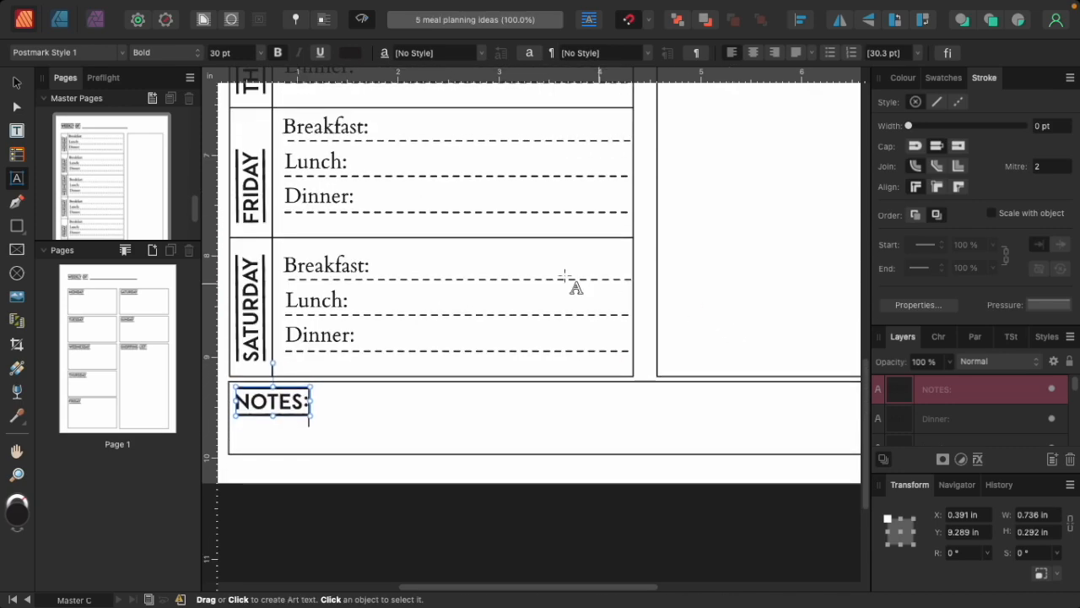
Show the guides again and place a copy of the NOTES: heading in the side box at about X 4.624 in, Y 1.427 in
left_click(16, 82)
scroll(534, 285, "up", 15)
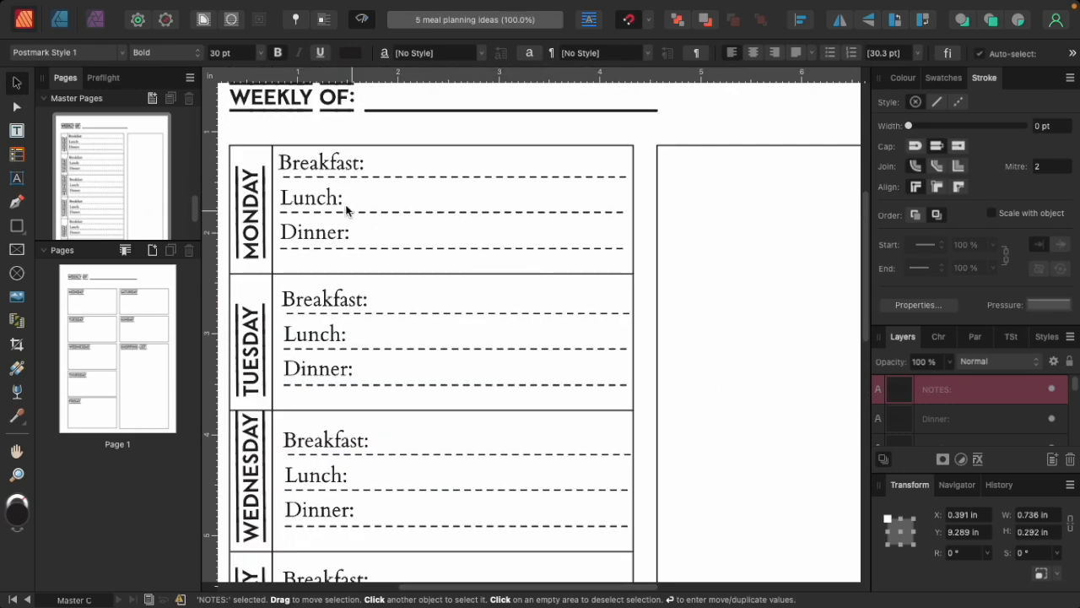
scroll(255, 191, "down", 20)
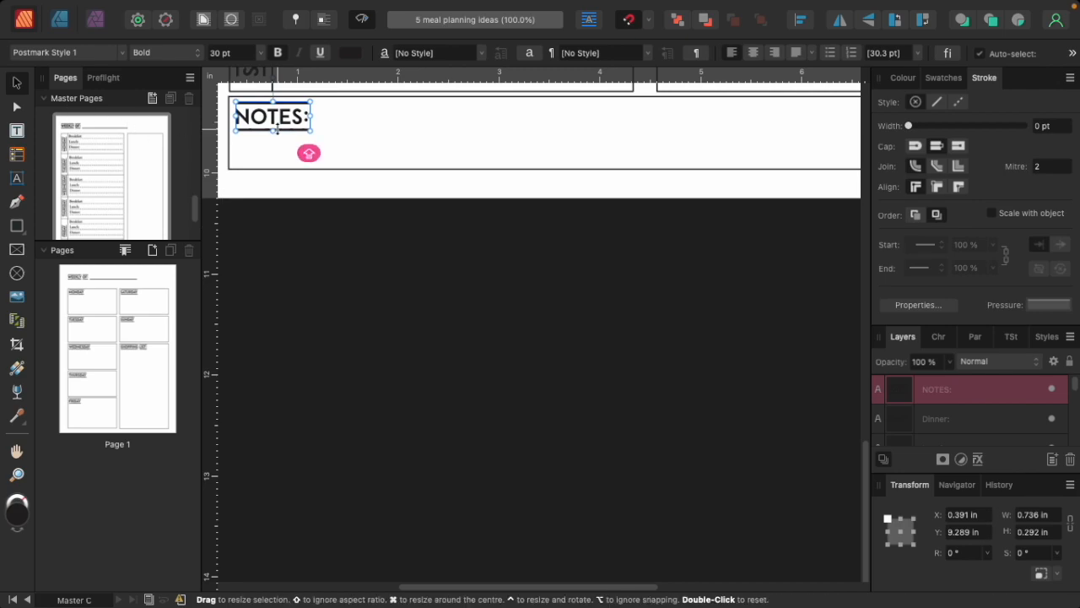
left_click(427, 160)
left_click(260, 126)
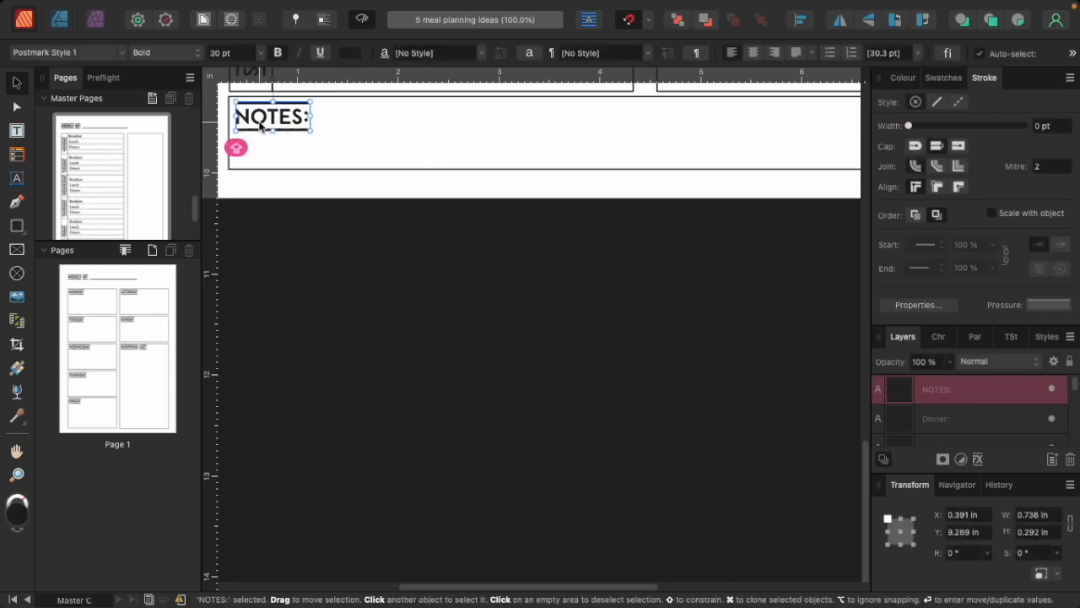
scroll(524, 214, "up", 10)
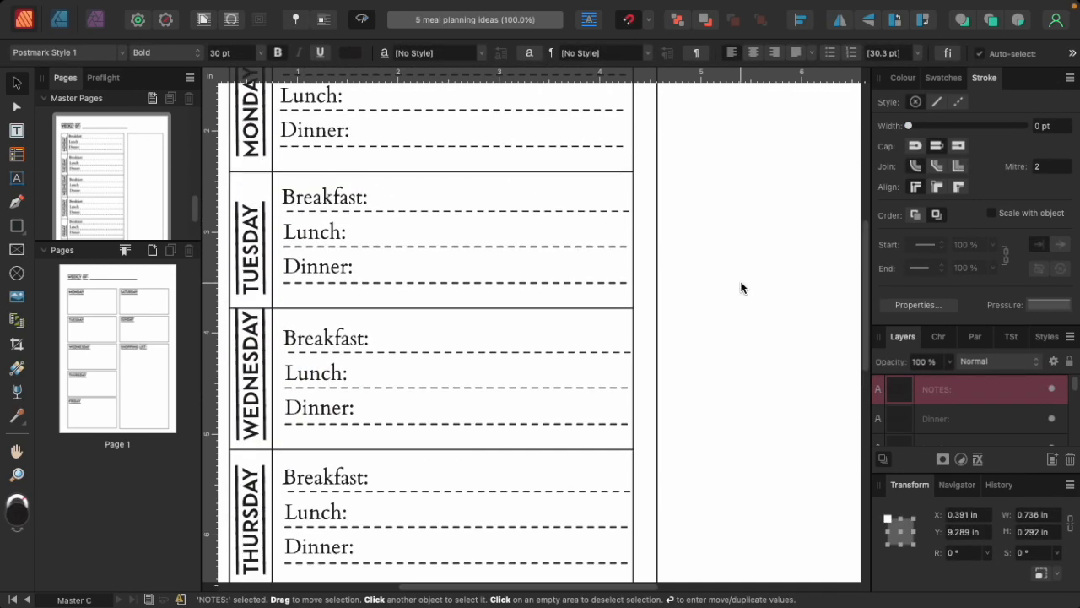
scroll(634, 329, "up", 3)
scroll(626, 374, "down", 5)
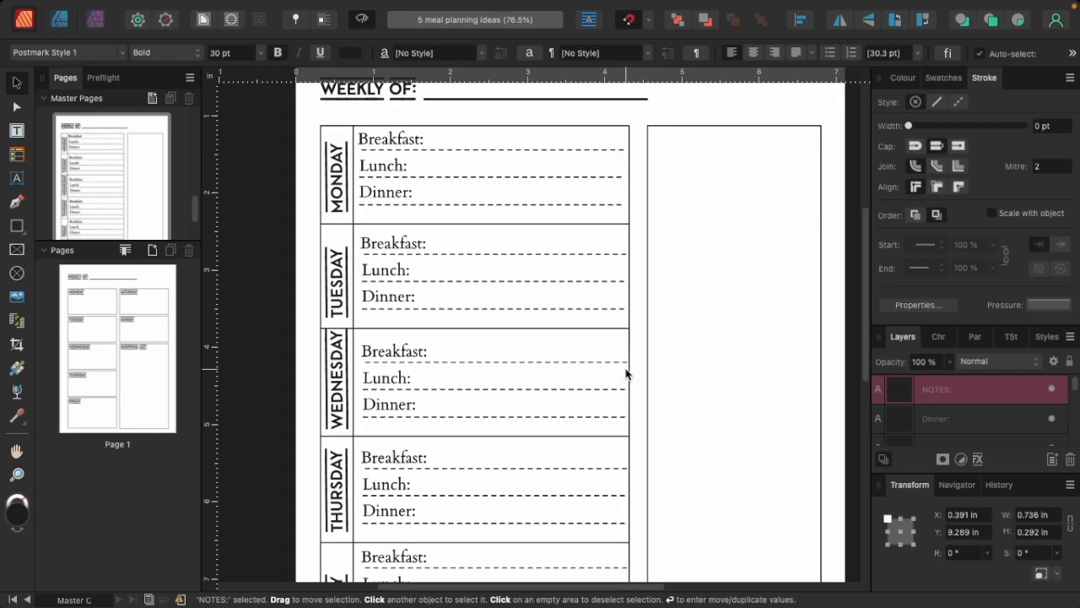
scroll(309, 336, "up", 1)
scroll(311, 339, "down", 1)
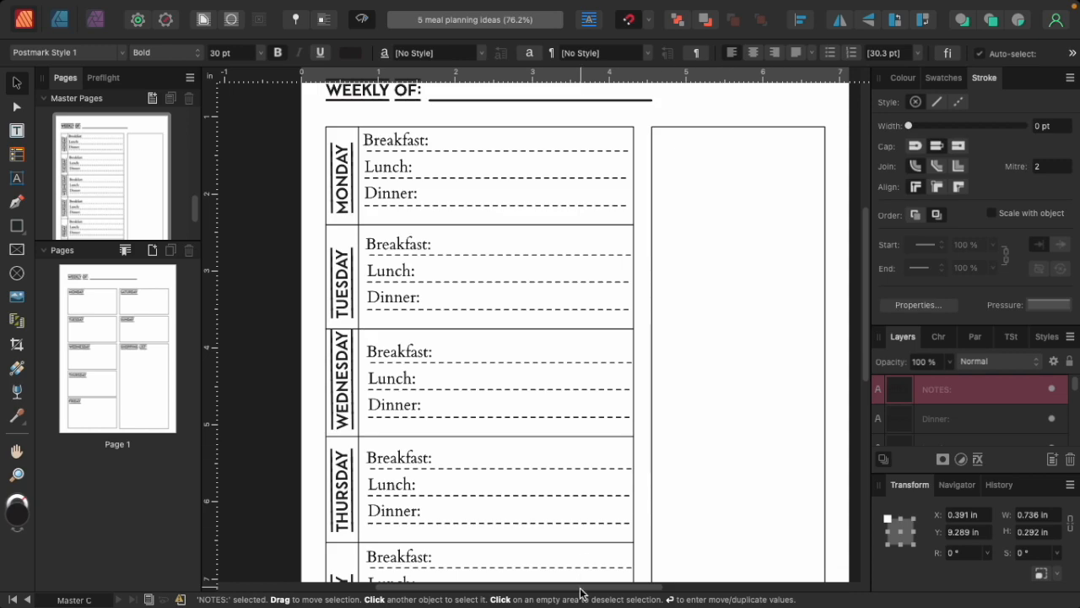
left_click_drag(580, 588, 648, 589)
key("super+plus")
key("super+plus")
scroll(550, 573, "up", 5)
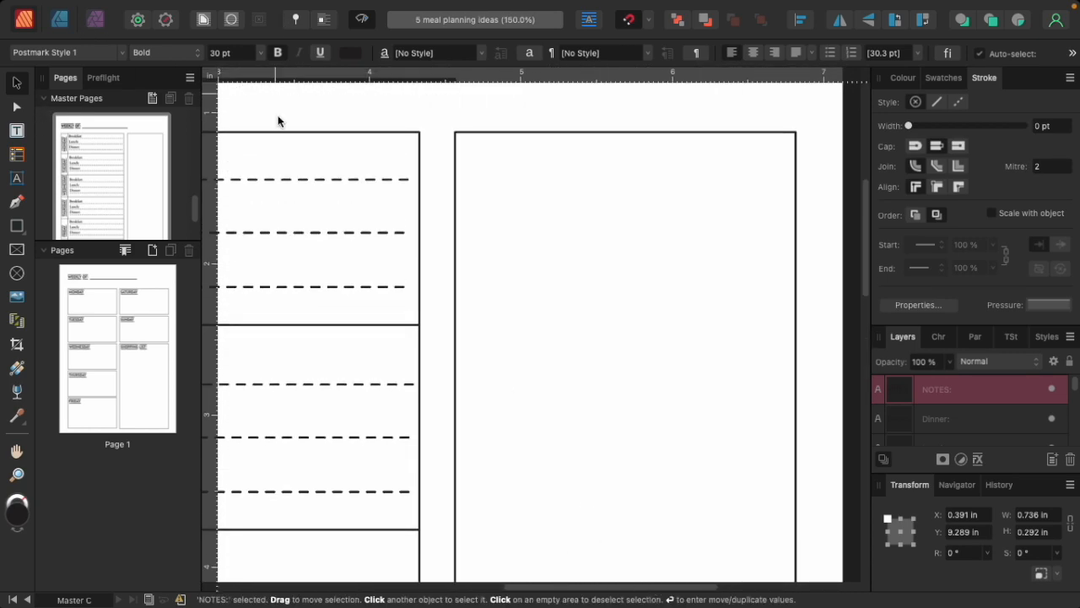
key("w")
left_click(538, 166)
key("super+v")
left_click_drag(532, 330, 523, 210)
Change the copied heading's text in the side box to SUNDAY:, keeping the colon
double_click(523, 209)
type("SUNDAY")
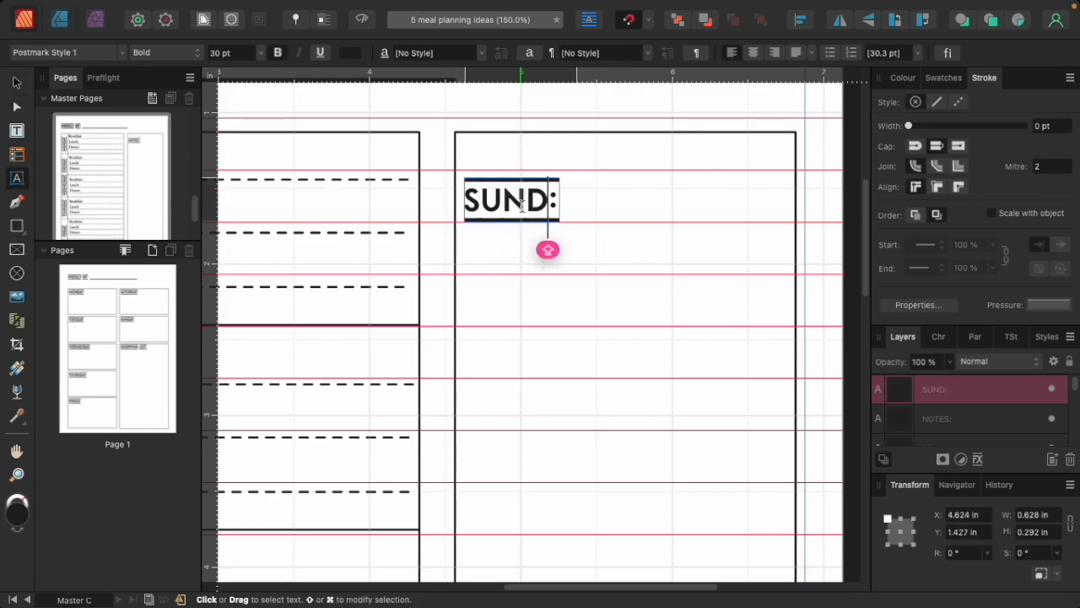
key("Escape")
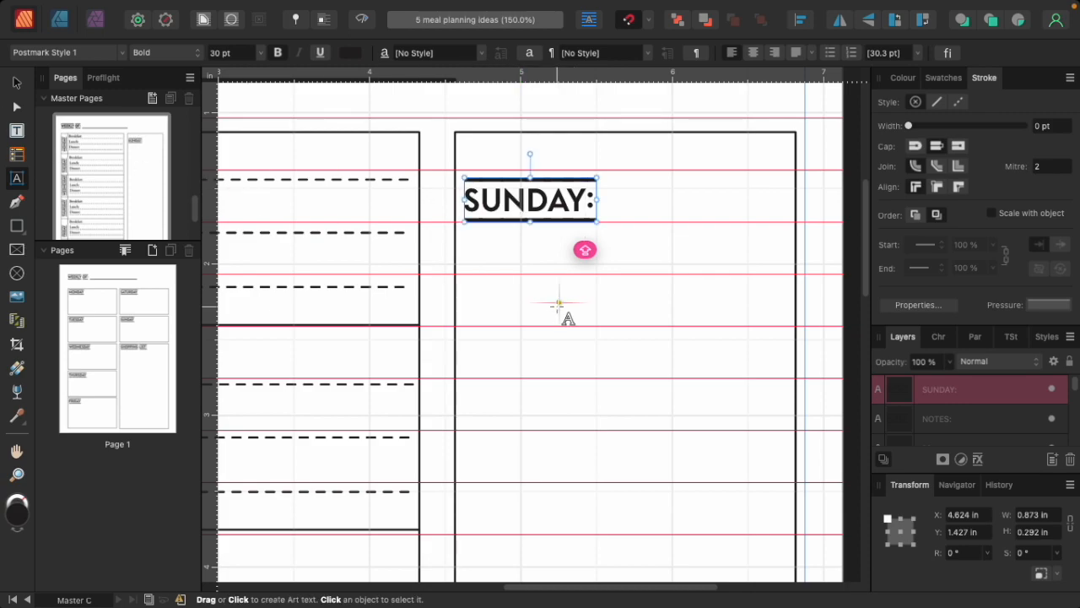
Move the SUNDAY: heading up into the side box's upper left corner, to about X 4.627 in, Y 1.229 in
scroll(559, 302, "down", 6)
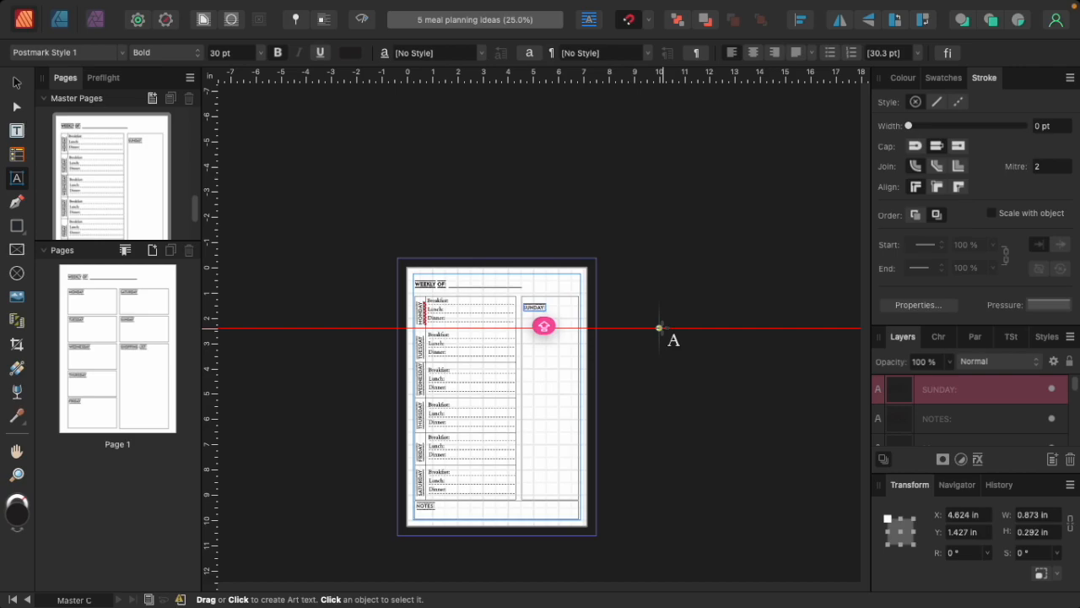
left_click(16, 83)
left_click(675, 466)
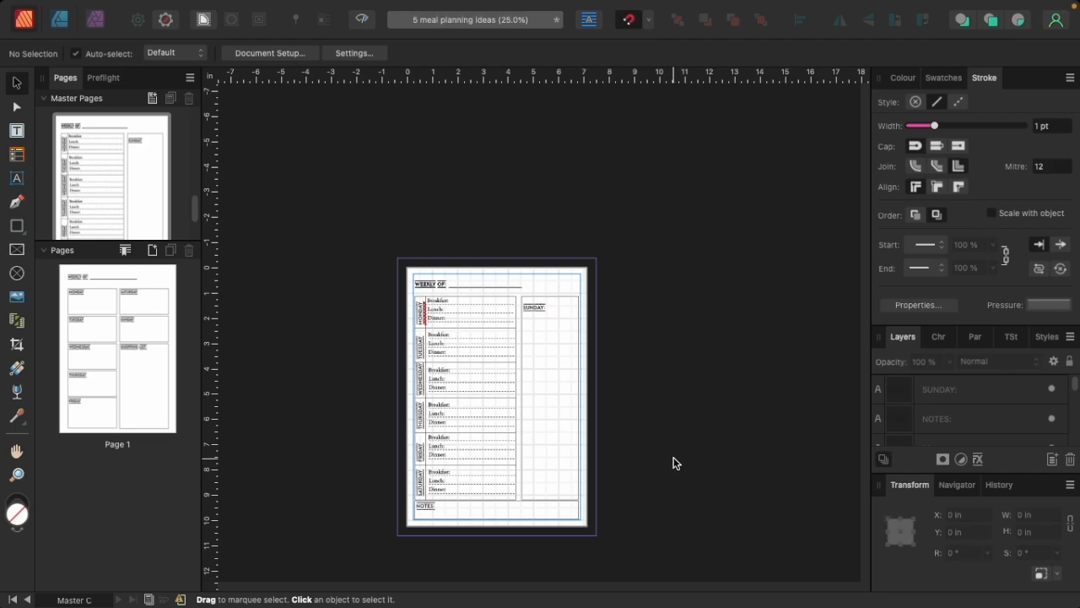
key("super+plus")
key("super+plus")
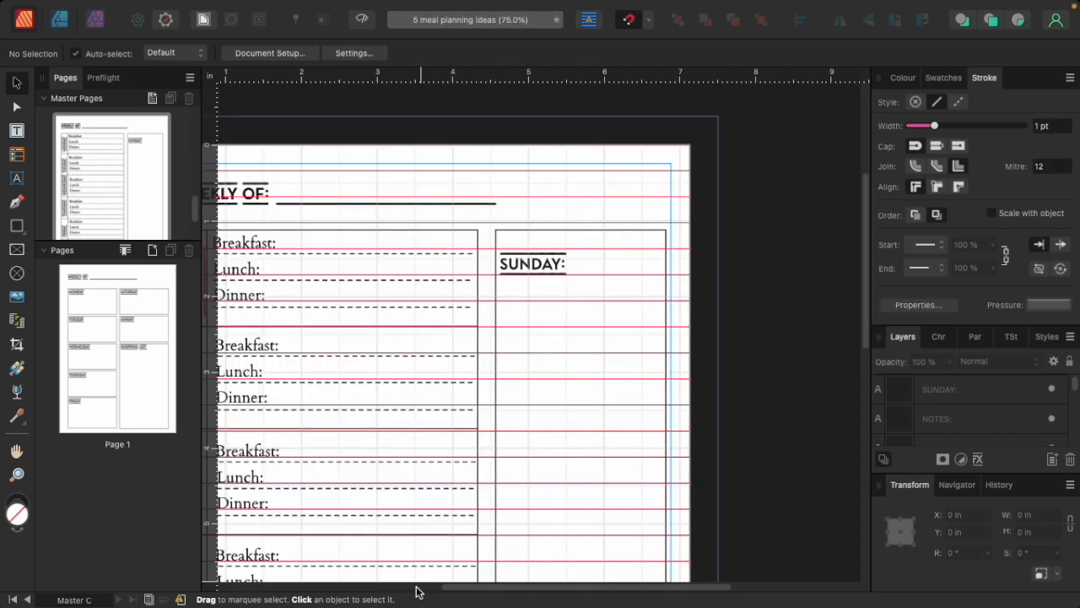
left_click_drag(456, 587, 427, 586)
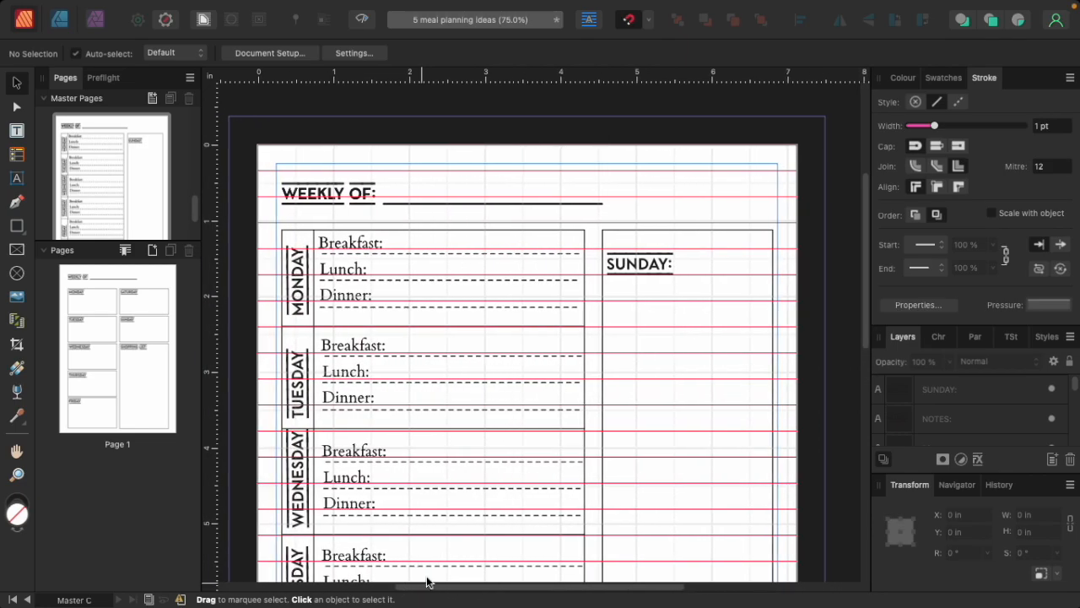
left_click_drag(640, 268, 637, 259)
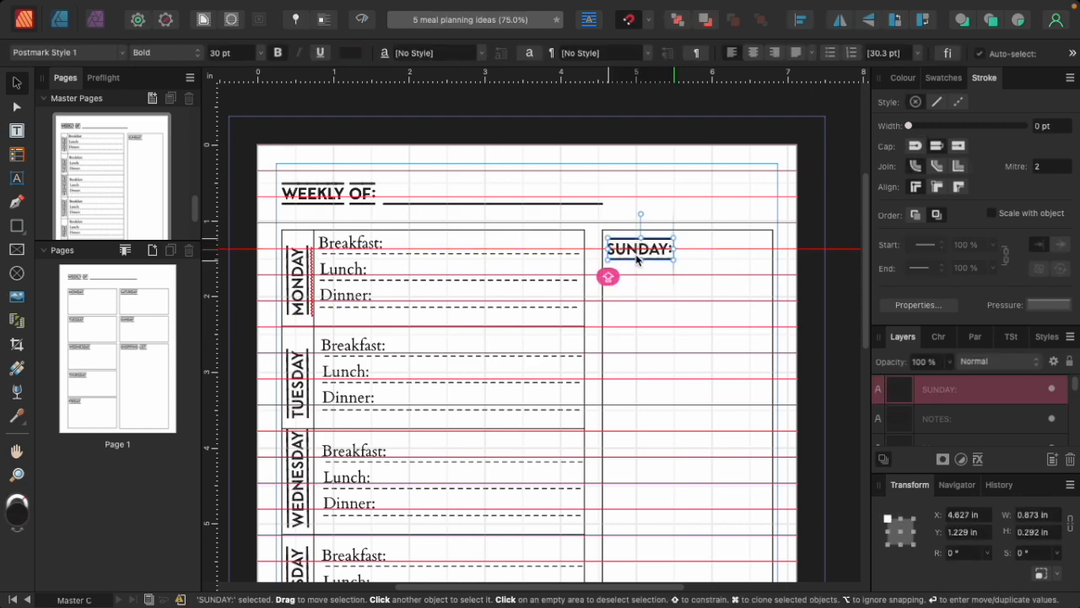
Copy Monday's Breakfast, Lunch and Dinner labels into the Sunday box and move the SUNDAY heading down just above them
left_click(352, 246)
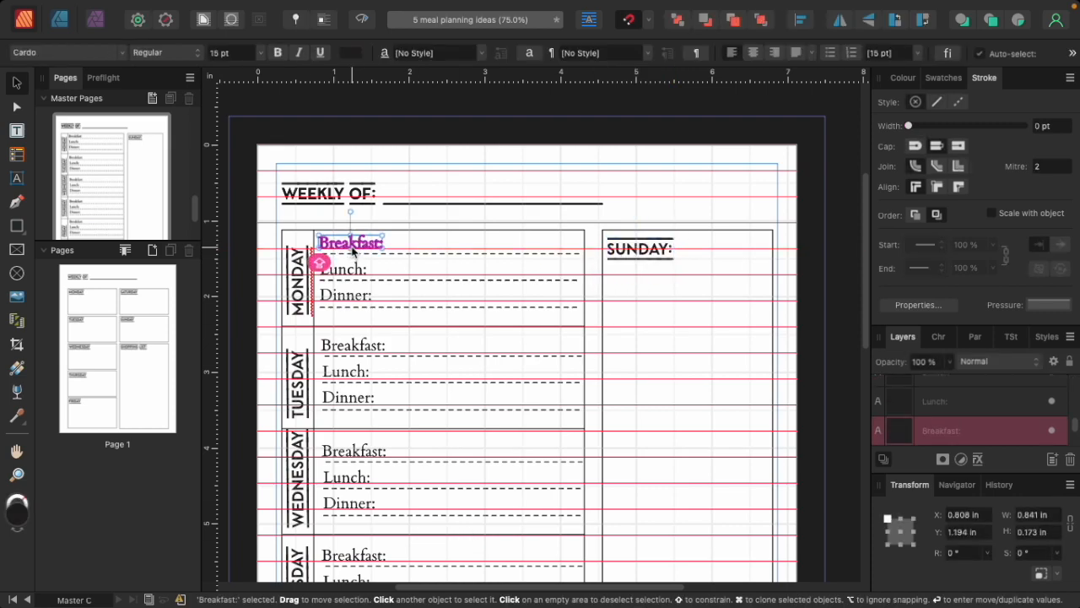
left_click(353, 272, "shift")
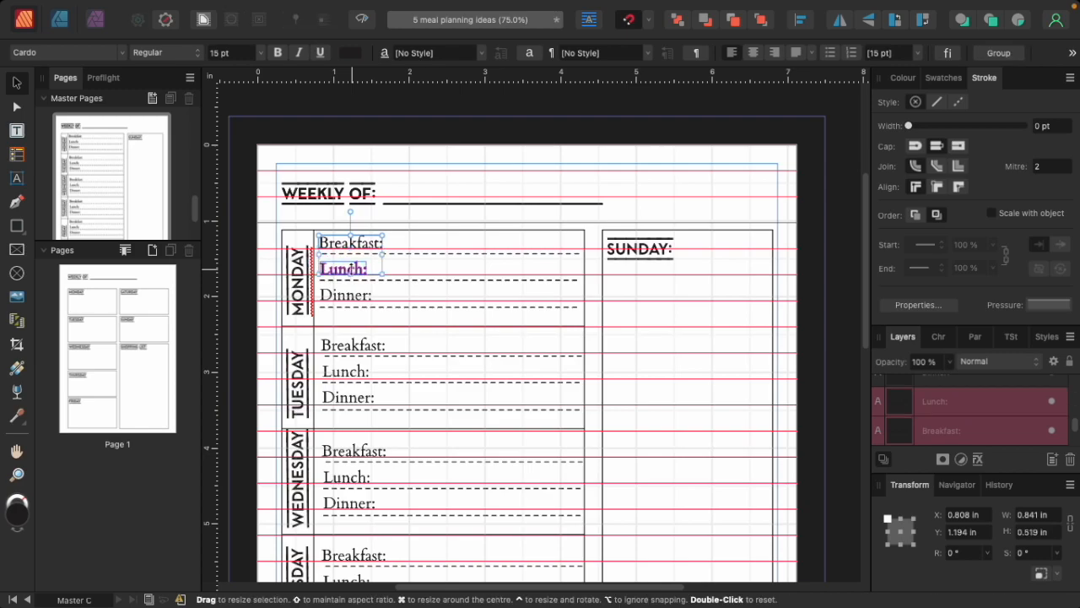
left_click(349, 296, "shift")
left_click_drag(350, 256, 647, 309)
left_click_drag(625, 244, 622, 265)
left_click(435, 253)
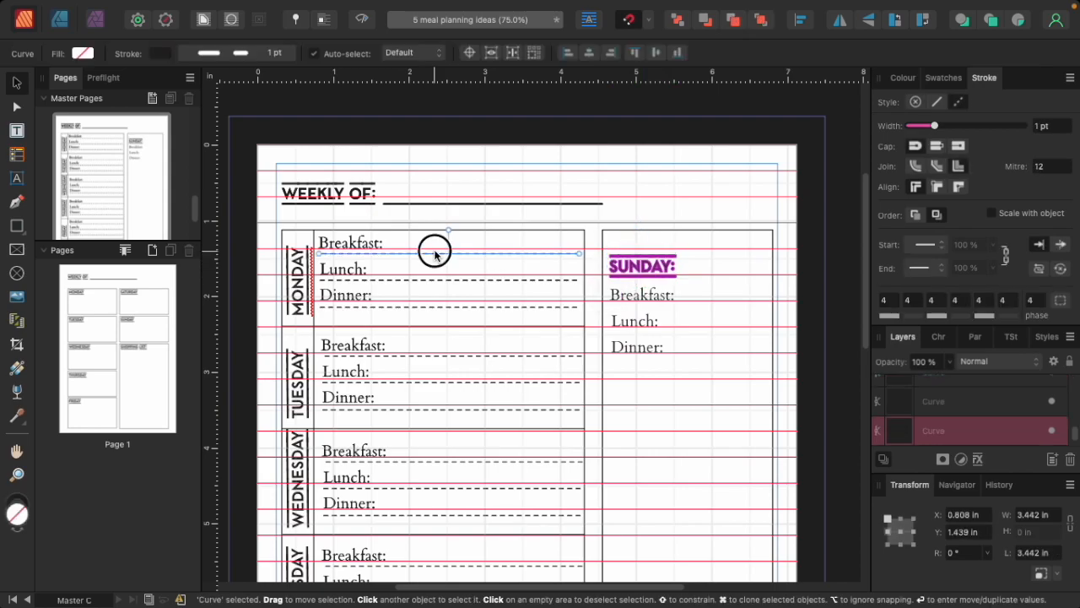
left_click(437, 280, "shift")
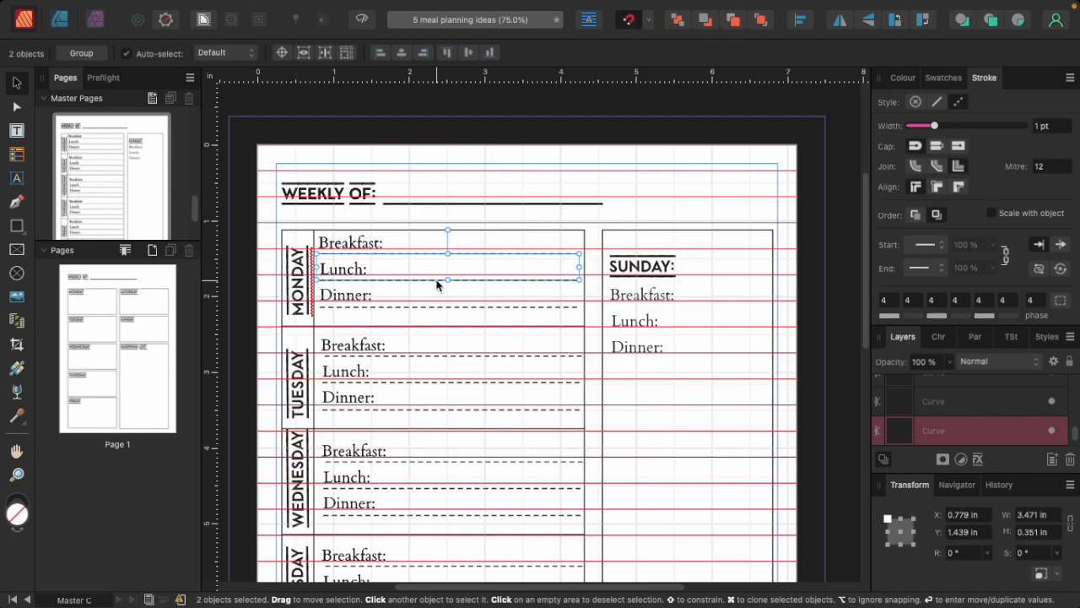
key("super+z")
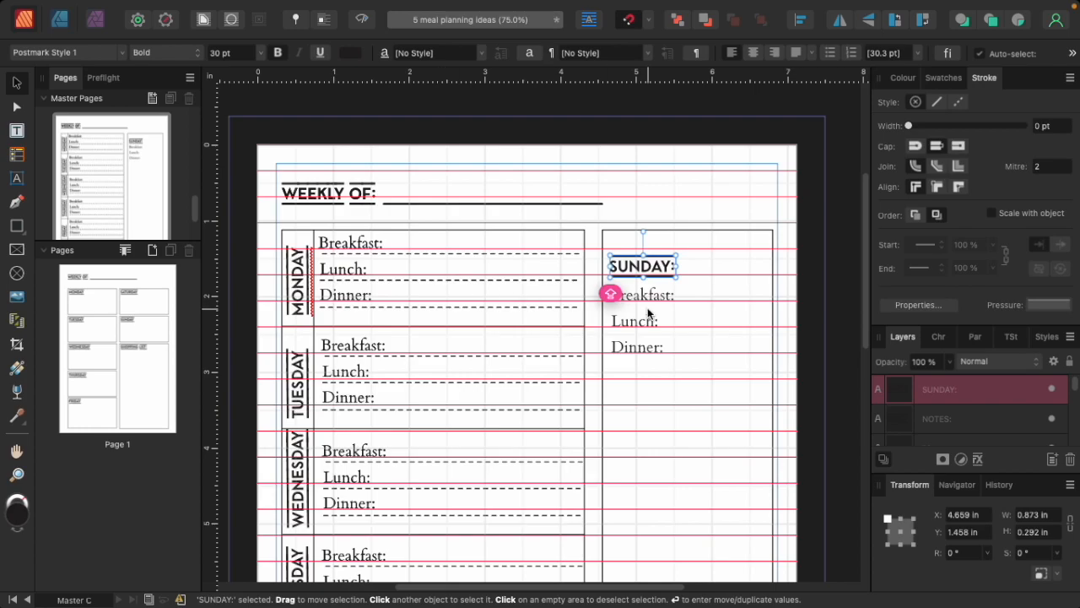
Move Sunday's Lunch and Dinner labels down one guideline and copy Monday's Breakfast dashed line into the Sunday box
left_click_drag(694, 379, 634, 352)
key("super+z")
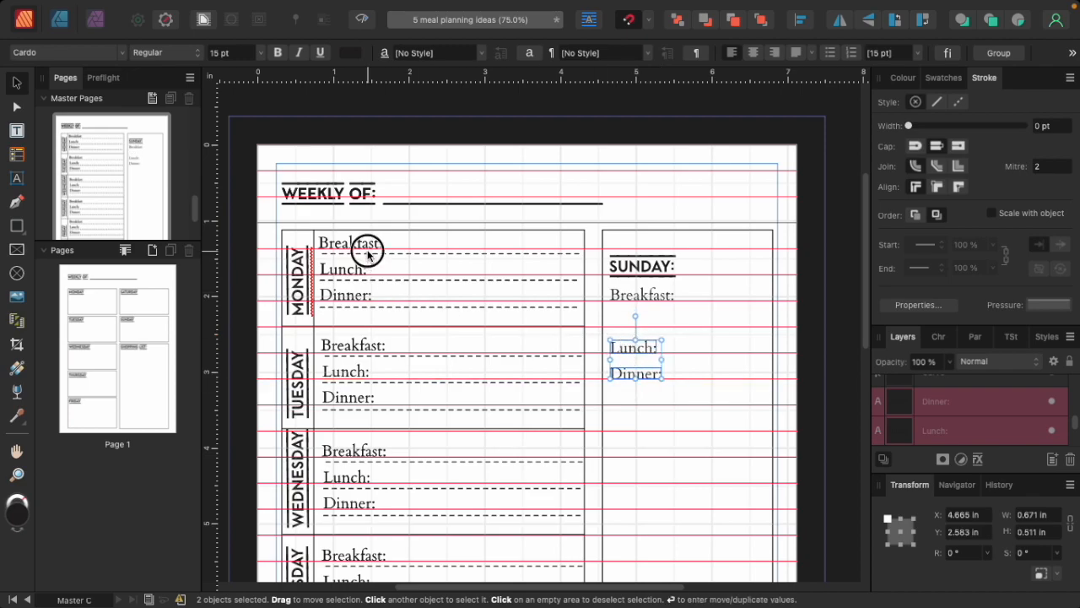
left_click(414, 253)
left_click_drag(438, 256, 732, 309)
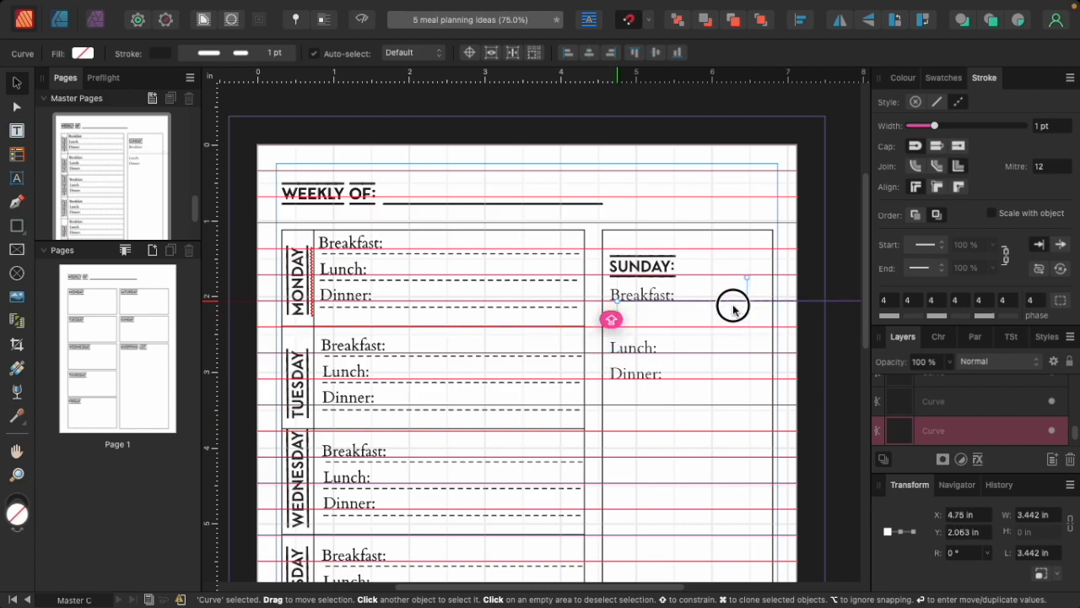
left_click_drag(618, 301, 641, 328)
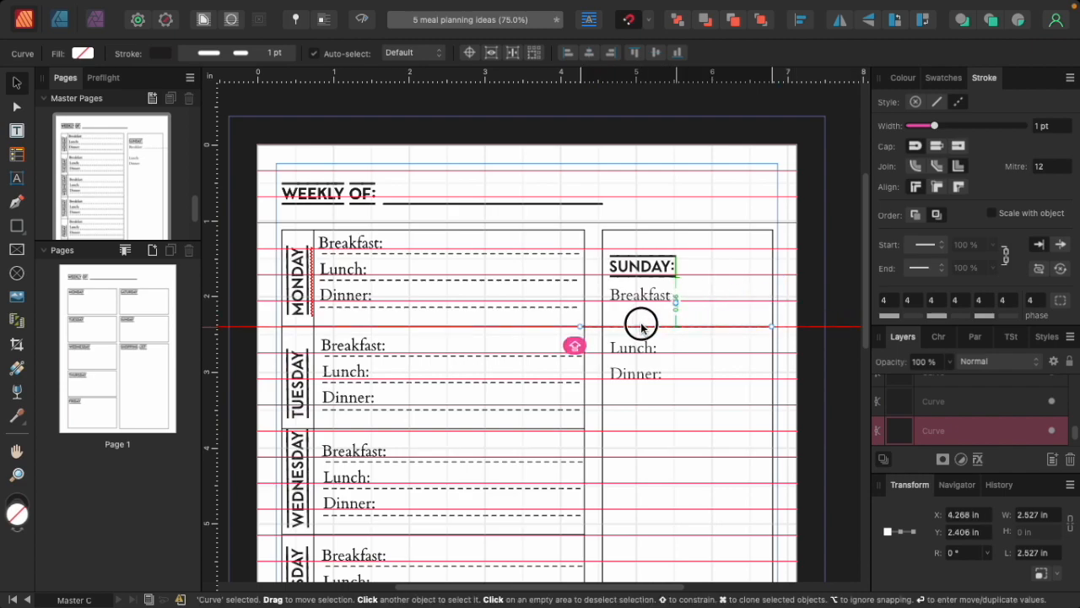
Shorten the copied dashed line to about 0.97 in beside Sunday's Breakfast label and copy it beside Lunch and Dinner
left_click_drag(770, 326, 711, 358)
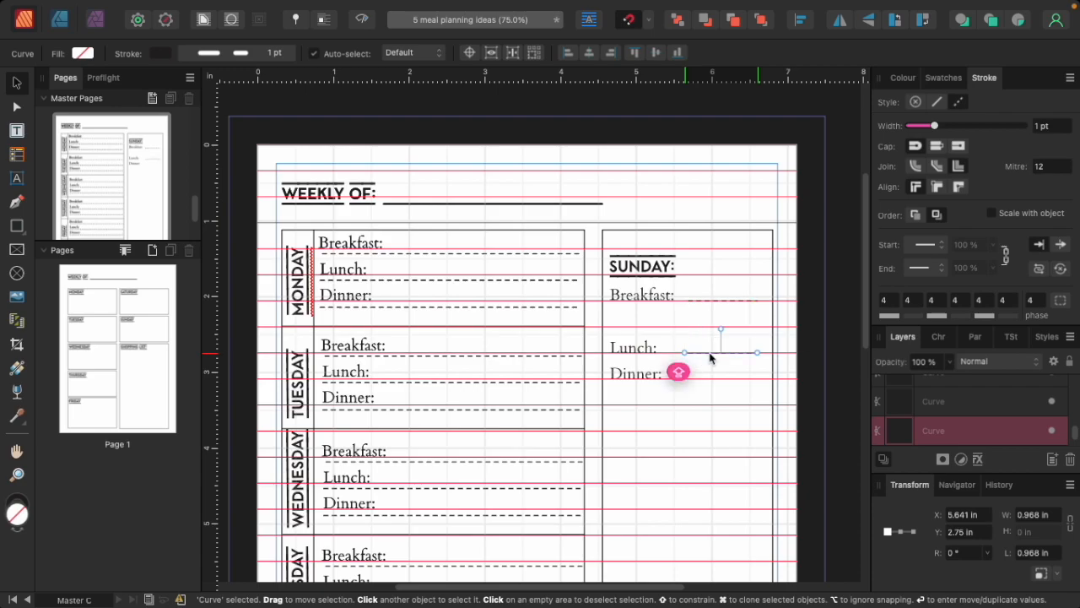
key("super+z")
left_click_drag(713, 296, 718, 374)
left_click(713, 299)
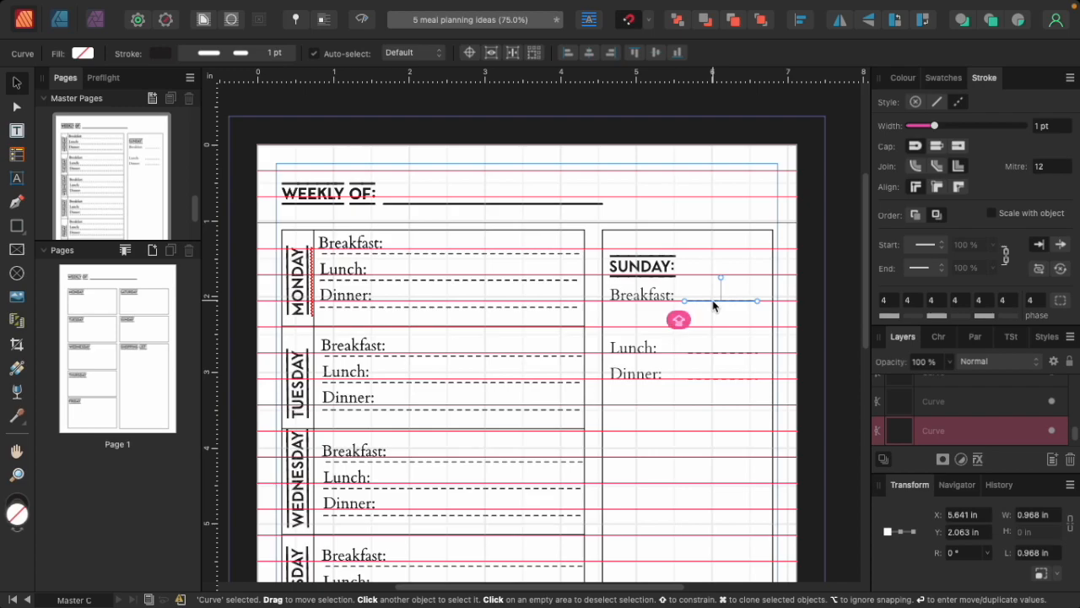
Add a dashed line across the box beneath Sunday's Breakfast and extend the Breakfast and Lunch lines toward the box's right edge
left_click_drag(713, 302, 759, 328)
left_click_drag(708, 354, 757, 352)
left_click(752, 301, "shift")
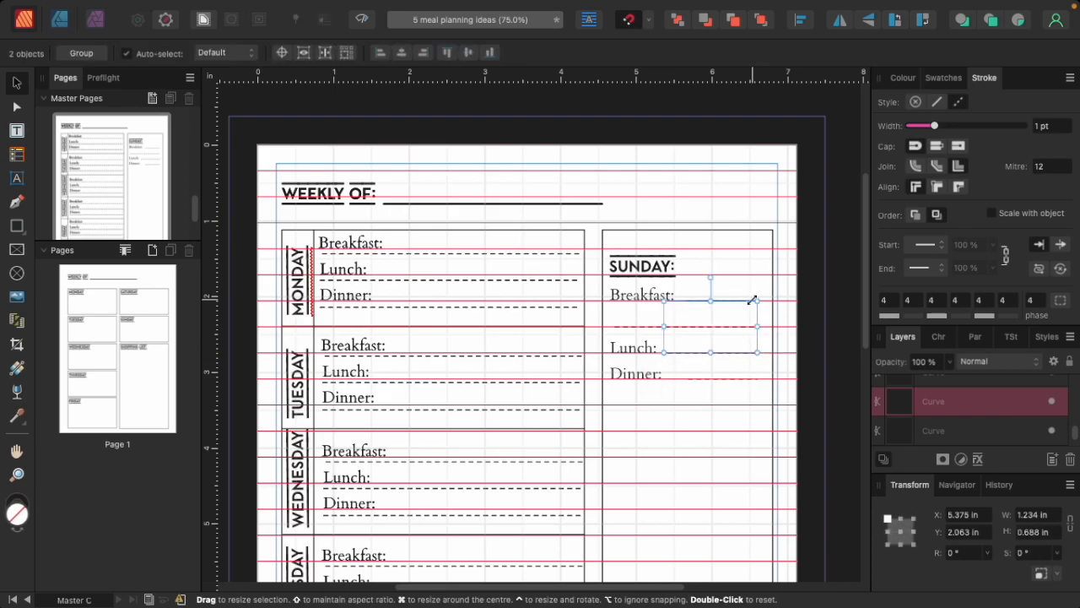
left_click(748, 327, "shift")
left_click_drag(757, 326, 769, 327)
Lengthen Sunday's Dinner dashed line to about 1.32 in and move the Dinner label and its line down one guideline
left_click(709, 372)
left_click_drag(707, 377, 768, 377)
left_click_drag(633, 376, 632, 406)
left_click_drag(697, 379, 697, 403)
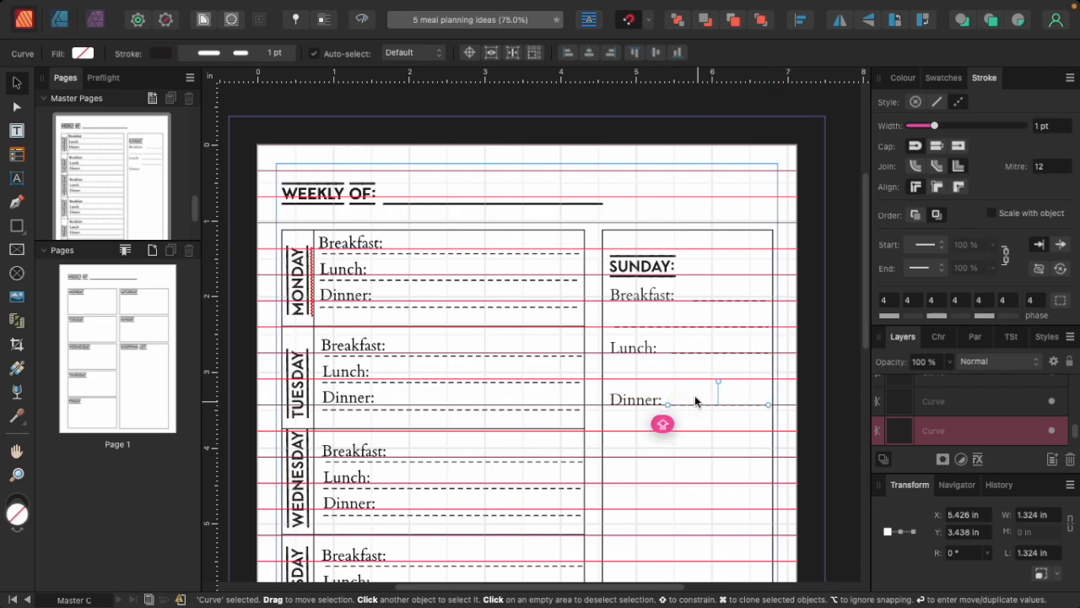
Copy the full-width dashed line beneath Sunday's Lunch and Dinner rows and preview the page without guides
left_click(670, 335)
key("Caps_Lock")
left_click_drag(670, 335, 673, 439)
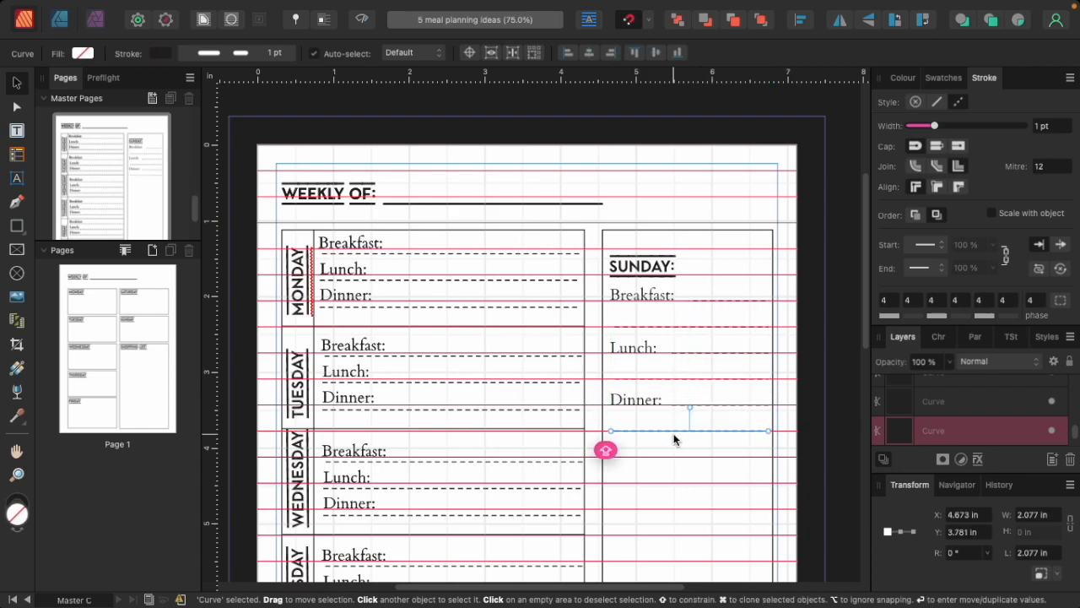
scroll(737, 393, "down", 2)
left_click(806, 394)
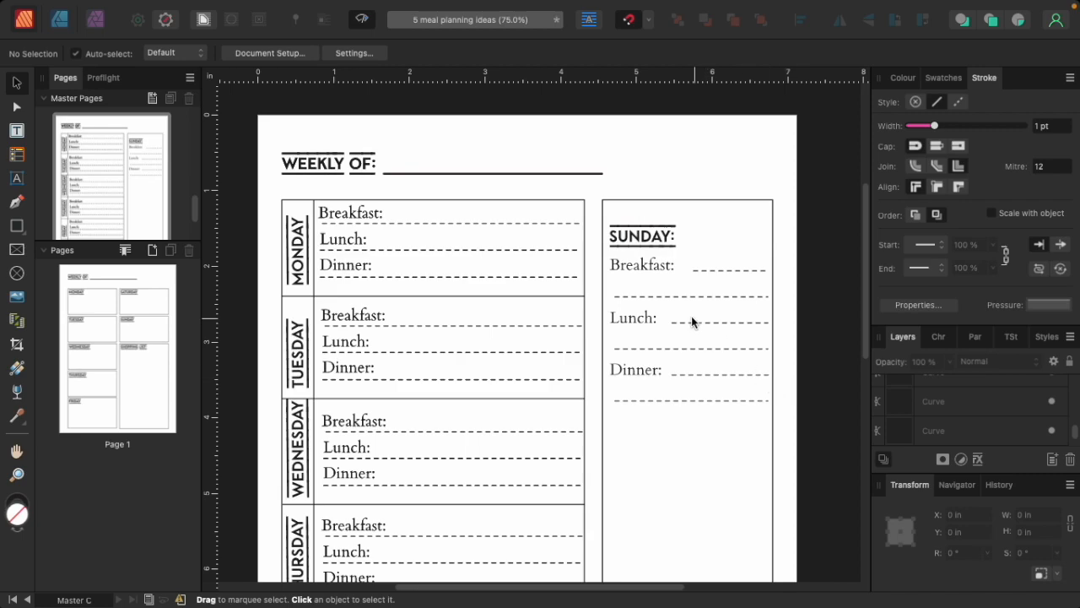
Delete the full-width dashed line beneath Sunday's Dinner row
left_click(574, 398)
left_click(644, 397)
left_click_drag(647, 400, 645, 398)
key("super+z")
left_click(630, 400)
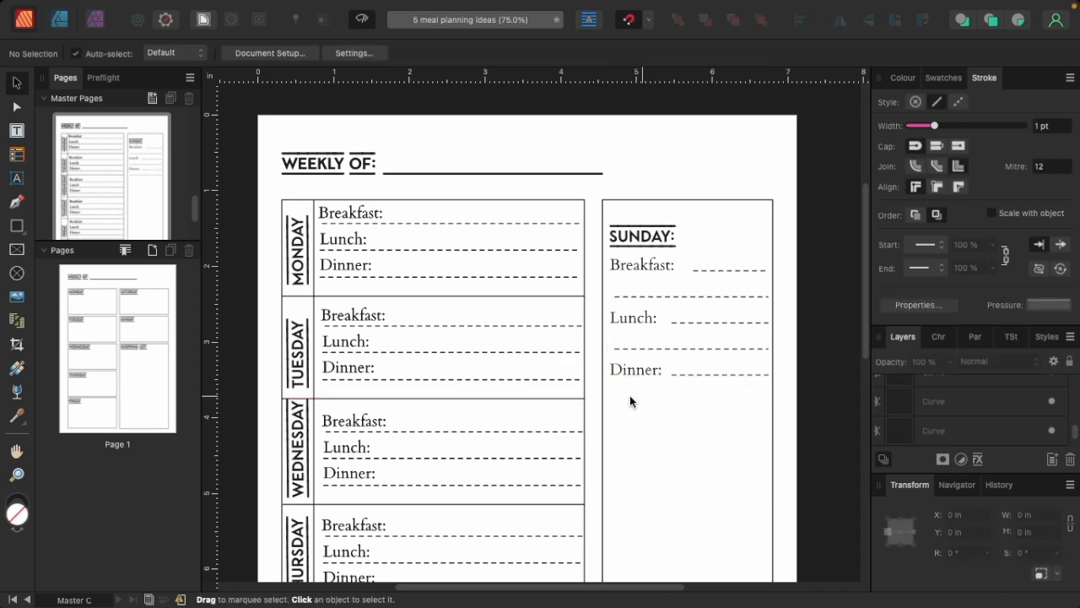
Duplicate the solid divider between Tuesday and Wednesday and fit it below Sunday's Dinner row at about 2.19 in long
left_click(584, 398)
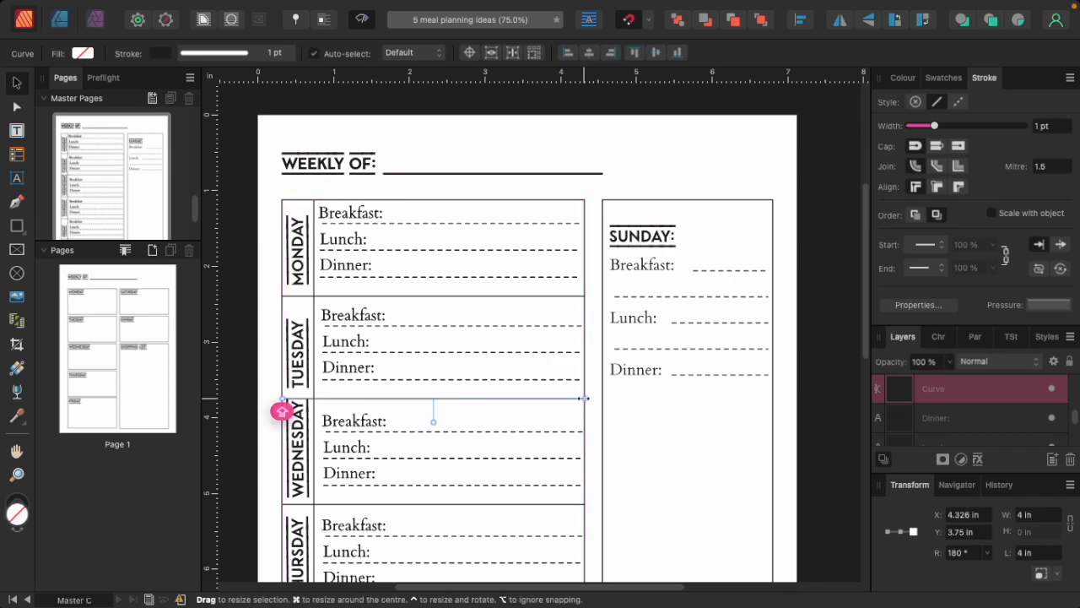
key("super+j")
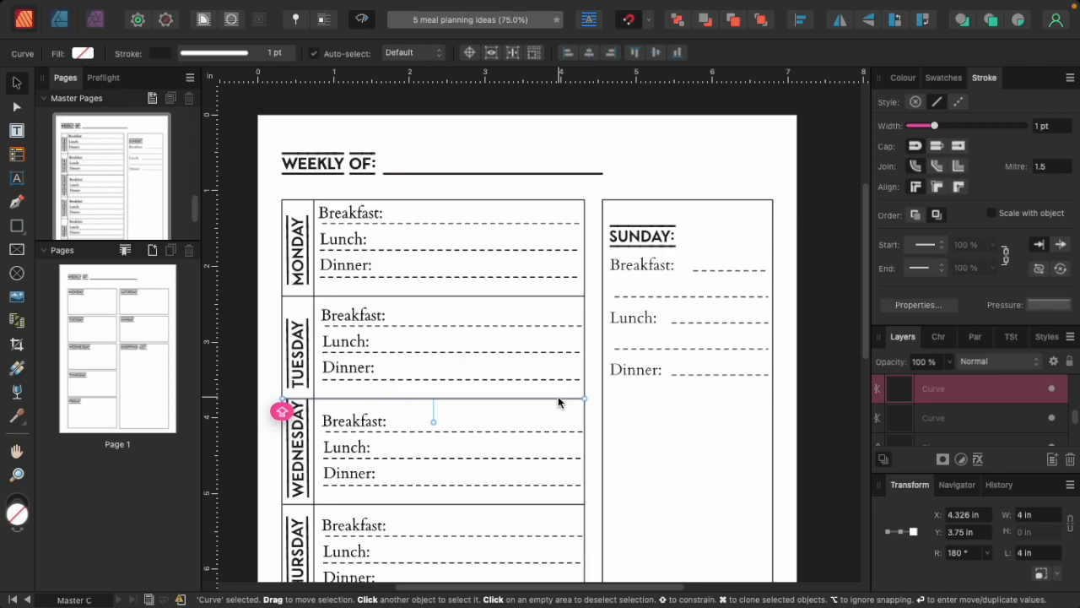
key("super+shift+w")
left_click_drag(557, 401, 772, 402)
left_click_drag(496, 401, 596, 403)
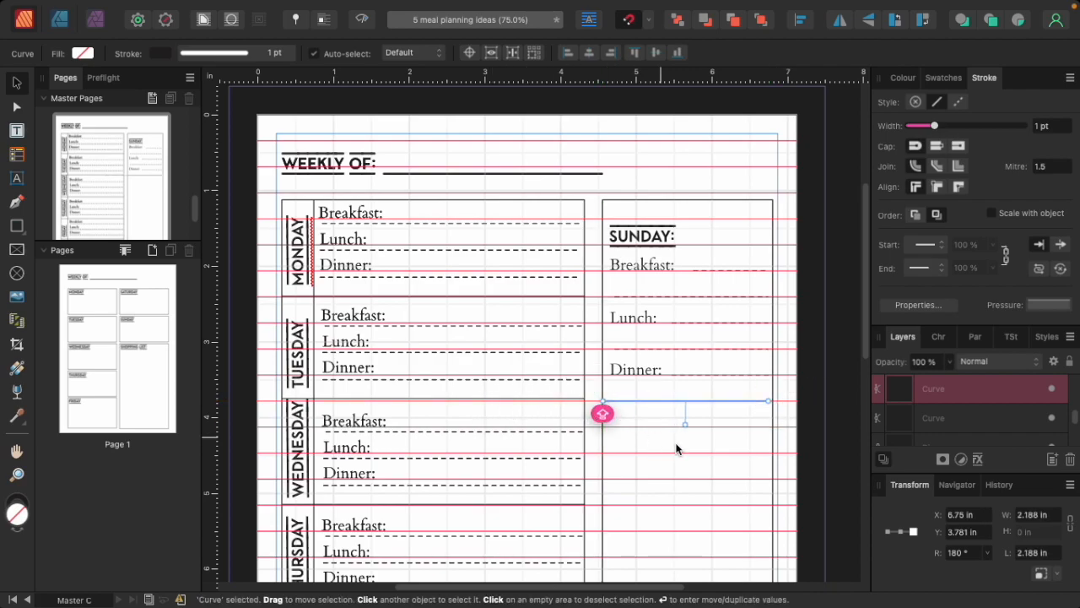
left_click(684, 449)
key("w")
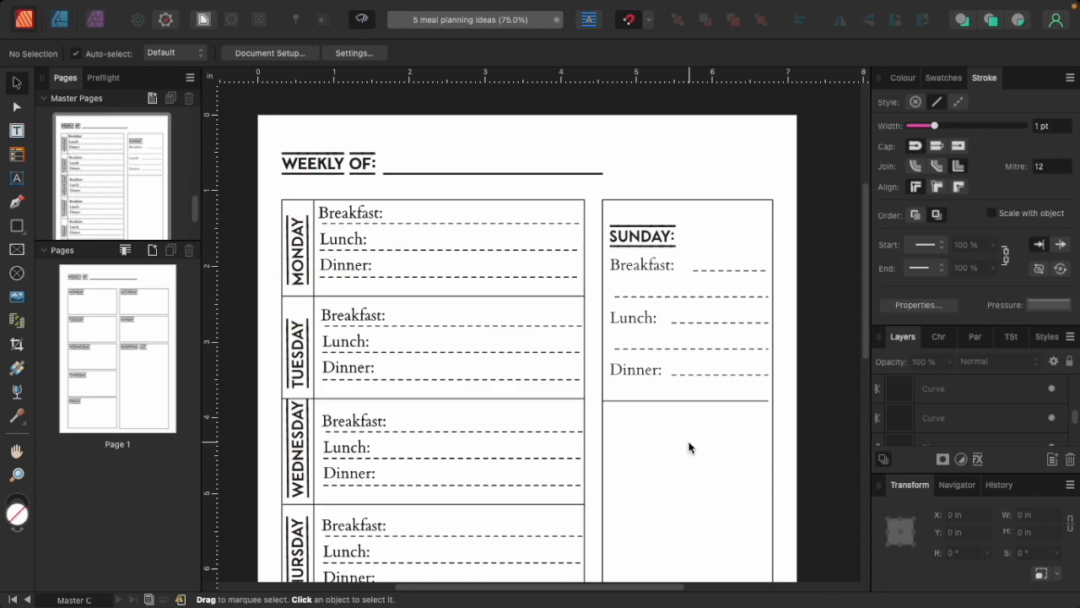
Extend the solid divider below Sunday's Dinner row to meet the box's right edge
left_click(759, 401)
left_click_drag(771, 399, 775, 401)
left_click(795, 437)
scroll(746, 412, "down", 3)
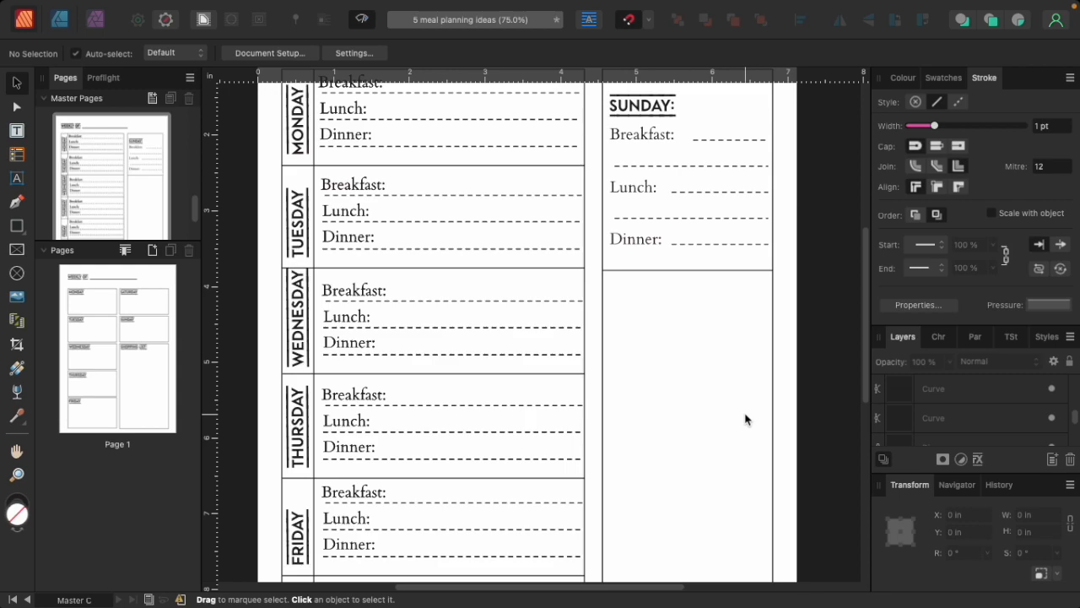
scroll(746, 418, "up", 3)
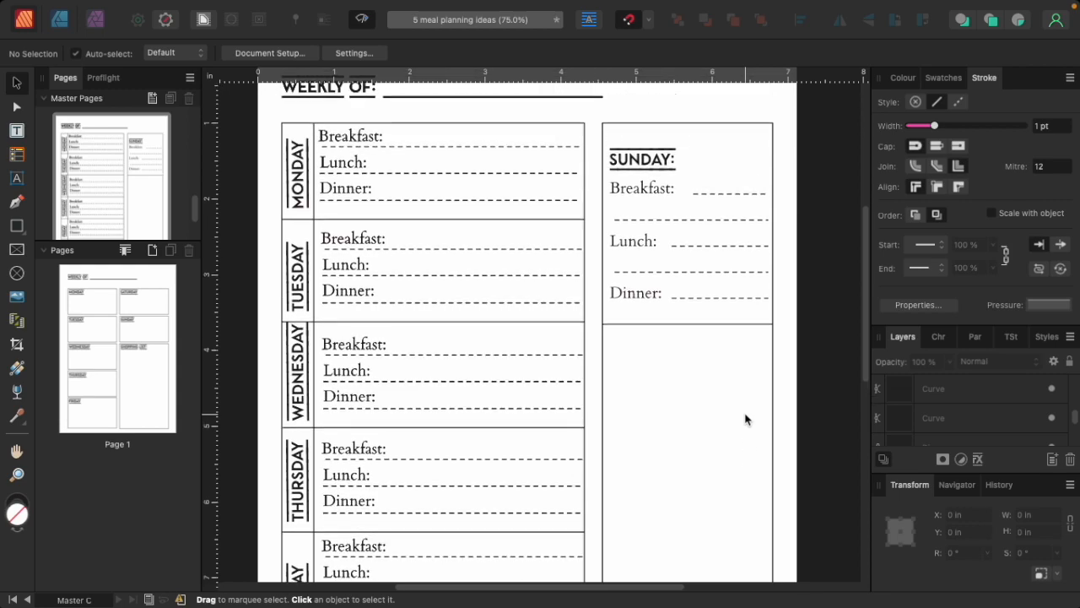
Copy the SUNDAY heading below the new divider and change its text to "SHOPPING LIST:"
left_click(675, 219)
key("ctrl+w")
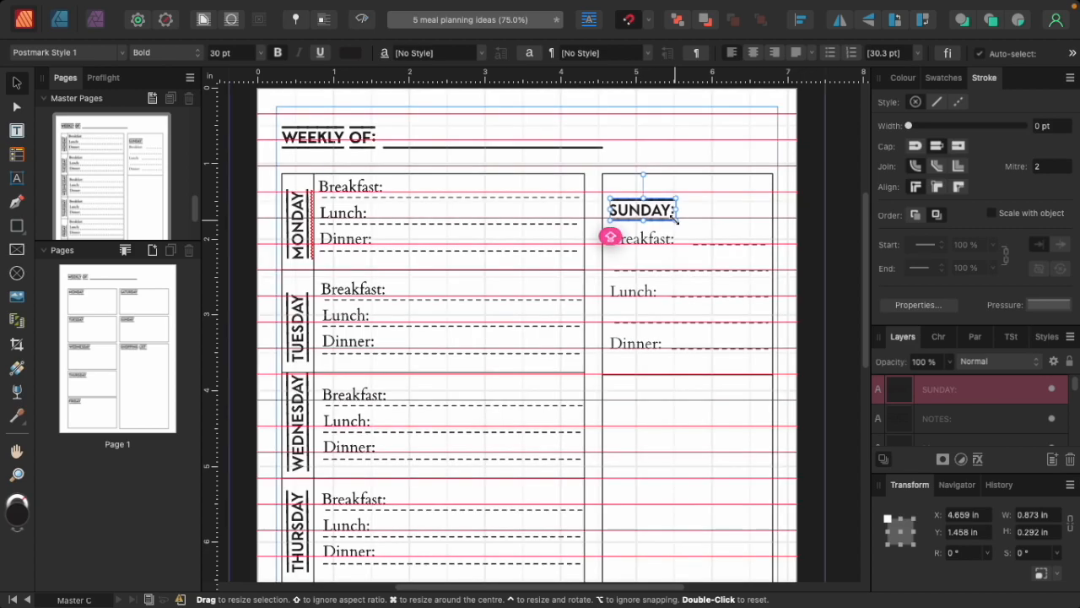
key("ctrl+equal")
key("ctrl+equal")
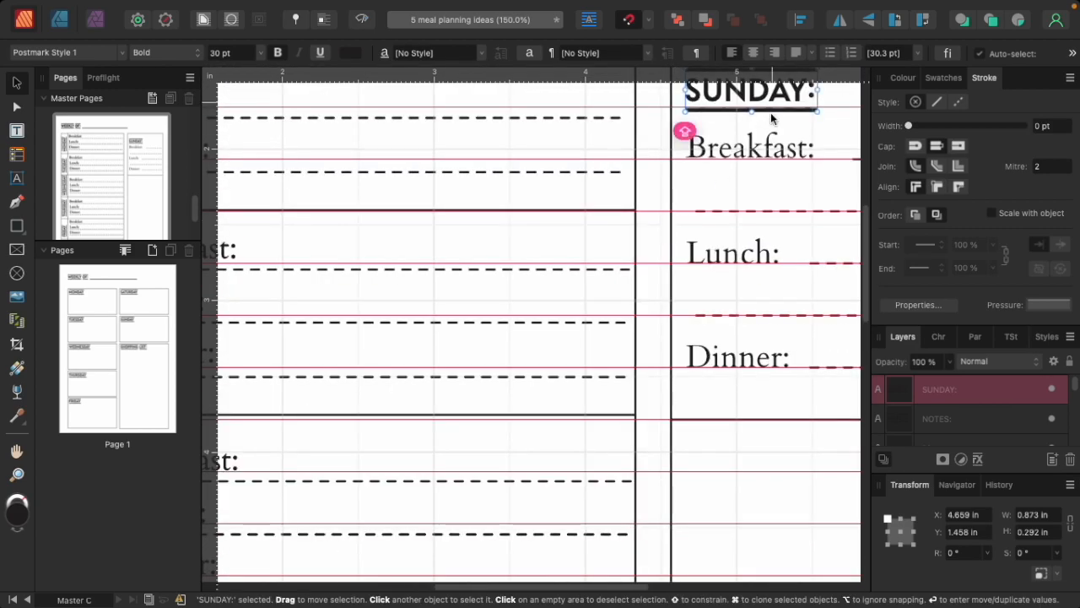
left_click_drag(771, 96, 773, 456)
double_click(773, 456)
type("SHOPP")
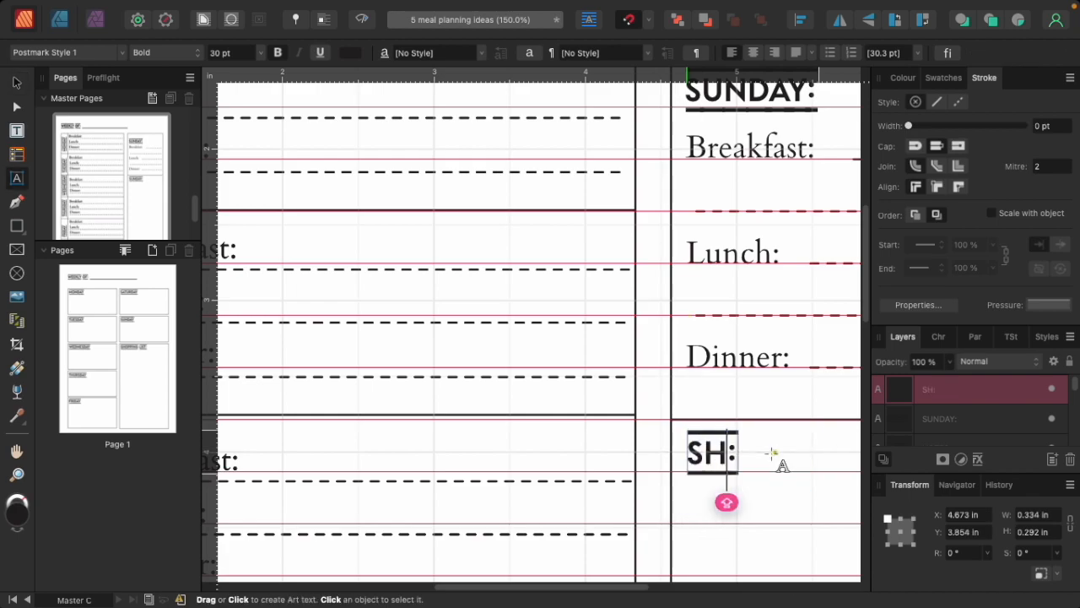
type("ING LIST")
key("Escape")
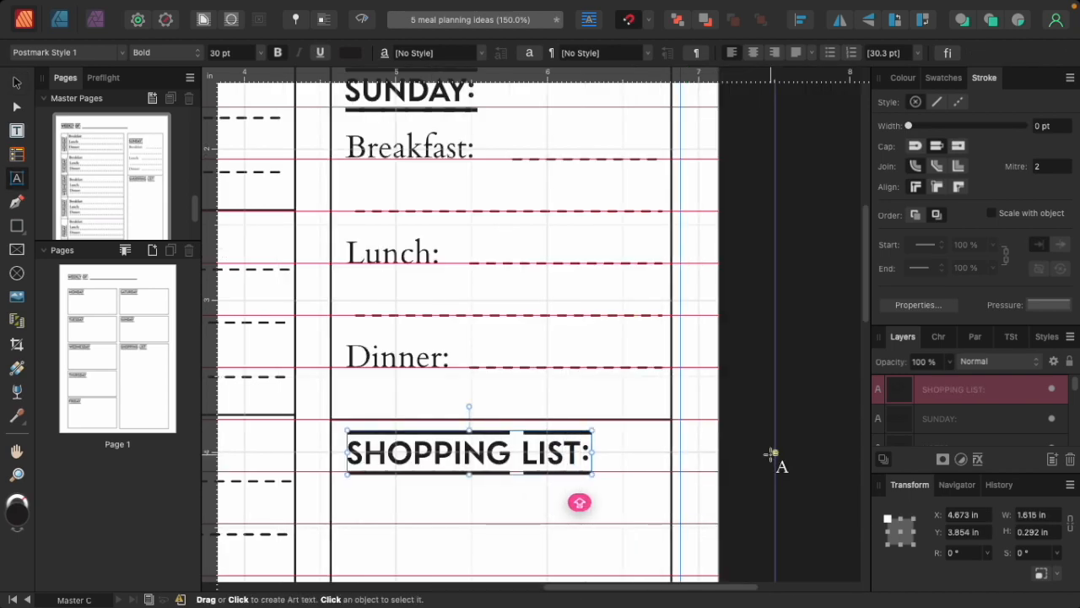
Copy a full-width Sunday dashed line below the SHOPPING LIST heading, align it to the guideline and lengthen it to about 2.1 in
key("ctrl+minus")
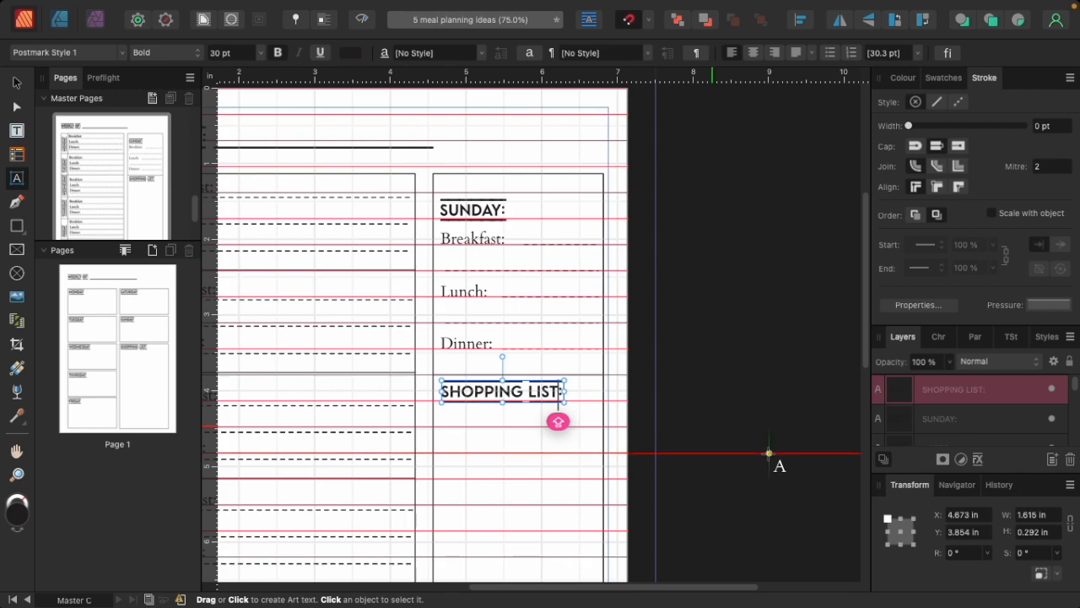
key("ctrl+minus")
key("v")
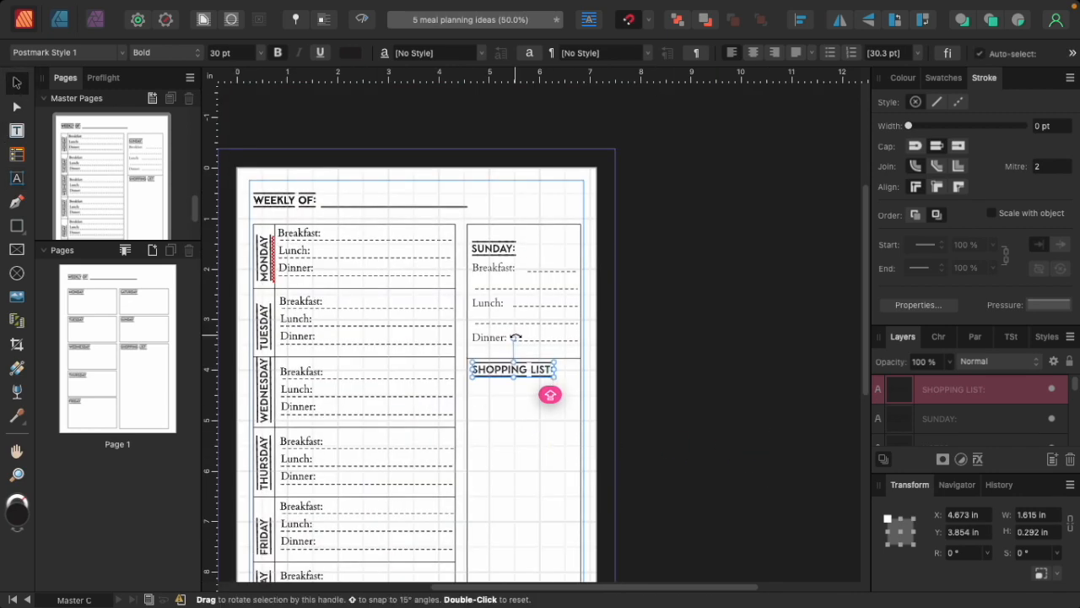
left_click(500, 322)
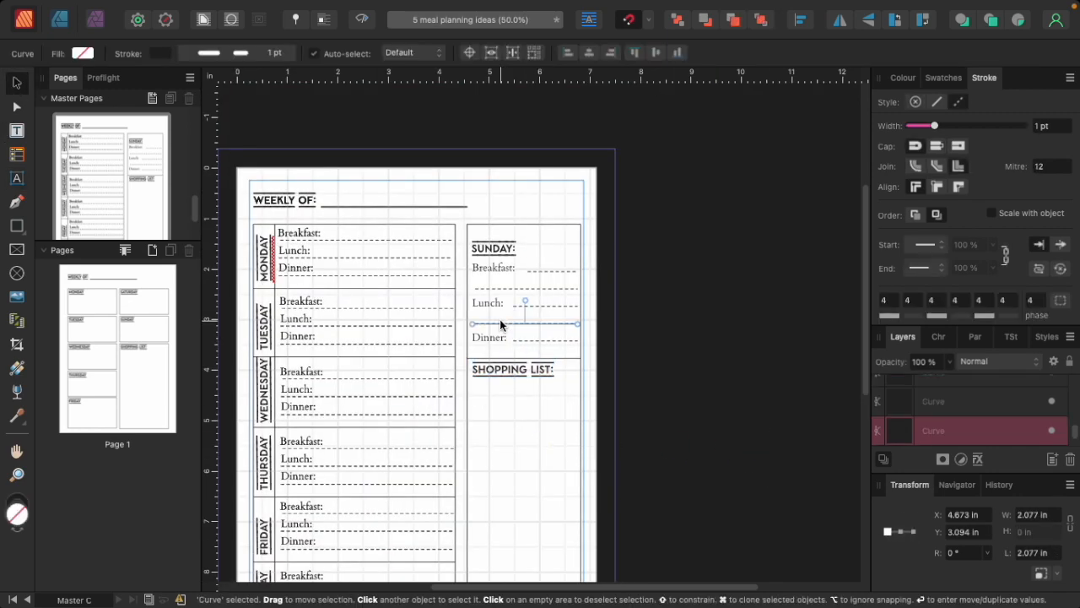
left_click_drag(500, 323, 497, 406)
key("ctrl+plus")
key("ctrl+plus")
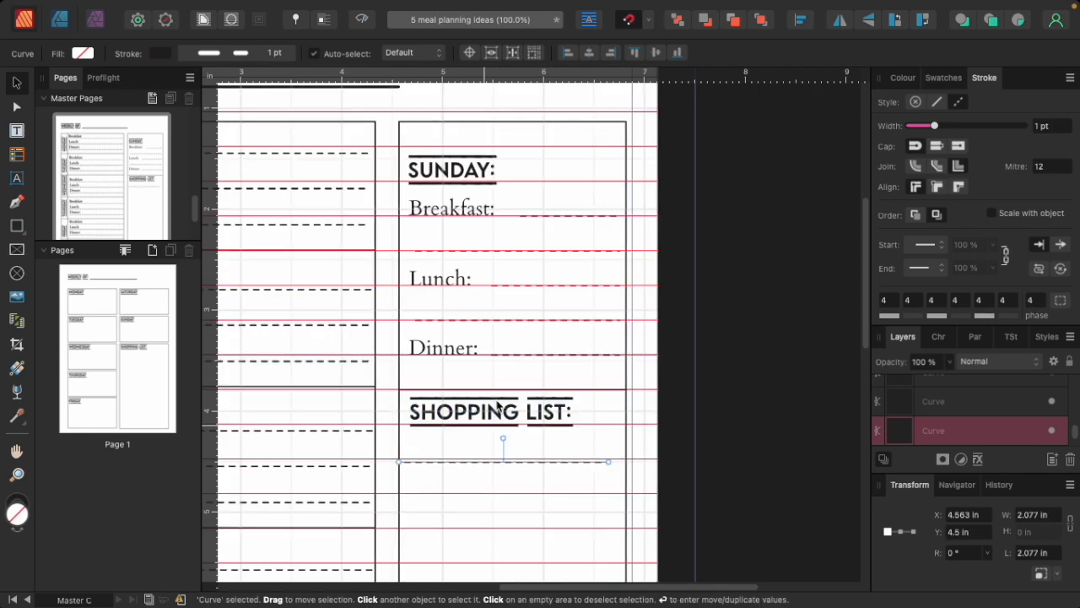
left_click_drag(482, 475, 491, 471)
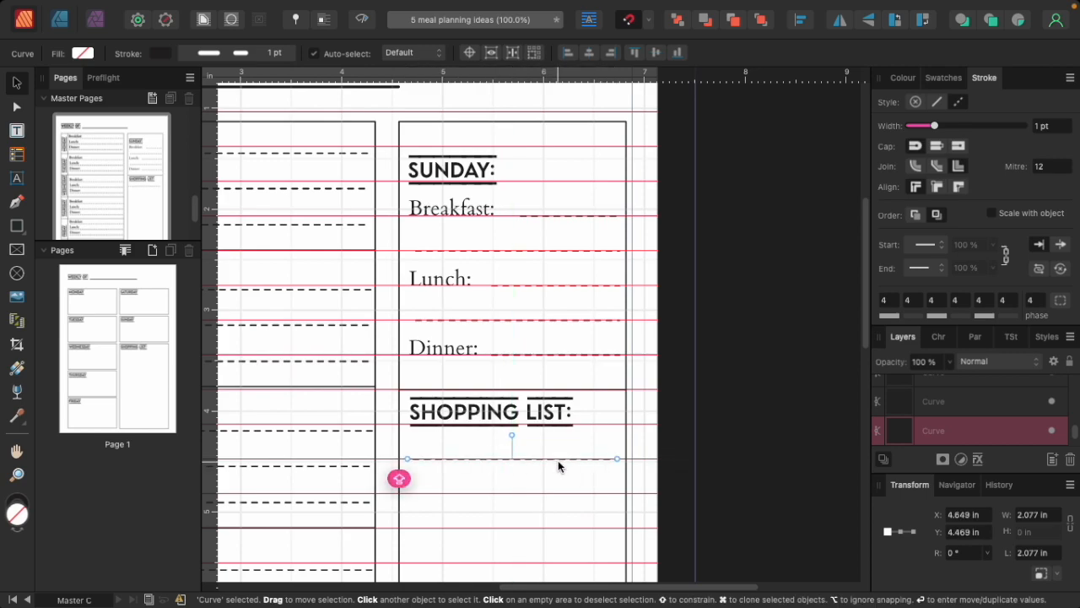
left_click_drag(621, 459, 624, 458)
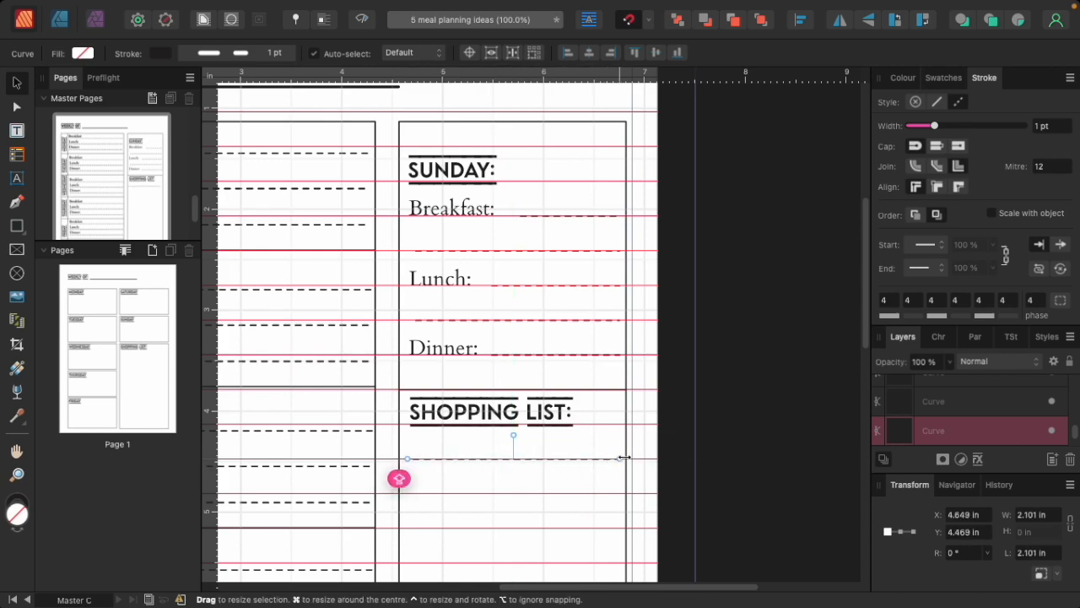
Duplicate the shopping list's dashed line onto each successive guideline down to the foot of the page
left_click_drag(523, 468, 519, 498)
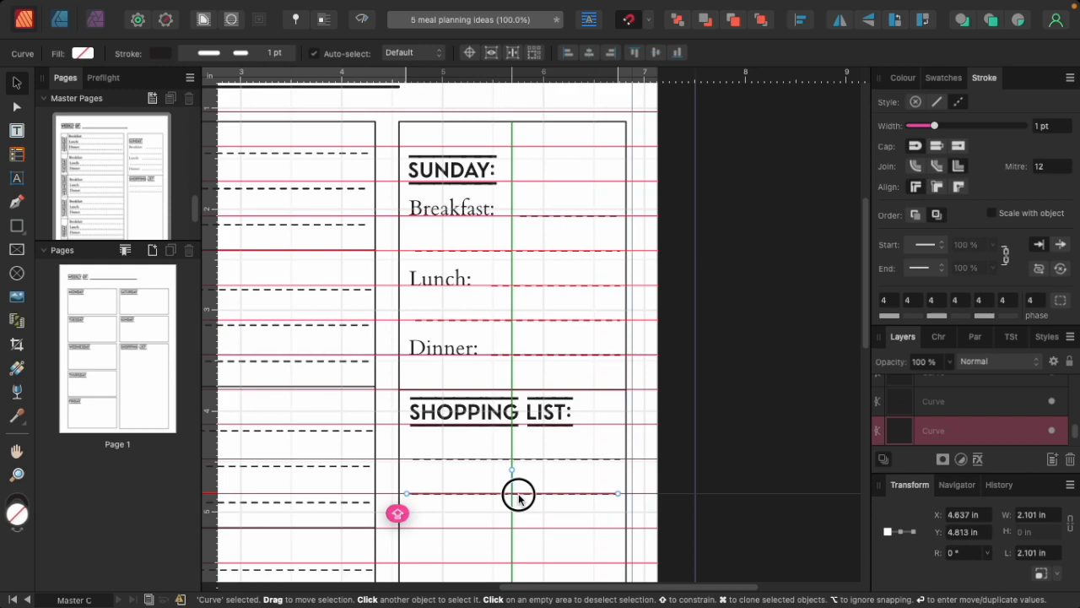
left_click_drag(519, 498, 518, 498)
scroll(549, 469, "down", 5)
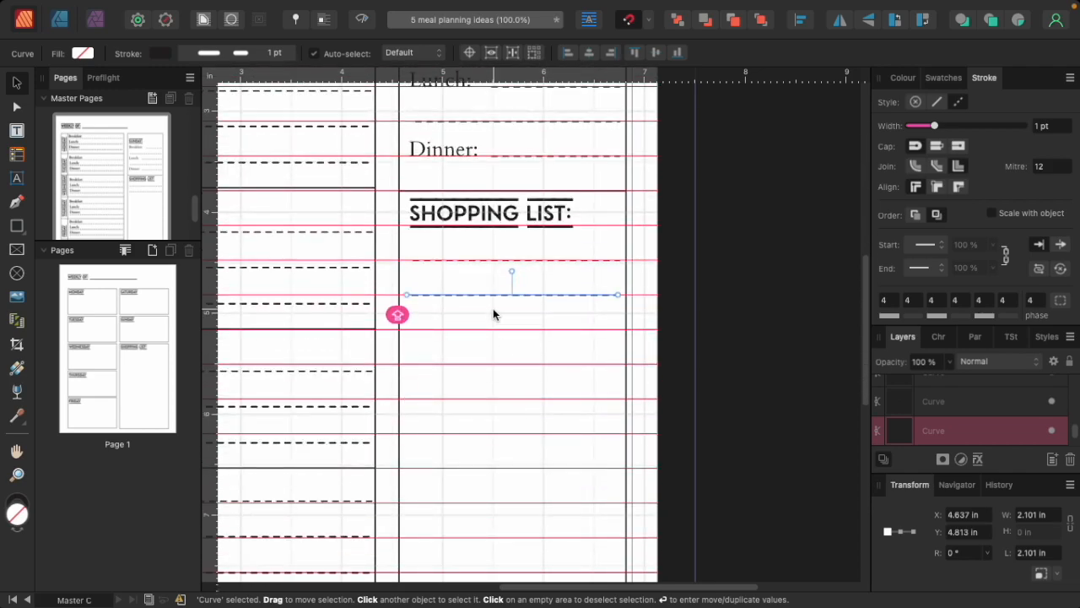
left_click_drag(494, 295, 496, 367)
key("super+j")
key("super+j")
key("super+j")
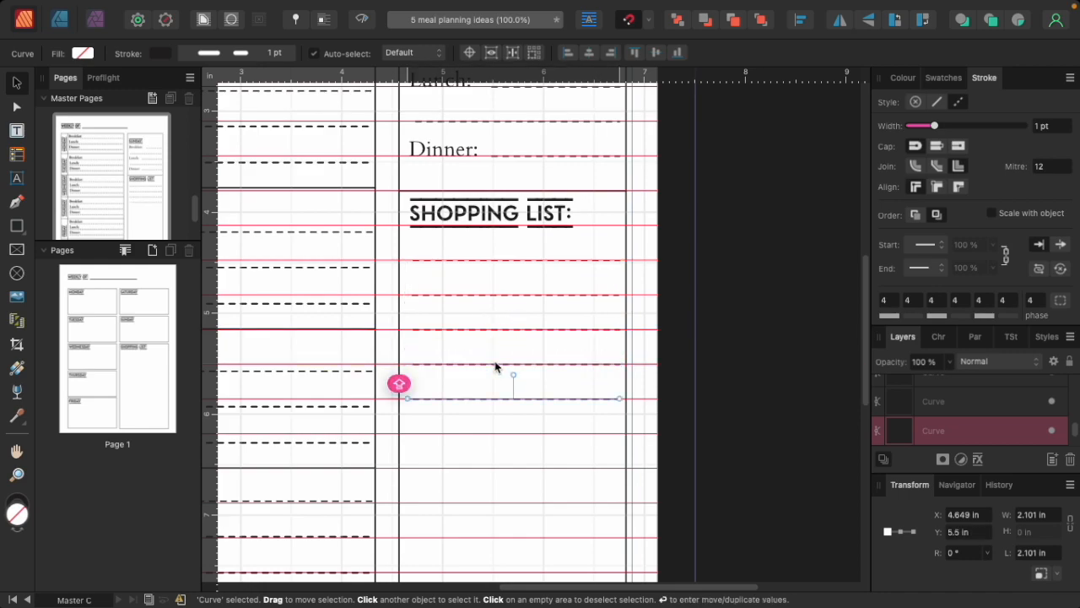
key("super+j")
key("super+j")
scroll(504, 356, "down", 6)
left_click(388, 458)
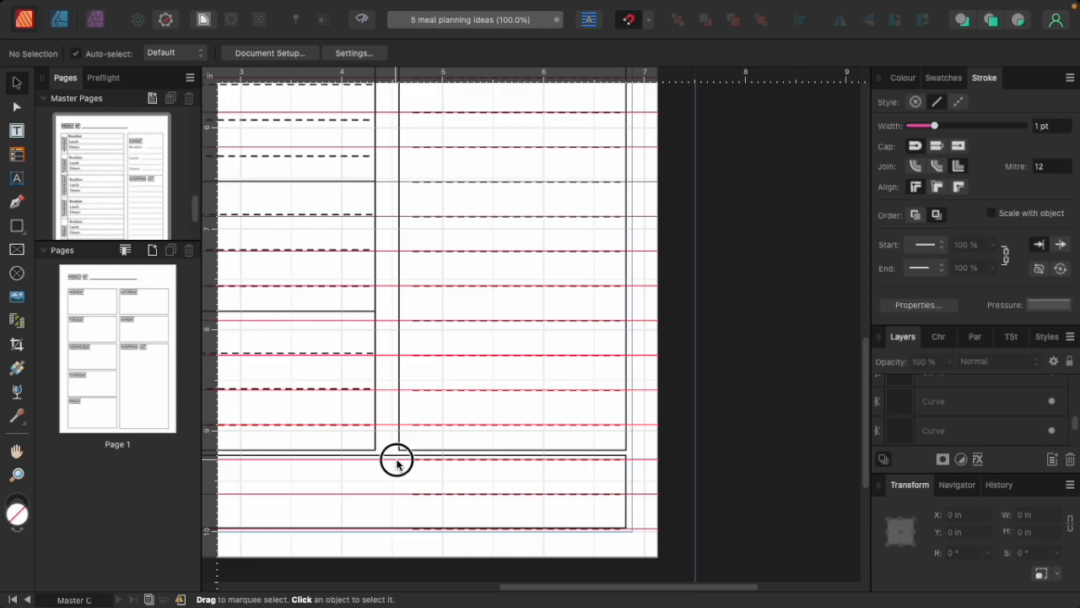
left_click(429, 461)
left_click(439, 494, "shift")
left_click(448, 527, "shift")
key("Delete")
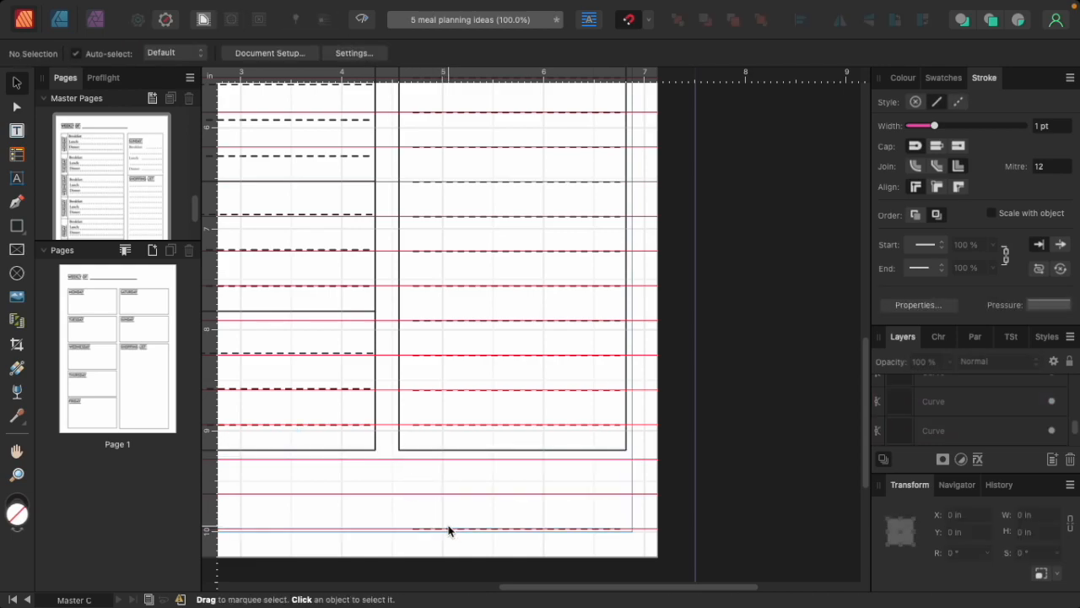
key("super+z")
Delete the three extra shopping list dashed lines overlapping the notes box, shifting the box up to expose the lowest one
left_click(583, 478)
left_click(570, 460)
left_click(560, 494, "shift")
left_click(560, 502)
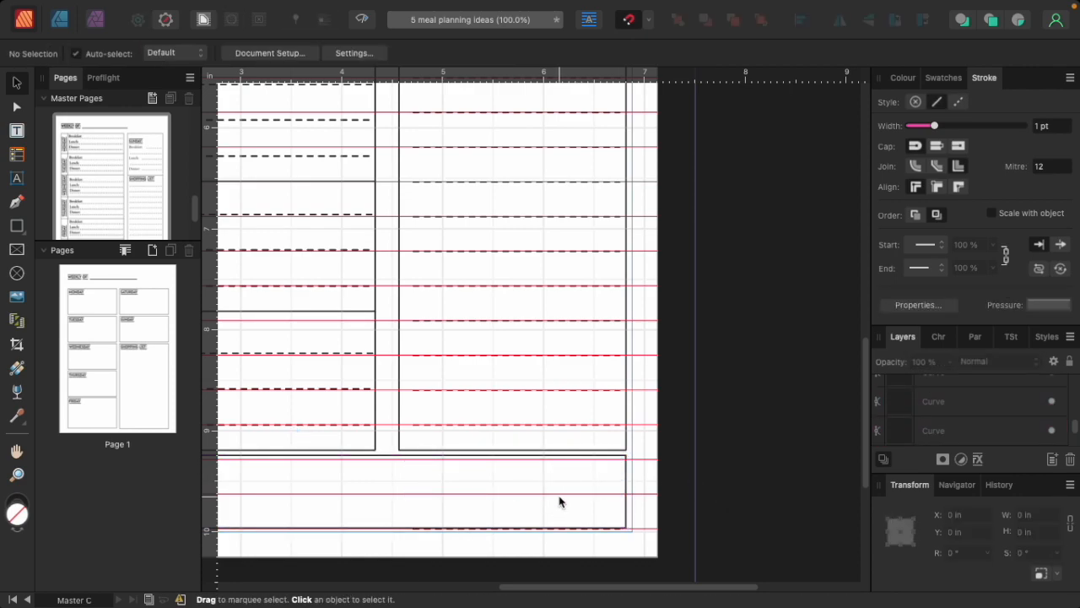
key("ctrl+w")
left_click(525, 528)
left_click_drag(534, 510, 536, 496)
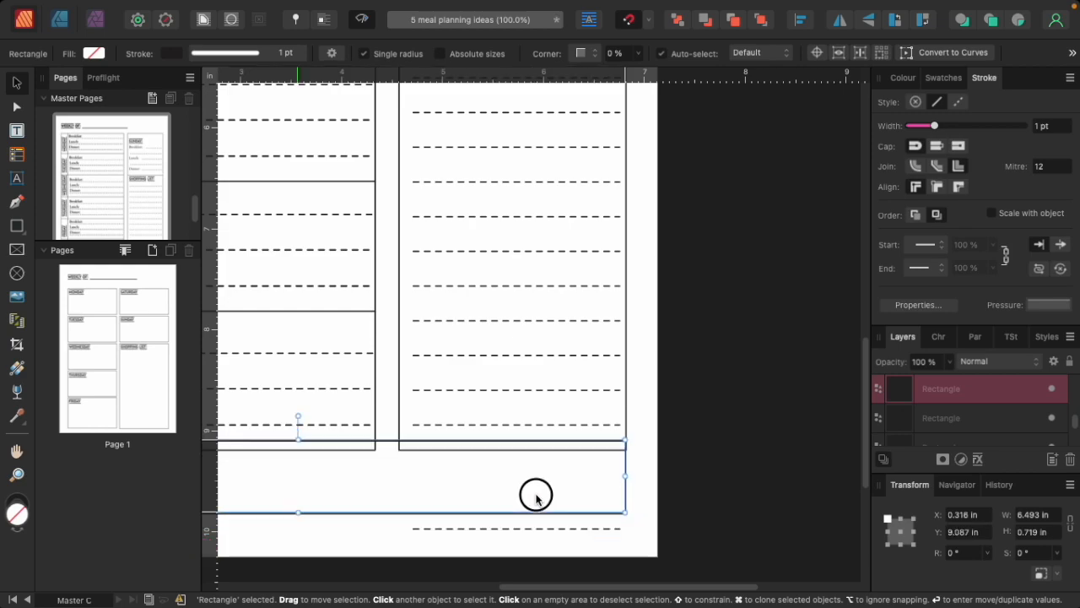
left_click(530, 526)
key("Delete")
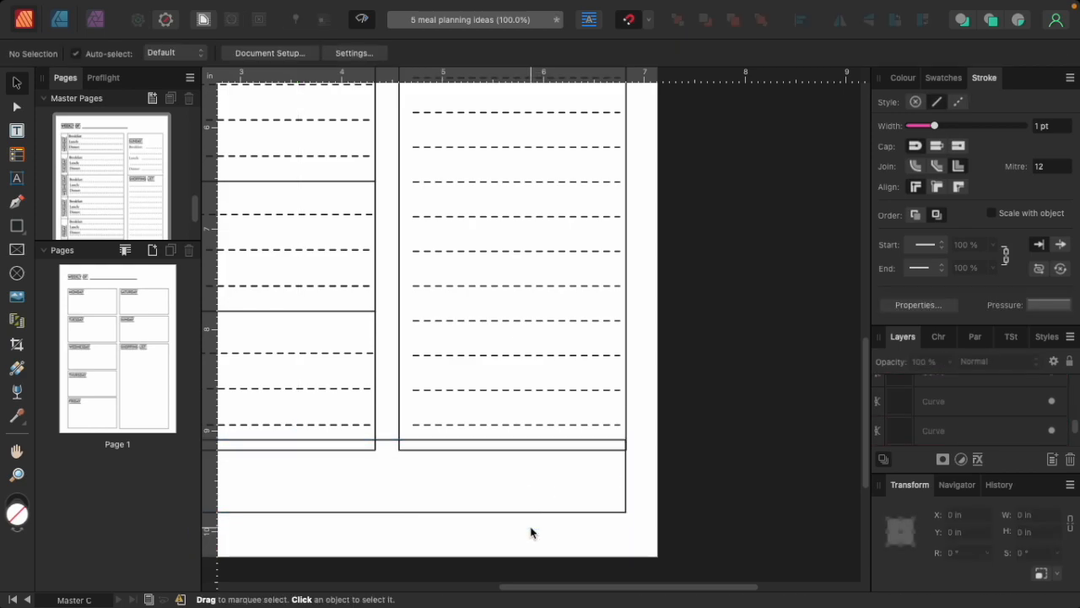
Return the notes box to its place below the planner boxes at Y 9.25 in
key("ctrl+w")
left_click(494, 519)
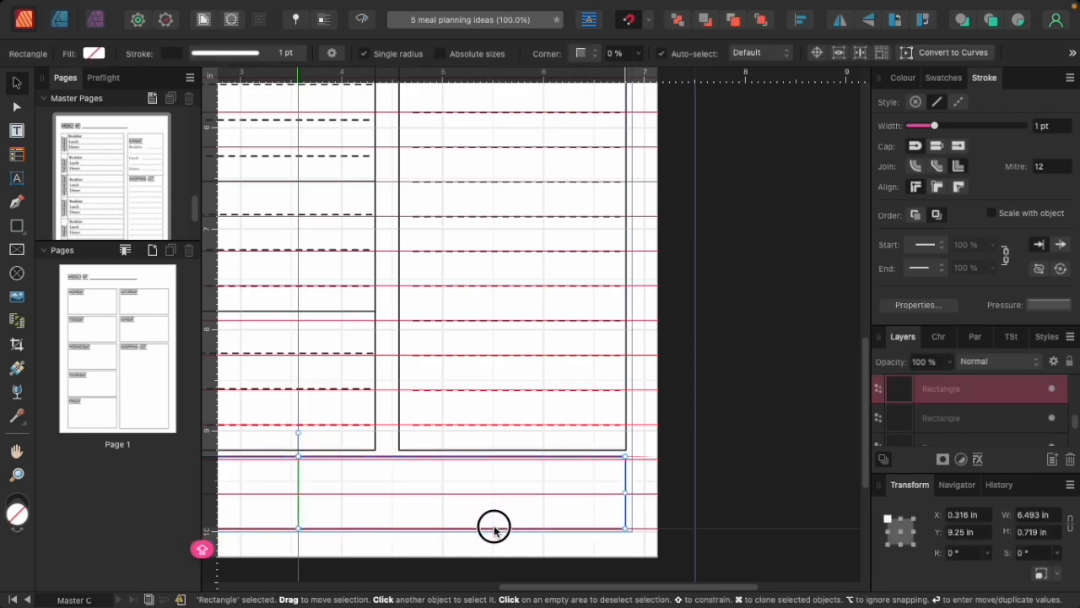
left_click(680, 493)
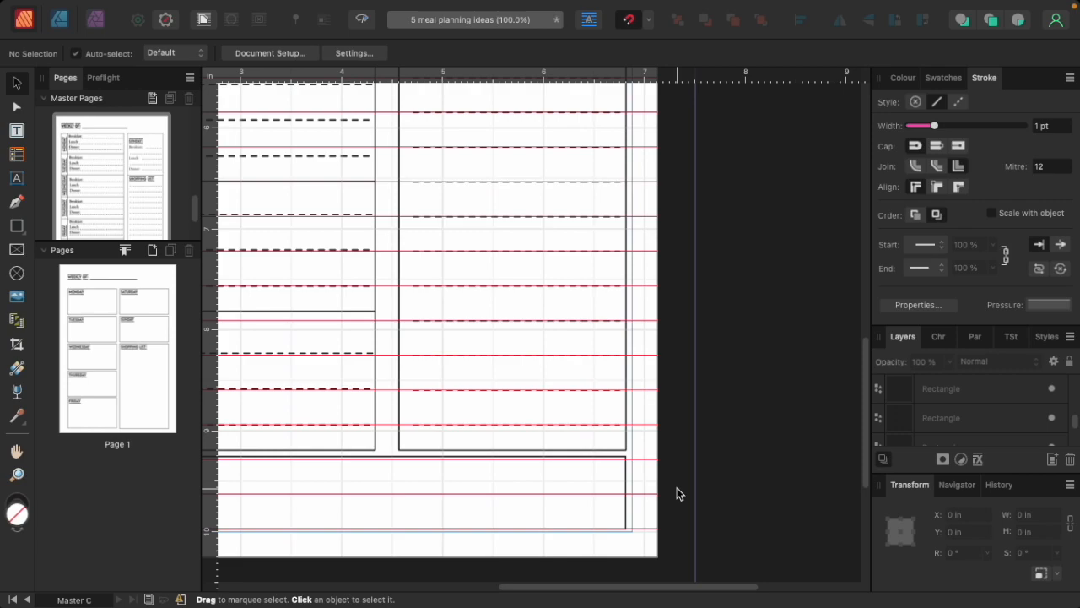
Save the document and review the whole meal planner page with the guides hidden
key("w")
key("super+s")
key("super+minus")
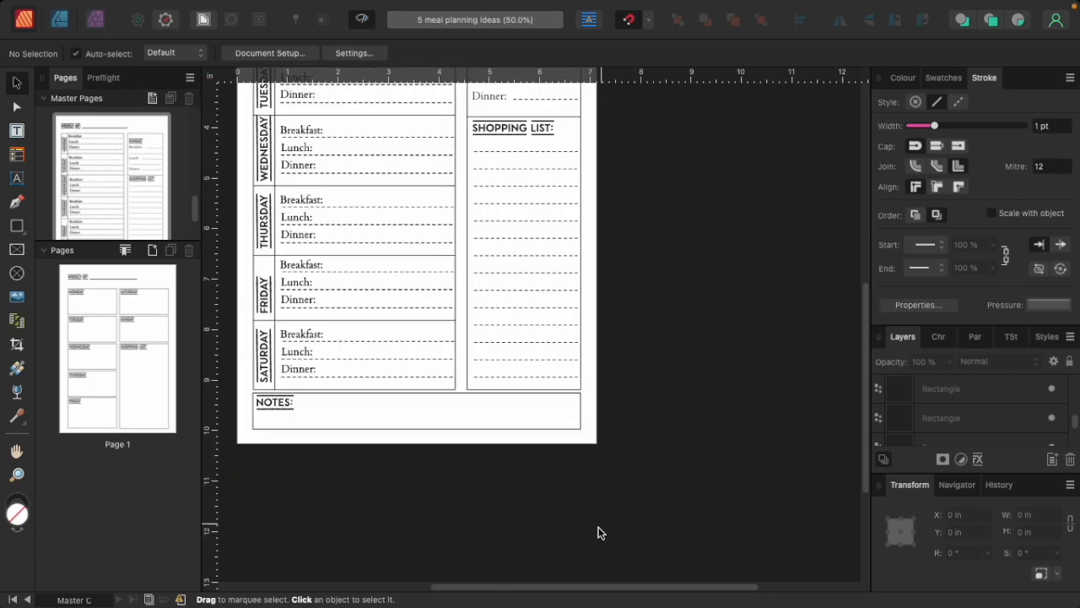
left_click_drag(574, 586, 542, 587)
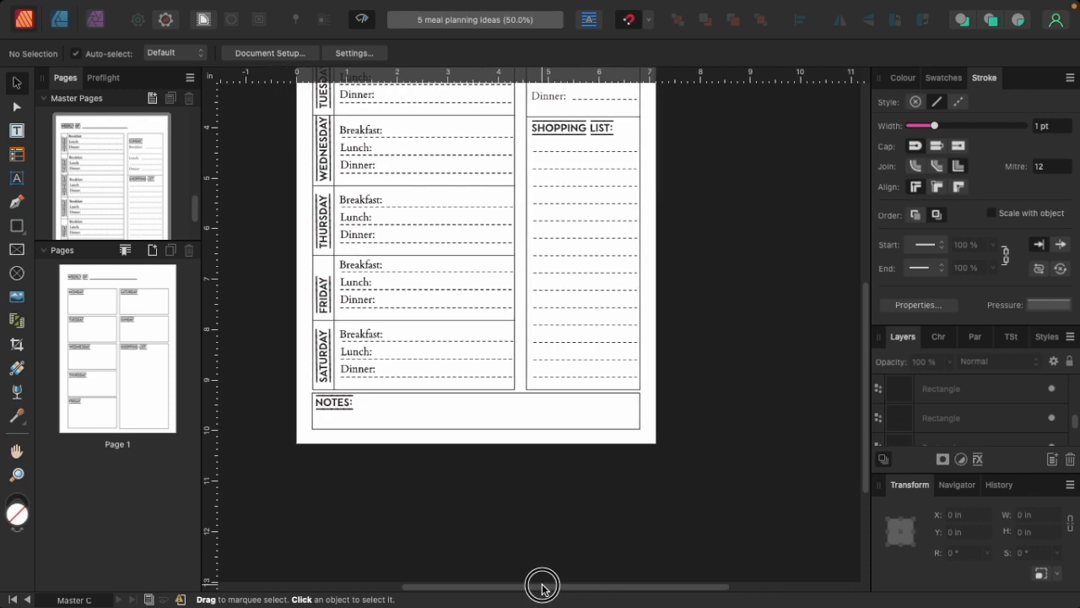
scroll(557, 316, "up", 5)
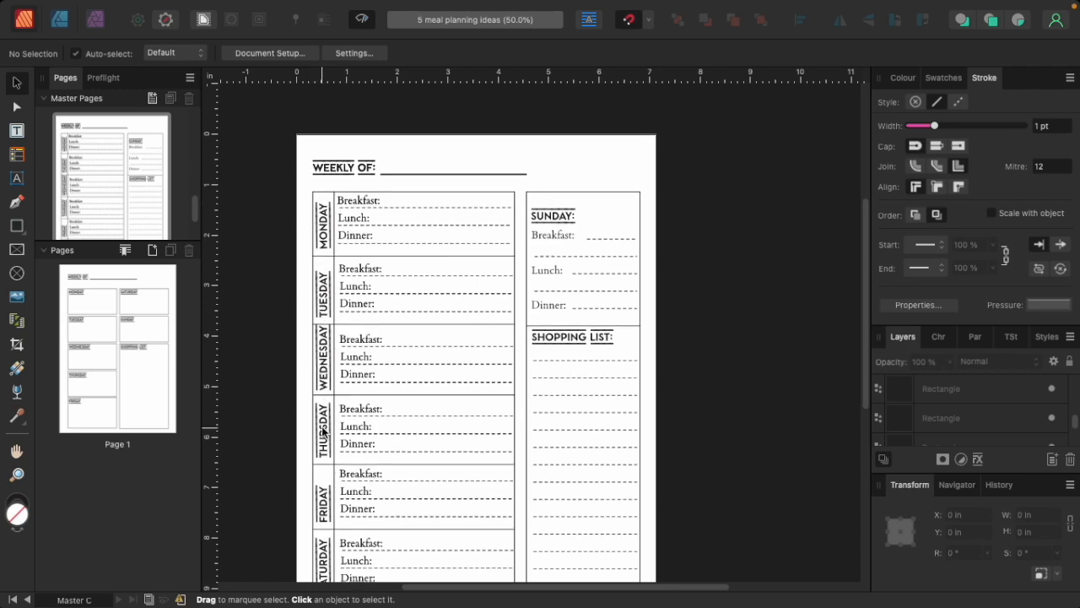
scroll(323, 422, "down", 3)
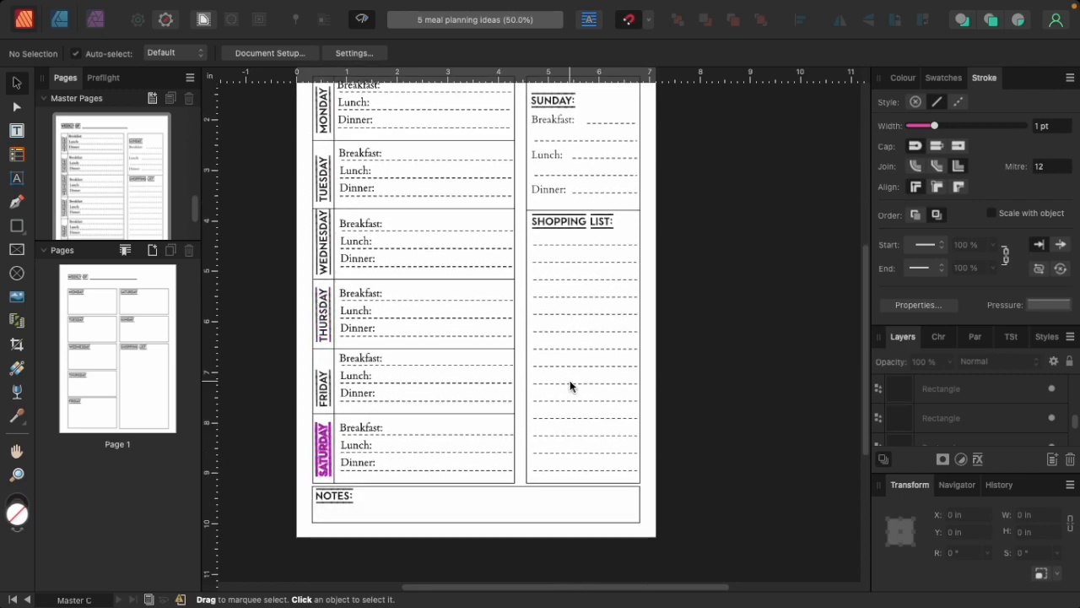
scroll(570, 380, "up", 3)
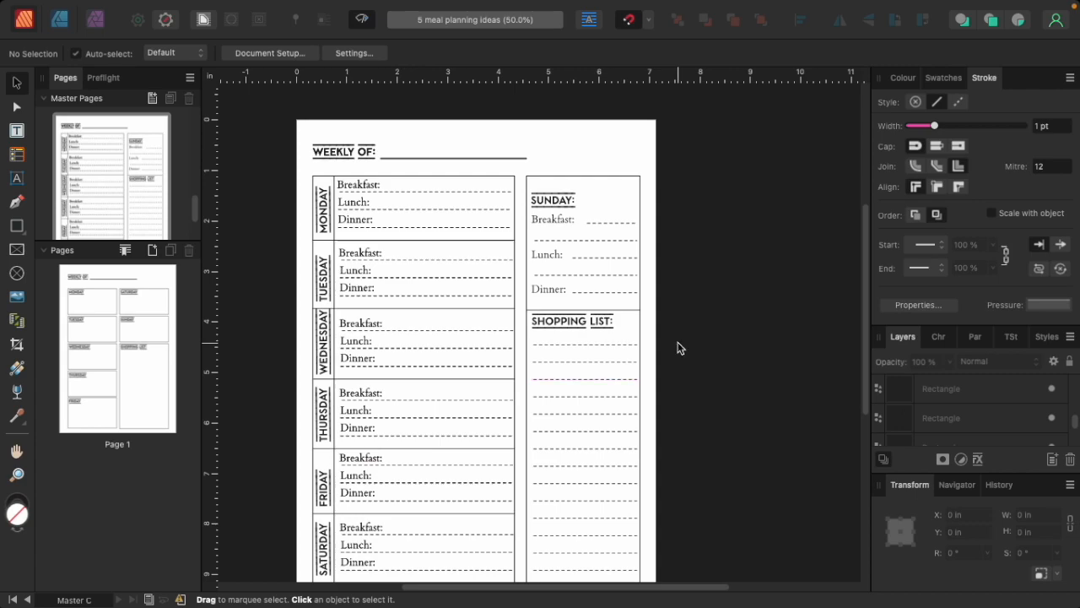
scroll(679, 340, "down", 2)
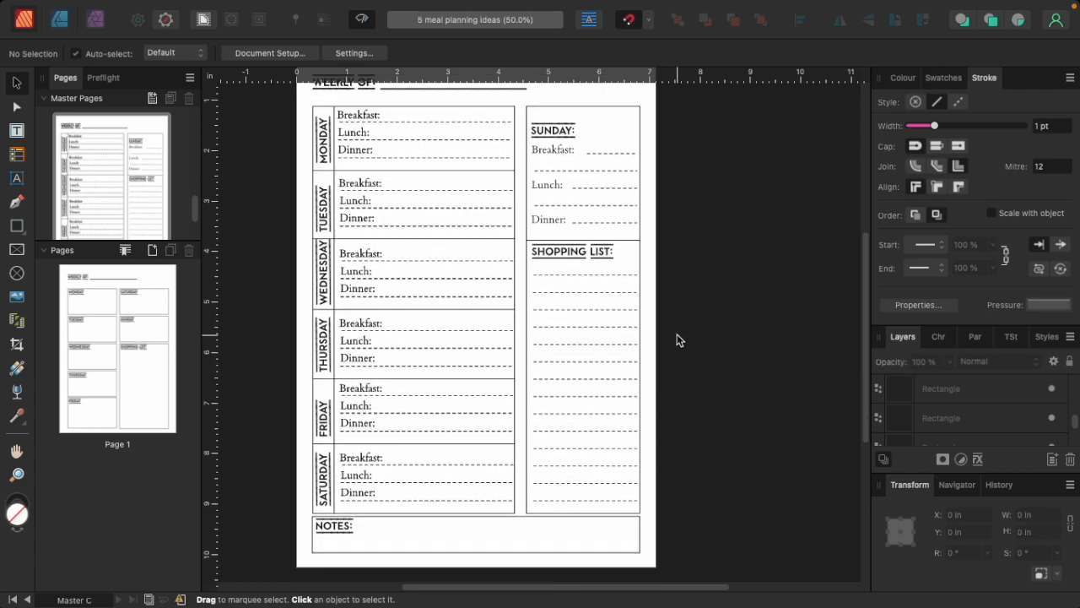
scroll(679, 340, "up", 1)
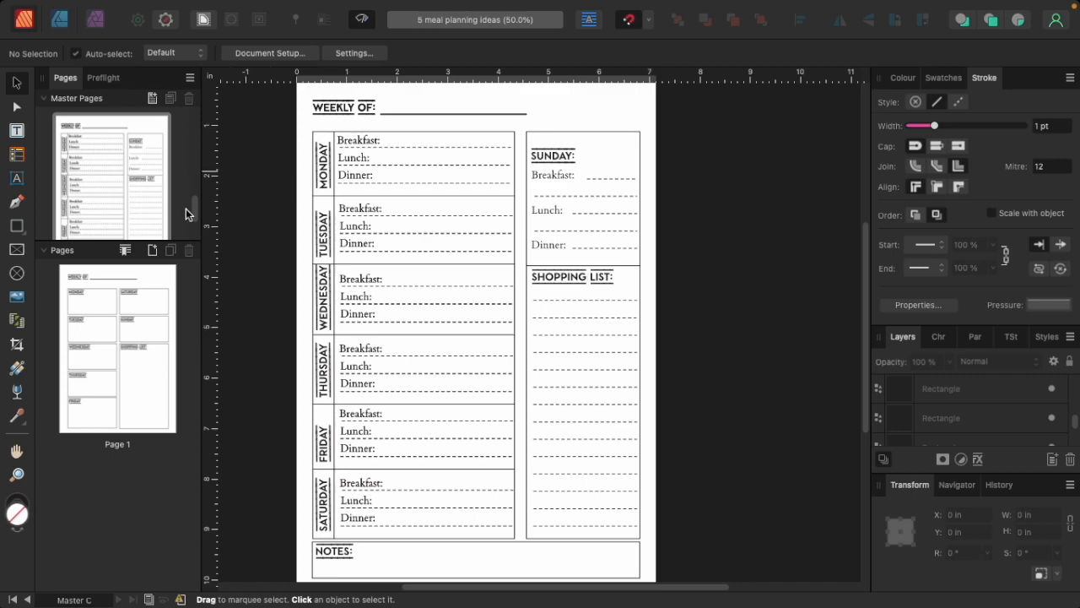
Add a blank 7.125 × 10.25 in master page named Master D and show its guides and grid
scroll(188, 214, "down", 2)
left_click(153, 98)
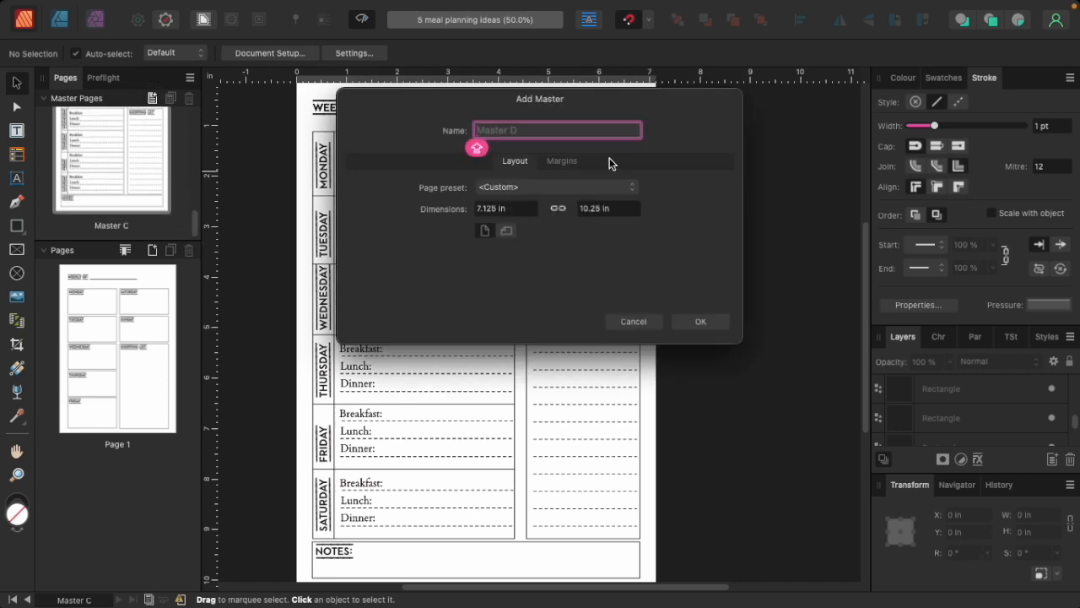
type("Master")
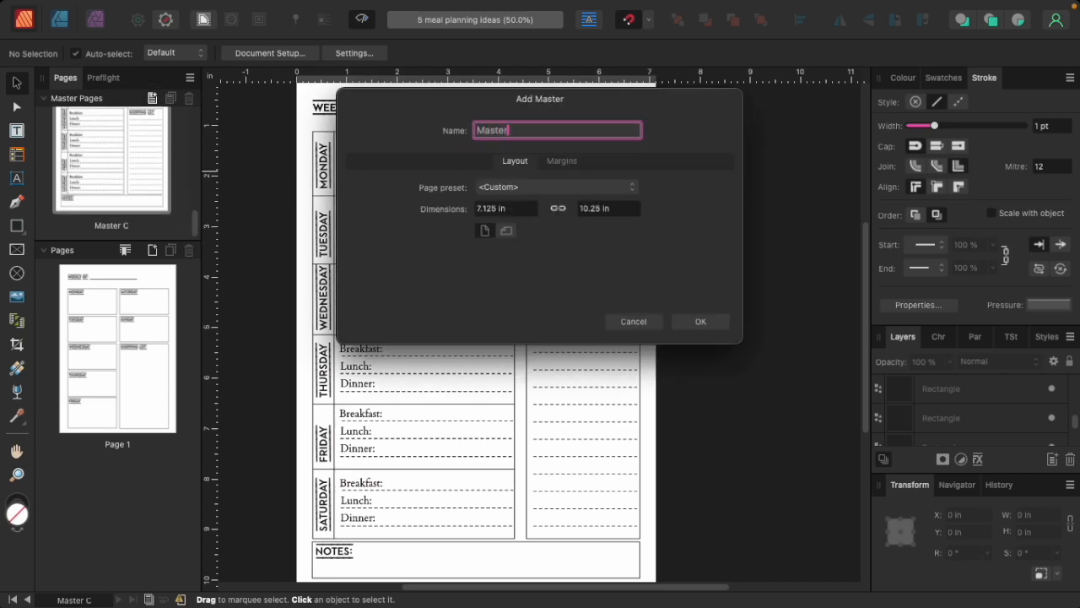
left_click(702, 326)
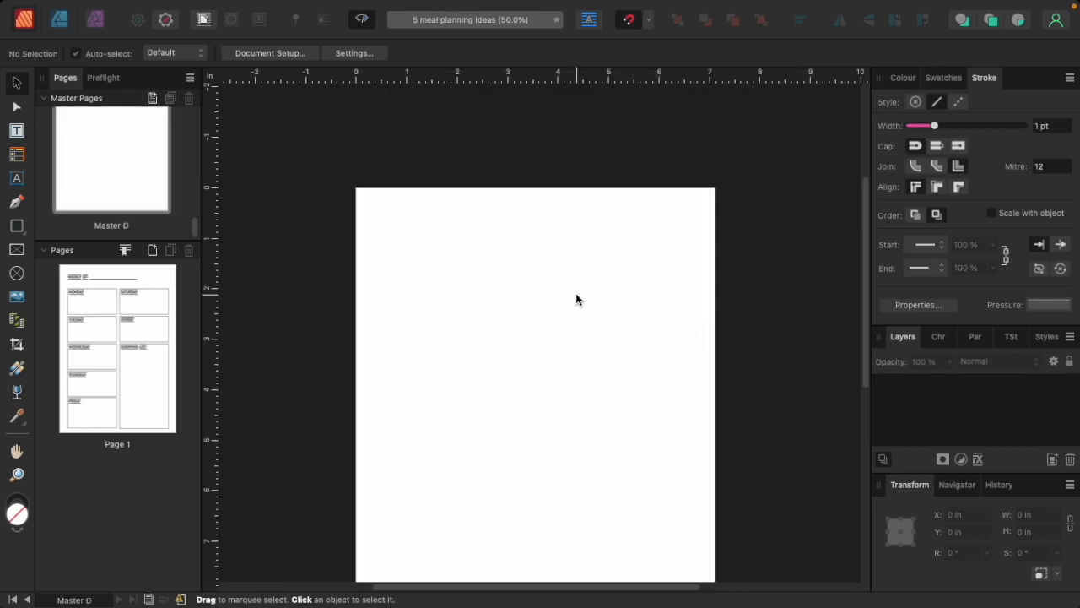
key("super+equal")
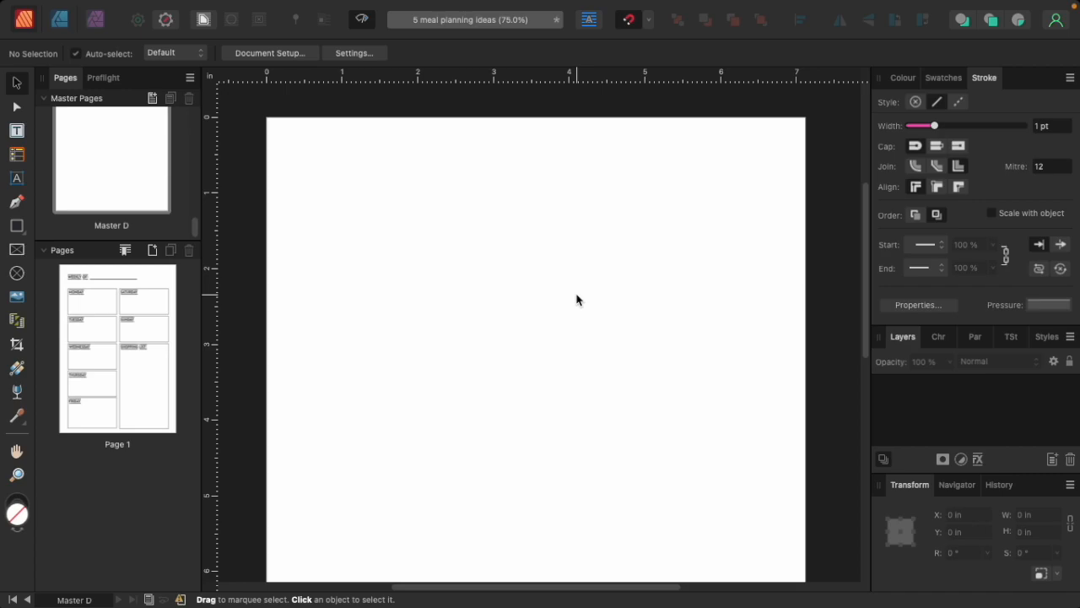
key("ctrl+w")
Copy the WEEKLY OF heading and its writing line from the Master C page
scroll(128, 148, "up", 3)
double_click(127, 182)
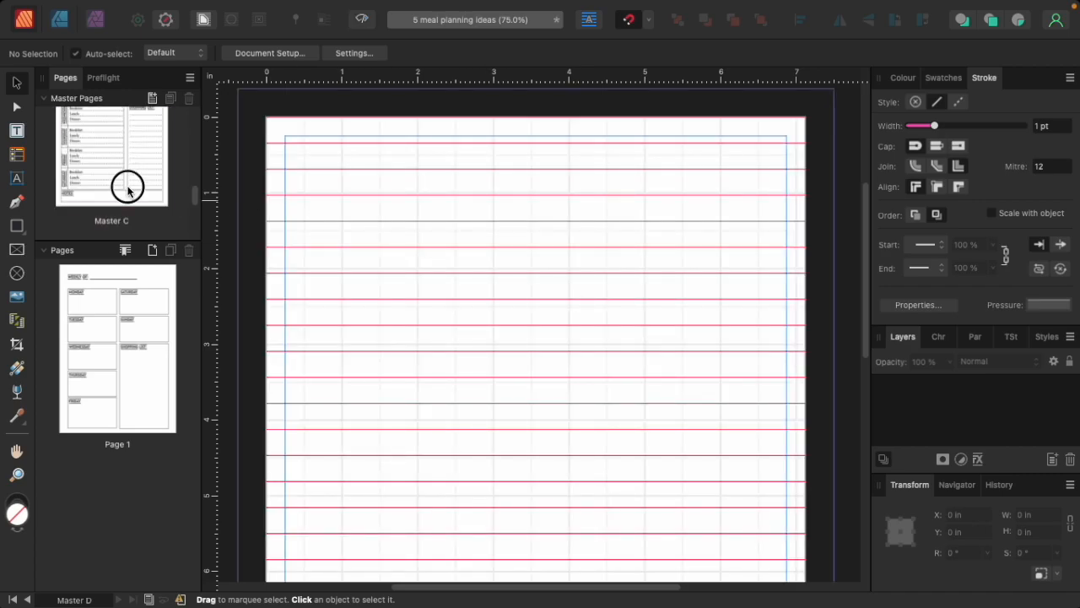
left_click_drag(369, 135, 662, 175)
left_click_drag(320, 103, 715, 165)
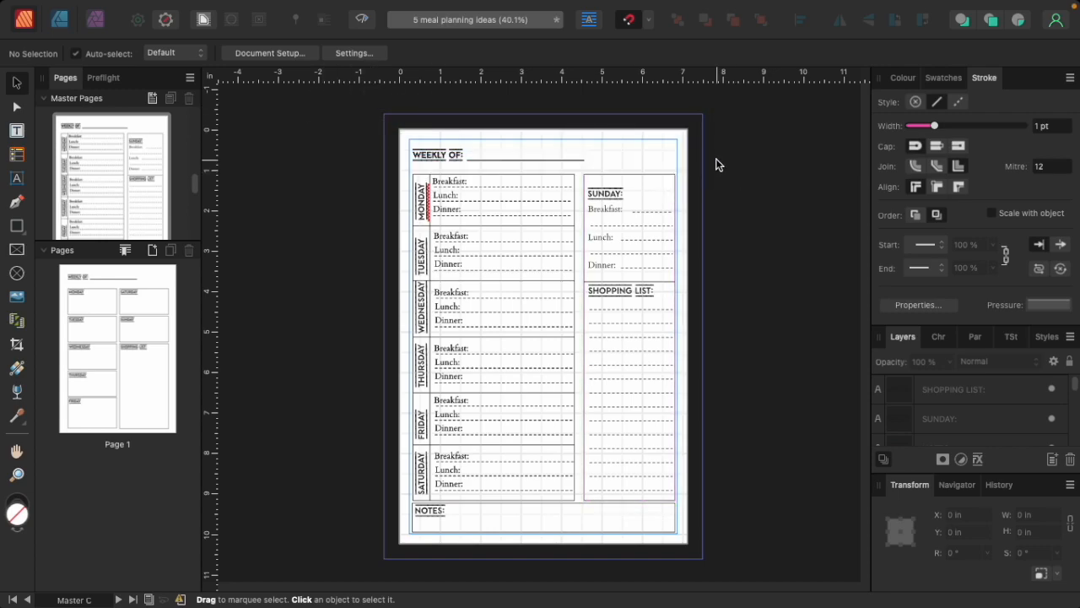
scroll(1068, 395, "down", 5)
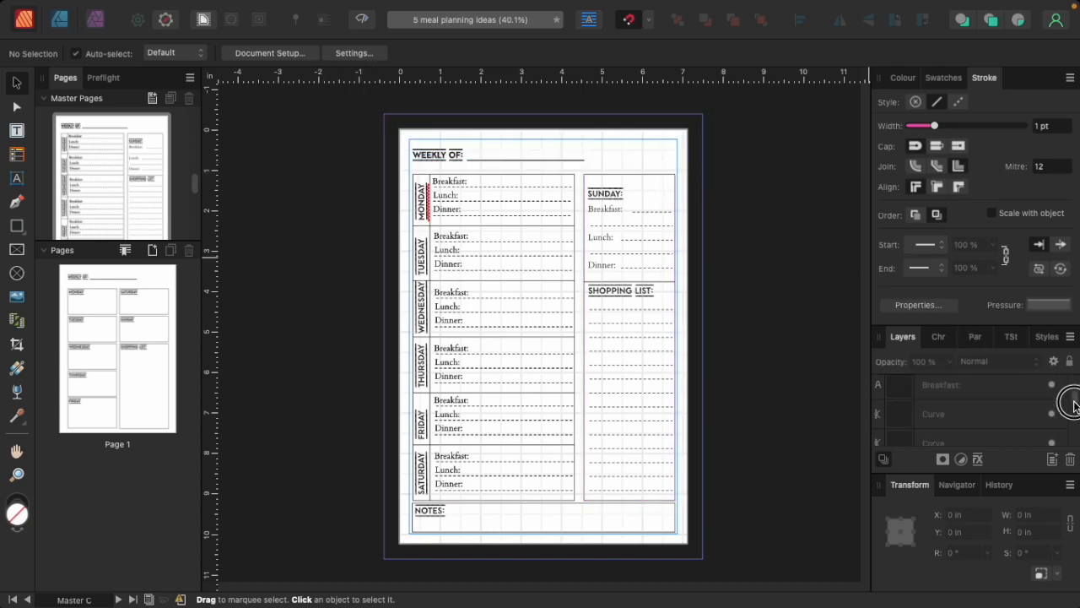
left_click(1040, 403)
scroll(1042, 402, "up", 1)
left_click(1042, 398)
left_click_drag(346, 127, 699, 170)
scroll(187, 187, "down", 3)
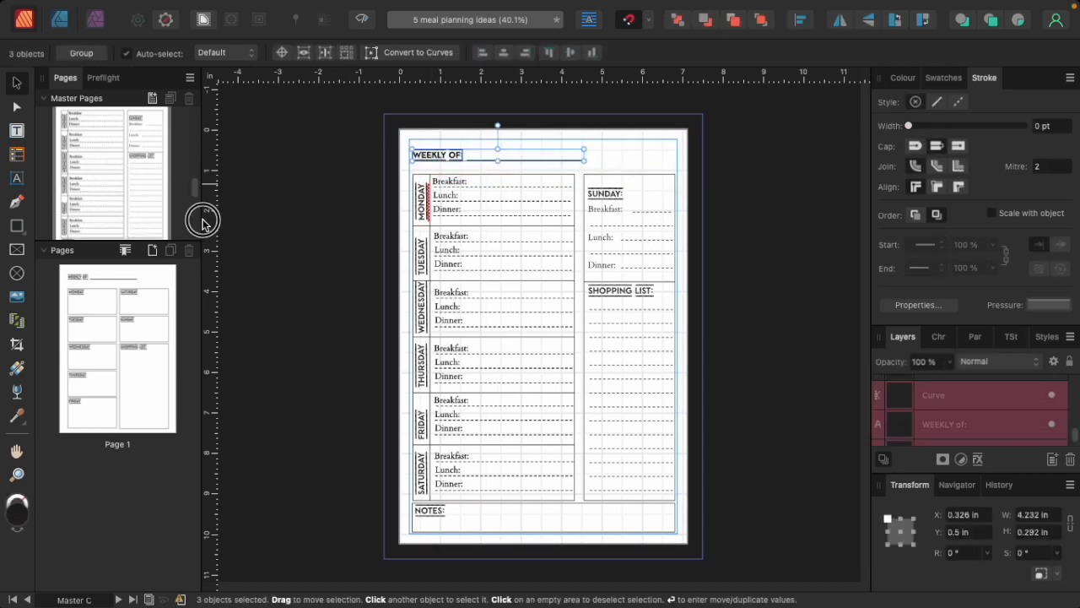
Paste the WEEKLY OF heading and line onto Master D and position them at about X 0.384 in, Y 0.74 in
double_click(115, 188)
scroll(518, 198, "up", 3)
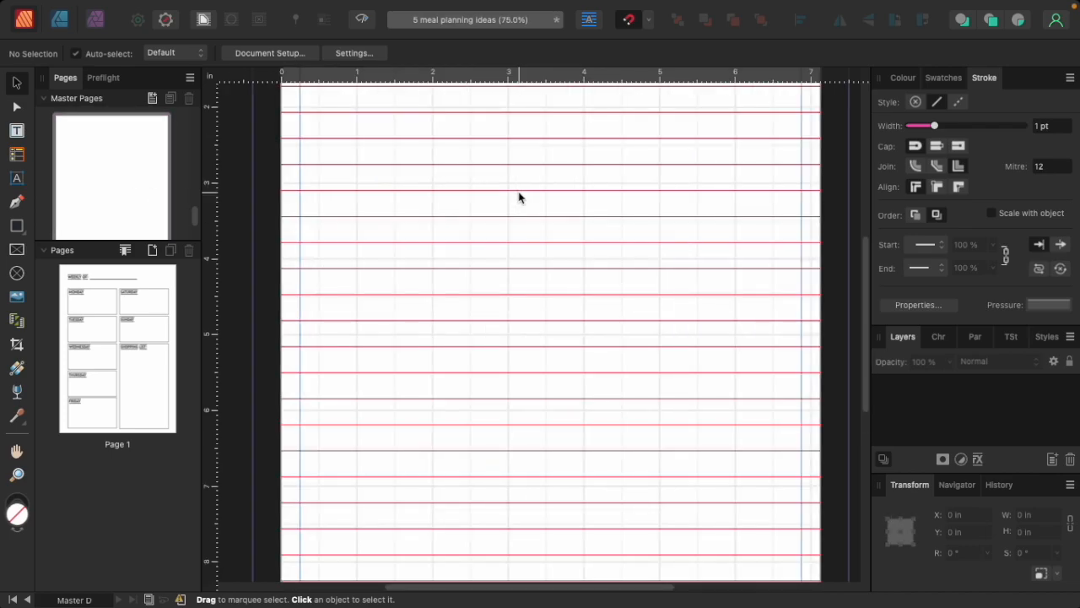
key("ctrl+v")
scroll(519, 198, "up", 3)
left_click_drag(386, 478, 381, 157)
scroll(379, 159, "up", 2)
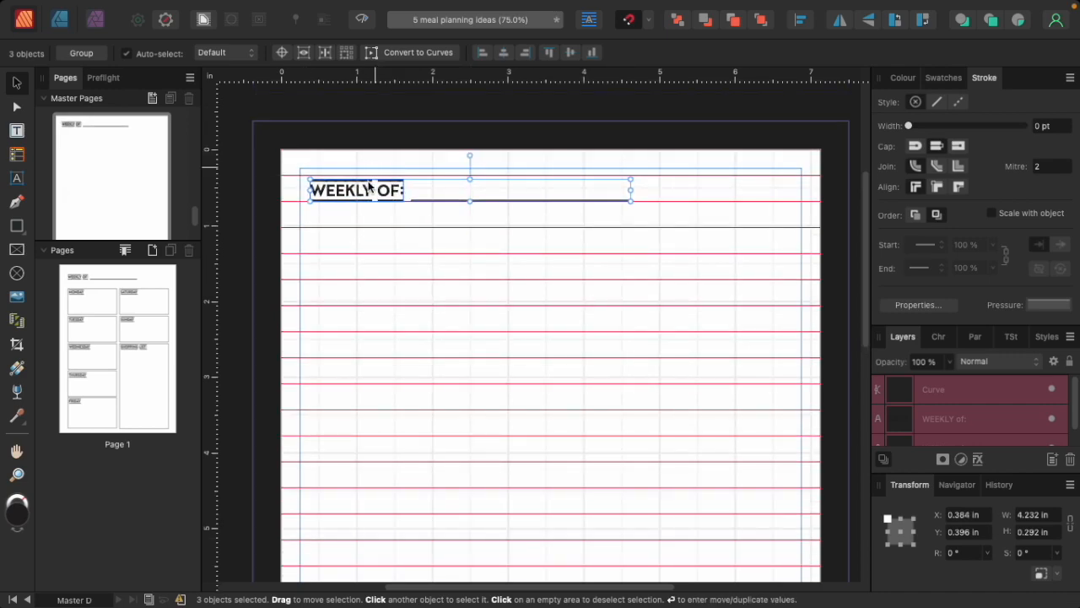
left_click_drag(362, 200, 359, 224)
scroll(499, 302, "down", 2)
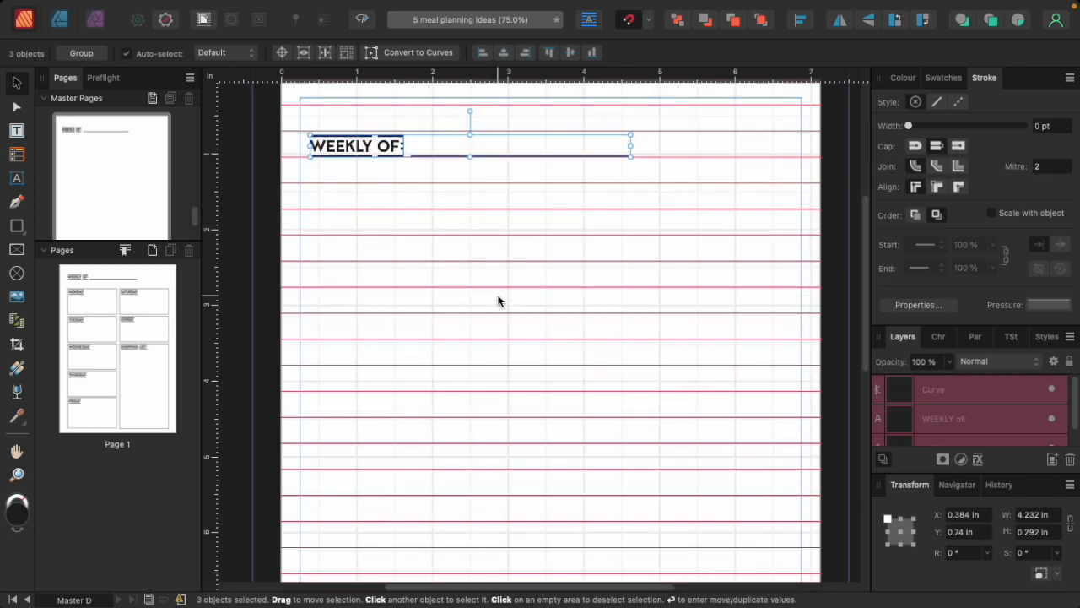
Draw an unfilled rectangle about 6.49 × 1.49 in below the WEEKLY OF heading, starting flush with the heading's left edge
left_click(499, 301)
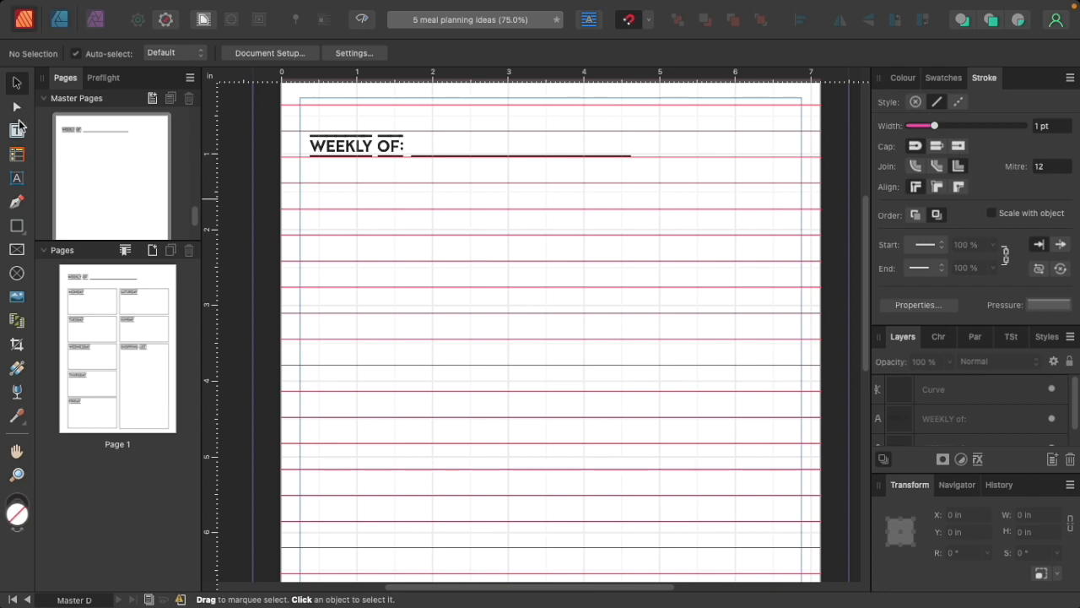
left_click(17, 225)
left_click_drag(310, 182, 798, 294)
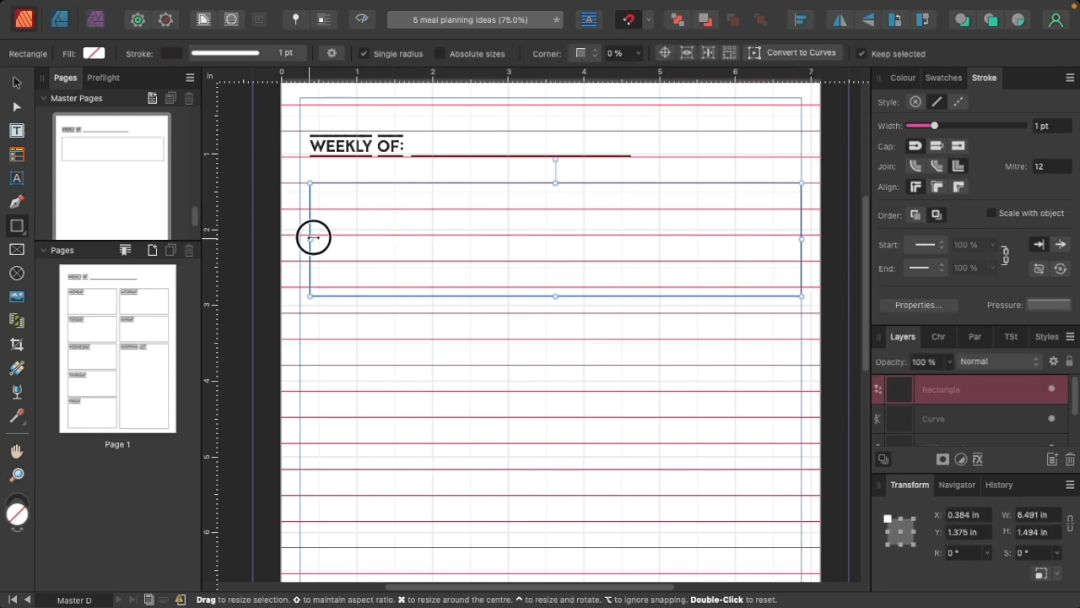
Move the heading, line and rectangle together to X 0.5 in, Y 0.75 in, and narrow the rectangle to 6.25 in
left_click(17, 82)
left_click_drag(276, 120, 619, 377)
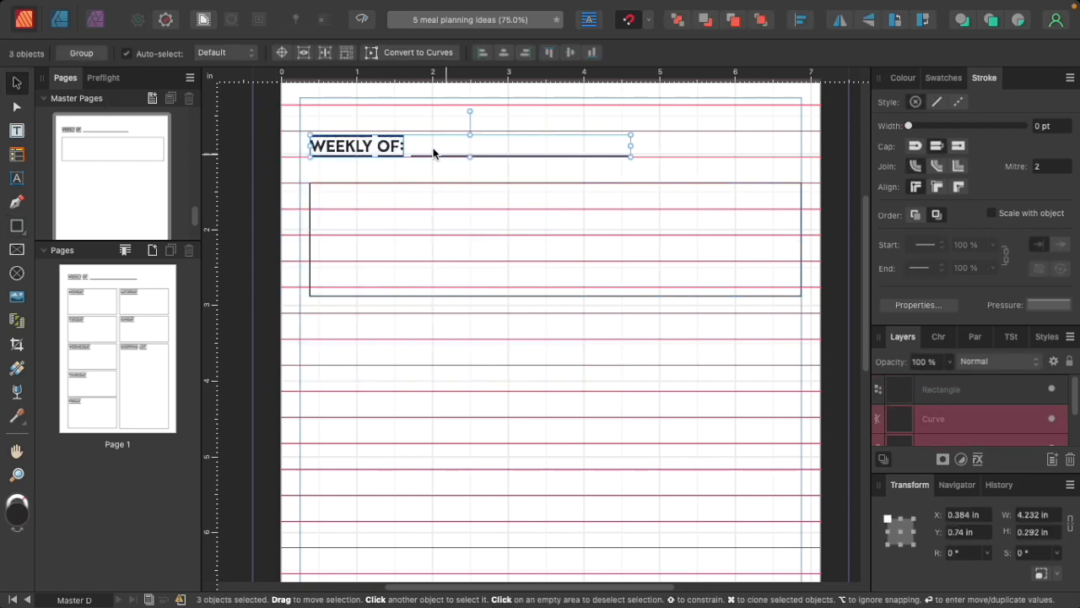
left_click(373, 182, "shift")
left_click_drag(348, 144, 356, 144)
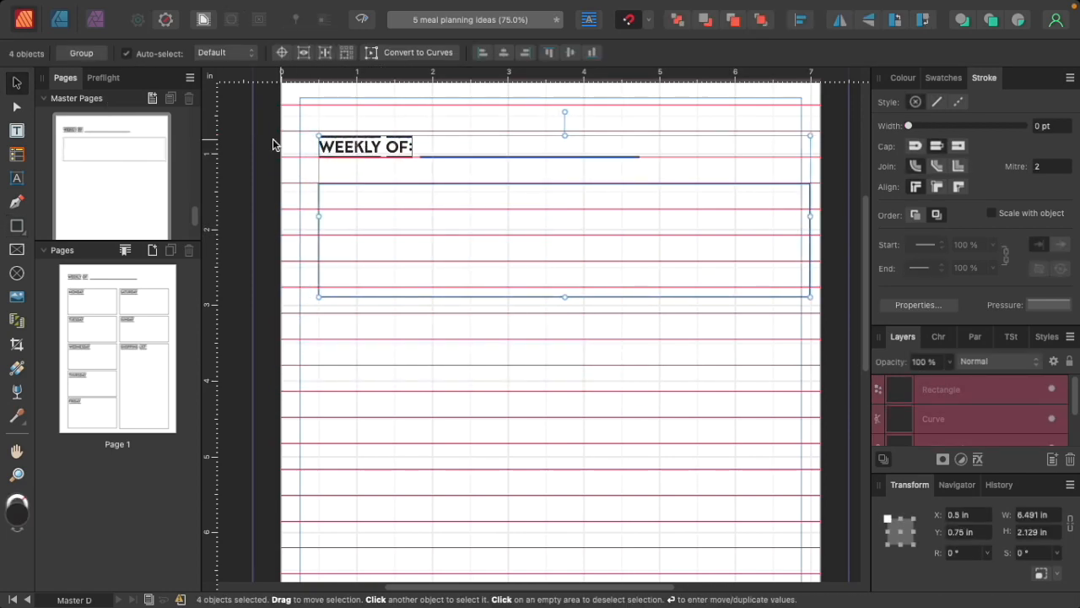
left_click(836, 261)
left_click(810, 236)
left_click_drag(808, 237, 791, 235)
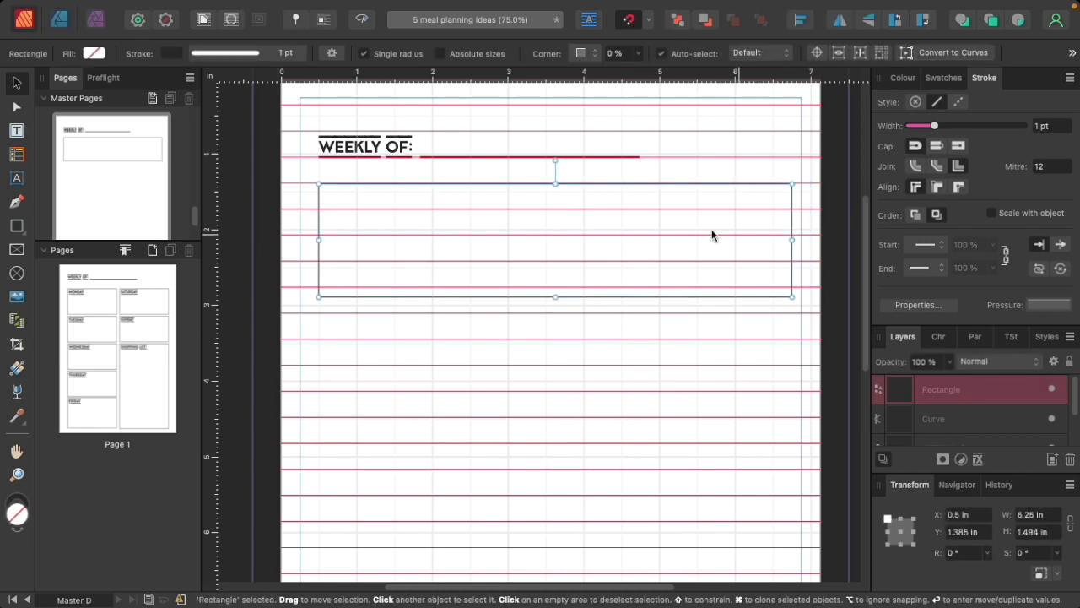
Copy the WEEKLY OF heading into the rectangle's upper left corner and set the copy's font to Postmark Style 2
left_click(360, 156)
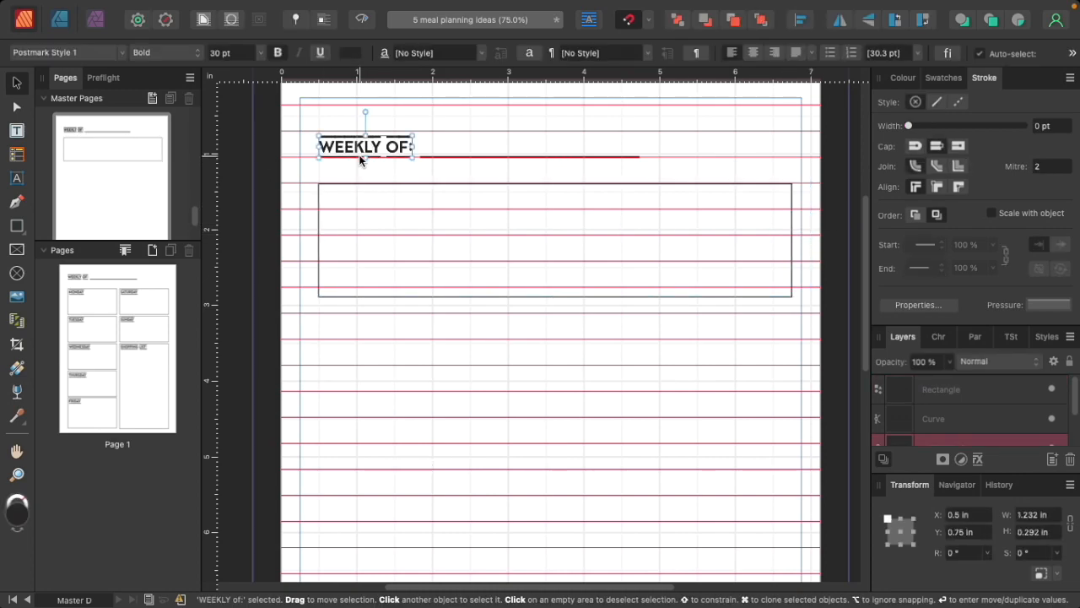
left_click_drag(360, 159, 363, 205)
left_click(90, 52)
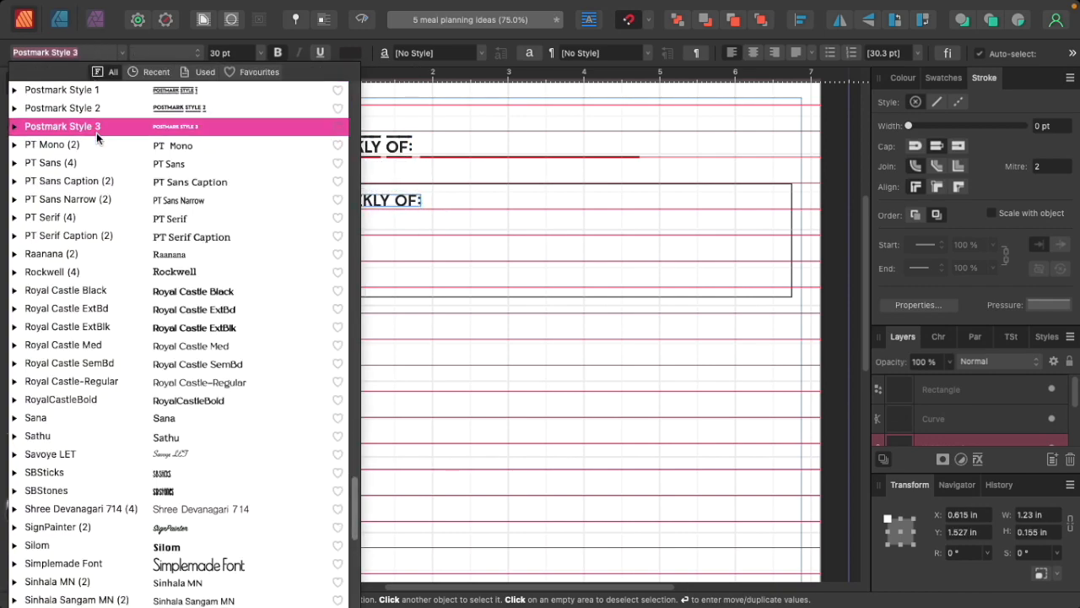
left_click(106, 109)
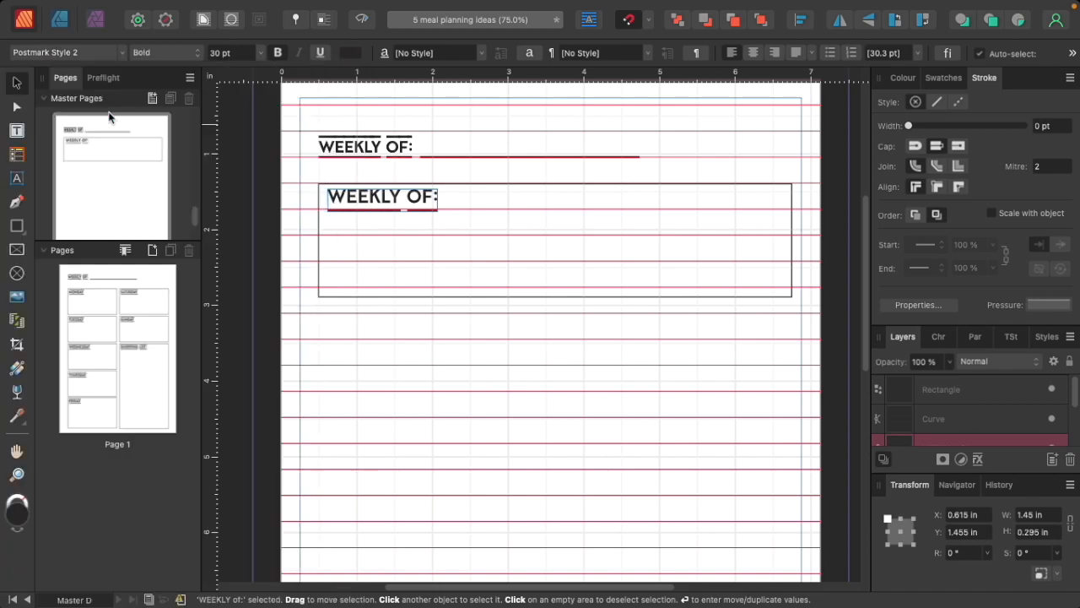
Replace the copied heading's text inside the rectangle with "MONDAY:"
double_click(382, 195)
type("MONDAY")
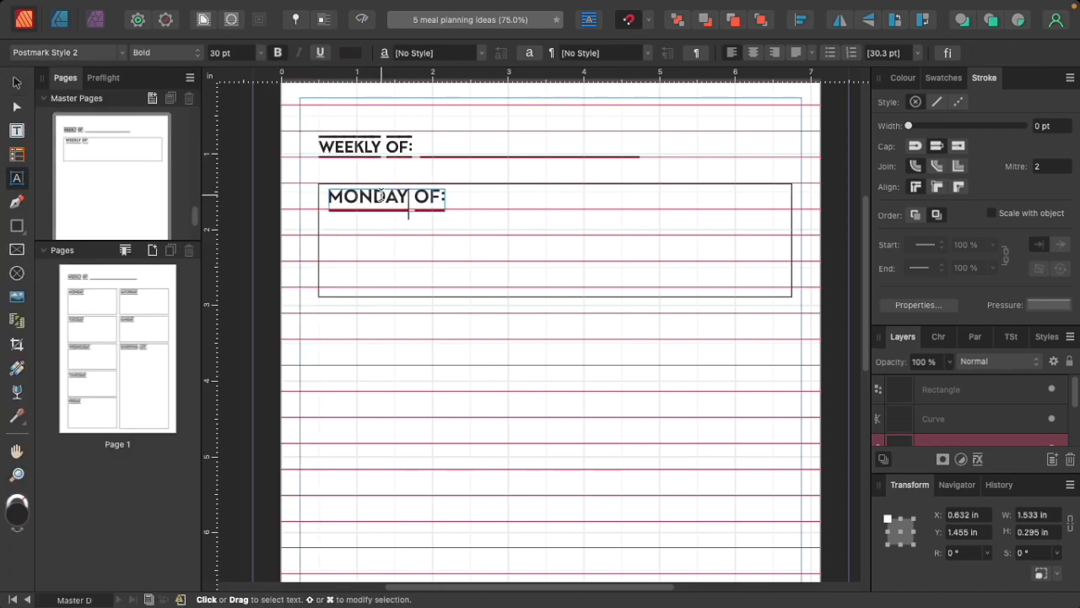
key("super+a")
key("BackSpace")
type("MONDAY")
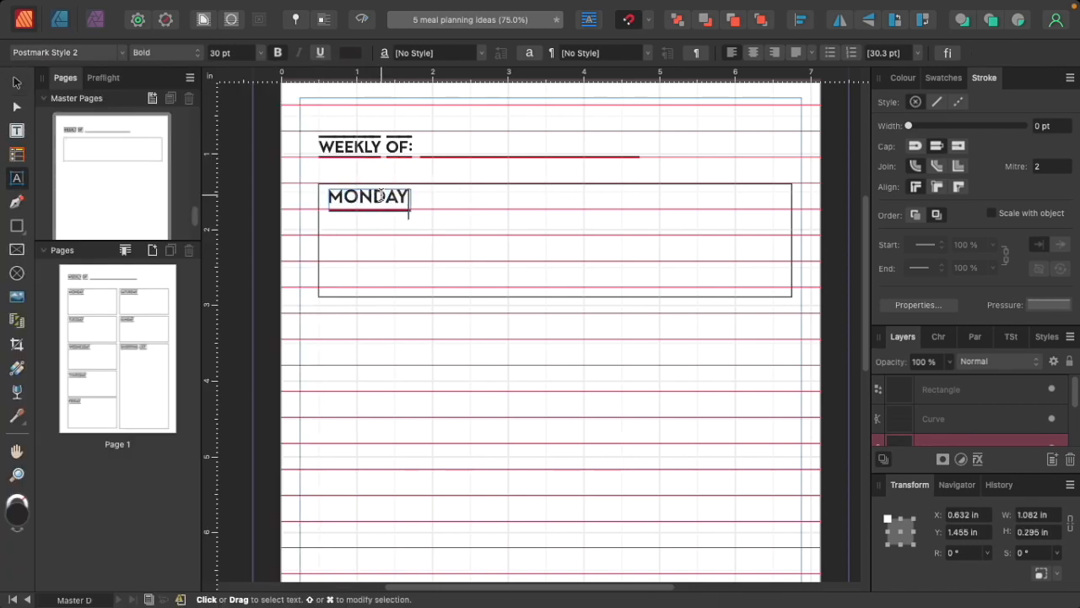
type(":")
key("Escape")
key("v")
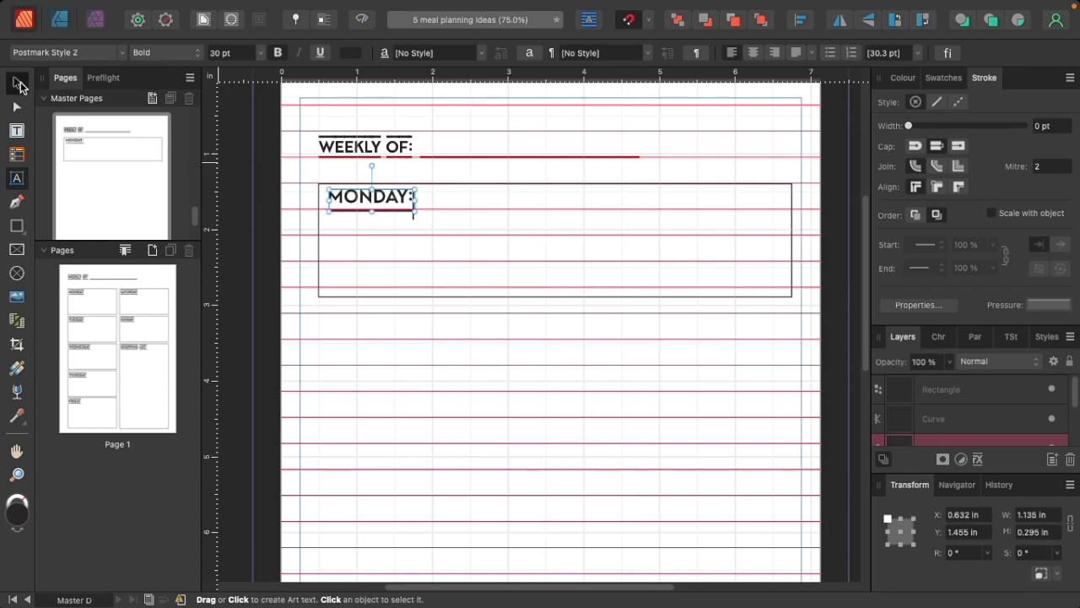
Set the MONDAY: label's font size to 24 pt and nudge it into place within the rectangle
left_click(458, 227)
left_click(349, 203)
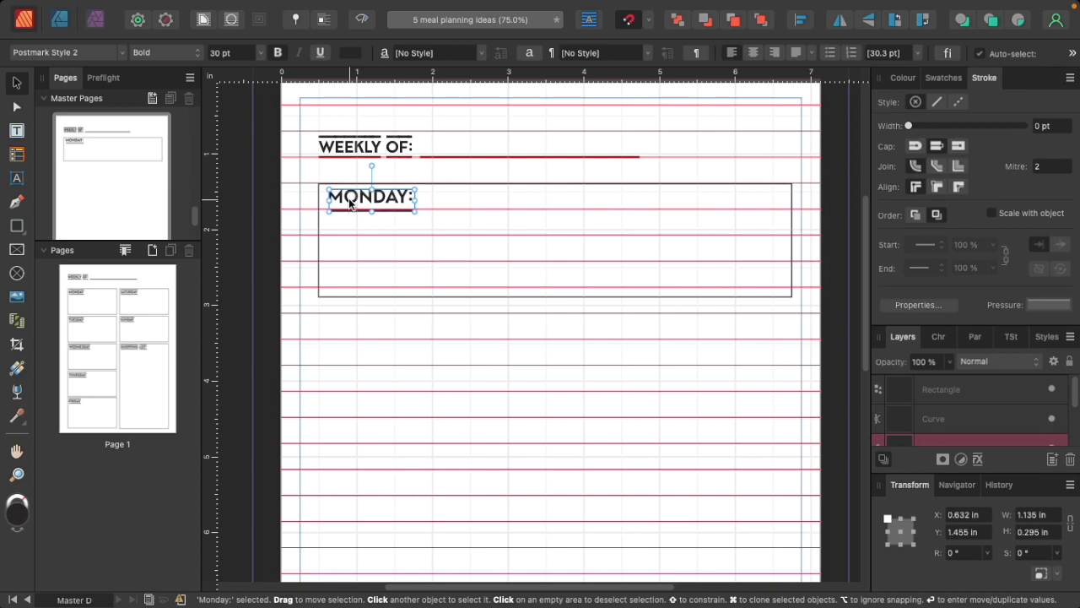
left_click(258, 52)
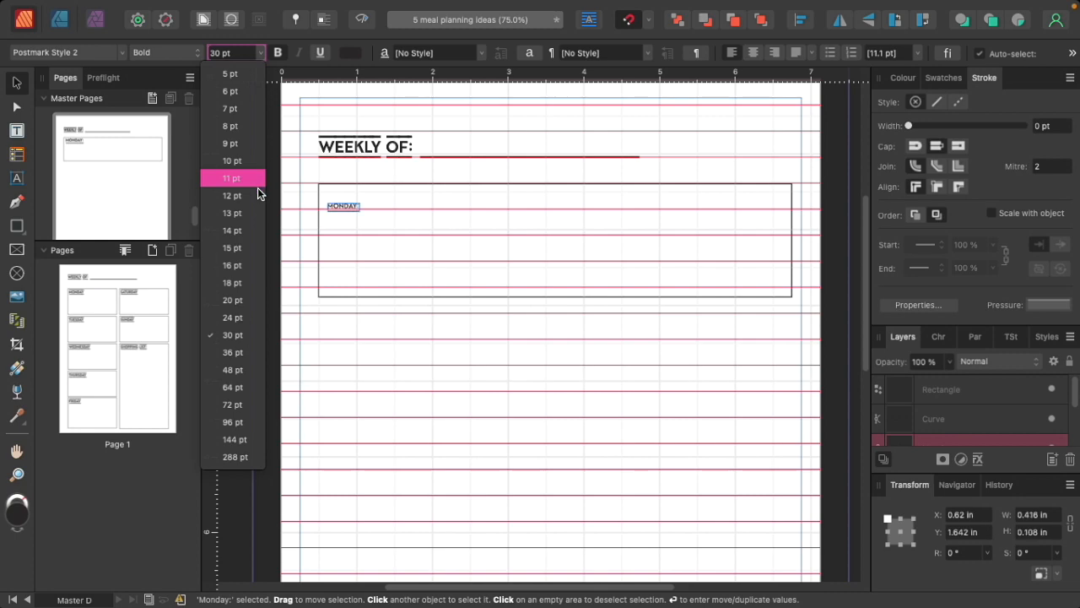
left_click(247, 320)
mouse_move(360, 193)
left_mouse_down()
mouse_move(358, 184)
mouse_move(361, 194)
left_mouse_up()
key("Escape")
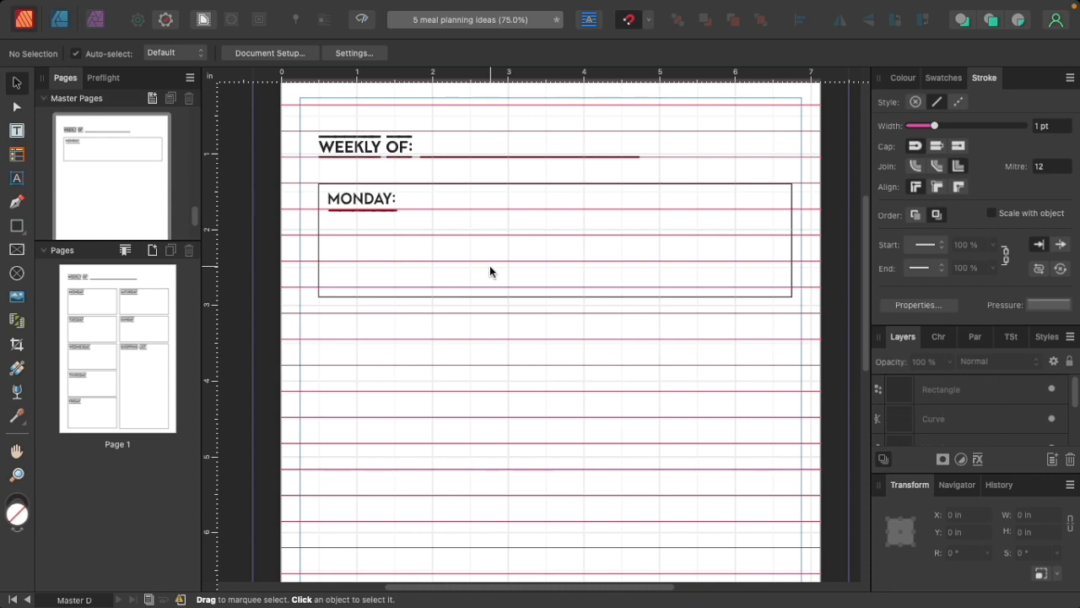
Add art text below the Monday box: "This section will be without sound. My neighbour is cutting his yard and it has gotten really noisy."
key("w")
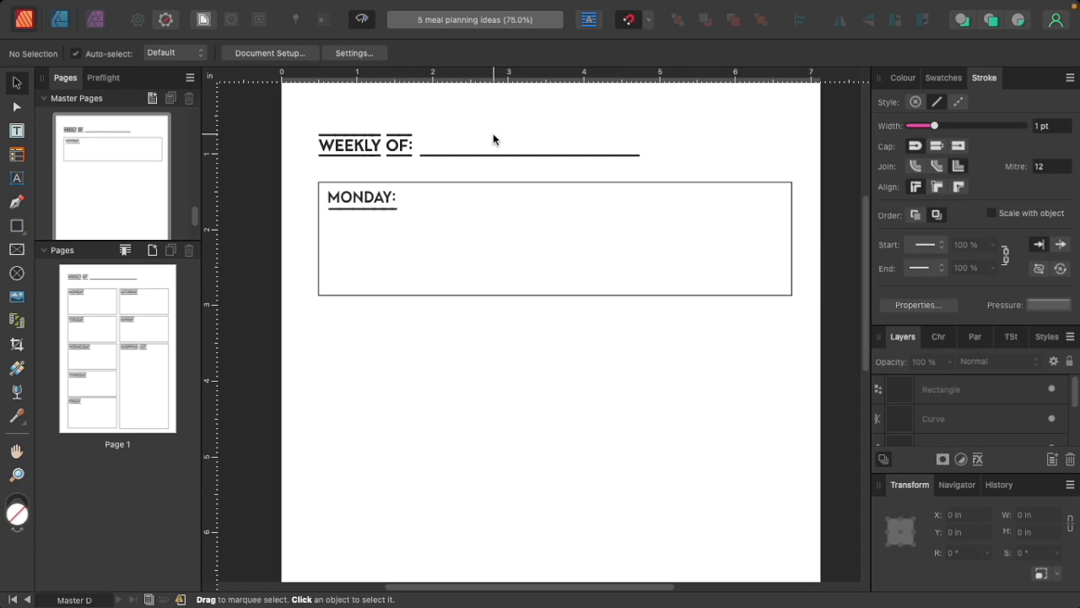
left_click(17, 179)
left_click(322, 321)
type("This secyo")
key("BackSpace")
key("BackSpace")
type("tion will be without sound. my neighbour is cutting")
key("BackSpace")
key("BackSpace")
key("BackSpace")
key("BackSpace")
key("BackSpace")
key("BackSpace")
key("BackSpace")
key("BackSpace")
key("Return")
type("cutting his yard")
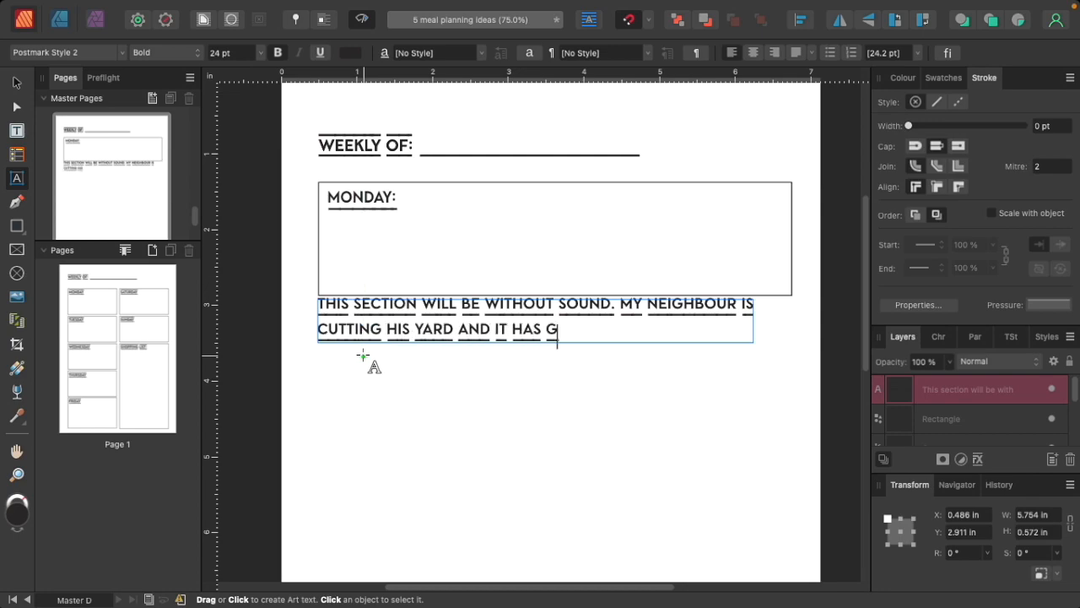
type(" and it has gotten really noisy.")
Add a last line reading "ENJOY THE VIDEO" to the note below the Monday box
key("Caps_Lock")
type("NEJP")
key("BackSpace")
key("BackSpace")
key("BackSpace")
key("BackSpace")
key("BackSpace")
key("Return")
type("ENJOY")
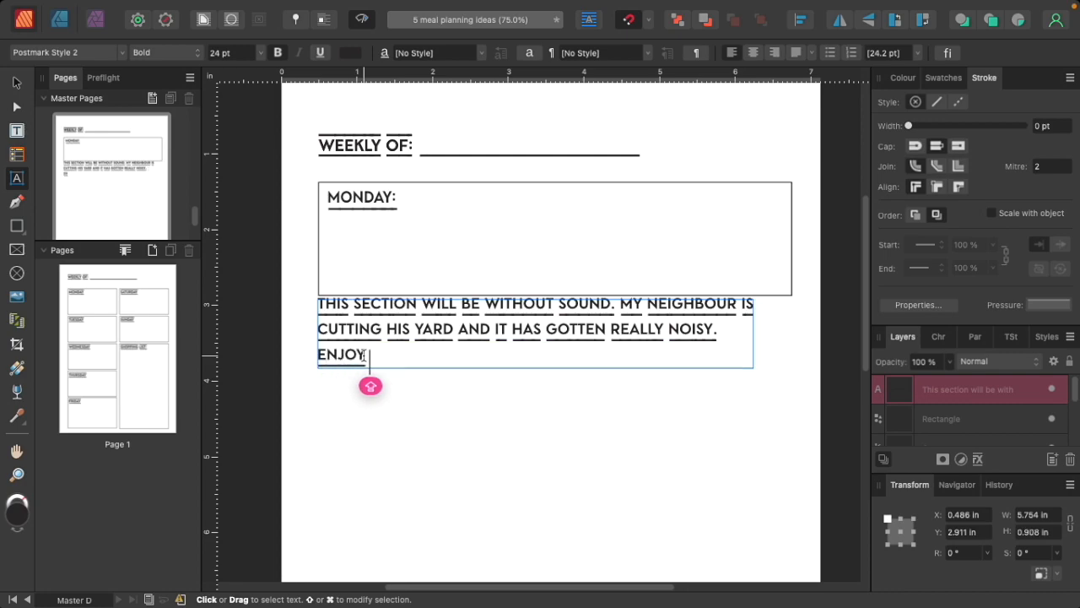
type(" THE VIDEO")
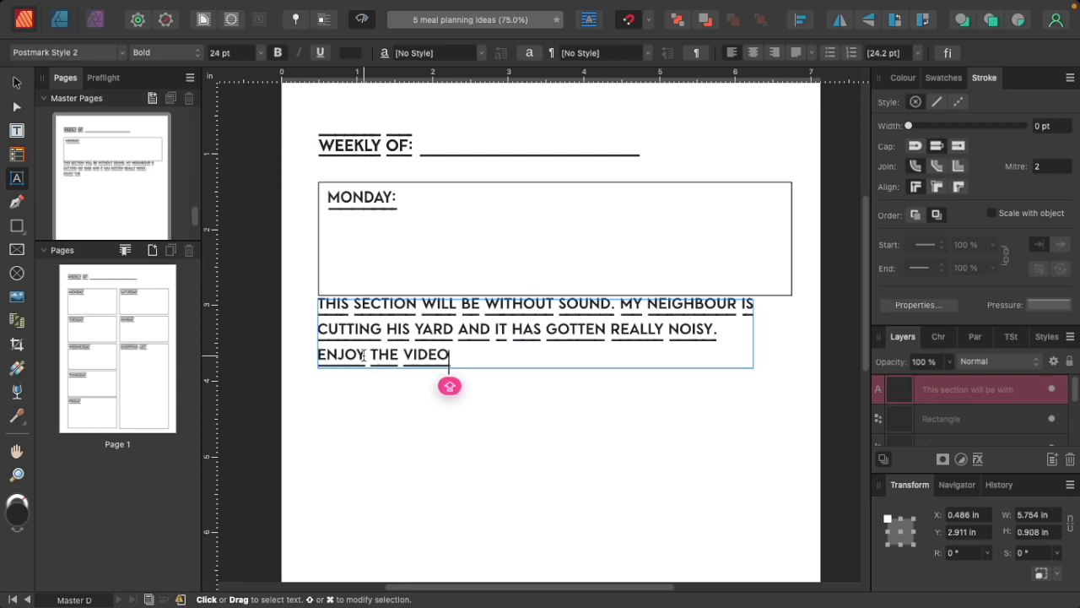
key("Caps_Lock")
left_click(20, 82)
left_click(498, 389)
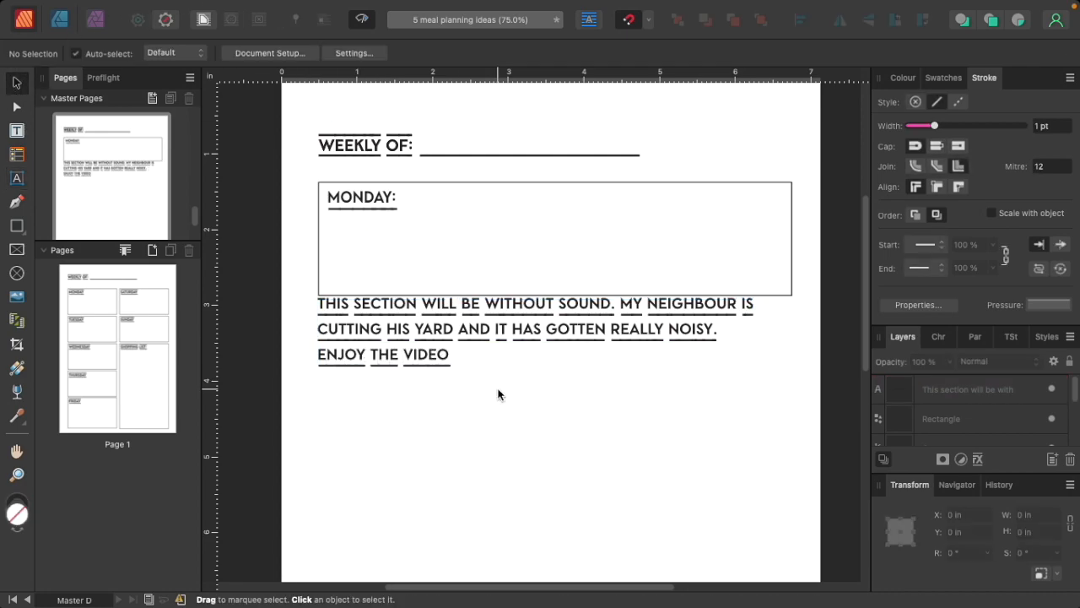
Move the note slightly lower, delete it from the page and leave preview mode
left_click_drag(489, 327, 490, 359)
left_click(576, 465)
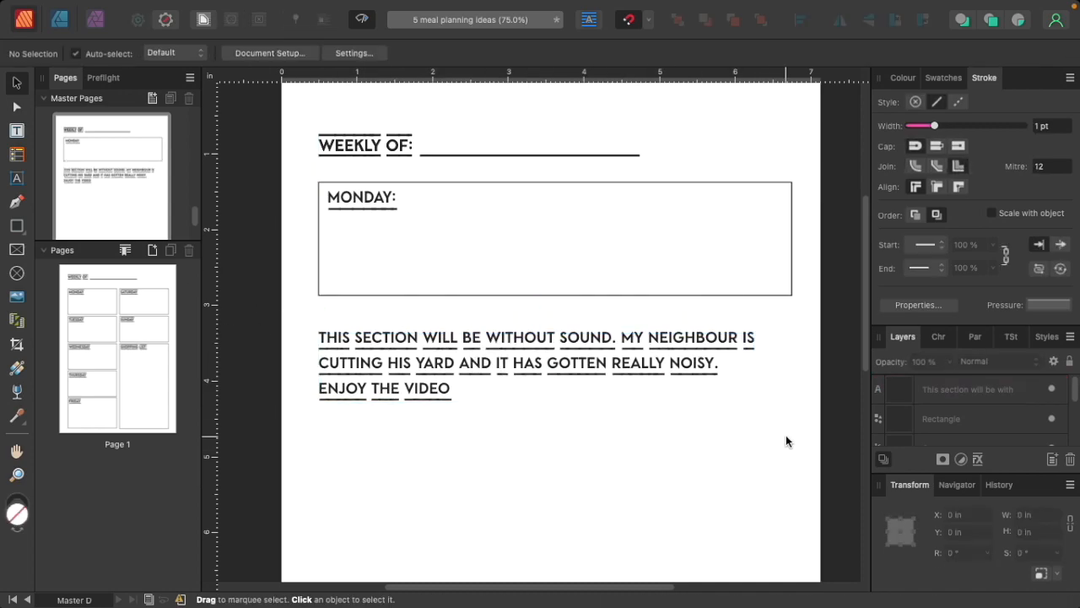
left_click(511, 385)
key("Delete")
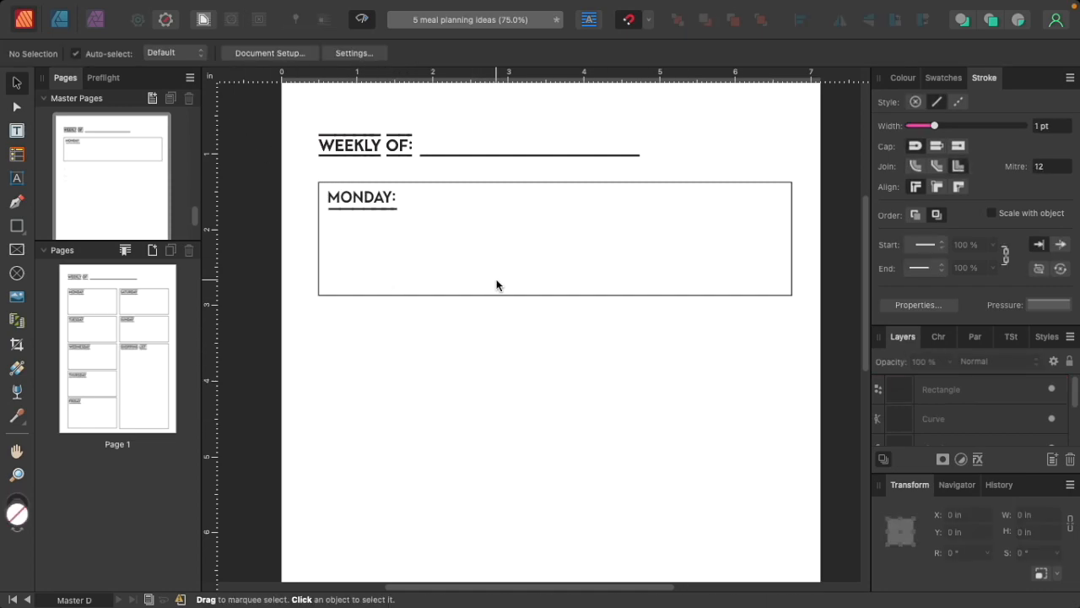
key("ctrl+w")
Copy the Monday box with its label directly below at Y 3.073 in and narrow the copy to 3.25 in
left_click(310, 192)
left_click_drag(281, 167, 837, 413)
left_click_drag(414, 237, 381, 338)
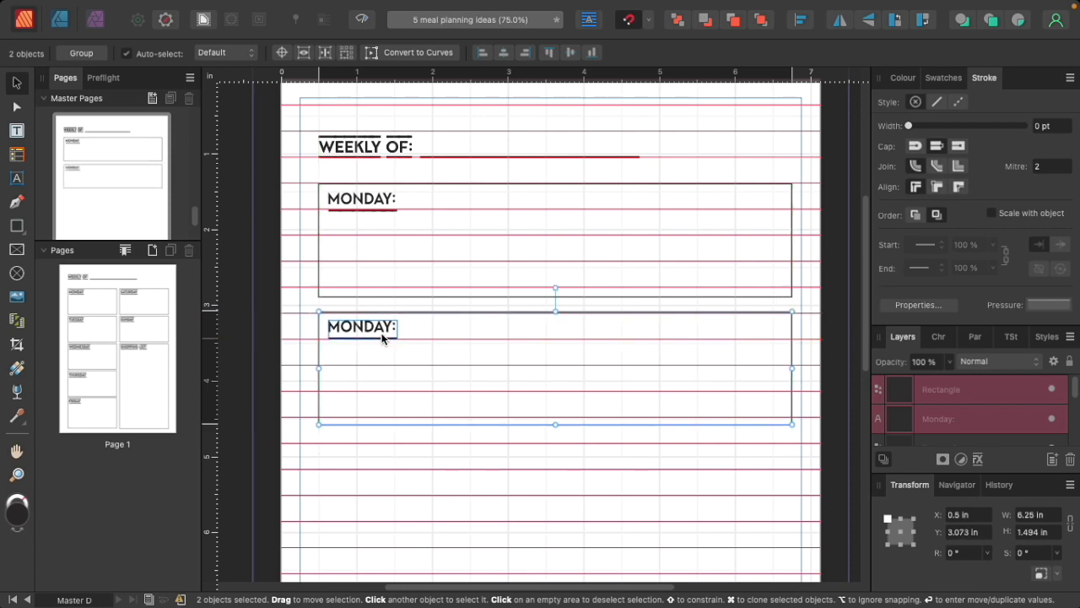
mouse_move(790, 367)
left_mouse_down()
mouse_move(515, 333)
mouse_move(581, 332)
mouse_move(565, 361)
left_mouse_up()
left_click(593, 359)
left_click(583, 355)
mouse_move(402, 5)
left_click(467, 9)
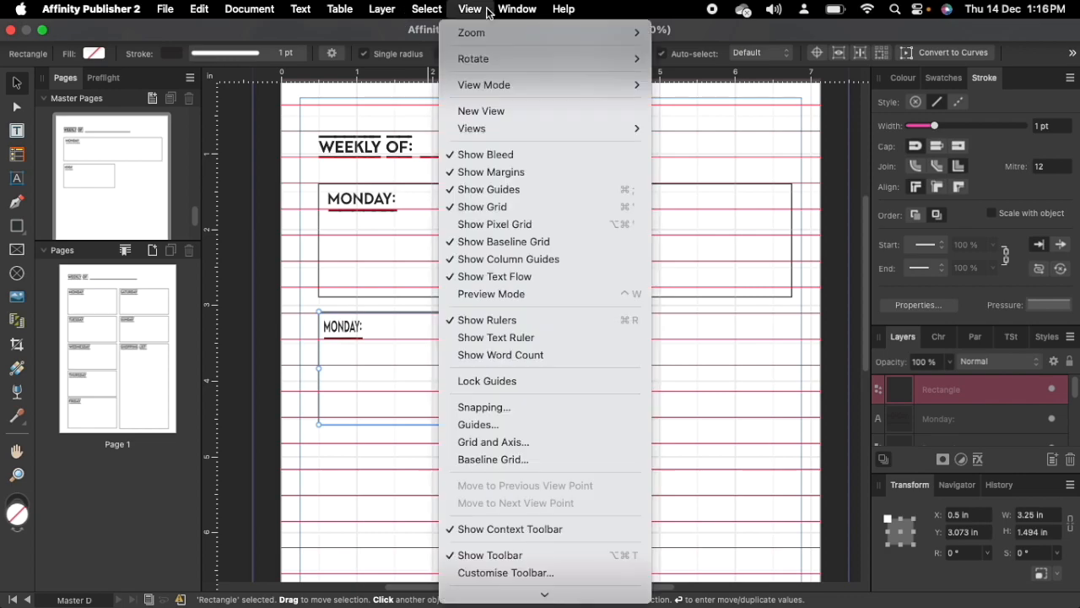
left_click(475, 408)
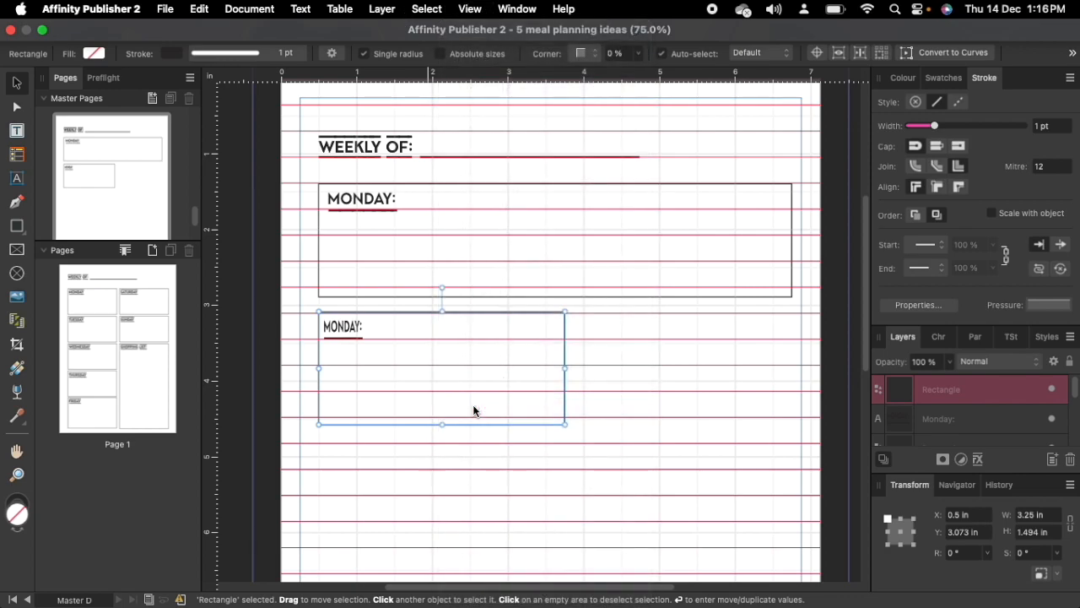
left_click(616, 524)
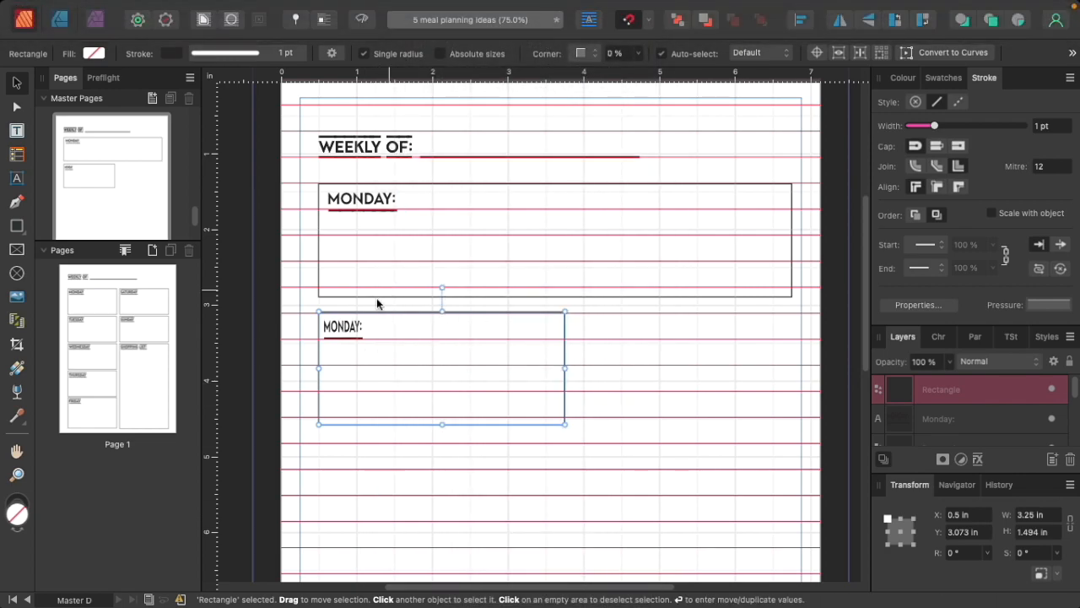
Delete the squashed label from the narrowed box and set the upper MONDAY: label's font size to 20 pt
left_click(347, 331)
key("Delete")
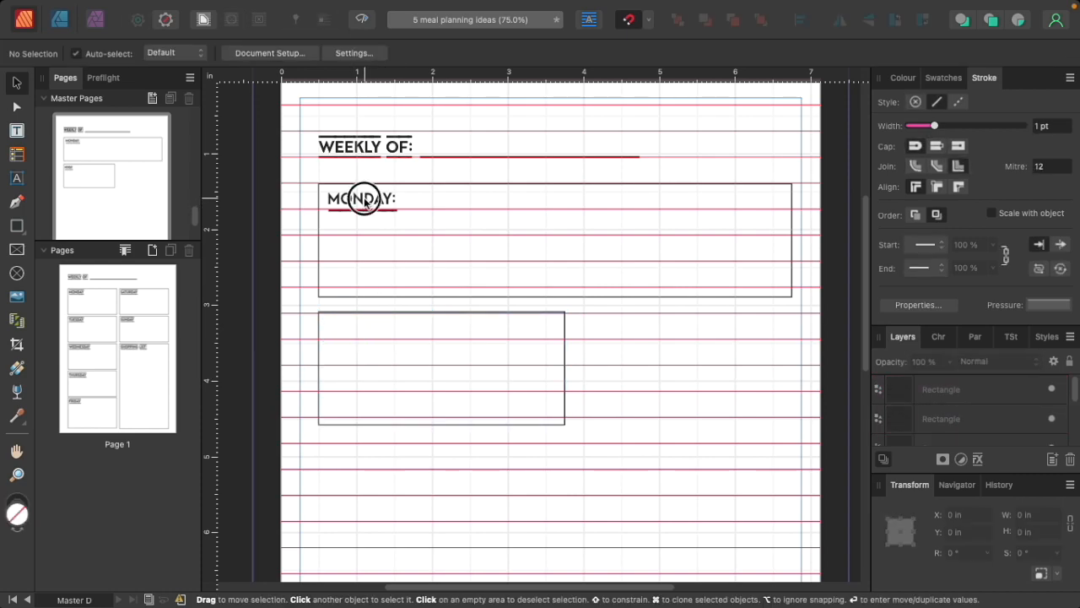
left_click(362, 199)
left_click(358, 147)
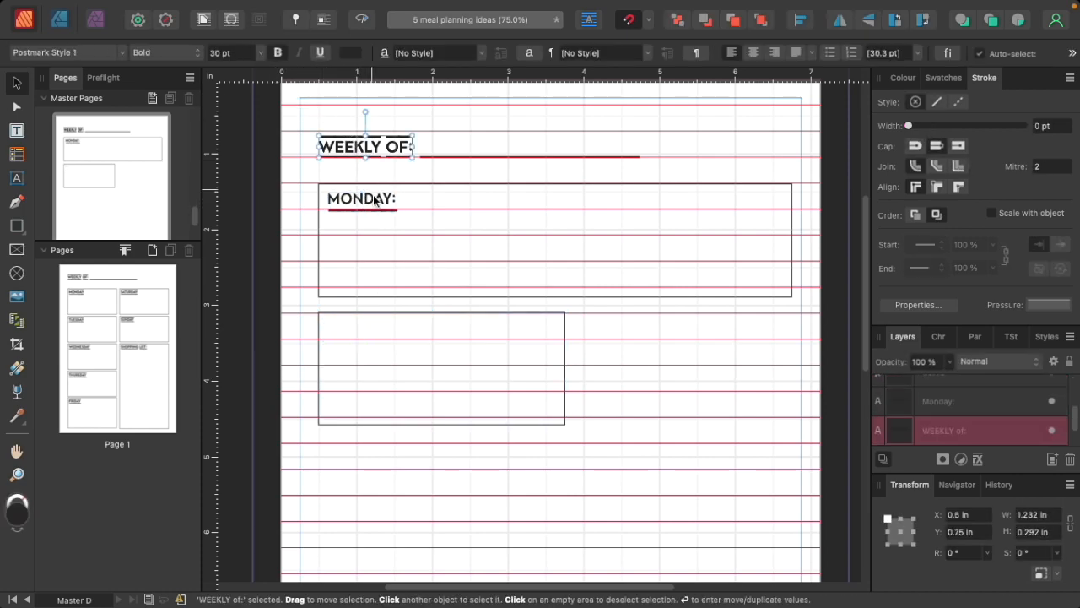
left_click(370, 196)
left_click(258, 54)
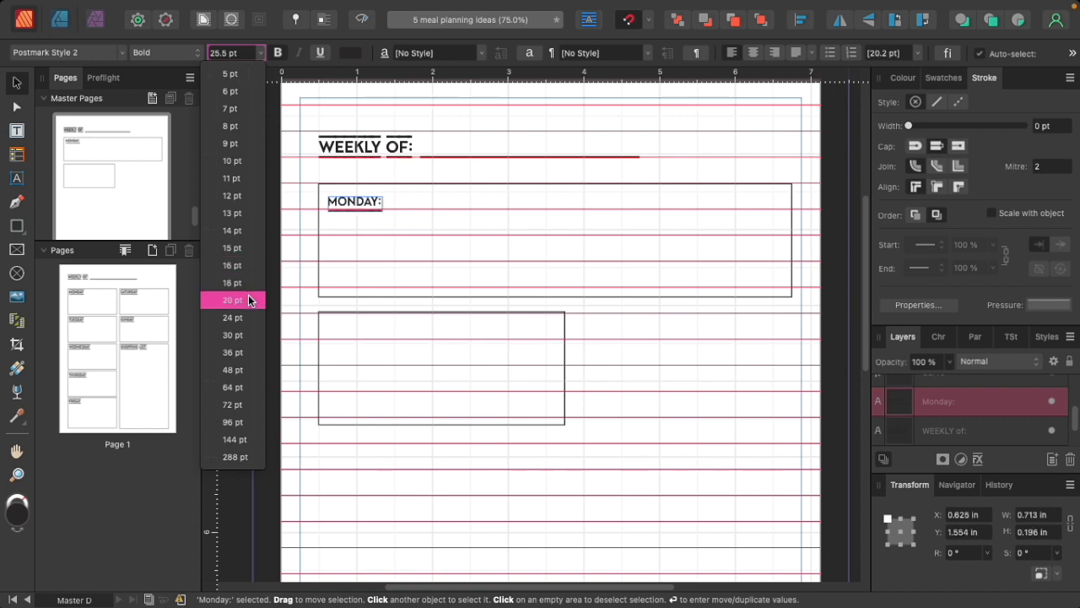
left_click(249, 301)
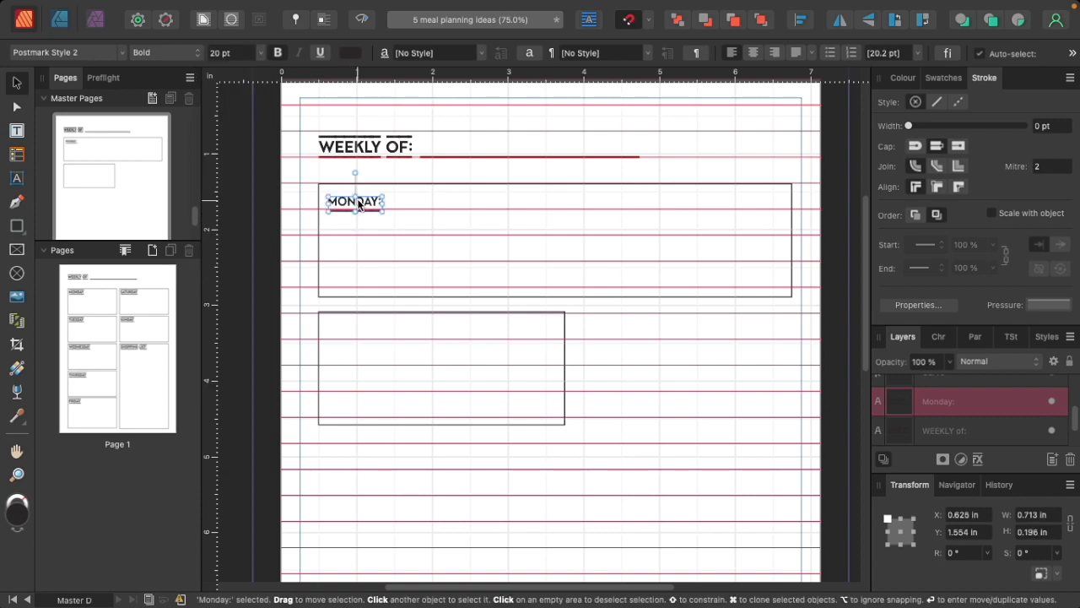
Copy the MONDAY: label into the upper left corner of the narrowed box and change its text to "TUESDAY:"
left_click_drag(358, 202, 365, 334)
double_click(364, 333)
key("BackSpace")
type("T")
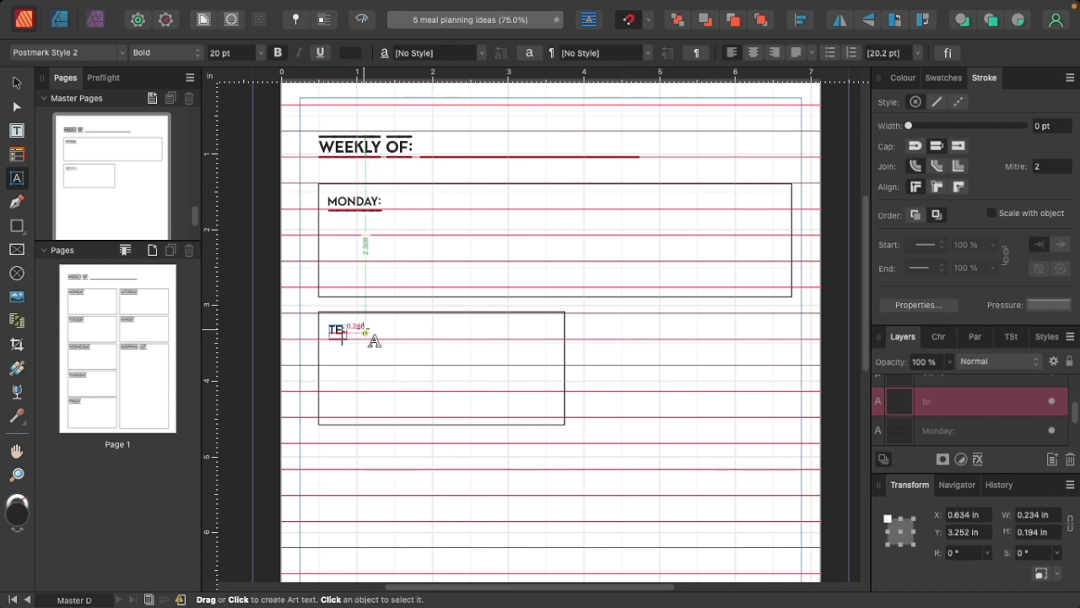
type("UESDAY:")
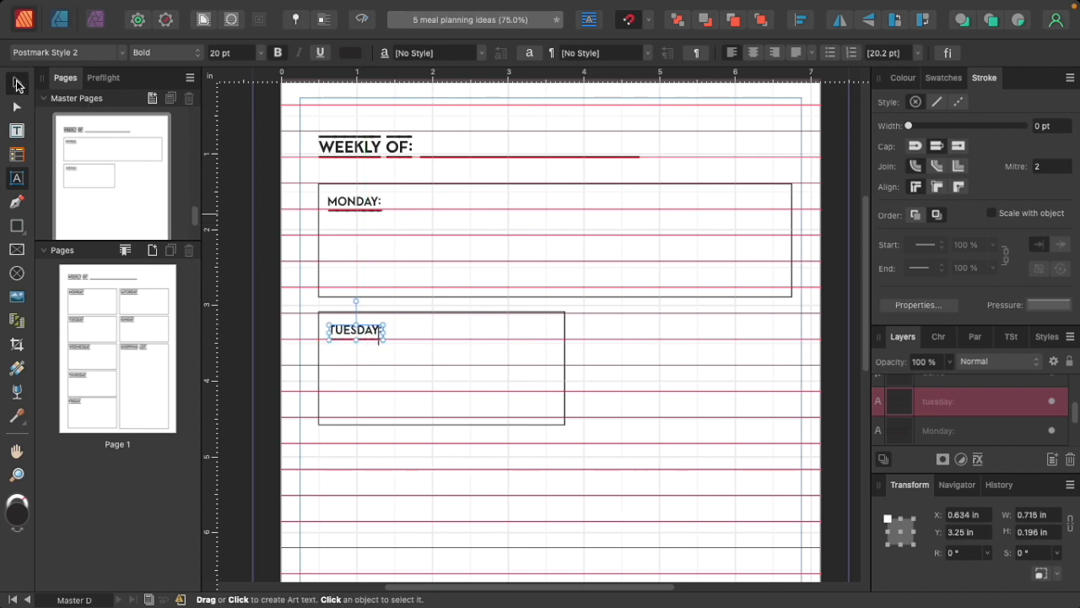
left_click(16, 85)
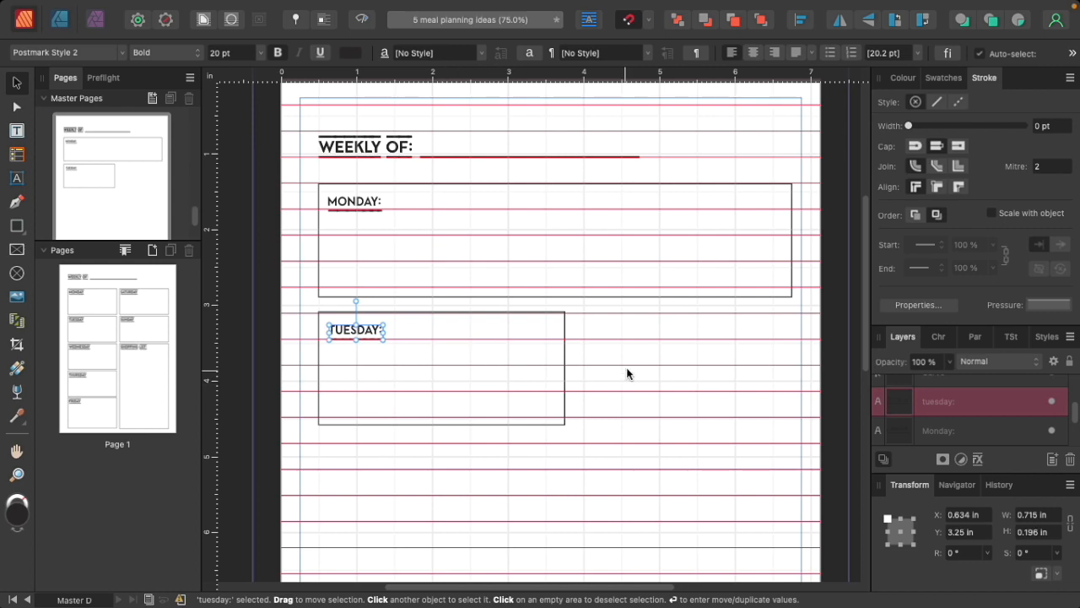
Duplicate the Tuesday box with its label and place the copy beside it at X 3.875 in
scroll(627, 374, "down", 3)
left_click(284, 248)
left_click_drag(282, 217, 692, 366)
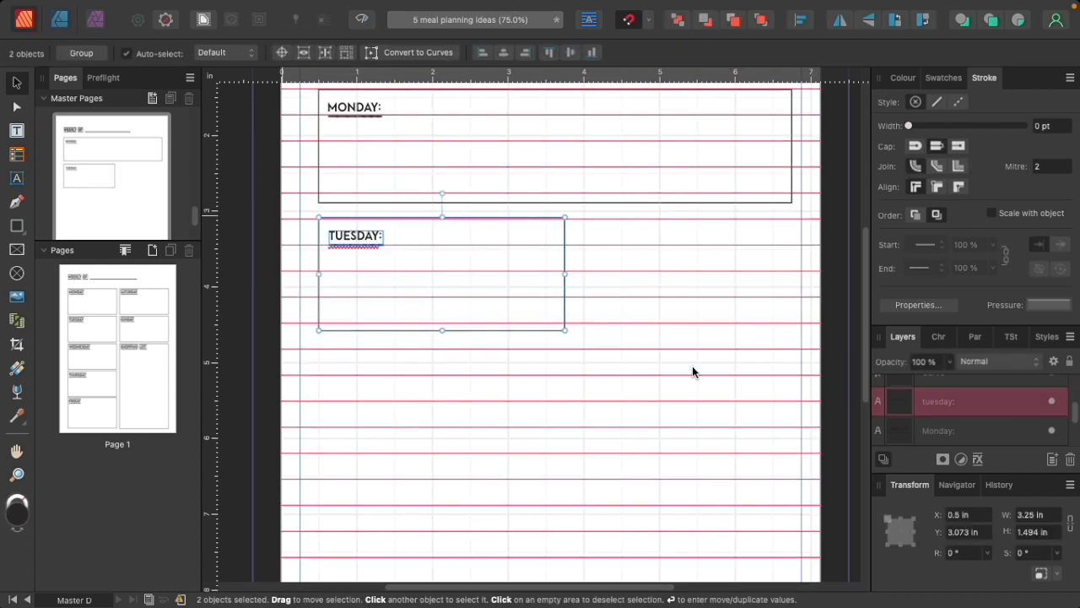
key("super+j")
left_click_drag(423, 241, 673, 241)
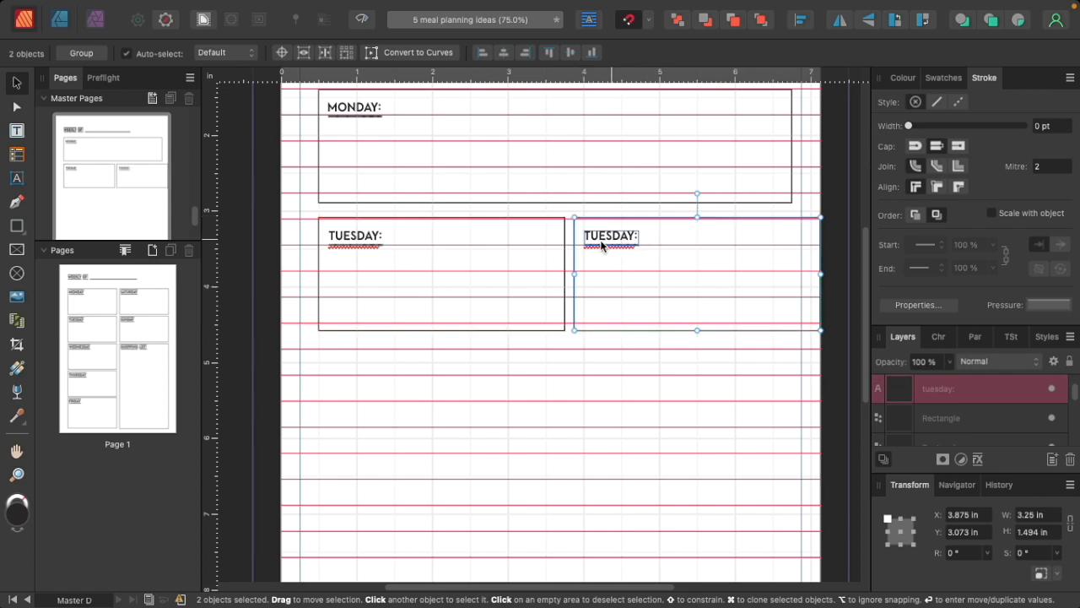
Narrow the original Tuesday box to 3.063 in and delete the duplicate box and label beside it
left_click(564, 265)
left_click_drag(565, 273, 548, 273)
left_click_drag(574, 221, 874, 384)
key("Delete")
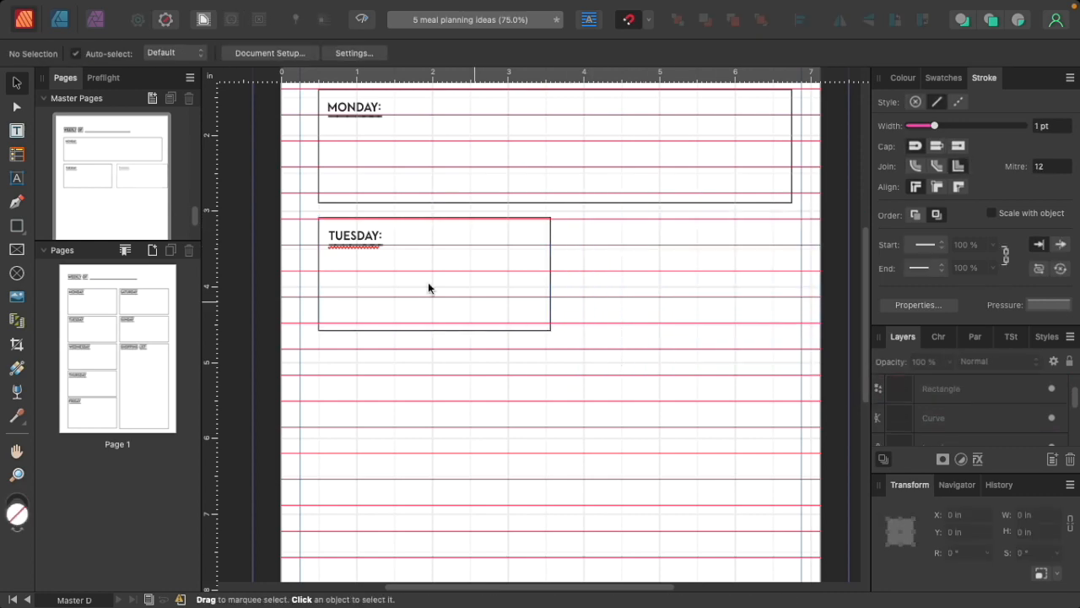
Copy the Tuesday box and label beside it at X 3.688 in, and the Monday box and label below the pair at Y 4.694 in
left_click_drag(299, 210, 649, 357)
mouse_move(375, 253)
left_mouse_down()
mouse_move(617, 248)
mouse_move(613, 256)
left_mouse_up()
scroll(544, 300, "down", 2)
scroll(544, 299, "up", 5)
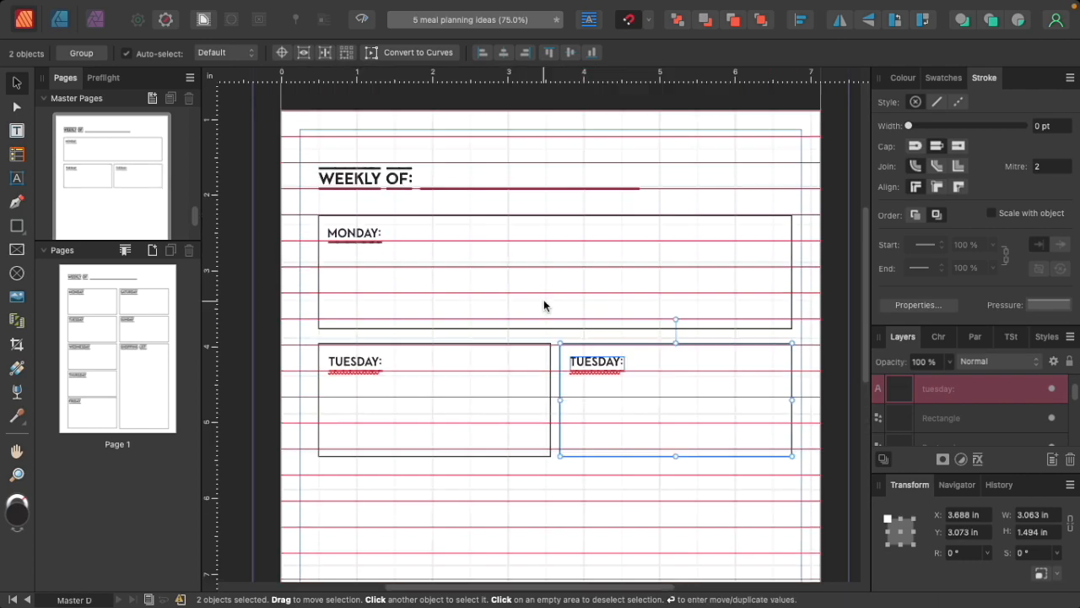
left_click_drag(297, 210, 842, 335)
mouse_move(512, 262)
left_mouse_down()
mouse_move(514, 508)
mouse_move(516, 498)
left_mouse_up()
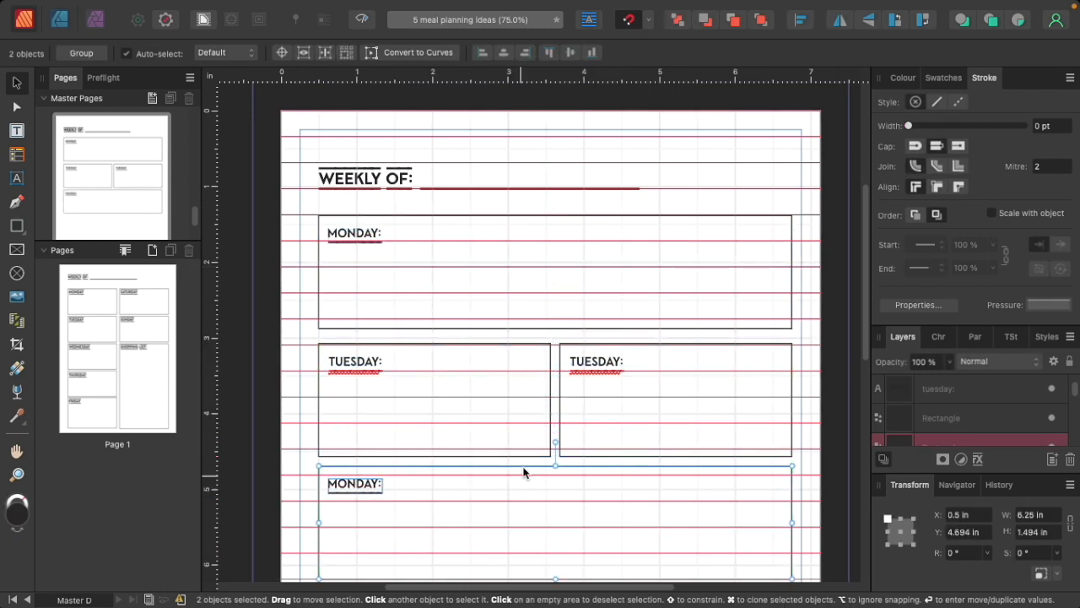
Replace the MONDAY: label in the lower full-width box with "WEDNESDAY"
scroll(472, 422, "down", 3)
double_click(374, 336)
key("super+a")
type("wednesda")
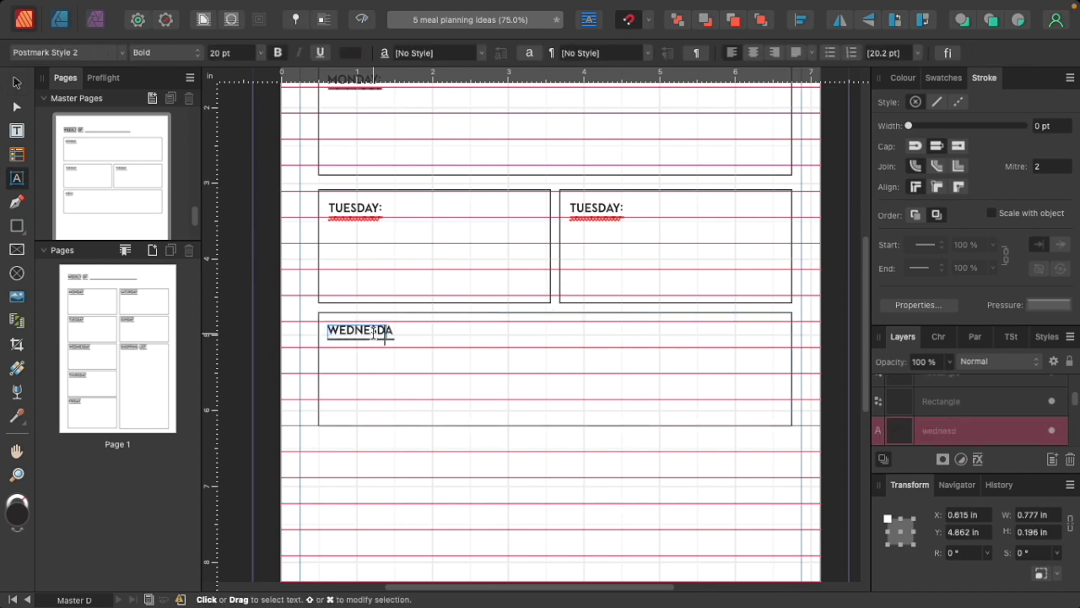
Replace the copied TUESDAY: label in the right-hand box of the pair with "WEDNESDAY:"
double_click(601, 207)
key("super+a")
type("wednesday")
key("Escape")
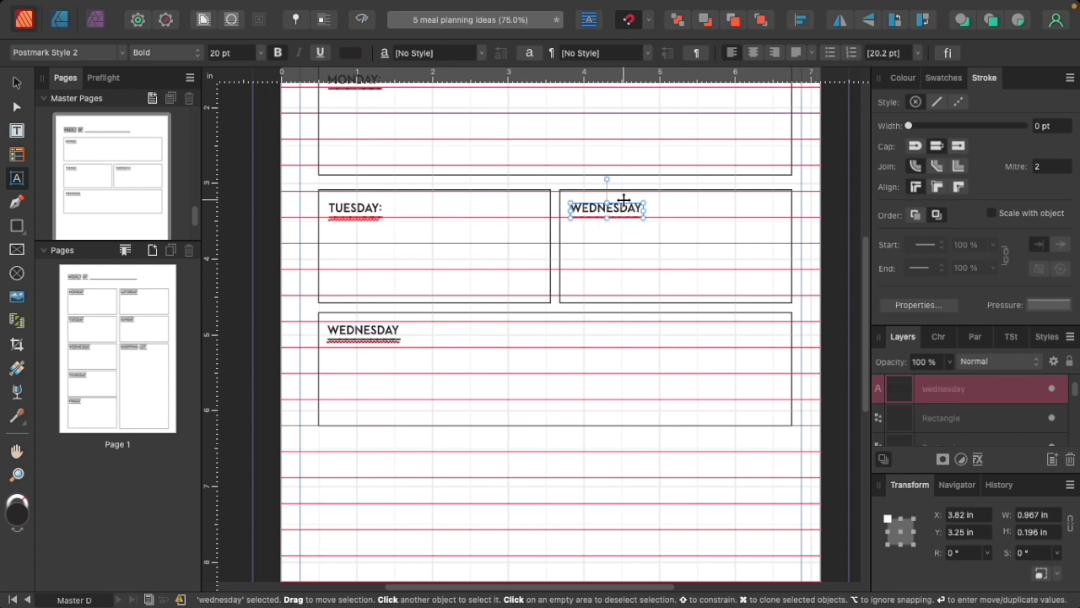
key("Escape")
Change the label in the lower full-width box to "THURSDAY:"
key("v")
left_click(357, 332)
key("t")
double_click(358, 332)
key("BackSpace")
type("thursdau")
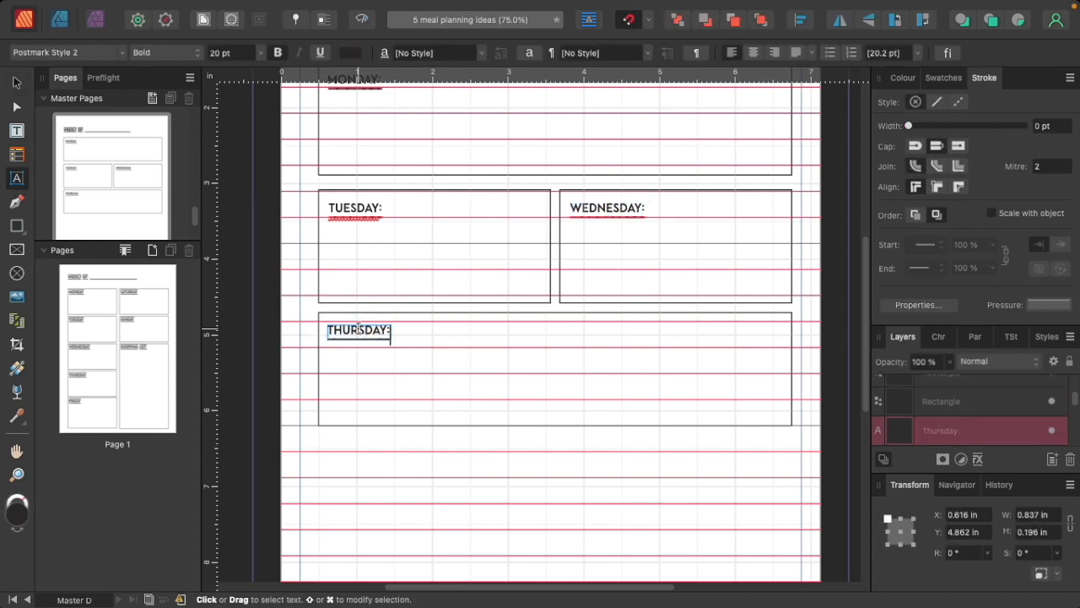
left_click(16, 82)
scroll(345, 294, "down", 3)
left_click_drag(275, 196, 825, 397)
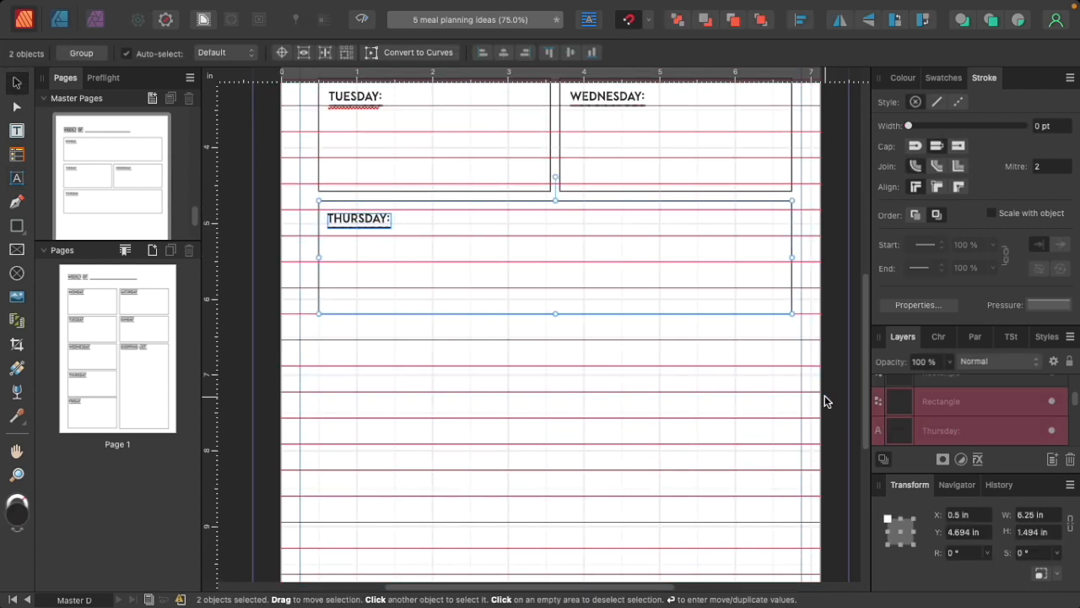
left_click_drag(511, 229, 515, 359)
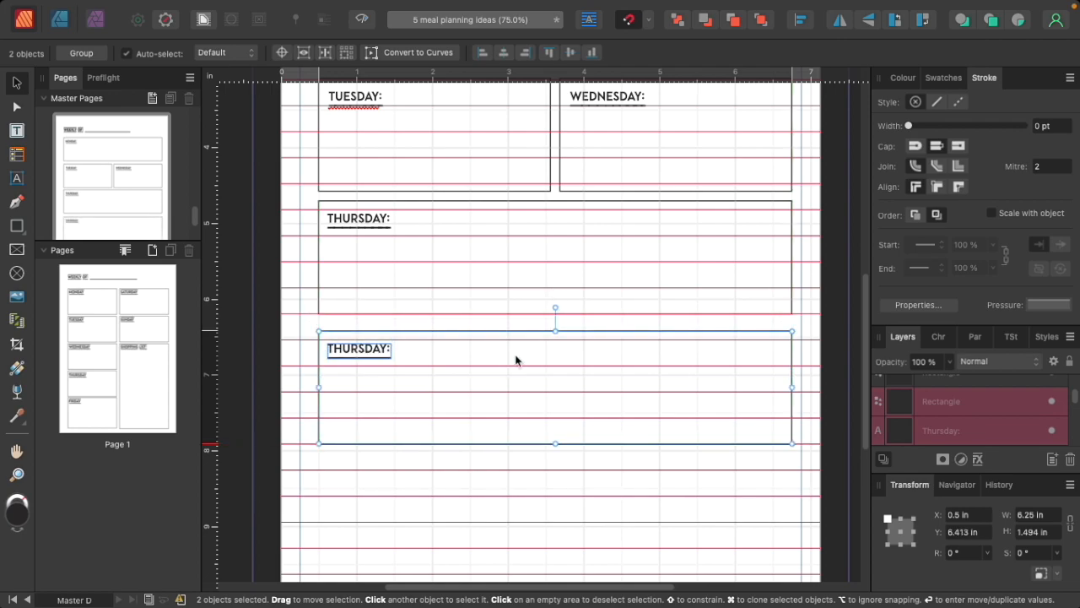
key("Delete")
Copy the Tuesday and Wednesday boxes with their labels below the Thursday box at X 0.5 in, Y 6.413 in
scroll(480, 268, "up", 3)
left_click_drag(293, 163, 794, 289)
left_click_drag(535, 233, 539, 471)
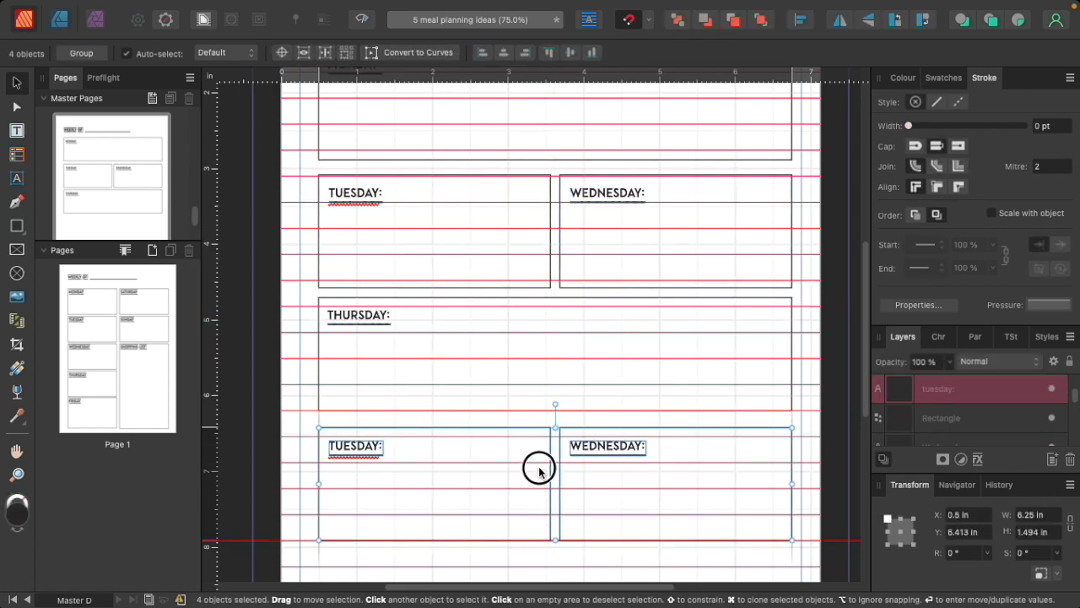
key("Up")
left_click_drag(538, 466, 535, 465)
scroll(464, 414, "down", 3)
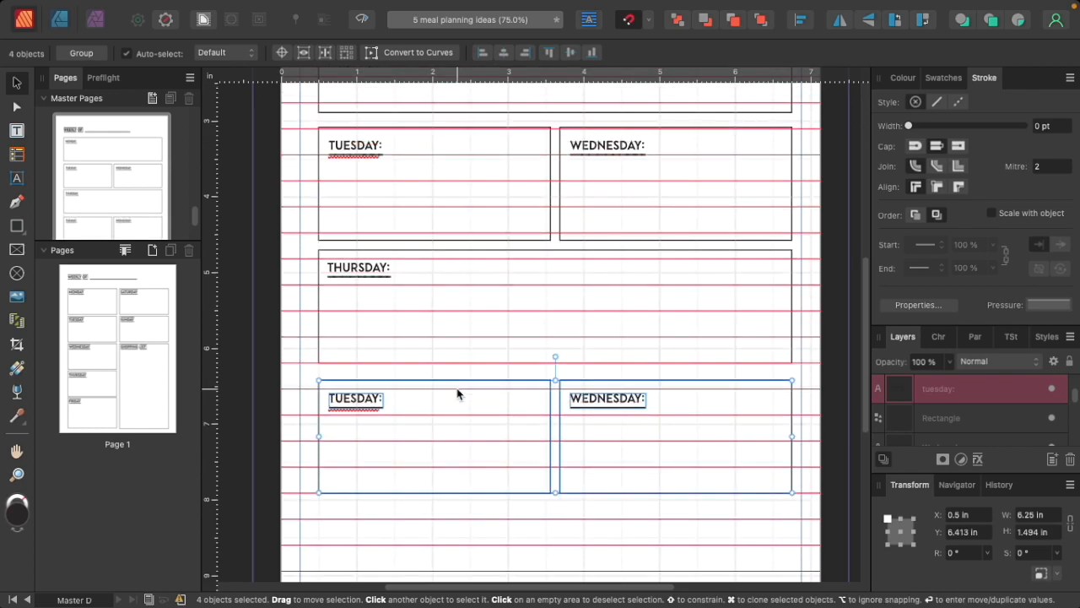
left_click_drag(429, 424, 429, 426)
Replace the labels in the lowest pair of boxes with "FRIDAY:" and "SATURDAY:"
double_click(366, 400)
type("friday:")
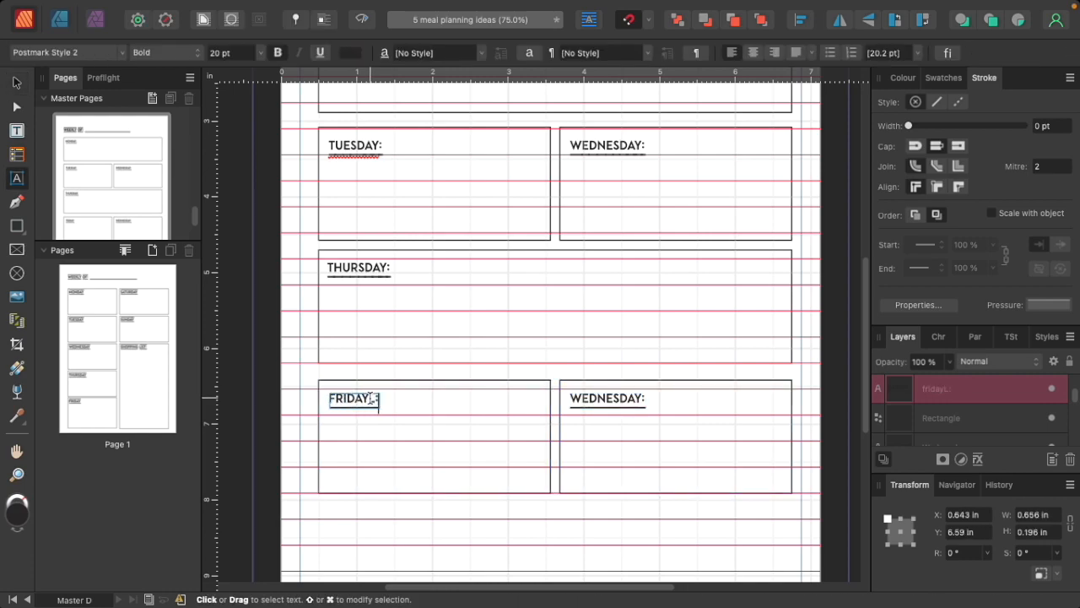
double_click(602, 398)
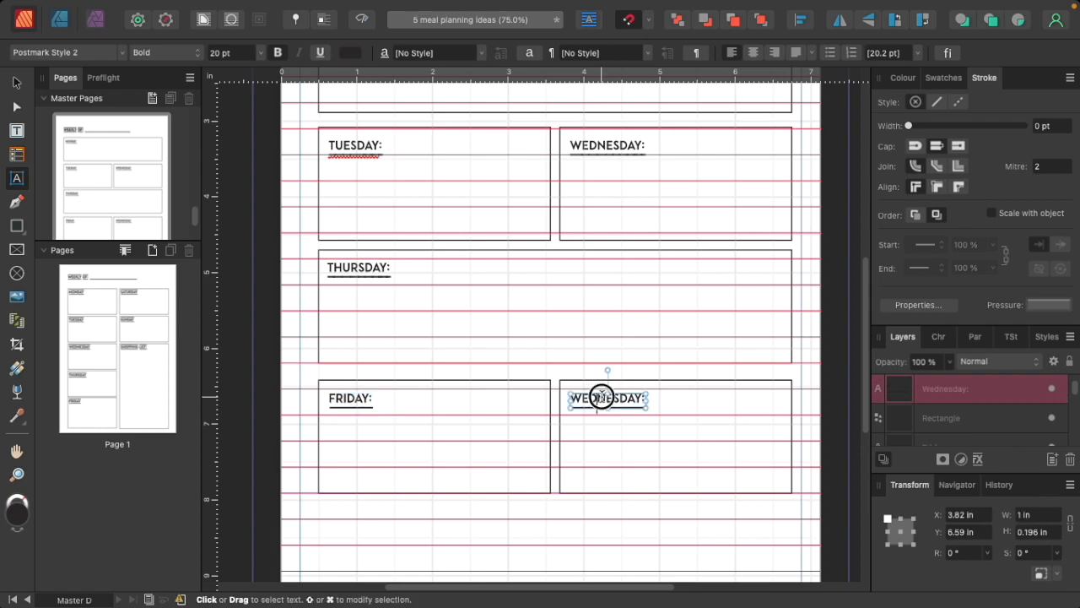
type("saturday:")
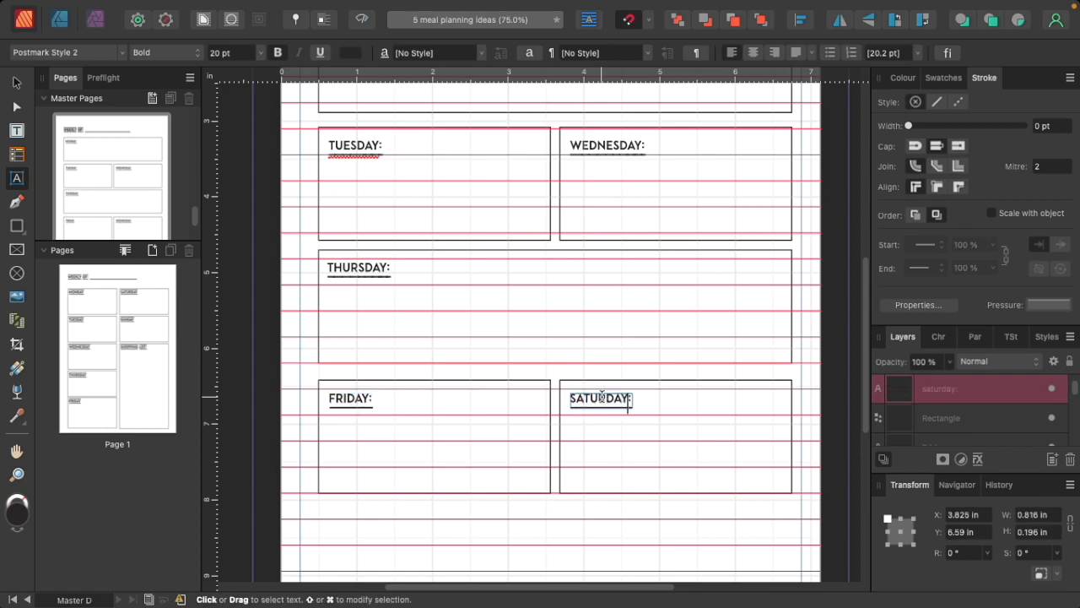
key("Escape")
Examine the whole page in preview for the spacing of the day boxes and the free space beneath the last pair
scroll(452, 160, "down", 6)
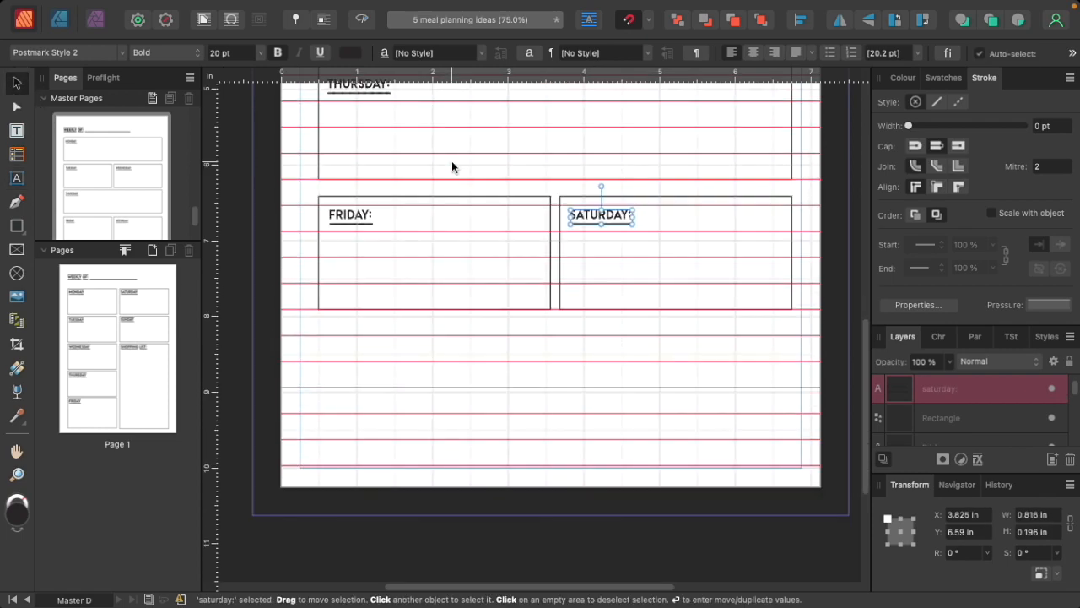
scroll(451, 166, "up", 6)
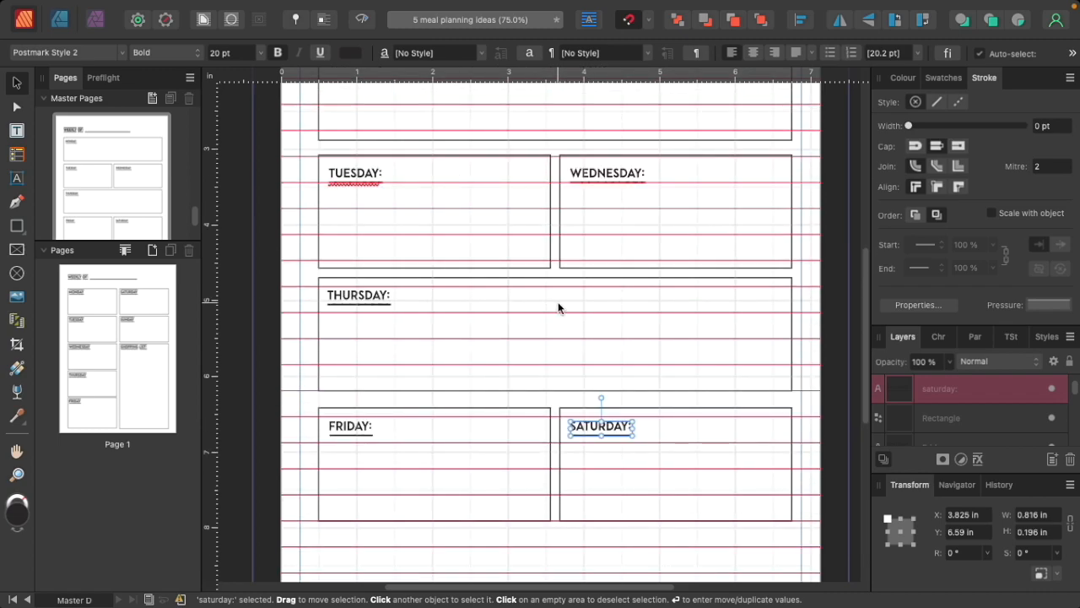
scroll(558, 310, "down", 5)
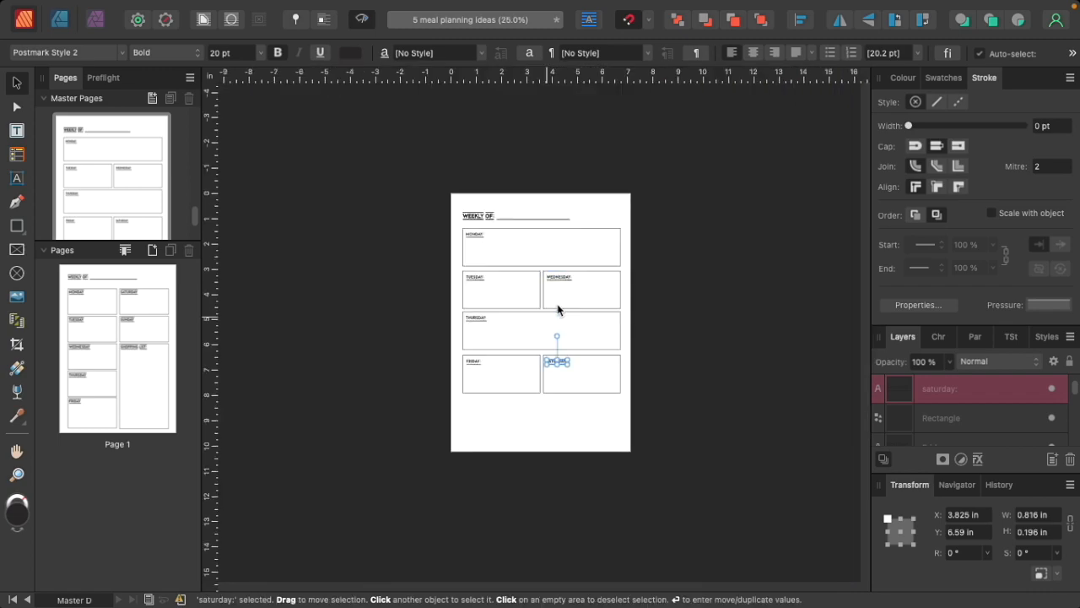
left_click(680, 316)
key("super+equal")
key("super+equal")
key("super+minus")
scroll(665, 305, "down", 2)
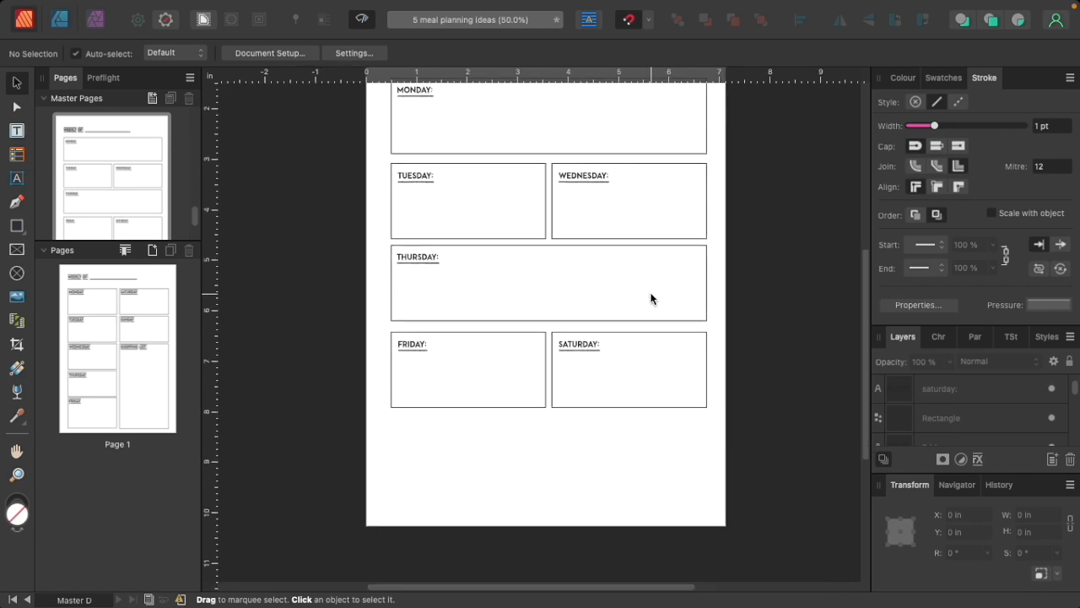
Copy the half-width Tuesday box with its label below the Friday box at X 0.5 in, Y 8.006 in
left_click_drag(368, 157, 549, 240)
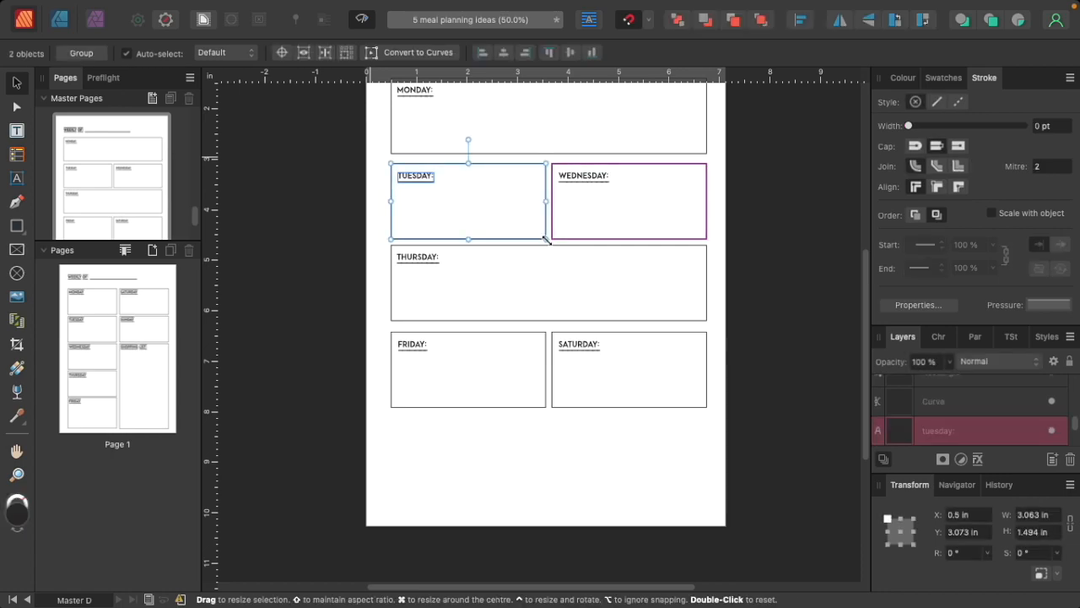
key("ctrl+w")
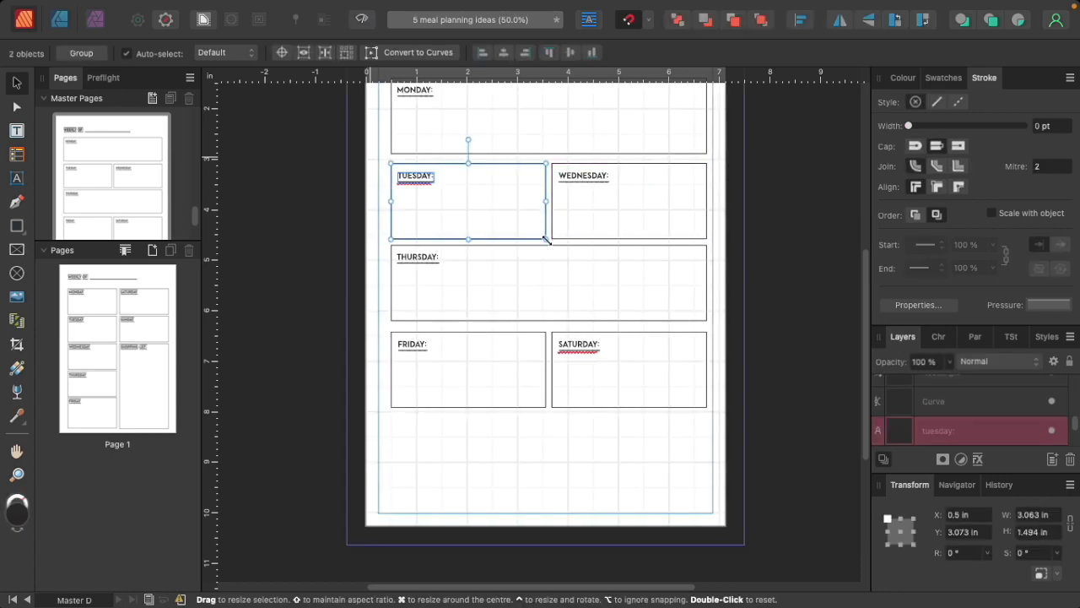
key("super+equal")
key("super+equal")
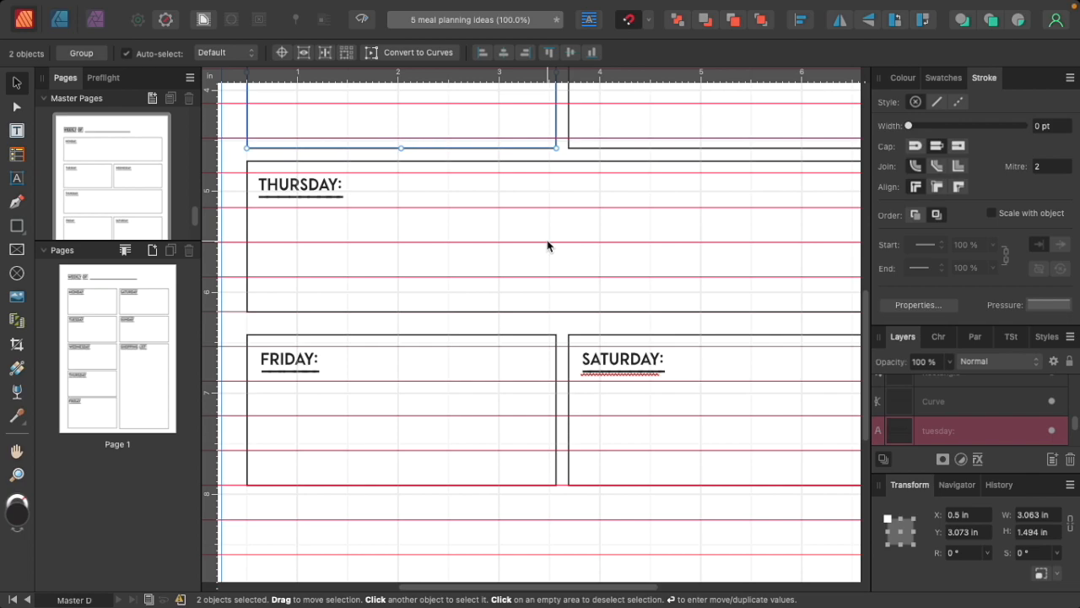
key("super+minus")
scroll(549, 244, "down", 3)
left_click(397, 430)
key("super+z")
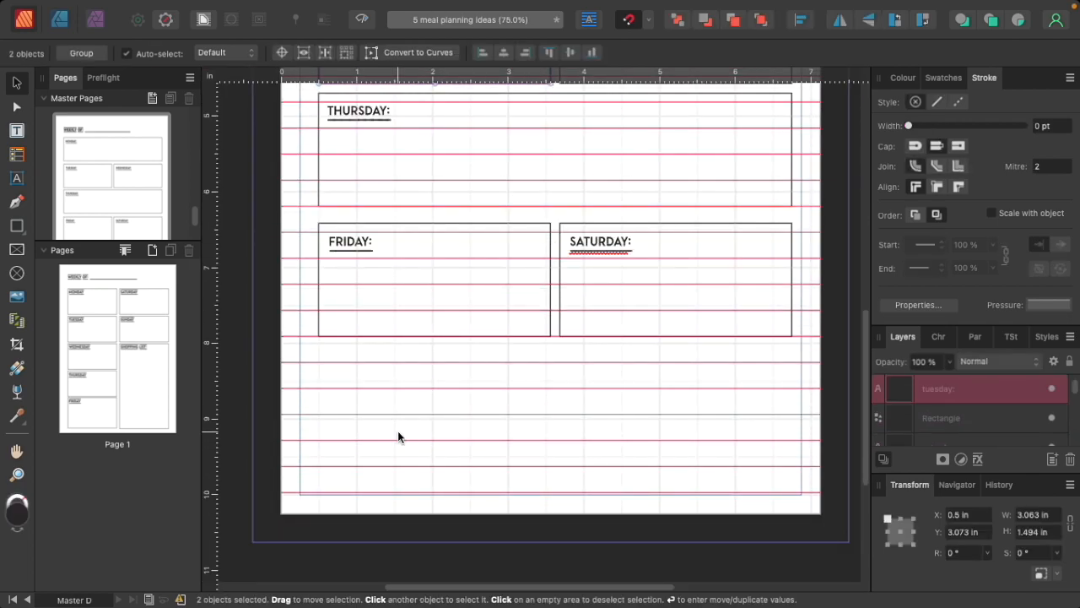
scroll(641, 337, "up", 3)
left_click_drag(473, 227, 459, 456)
scroll(516, 411, "down", 3)
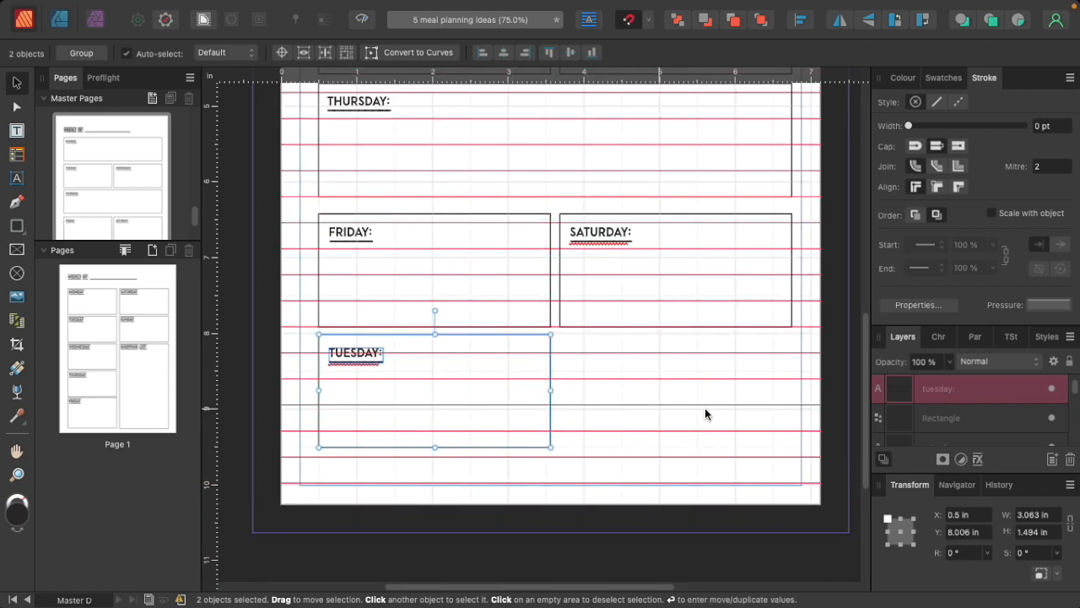
Replace the TUESDAY: label in the half-width box below Friday with "SUNDAY:"
left_click(704, 409)
double_click(356, 353)
key("ctrl+a")
type("sunday")
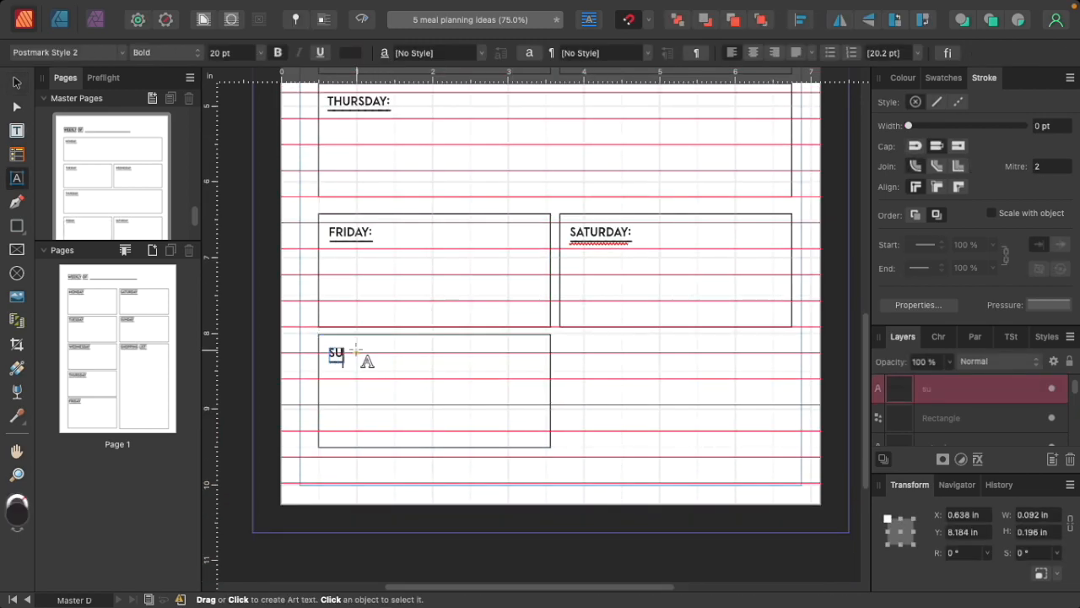
type(":")
key("Escape")
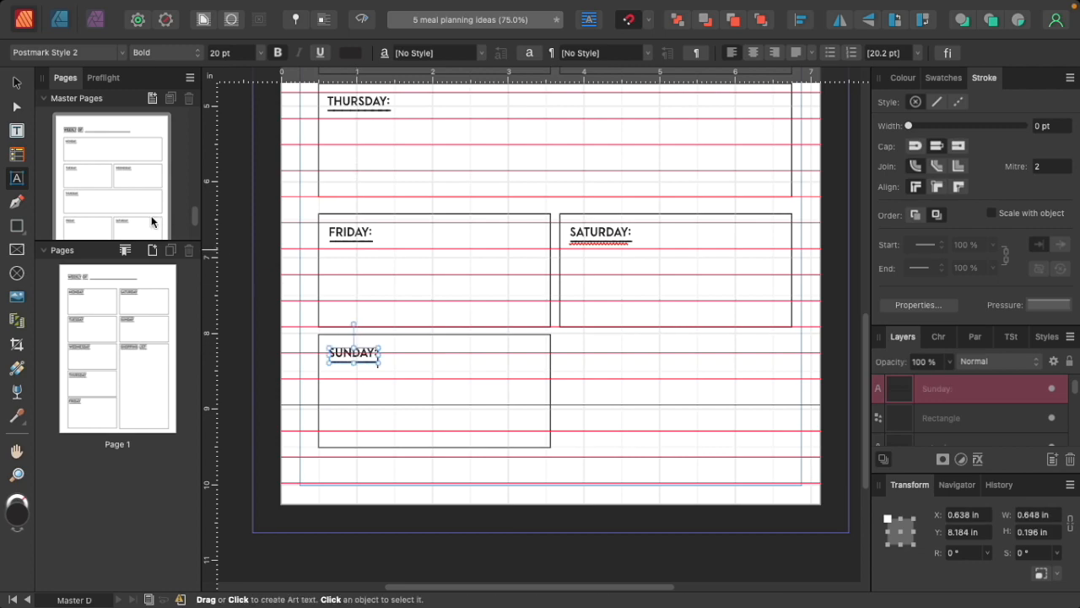
Copy the Sunday box with its label beside it, directly below the Saturday box and aligned with its edges
left_click(17, 82)
left_click(610, 323)
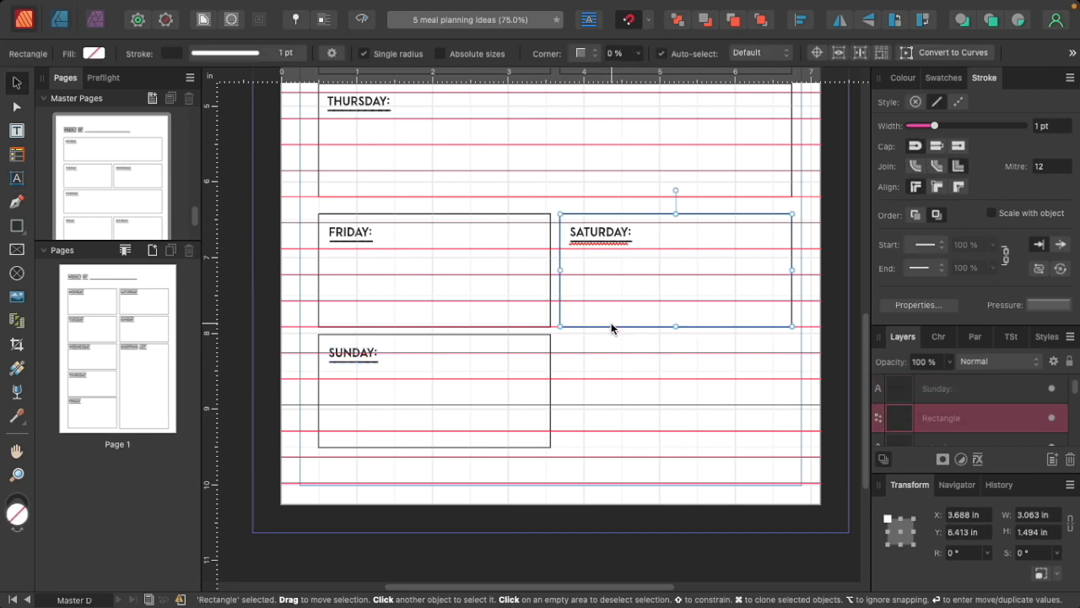
left_click_drag(610, 443, 263, 318)
left_click(588, 487)
left_click_drag(587, 478, 271, 329)
left_click_drag(371, 352, 612, 352)
left_click(582, 366)
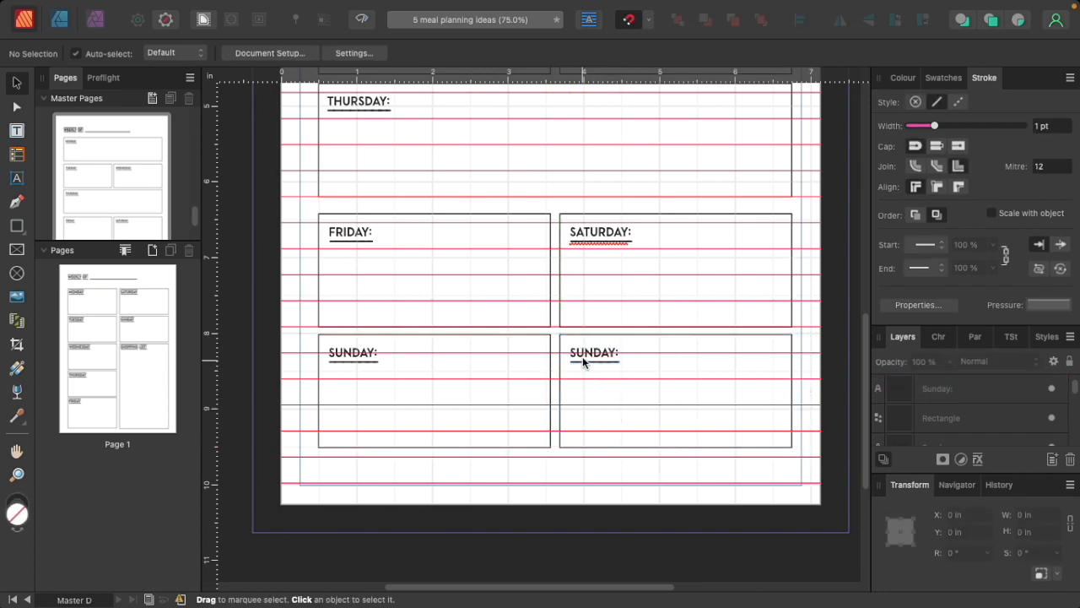
Replace the SUNDAY: label in the box below Saturday with "NOTES:"
double_click(584, 356)
triple_click(583, 356)
type("notes")
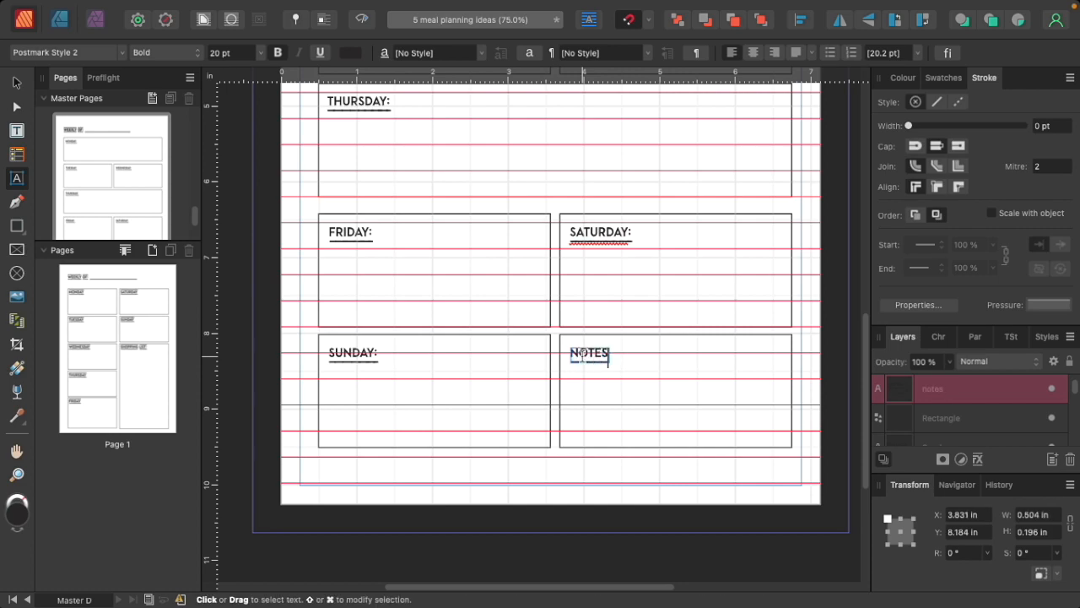
type(":")
key("Escape")
left_click(16, 82)
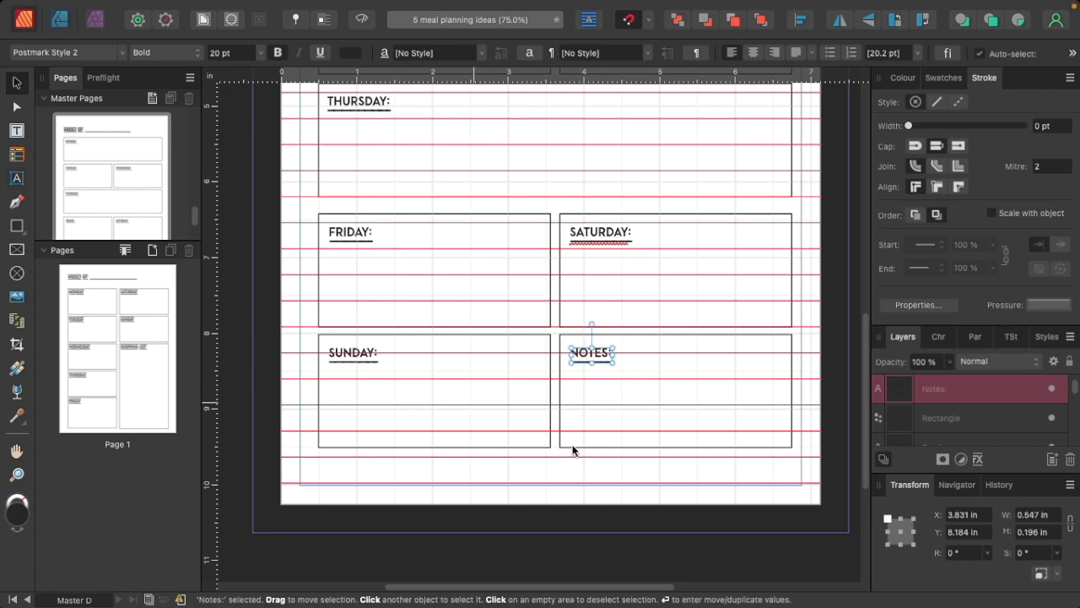
Review the finished planner layout in preview mode, from the WEEKLY OF heading to the Sunday and Notes boxes
left_click(669, 518)
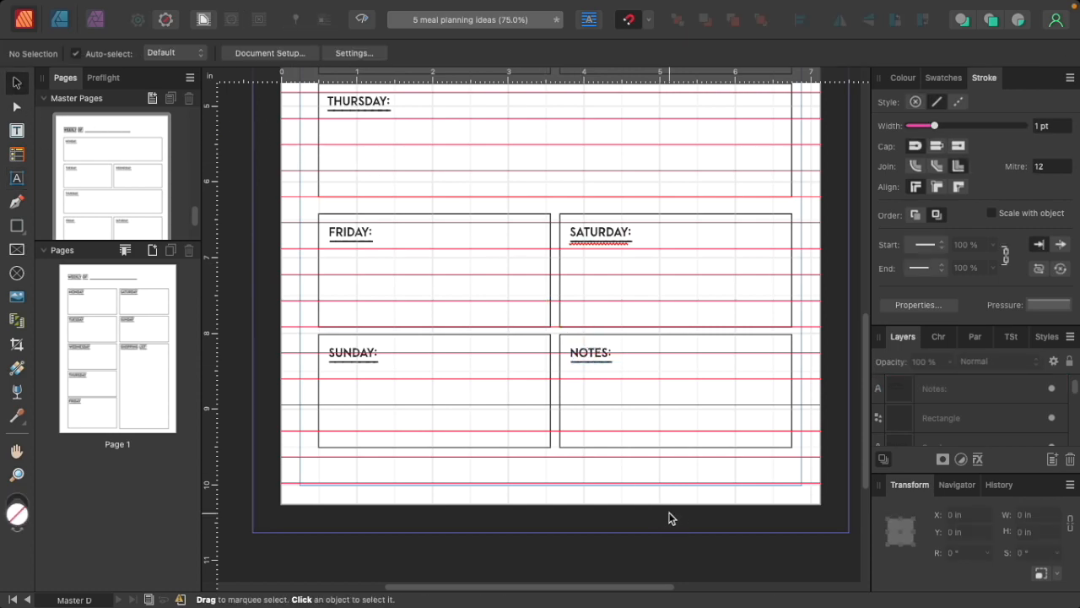
key("w")
scroll(692, 490, "up", 3)
key("super+minus")
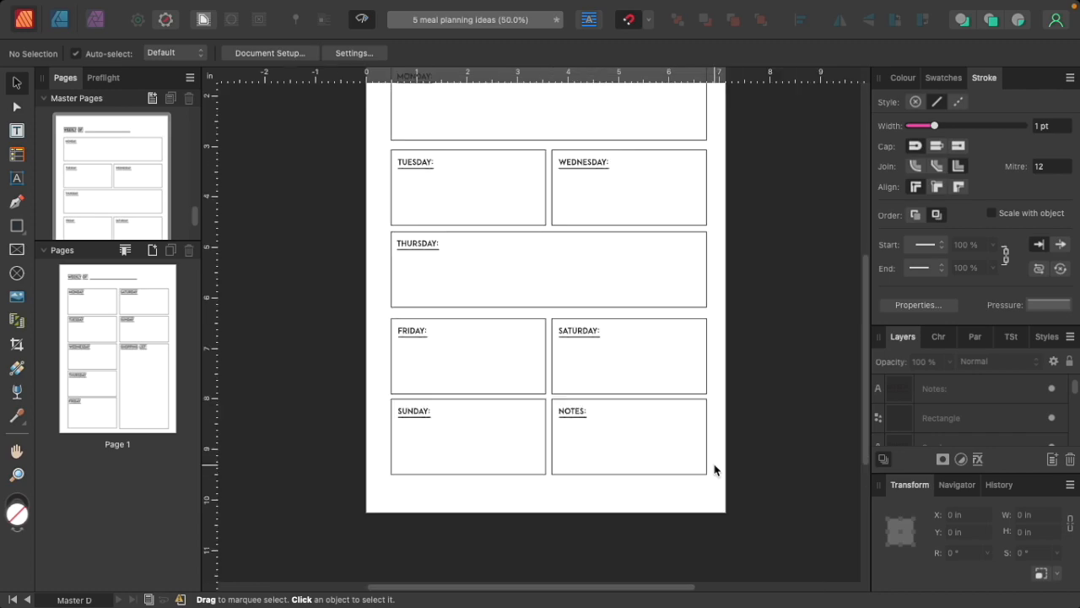
scroll(590, 245, "up", 5)
scroll(507, 253, "down", 3)
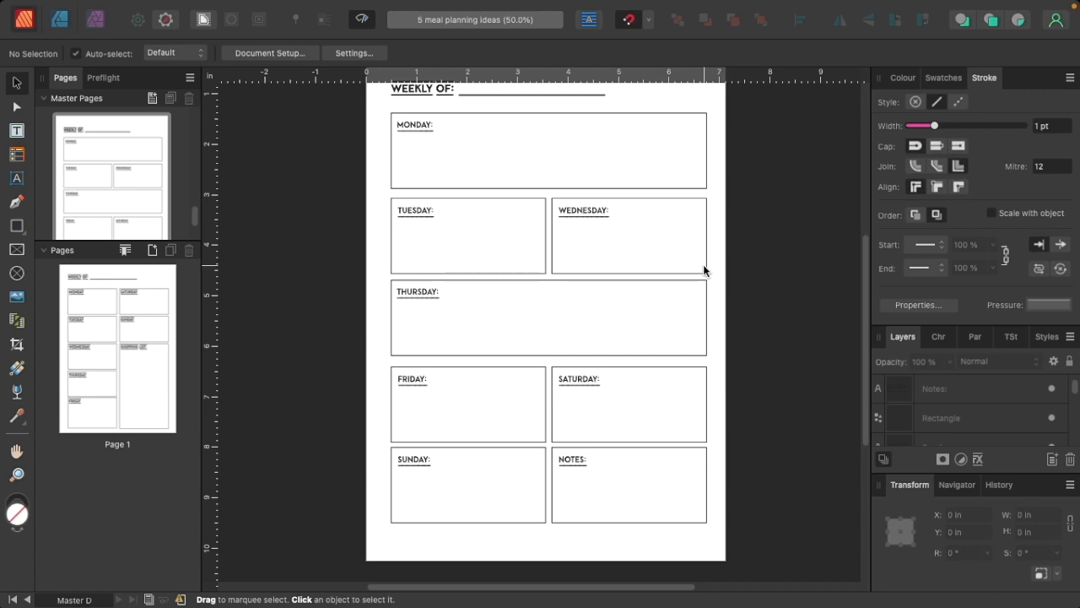
scroll(700, 278, "up", 3)
Add a new blank master page measuring 7.125 in by 10.25 in with the default name
left_click_drag(193, 220, 203, 248)
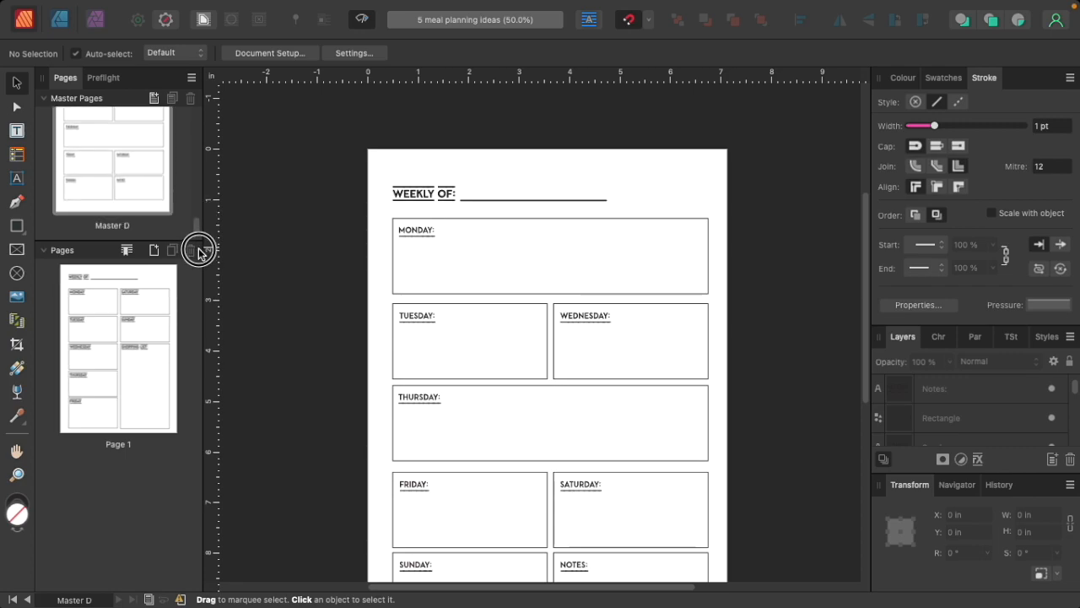
left_click(101, 182)
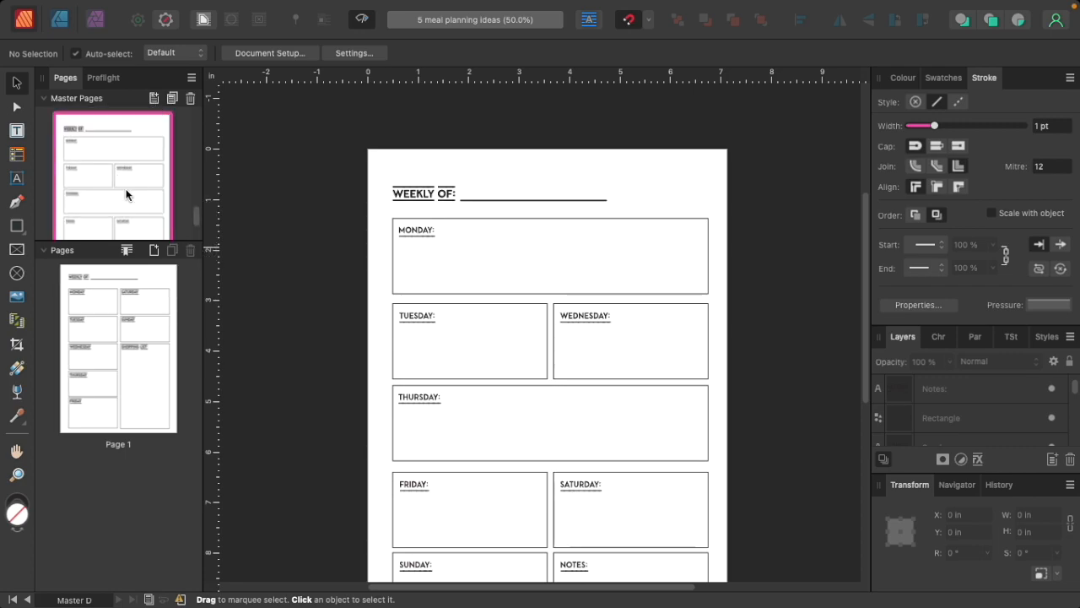
left_click(153, 100)
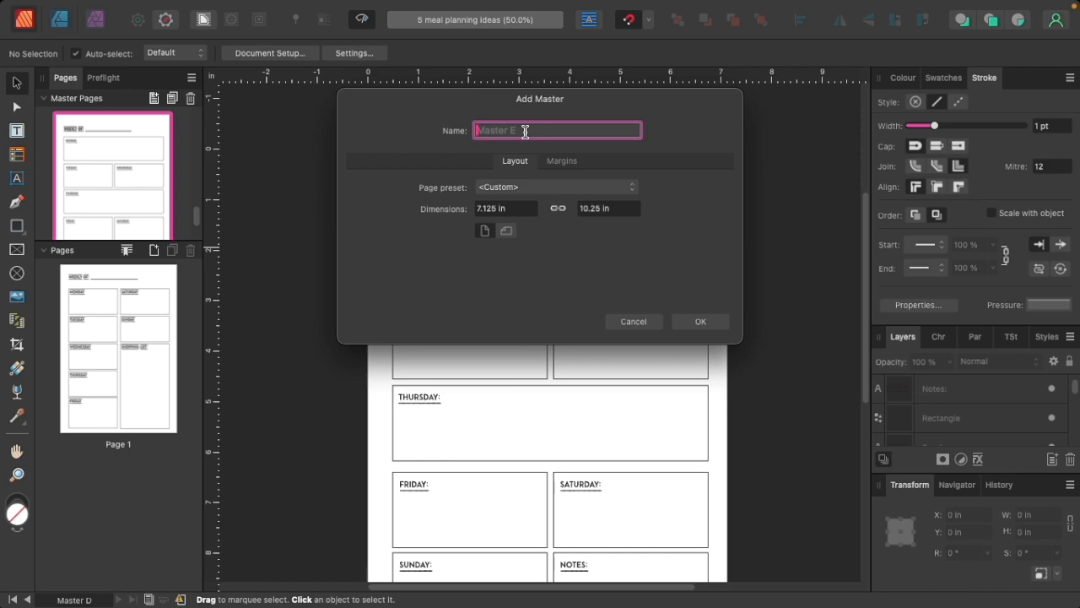
left_click(703, 322)
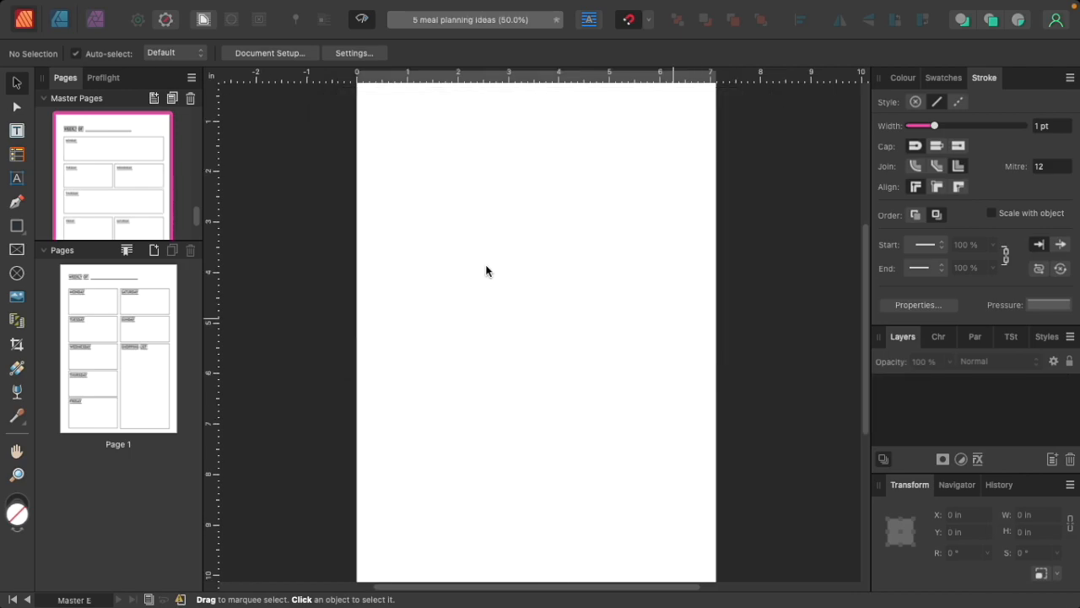
Find the new blank master page among the master pages and open it for editing
scroll(145, 212, "up", 2)
left_click_drag(198, 175, 200, 92)
left_click(125, 166)
scroll(126, 168, "down", 5)
scroll(126, 173, "down", 6)
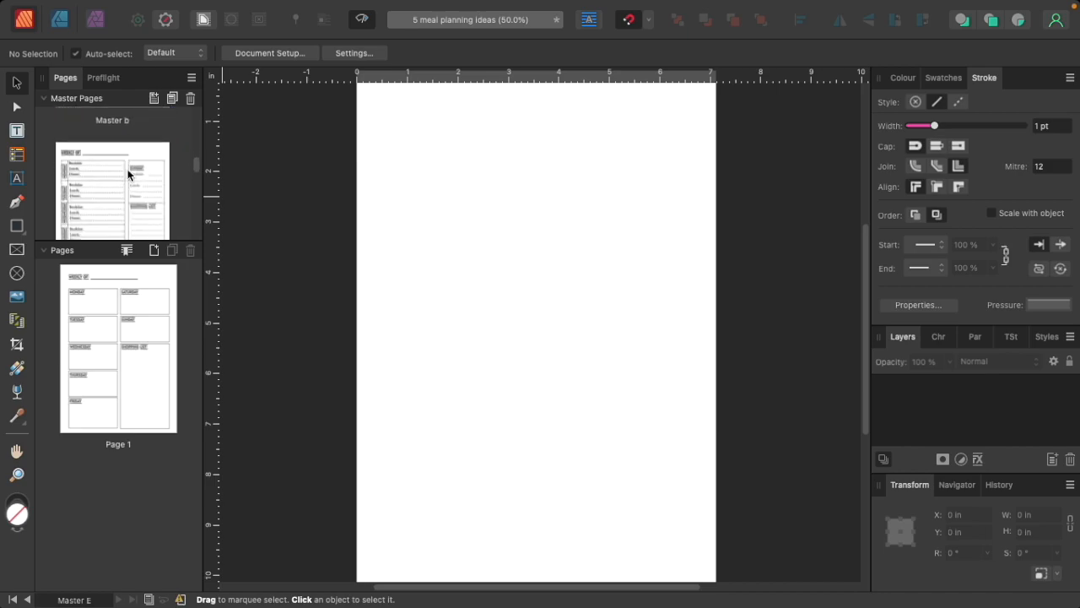
scroll(129, 171, "down", 2)
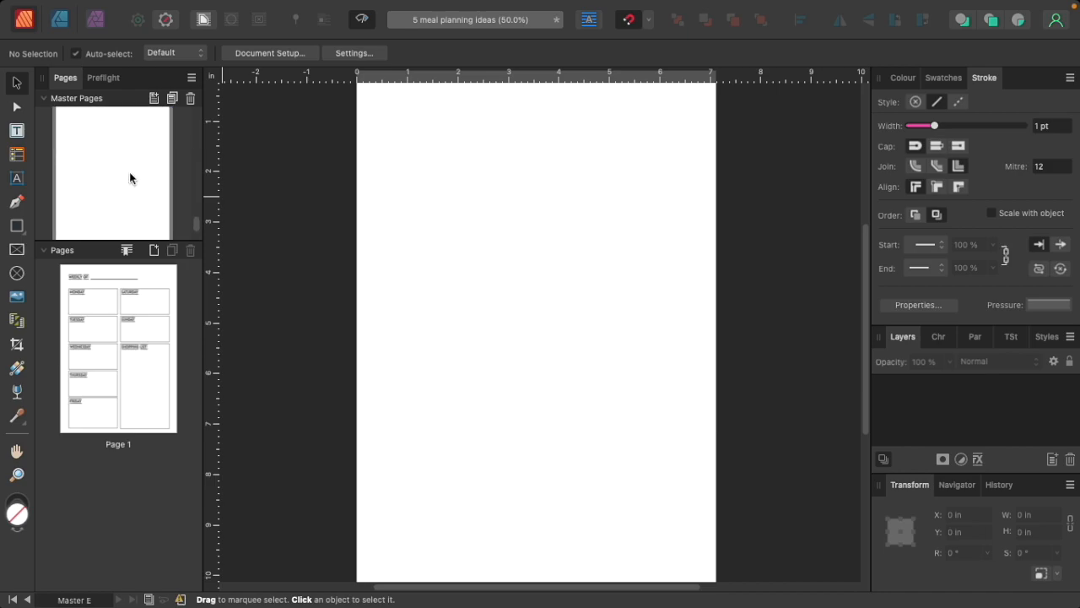
left_click(129, 171)
Add art text reading "THIS IS THE FIFT MEAL PLANNING TEMPLATE!" with "YAAAAAAY!" on a lower line of the blank master
left_click(20, 178)
left_click(448, 243)
type("this")
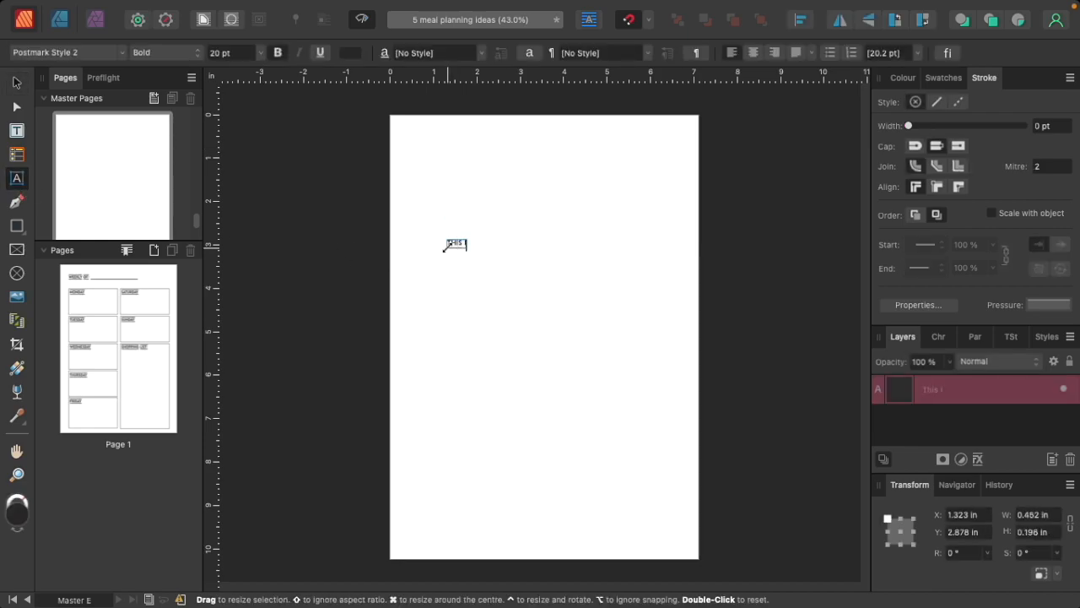
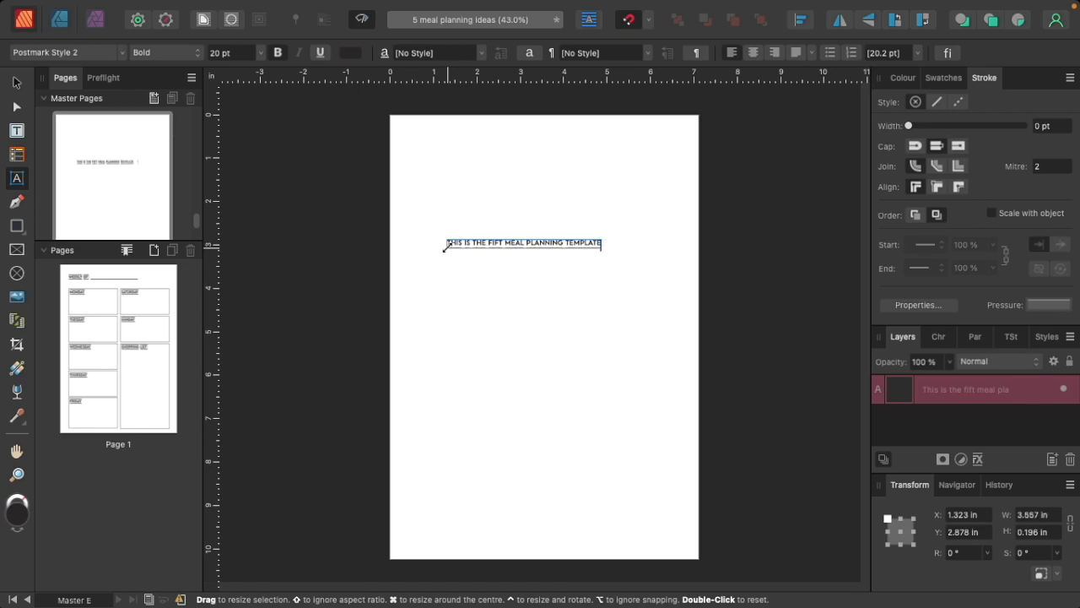
type("Ya")
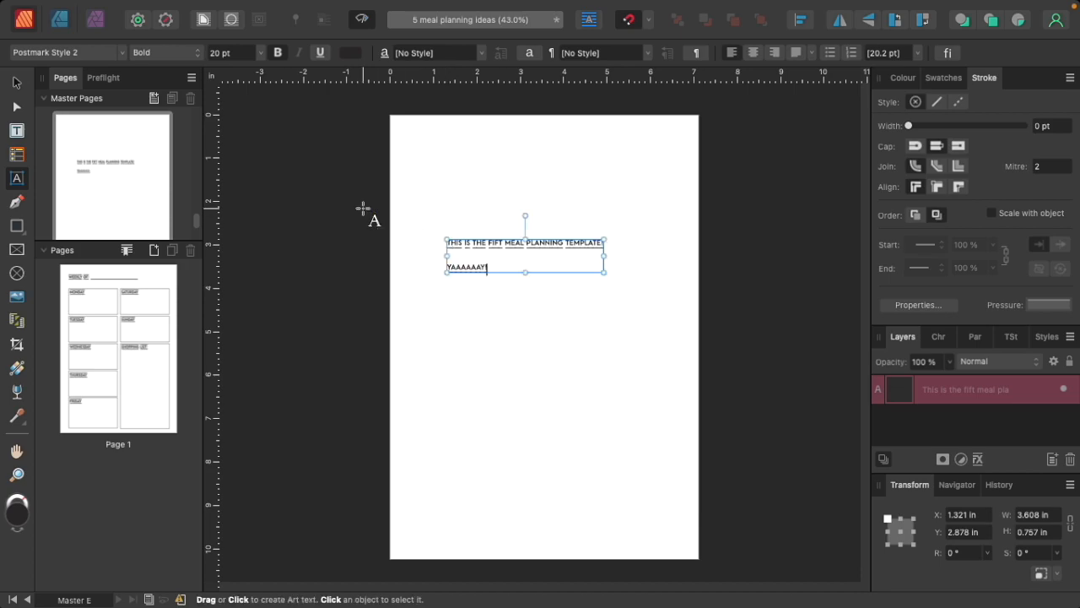
Set the placeholder text to 36 pt and move it fully onto the page at X 0.316 in, Y 2.601 in
left_click(16, 81)
left_click(260, 52)
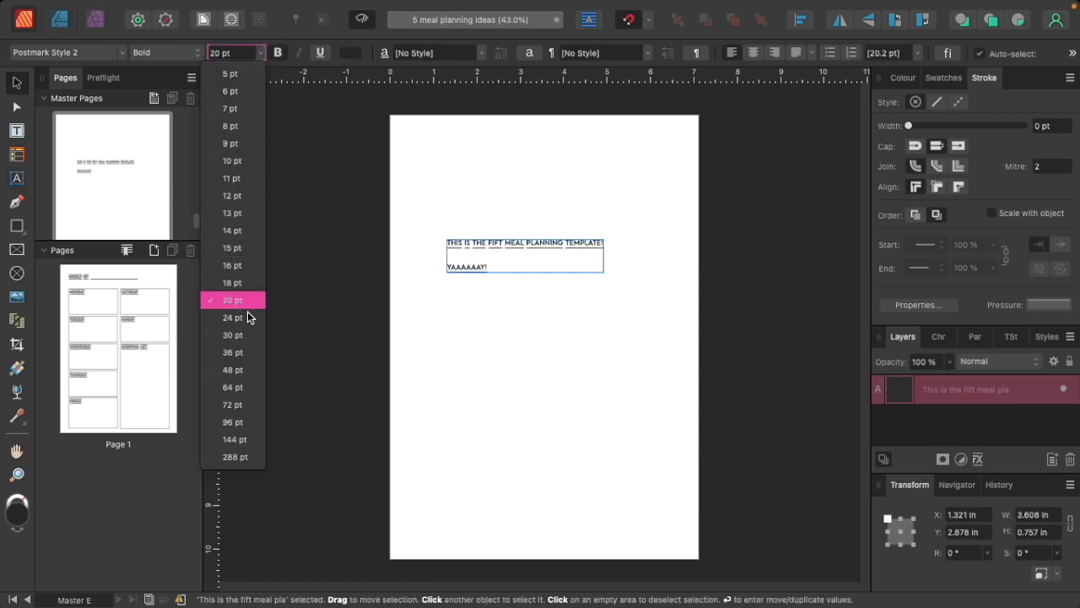
left_click(233, 352)
left_click_drag(559, 289, 535, 242)
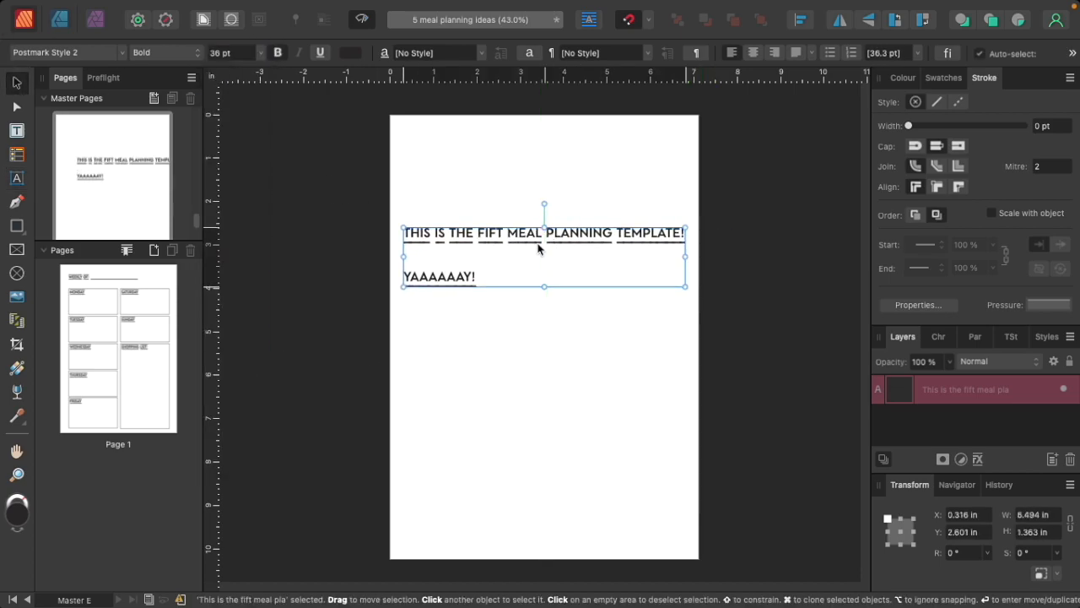
left_click(563, 406)
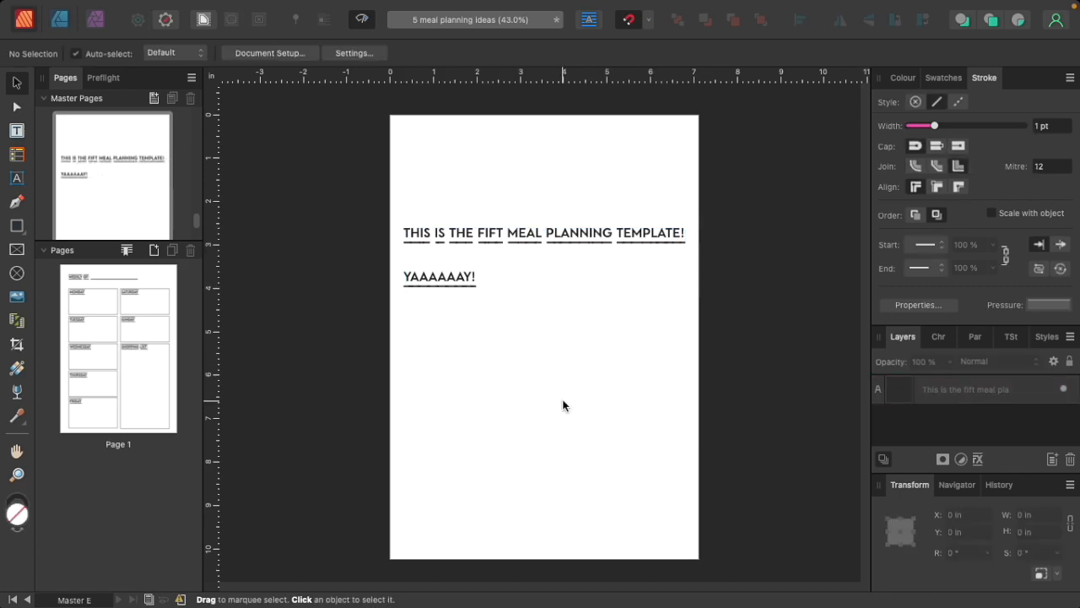
Correct the word "FIFT" to "FIFTH" in the placeholder text
double_click(499, 226)
type("h")
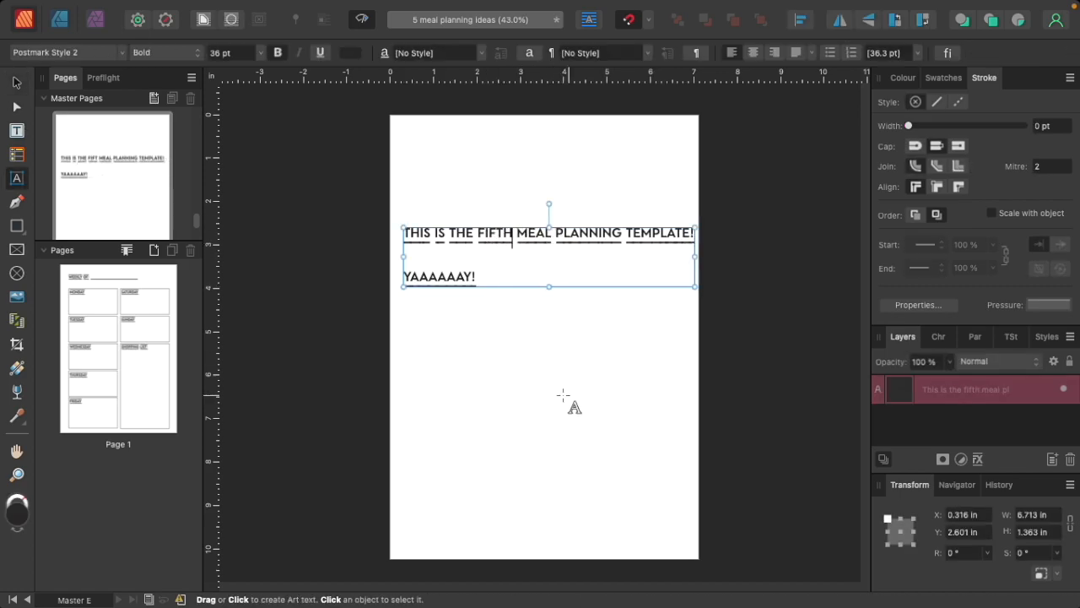
left_click(16, 82)
left_click(467, 371)
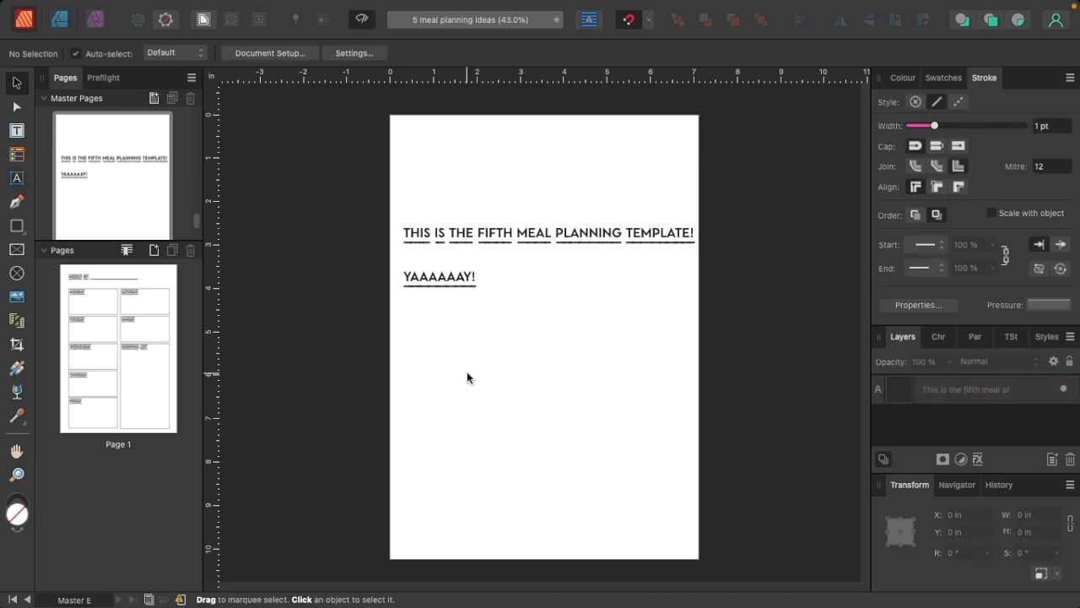
Delete the placeholder text from the fifth master page and turn off preview mode to show the grid and margins
key("super+a")
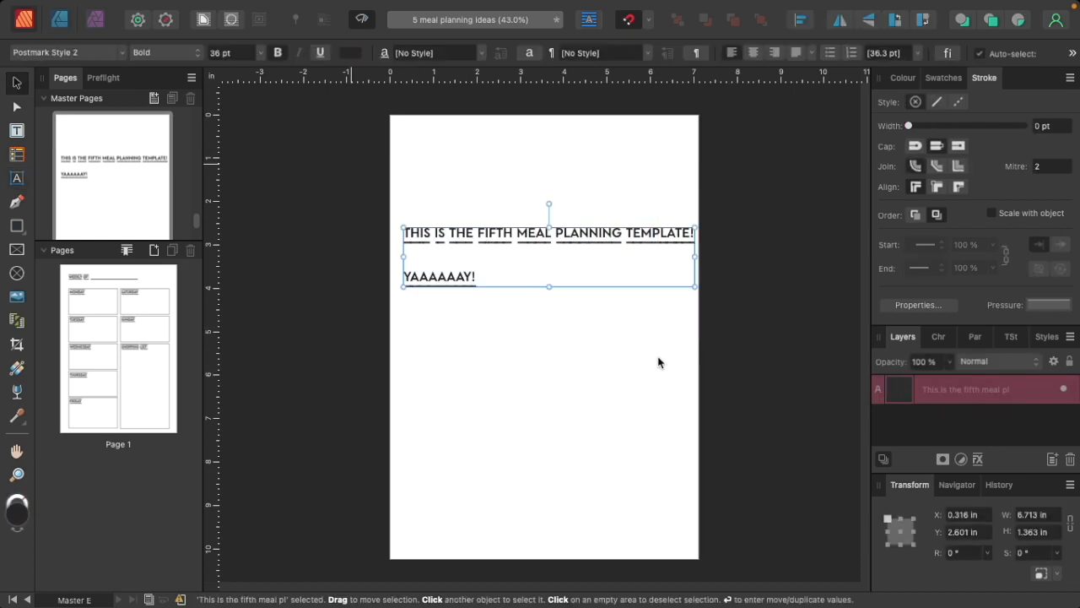
key("BackSpace")
key("ctrl+w")
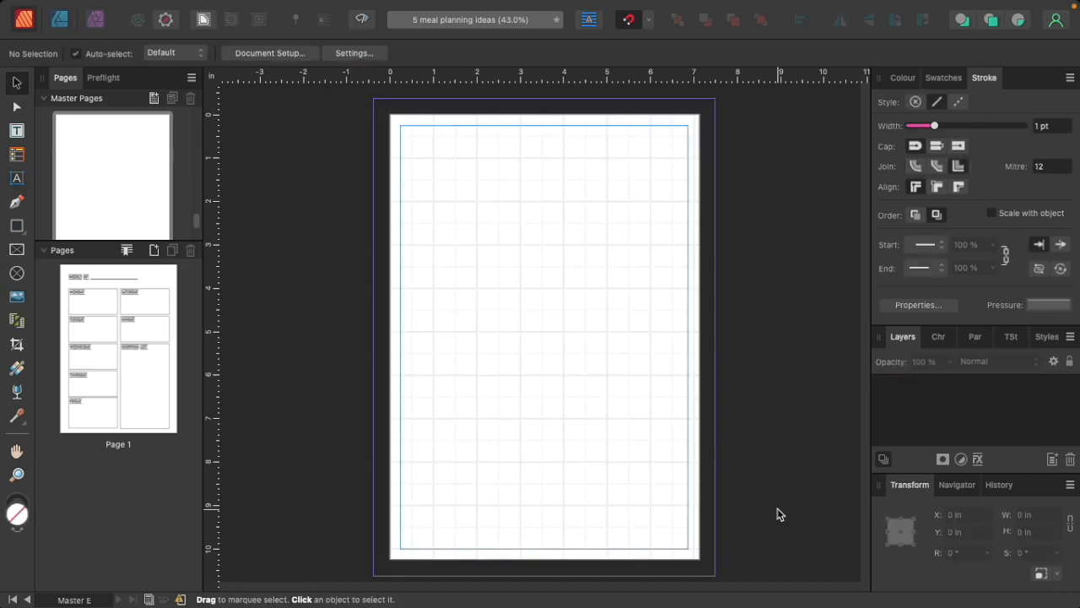
Copy the "WEEKLY OF:" heading and its write-in line from Master D onto Master E at X 0.5 in, Y 0.75 in
key("super+equal")
key("super+equal")
scroll(118, 200, "up", 5)
scroll(105, 192, "down", 2)
scroll(120, 201, "up", 5)
double_click(121, 204)
left_click_drag(402, 128, 730, 192)
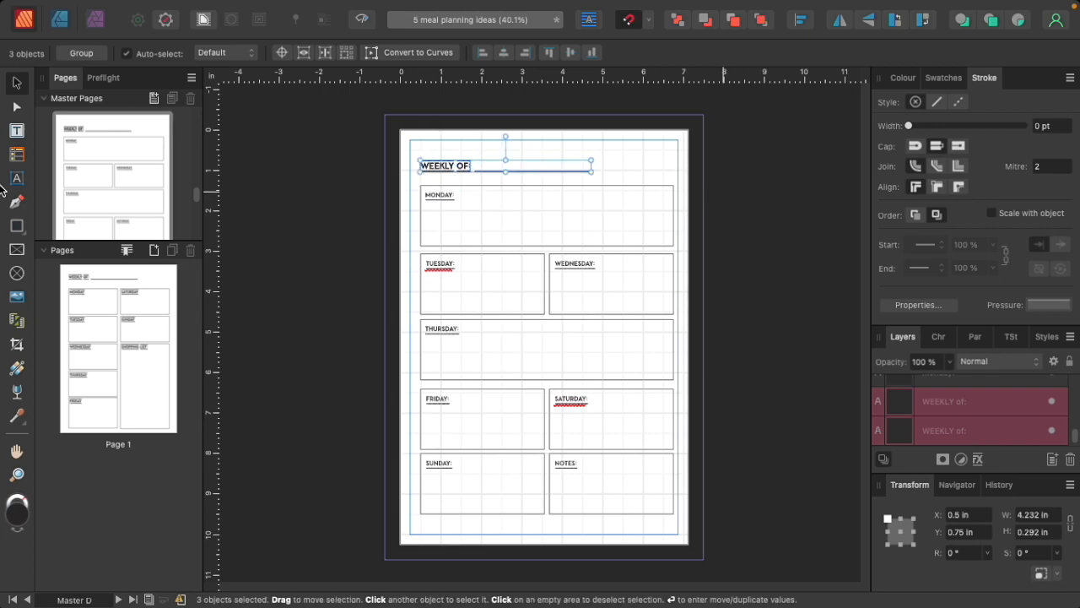
scroll(137, 204, "down", 2)
double_click(138, 205)
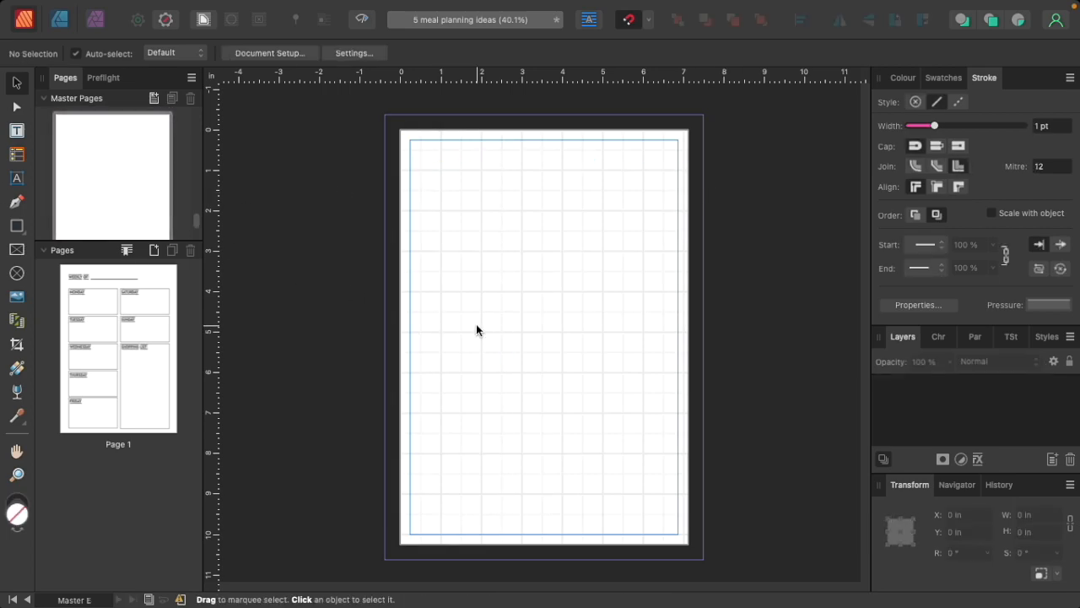
key("super+v")
key("super+equal")
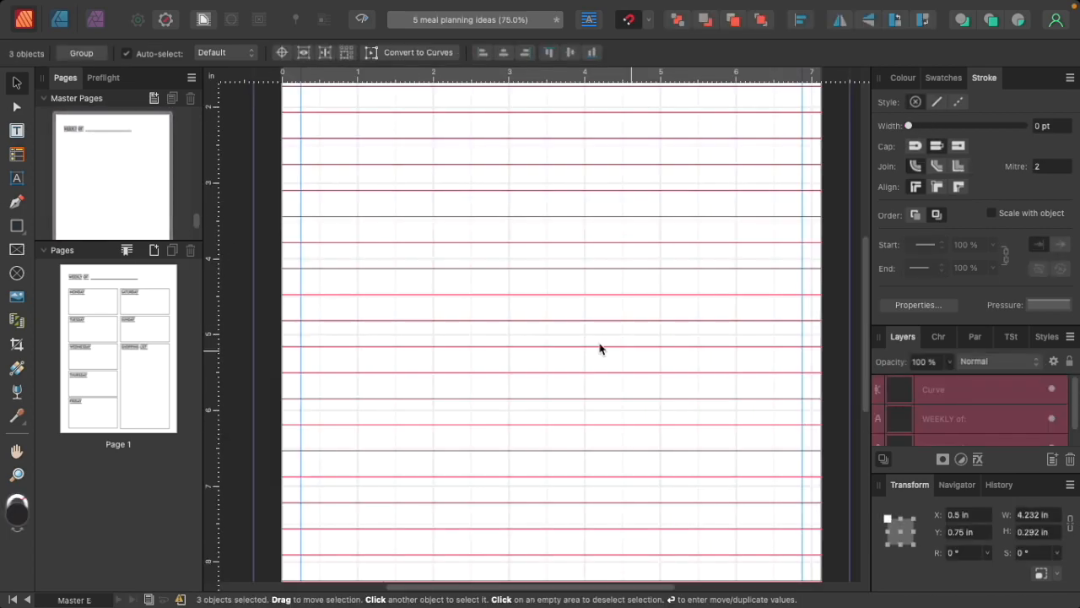
Draw a 2.5 in wide, 4.813 in high rectangle below the heading at X 0.5 in, Y 1.375 in
scroll(591, 321, "up", 3)
scroll(587, 313, "down", 1)
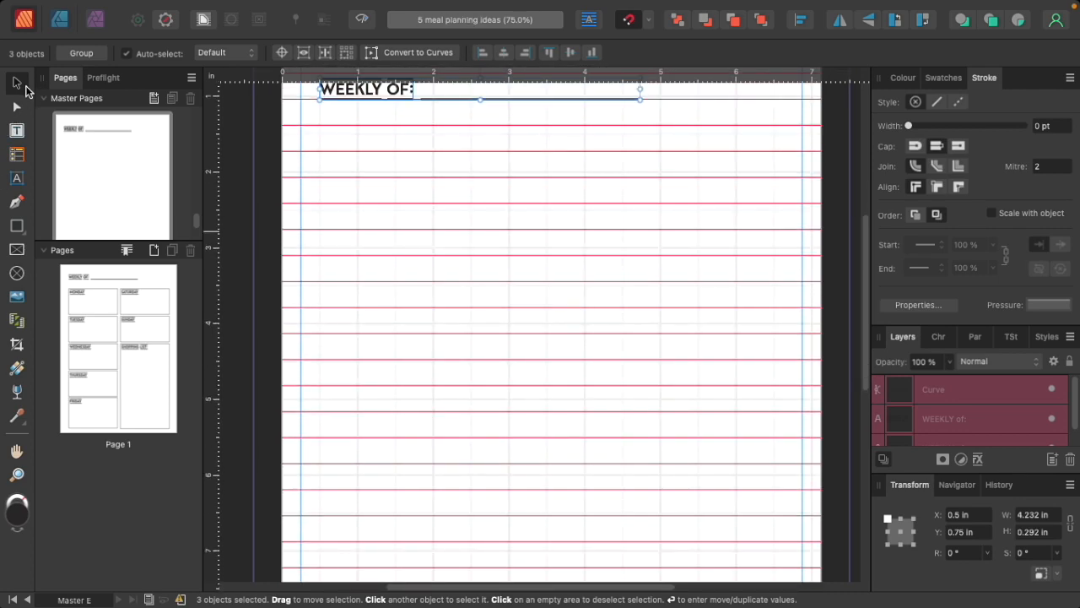
left_click(16, 225)
scroll(304, 202, "up", 1)
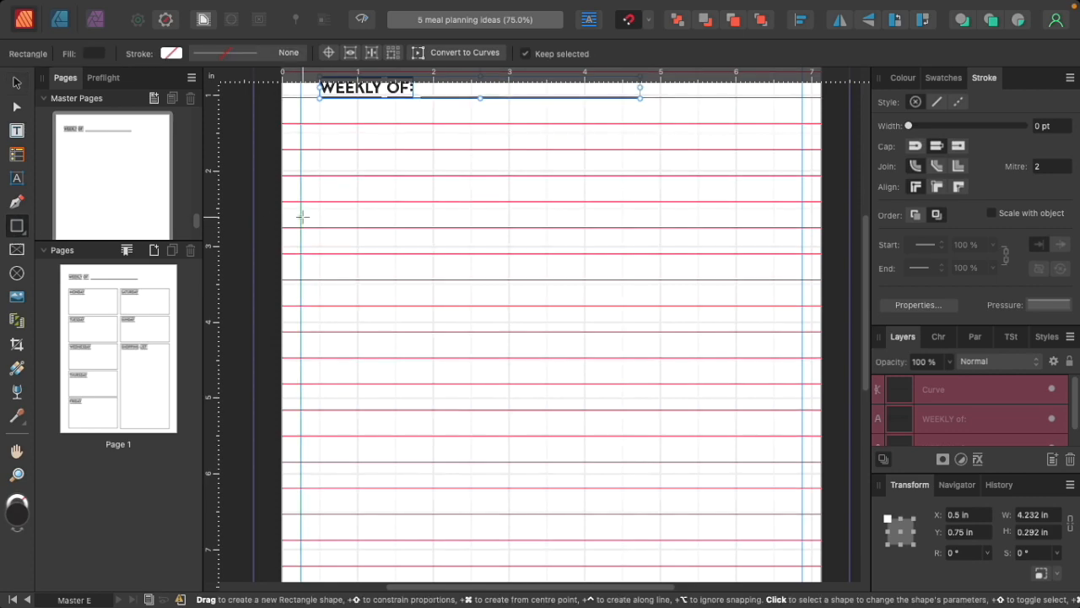
left_click_drag(319, 129, 510, 493)
left_click(16, 83)
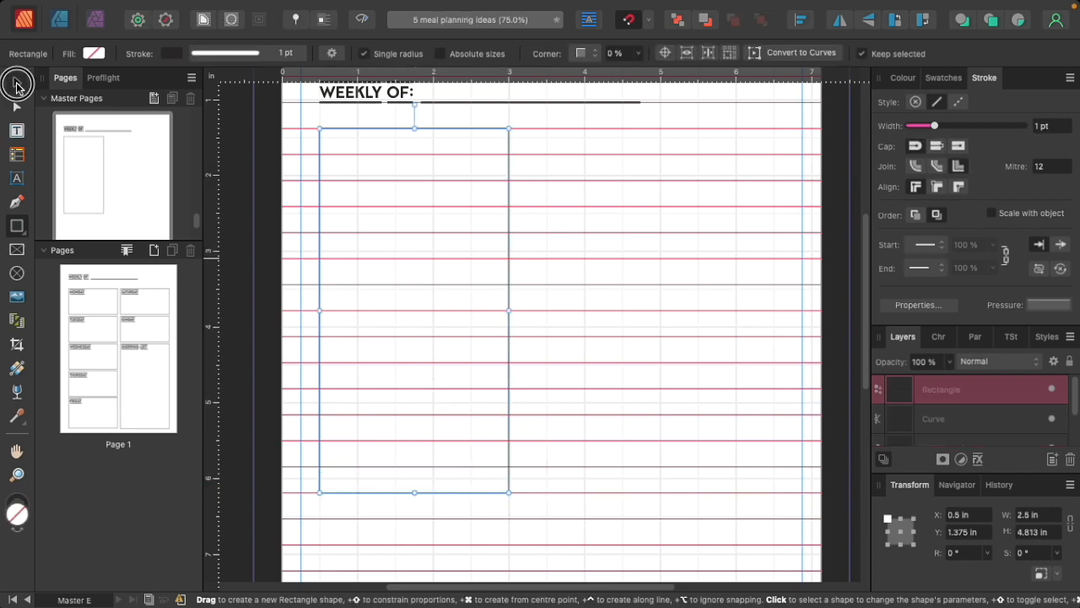
left_click(649, 259)
Copy the "MONDAY:" label from Master D into the rectangle on Master E at X 0.625 in, Y 1.554 in
scroll(135, 185, "up", 2)
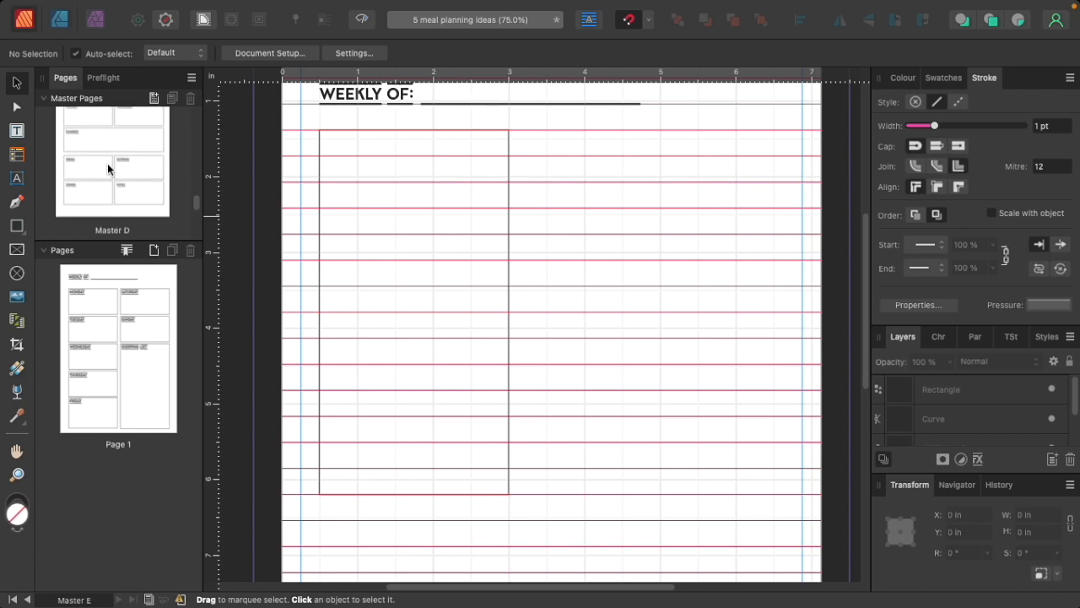
double_click(108, 163)
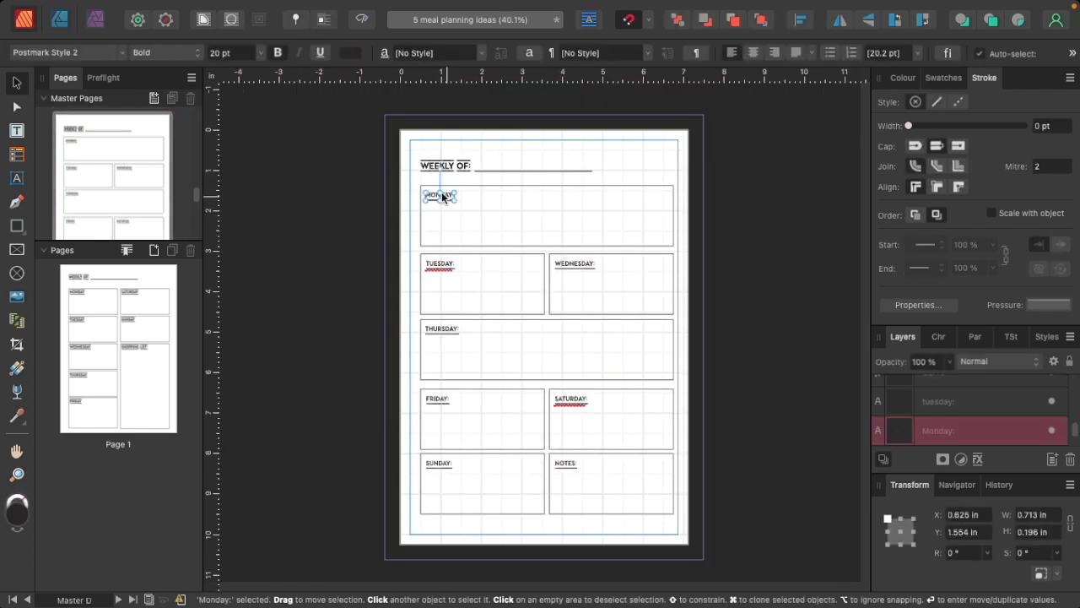
scroll(124, 208, "down", 5)
double_click(124, 208)
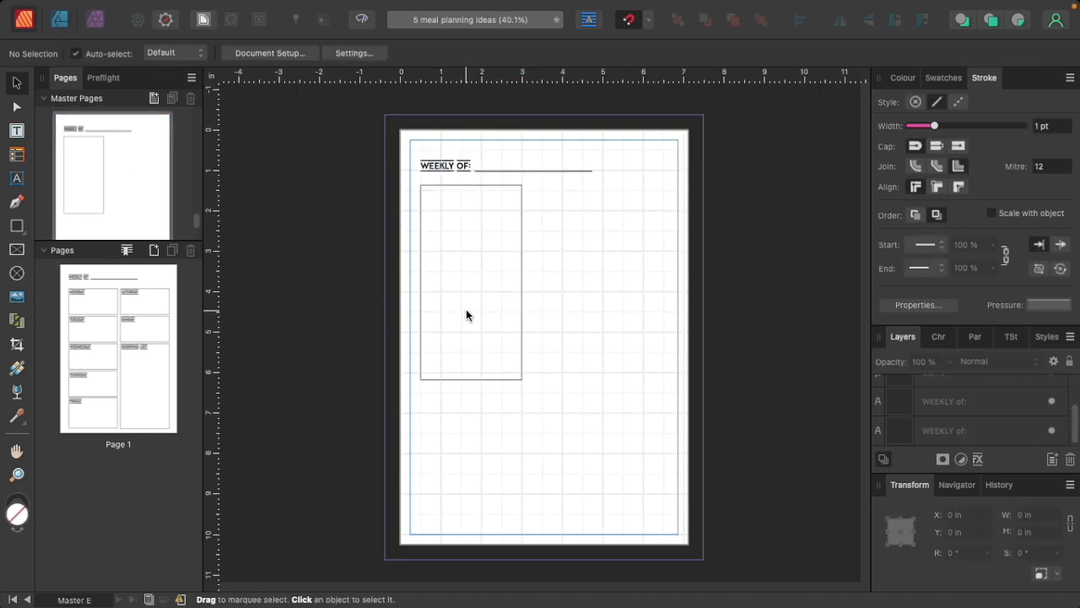
scroll(477, 276, "up", 5)
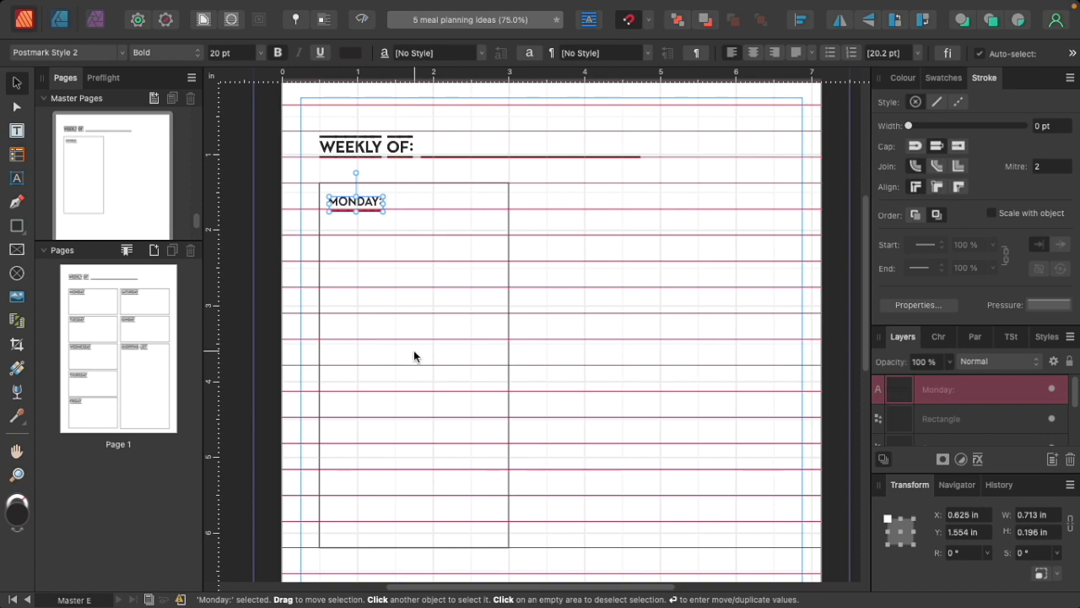
Draw a straight horizontal divider with the Pen tool across the full width of the rectangle at about 3.4 in down the page
left_click(16, 203)
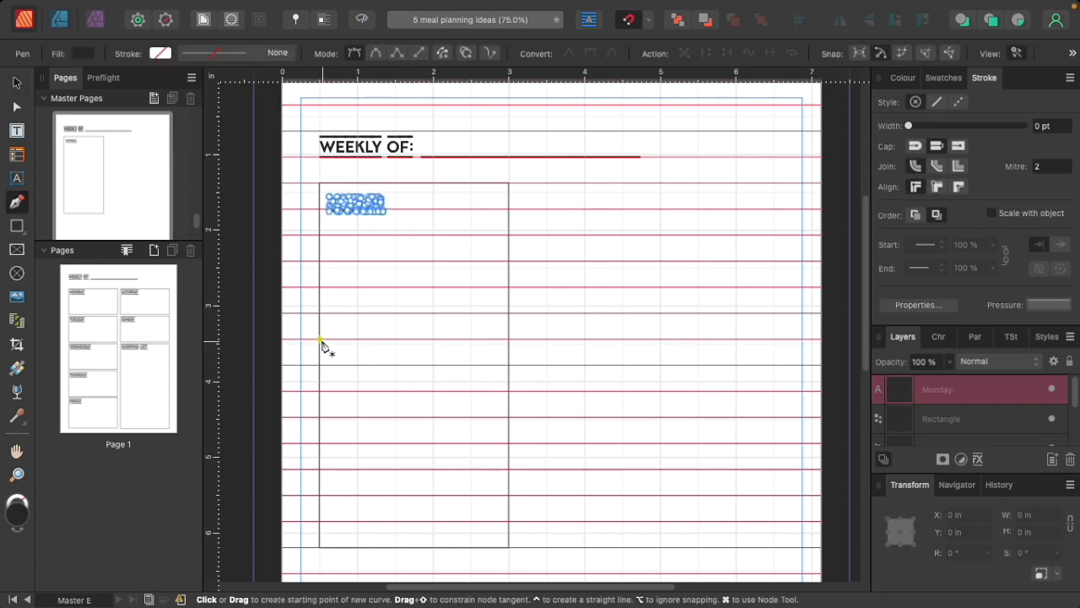
left_click(319, 338)
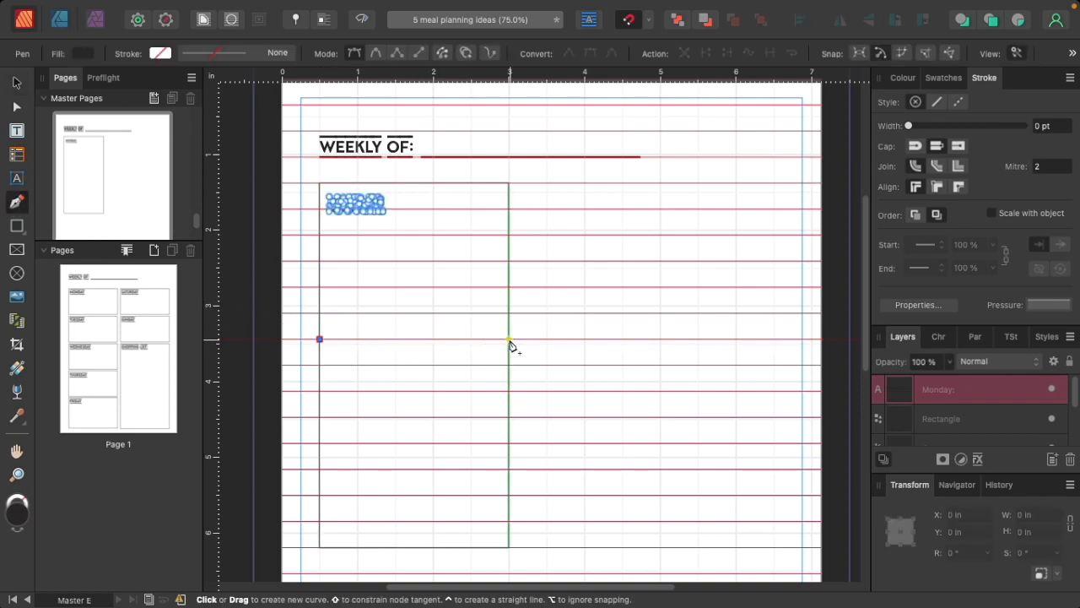
left_click(509, 339)
left_click(15, 82)
left_click(624, 374)
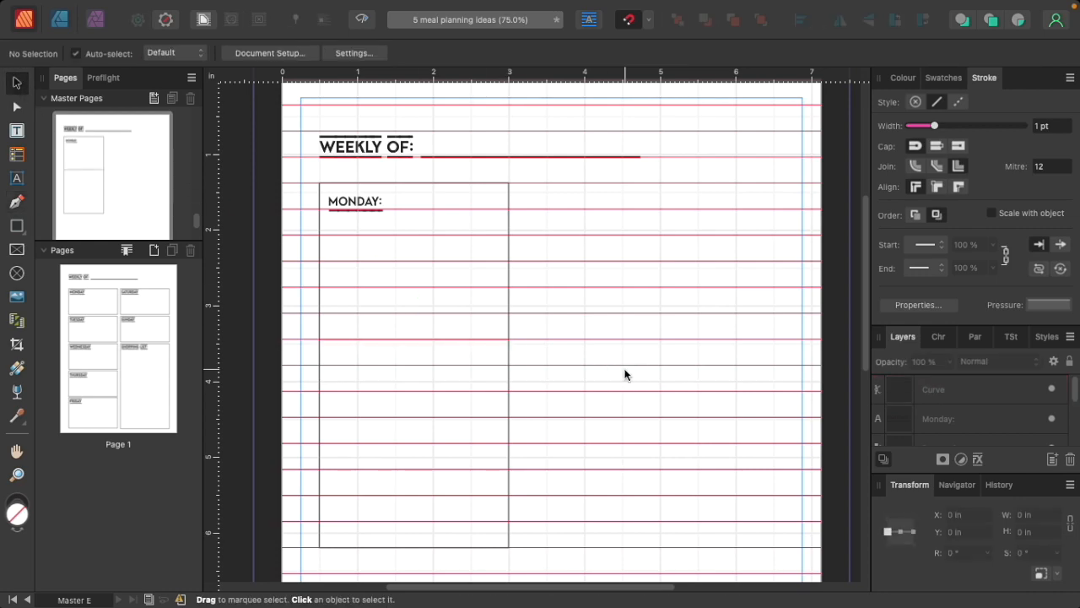
Place a copy of the Monday label just below the divider at X 0.616 in, Y 3.585 in and change its text to "TUEDAY:"
left_click(374, 209)
mouse_move(373, 209)
left_mouse_down()
mouse_move(372, 379)
mouse_move(373, 363)
left_mouse_up()
double_click(368, 361)
type("tueday:")
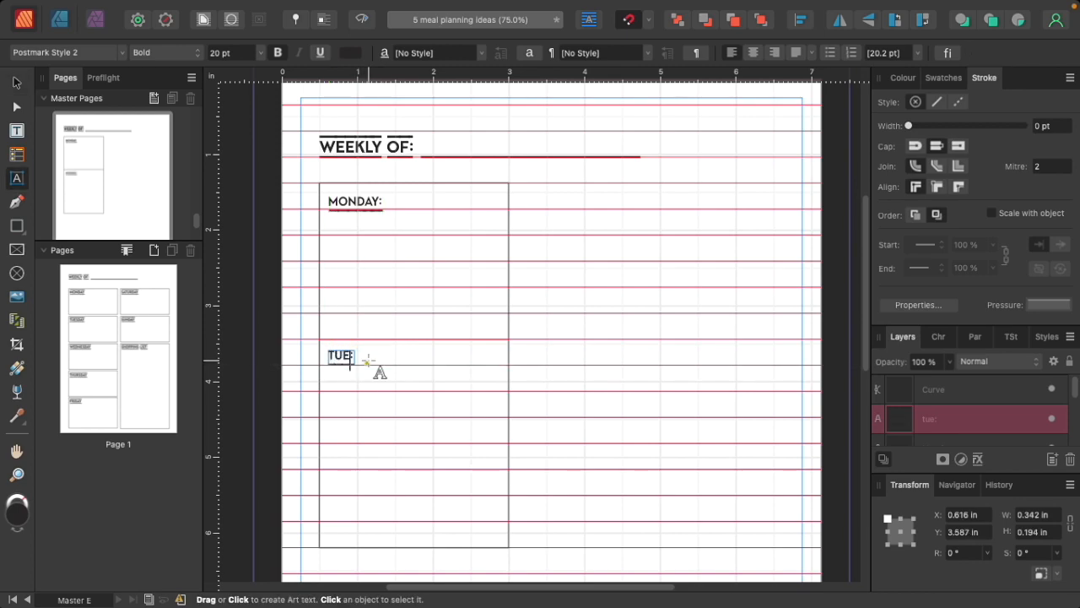
left_click(16, 83)
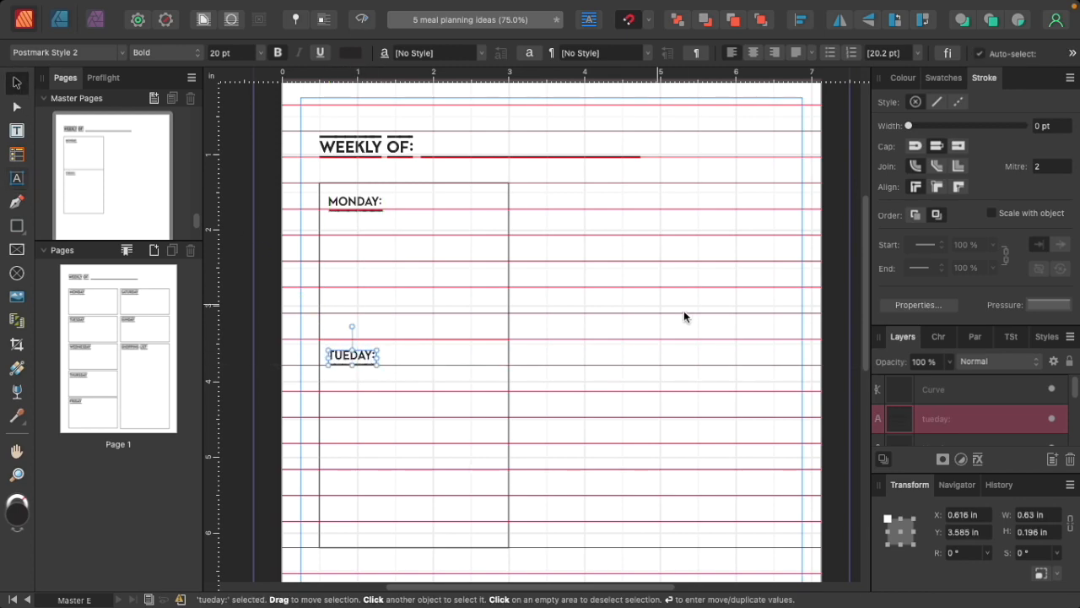
scroll(657, 303, "down", 5)
left_click(658, 363)
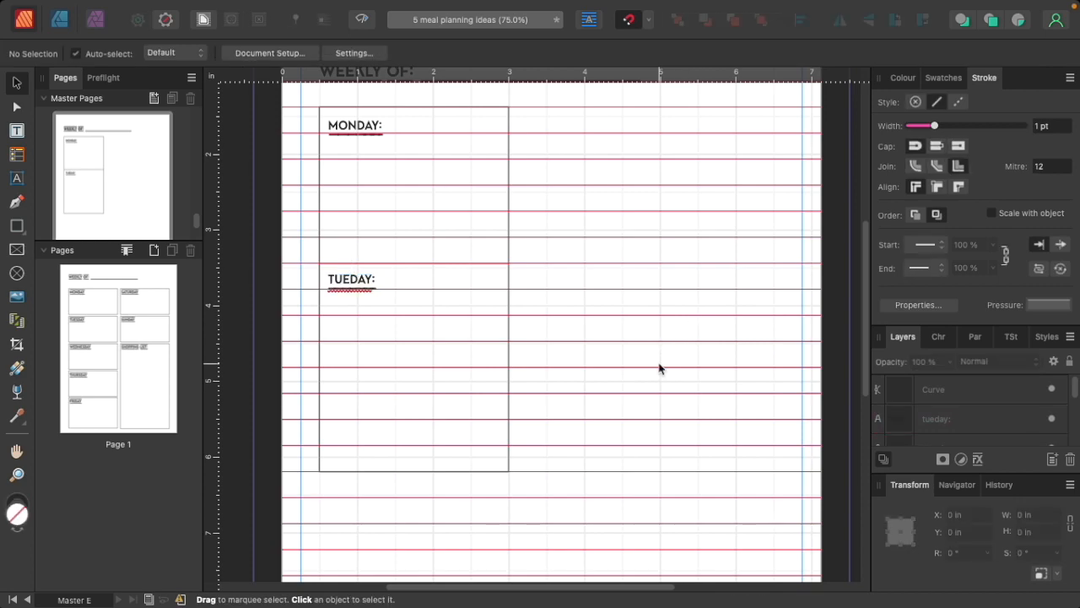
Switch to preview mode and correct the label below the divider to "TUESDAY:"
key("w")
scroll(659, 368, "up", 2)
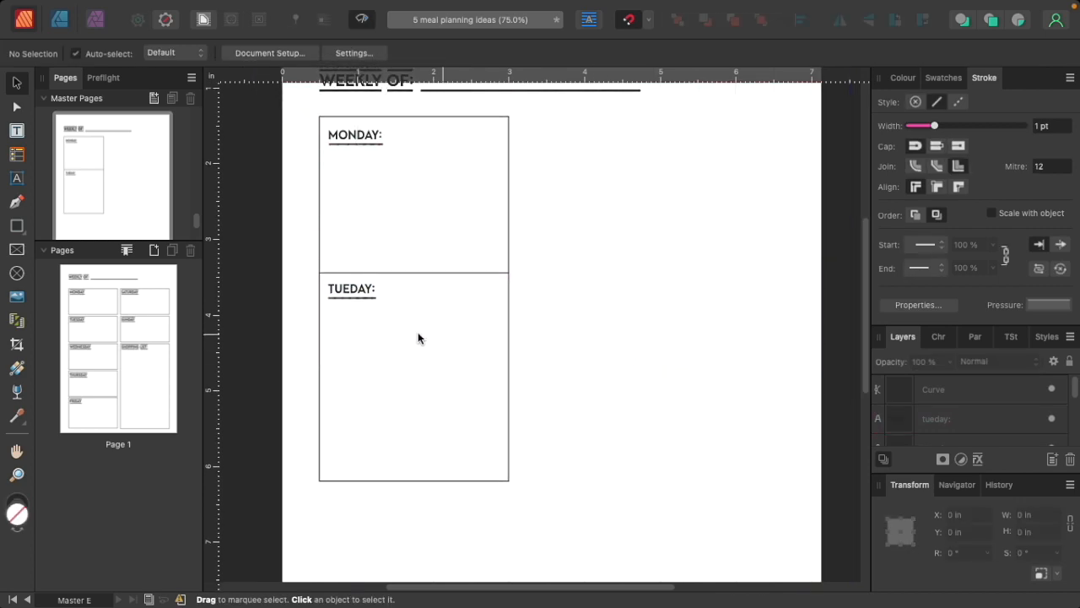
left_click(348, 289)
double_click(348, 290)
type("S")
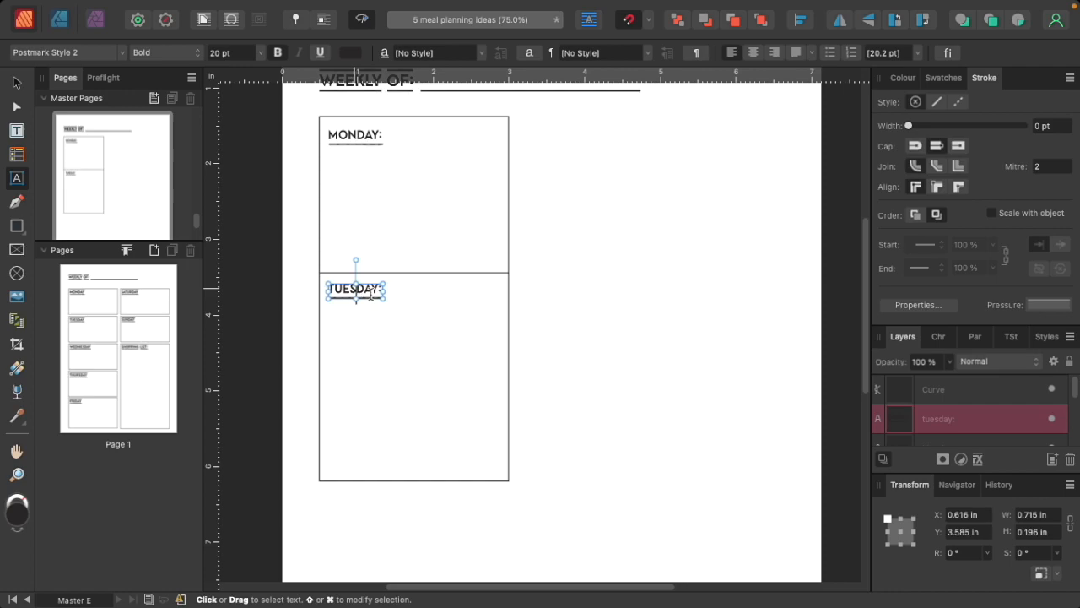
left_click(15, 81)
left_click(584, 391)
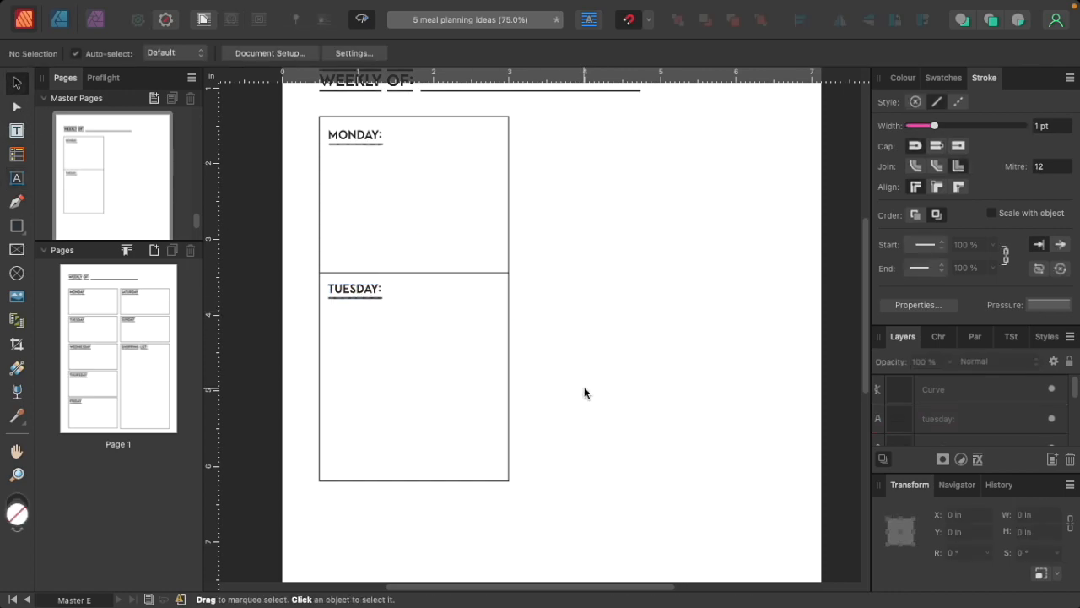
Leave preview mode and place a copy of the tall rectangle and its Monday label beside the original at X 3.09 in, Y 1.375 in
key("super+w")
left_click(554, 304)
scroll(552, 315, "down", 6)
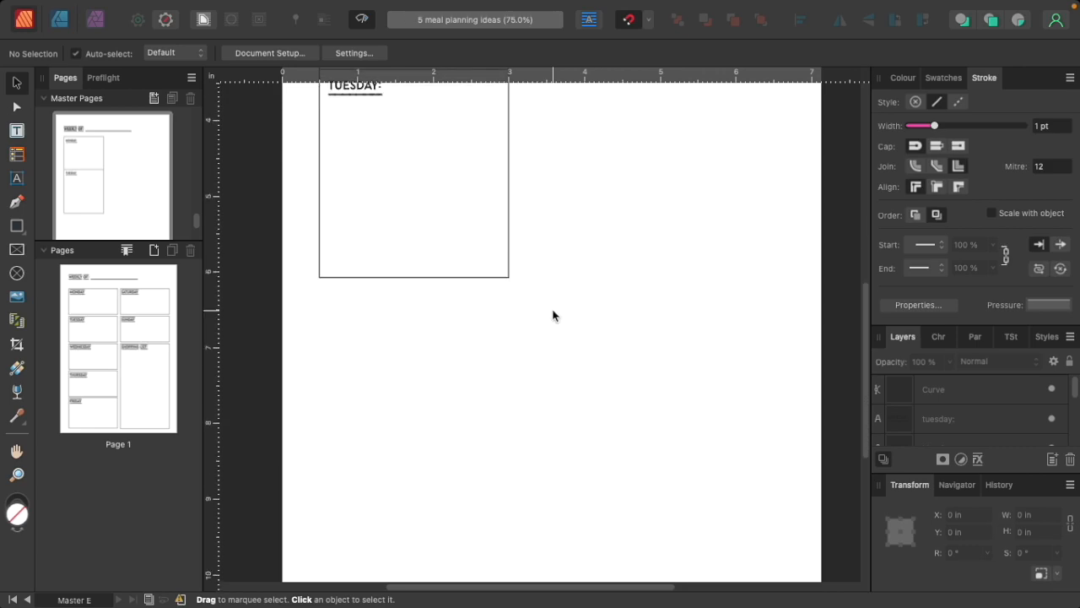
scroll(553, 316, "up", 5)
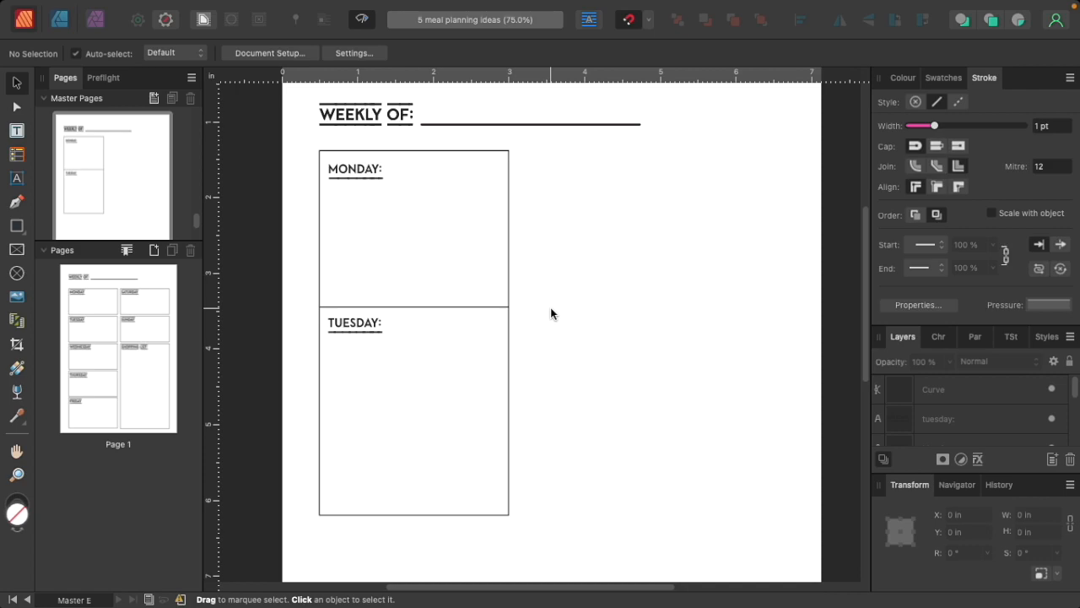
key("w")
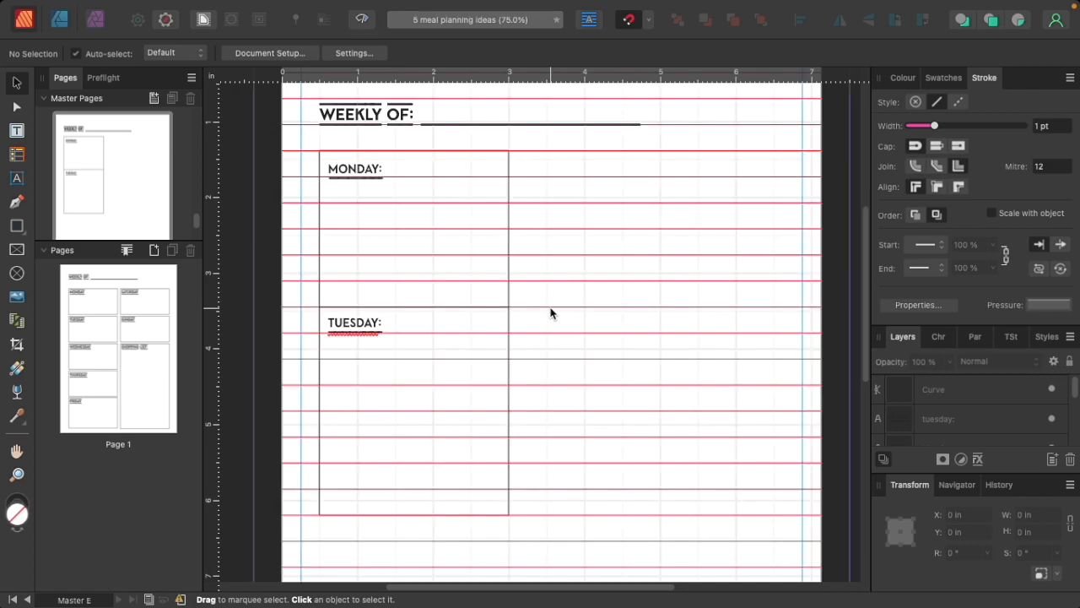
left_click(433, 151)
left_click(295, 136)
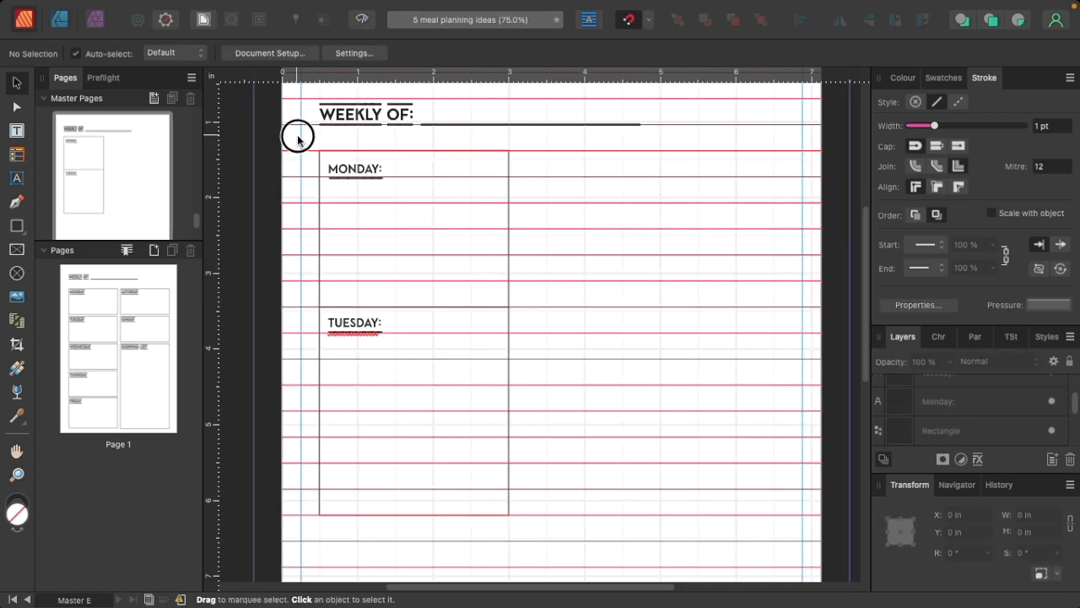
left_click_drag(296, 136, 540, 287)
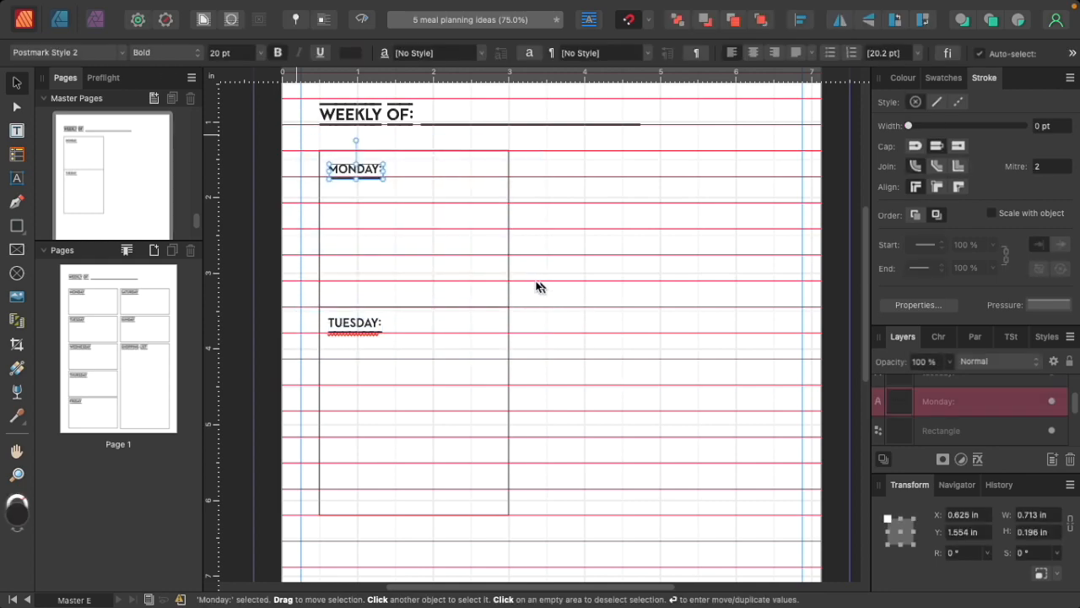
left_click(332, 155, "shift")
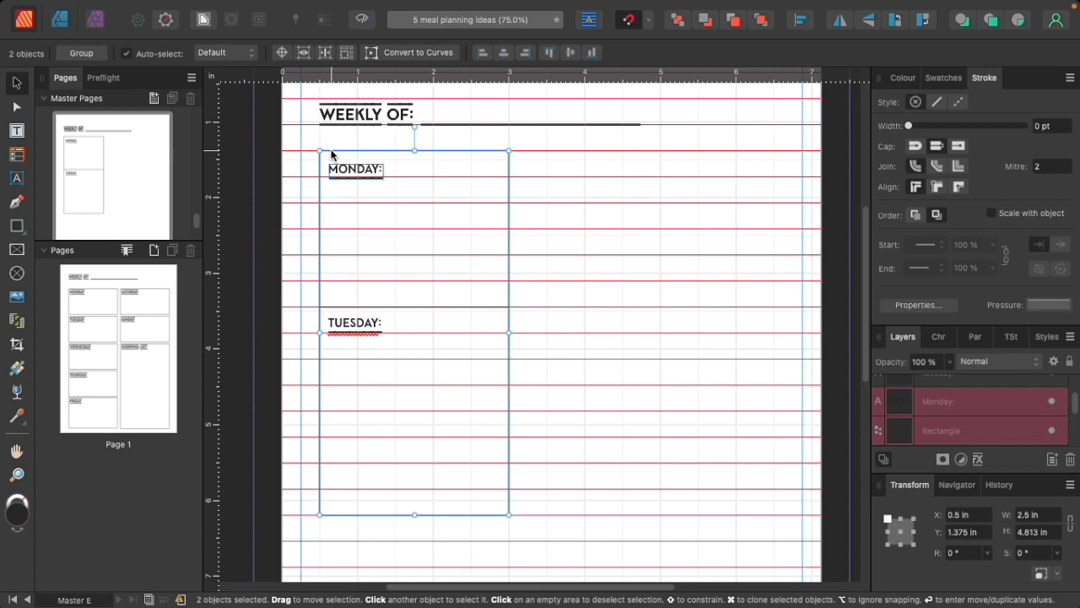
left_click_drag(332, 155, 526, 153)
scroll(722, 353, "down", 3)
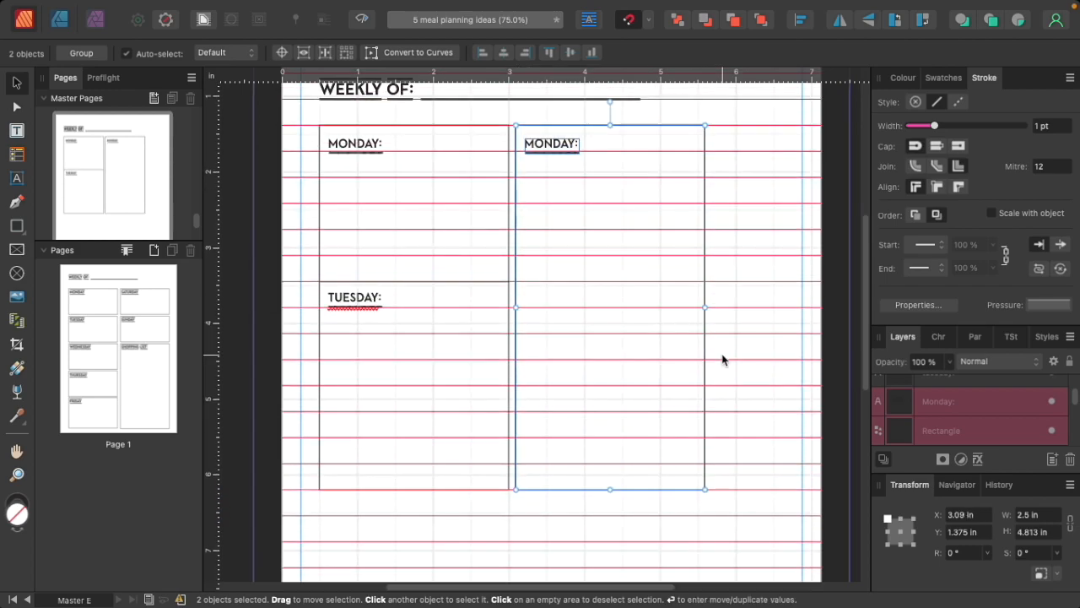
Shorten the copied rectangle to a height of 1.719 in and delete the squashed Monday label inside it
scroll(723, 360, "down", 1)
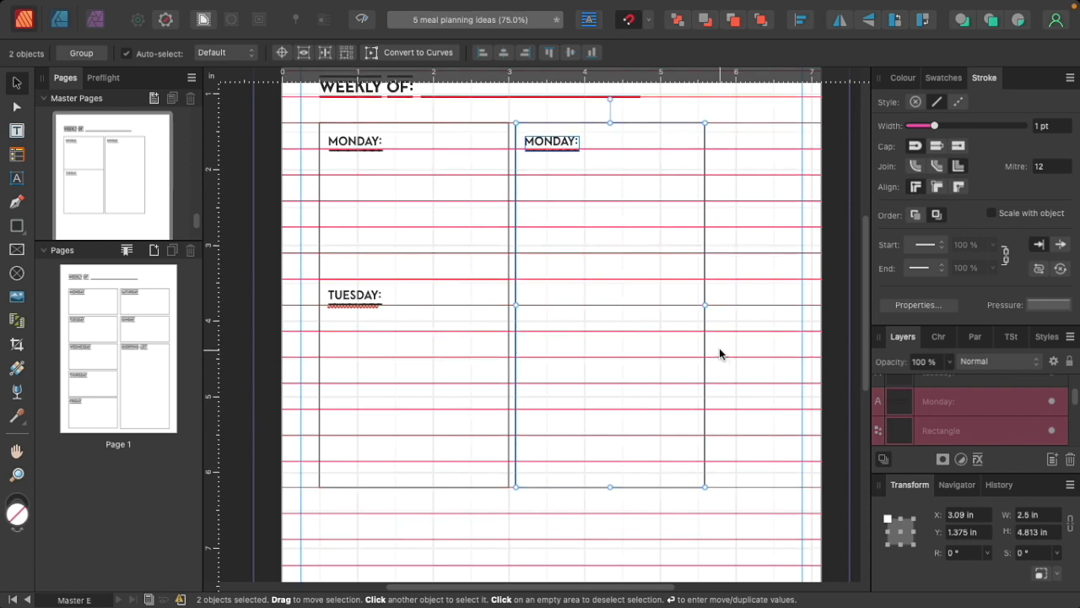
left_click_drag(612, 484, 618, 228)
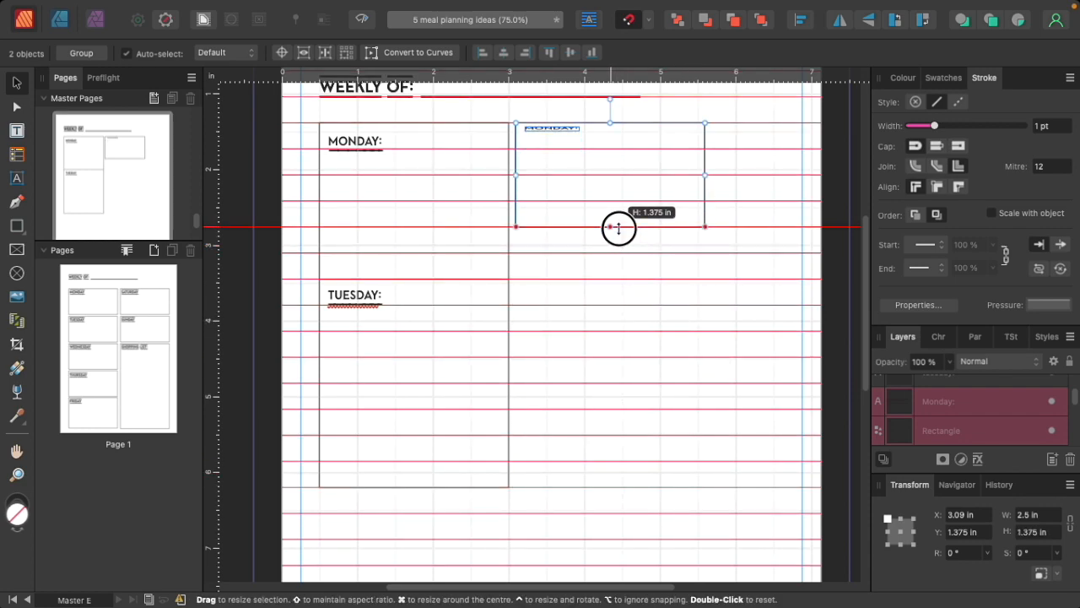
left_click_drag(618, 228, 617, 251)
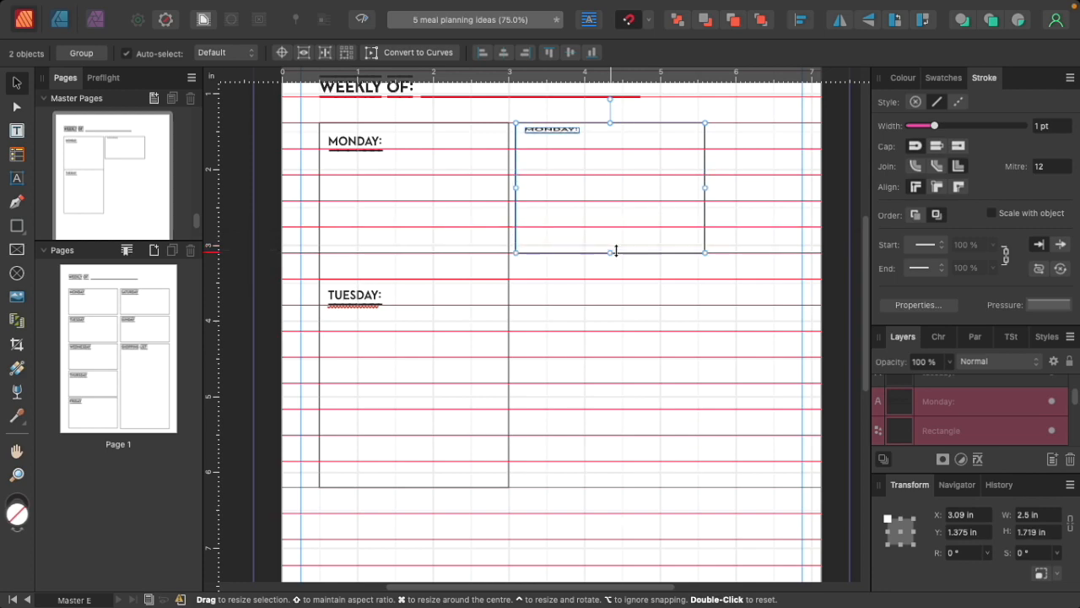
left_click(576, 174)
left_click(574, 131)
key("Delete")
Place a copy of the Monday label in the second rectangle at about X 3.2 in, Y 1.52 in and change it to "WEDNESDAY:"
left_click(372, 155)
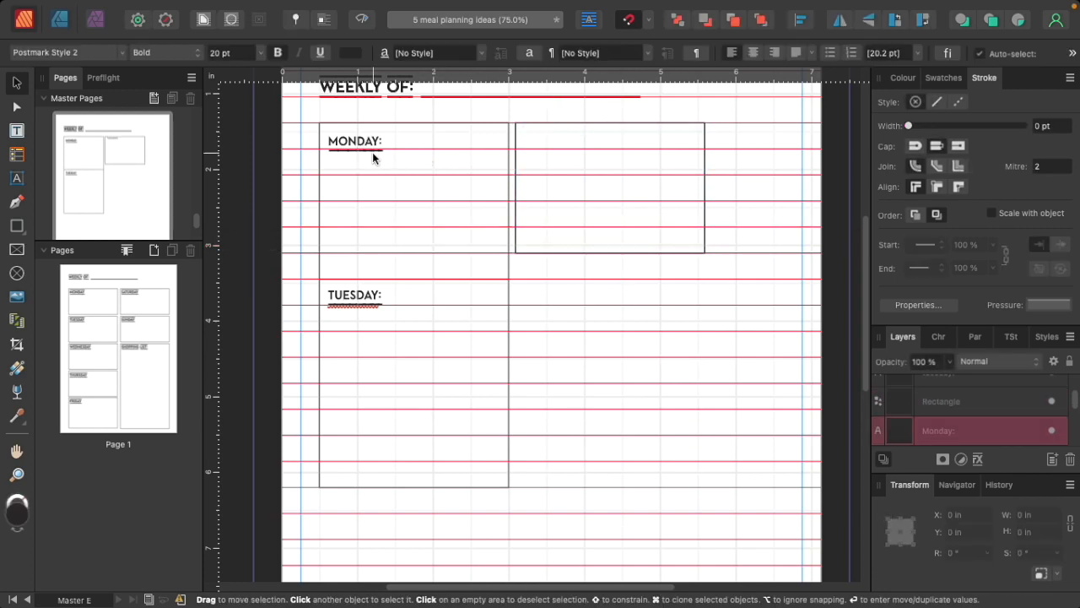
mouse_move(373, 157)
left_mouse_down()
mouse_move(402, 140)
mouse_move(579, 140)
mouse_move(566, 145)
left_mouse_up()
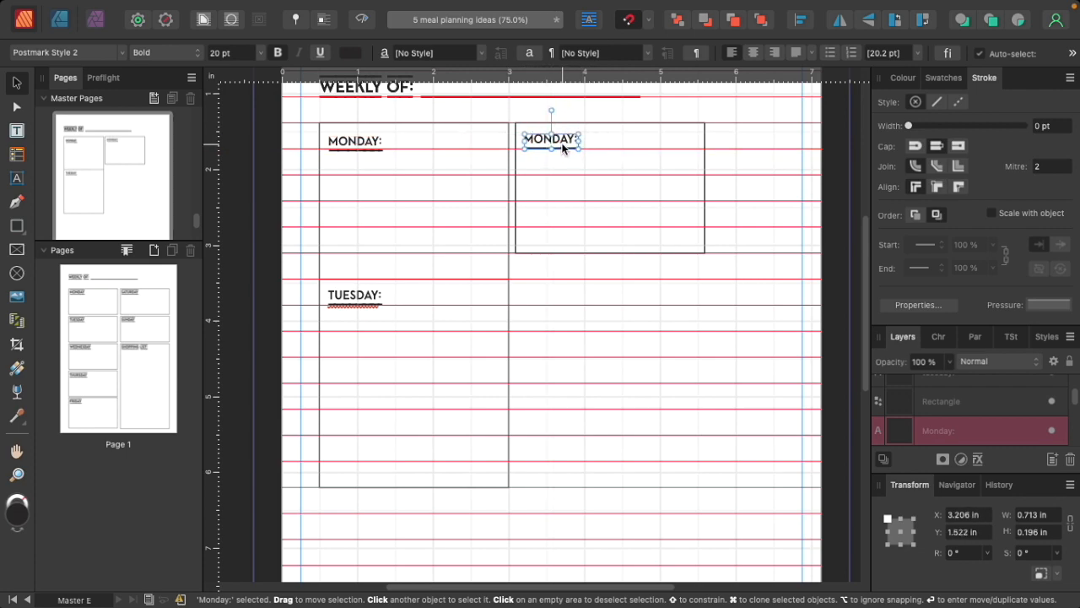
double_click(562, 142)
type("wednesday:")
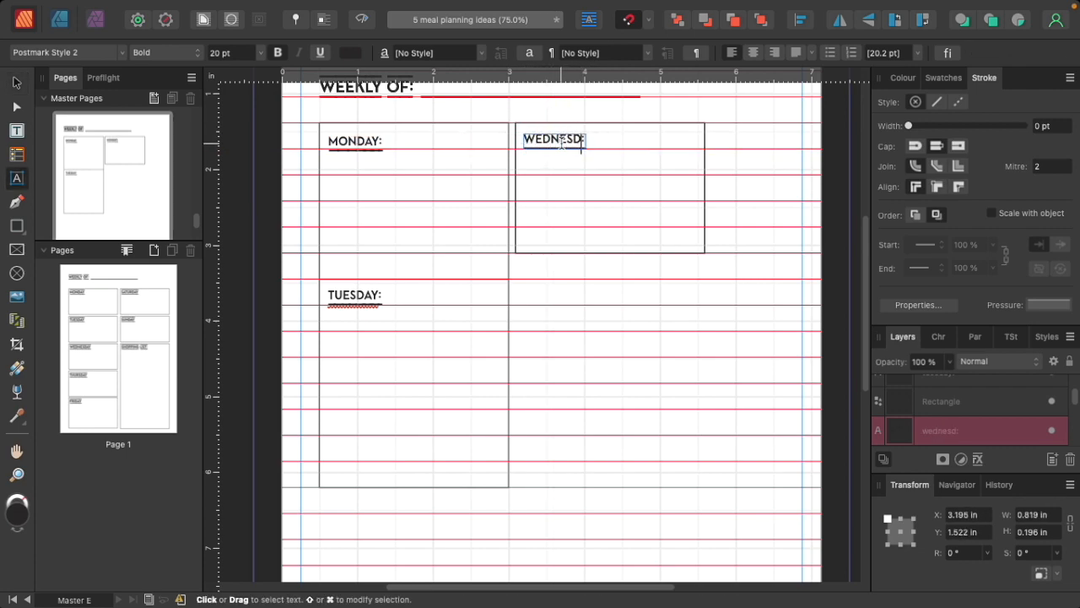
key("Escape")
left_click(16, 82)
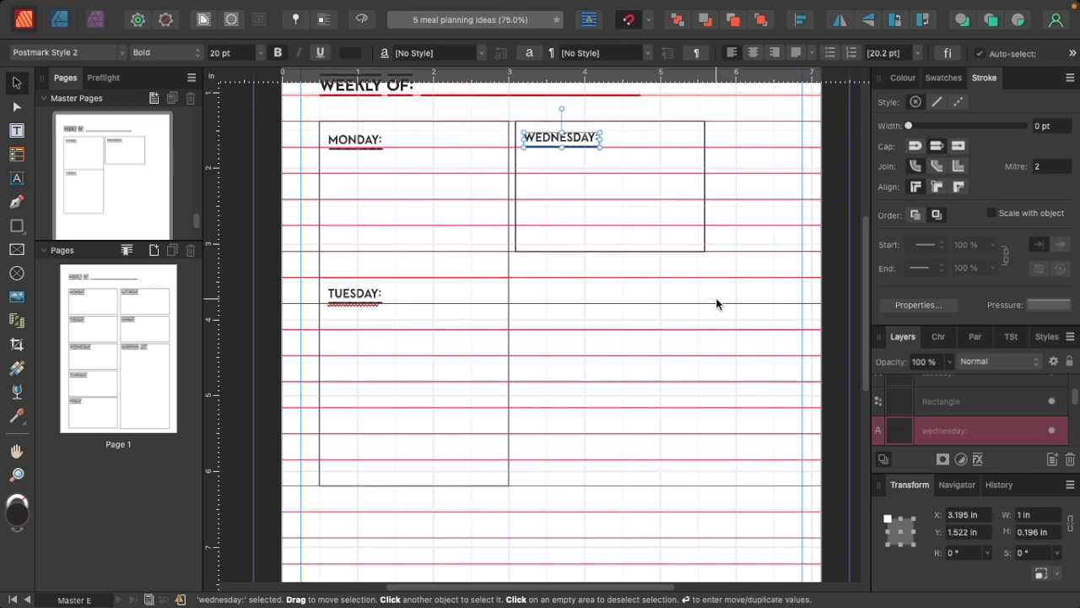
Check the Monday, Tuesday and Wednesday boxes in preview mode, then return to the normal view
scroll(716, 303, "down", 1)
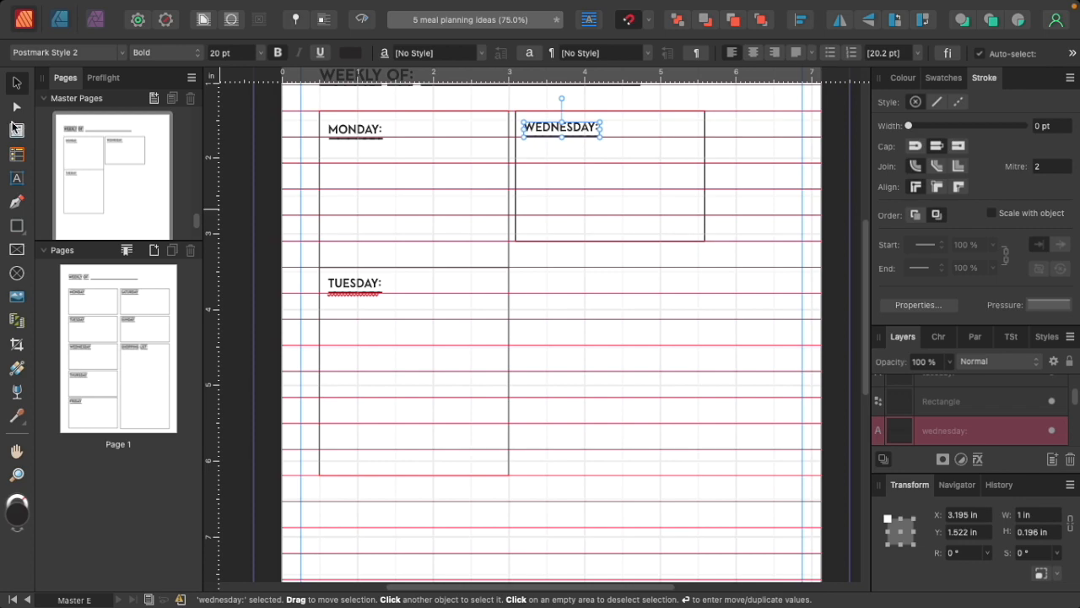
left_click(506, 275)
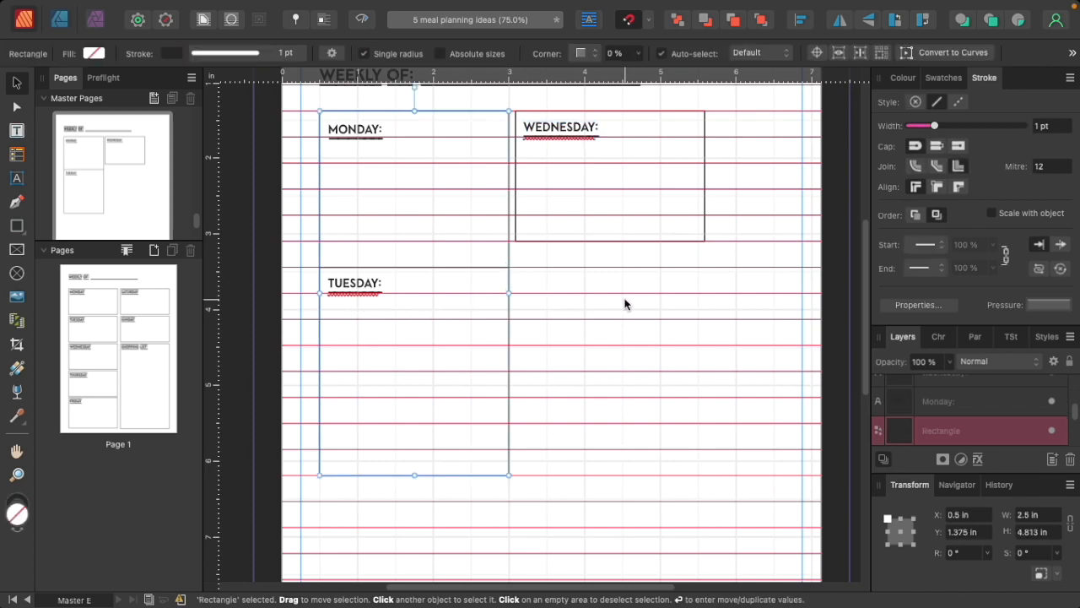
key("w")
scroll(713, 305, "up", 2)
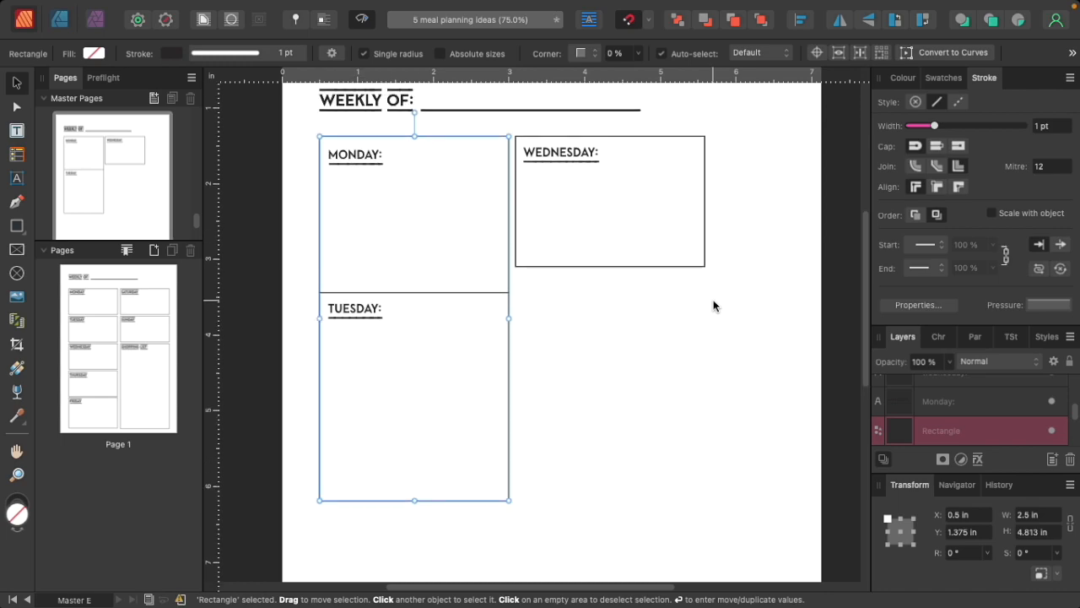
left_click(713, 305)
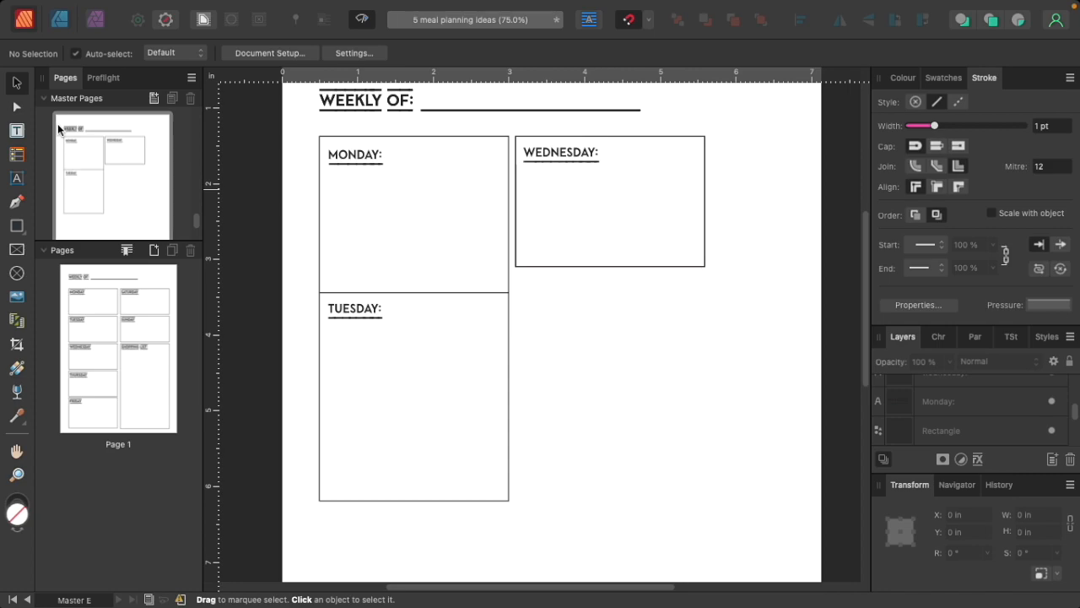
key("w")
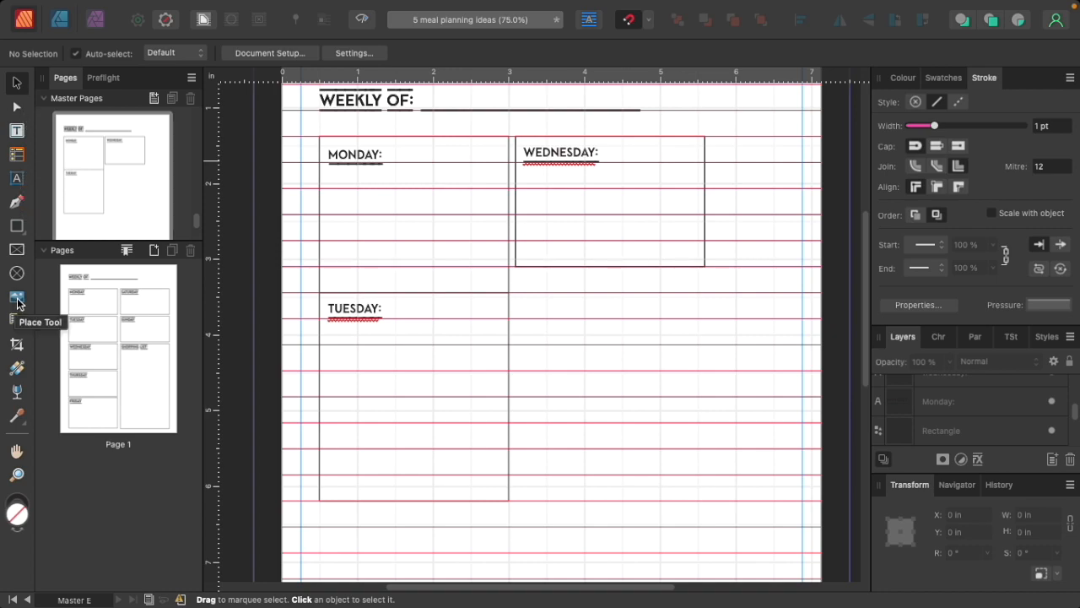
Place a copy of the Wednesday rectangle beside it at X 5.715 in, Y 1.391 in and narrow it to 1.16 in
scroll(440, 309, "down", 3)
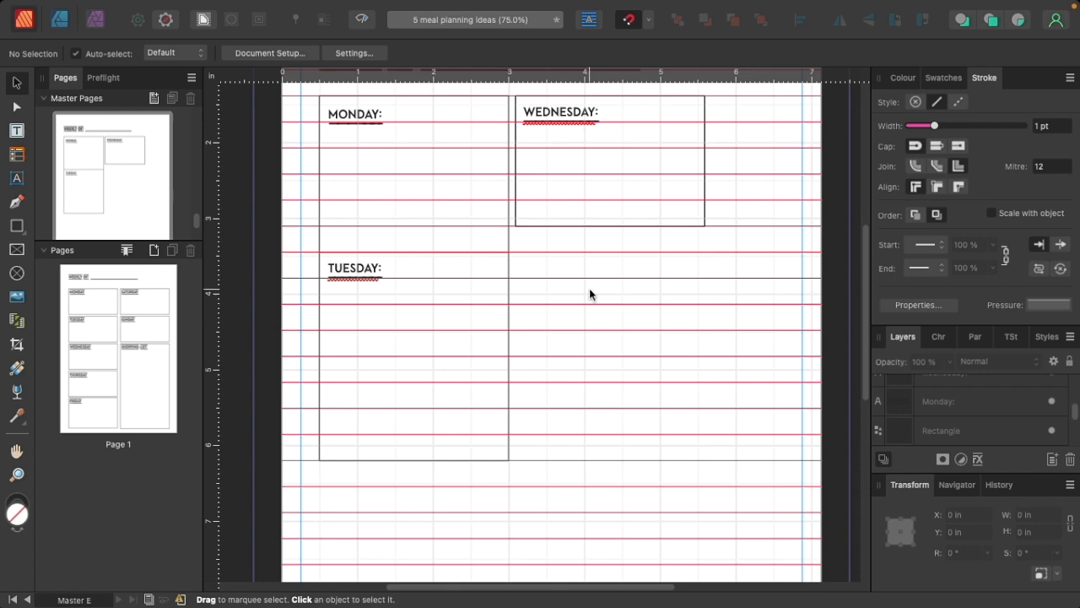
left_click(516, 96)
left_click(546, 115)
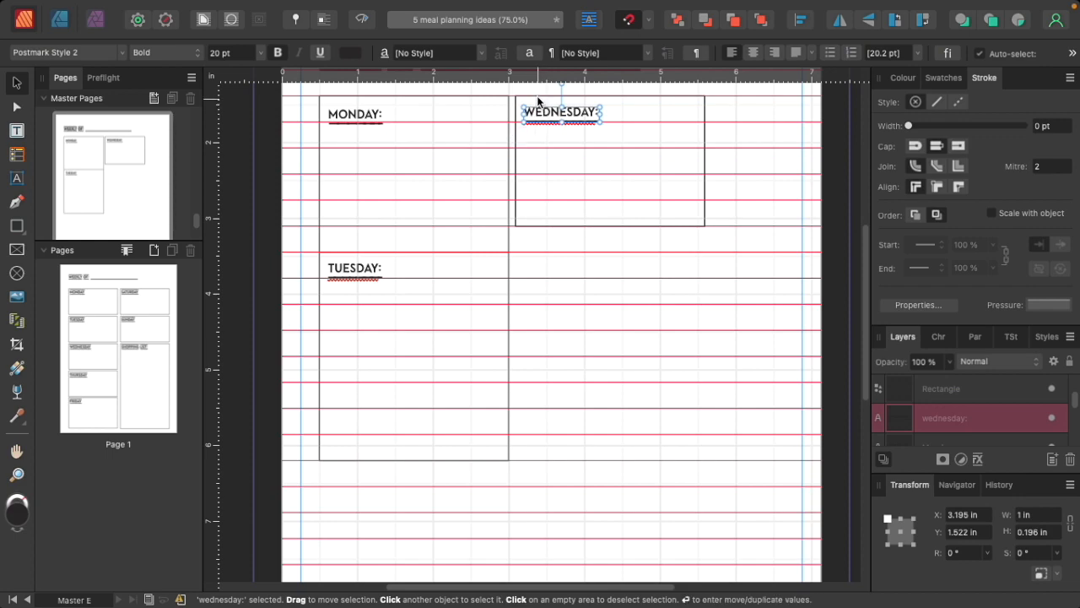
left_click(538, 97)
left_click_drag(537, 97, 551, 294)
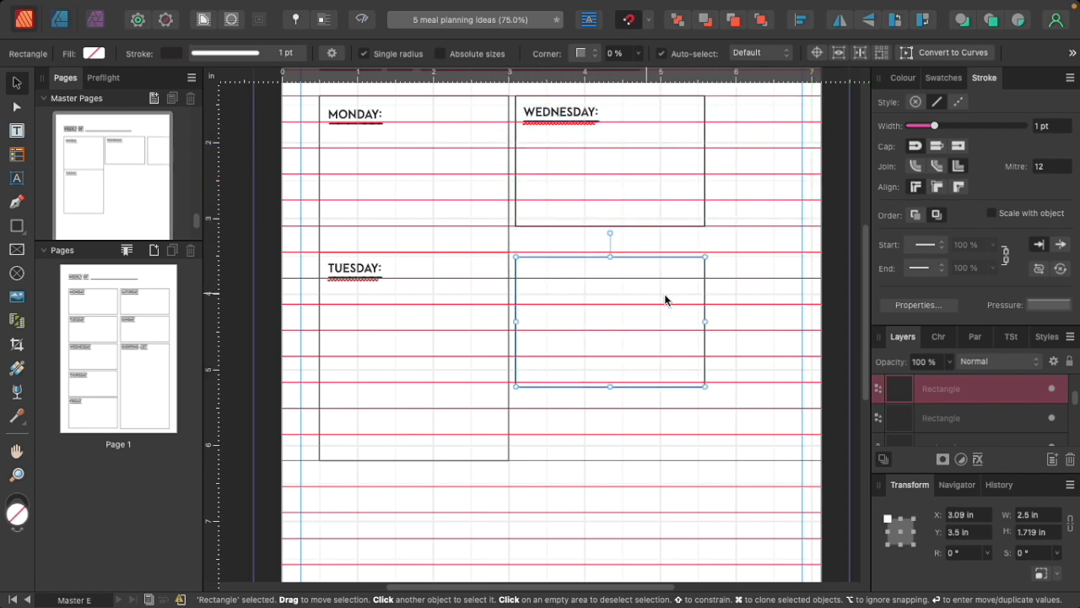
left_click_drag(705, 316, 621, 299)
left_click_drag(545, 273, 739, 114)
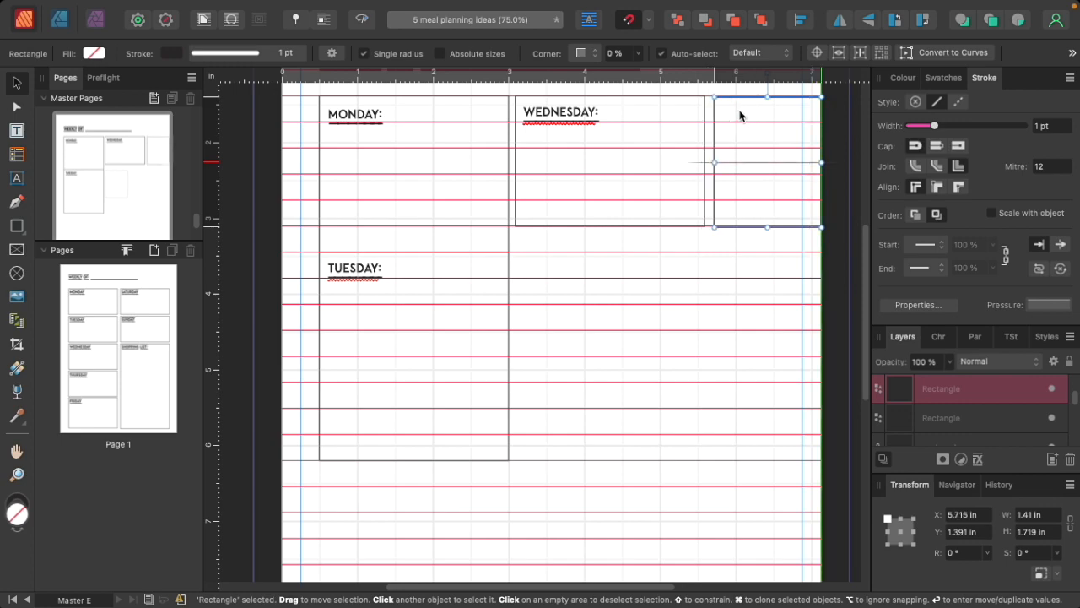
left_click_drag(821, 161, 800, 159)
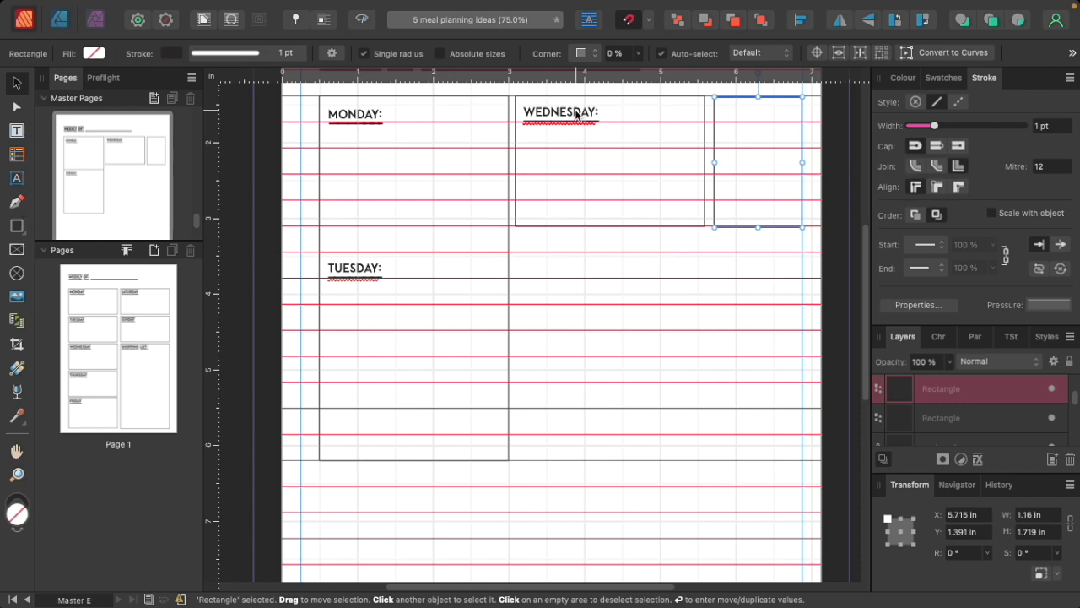
Place a copy of the Wednesday label in the narrow rectangle and change it to "GROCERIES:"
left_click(577, 115)
left_click_drag(576, 115, 767, 110)
double_click(767, 108)
type("GROCE")
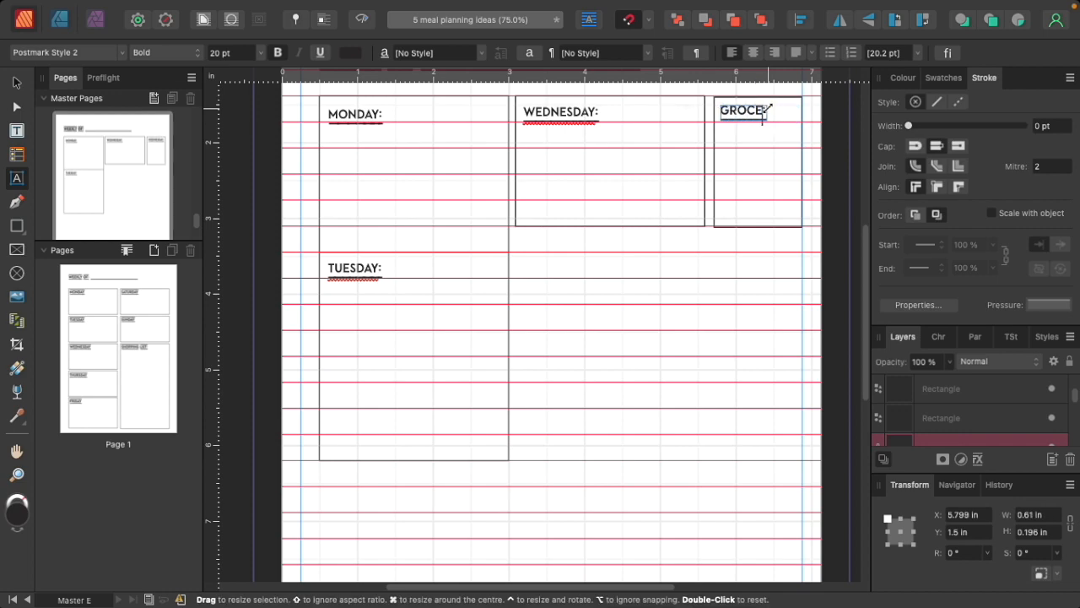
type("RYIES:")
key("Escape")
left_click(15, 82)
left_click(731, 217)
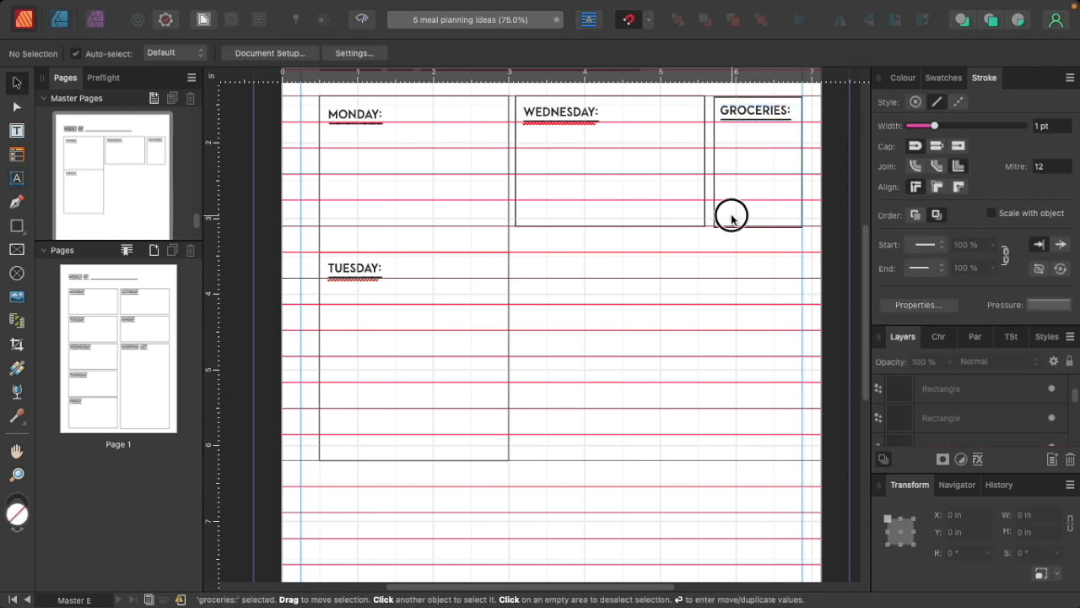
Extend the groceries rectangle down to the page's lower margin, making it 8.578 in high
left_click(737, 227)
left_click_drag(758, 227, 760, 561)
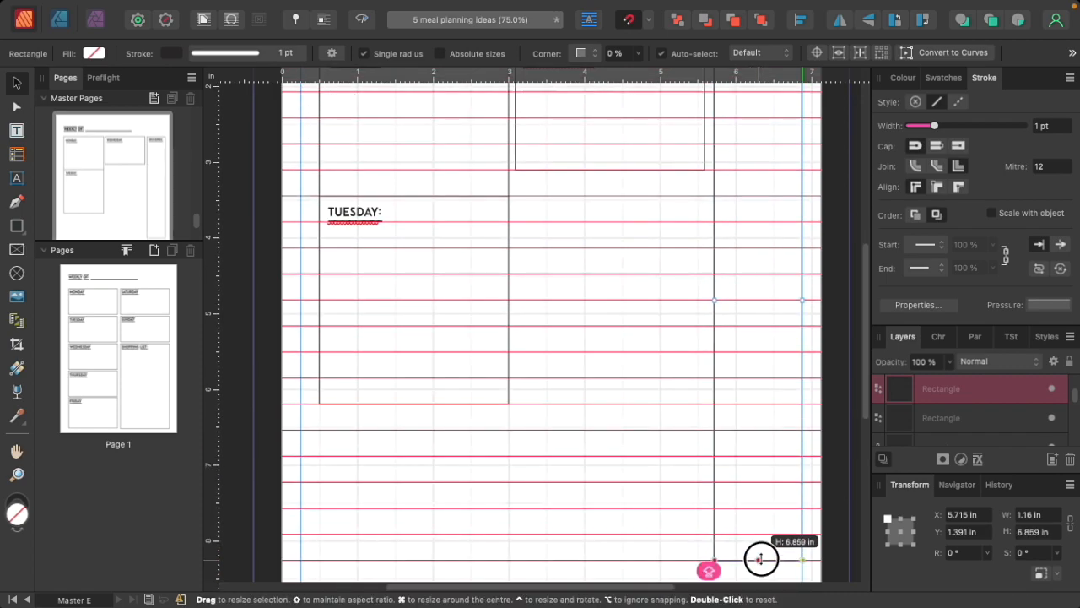
scroll(793, 498, "down", 5)
left_click_drag(760, 362, 764, 499)
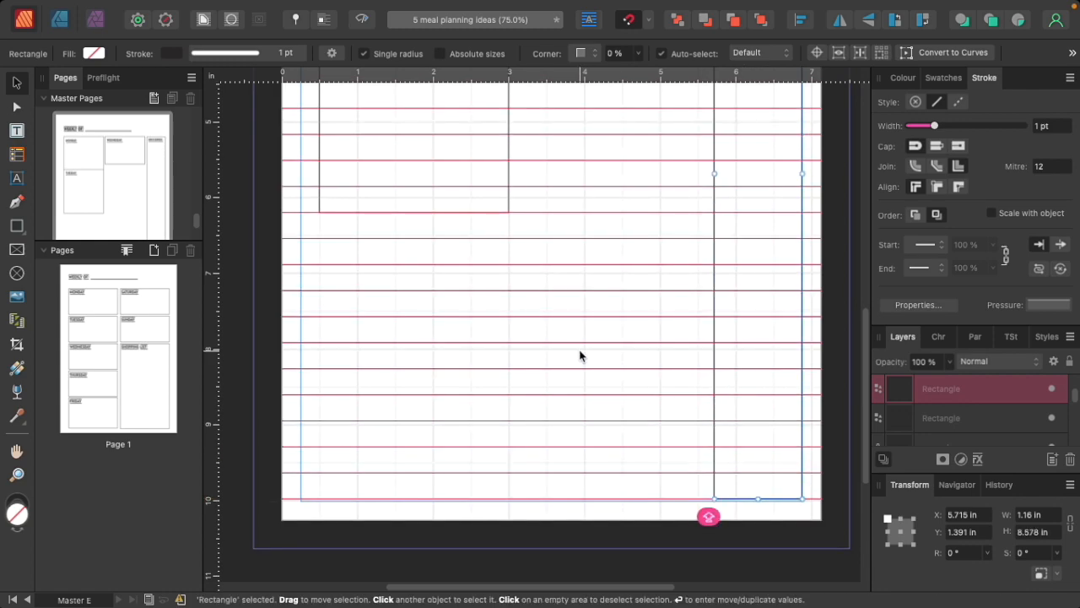
left_click(552, 332)
scroll(552, 332, "up", 5)
scroll(552, 336, "up", 3)
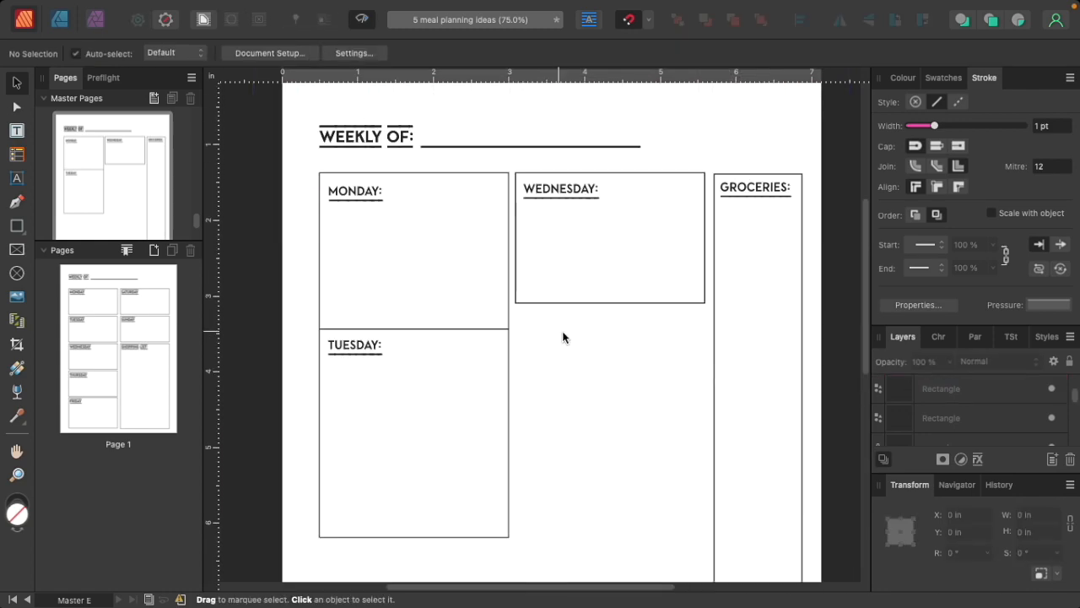
Extend the Wednesday rectangle down to the Monday divider line, at a height of 2.063 in
left_click(553, 297)
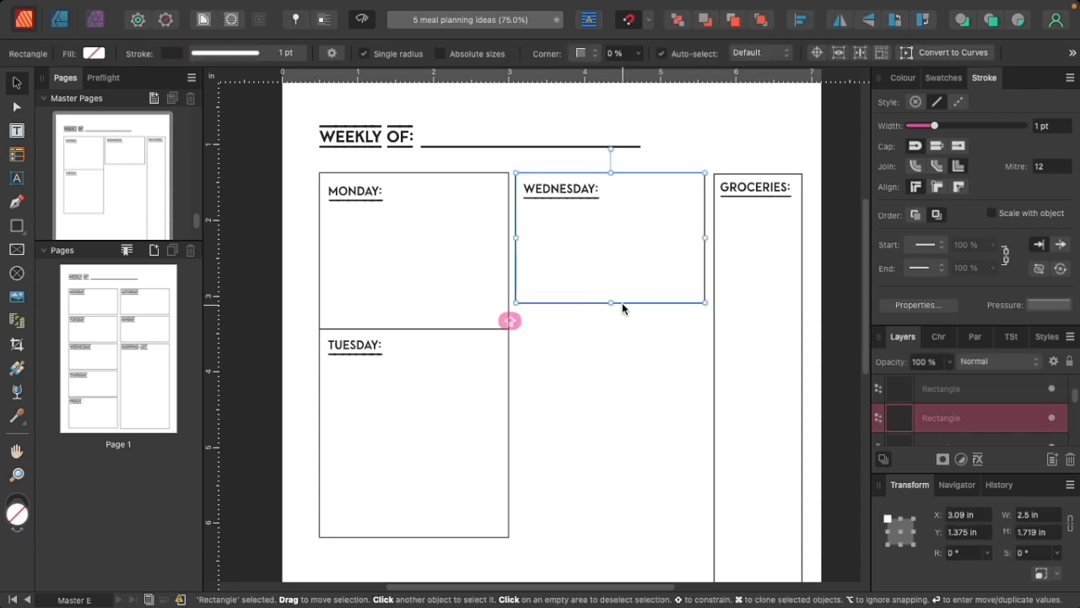
left_click_drag(613, 304, 613, 329)
scroll(578, 394, "down", 2)
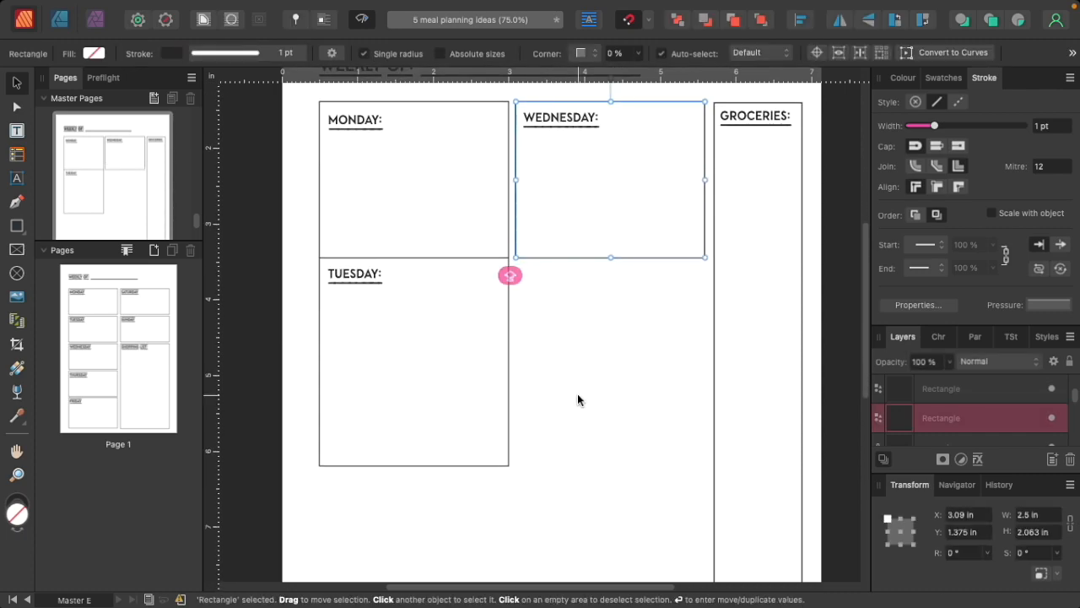
left_click(549, 111)
left_click(546, 102)
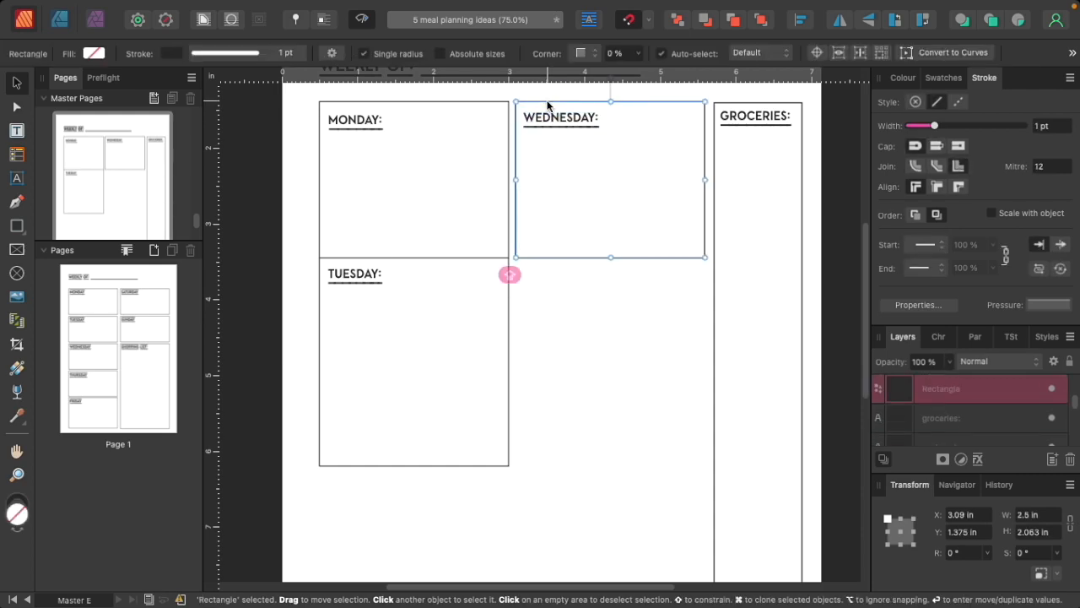
left_click_drag(570, 105, 586, 282)
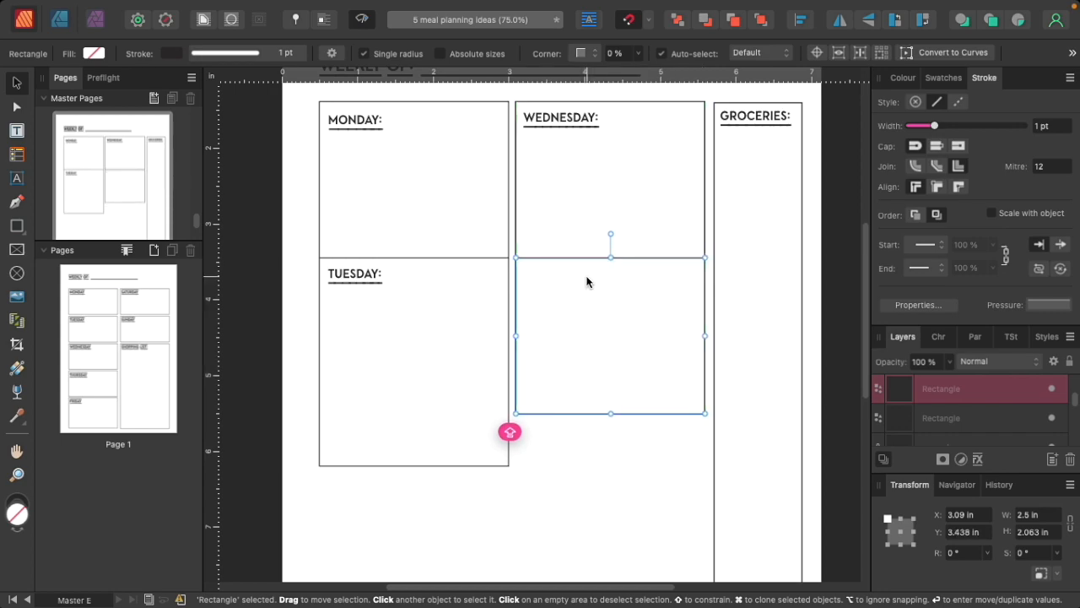
left_click_drag(610, 322, 611, 336)
left_click(629, 466)
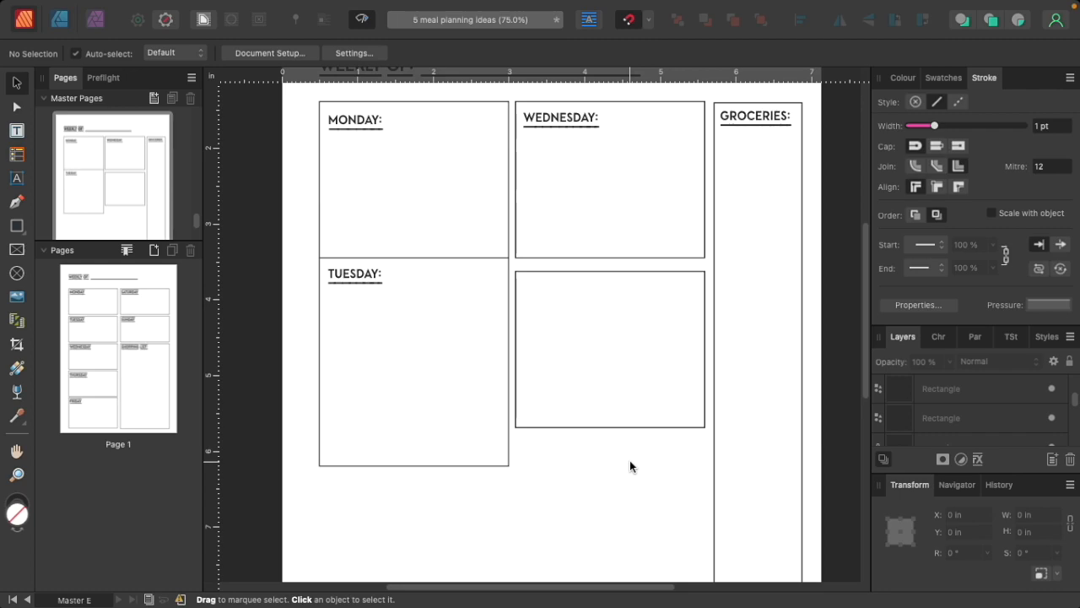
left_click(577, 277)
left_click(575, 275)
key("Delete")
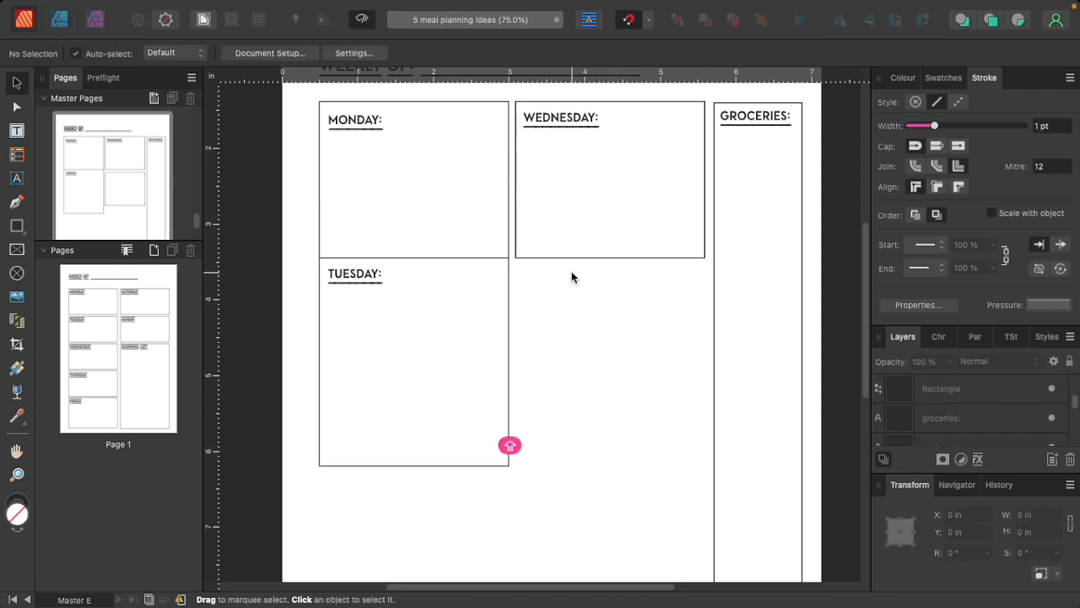
Leave preview mode and lower the groceries rectangle's upper edge to Y 6.188 in, level with the Tuesday box's lower edge
scroll(566, 301, "up", 3)
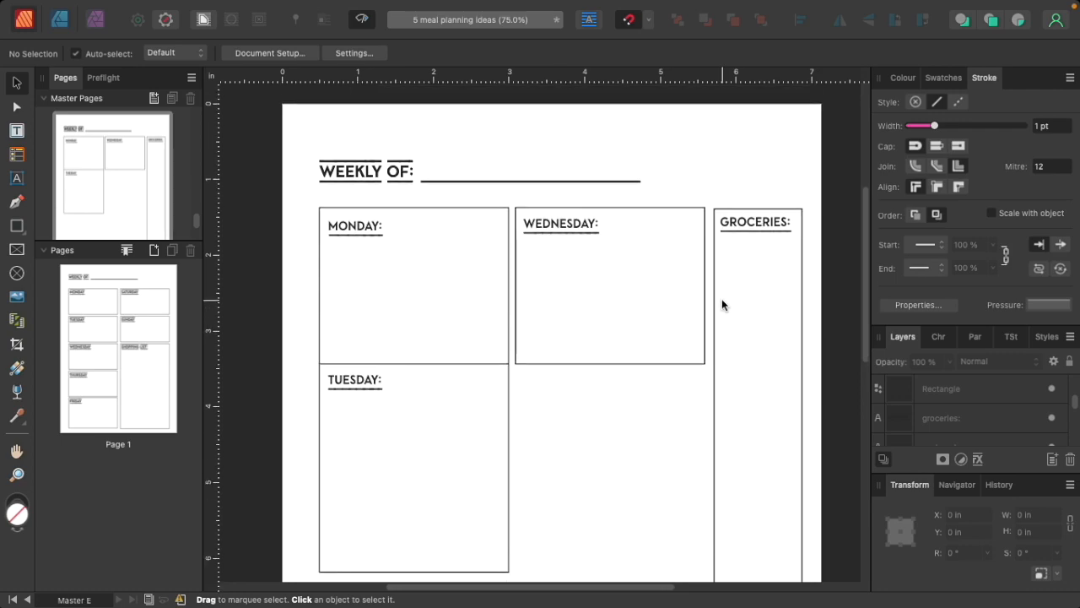
scroll(722, 305, "down", 3)
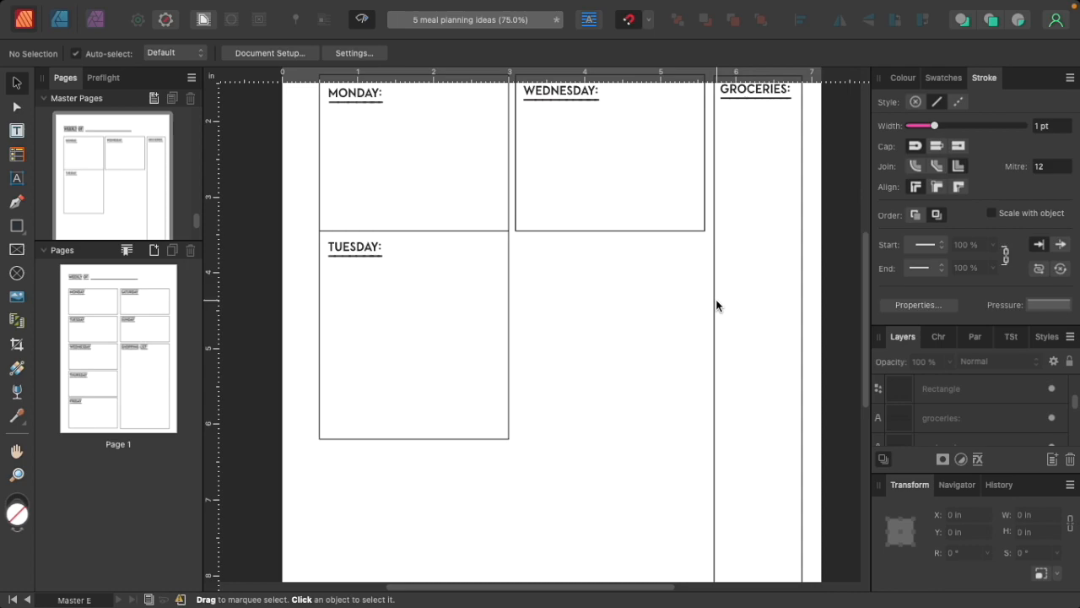
scroll(716, 306, "up", 3)
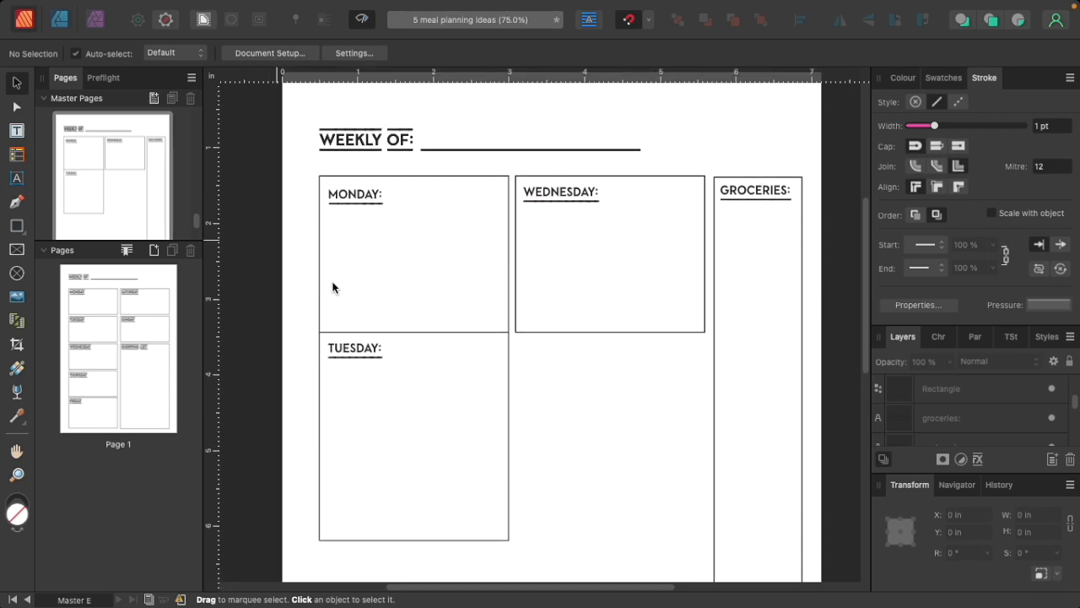
key("ctrl+w")
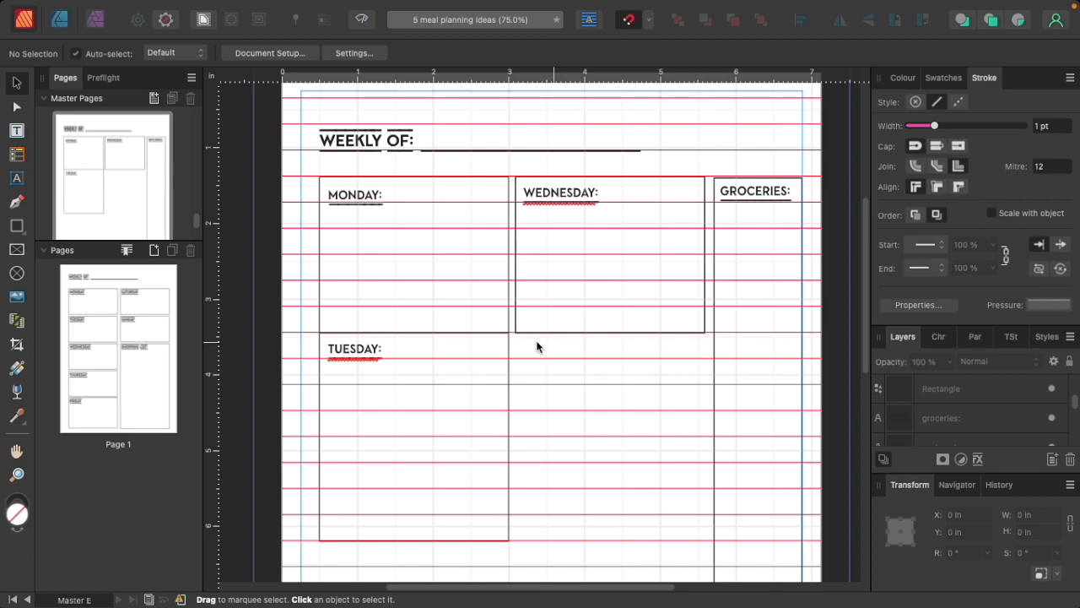
scroll(735, 350, "down", 1)
scroll(736, 350, "down", 5)
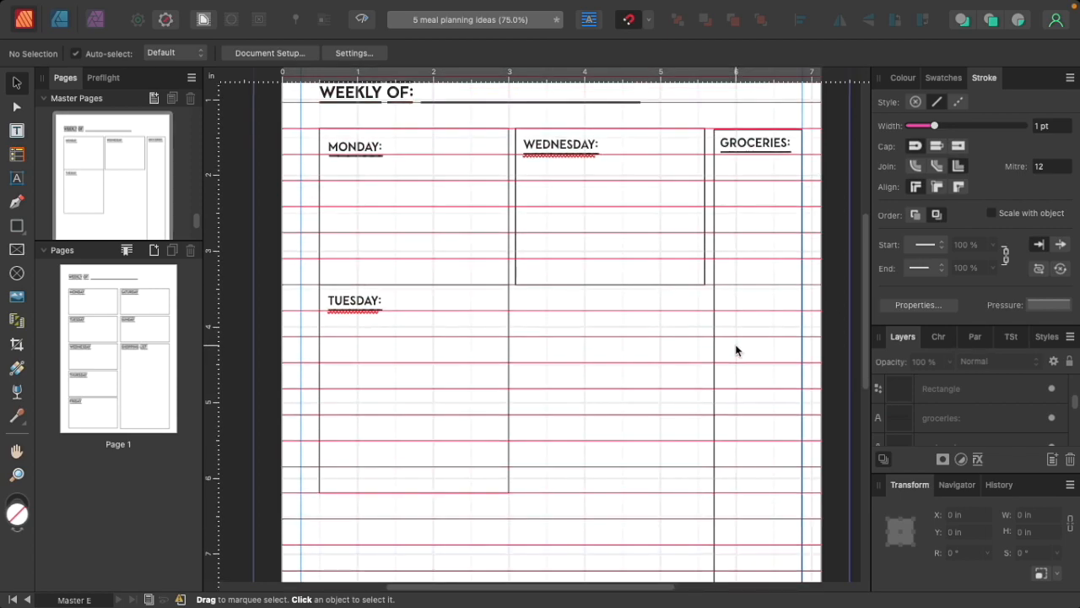
scroll(735, 350, "down", 2)
left_click(706, 313)
scroll(722, 287, "up", 6)
scroll(730, 263, "up", 3)
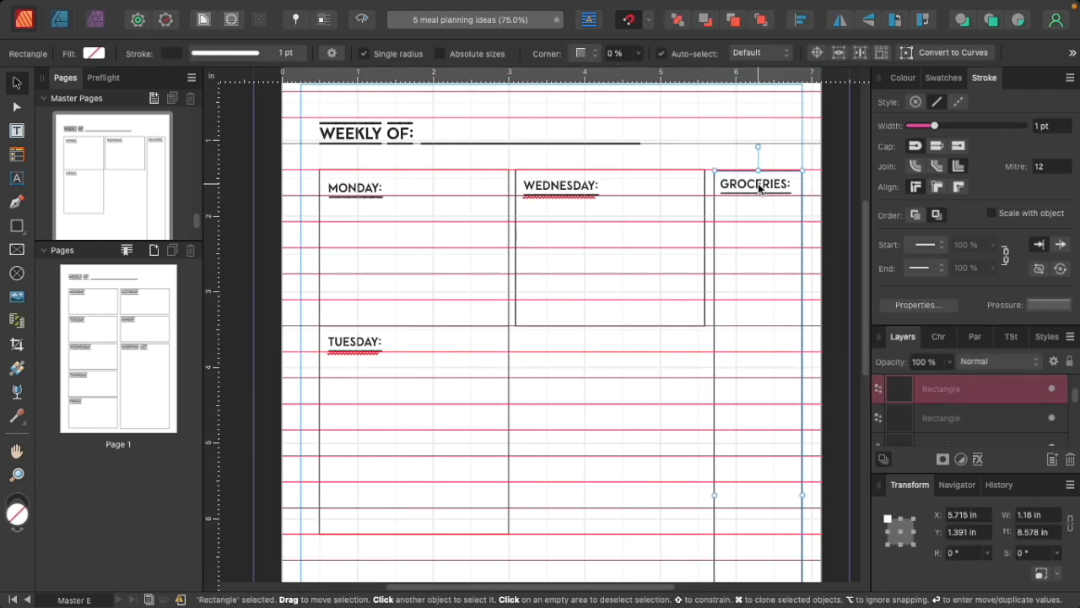
left_click_drag(762, 153, 762, 531)
Widen the groceries rectangle to 6.375 in from X 0.5 in and lower its upper edge to Y 6.379 in
scroll(762, 523, "down", 4)
scroll(762, 510, "down", 5)
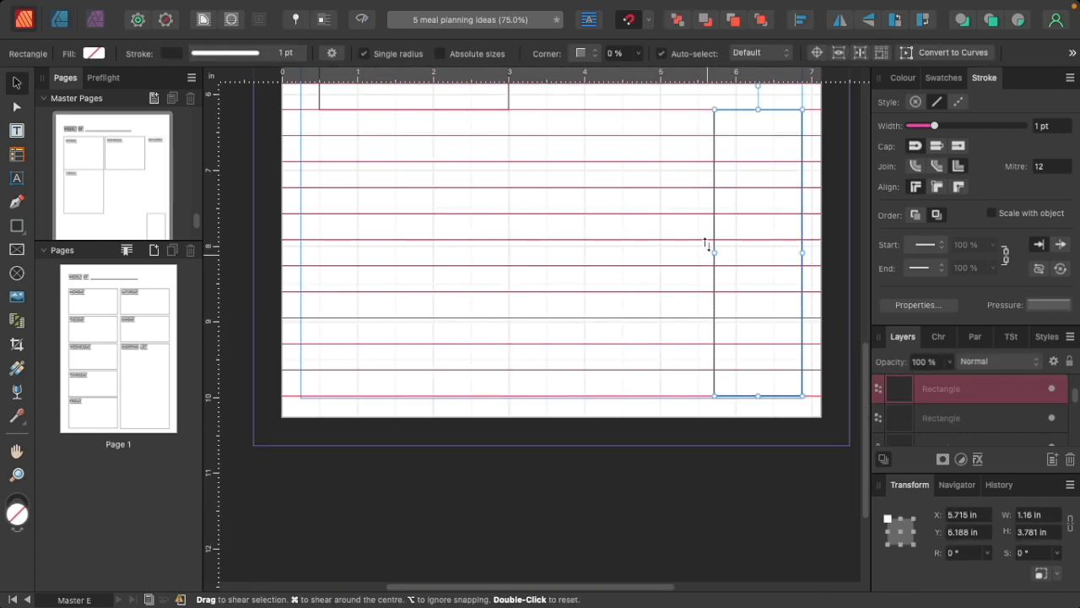
left_click_drag(714, 251, 321, 233)
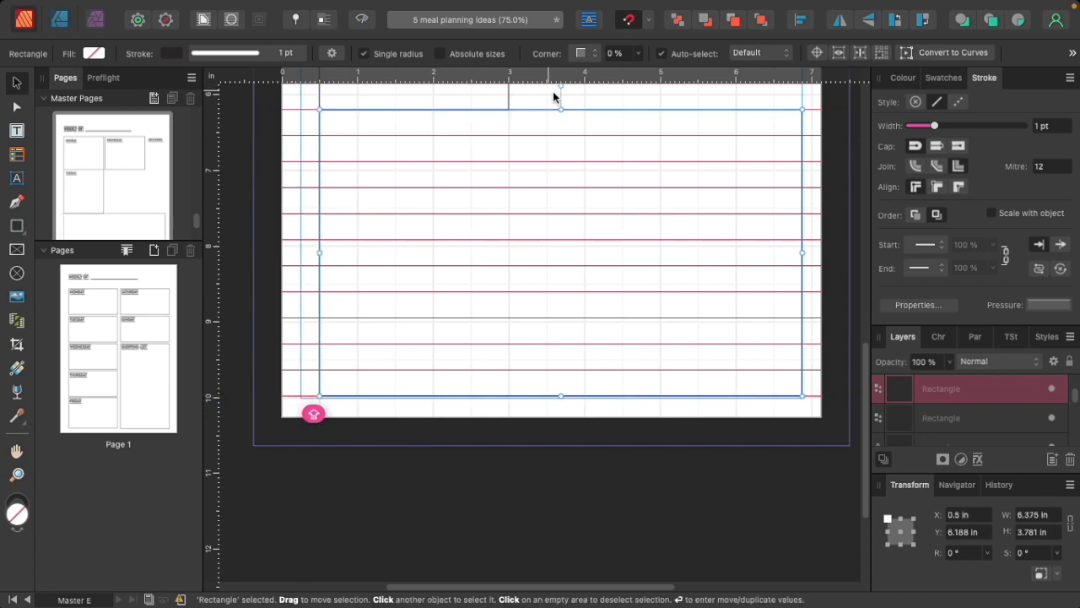
left_click_drag(562, 109, 561, 125)
Move the "GROCERIES:" label into the wide lower rectangle at about X 0.65 in, Y 6.68 in
scroll(567, 170, "up", 10)
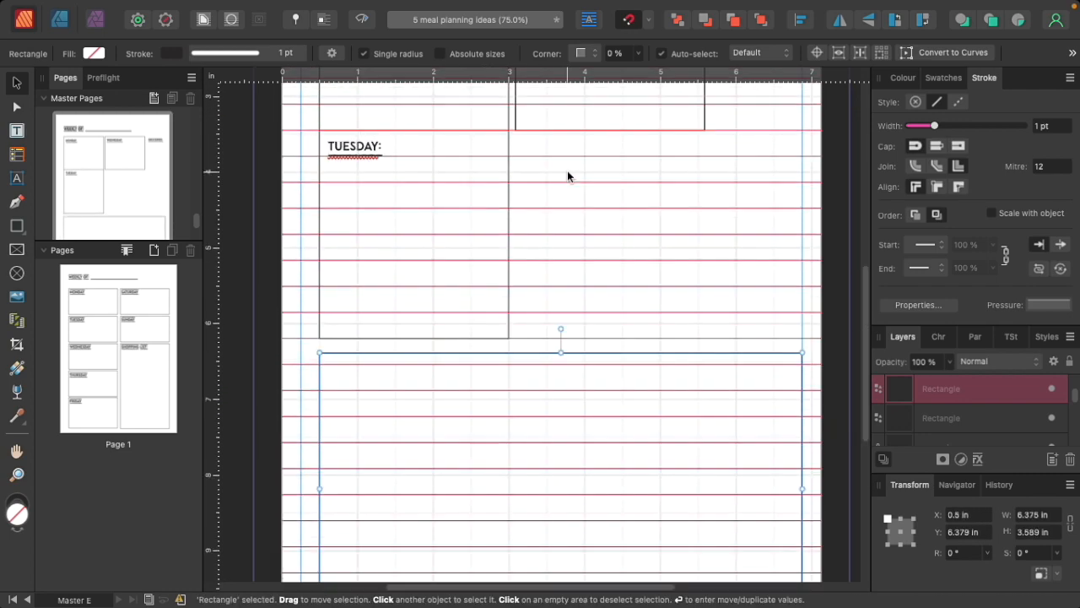
left_click_drag(766, 178, 372, 554)
scroll(406, 515, "down", 3)
left_click_drag(360, 456, 369, 465)
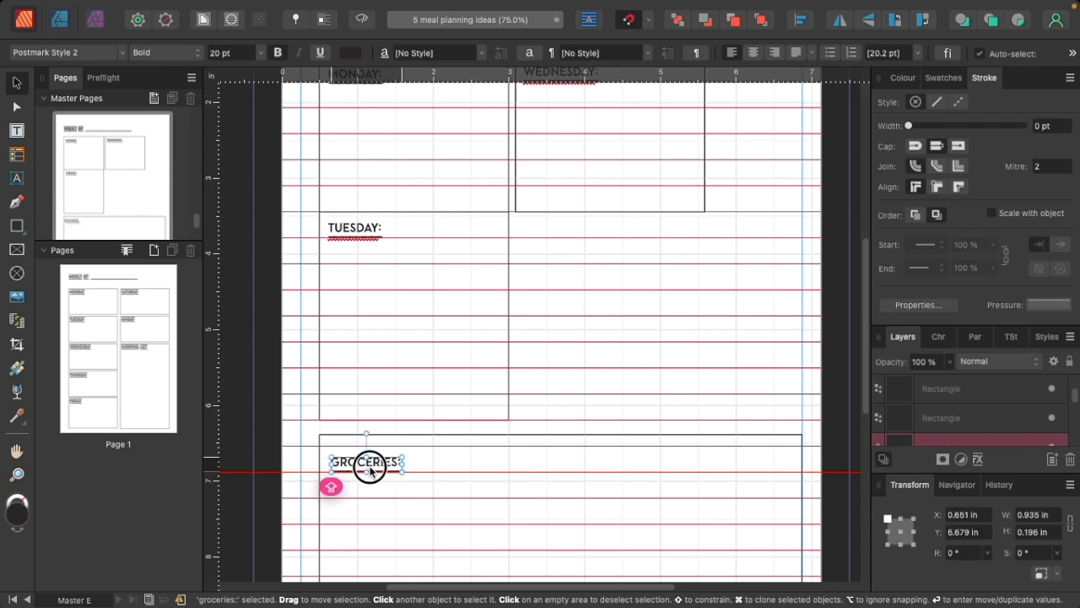
scroll(444, 373, "down", 6)
left_click(445, 376)
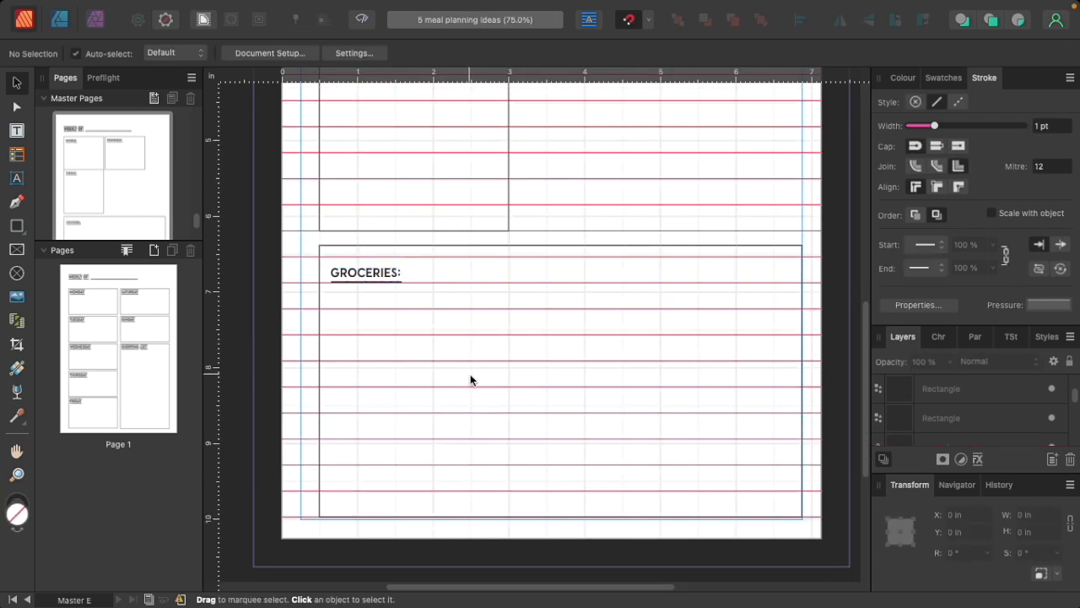
Draw a small checkbox rectangle about 0.21 by 0.13 in under the groceries label and move it down slightly
scroll(470, 375, "up", 1)
left_click(18, 226)
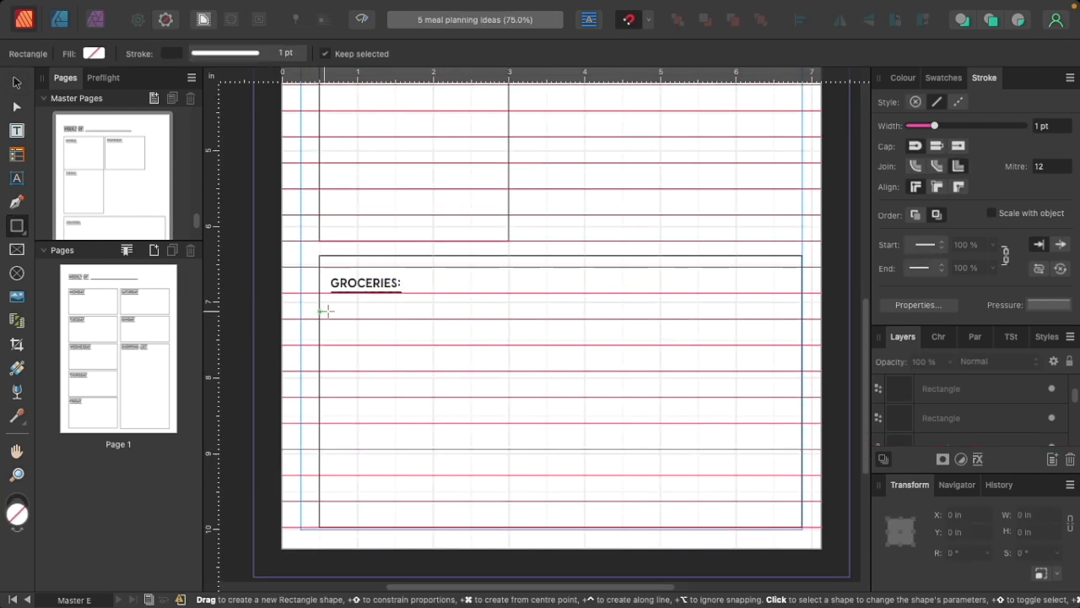
left_click_drag(331, 300, 347, 312)
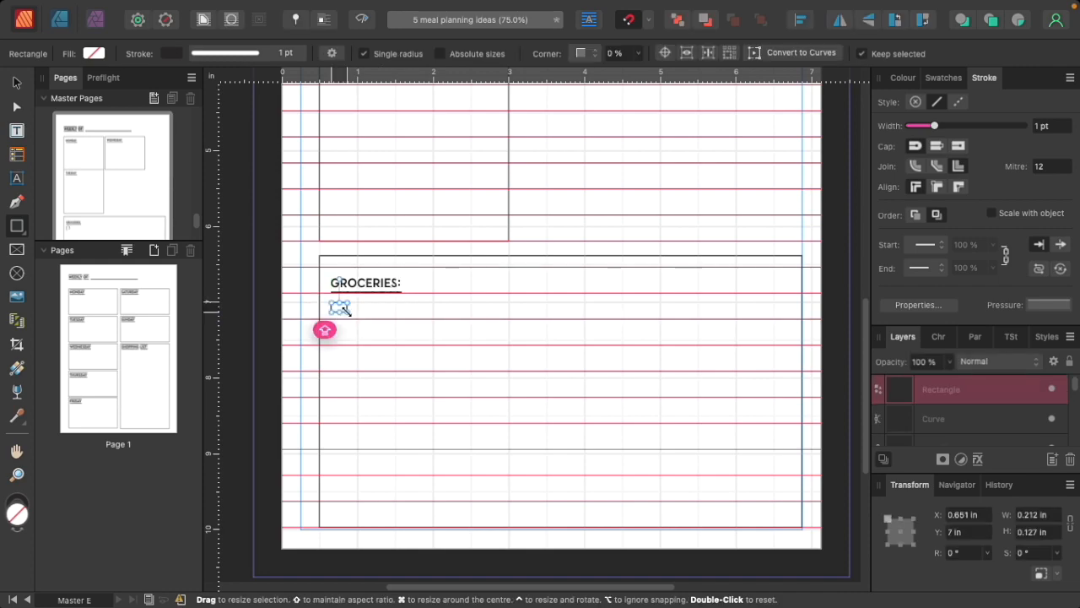
left_click(16, 82)
left_click_drag(339, 311, 335, 317)
left_click(338, 311)
left_click(334, 313)
Draw a horizontal 2 in line with the Pen tool beside the groceries checkbox, starting at X 1 in, Y 7.219 in
key("p")
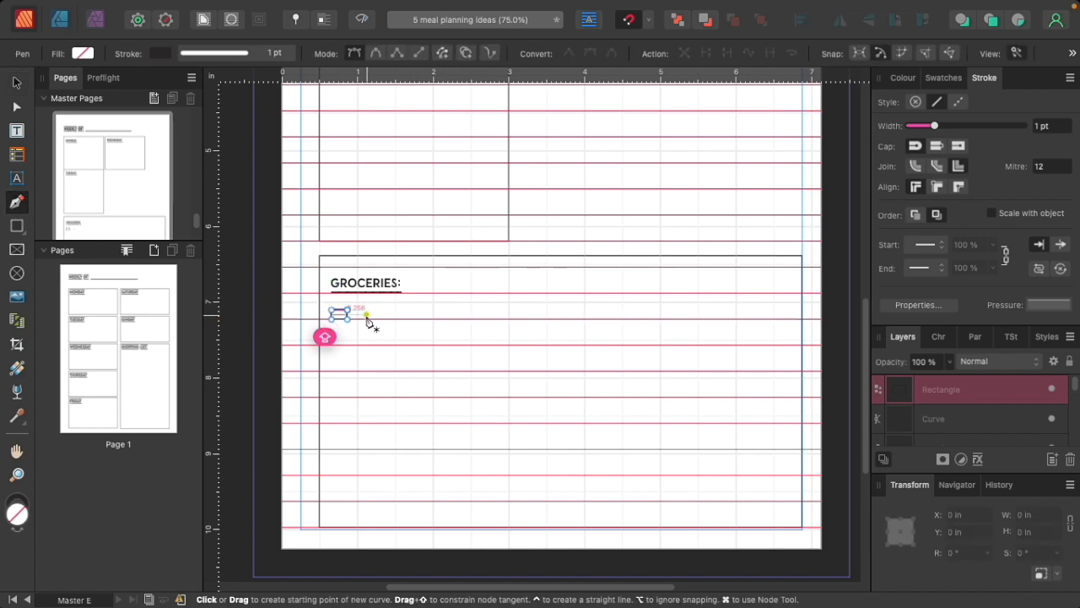
left_click(359, 316)
left_click(358, 316, "shift")
left_click(358, 318, "shift")
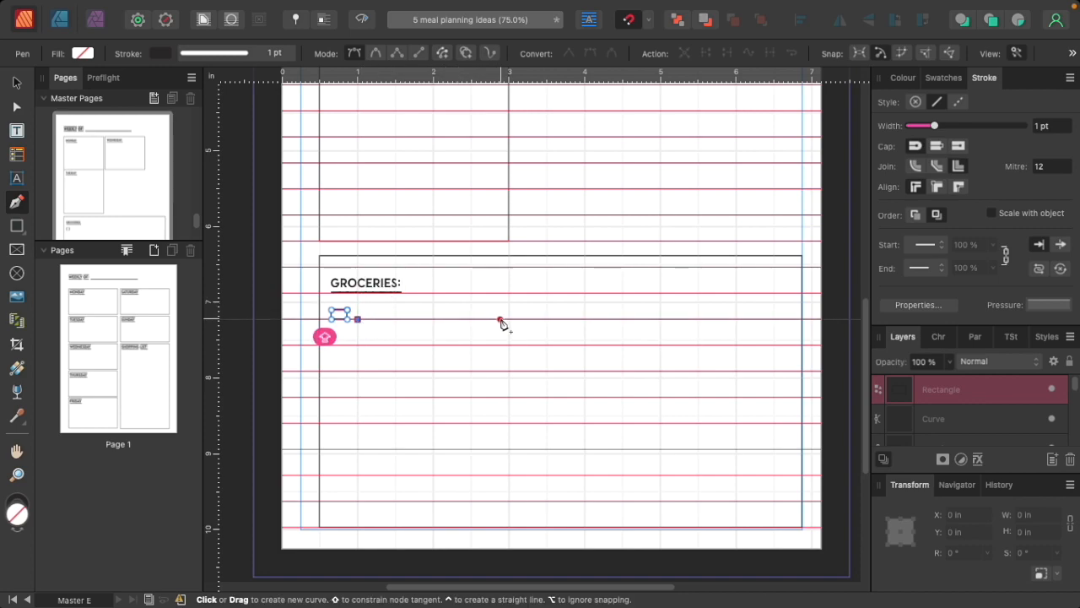
left_click(508, 319, "shift")
left_click(20, 83)
Duplicate the checkbox and its line eight times down the groceries box, one row per guide line
left_click(368, 362)
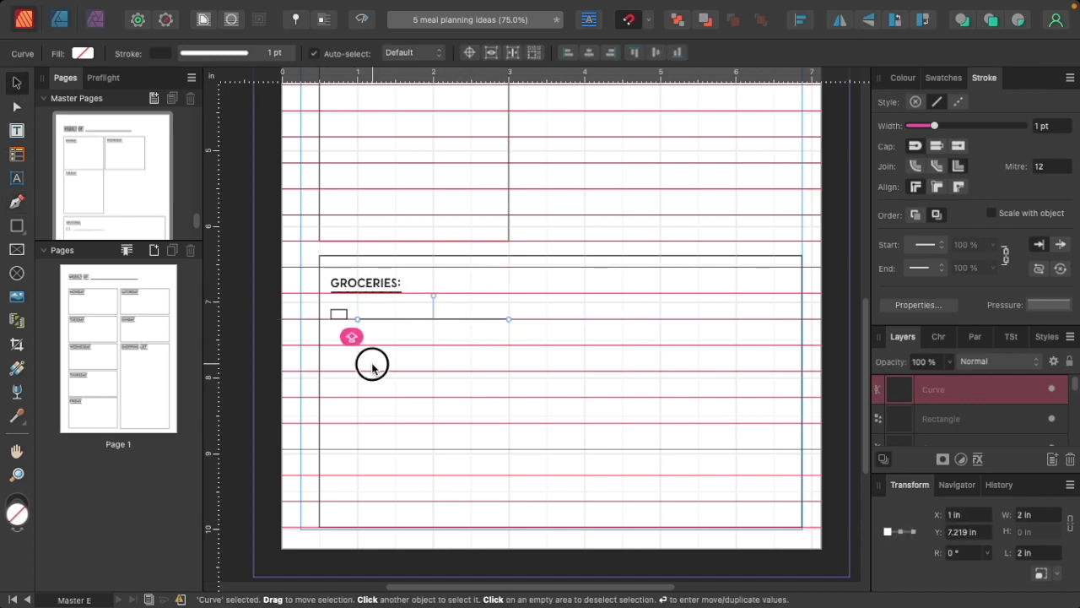
left_click_drag(309, 301, 653, 369)
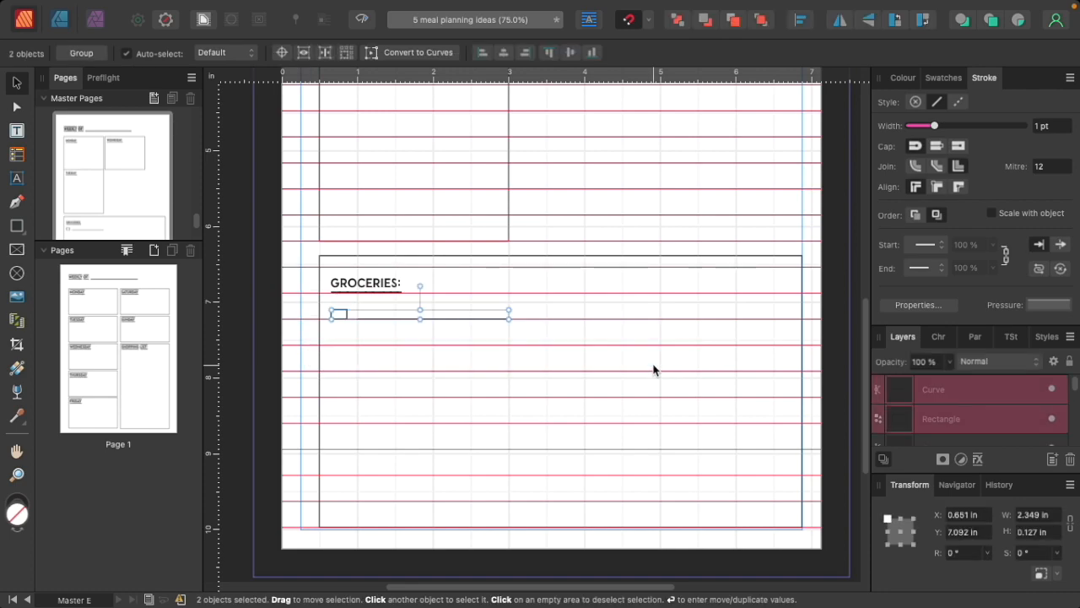
left_click_drag(442, 328, 445, 374)
key("super+j")
key("super+j")
key("super+j")
key("super+j")
key("super+j")
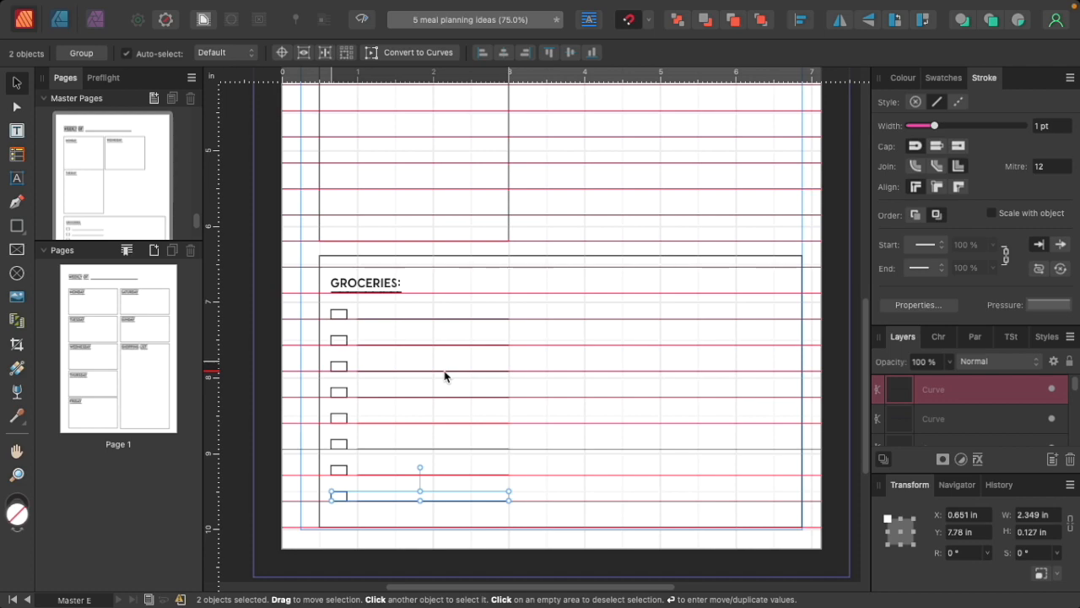
key("super+j")
Preview the page and undo the last duplicated checklist row at the groceries box's lower edge
left_click(684, 430)
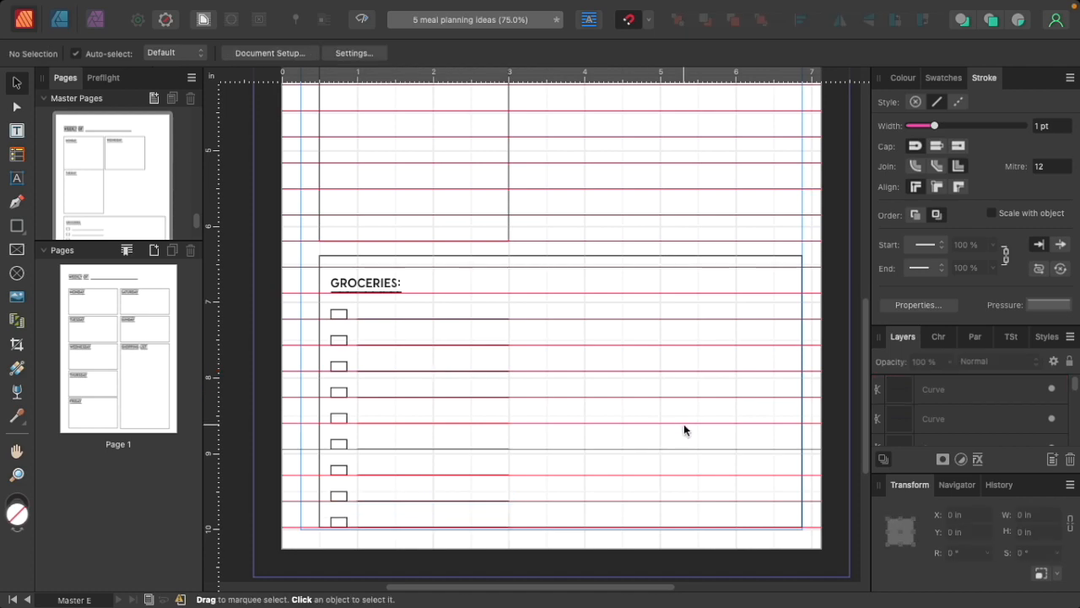
key("ctrl+w")
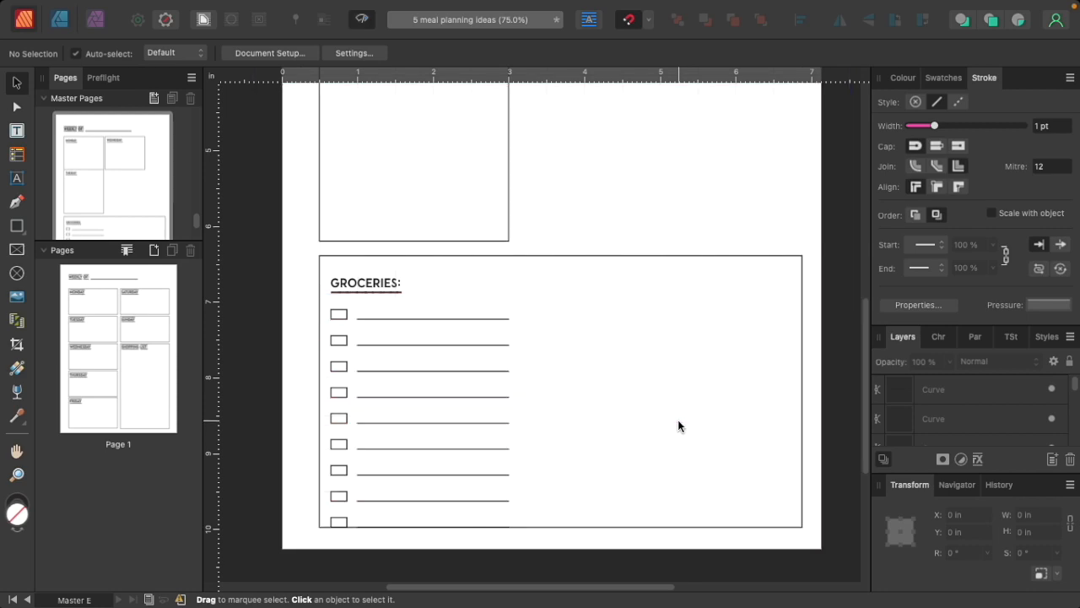
key("super+z")
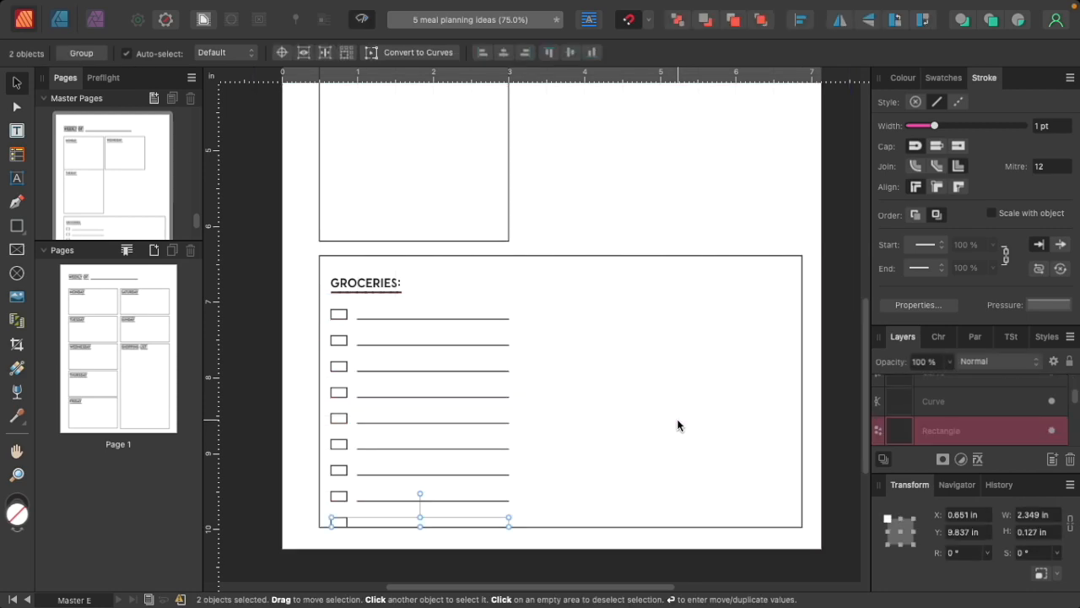
key("super+z")
left_click(630, 388)
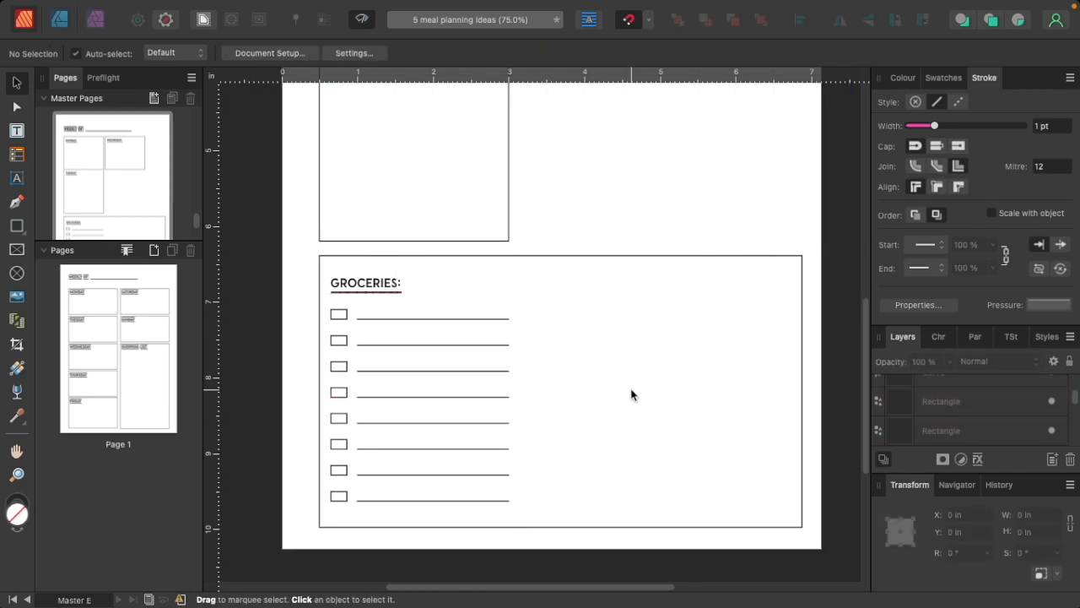
Duplicate the whole checklist column beside the first one at about X 3.401 in and preview the page
key("ctrl+w")
left_click_drag(325, 302, 564, 519)
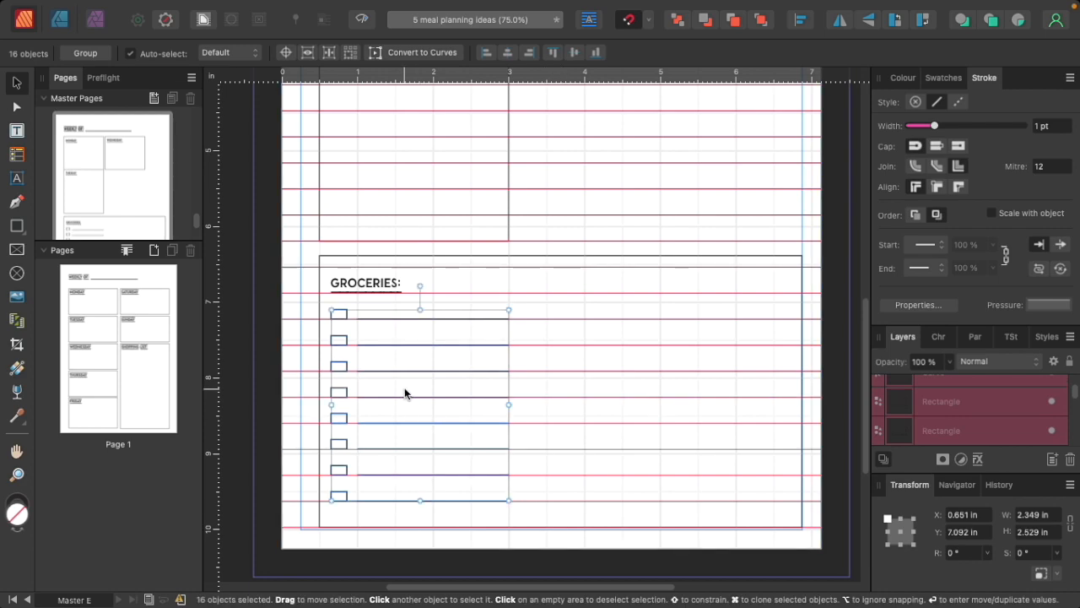
left_click_drag(405, 390, 617, 402)
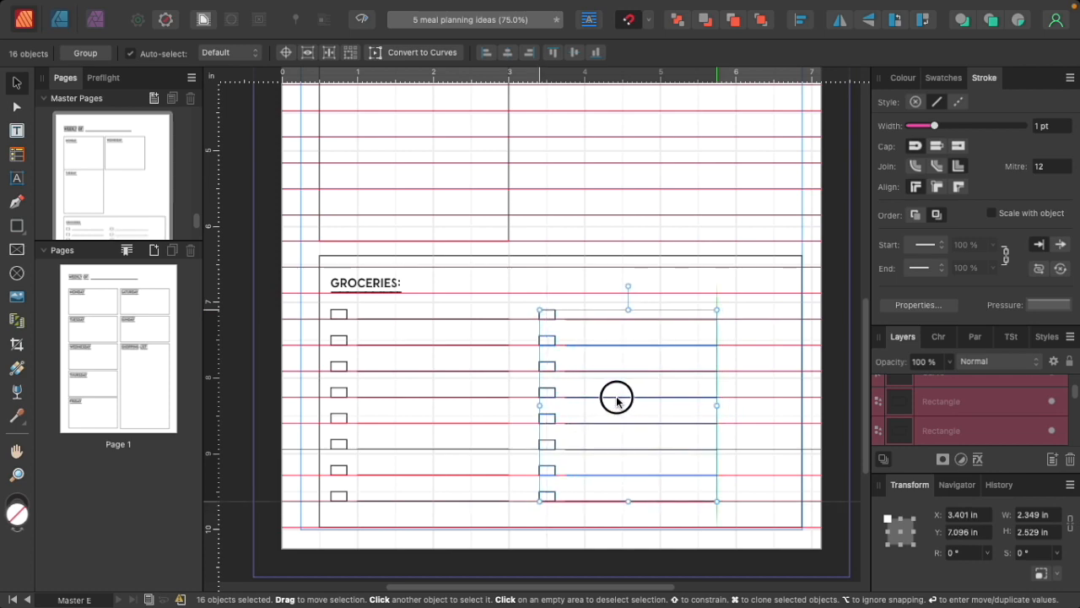
left_click_drag(617, 402, 617, 402)
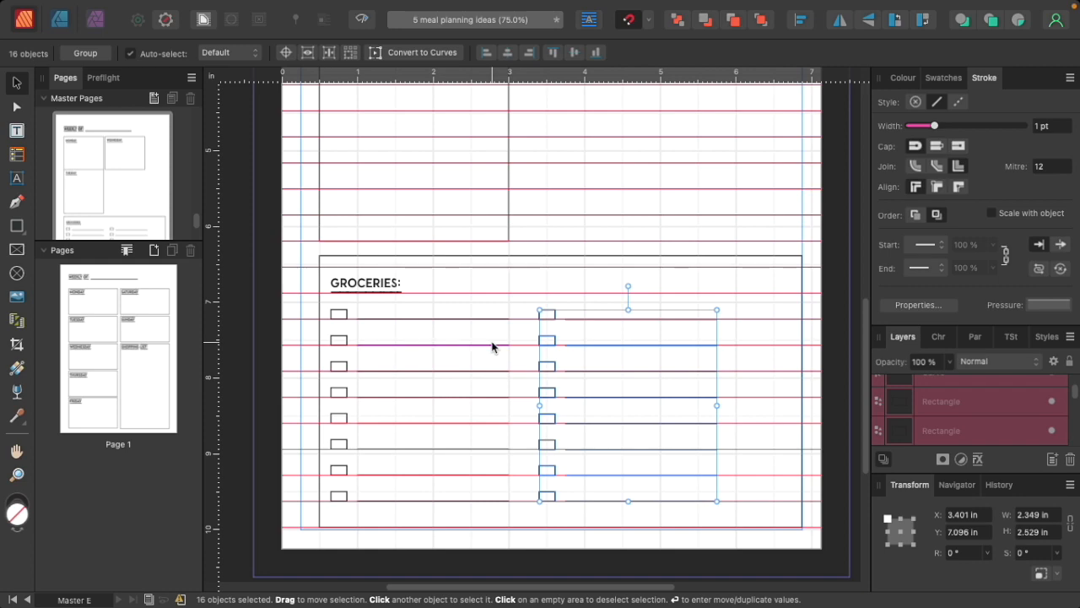
key("ctrl+w")
left_click(651, 186)
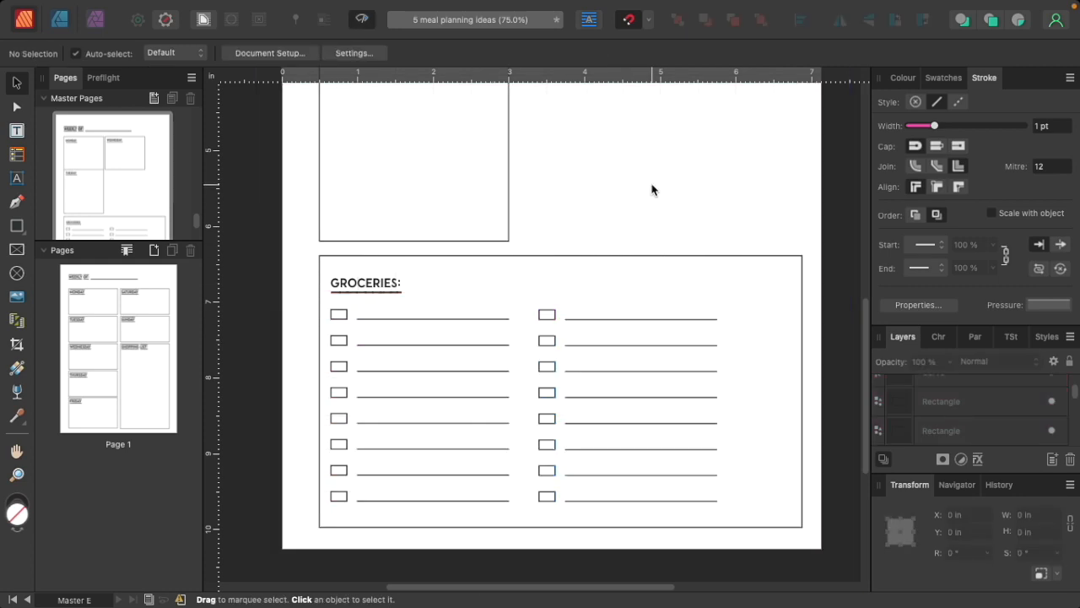
Shorten the Wednesday rectangle to a height of 1.375 in by raising its lower edge
scroll(652, 189, "up", 2)
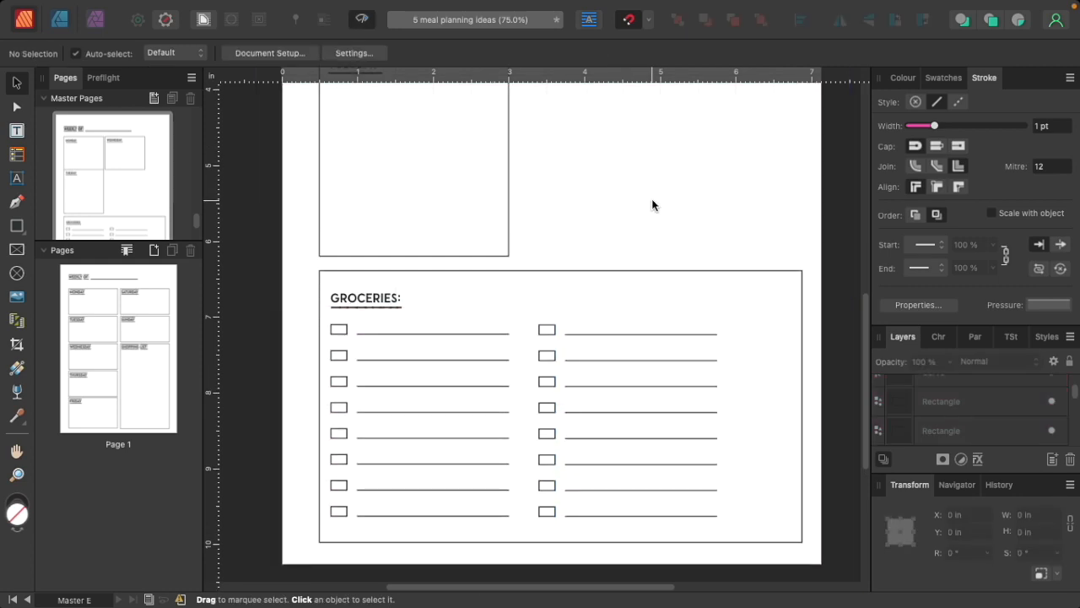
scroll(651, 205, "down", 3)
scroll(651, 205, "up", 8)
scroll(652, 212, "up", 5)
scroll(646, 218, "down", 6)
left_click(601, 259)
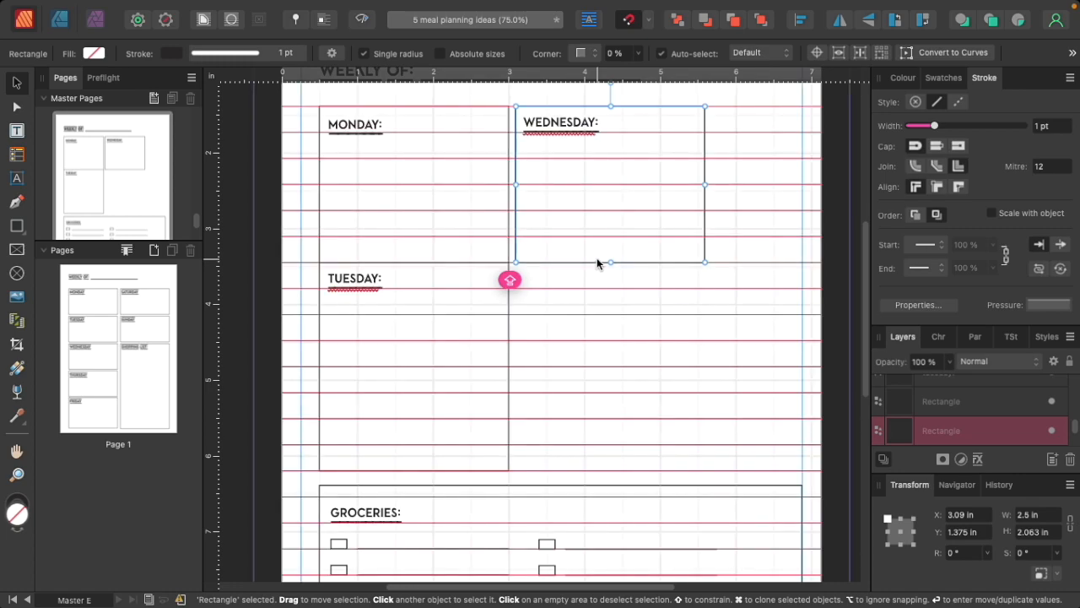
mouse_move(609, 262)
left_mouse_down()
mouse_move(611, 230)
mouse_move(610, 258)
left_mouse_up()
key("shift")
left_click(748, 299)
left_click_drag(747, 298, 517, 102)
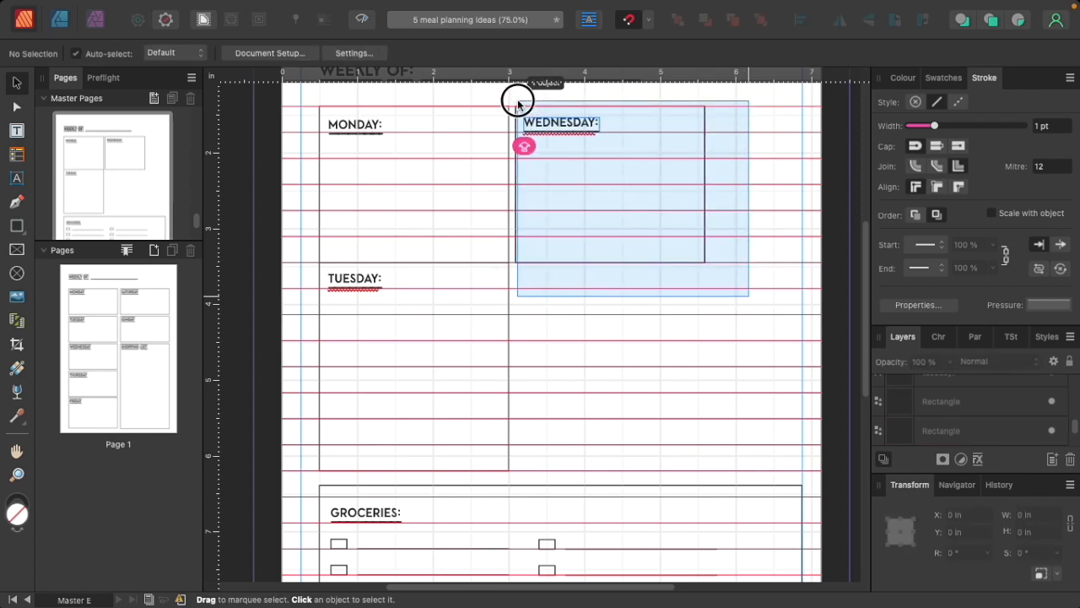
left_click_drag(517, 102, 518, 104)
left_click(624, 265)
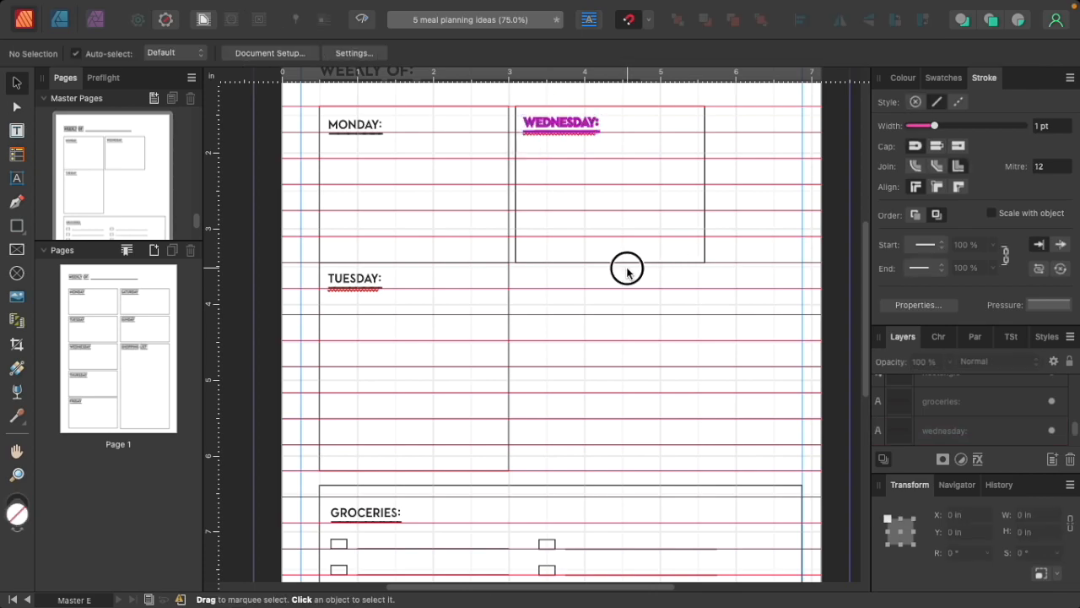
left_click(612, 262)
left_click_drag(612, 263, 609, 211)
Duplicate the Wednesday box and label below at Y 2.875 in and change the copied label to "THURSDAY"
left_click_drag(771, 260, 565, 236)
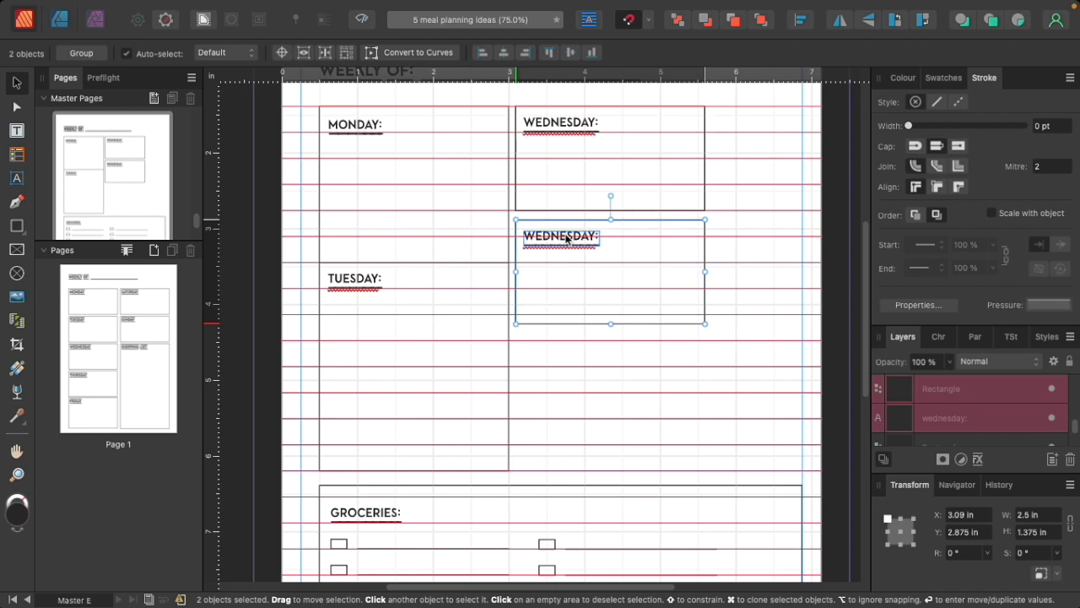
left_click(565, 236)
double_click(566, 236)
type("TH")
triple_click(564, 234)
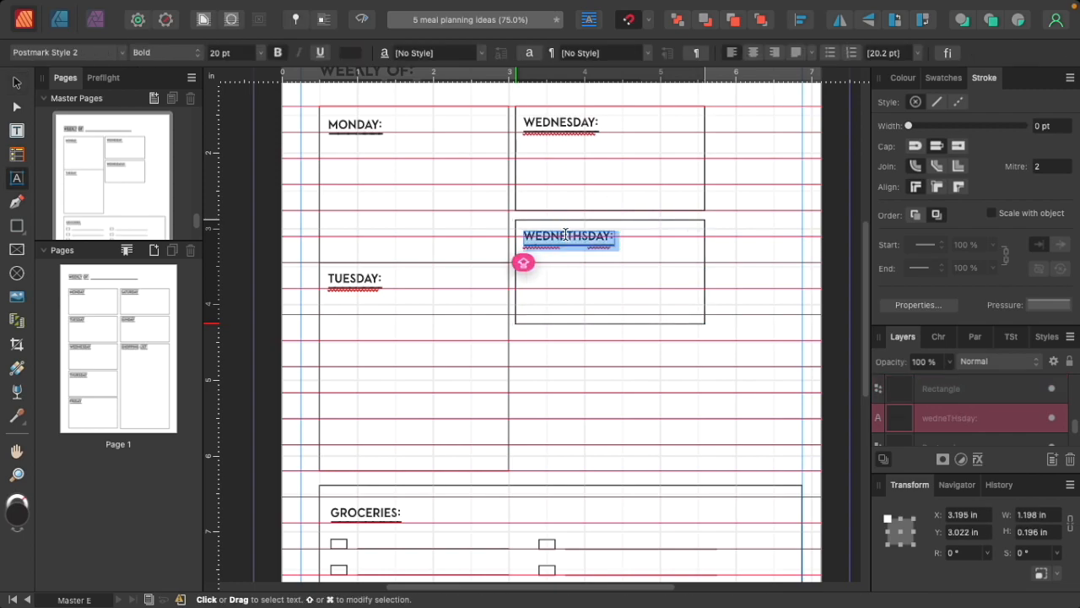
type("THURDAU")
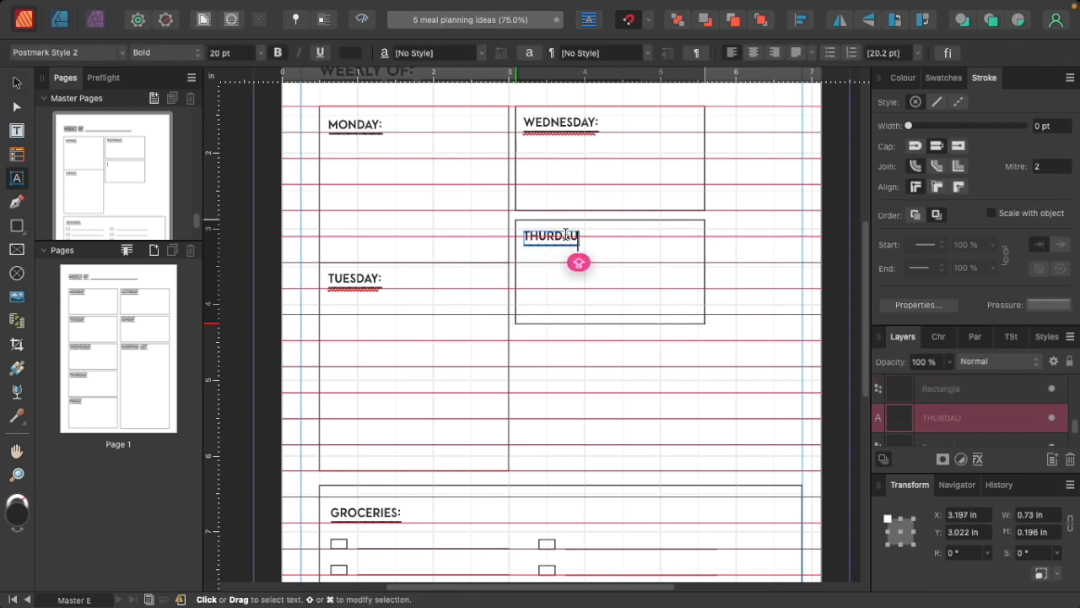
key("BackSpace")
type("SDAY")
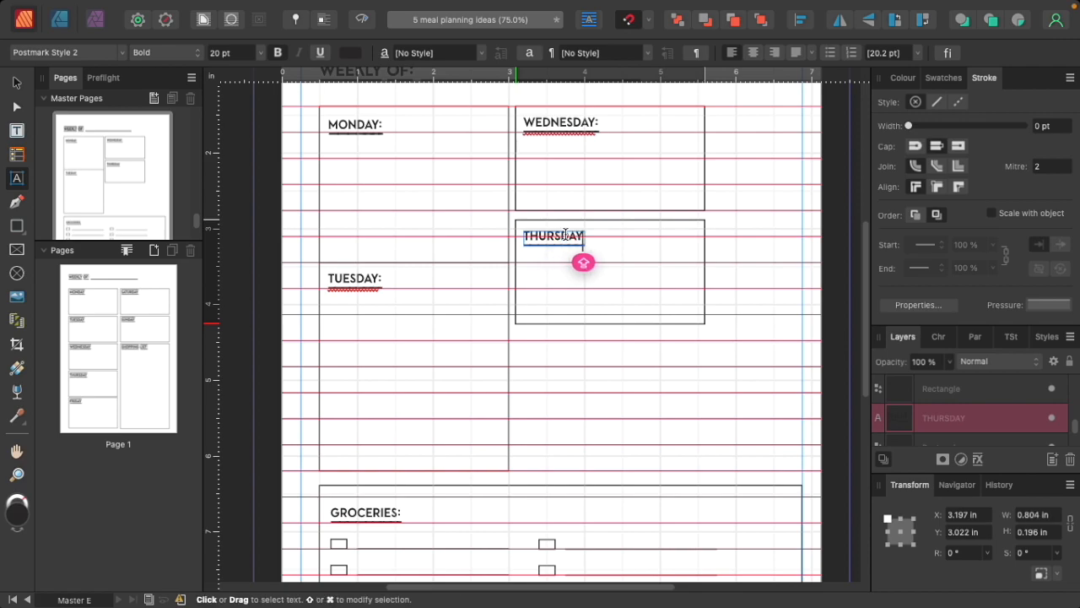
key("Escape")
Duplicate the Thursday box and label below at Y 4.375 in and change the copied label to "FRIDAY"
left_click(16, 82)
left_click(735, 357)
left_click_drag(741, 364, 513, 211)
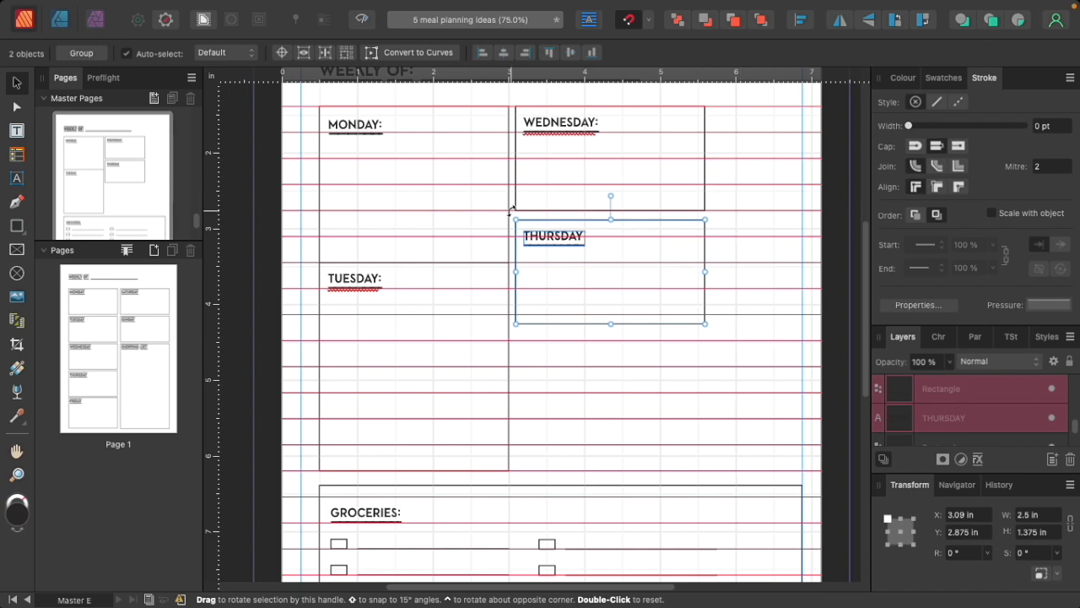
left_click_drag(564, 238, 562, 352)
left_click(740, 374)
left_click(562, 351)
left_click(562, 352)
double_click(562, 352)
type("FRIDAY")
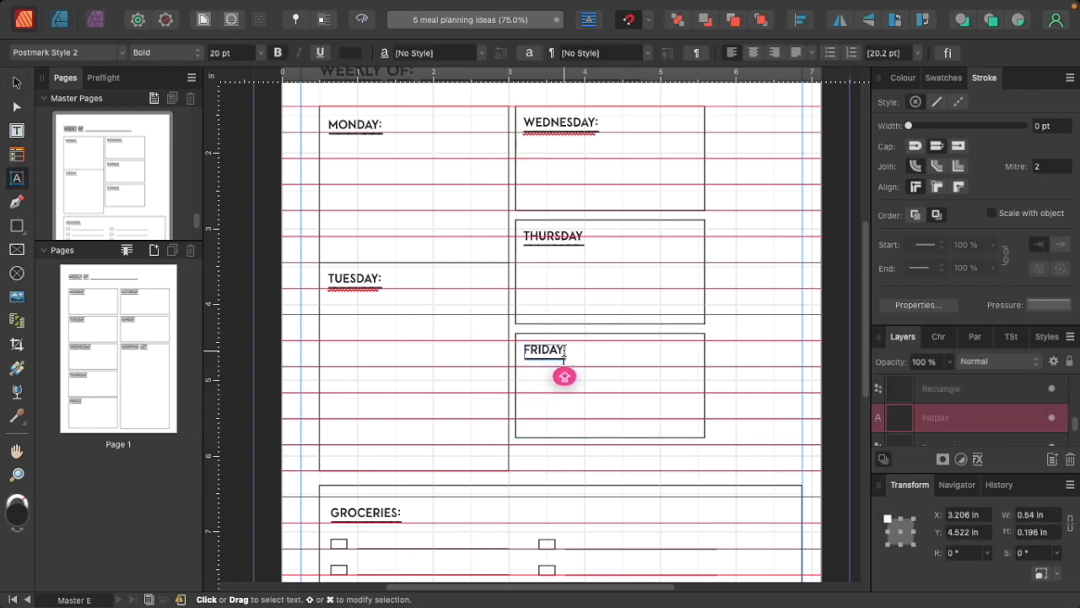
Add a colon to the end of the "THURSDAY" and "FRIDAY" labels
left_click(565, 236)
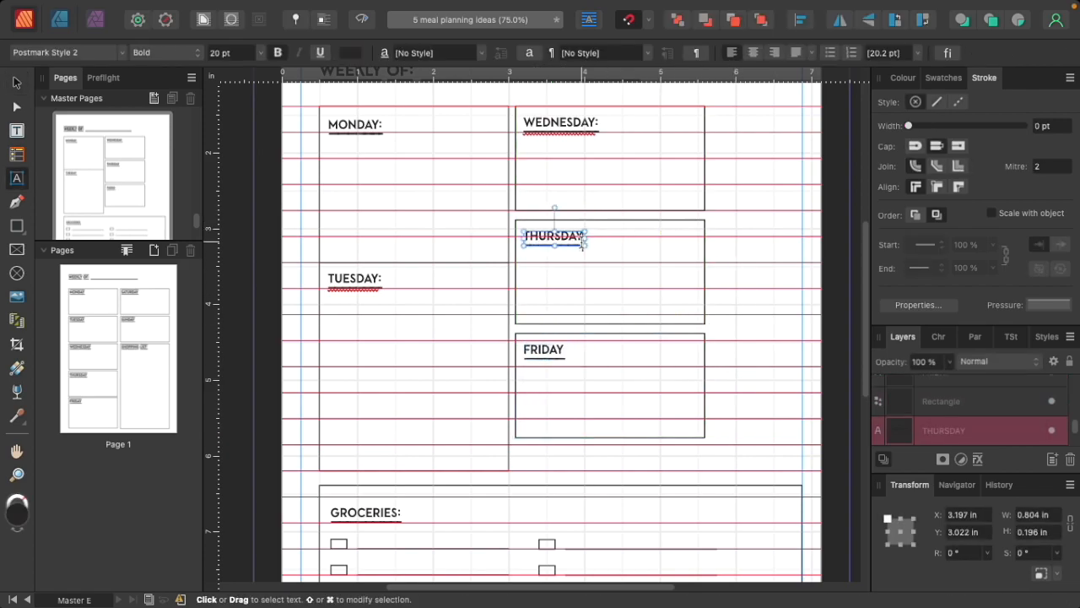
left_click(558, 350)
type(":")
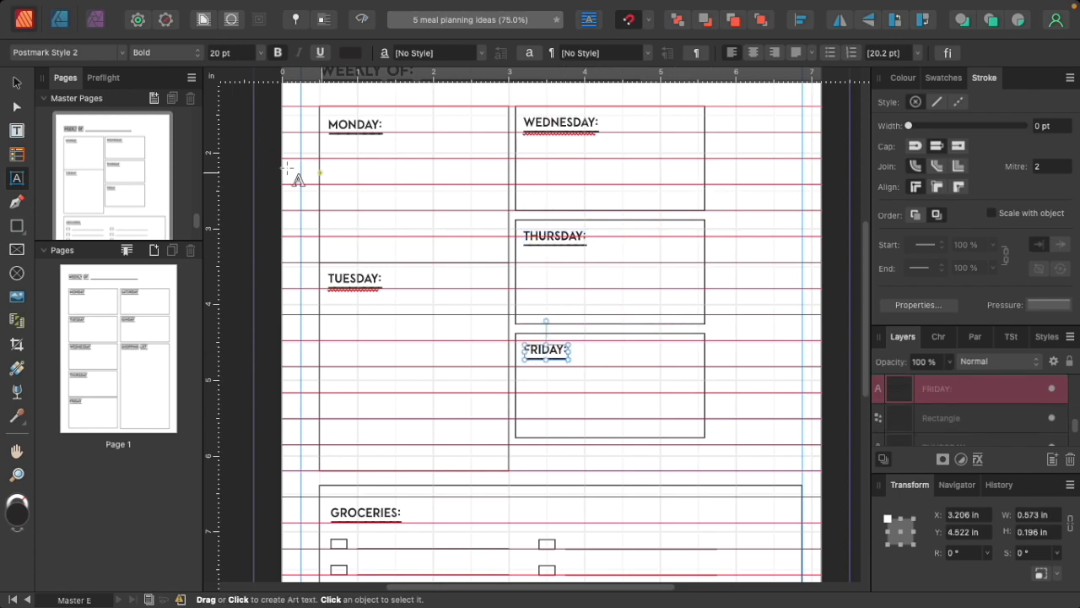
left_click(16, 82)
Extend the Friday rectangle's height to 1.813 in so its lower edge lines up with the Tuesday box
left_click(734, 224)
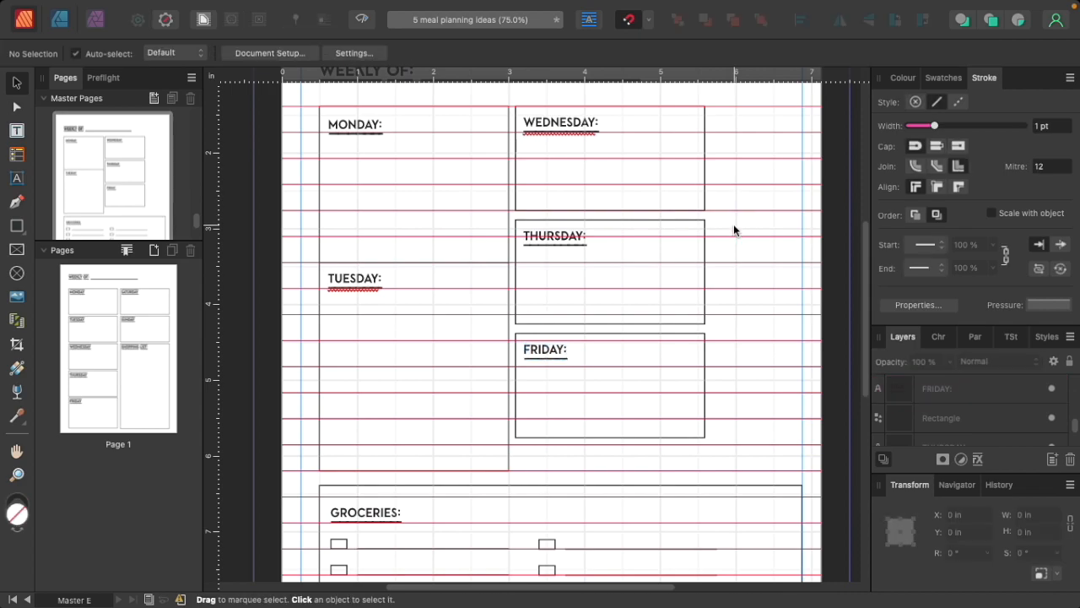
left_click(599, 438)
left_click_drag(610, 437, 613, 467)
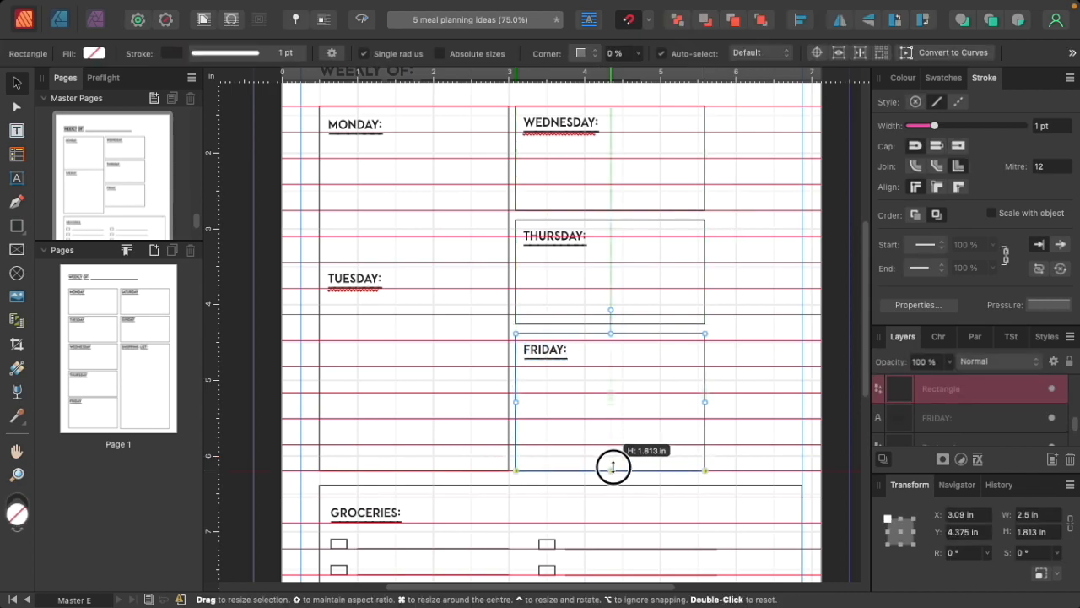
left_click(715, 388)
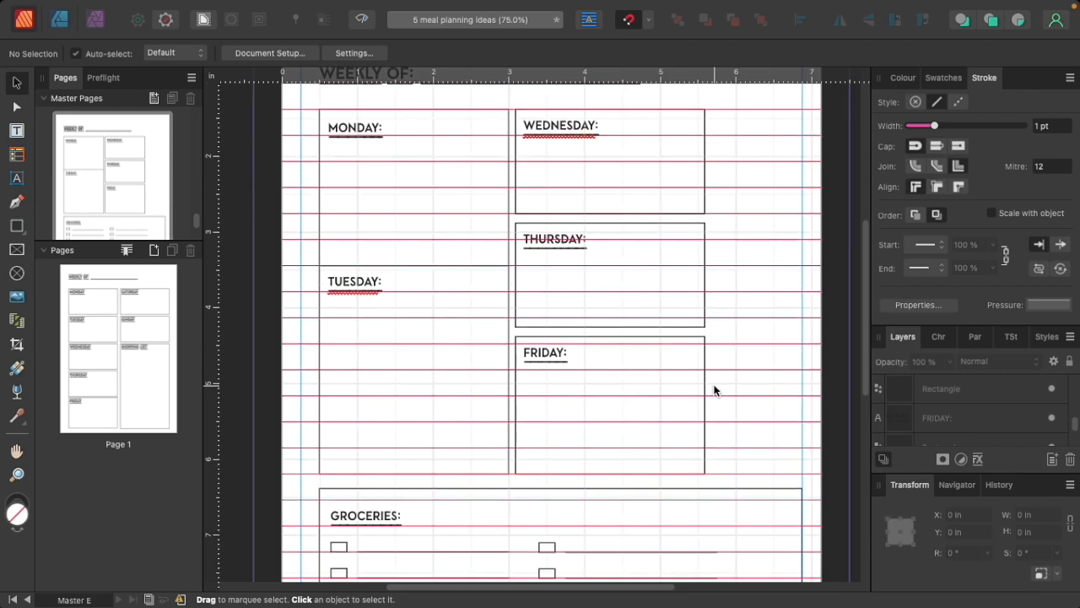
Preview the page without guides to check the layout and spacing of the weekday boxes, then leave preview mode
scroll(711, 381, "up", 2)
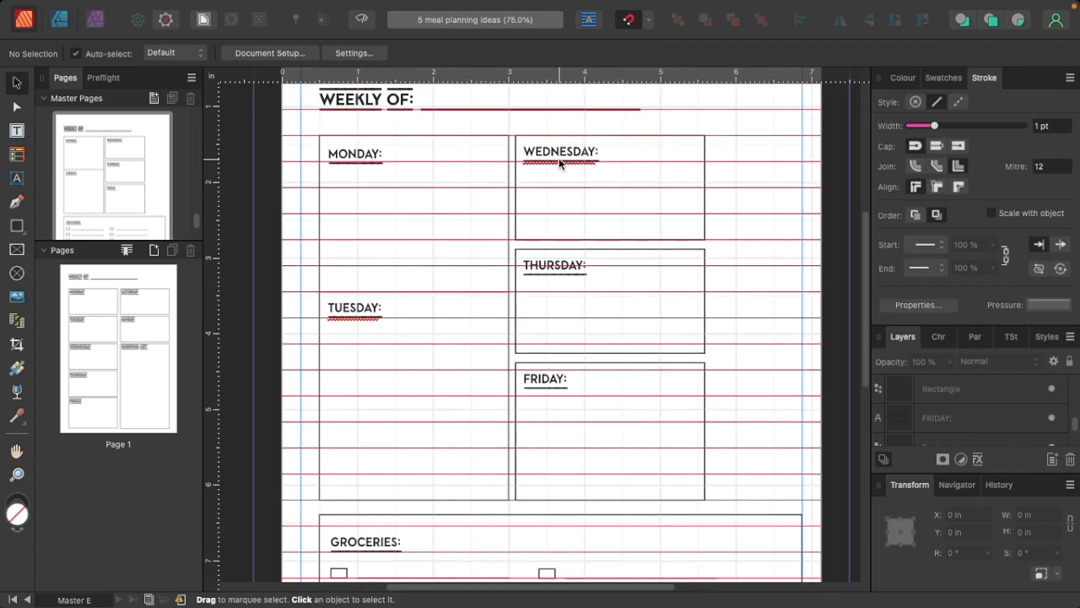
scroll(560, 170, "down", 1)
scroll(561, 176, "down", 1)
key("w")
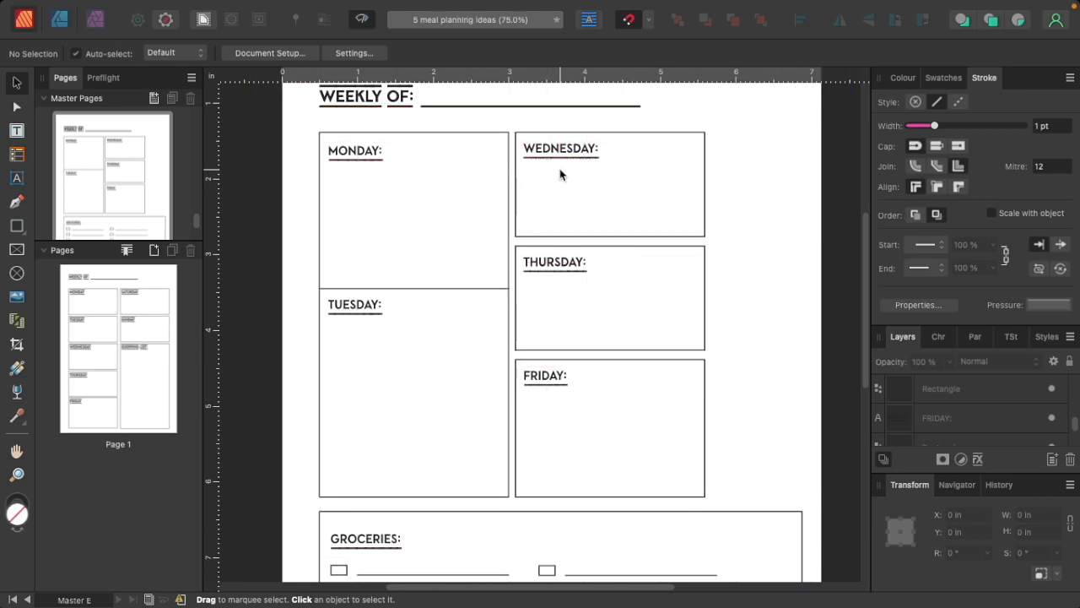
scroll(733, 298, "down", 1)
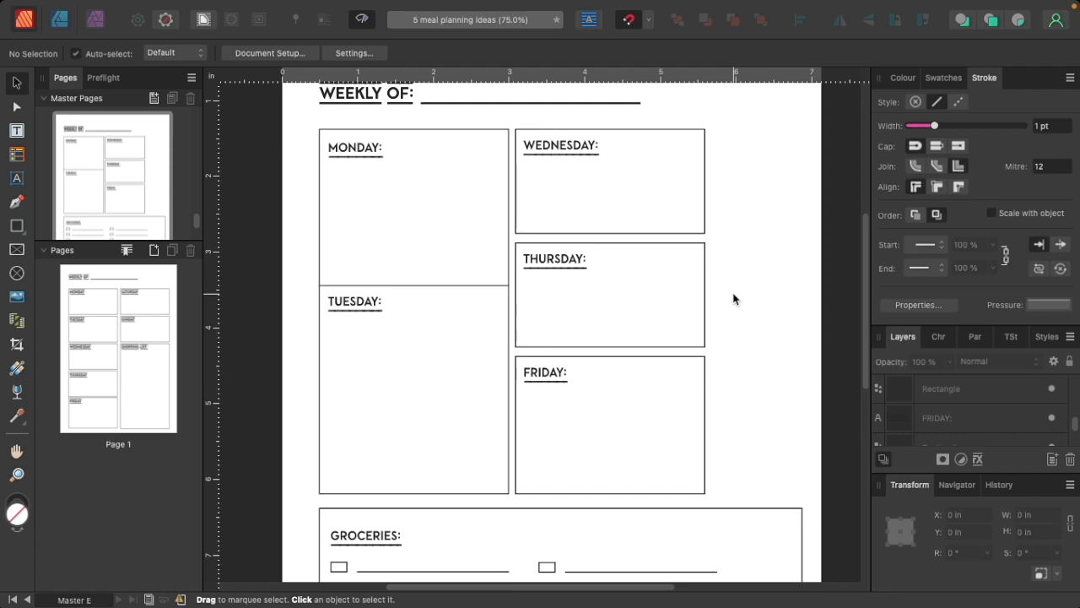
key("super+w")
left_click(571, 307)
key("w")
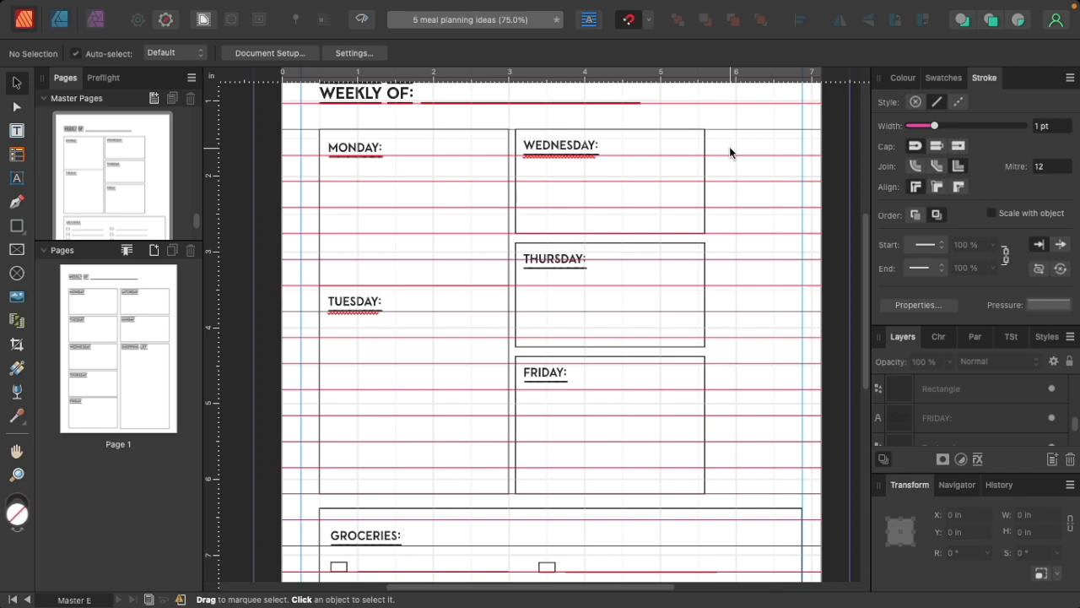
Duplicate the Wednesday rectangle beside it at X 5.662 in, narrow it to 1.213 in, and extend it down to the Friday box's lower edge
left_click(608, 129)
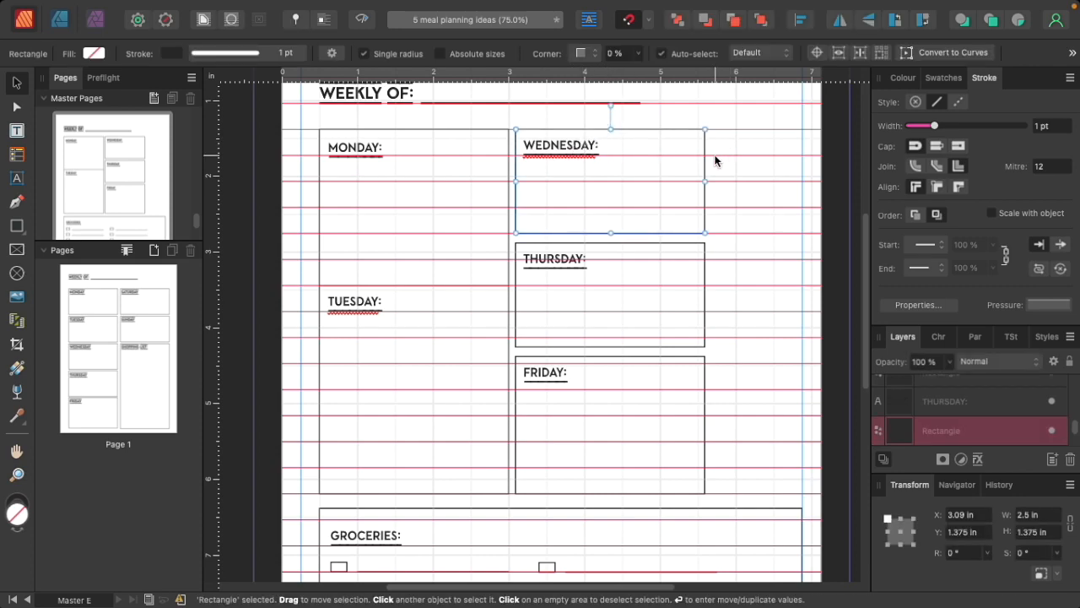
left_click_drag(687, 163, 802, 179)
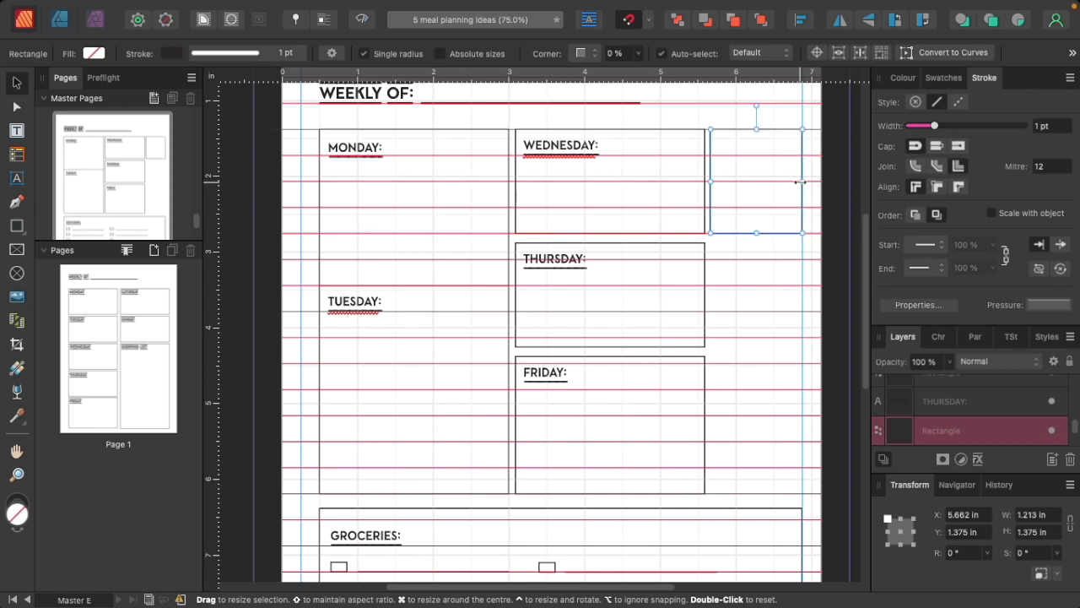
left_click_drag(757, 233, 768, 493)
Duplicate the "WEDNESDAY:" label into the upper part of the tall narrow box at about Y 1.554 in and change its text to "SATURDAY:"
left_click(564, 149)
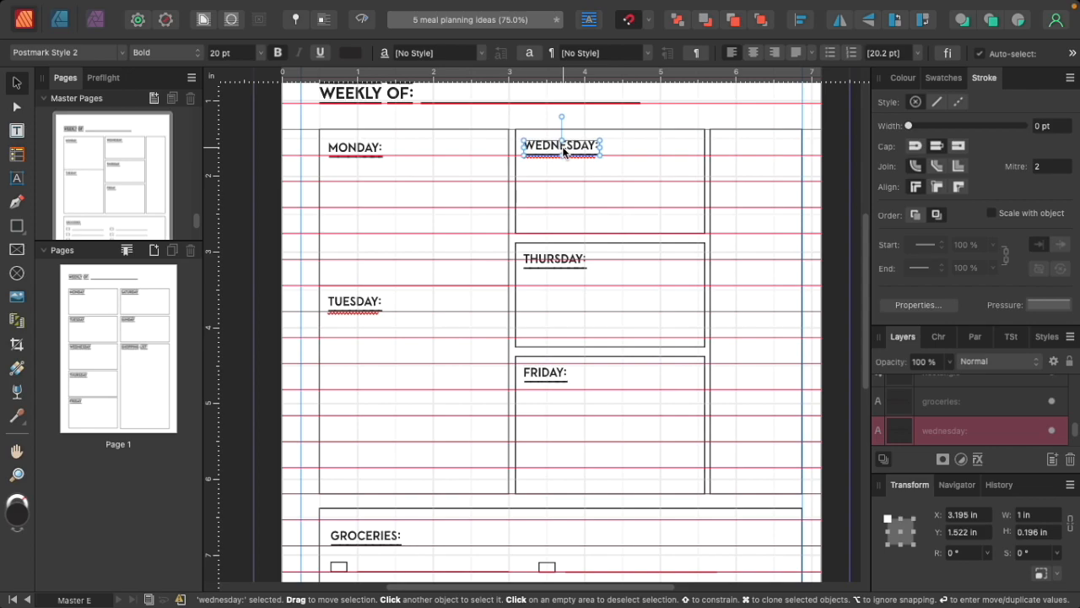
left_click_drag(564, 151, 762, 150)
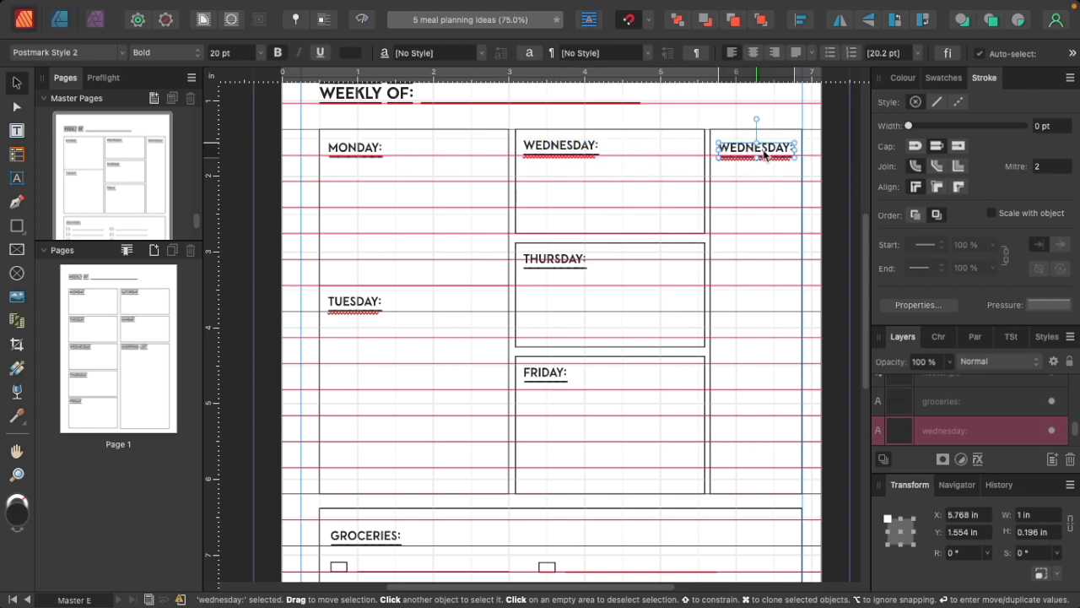
double_click(762, 150)
type("SATURDAY:")
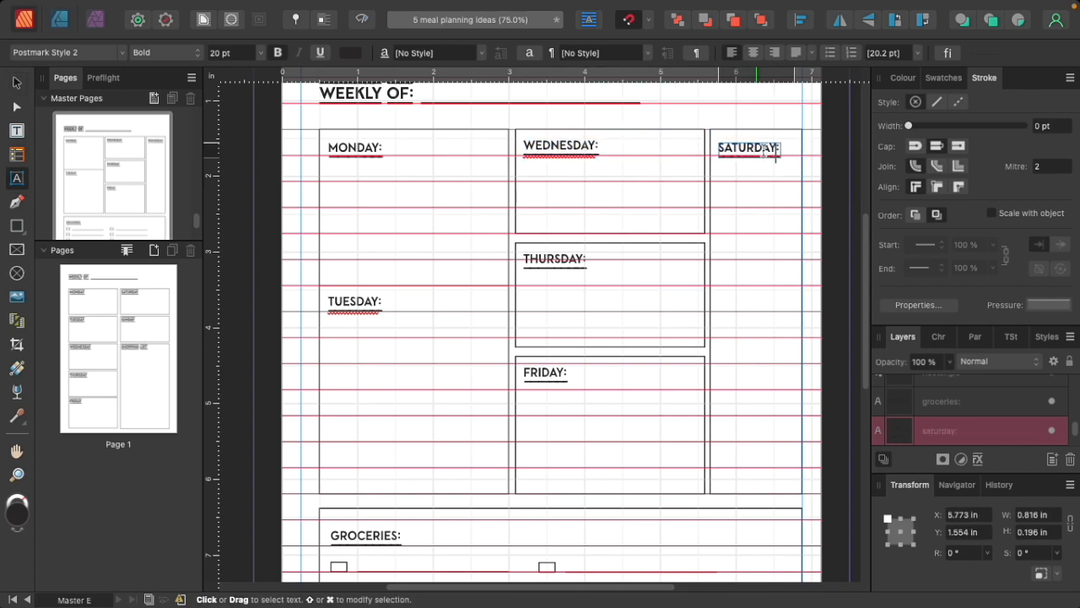
left_click(16, 82)
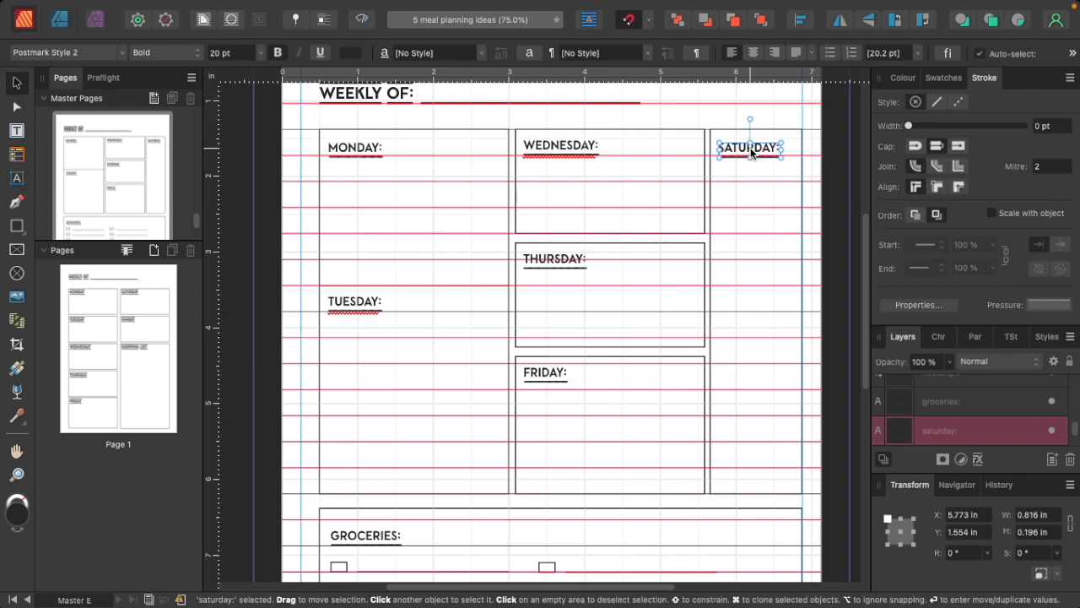
Duplicate the "SATURDAY:" label to about Y 3.929 in inside the tall narrow box and change the copy's text to "SUNDAY:"
left_click_drag(750, 152, 747, 332)
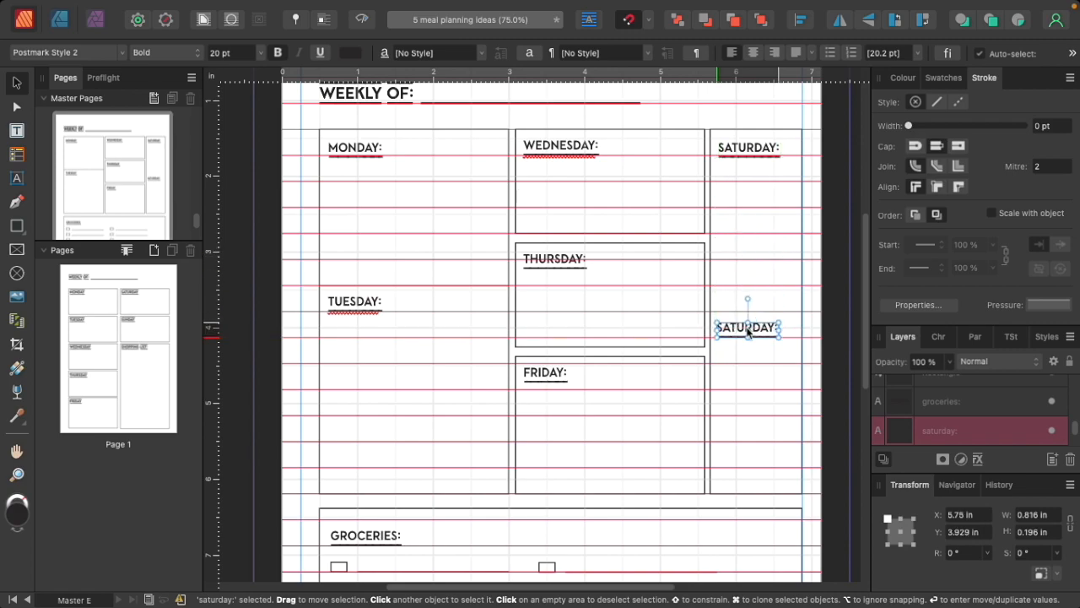
double_click(747, 329)
type("SUNDA")
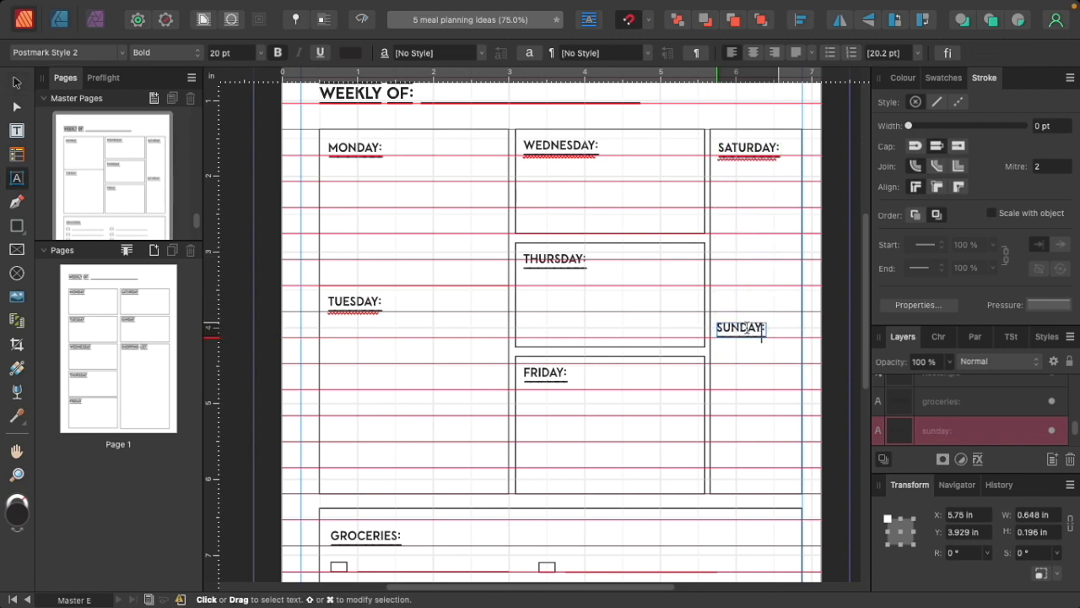
key("Escape")
left_click(16, 81)
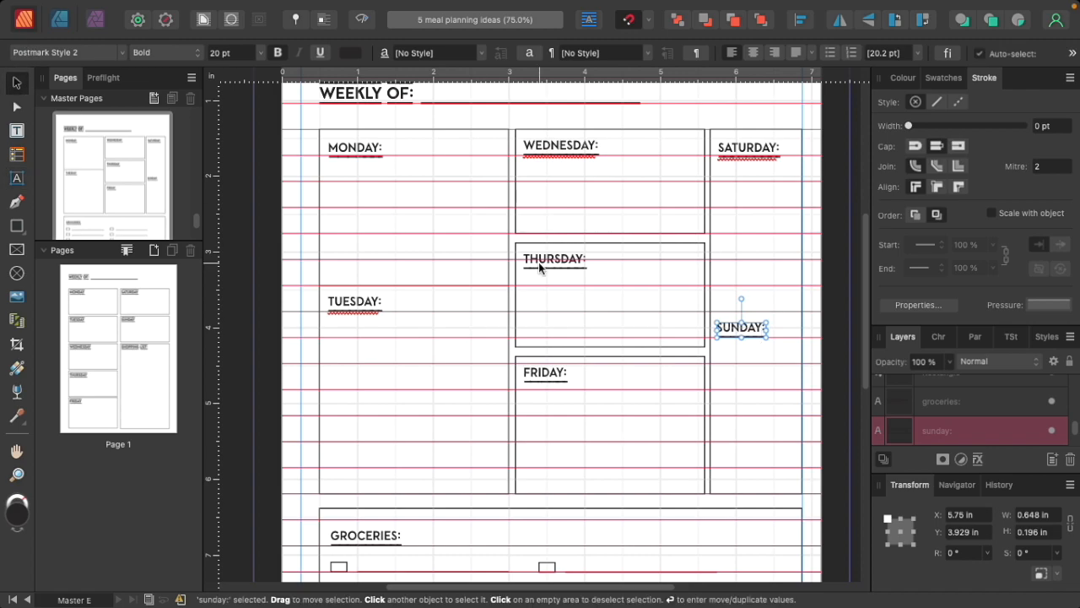
Hide the guides with preview mode and move the "SUNDAY:" label to X 5.773 in, Y 4.051 in, in line with "SATURDAY:"
key("w")
left_click(836, 299)
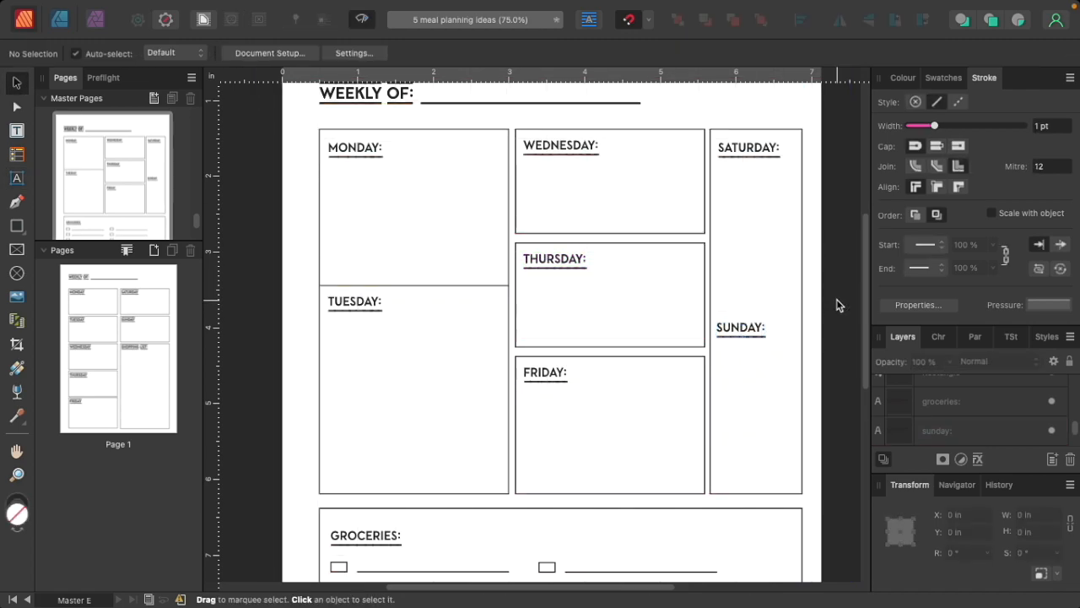
left_click(754, 332)
left_click_drag(754, 332, 757, 341)
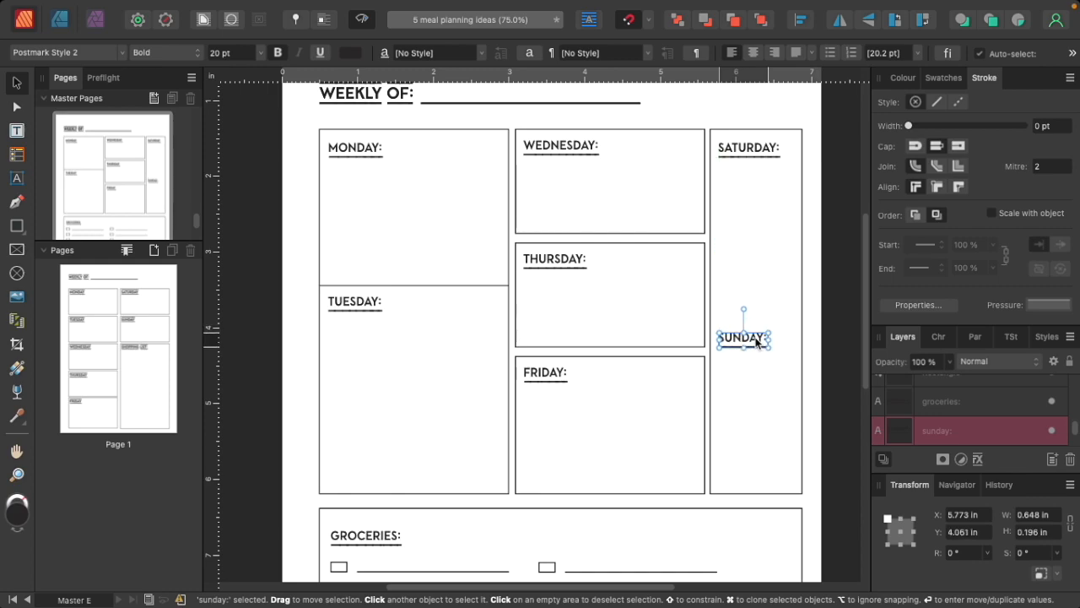
left_click(815, 333)
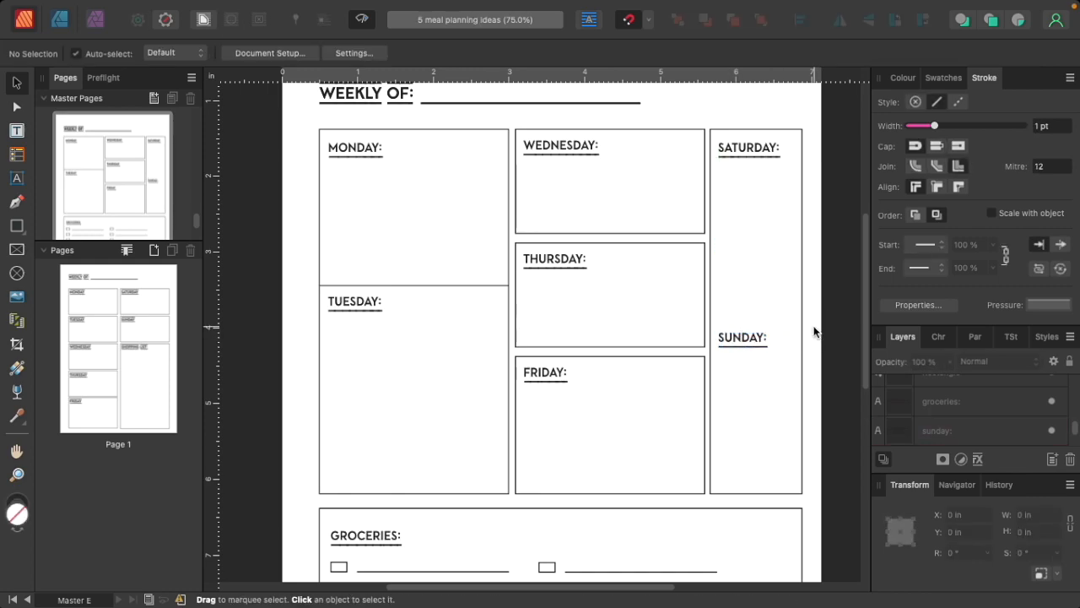
Show the guides again and shift both groceries checklist columns left, placing the "GROCERIES:" label and first column at X 0.575 in
scroll(814, 331, "down", 5)
scroll(814, 324, "down", 3)
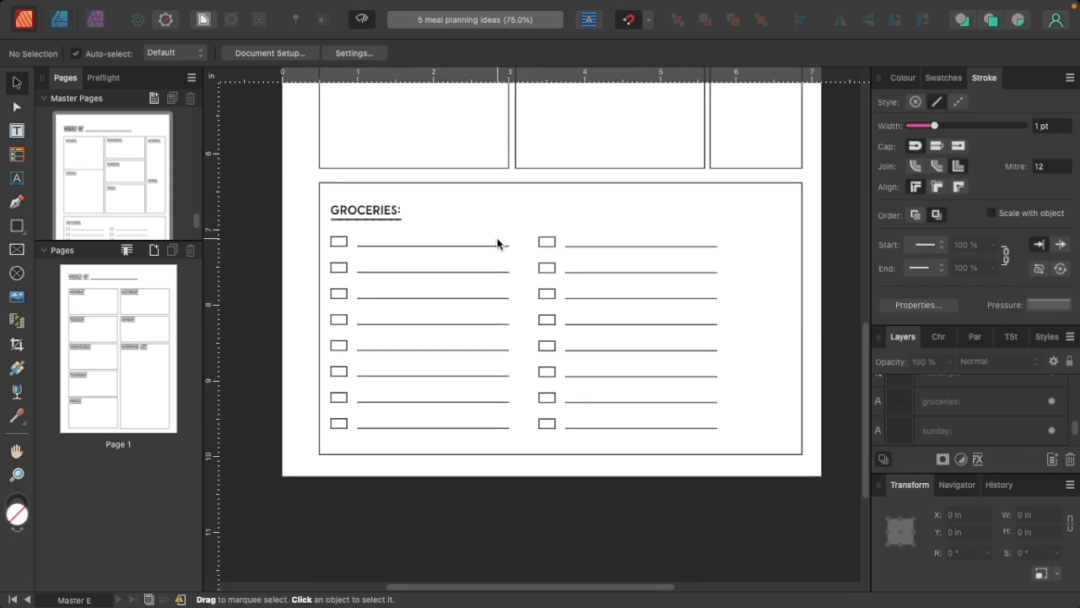
key("w")
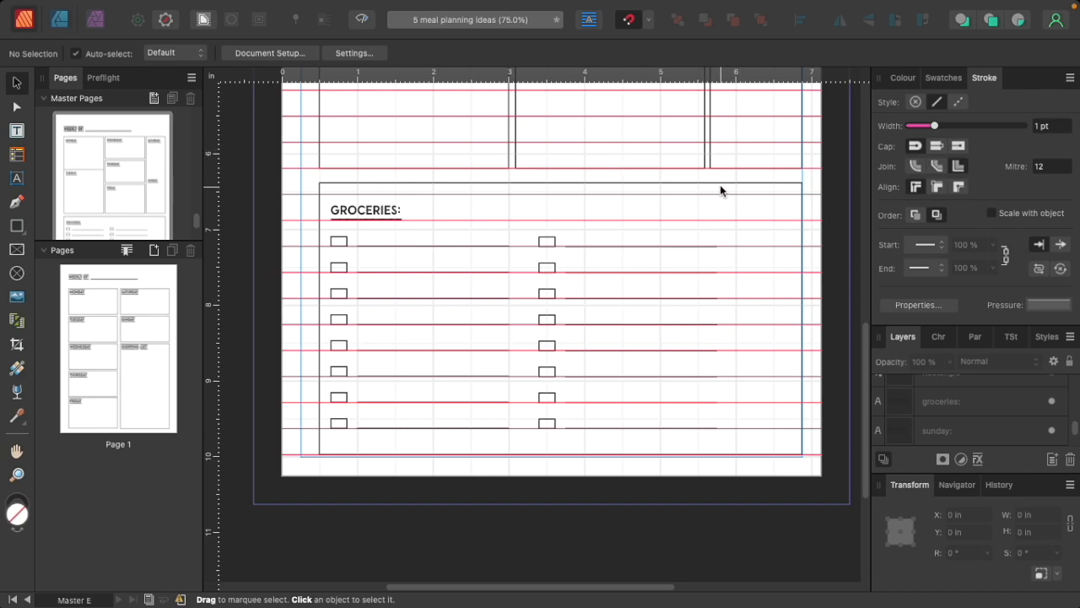
left_click_drag(520, 221, 777, 451)
left_click_drag(663, 382, 652, 381)
left_click_drag(502, 430, 372, 211)
left_click_drag(370, 211, 377, 211)
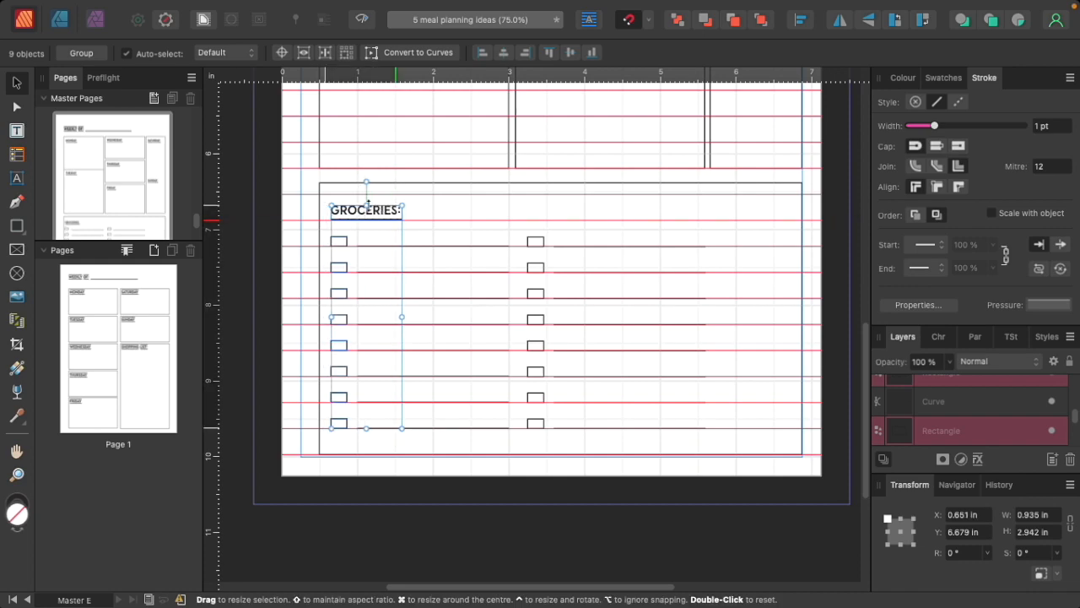
left_click_drag(510, 442, 366, 212)
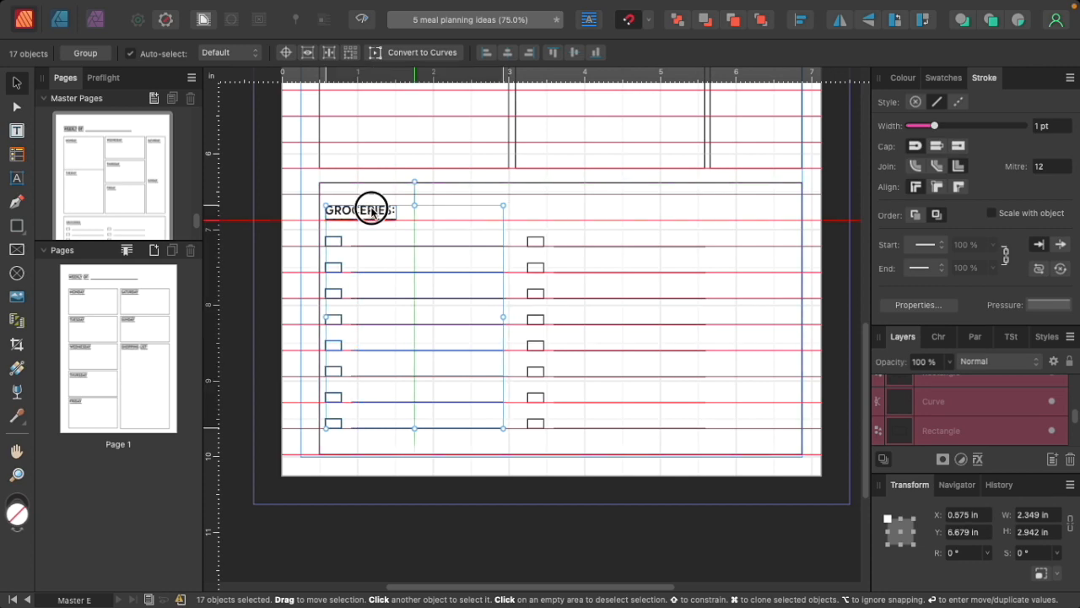
Preview the groceries box without guides and move the second checklist column slightly closer to the first, leaving preview mode when finished
key("w")
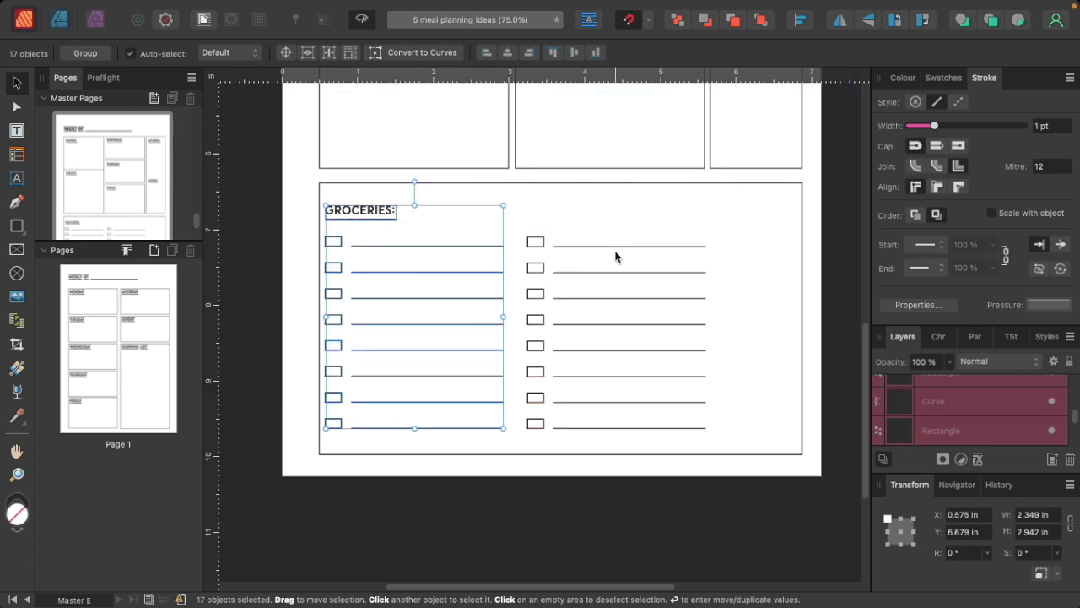
left_click(765, 298)
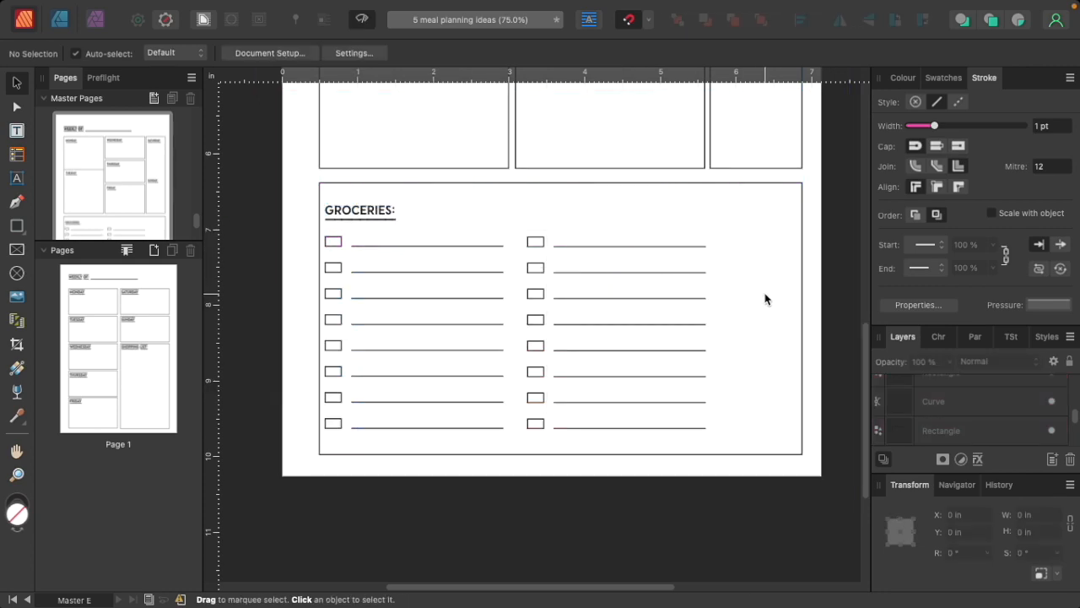
key("w")
left_click_drag(745, 442, 530, 243)
left_click(728, 287)
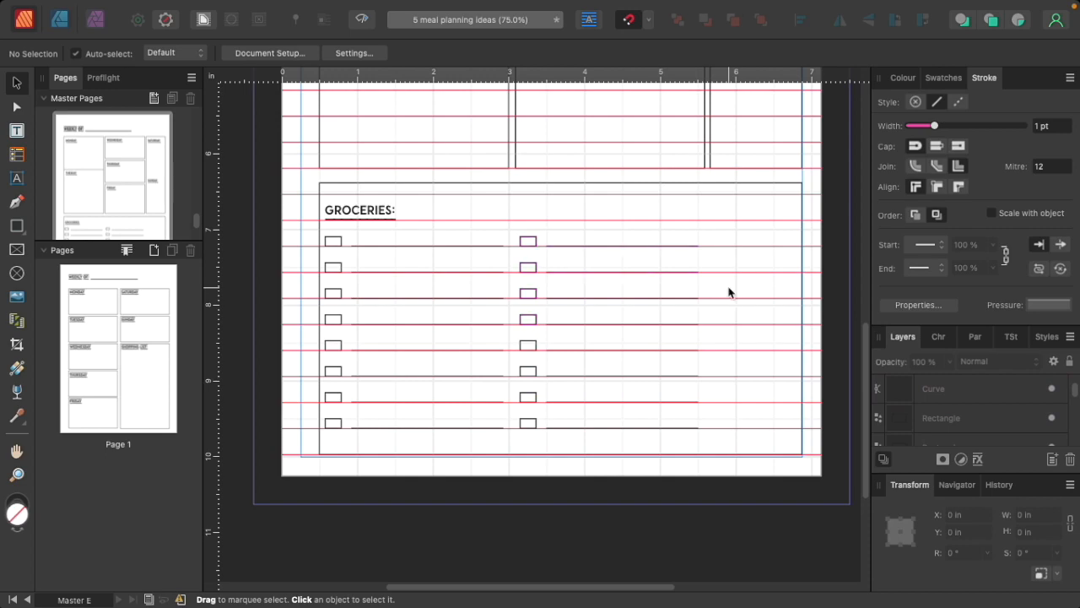
key("w")
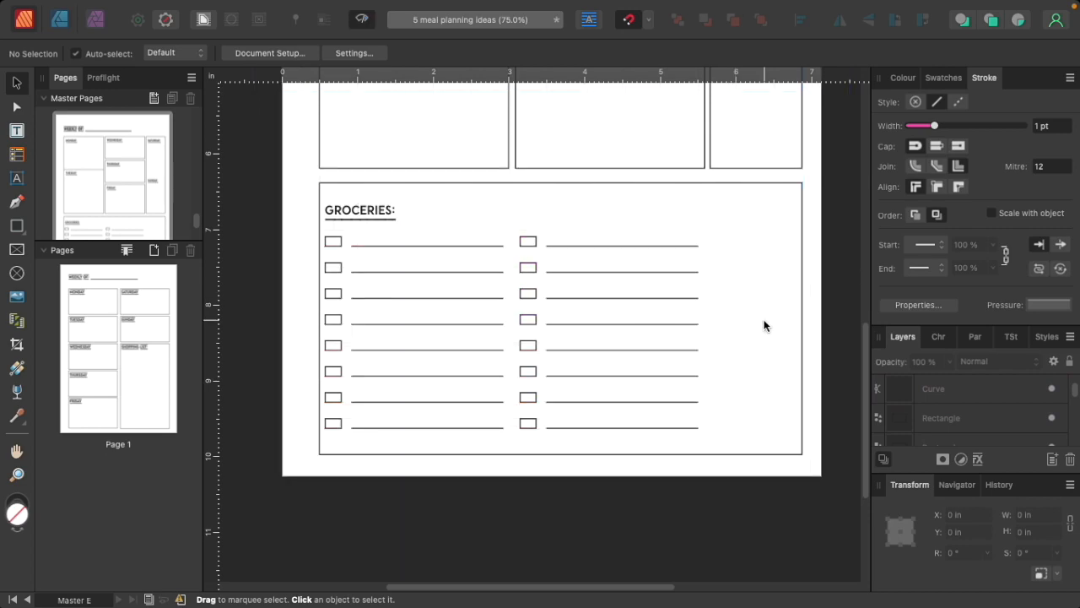
key("w")
left_click(17, 226)
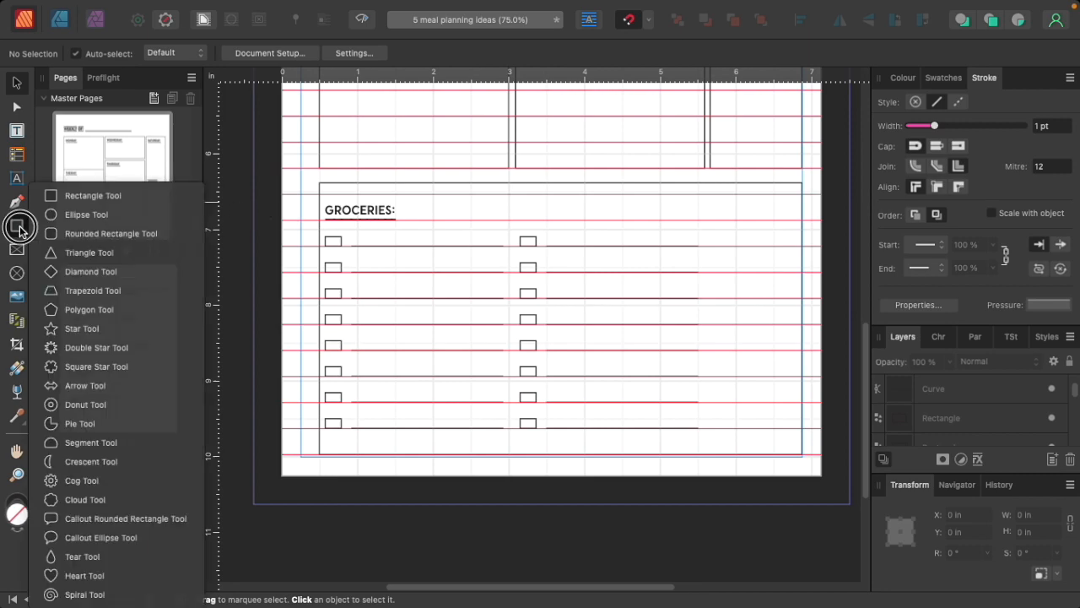
left_click(17, 201)
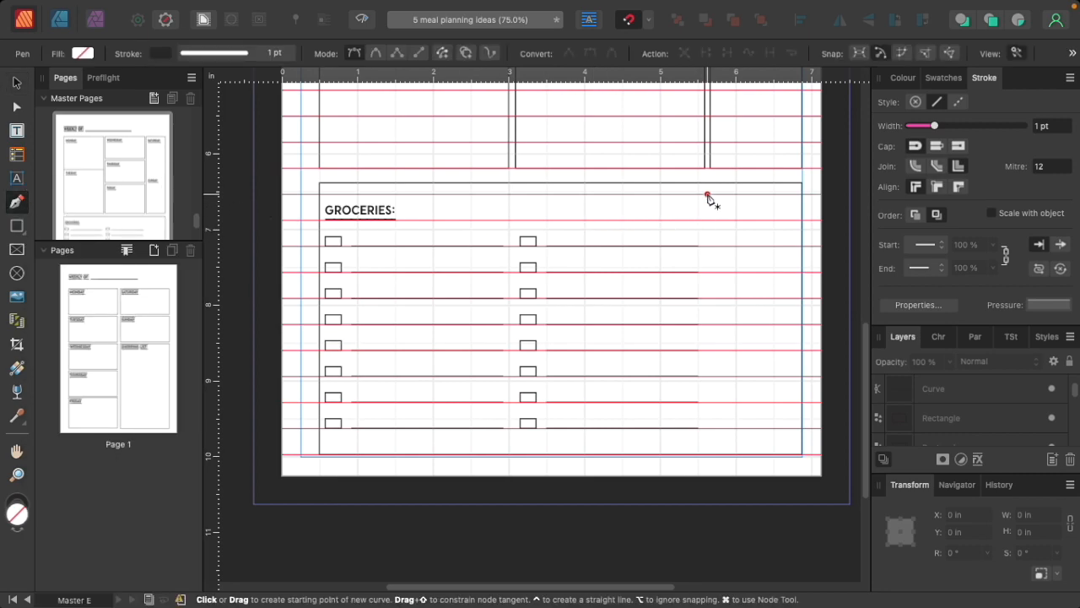
left_click(706, 184)
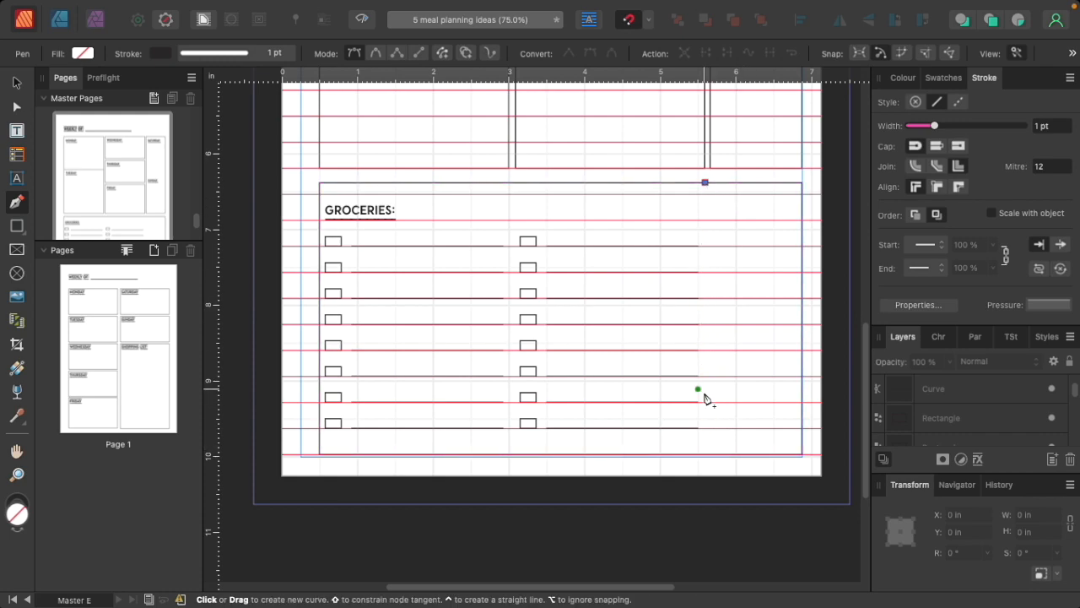
left_click(707, 454)
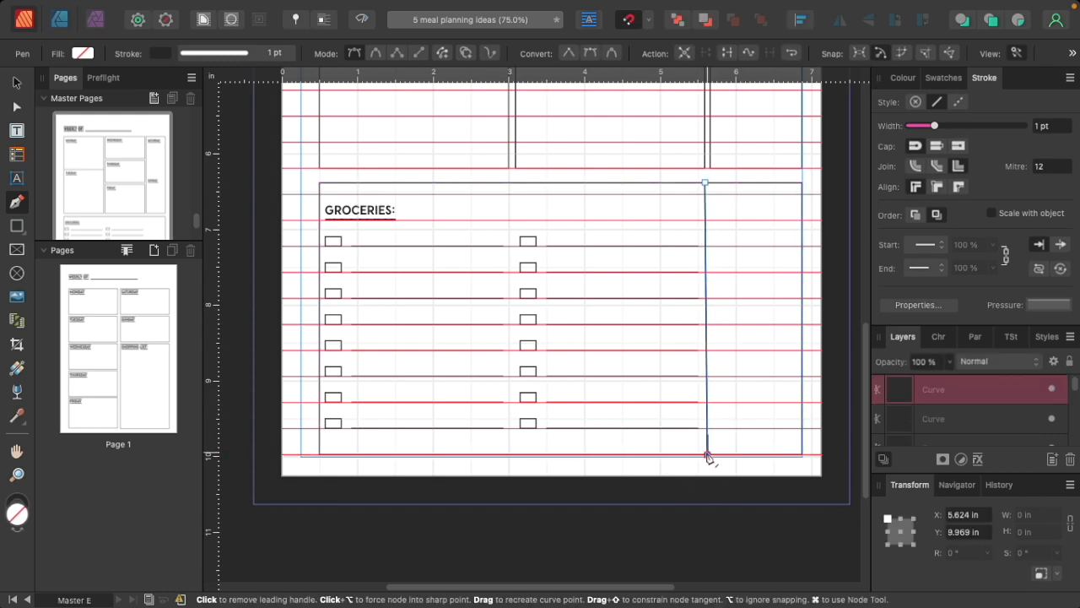
key("Escape")
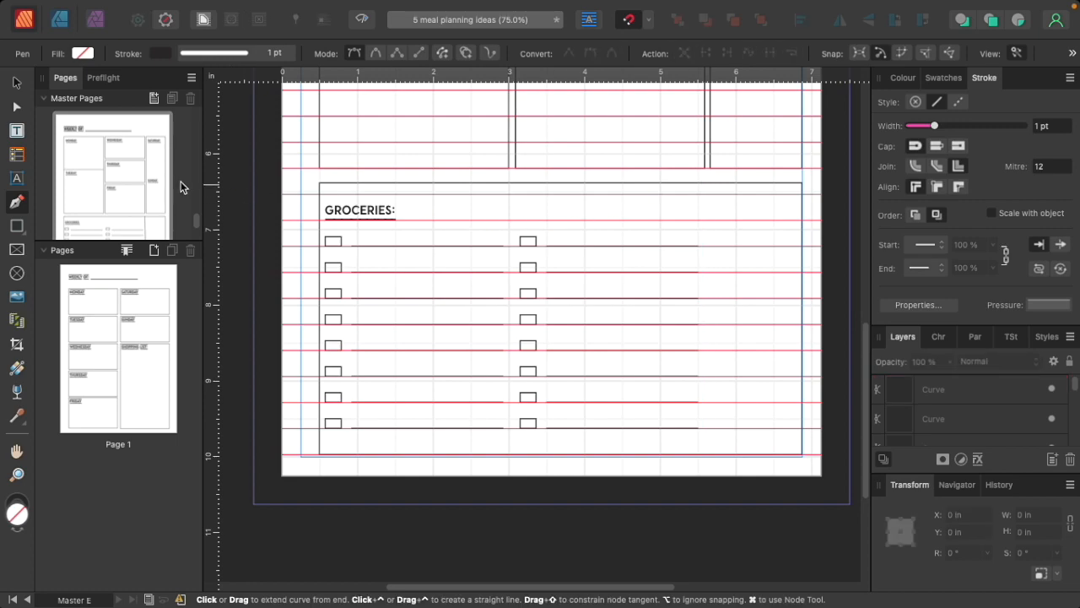
Draw a vertical divider with the Pen tool across the groceries box's full height, about 3.589 in long, and move it to about X 5.63 in
left_click(736, 182)
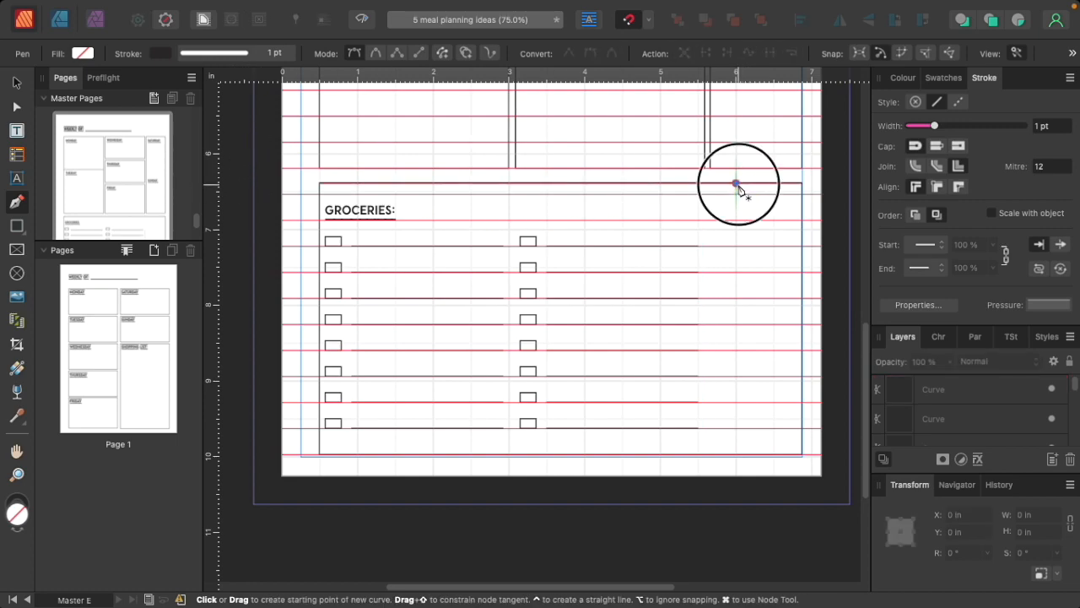
left_click(735, 456)
key("v")
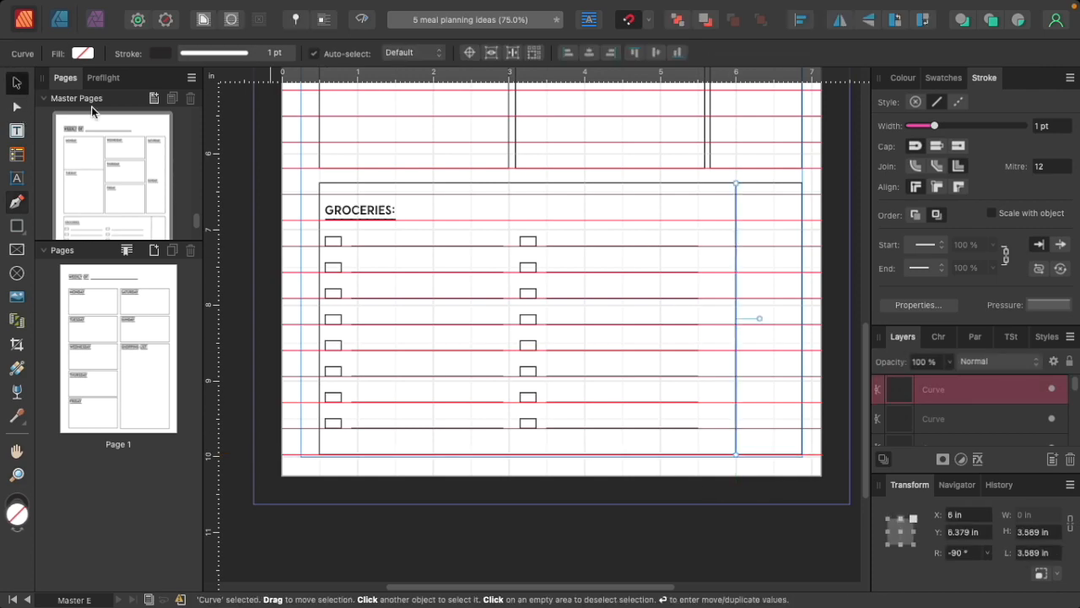
left_click_drag(735, 250, 707, 255)
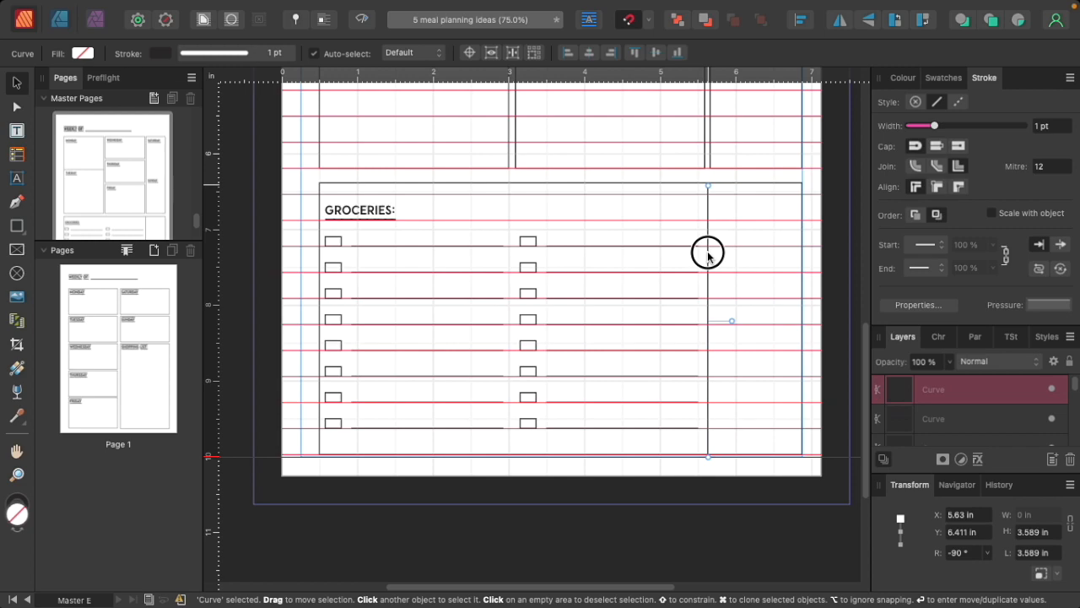
left_click(785, 251)
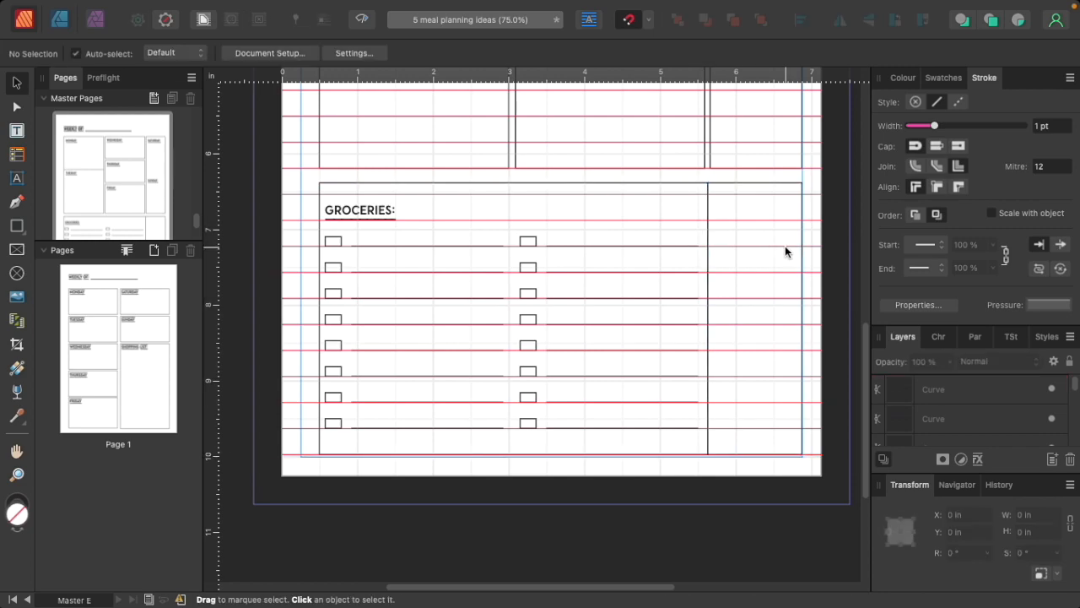
Duplicate the "GROCERIES:" label beyond the divider, change its text to "NOTES:", and align it level with the original label, centred in the section
left_click(331, 213)
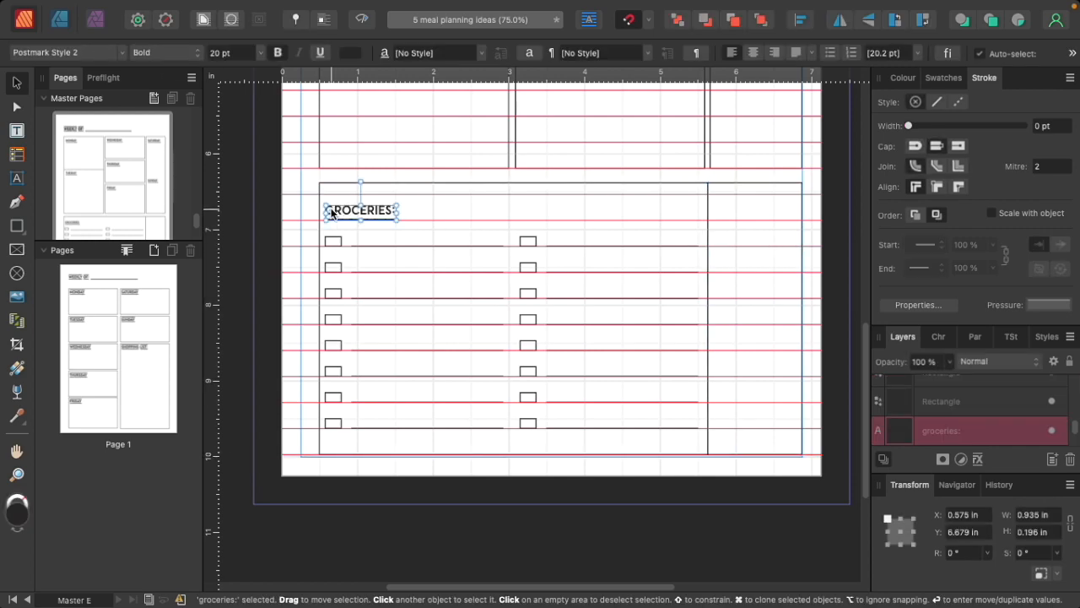
left_click_drag(331, 213, 747, 205)
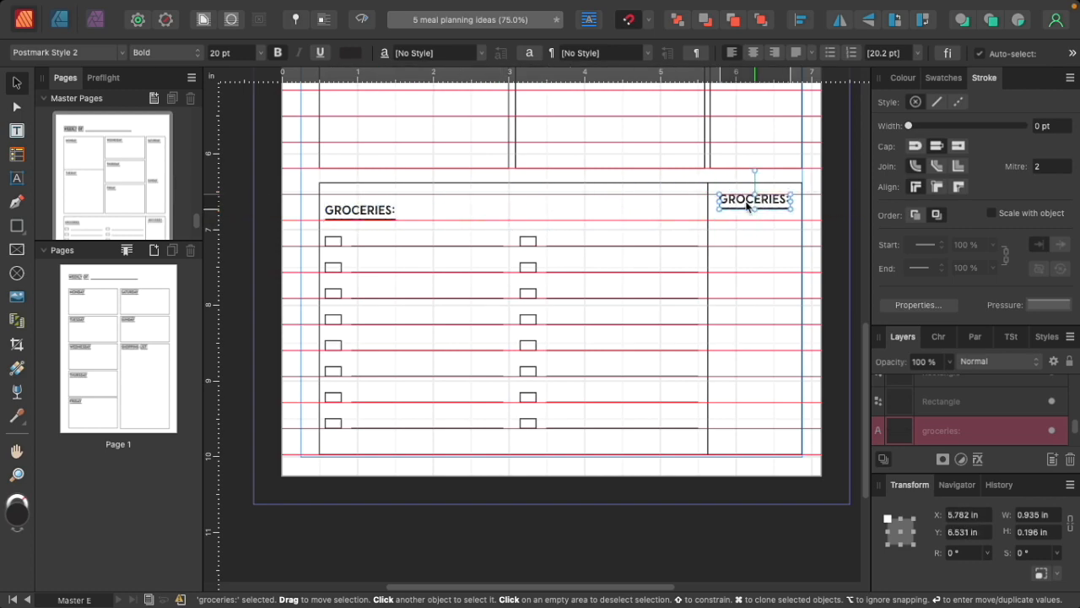
double_click(747, 203)
type("notes:")
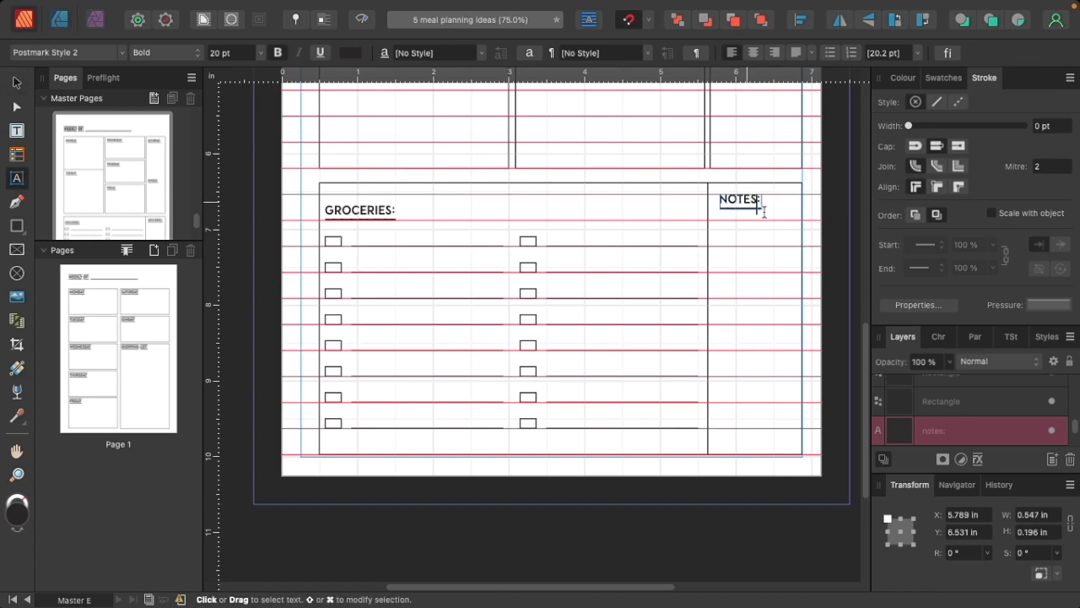
key("Escape")
key("v")
left_click_drag(761, 223, 774, 235)
left_click(773, 308)
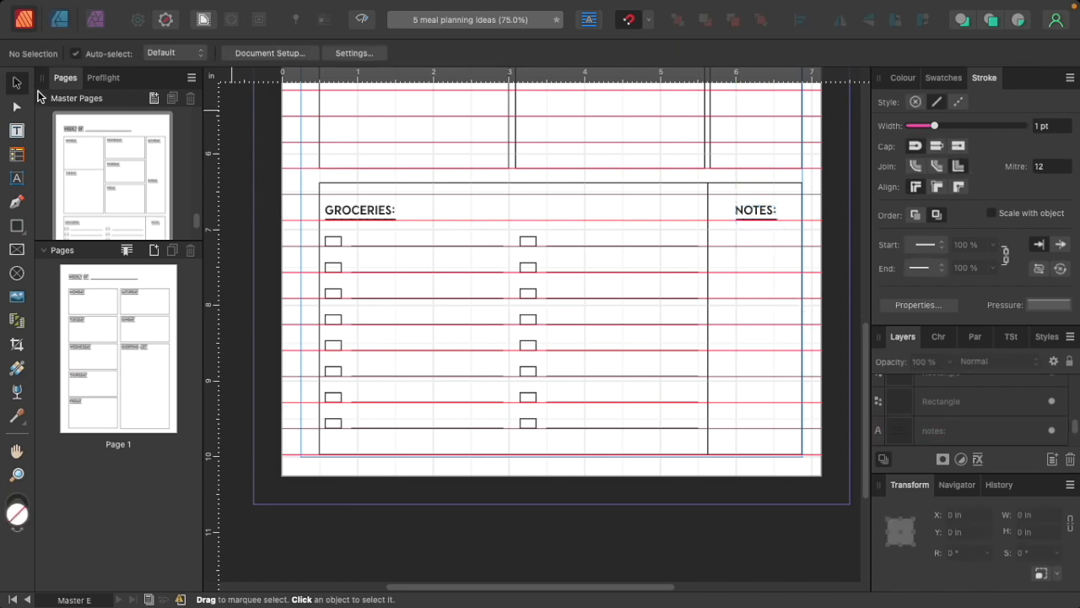
Preview the groceries box without guides and raise the "NOTES:" label slightly within its section
left_click(407, 245)
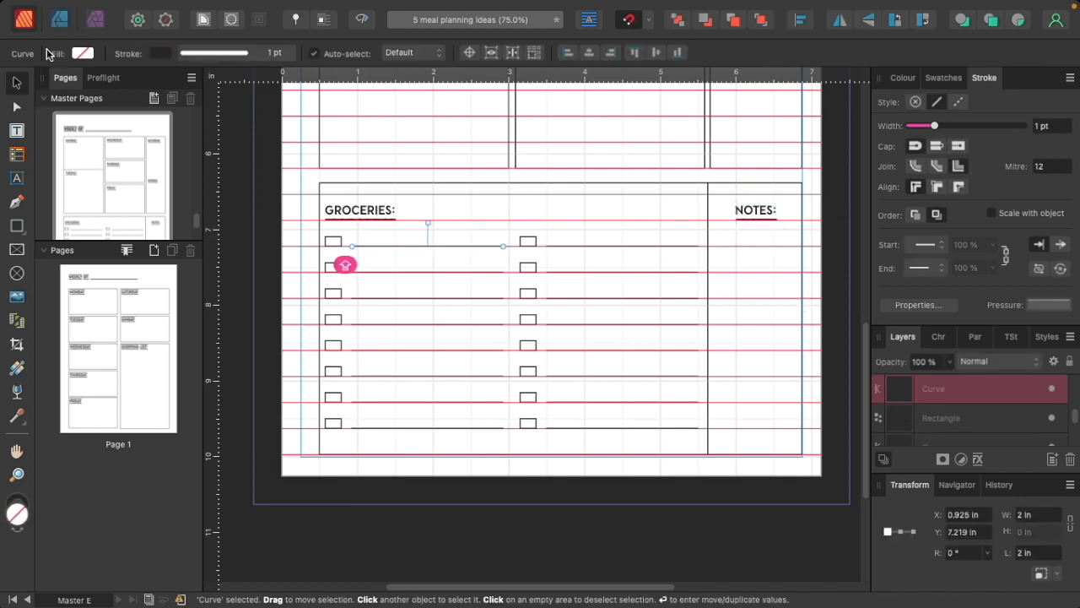
left_click(761, 283)
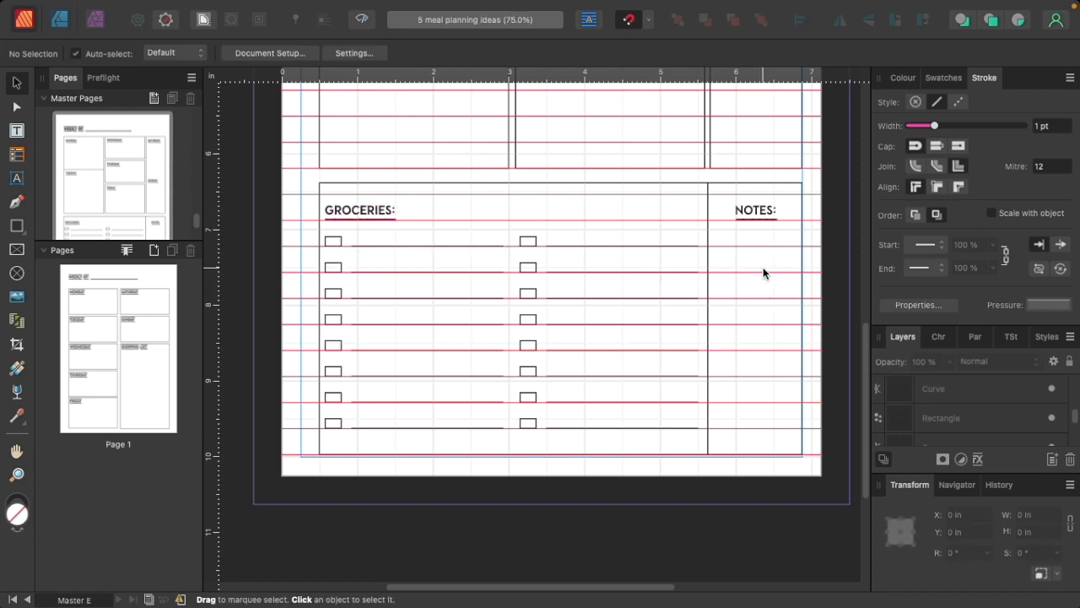
key("w")
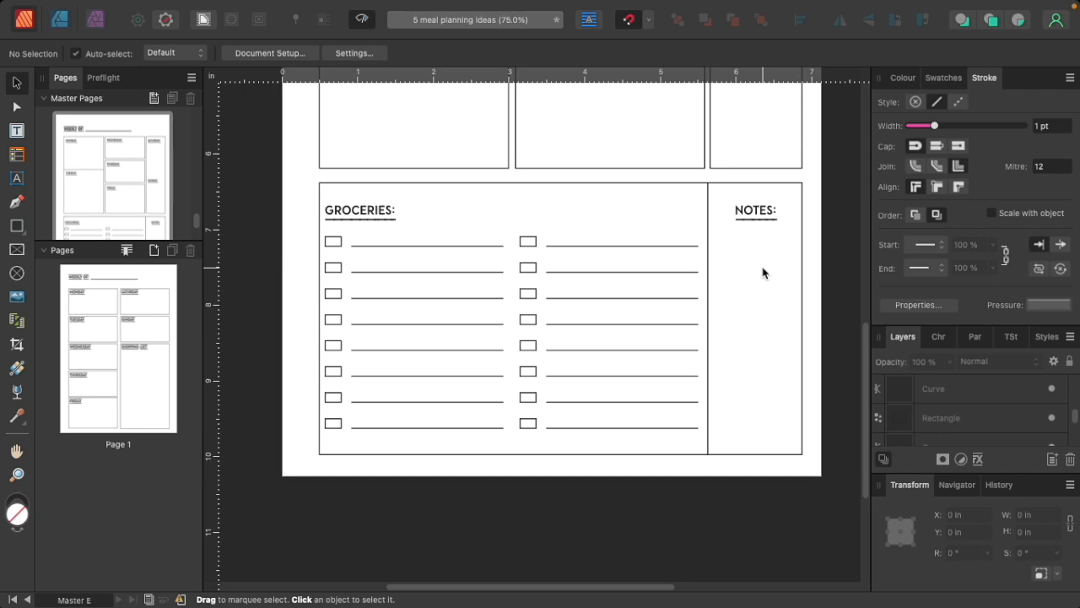
left_click_drag(749, 216, 749, 211)
left_click(793, 257)
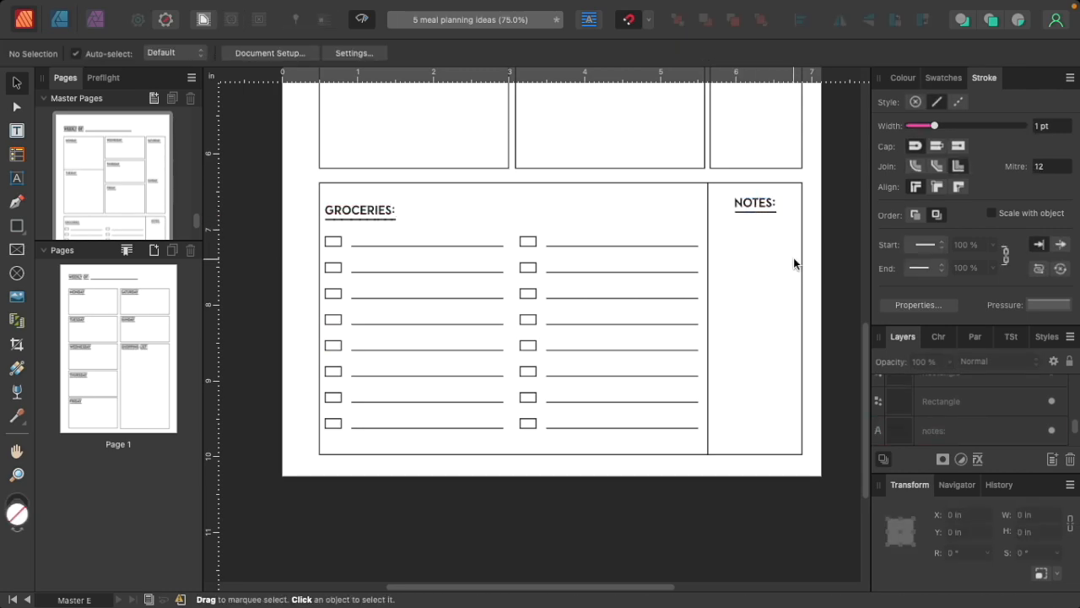
Examine the finished Master E layout, from the "WEEKLY OF:" heading down to the groceries and notes sections
scroll(793, 262, "up", 3)
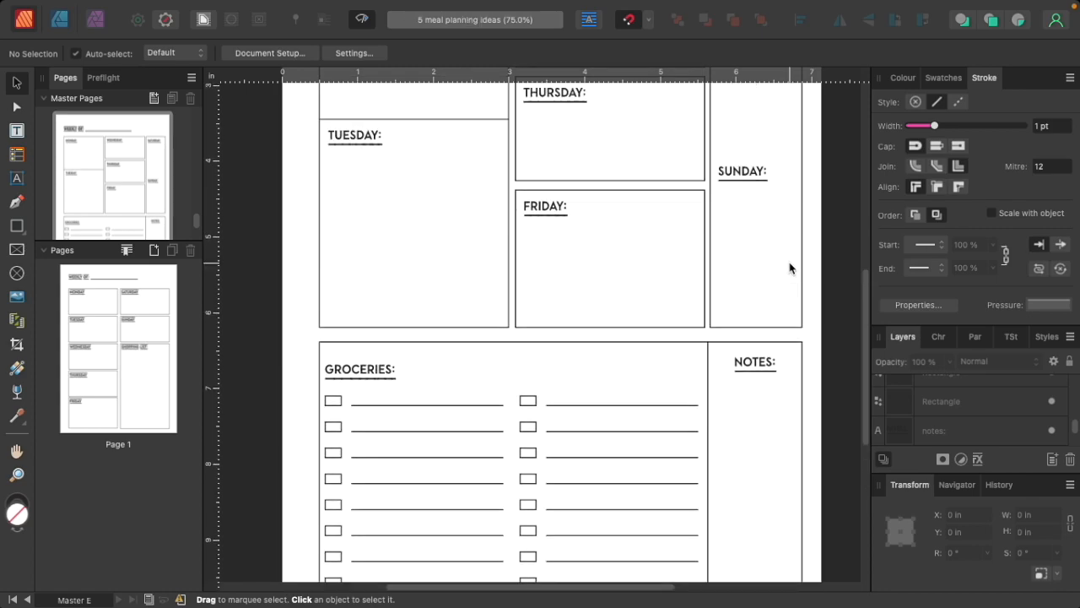
scroll(790, 266, "down", 6)
scroll(789, 267, "up", 4)
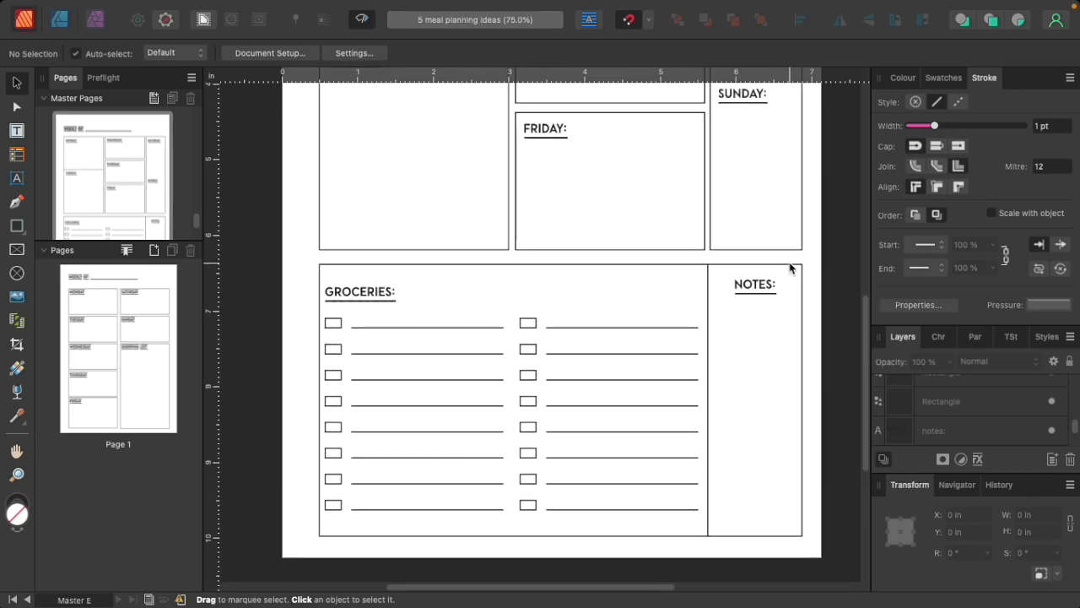
key("ctrl+minus")
scroll(805, 273, "up", 3)
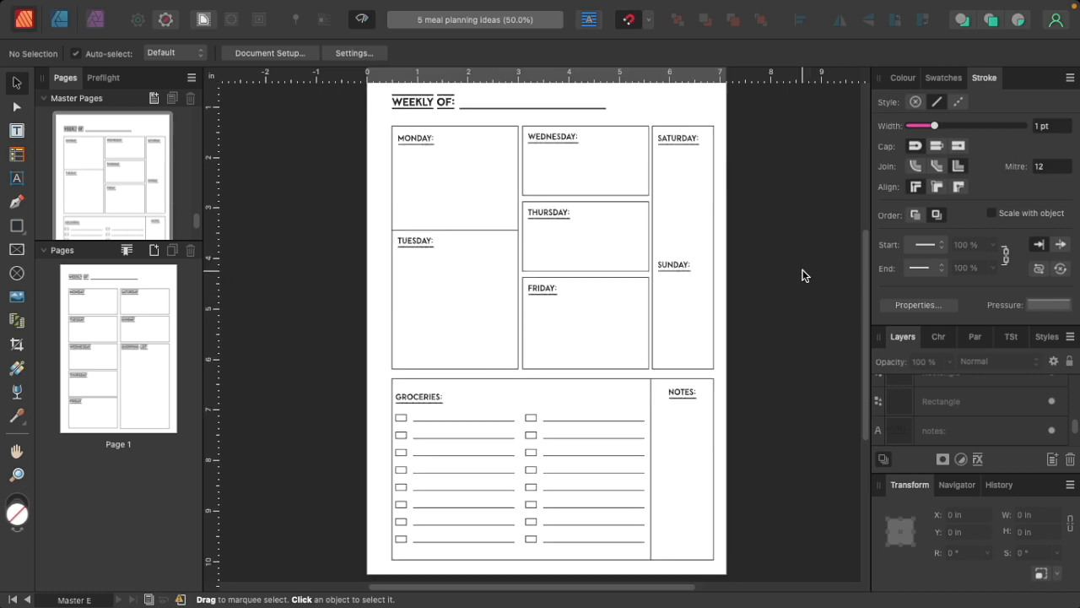
scroll(802, 272, "up", 2)
scroll(801, 272, "down", 3)
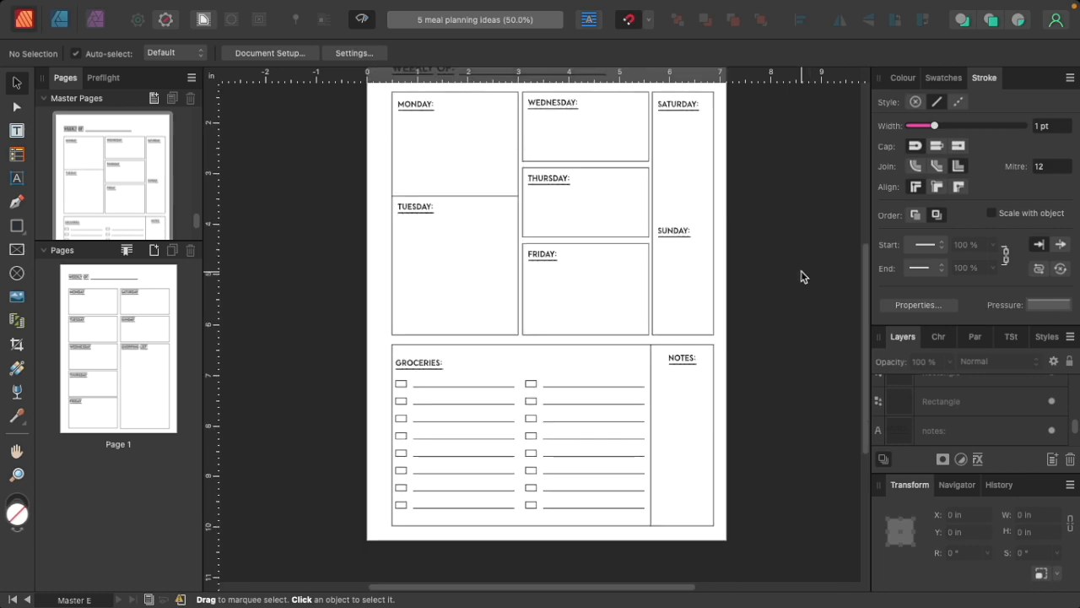
scroll(801, 275, "up", 1)
scroll(600, 297, "up", 1)
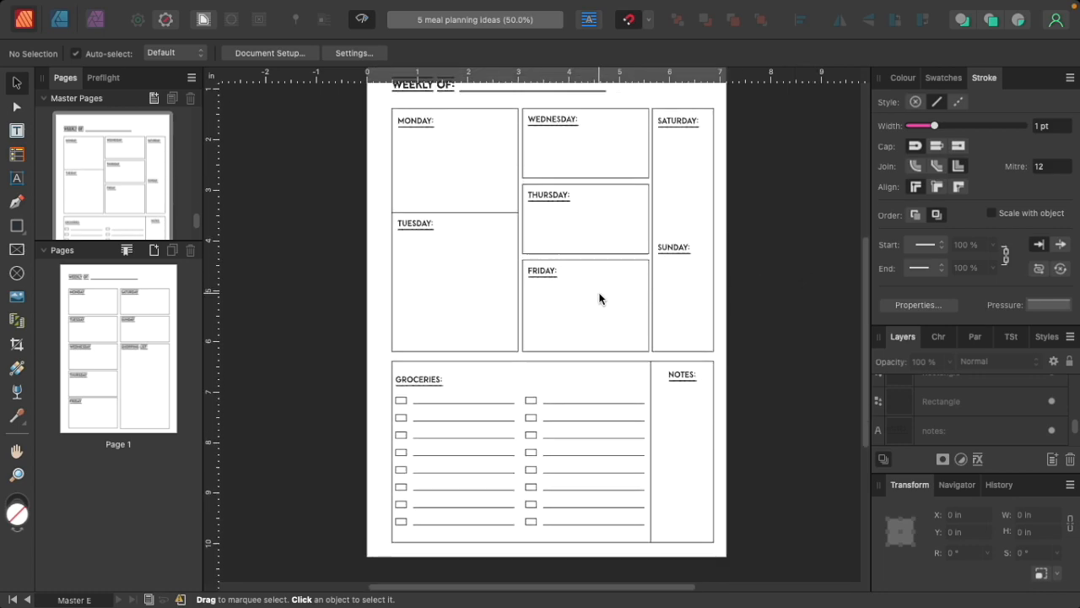
scroll(467, 268, "up", 2)
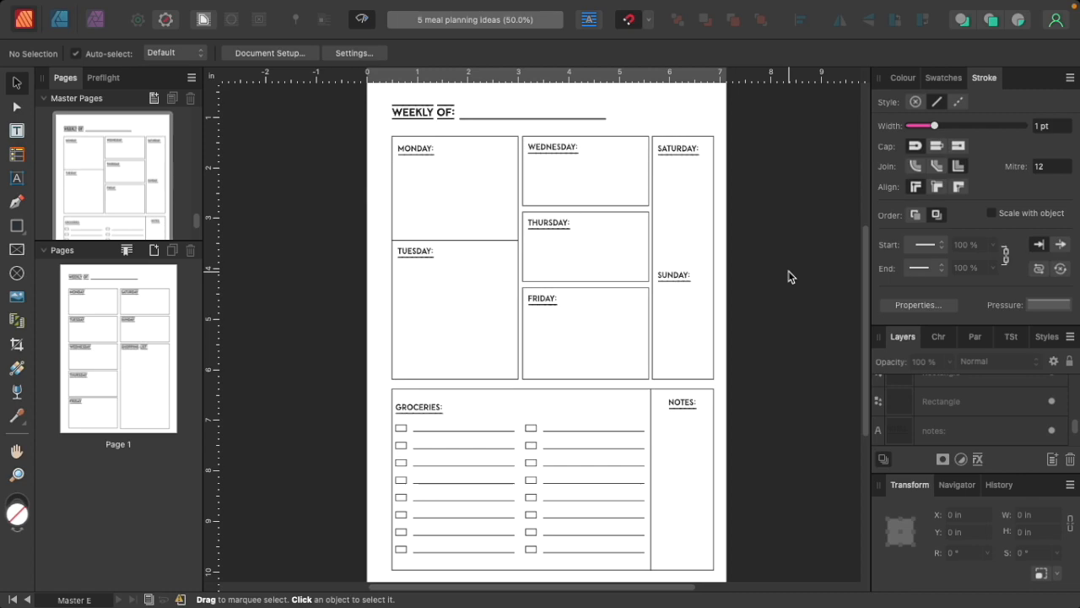
Add 4 pages after page 1, based on Master A
left_click(154, 250)
key("shift+Home")
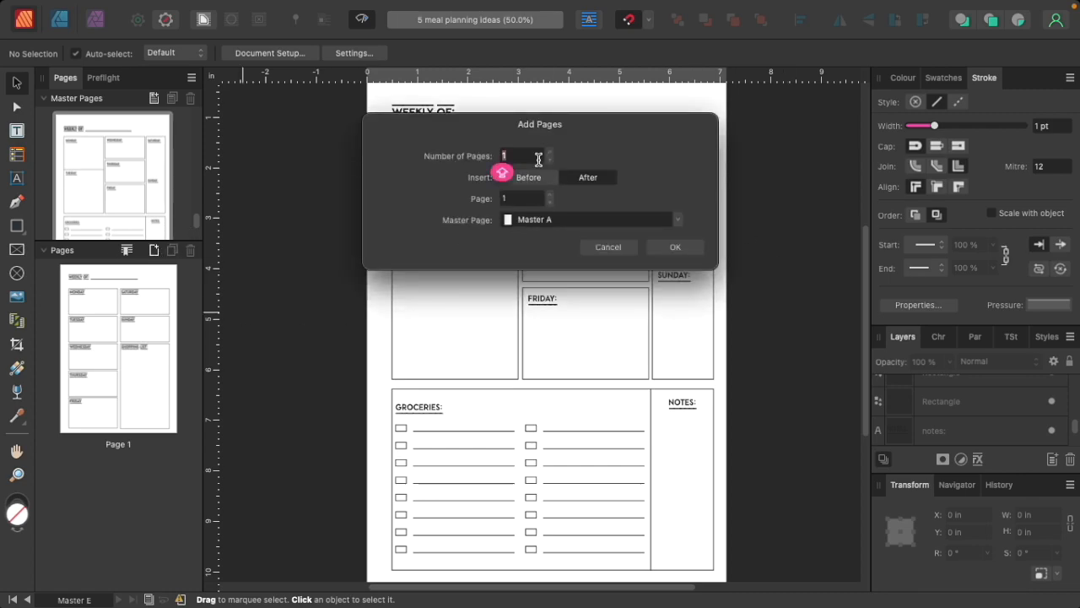
type("4")
left_click(682, 254)
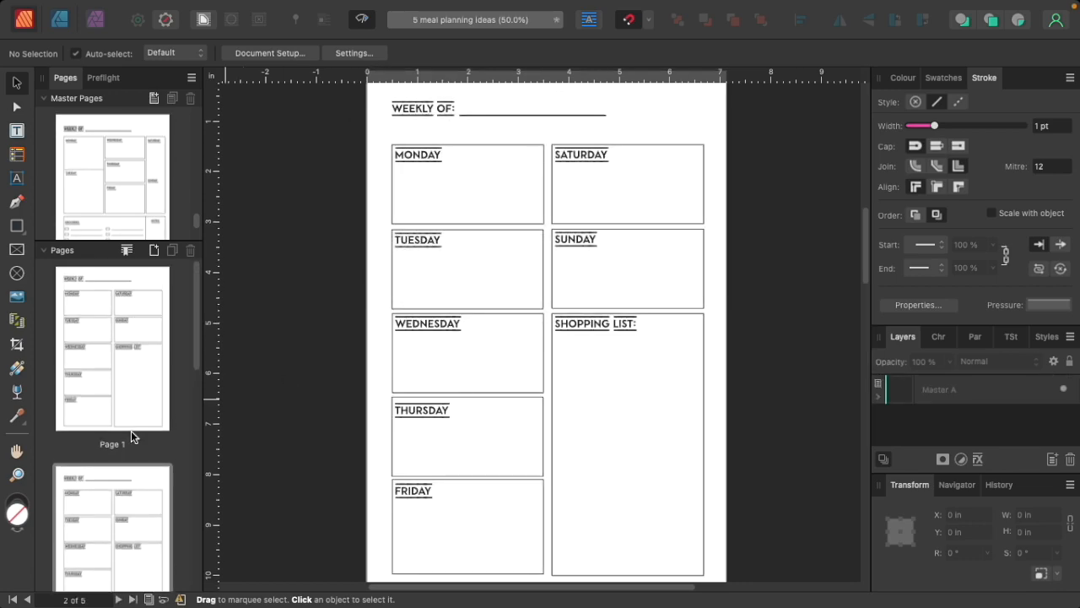
Apply Master b to page 3 and Master C to page 4
scroll(132, 215, "up", 5)
left_click_drag(160, 174, 126, 366)
left_click_drag(197, 372, 195, 402)
scroll(125, 208, "up", 5)
left_click_drag(126, 193, 126, 494)
left_click_drag(196, 424, 193, 525)
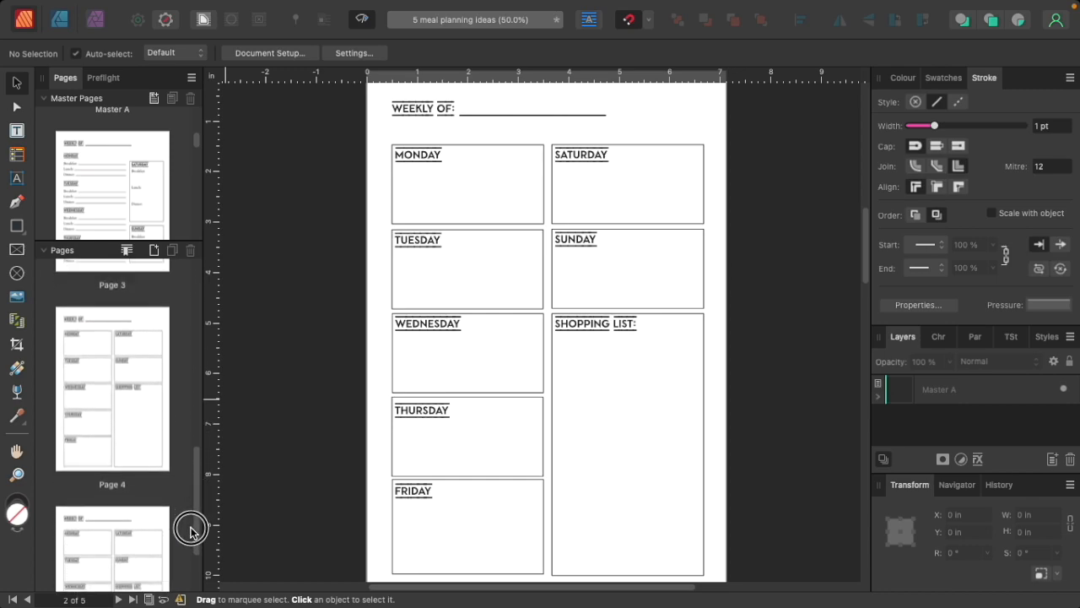
scroll(124, 208, "down", 5)
left_click_drag(124, 208, 116, 390)
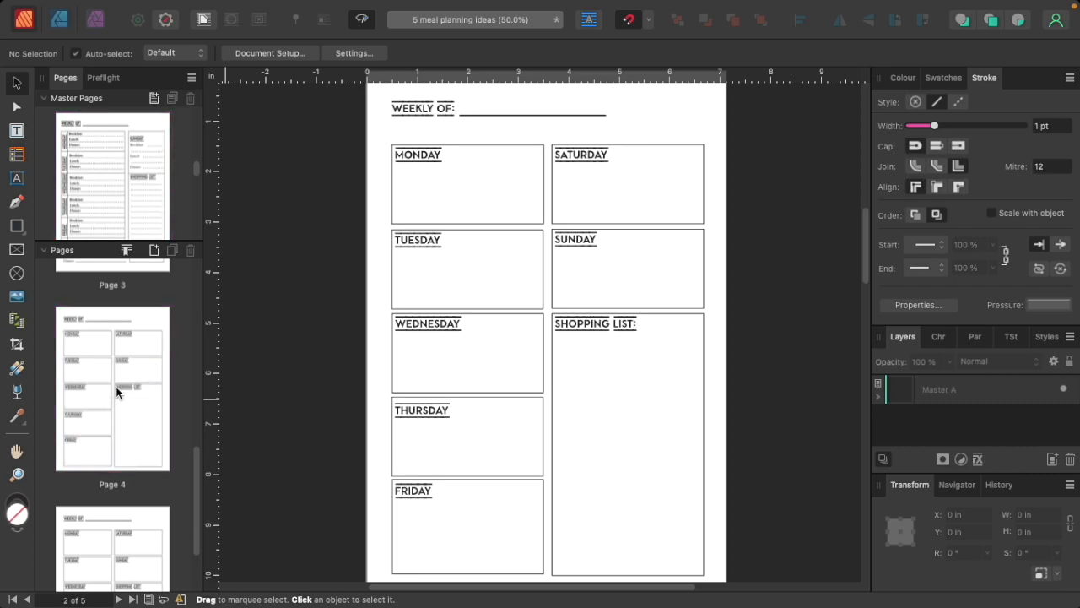
Apply Master C to page 3, Master D to page 4 and Master E to page 5
scroll(120, 384, "up", 5)
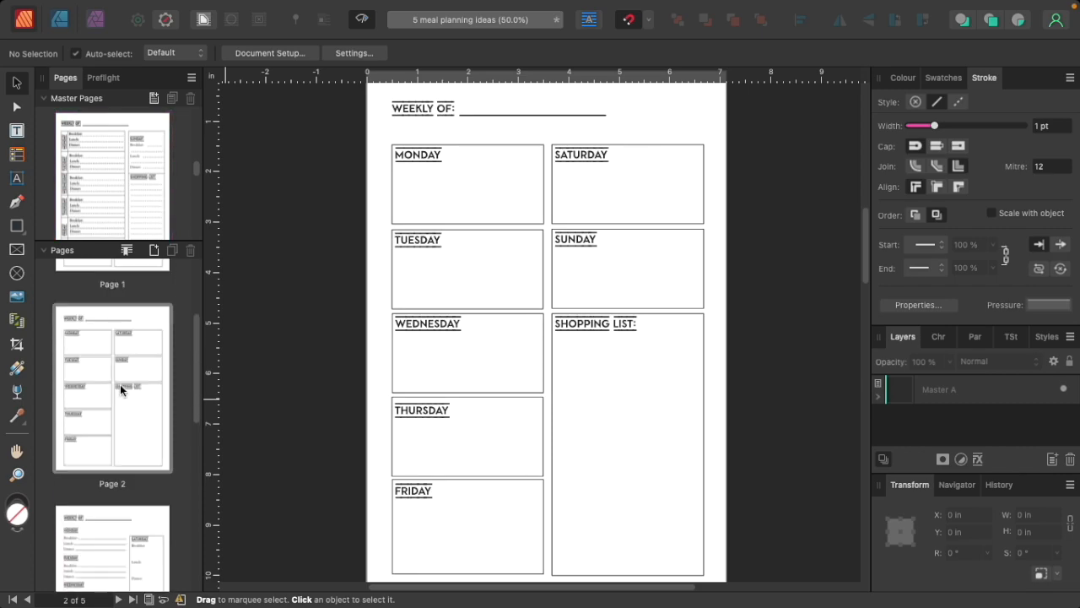
left_click_drag(113, 181, 117, 496)
scroll(117, 496, "down", 5)
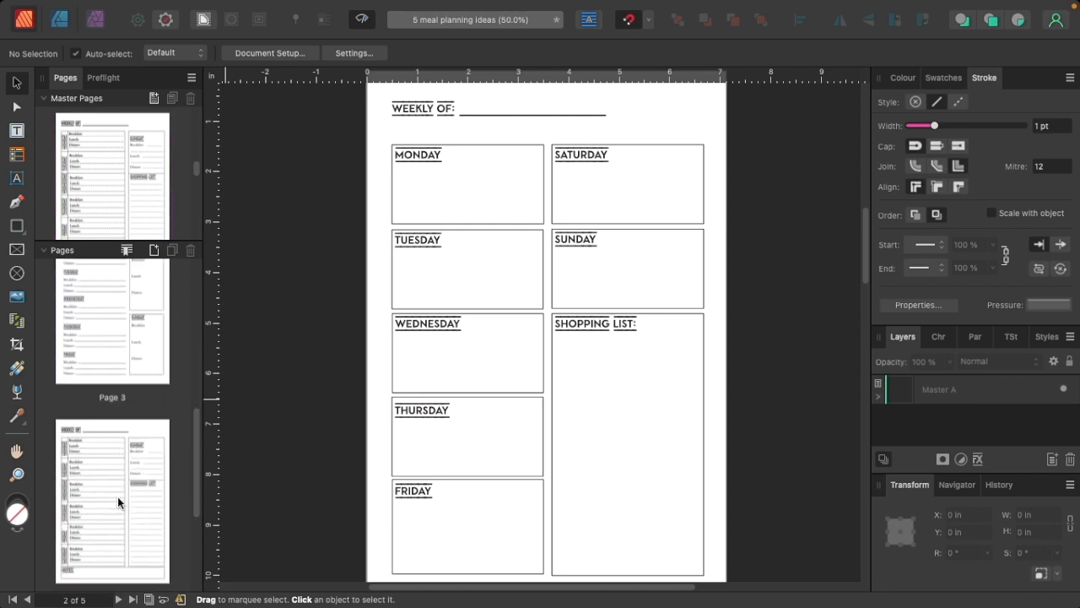
scroll(121, 496, "down", 2)
scroll(140, 214, "down", 3)
left_click_drag(116, 177, 110, 451)
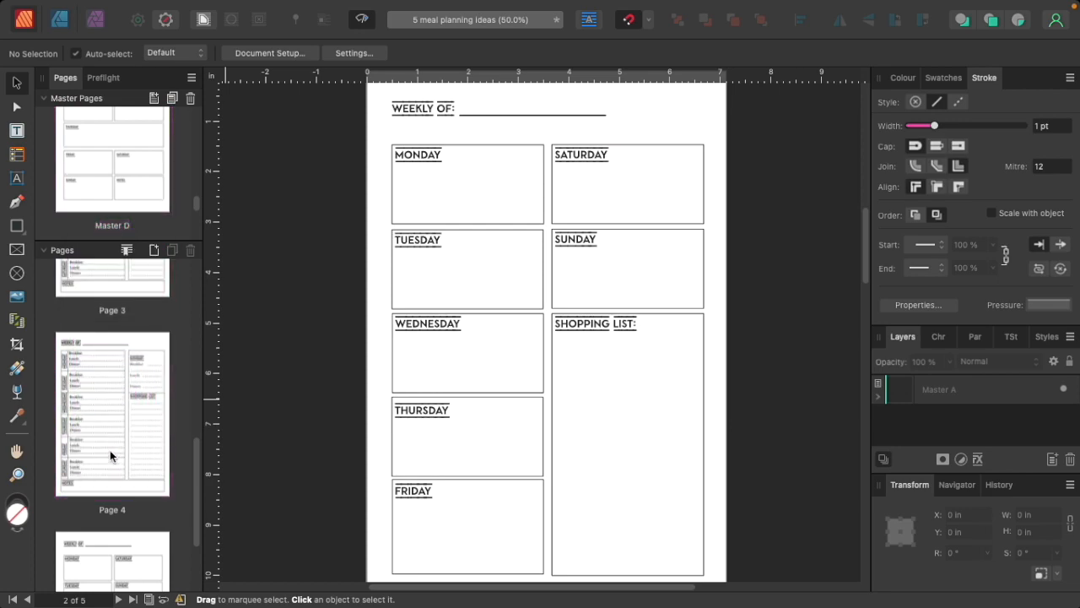
scroll(116, 451, "down", 3)
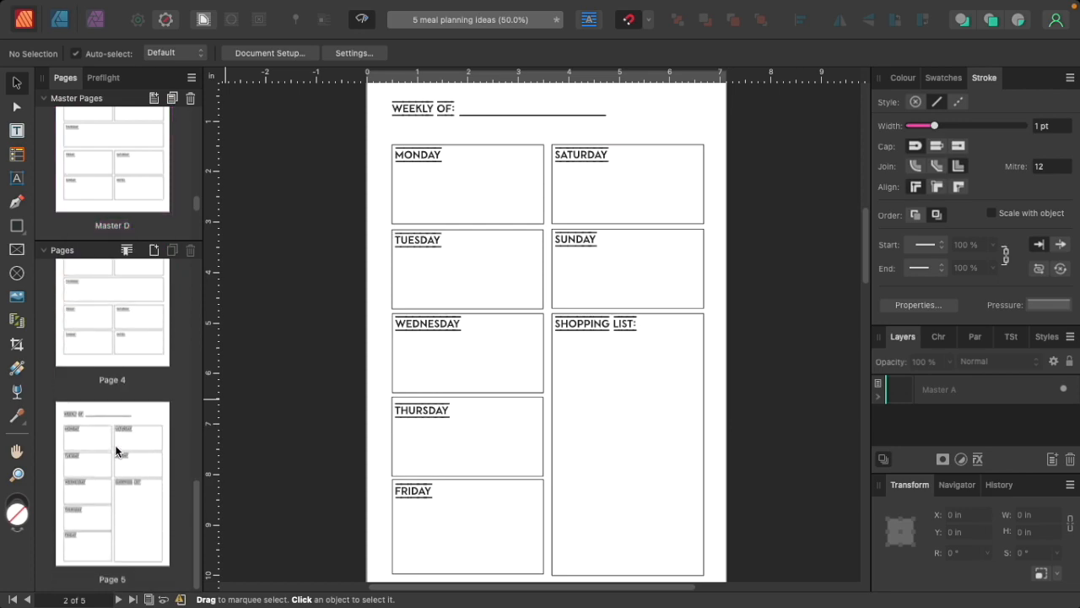
left_click_drag(144, 193, 146, 481)
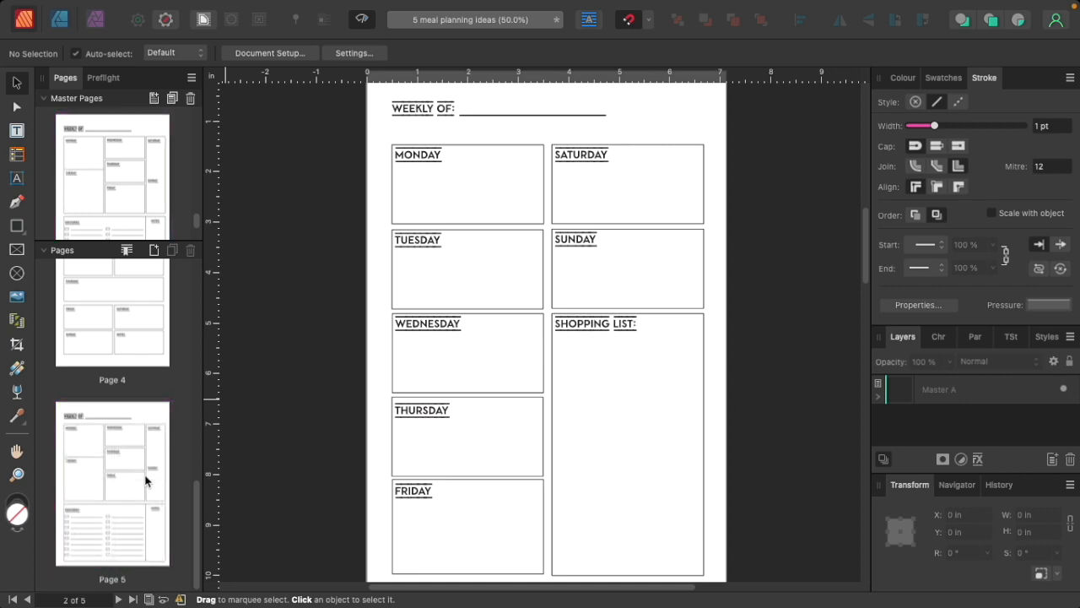
Open page 1 and look through the document's pages to check which layout each one carries
scroll(88, 324, "up", 10)
left_click(87, 324)
scroll(700, 316, "down", 3)
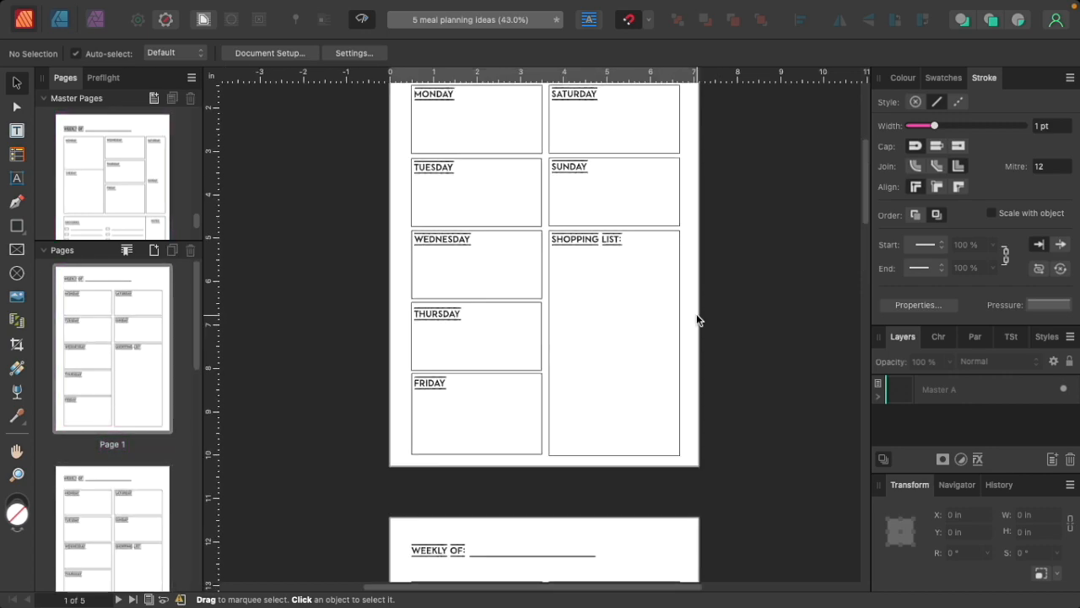
scroll(698, 319, "down", 5)
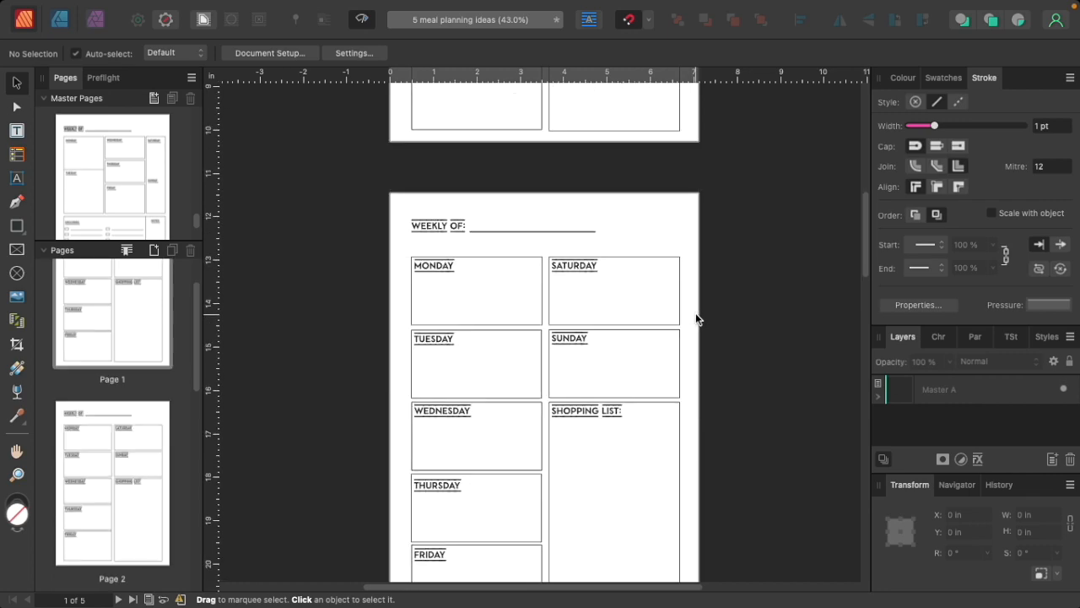
scroll(769, 300, "down", 3)
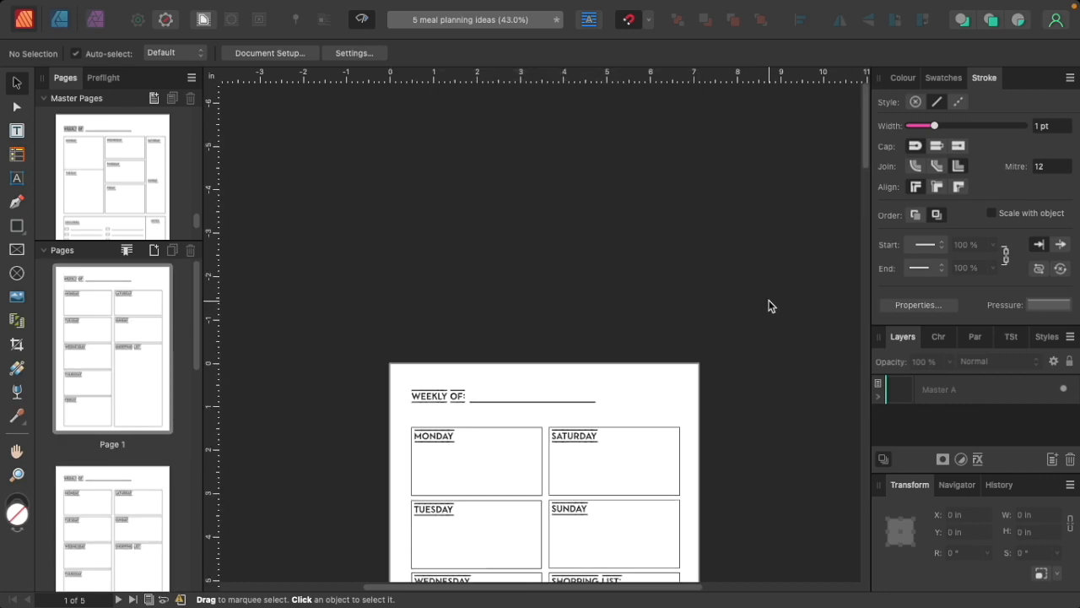
scroll(769, 307, "down", 20)
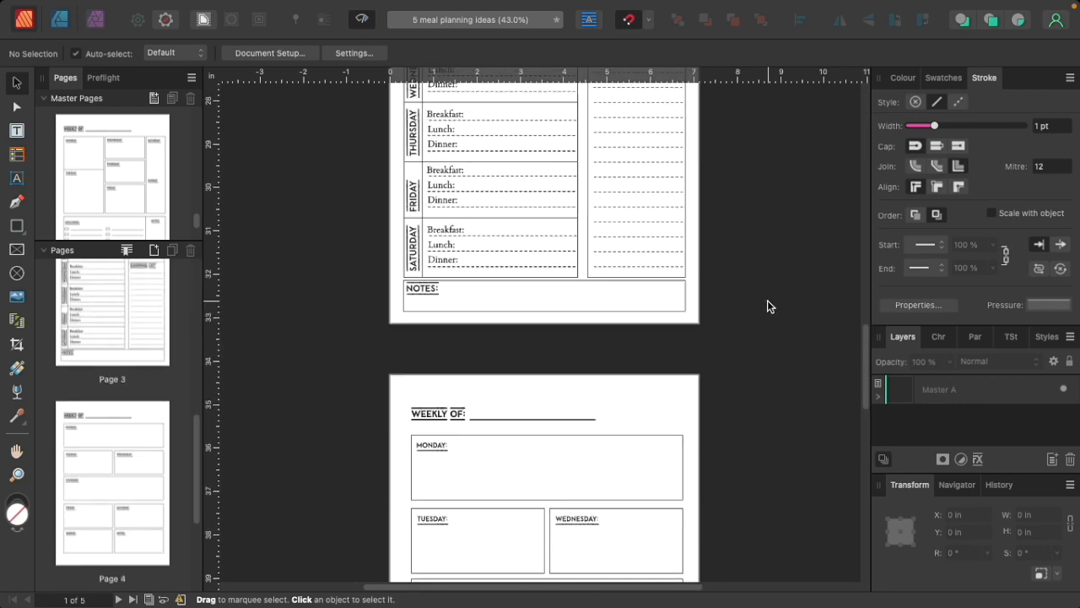
scroll(767, 306, "up", 20)
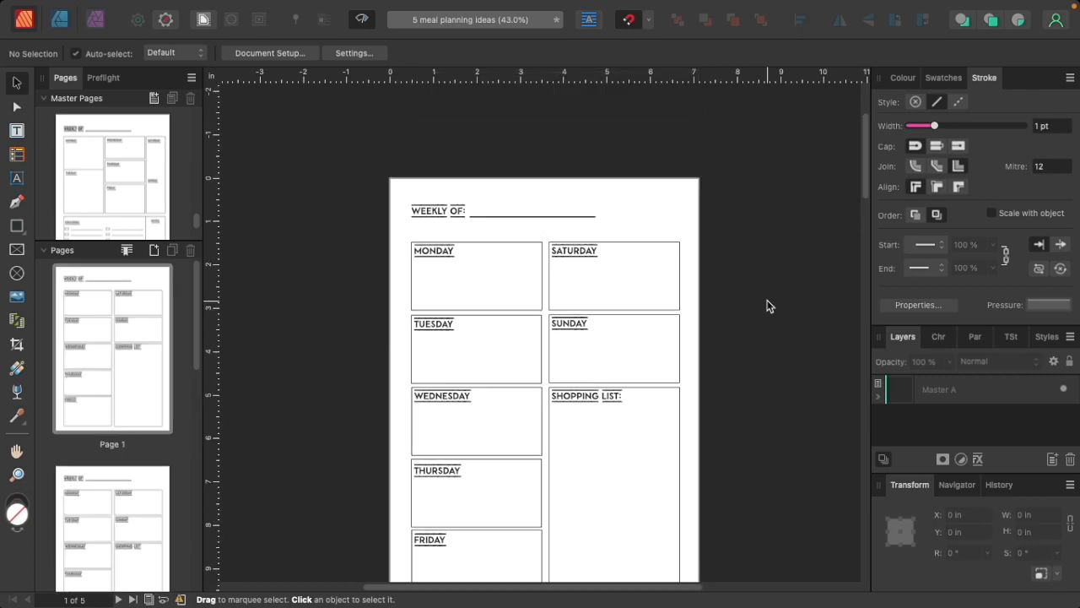
Apply Master b to page 2 and check the layouts through to page 5
scroll(767, 306, "down", 5)
scroll(109, 350, "down", 2)
scroll(181, 194, "down", 3)
scroll(183, 189, "up", 5)
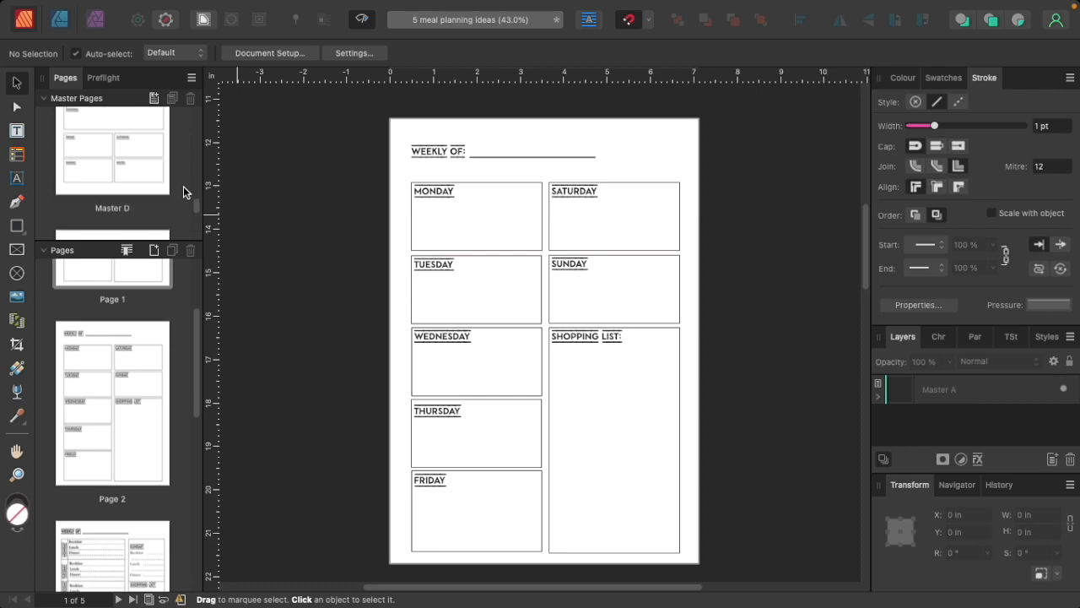
left_click_drag(125, 221, 121, 434)
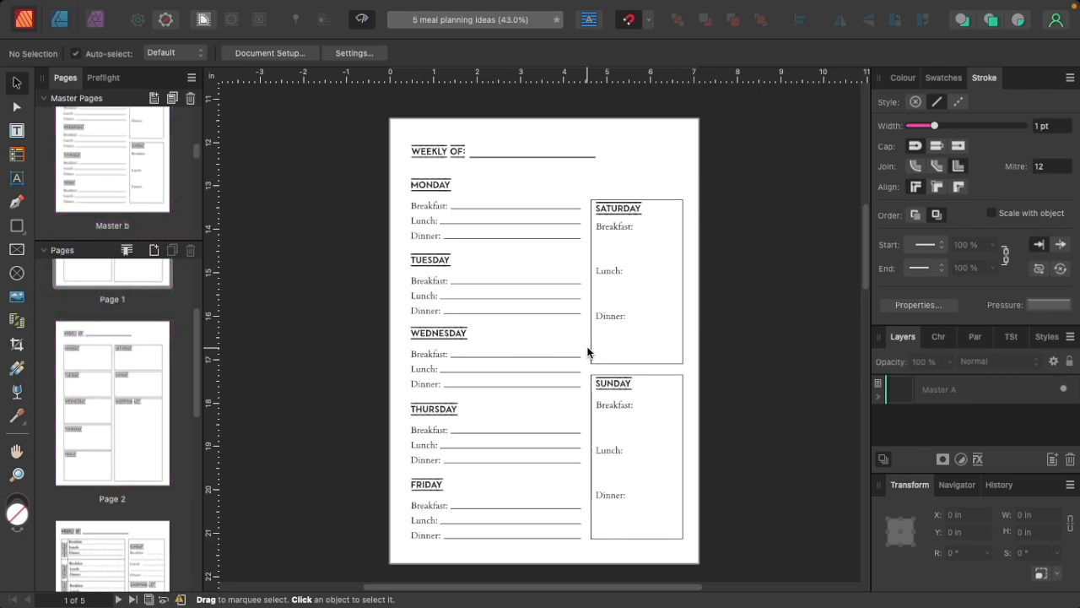
scroll(591, 359, "down", 5)
scroll(678, 377, "up", 2)
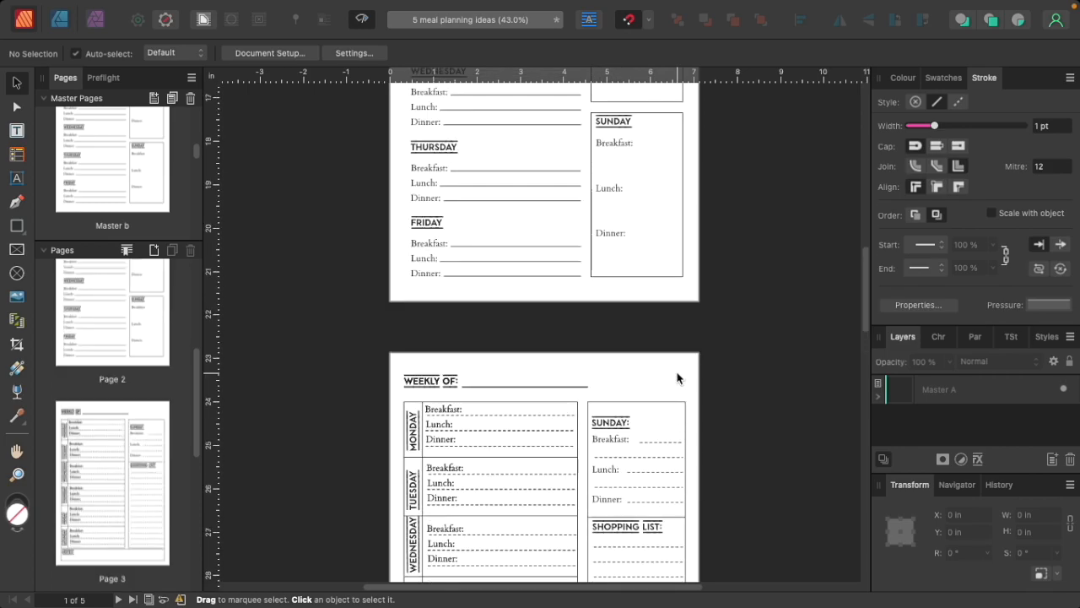
scroll(677, 372, "down", 15)
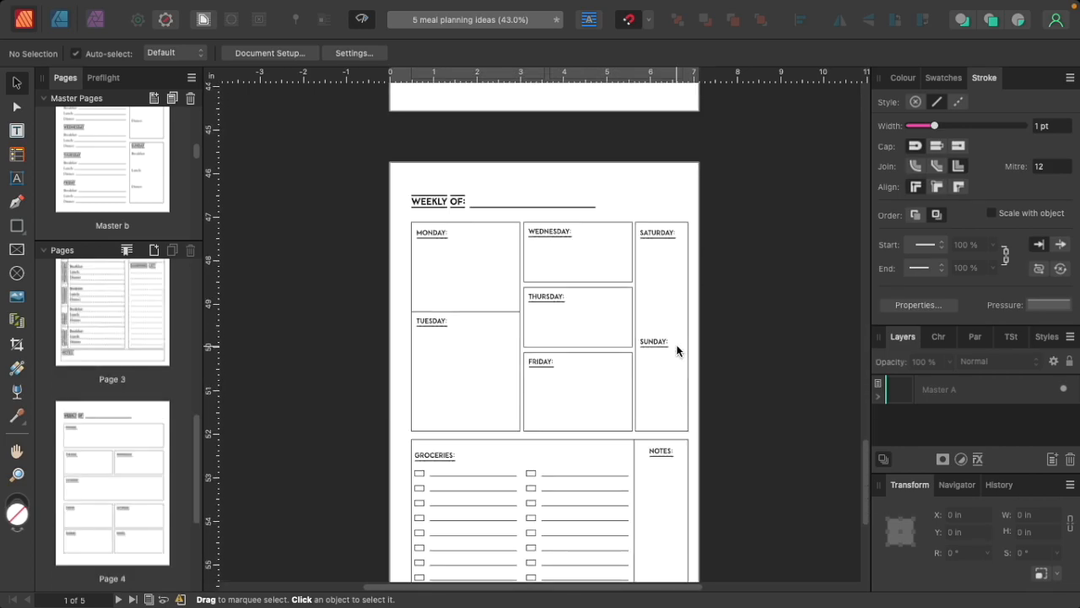
scroll(678, 351, "down", 3)
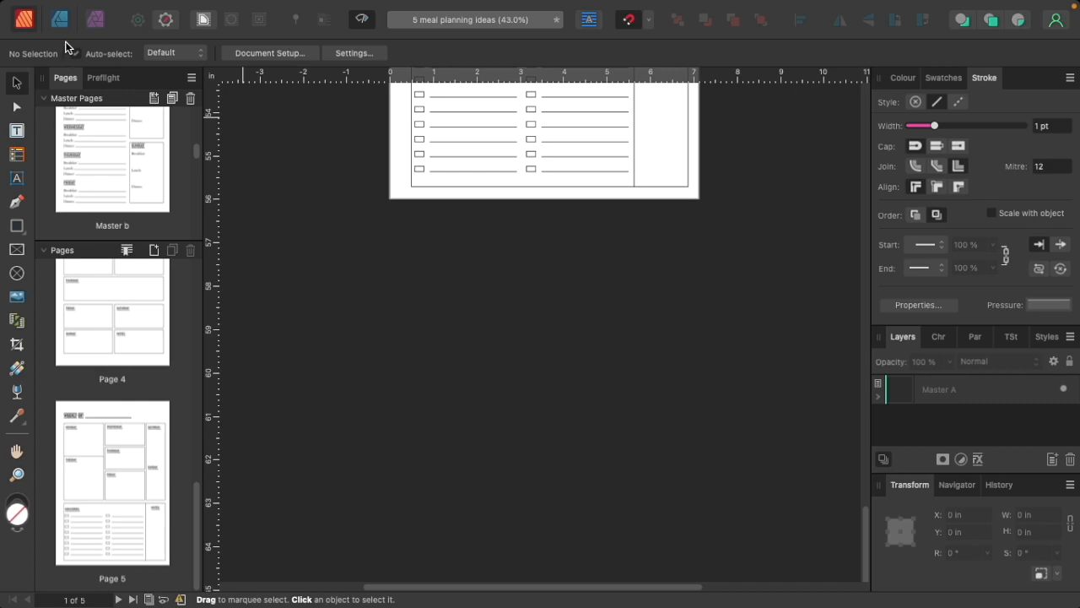
Export all pages as a PDF for print at 300 DPI, saved as "5 meal planning ideas" in Downloads
mouse_move(24, 11)
left_click(156, 10)
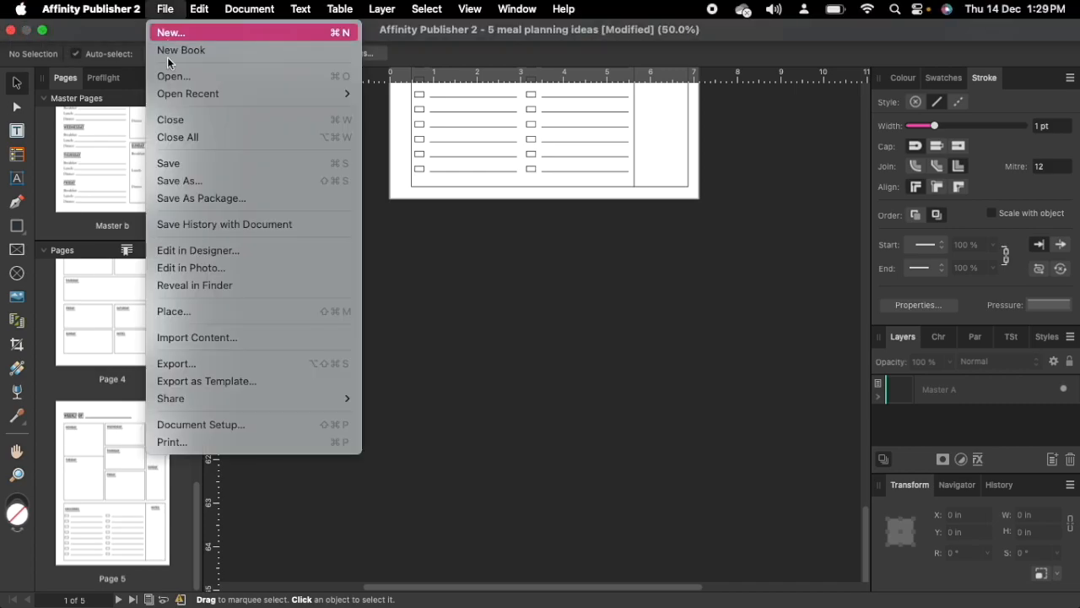
left_click(186, 366)
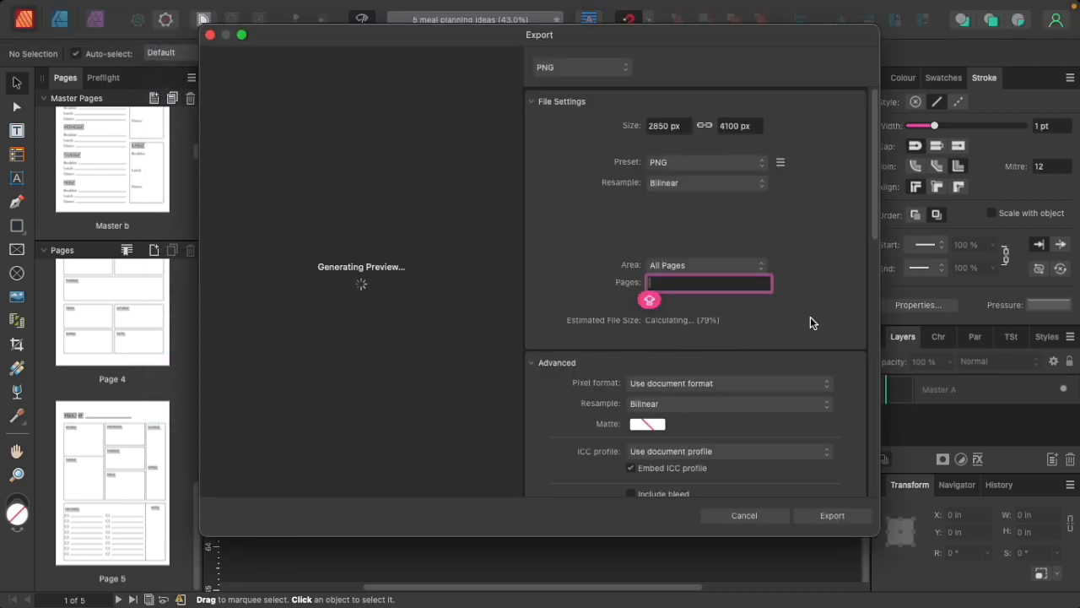
left_click(623, 67)
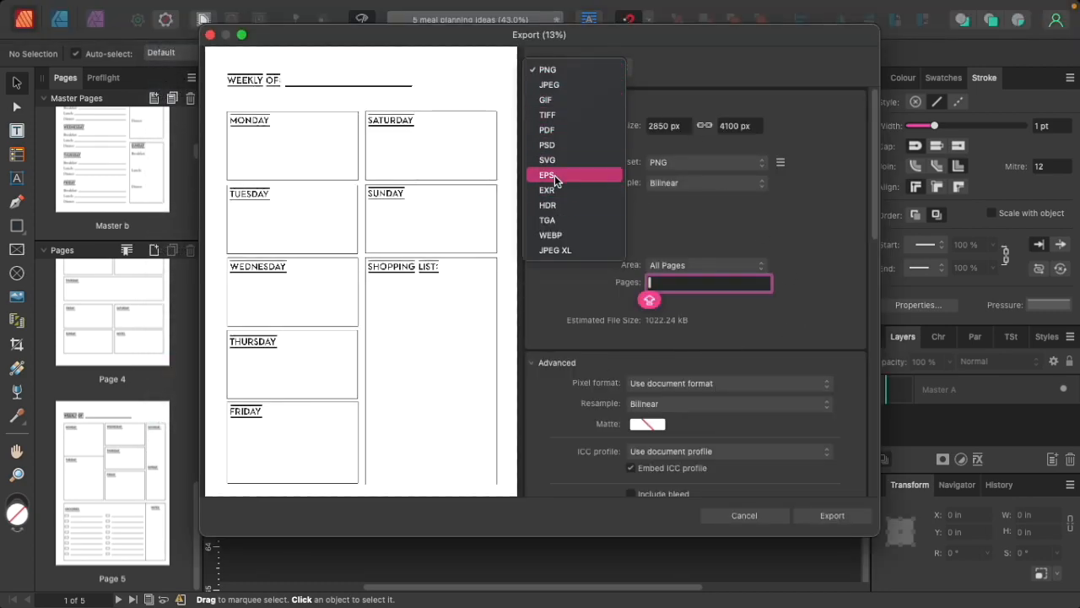
left_click(548, 132)
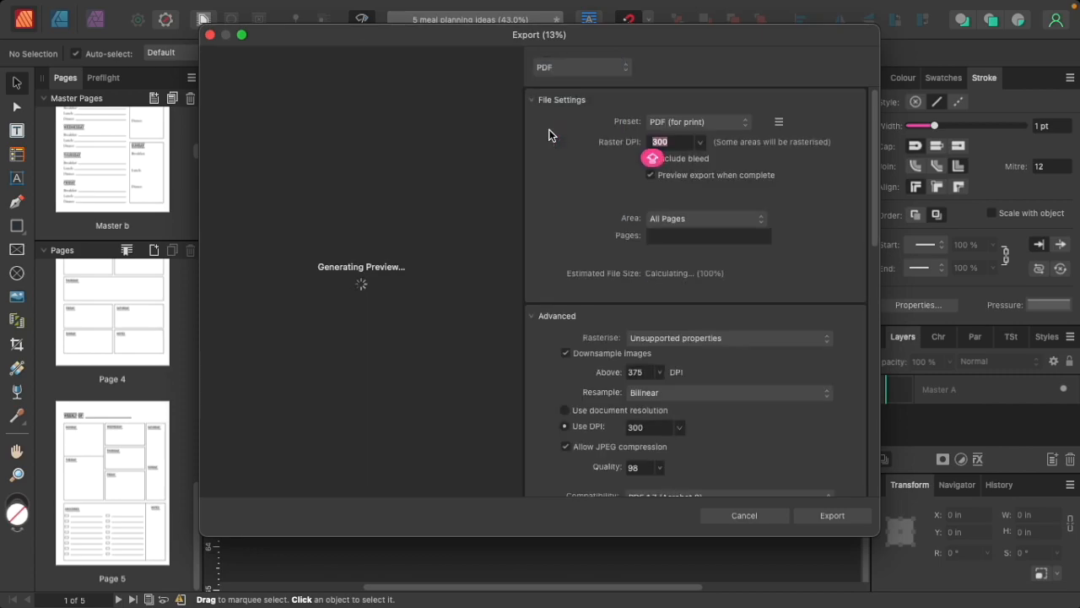
left_click(699, 141)
left_click(660, 220)
left_click(811, 515)
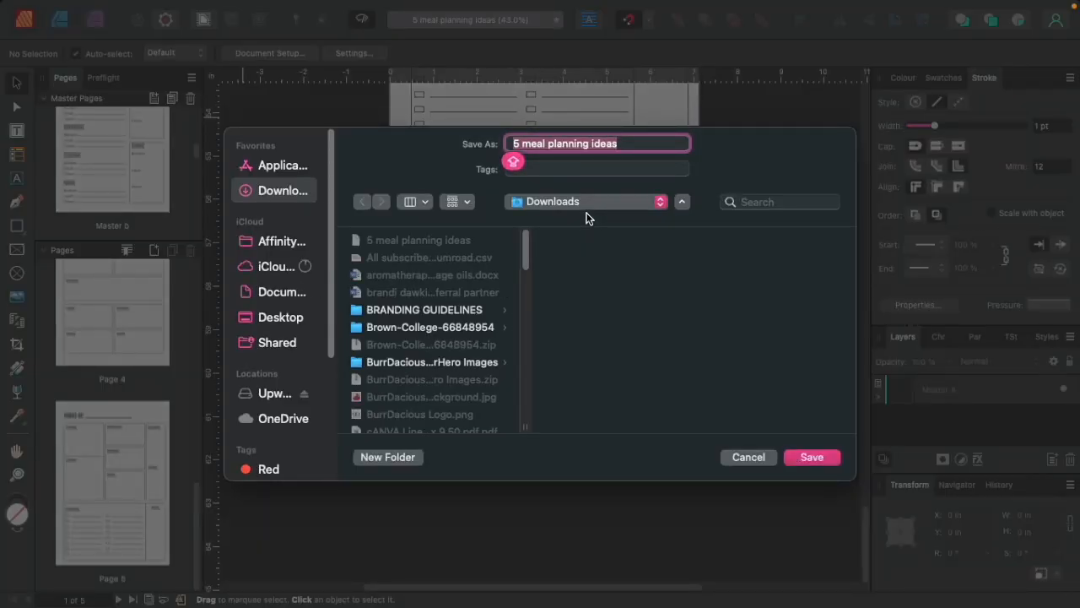
left_click(801, 460)
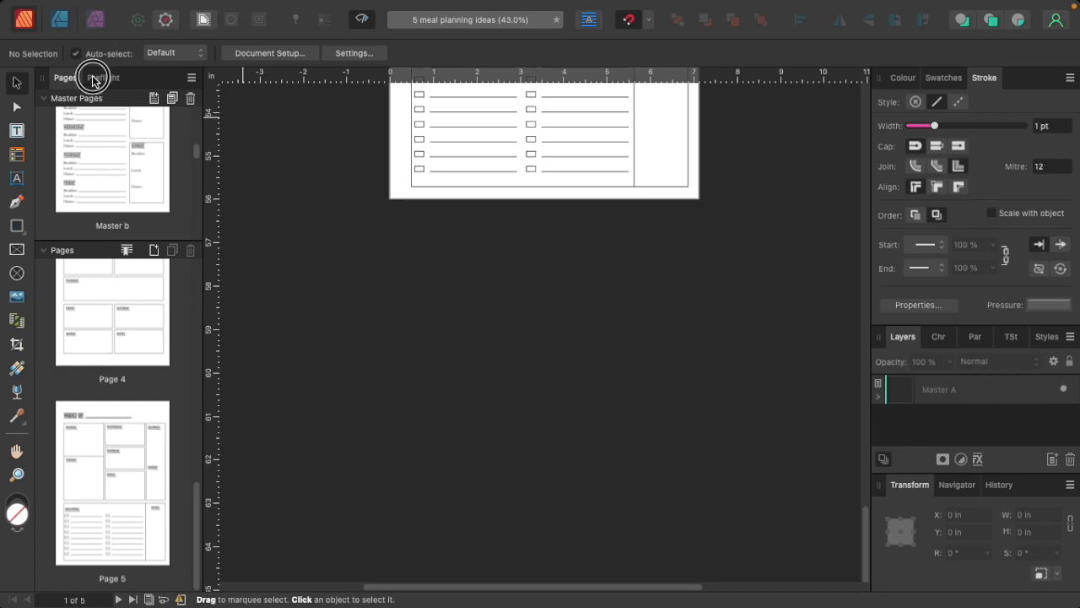
Switch to the exported "5 meal planning ideas.pdf" in Preview, scale it down and look through its planner pages
mouse_move(166, 7)
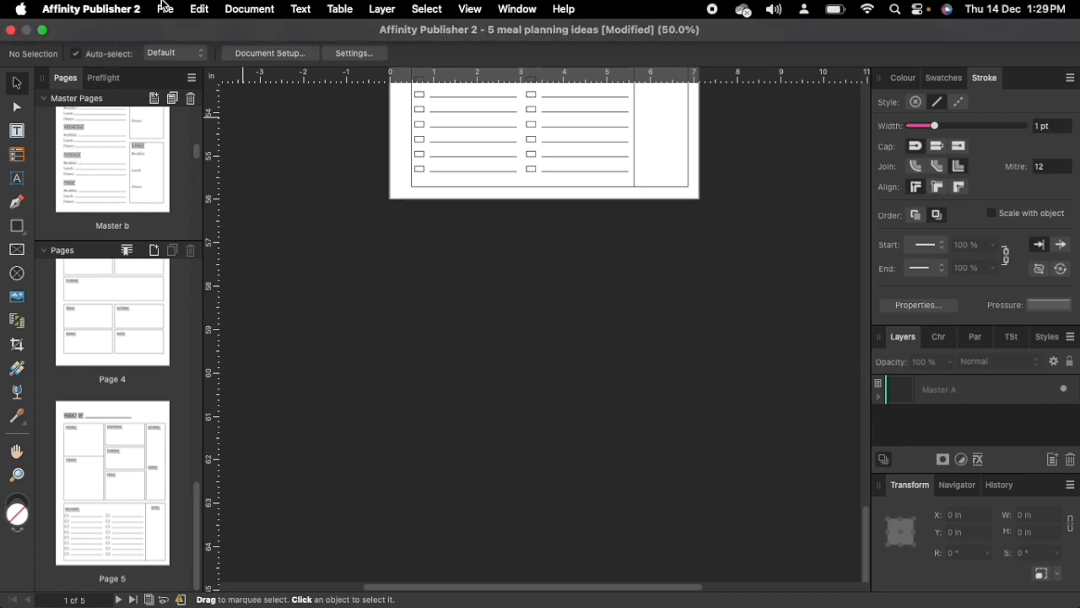
left_click(44, 32)
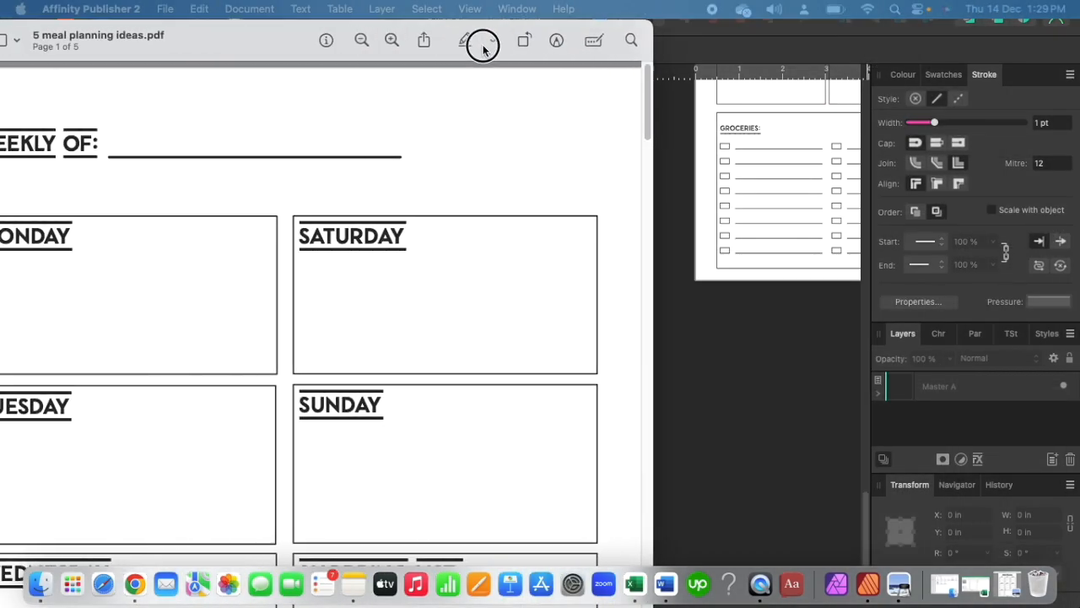
left_click_drag(482, 43, 736, 38)
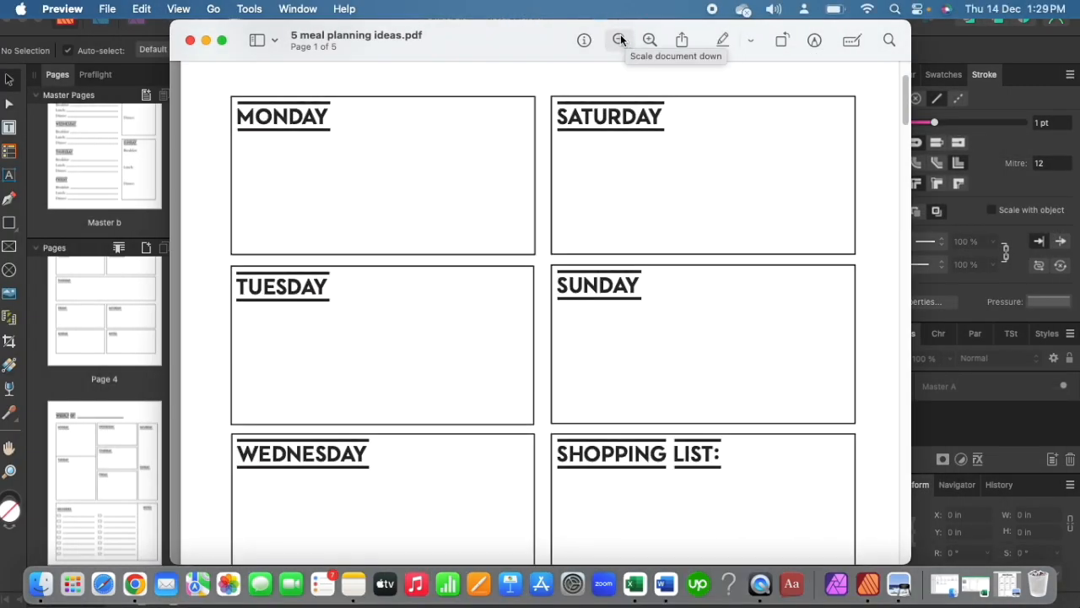
left_click(620, 38)
scroll(723, 305, "down", 10)
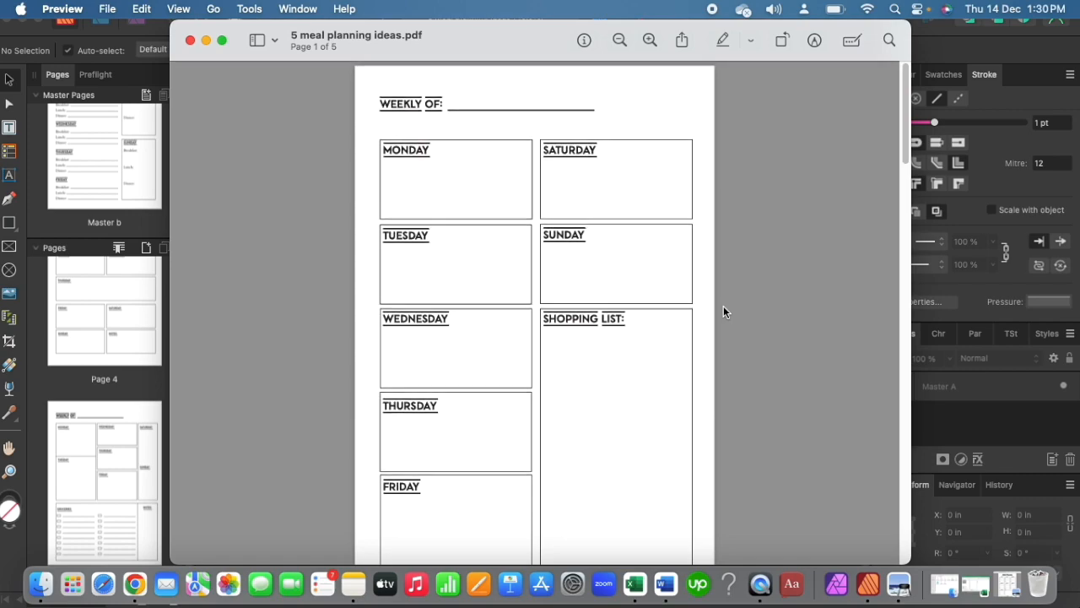
scroll(722, 307, "down", 10)
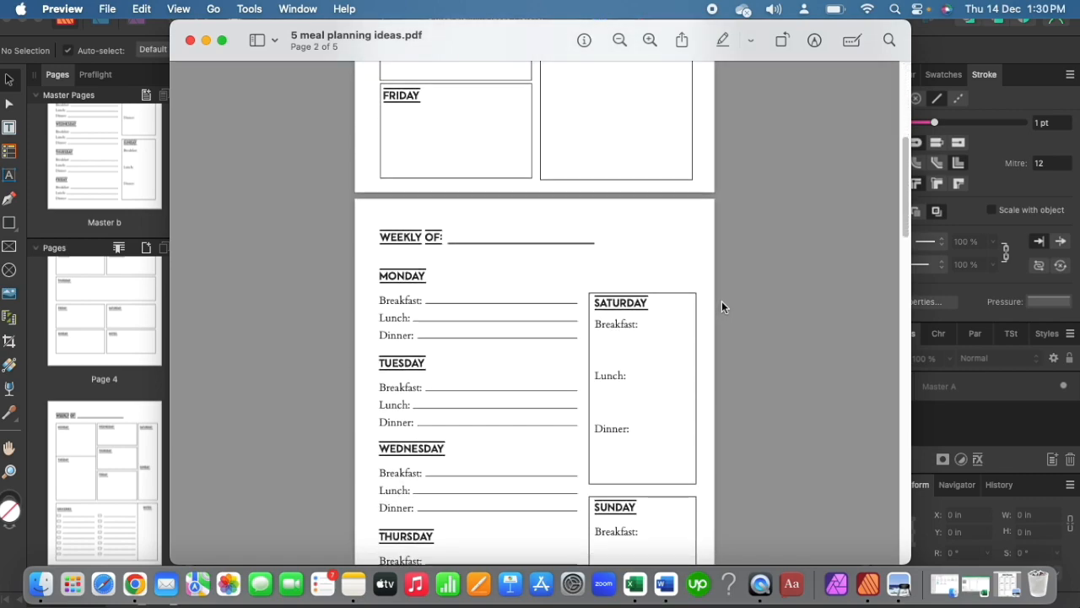
scroll(723, 304, "down", 10)
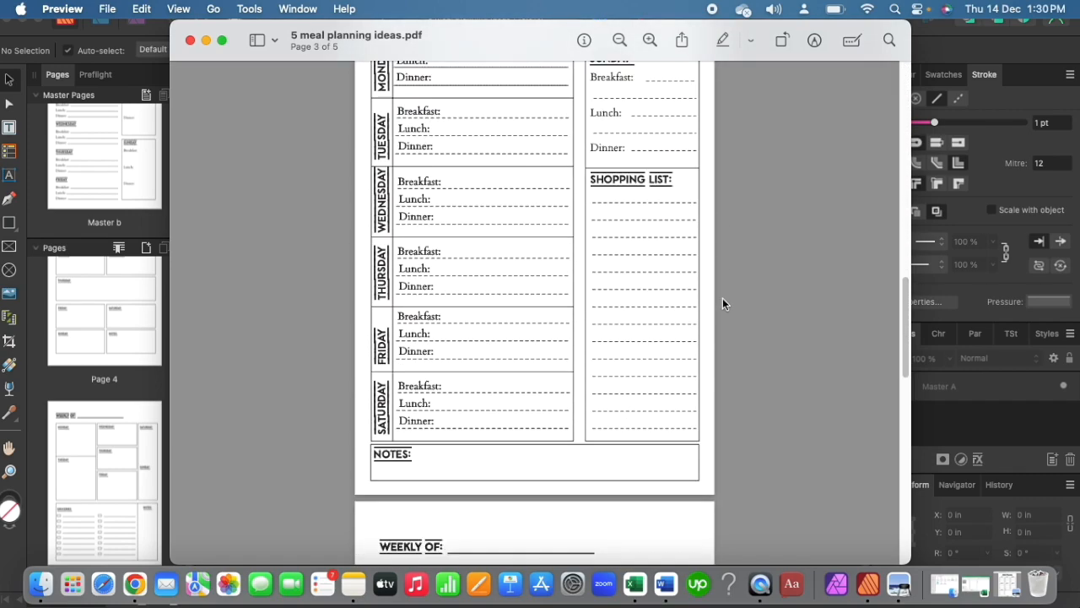
scroll(724, 302, "down", 10)
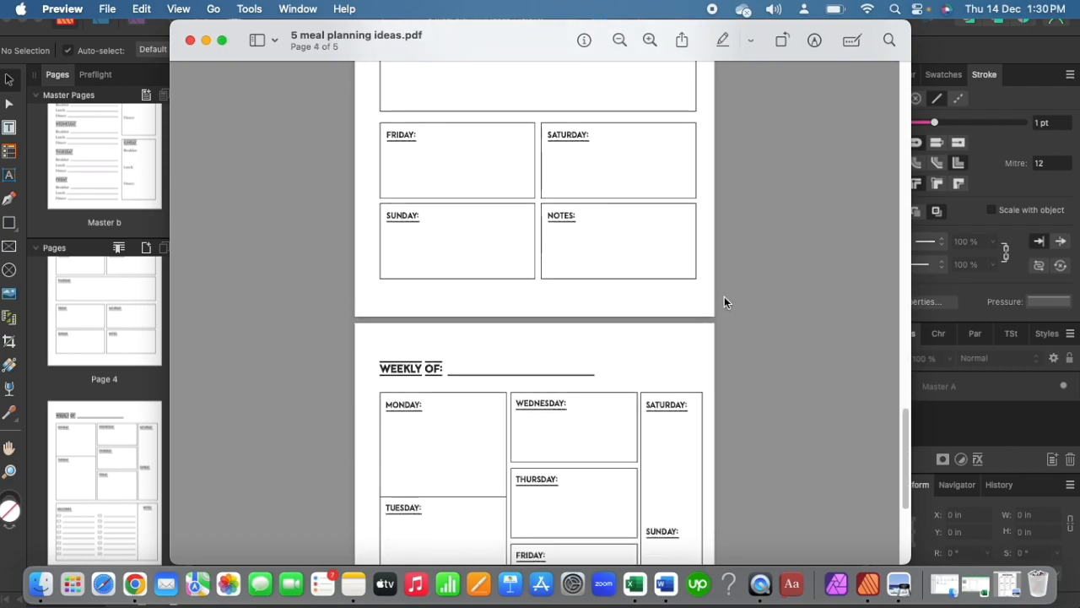